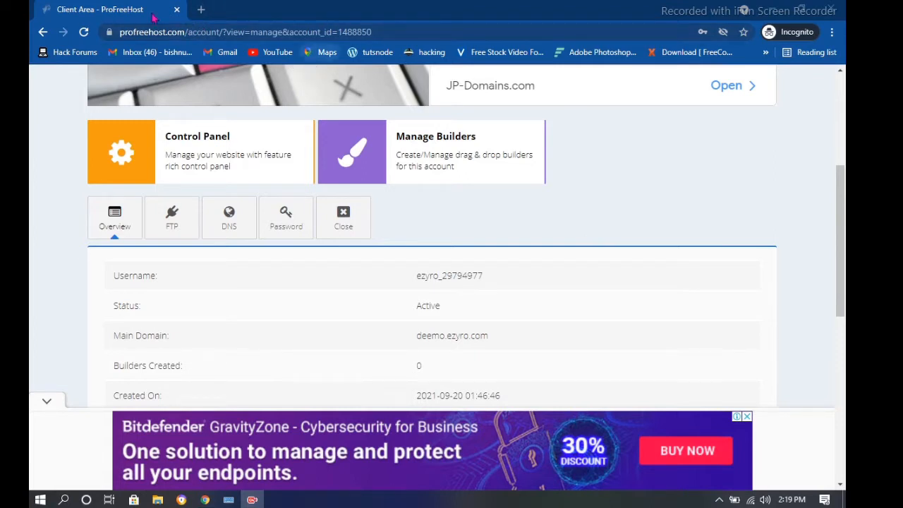
# Load deemo.ezyro.com in a new tab and scroll down its Sample Page to the footer
pyautogui.click(203, 10)
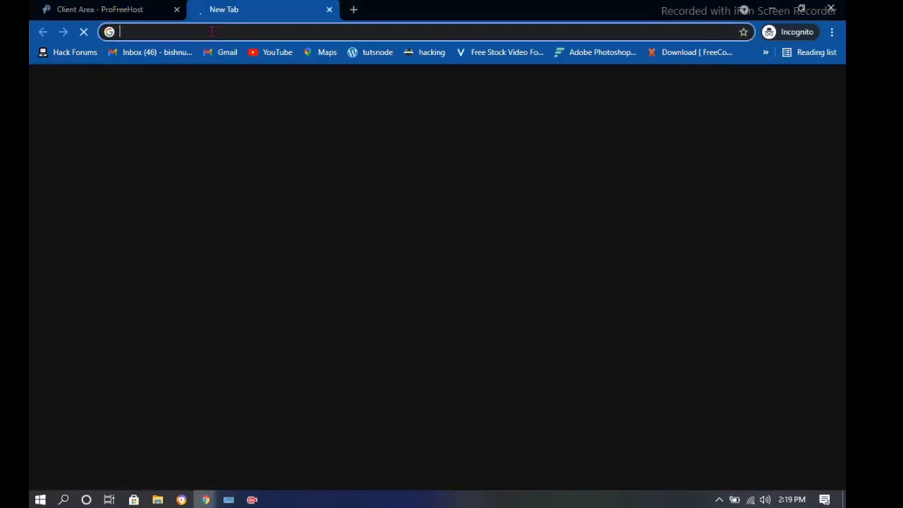
pyautogui.write('dem')
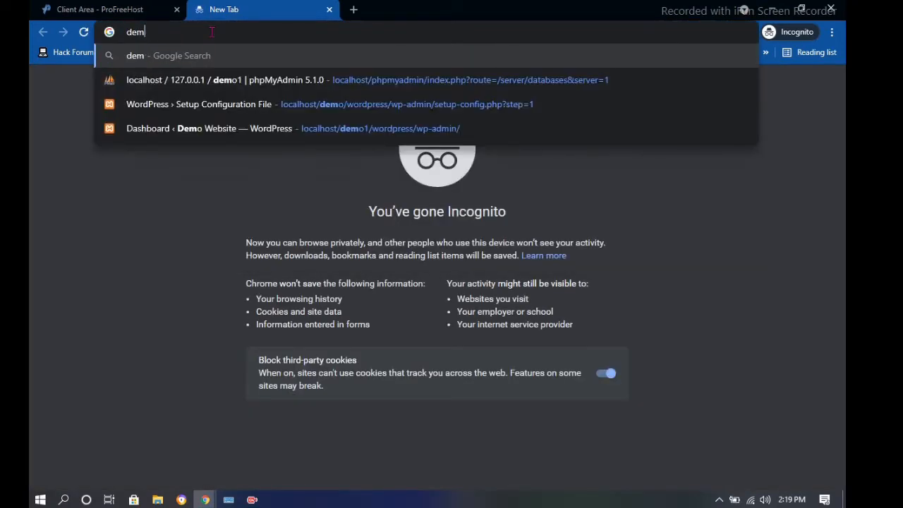
pyautogui.press('BackSpace')
pyautogui.write('v')
pyautogui.press('BackSpace')
pyautogui.write('emo,')
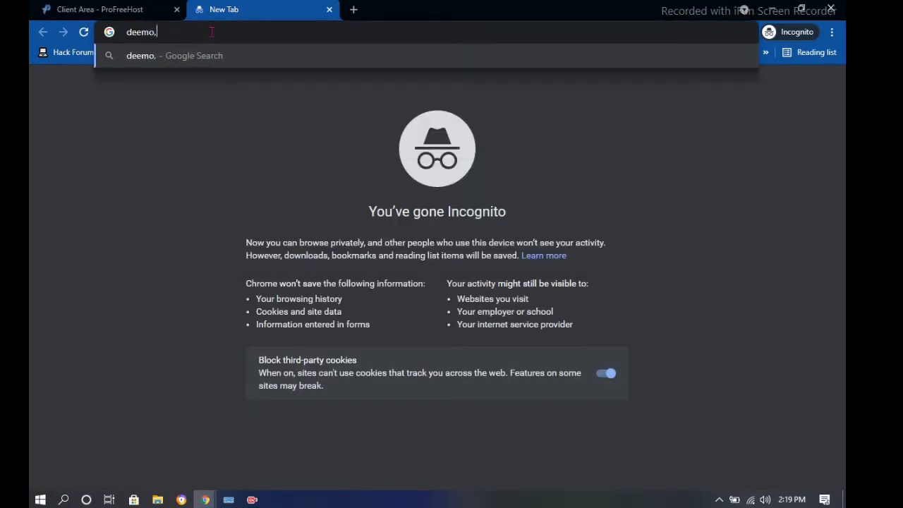
pyautogui.press('BackSpace')
pyautogui.write('.ezyro')
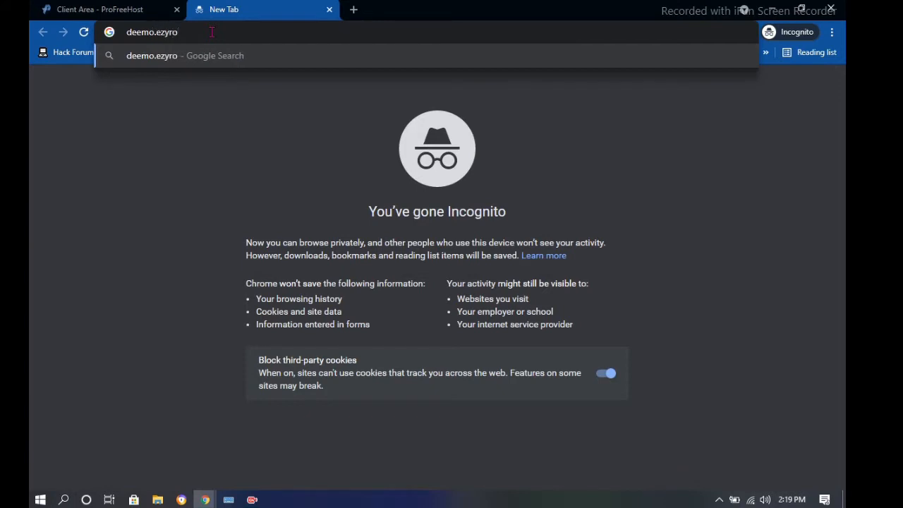
pyautogui.write('.com')
pyautogui.press('Return')
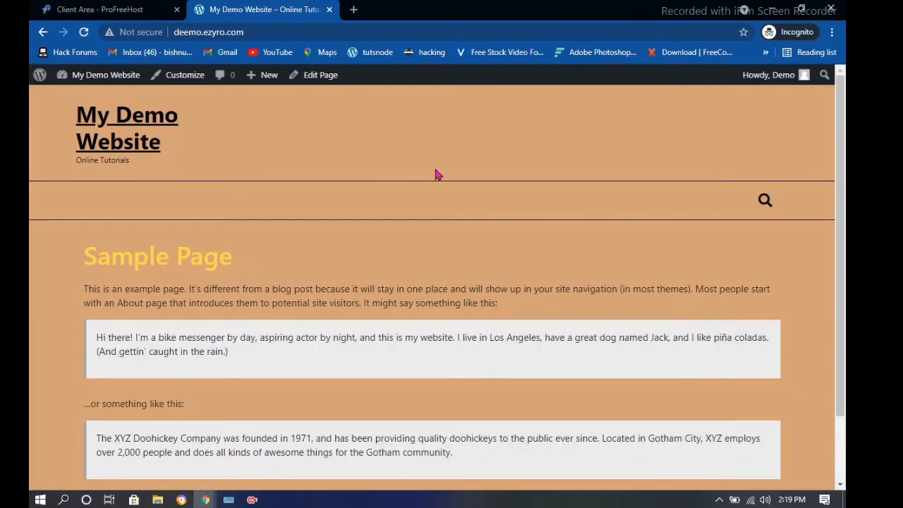
pyautogui.scroll(-2, 458, 163)
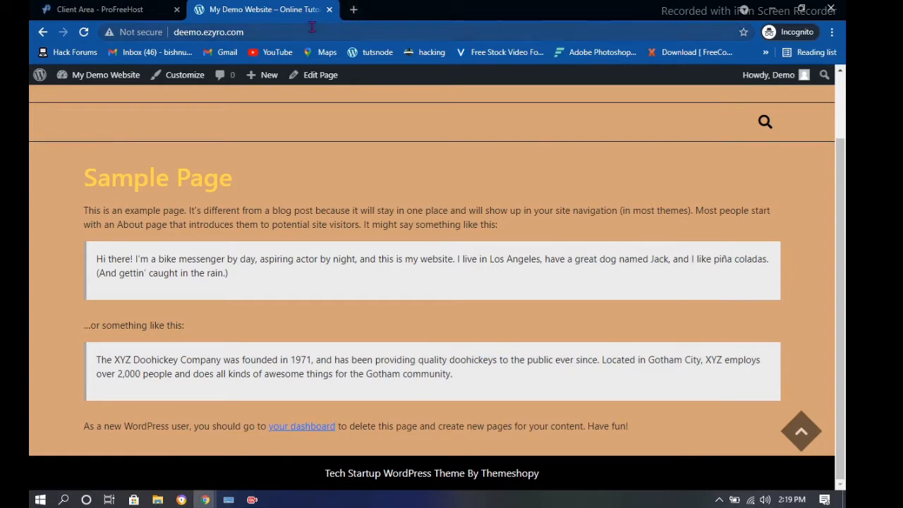
# Load deemo.ezyro.com in another new tab
pyautogui.click(353, 10)
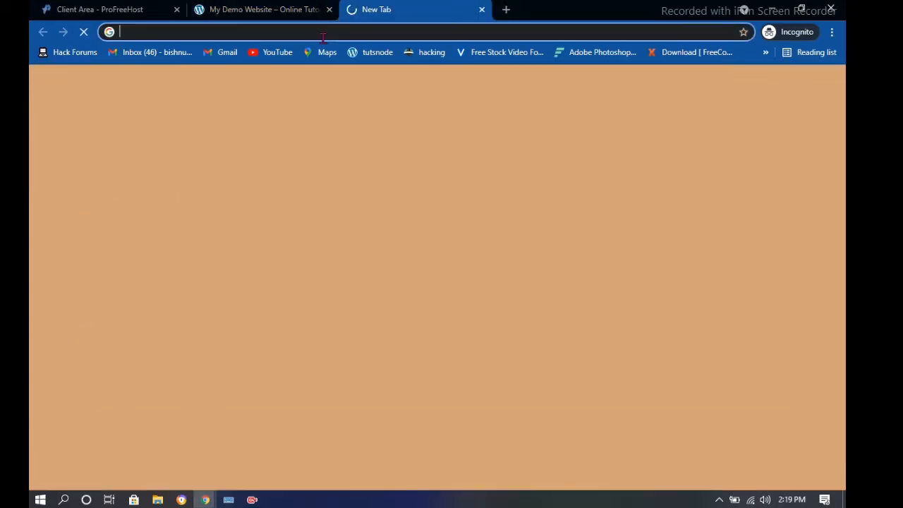
pyautogui.write('dev')
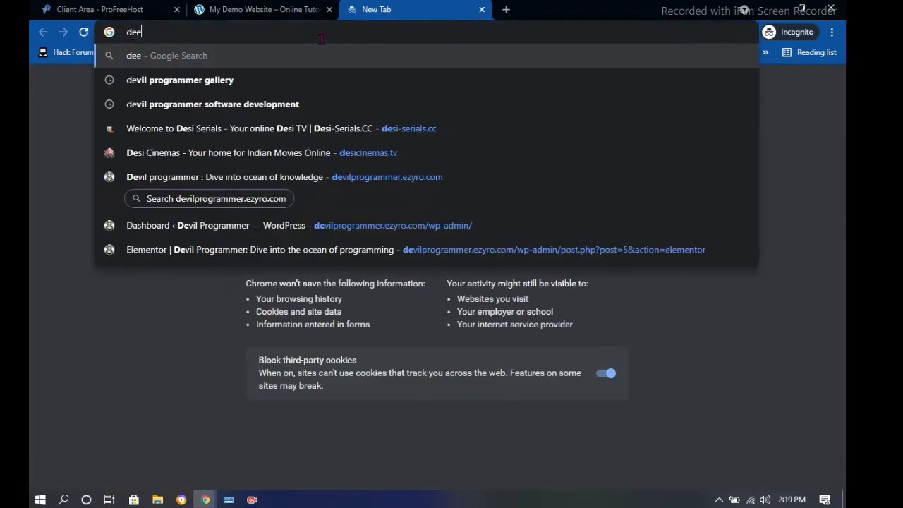
pyautogui.press('BackSpace')
pyautogui.write('emo')
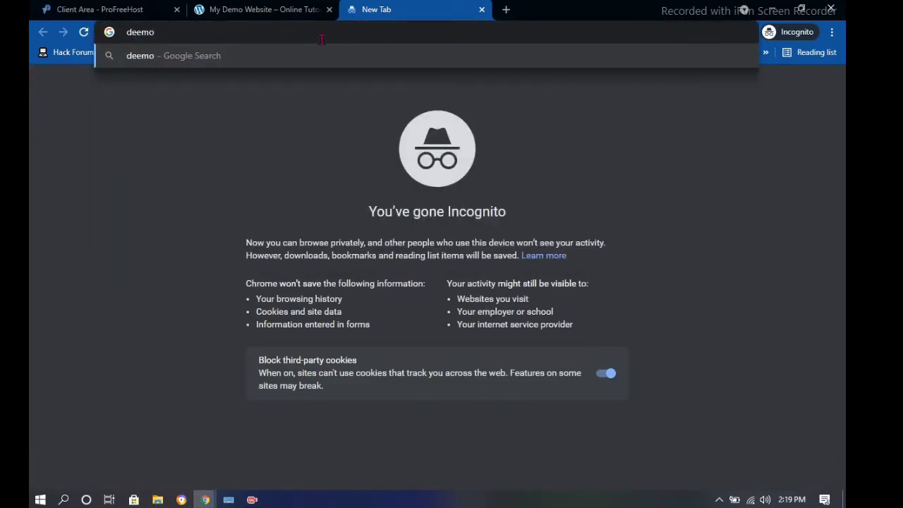
pyautogui.write('.ezy')
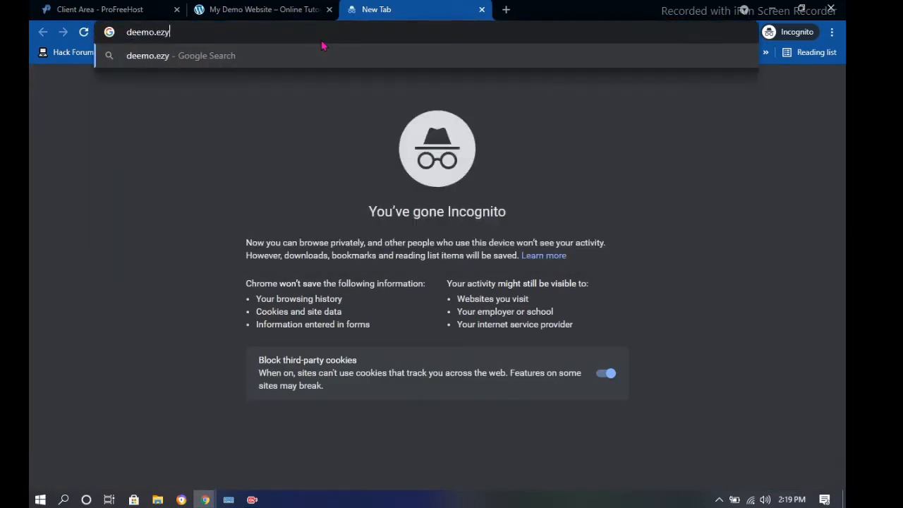
pyautogui.write('ro.com')
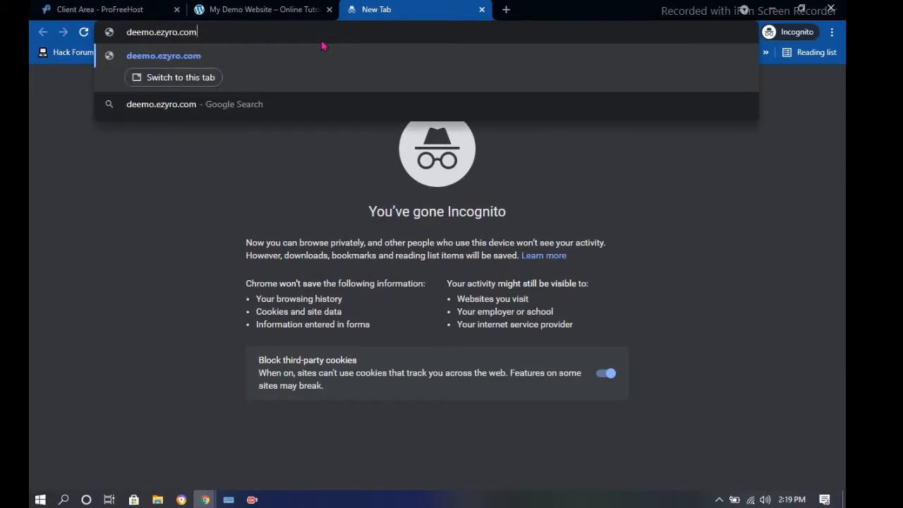
pyautogui.press('Return')
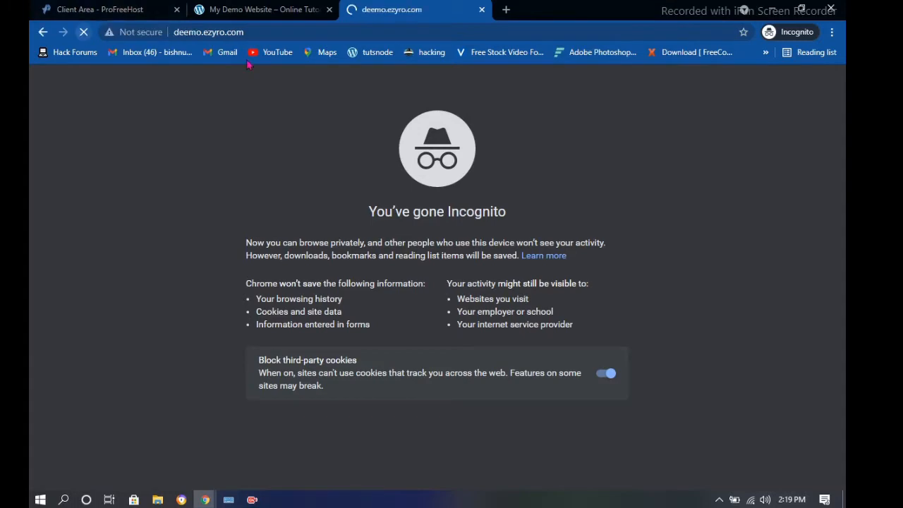
# Change the address to deemo.ezyro.com/wp-admin to reach the admin Dashboard
pyautogui.click(268, 32)
pyautogui.write('/')
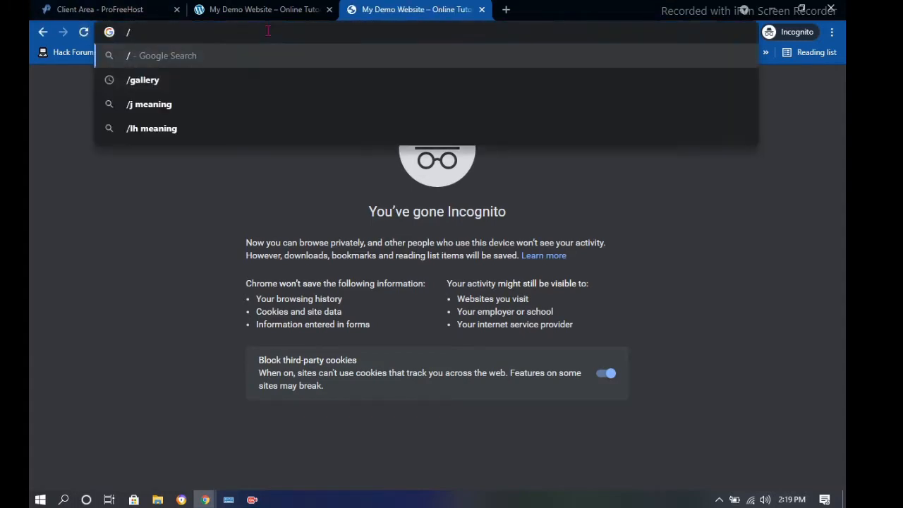
pyautogui.press('BackSpace')
pyautogui.write('deao')
pyautogui.press('BackSpace')
pyautogui.press('BackSpace')
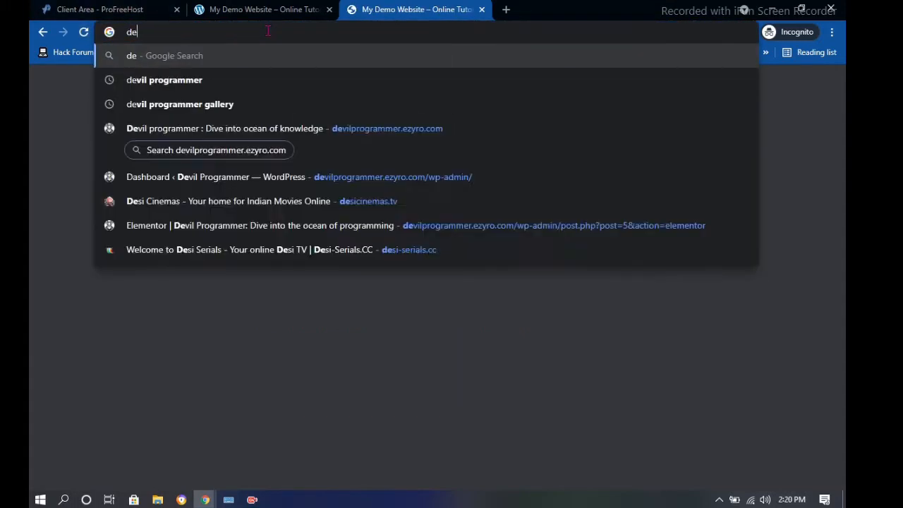
pyautogui.write('e')
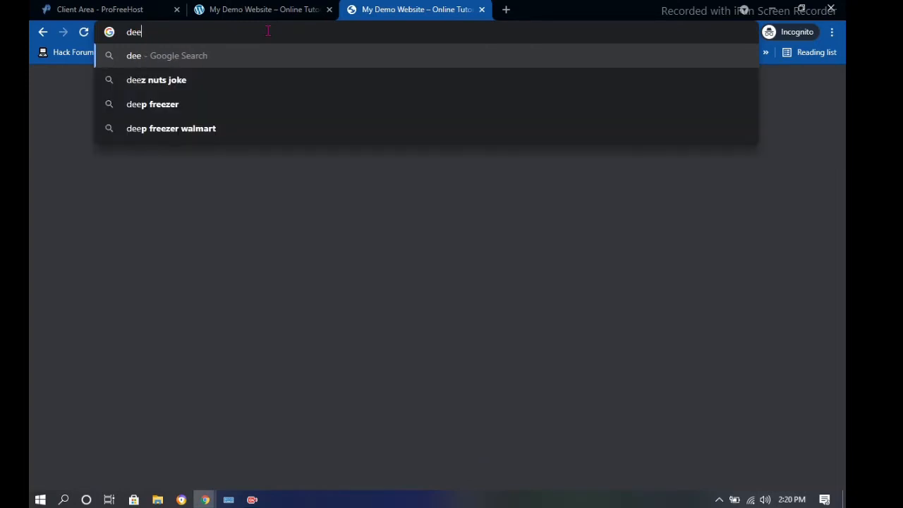
pyautogui.write('mo.ez')
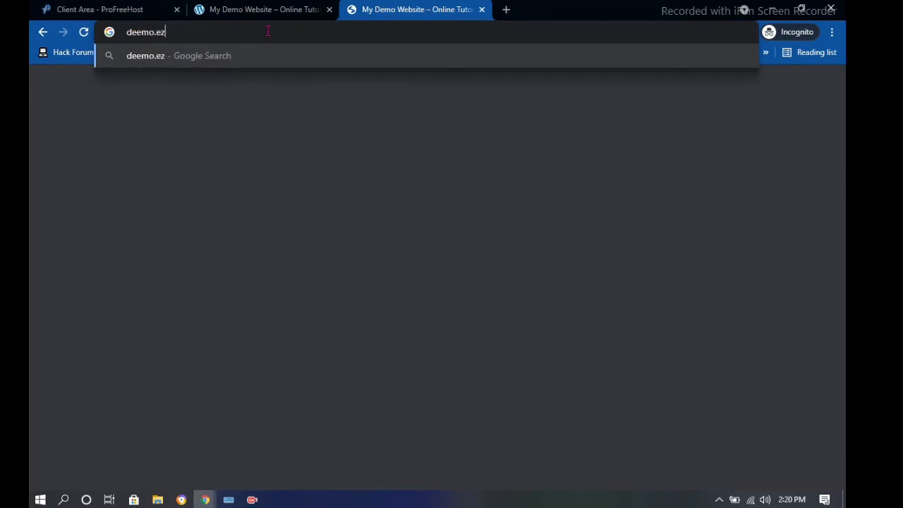
pyautogui.write('yro.com')
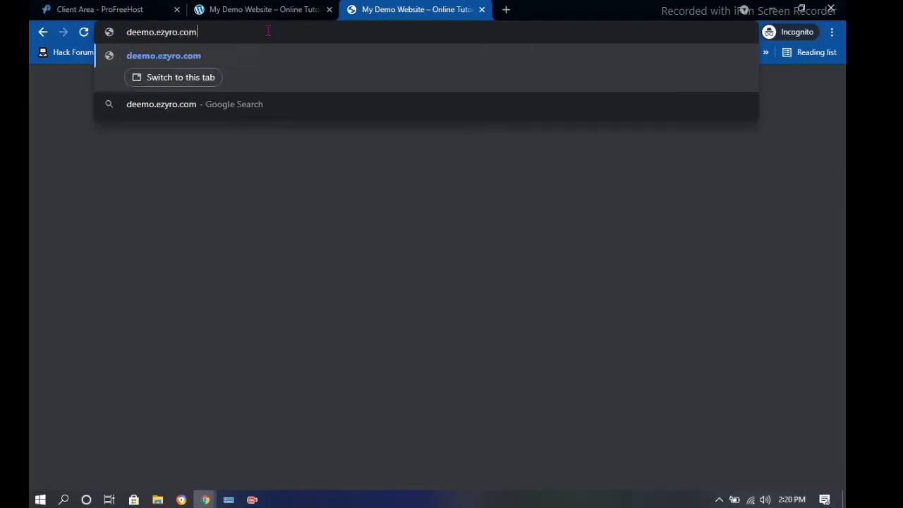
pyautogui.write('/wp')
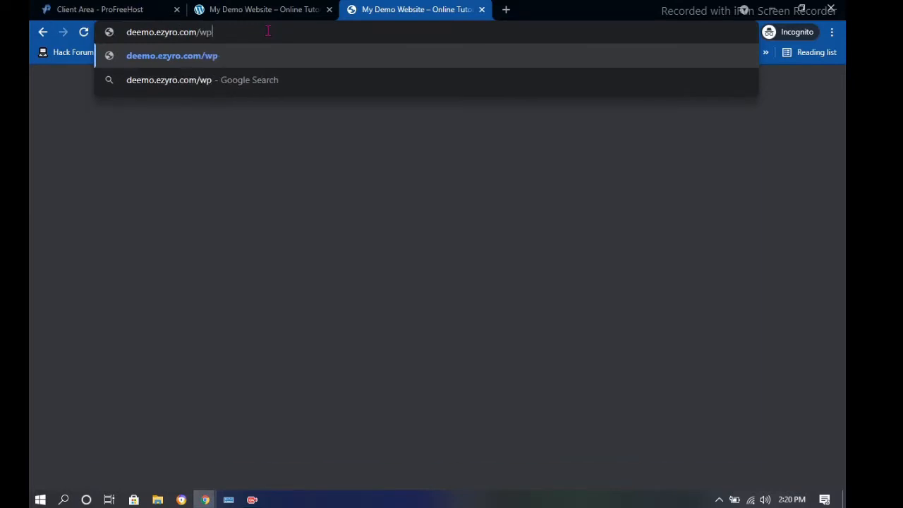
pyautogui.write('-admin')
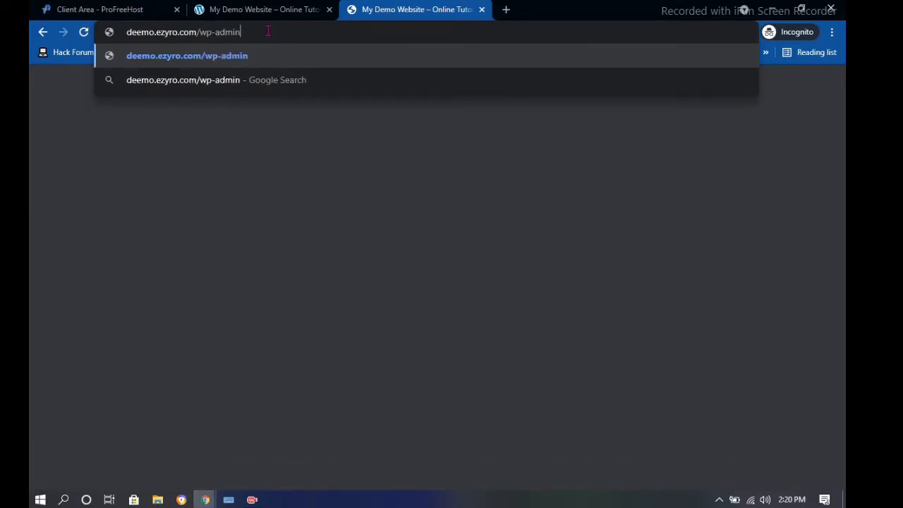
pyautogui.press('Return')
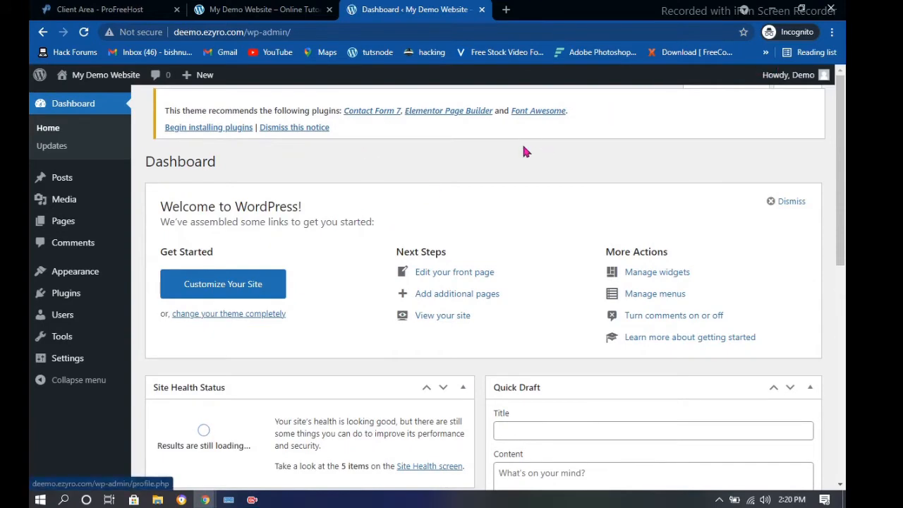
# View the user profile, then log out of the WordPress site
pyautogui.scroll(-3, 274, 156)
pyautogui.scroll(3, 274, 157)
pyautogui.click(805, 84)
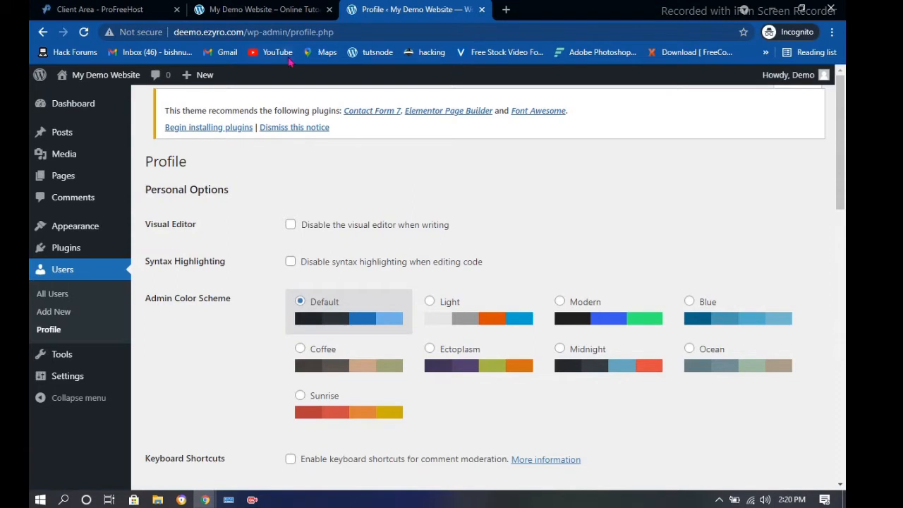
pyautogui.scroll(-1, 664, 111)
pyautogui.scroll(1, 518, 91)
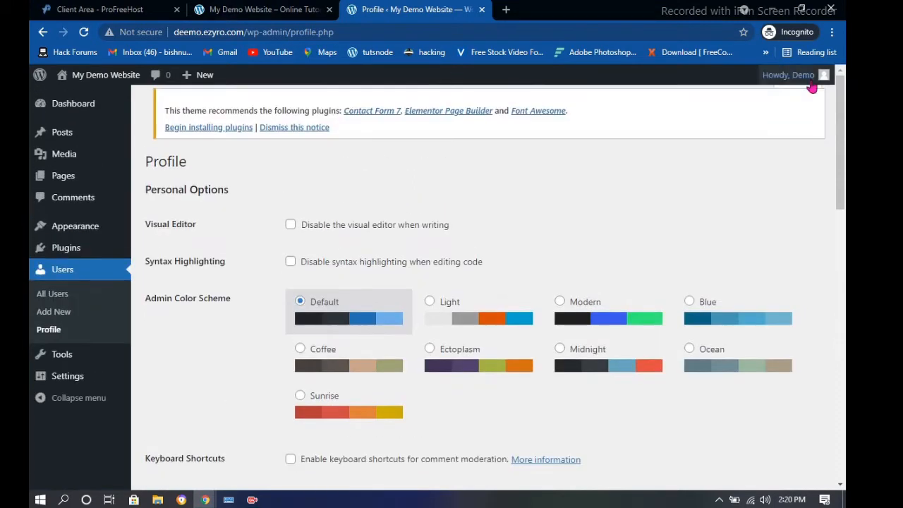
pyautogui.click(811, 85)
pyautogui.click(752, 145)
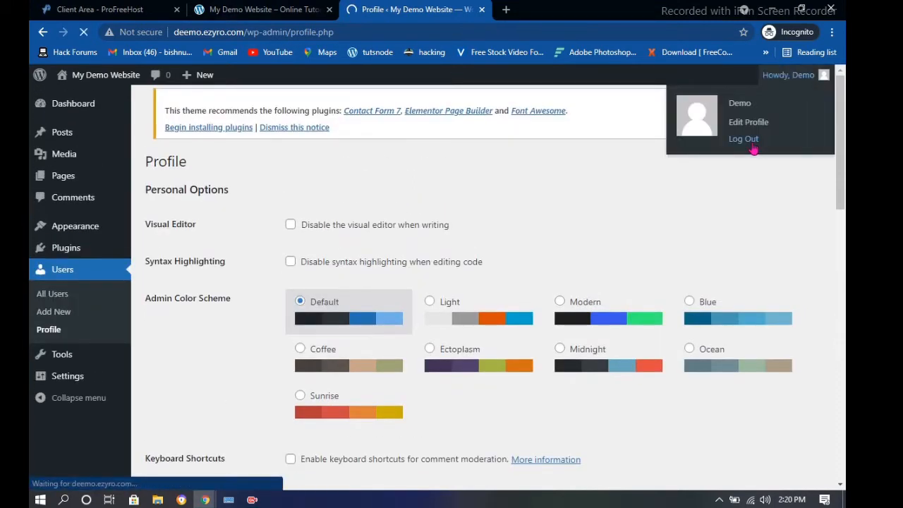
pyautogui.moveTo(783, 75)
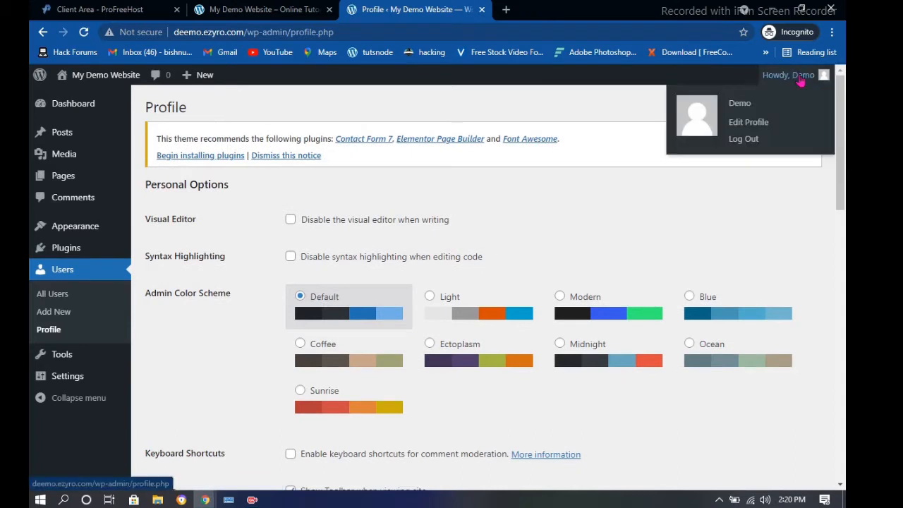
pyautogui.click(740, 144)
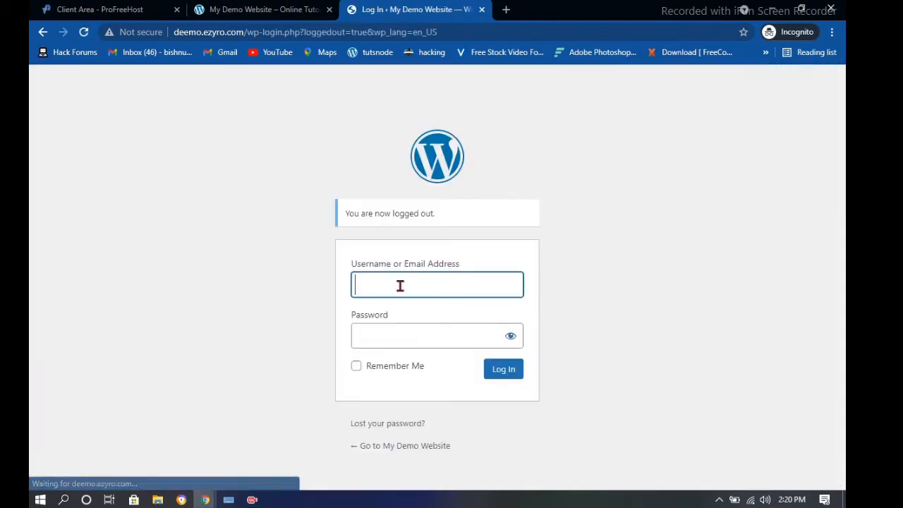
# Log back in with the admin username and password, with Remember Me checked
pyautogui.click(401, 283)
pyautogui.write('dee')
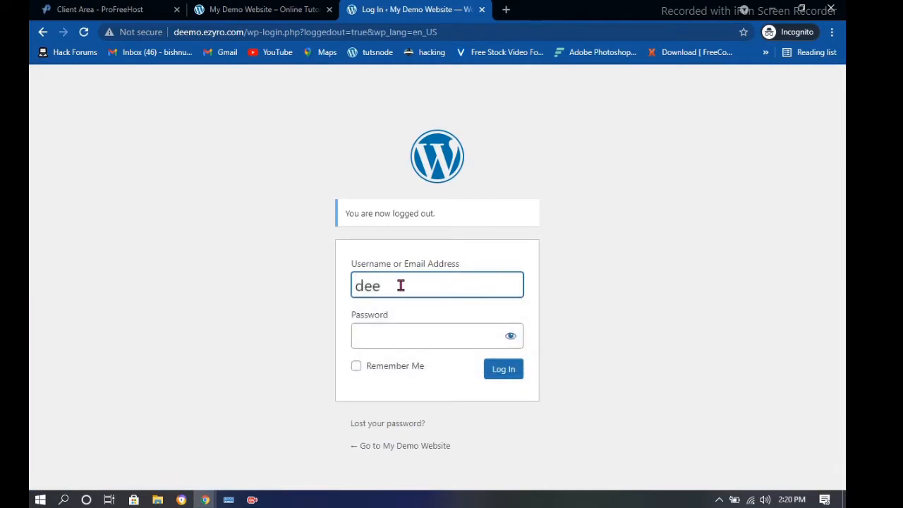
pyautogui.press('BackSpace')
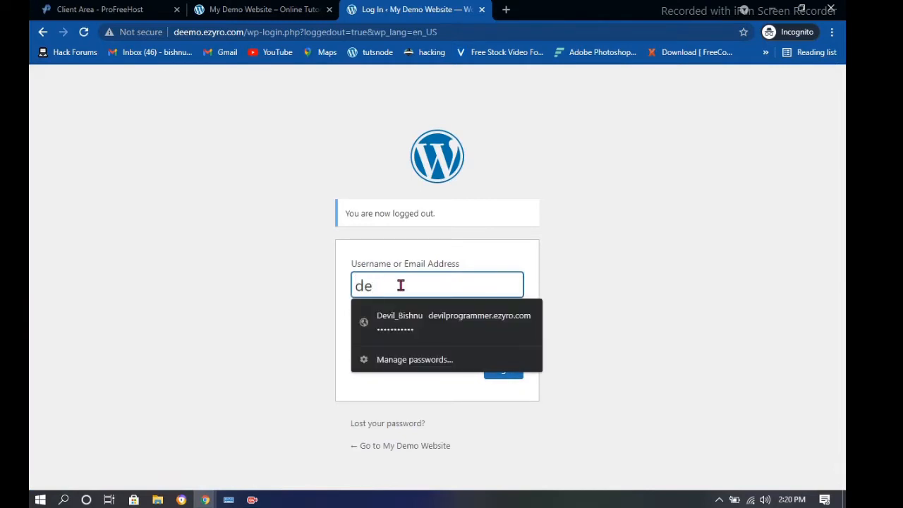
pyautogui.write('mo')
pyautogui.click(399, 341)
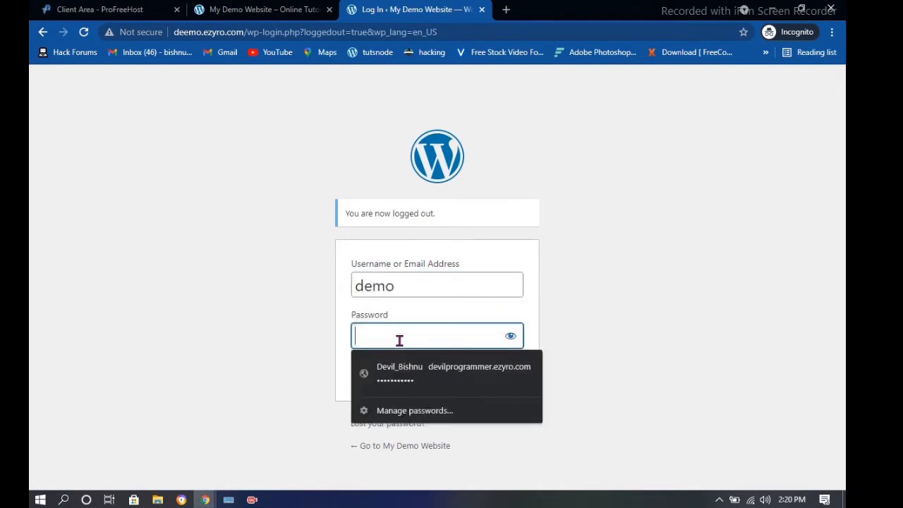
pyautogui.write('demo')
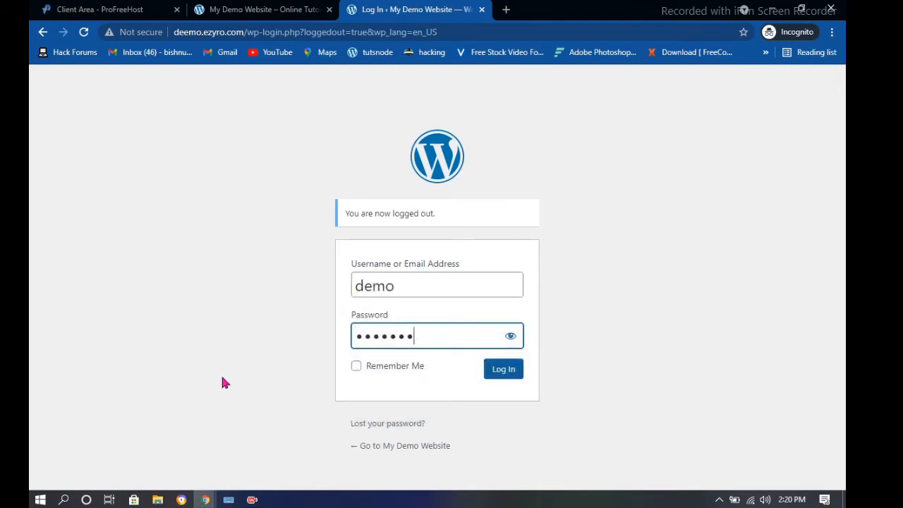
pyautogui.click(363, 367)
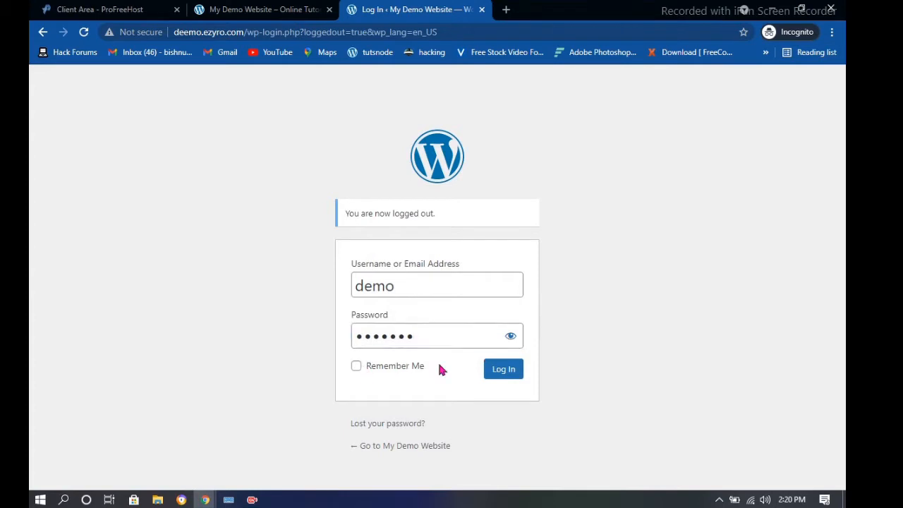
pyautogui.click(358, 367)
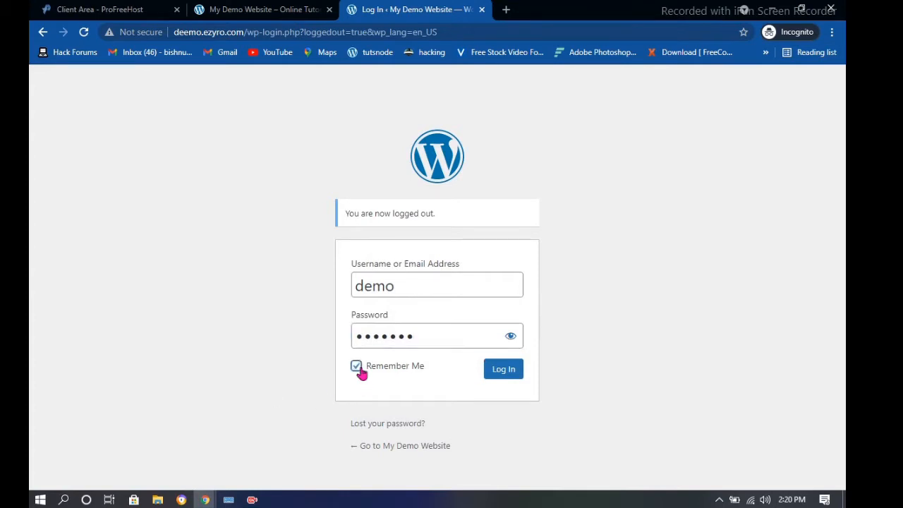
pyautogui.click(504, 369)
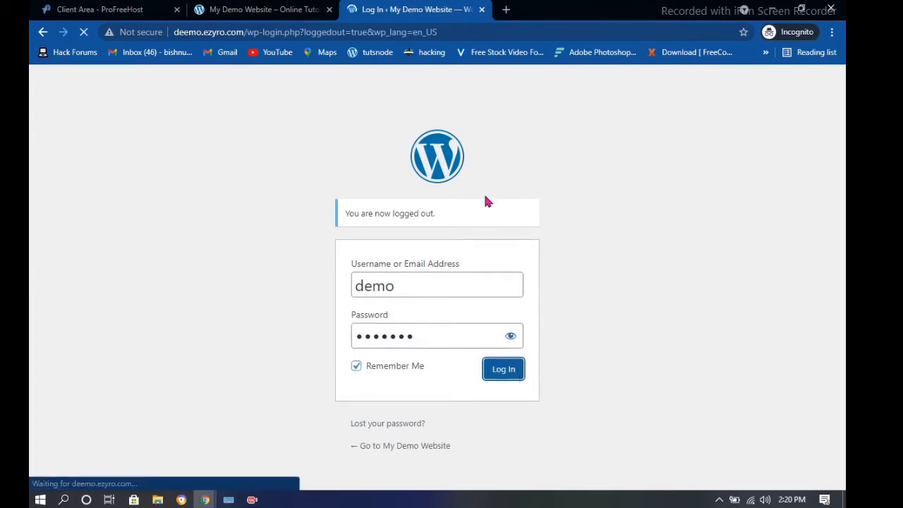
pyautogui.scroll(-2, 309, 260)
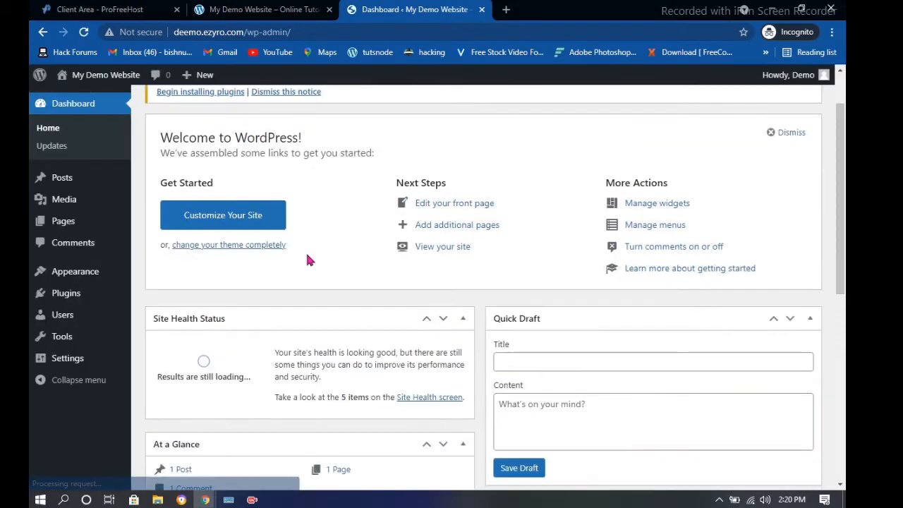
pyautogui.scroll(-5, 306, 260)
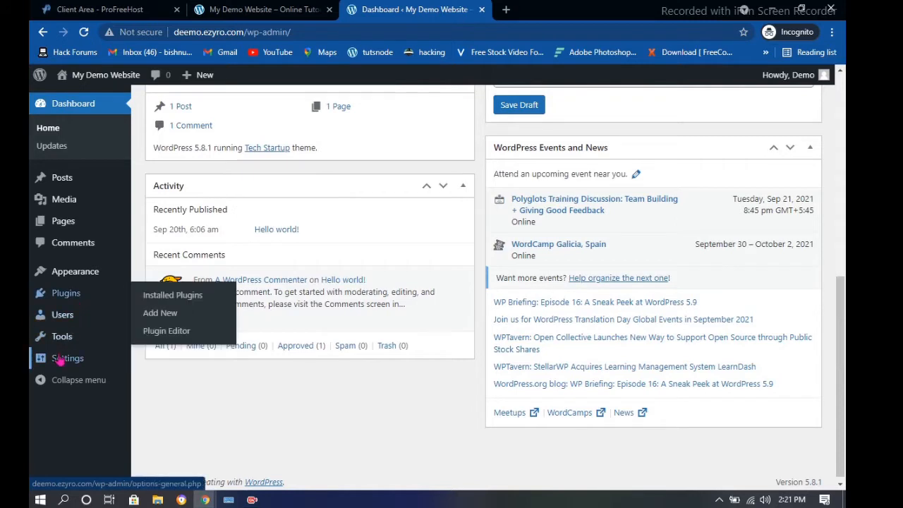
pyautogui.moveTo(59, 357)
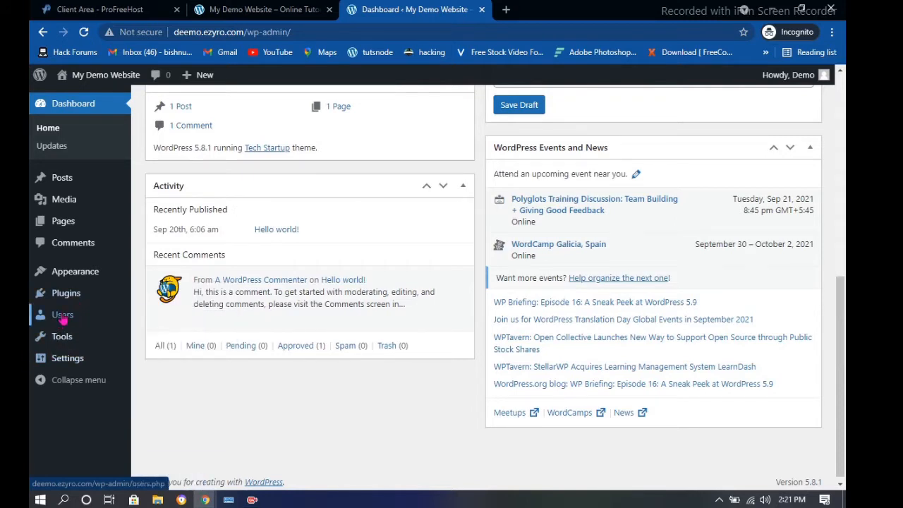
pyautogui.moveTo(76, 296)
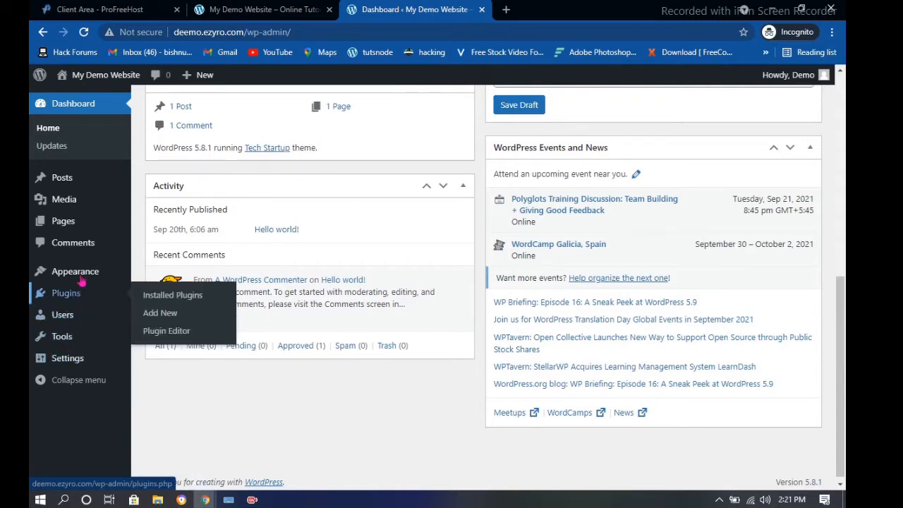
pyautogui.moveTo(81, 275)
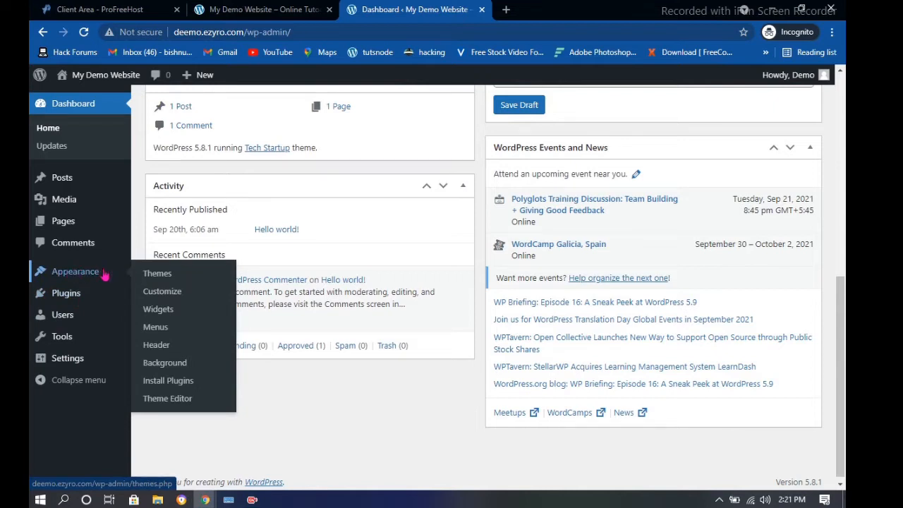
# Go from Appearance > Themes to Add New and retry after the ERR_EMPTY_RESPONSE error
pyautogui.click(158, 275)
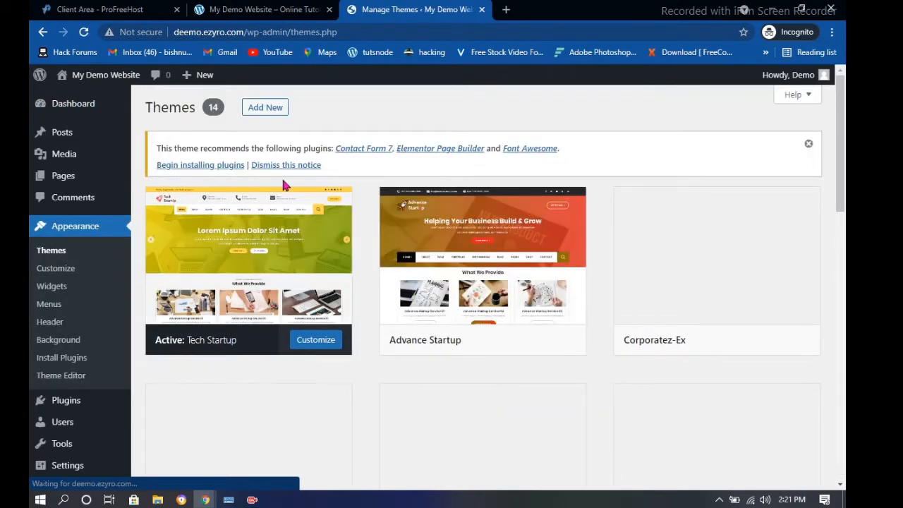
pyautogui.scroll(-3, 472, 273)
pyautogui.scroll(3, 472, 273)
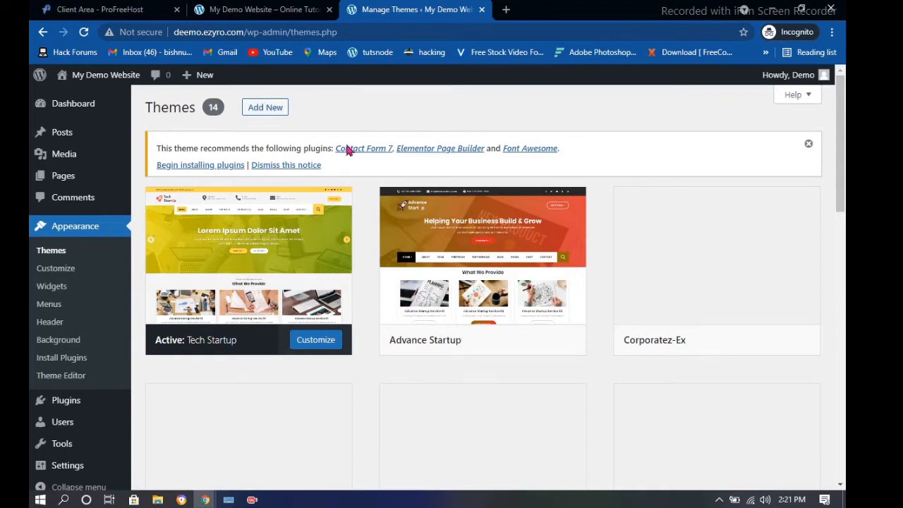
pyautogui.click(274, 107)
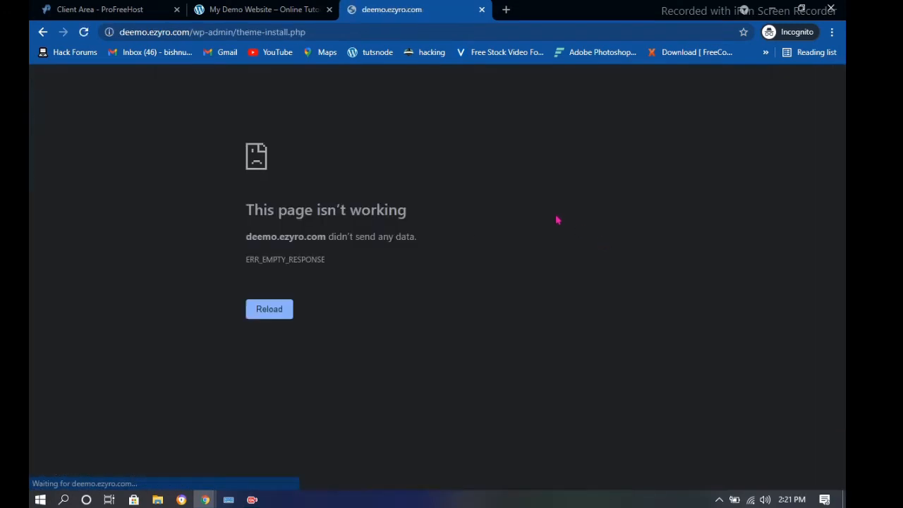
pyautogui.click(286, 313)
# Reload the failing page until the Add Themes listing loads
pyautogui.click(286, 313)
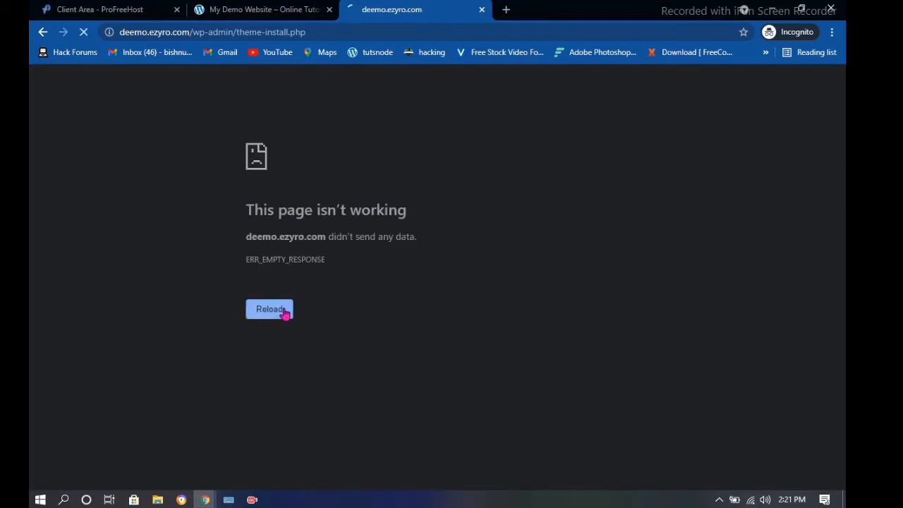
pyautogui.click(286, 313)
pyautogui.click(286, 312)
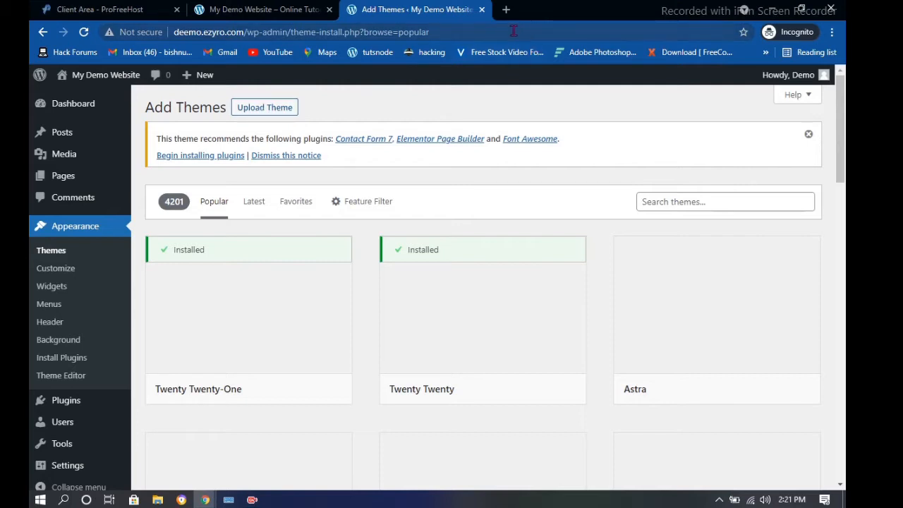
pyautogui.scroll(-2, 402, 240)
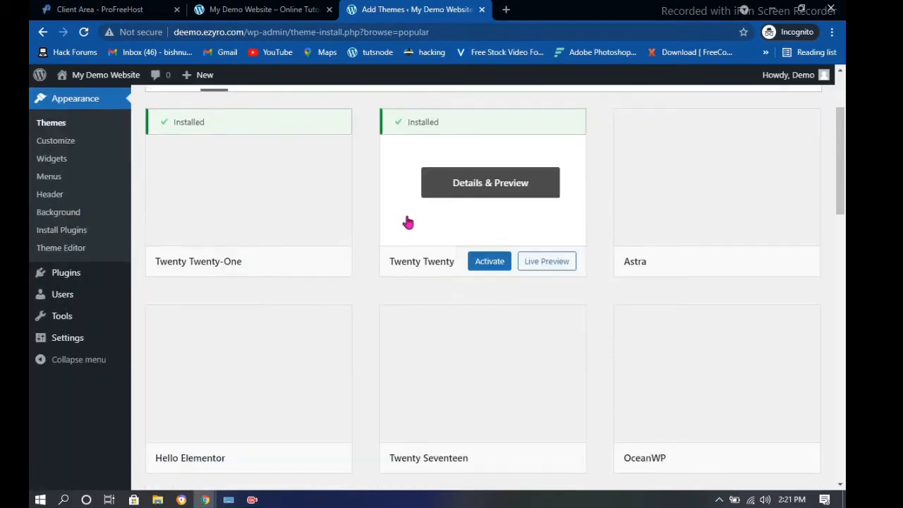
pyautogui.scroll(1, 353, 197)
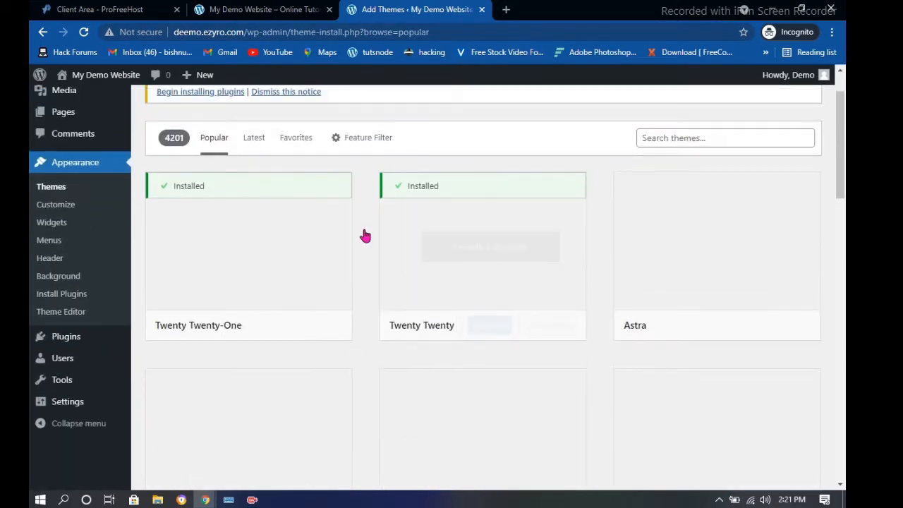
pyautogui.scroll(-2, 365, 236)
pyautogui.scroll(-1, 304, 240)
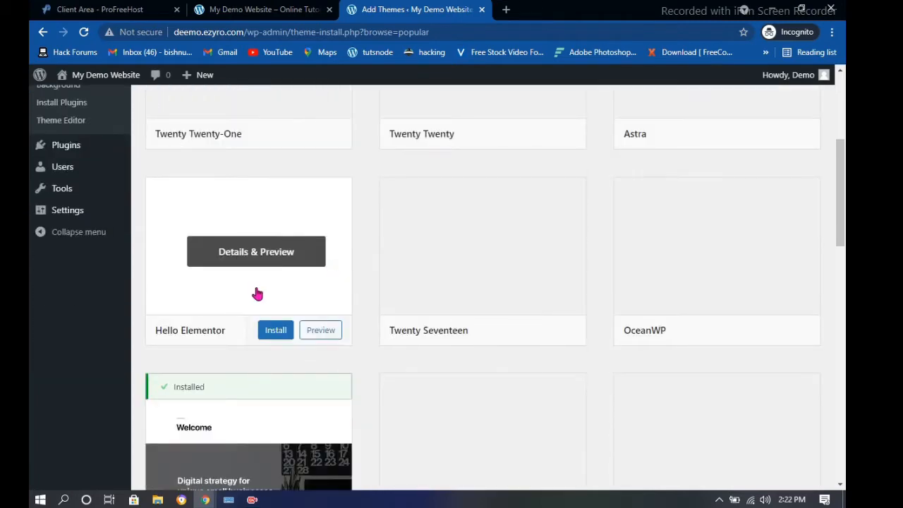
pyautogui.scroll(-3, 359, 251)
pyautogui.scroll(7, 406, 237)
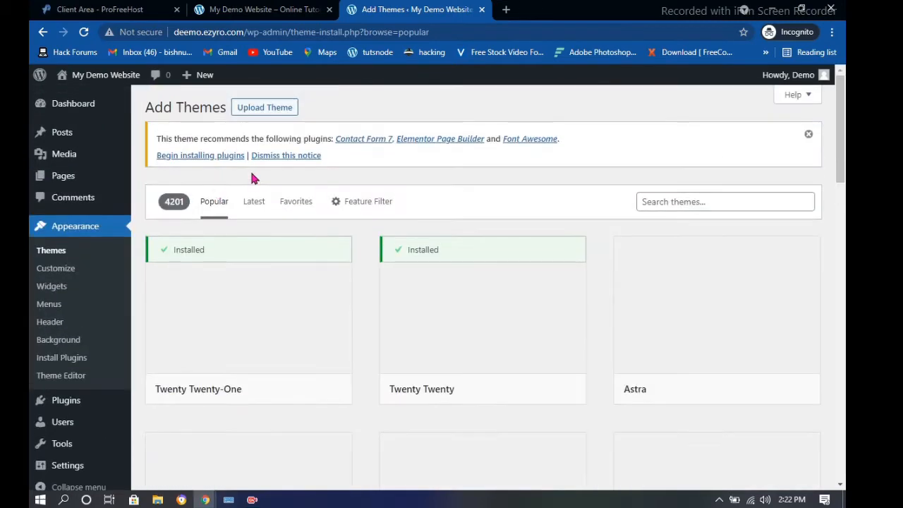
# Switch the listing to Latest themes, reloading when it fails to load
pyautogui.click(252, 207)
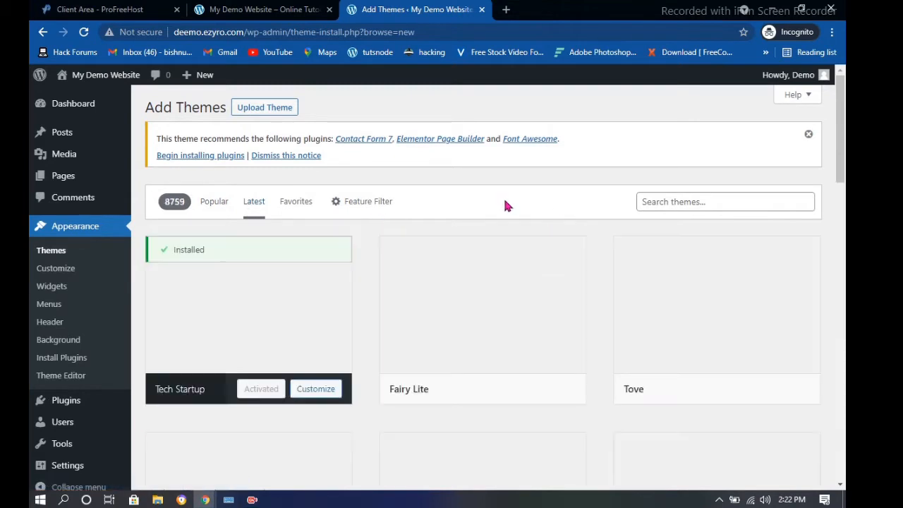
pyautogui.scroll(-1, 504, 203)
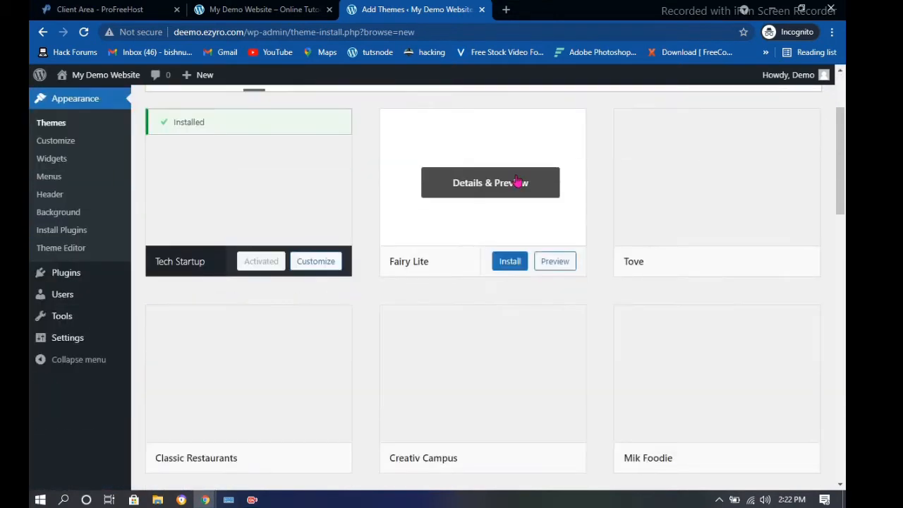
pyautogui.scroll(-3, 518, 183)
pyautogui.scroll(1, 578, 247)
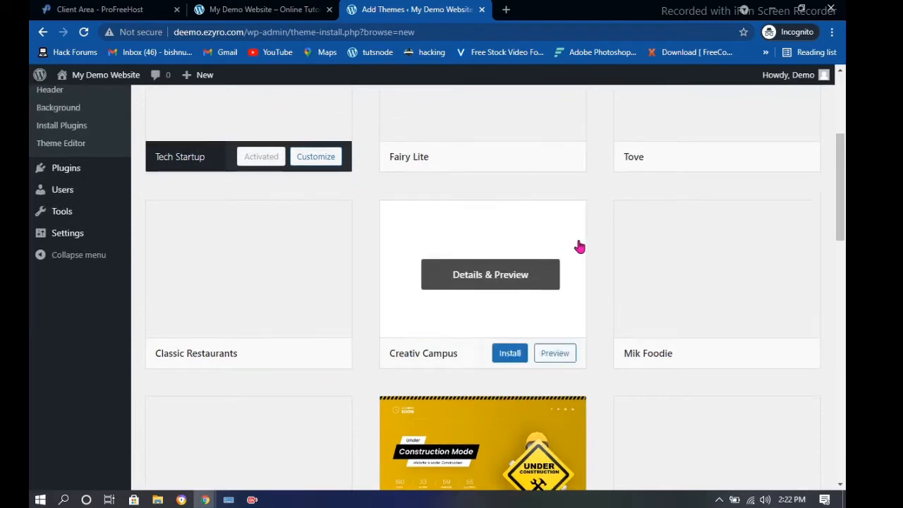
pyautogui.click(83, 33)
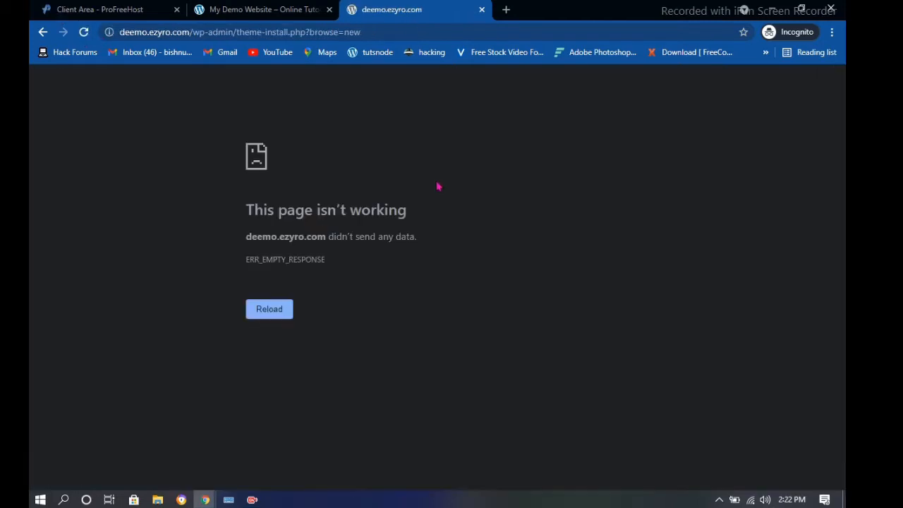
pyautogui.click(263, 313)
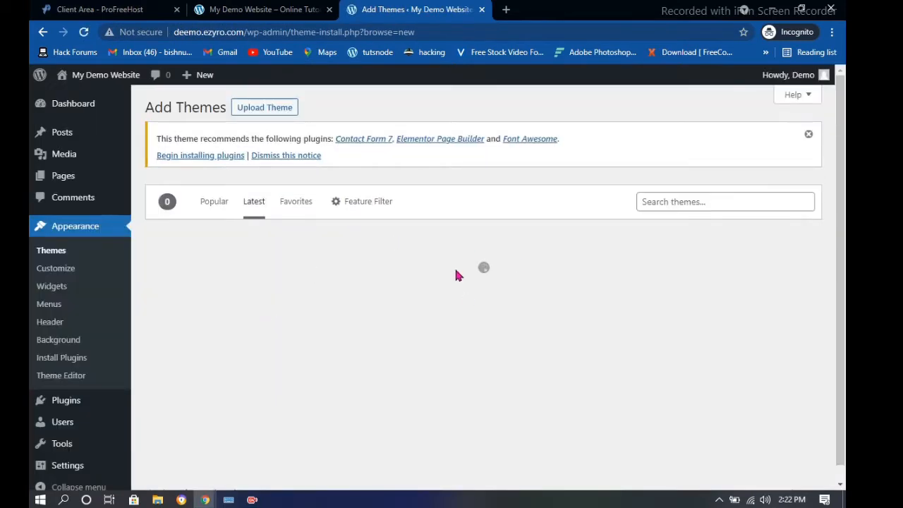
pyautogui.scroll(-1, 502, 230)
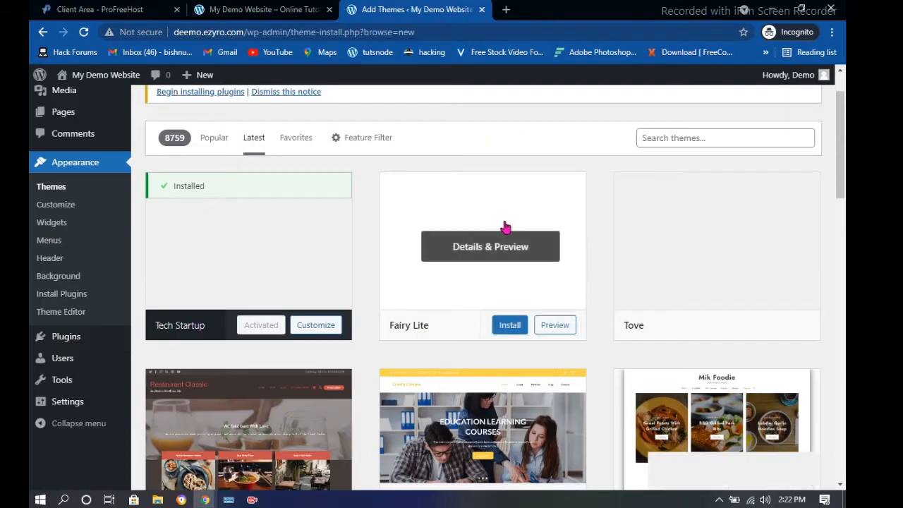
pyautogui.scroll(-3, 642, 226)
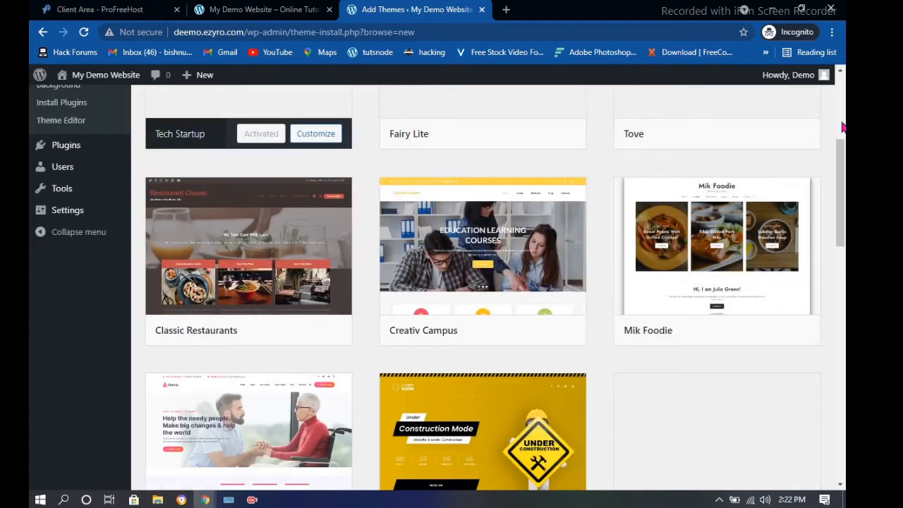
# Install the Creativ Campus theme and activate it
pyautogui.moveTo(466, 331)
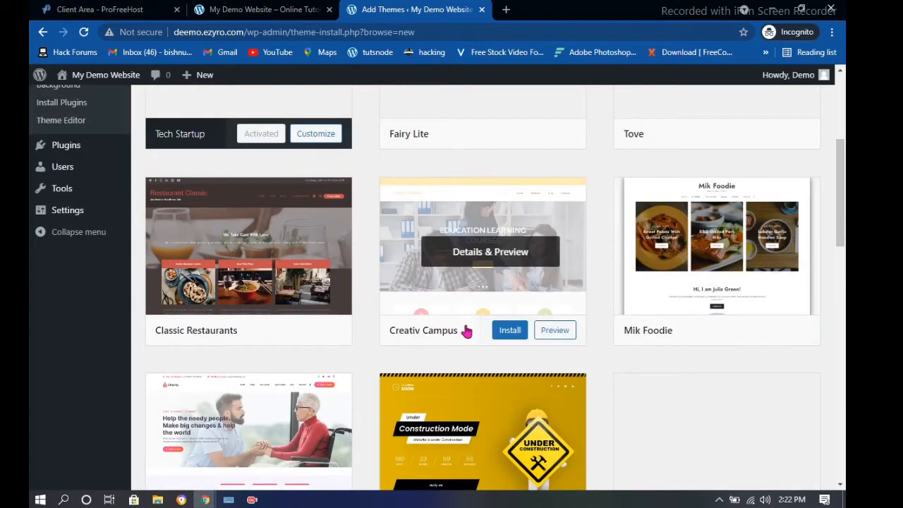
pyautogui.click(511, 332)
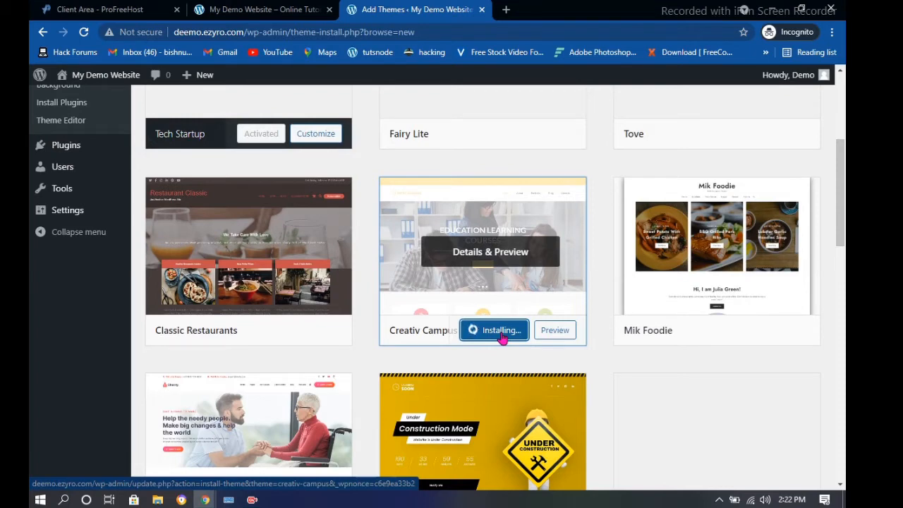
pyautogui.scroll(4, 482, 308)
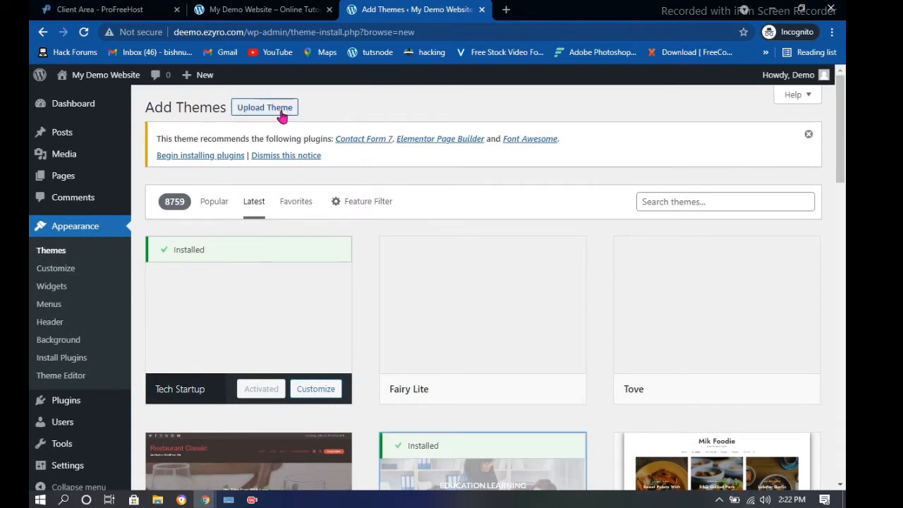
pyautogui.scroll(-4, 460, 259)
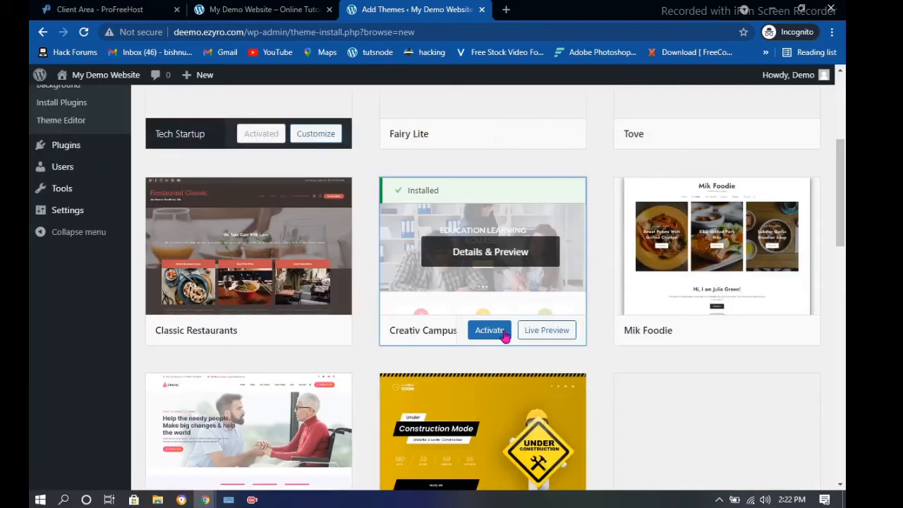
pyautogui.click(494, 332)
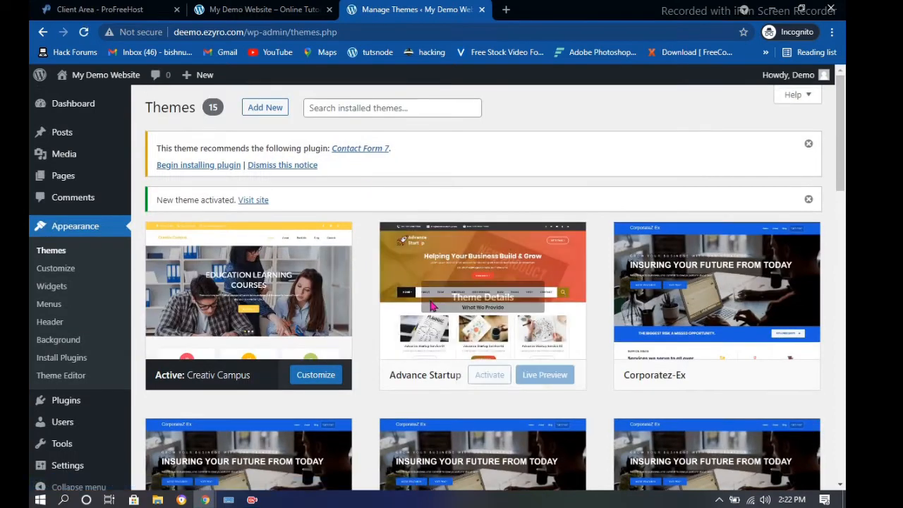
# Close the Client Area tab and reload the live site to view the Creativ Campus theme
pyautogui.click(258, 7)
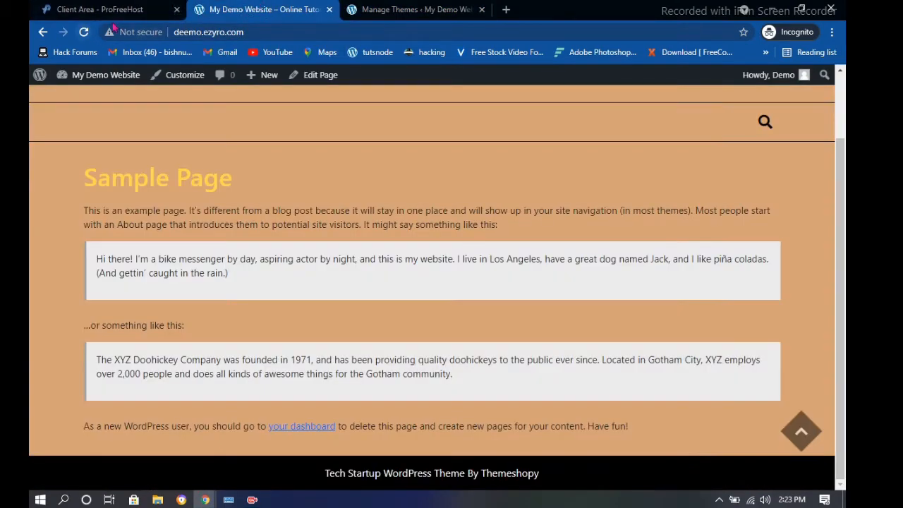
pyautogui.click(176, 9)
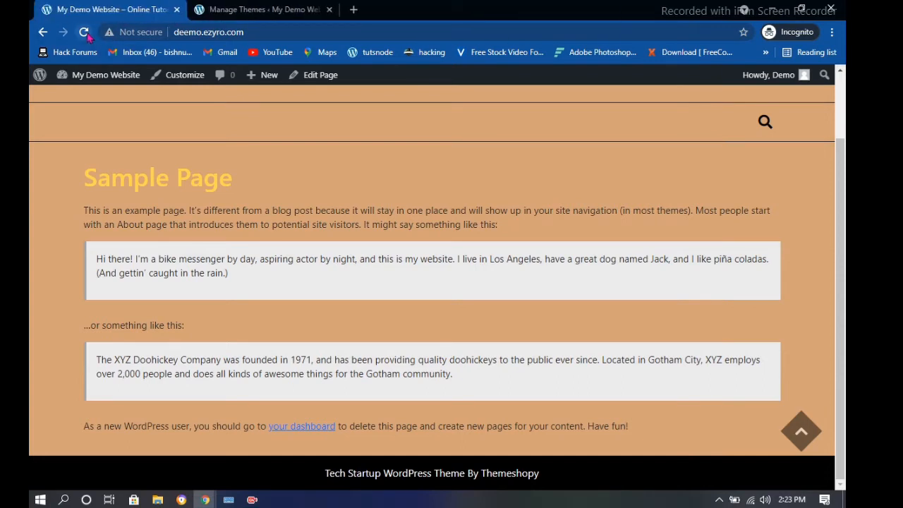
pyautogui.click(83, 32)
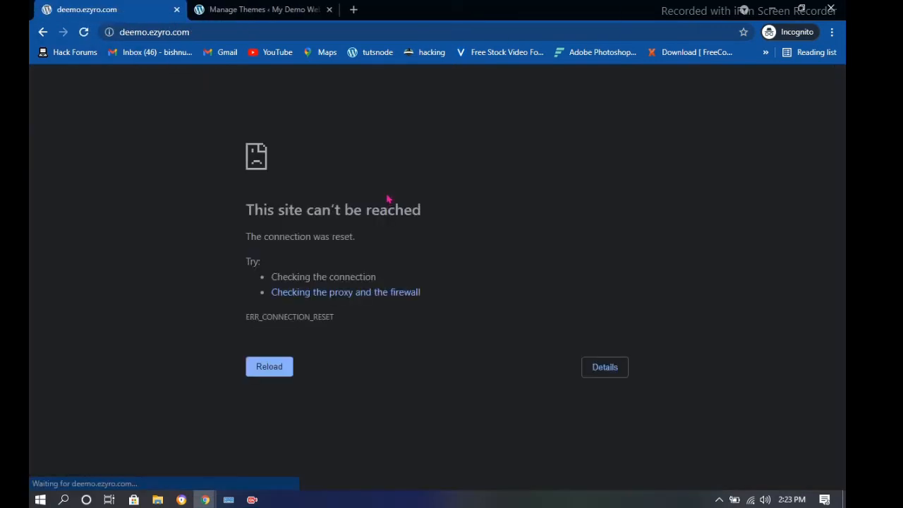
pyautogui.click(288, 366)
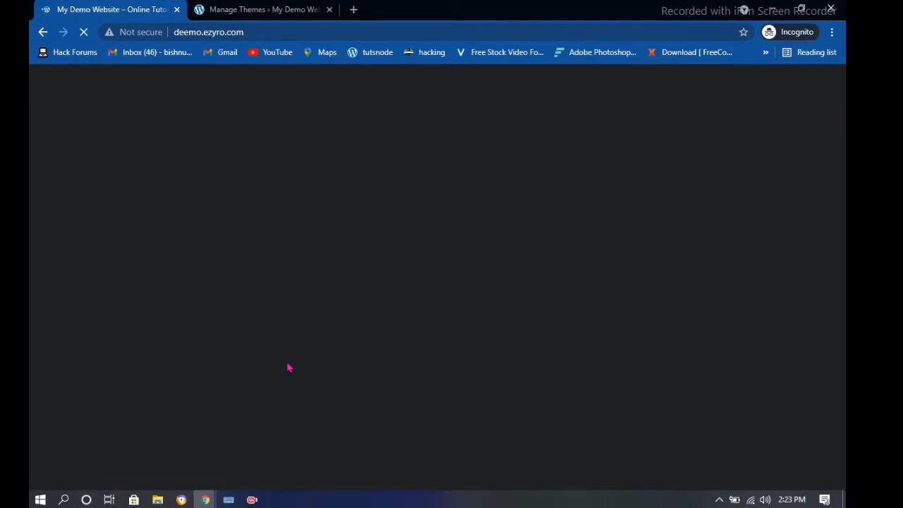
pyautogui.scroll(-3, 325, 189)
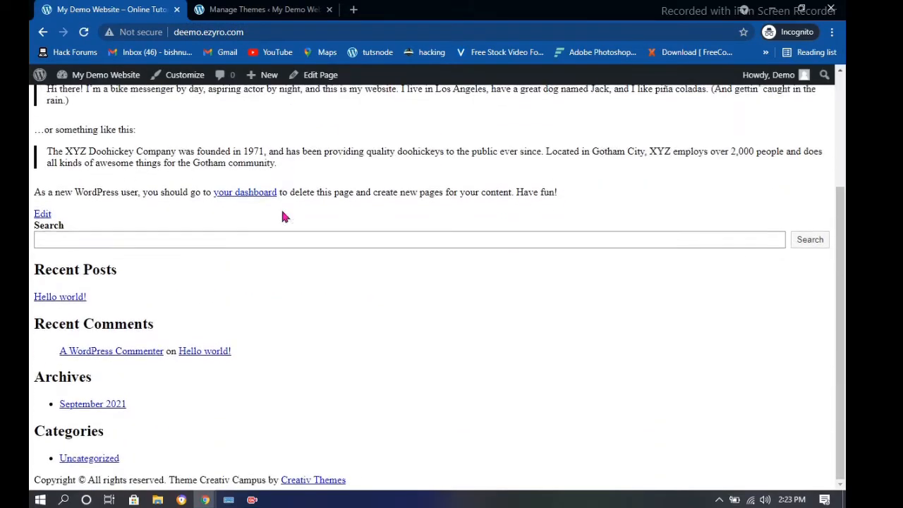
pyautogui.scroll(3, 383, 162)
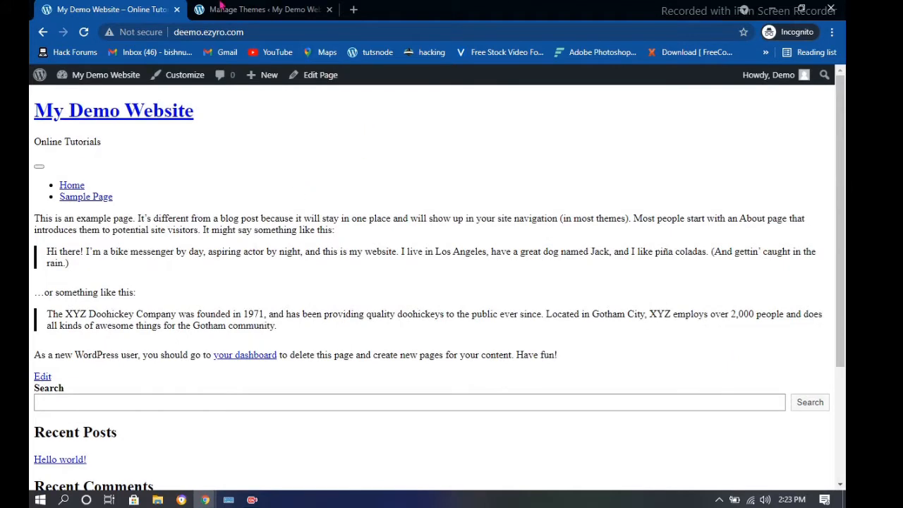
# Return to the themes admin page, then open a new blank tab
pyautogui.click(261, 7)
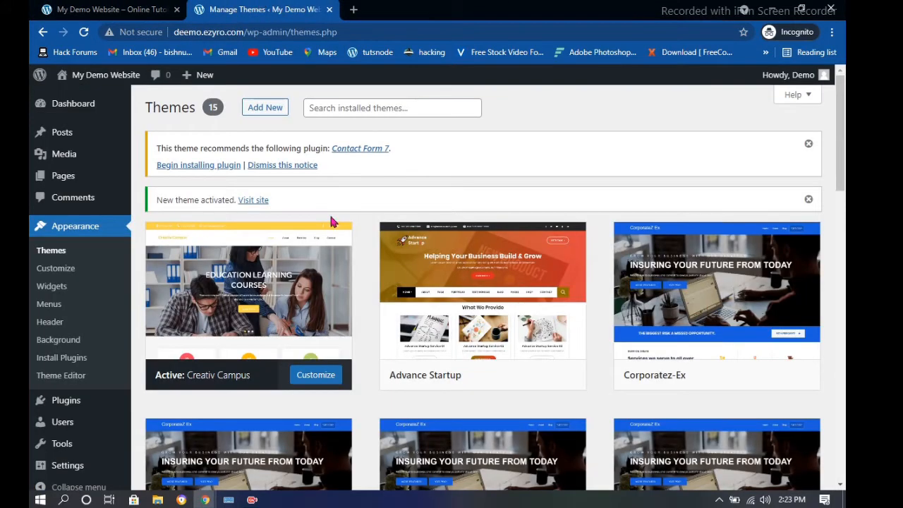
pyautogui.scroll(-1, 635, 247)
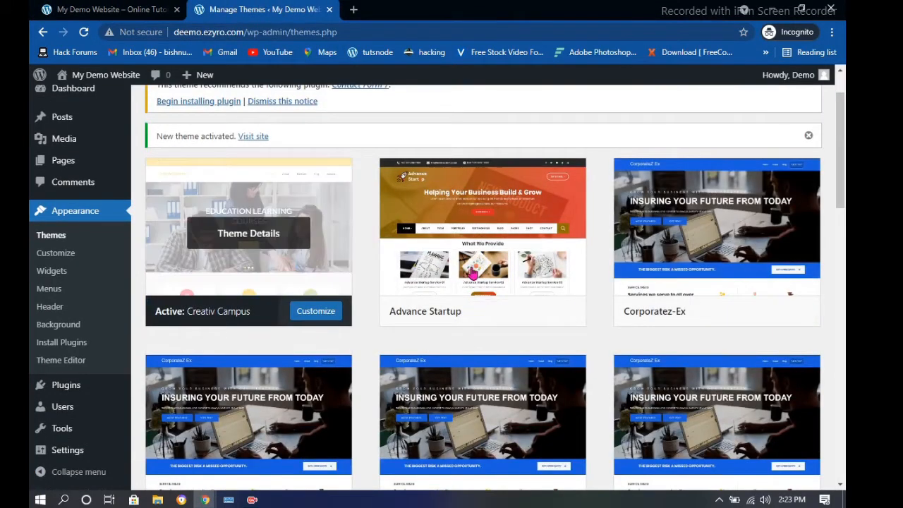
pyautogui.scroll(1, 472, 274)
pyautogui.click(354, 9)
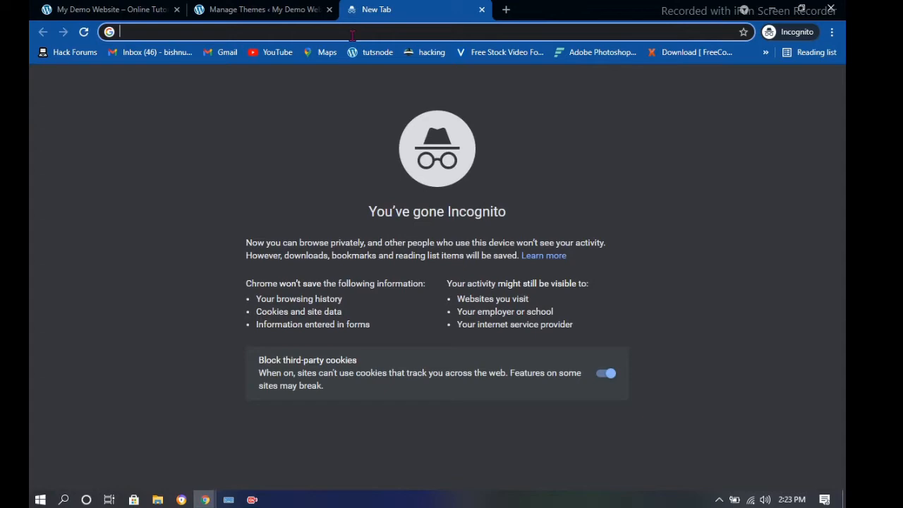
# Search Google for 'free themes download'
pyautogui.write('free h')
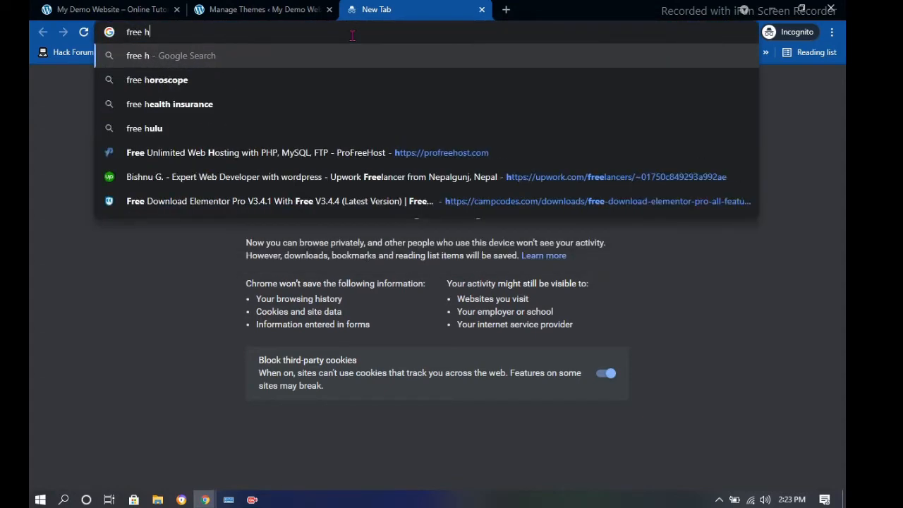
pyautogui.press('BackSpace')
pyautogui.write('tg')
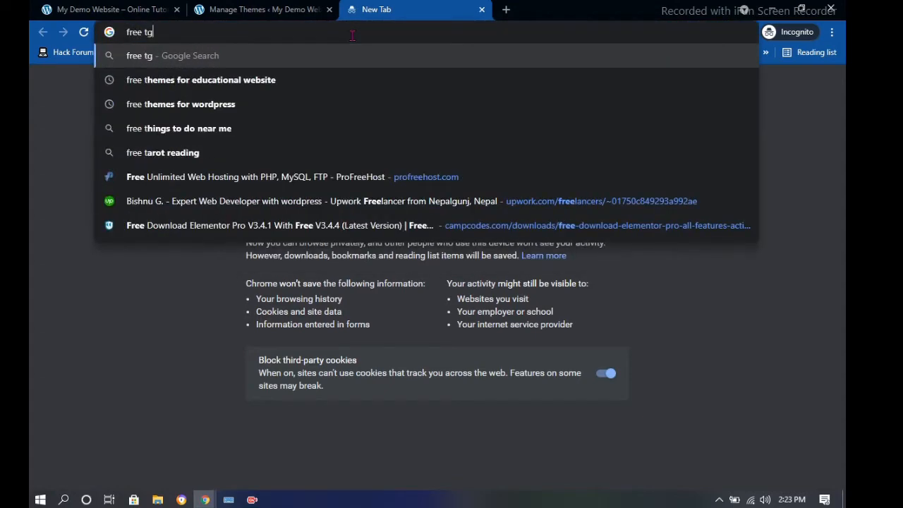
pyautogui.press('BackSpace')
pyautogui.write('heme')
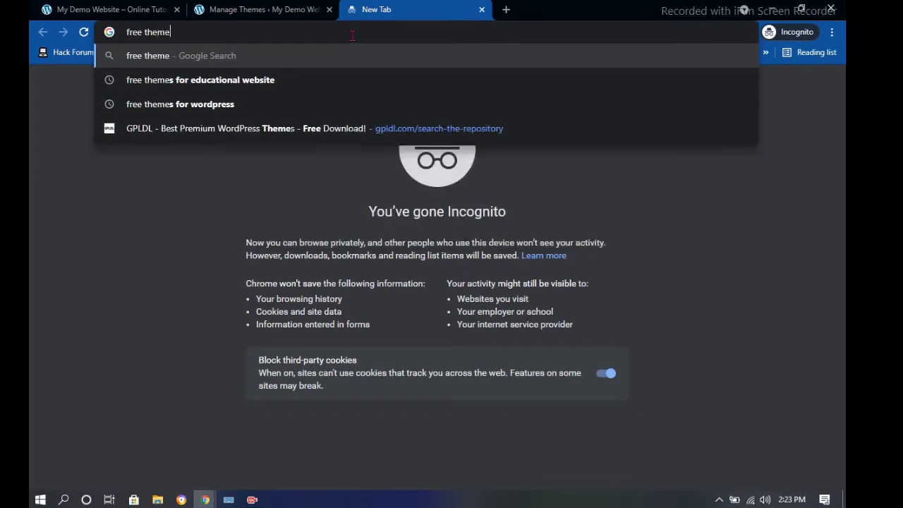
pyautogui.write(' s')
pyautogui.press('BackSpace')
pyautogui.press('BackSpace')
pyautogui.write('sd')
pyautogui.press('BackSpace')
pyautogui.write('d')
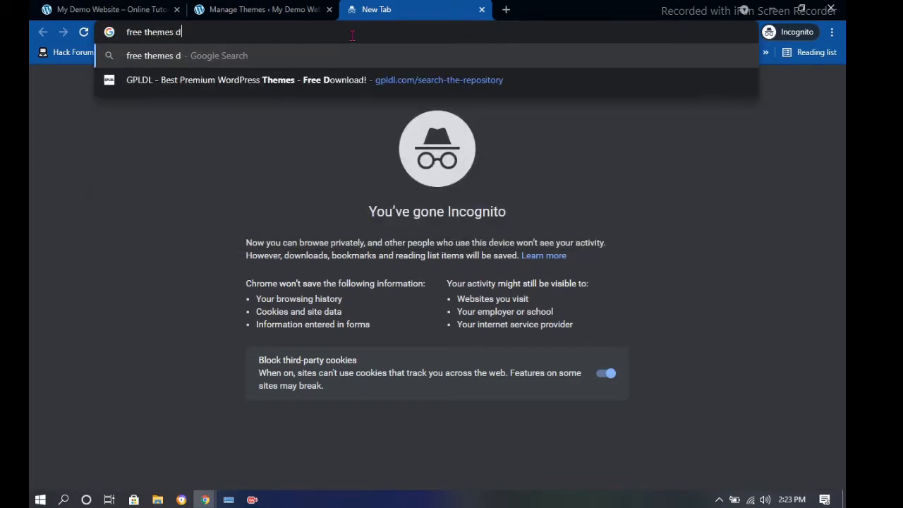
pyautogui.write('ownloads')
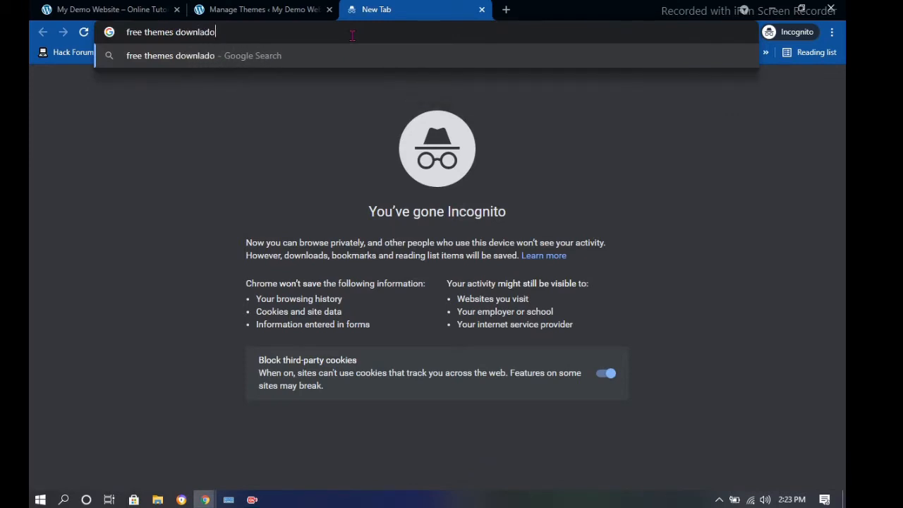
pyautogui.press('BackSpace')
pyautogui.press('BackSpace')
pyautogui.press('BackSpace')
pyautogui.press('BackSpace')
pyautogui.write('oad\\')
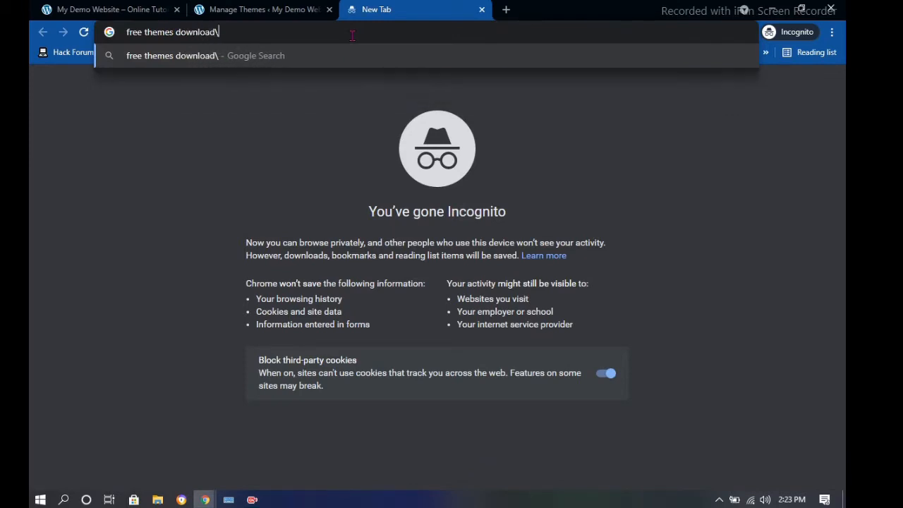
pyautogui.press('BackSpace')
pyautogui.press('Return')
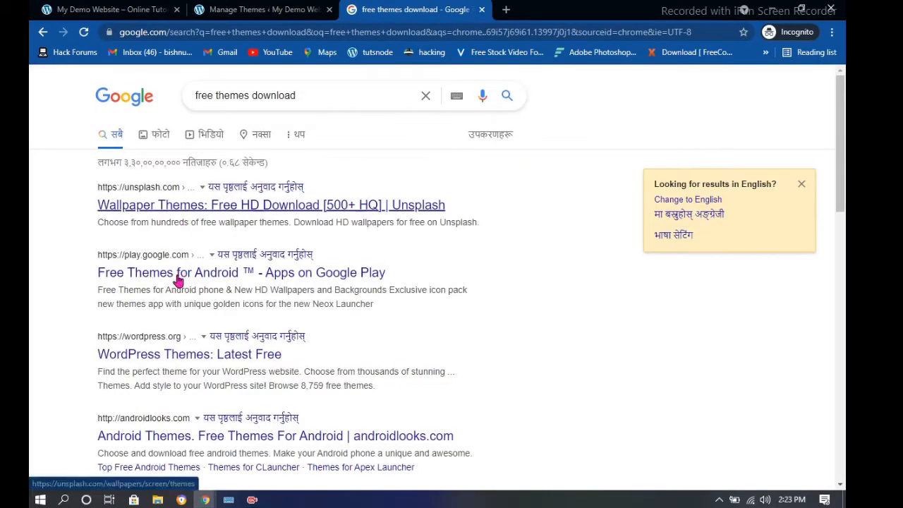
# Refine the search with 'for wordpress' and open the aThemes free WordPress themes article
pyautogui.click(353, 95)
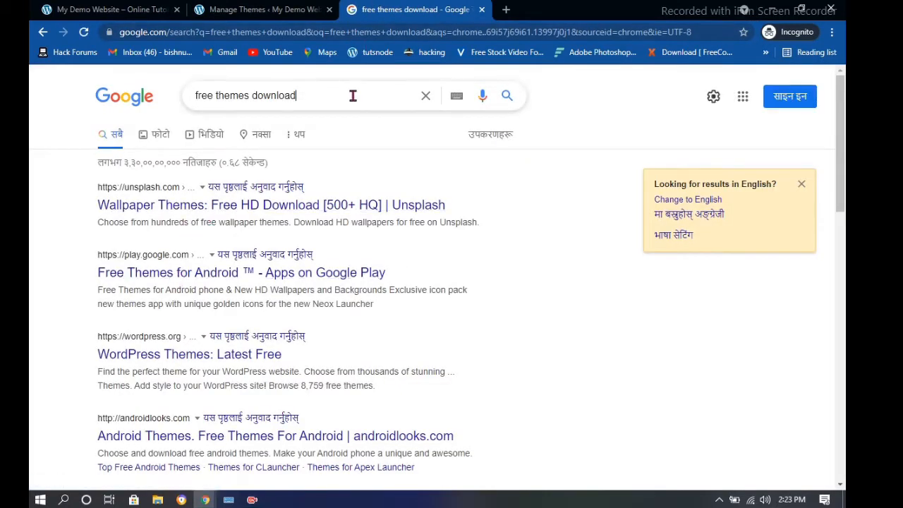
pyautogui.write('for w')
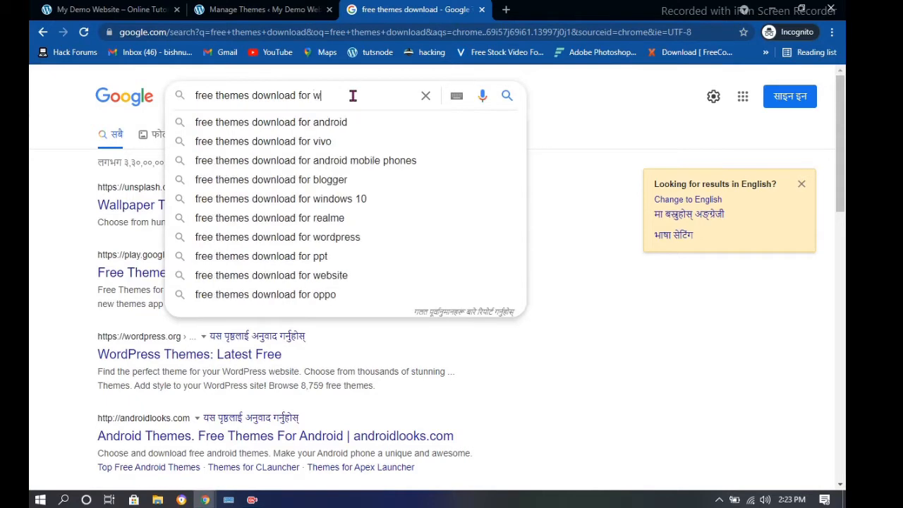
pyautogui.write('ordpres')
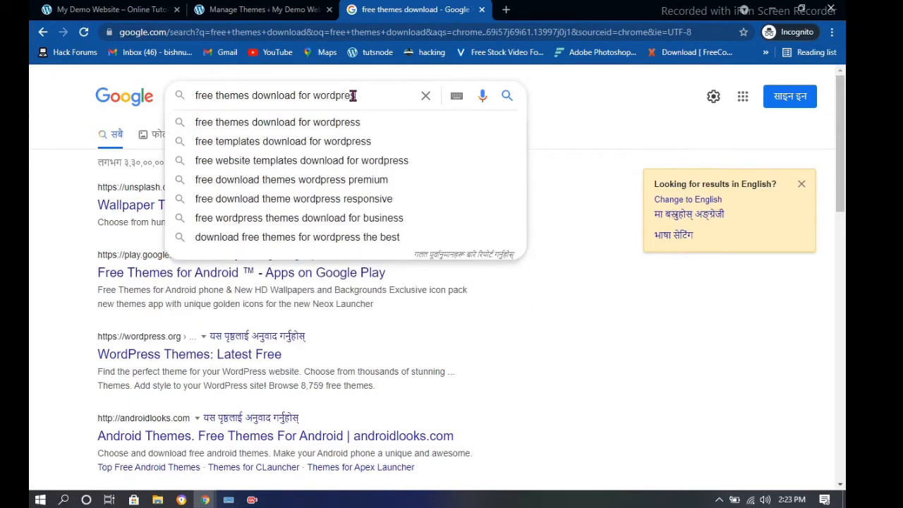
pyautogui.write('s')
pyautogui.press('Return')
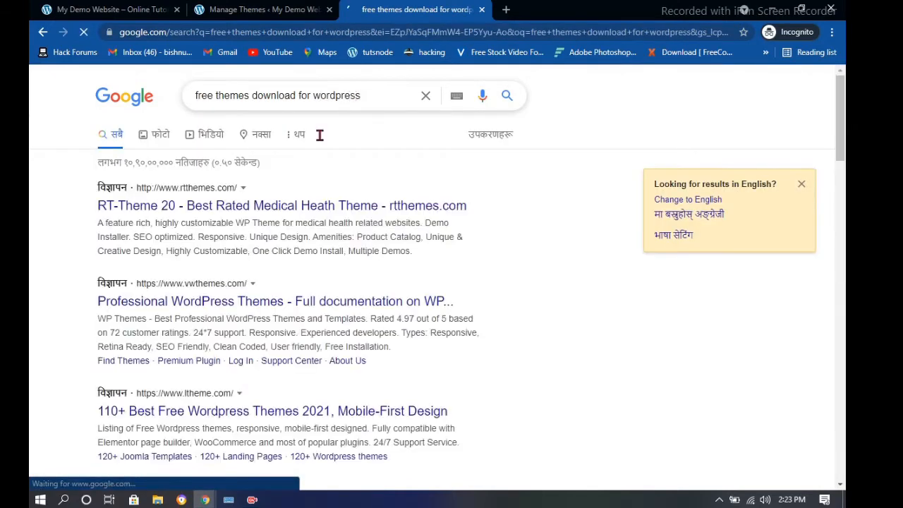
pyautogui.scroll(-3, 157, 253)
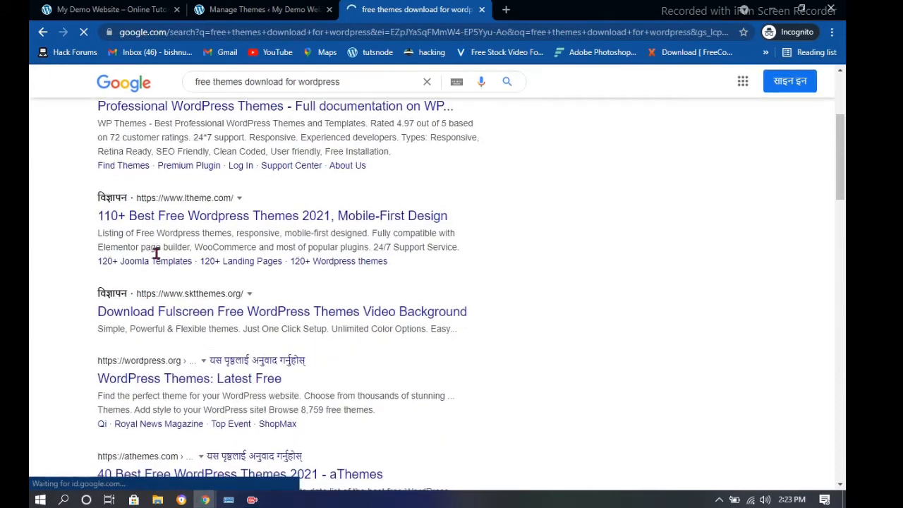
pyautogui.scroll(-4, 157, 252)
pyautogui.click(160, 229)
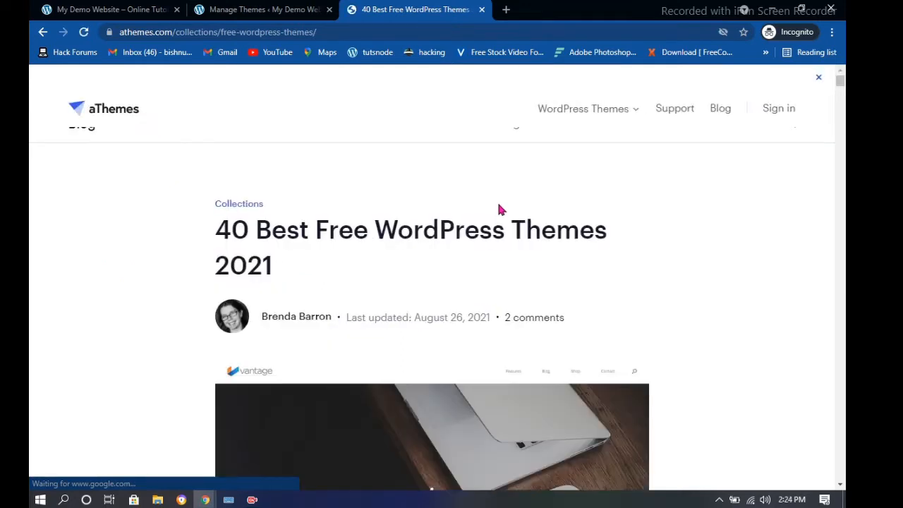
# Scroll to Inspiro, theme 8 in the aThemes list, and follow its Download link
pyautogui.scroll(-5, 498, 208)
pyautogui.scroll(-13, 494, 204)
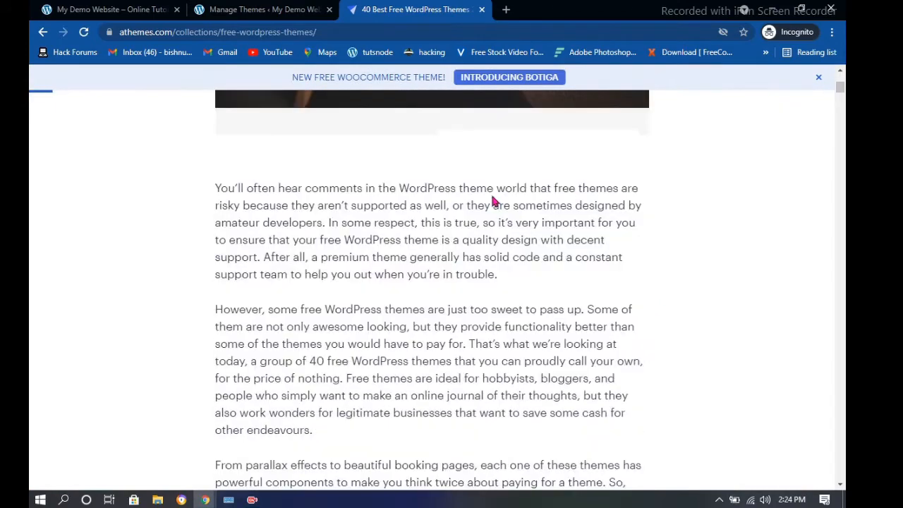
pyautogui.scroll(-11, 489, 200)
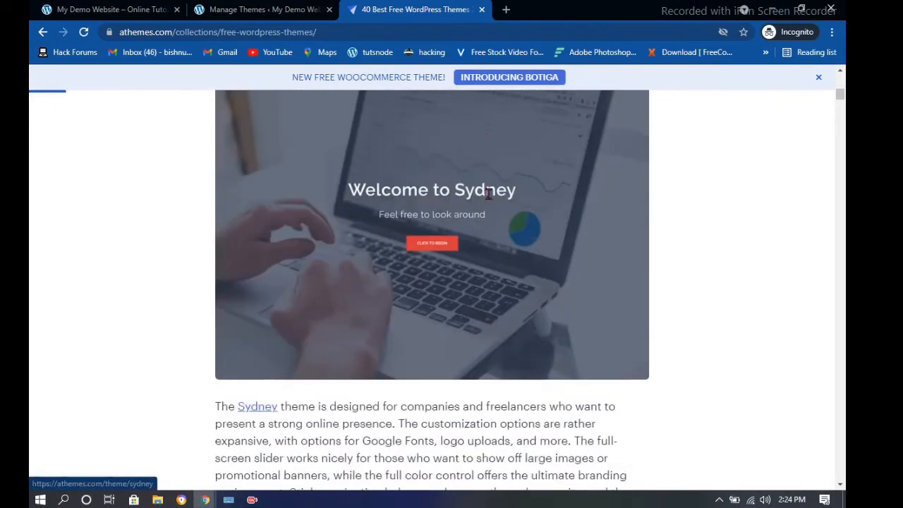
pyautogui.scroll(-10, 459, 153)
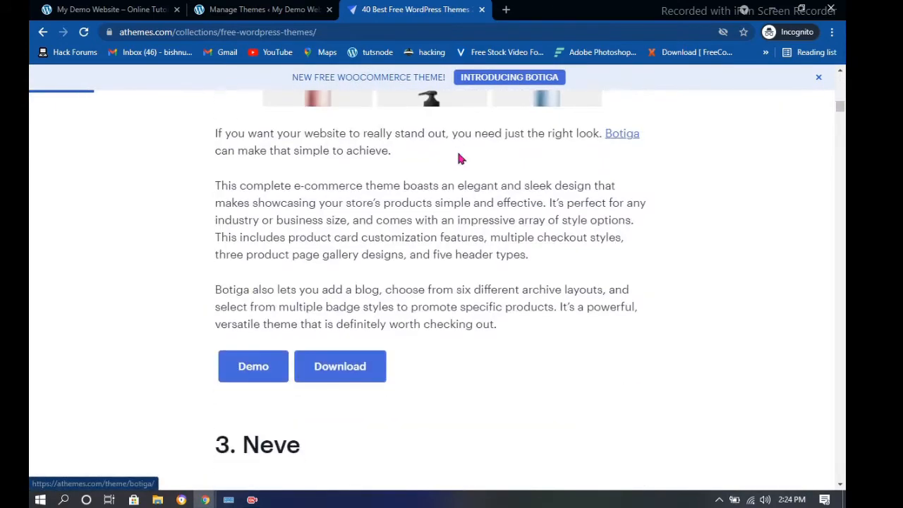
pyautogui.scroll(-7, 458, 152)
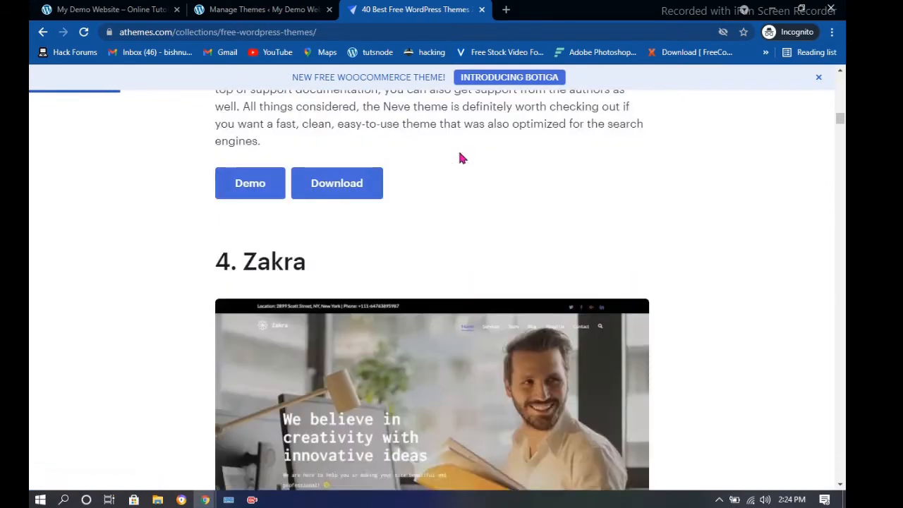
pyautogui.scroll(-14, 460, 156)
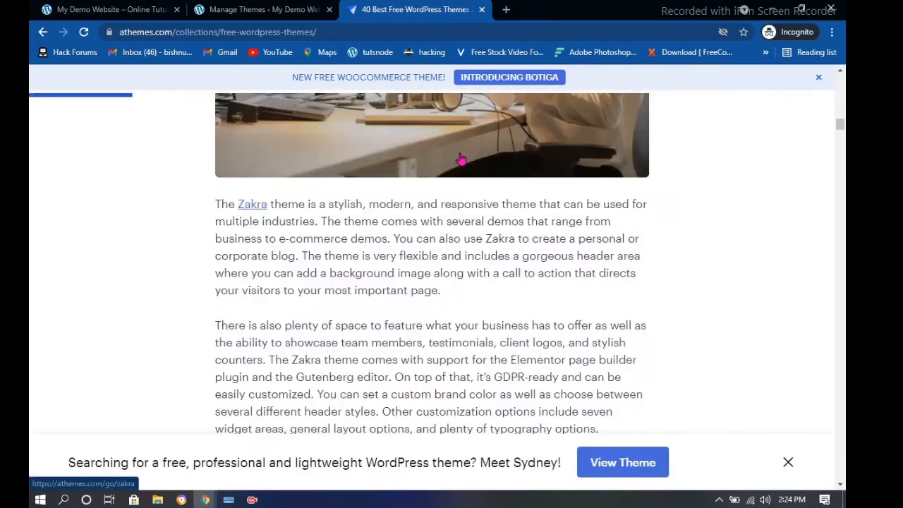
pyautogui.scroll(-7, 460, 152)
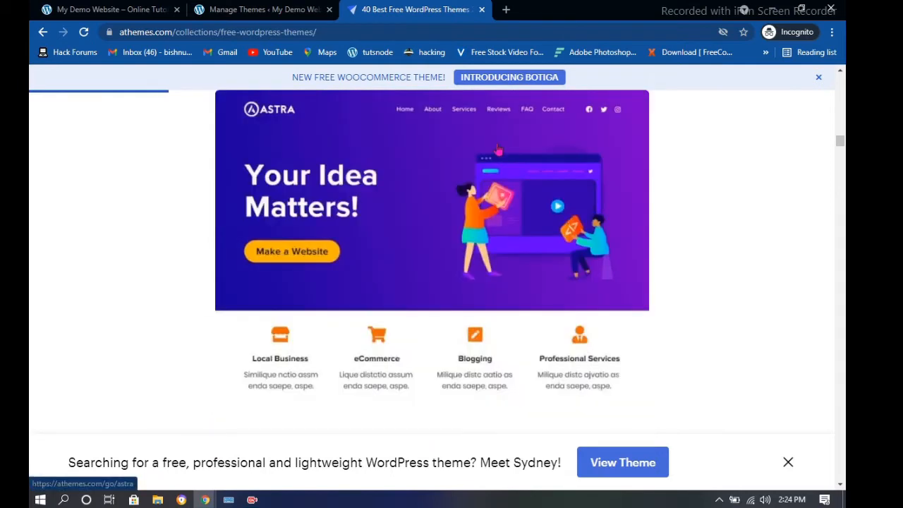
pyautogui.scroll(-1, 498, 150)
pyautogui.scroll(-13, 497, 151)
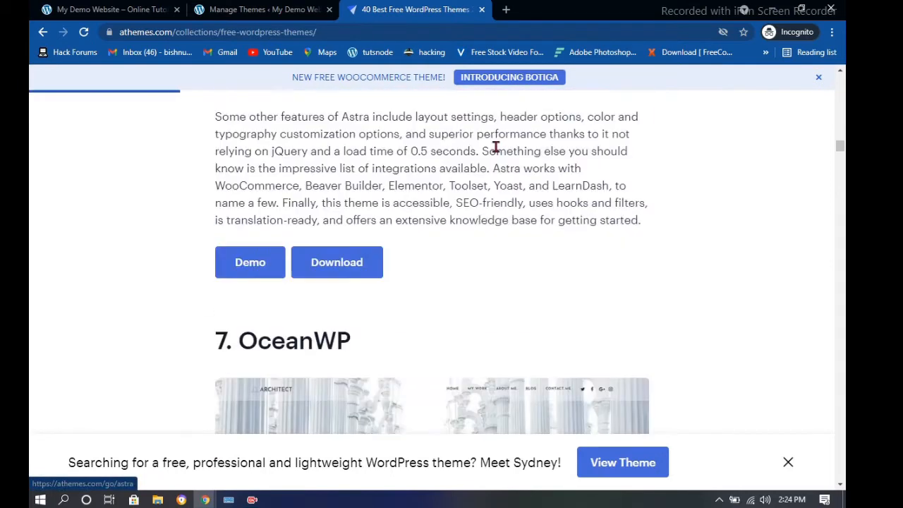
pyautogui.scroll(-10, 496, 154)
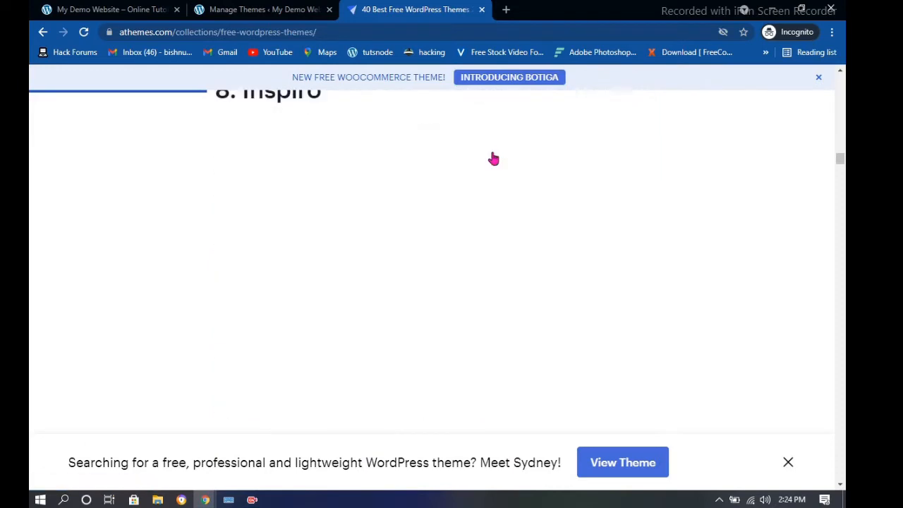
pyautogui.scroll(2, 494, 158)
pyautogui.scroll(-3, 494, 158)
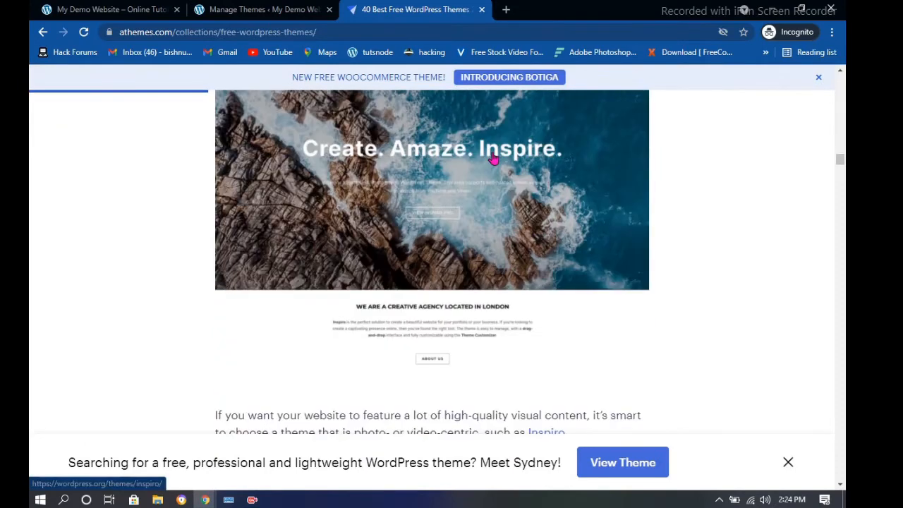
pyautogui.scroll(1, 487, 158)
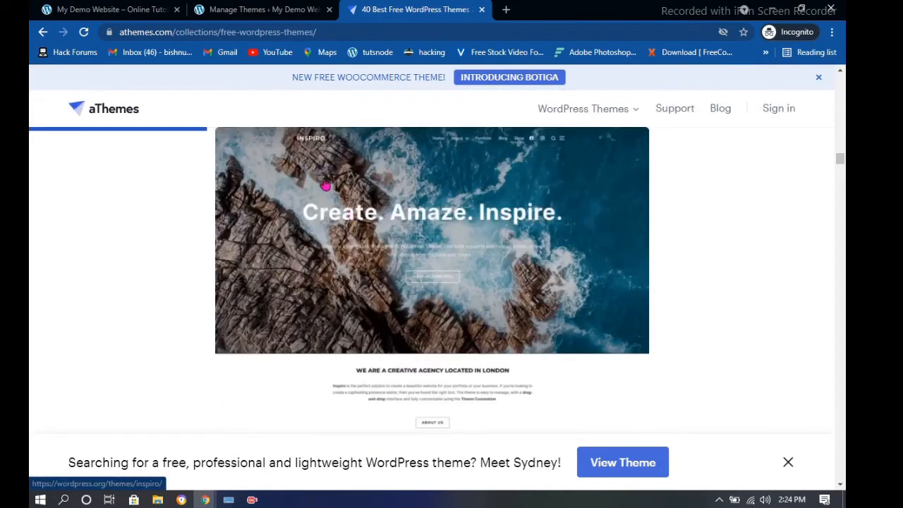
pyautogui.scroll(1, 424, 226)
pyautogui.scroll(1, 232, 121)
pyautogui.scroll(-5, 292, 207)
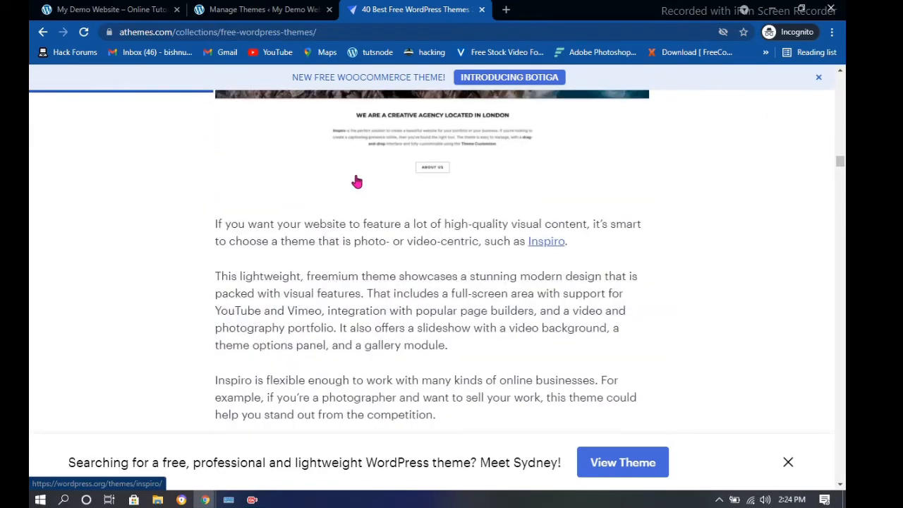
pyautogui.scroll(-3, 366, 190)
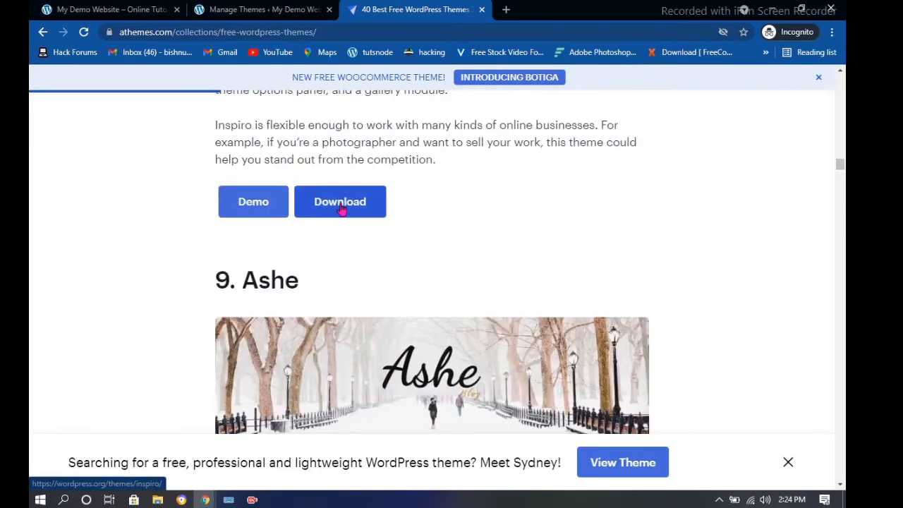
pyautogui.click(342, 208)
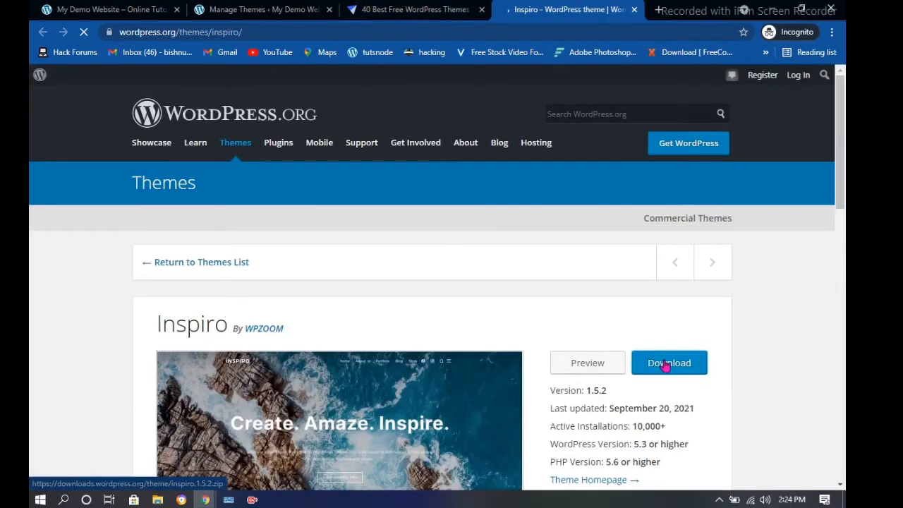
# Download inspiro.1.5.2.zip from WordPress.org and return to the site's Themes admin tab
pyautogui.click(665, 364)
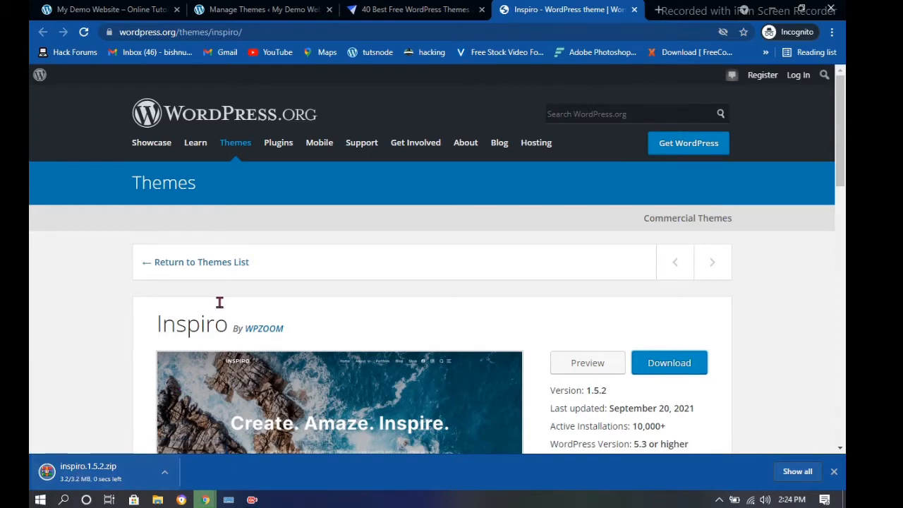
pyautogui.click(262, 9)
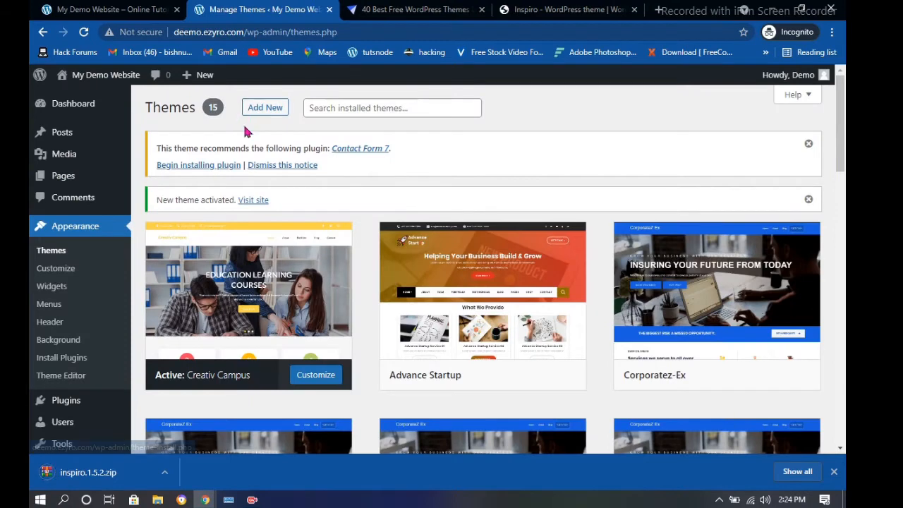
# Open Add New > Upload Theme and bring up options for the downloaded Inspiro zip
pyautogui.click(265, 110)
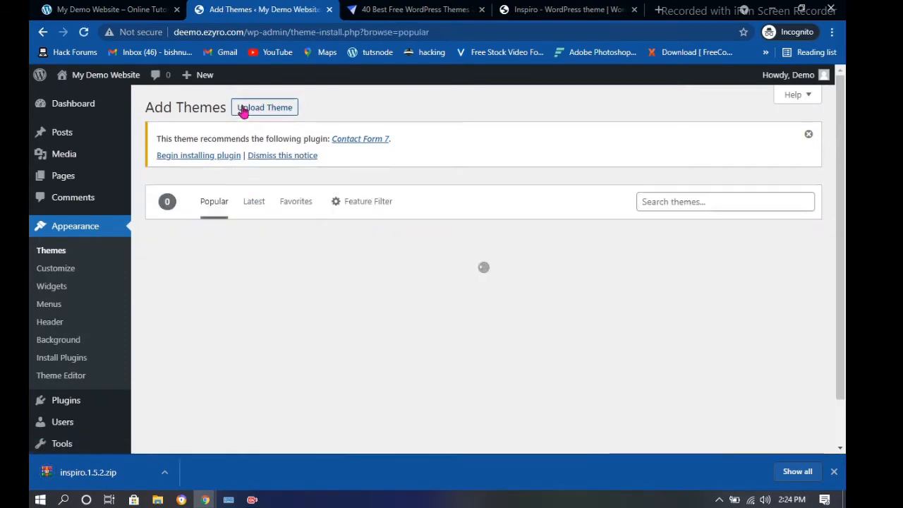
pyautogui.click(282, 110)
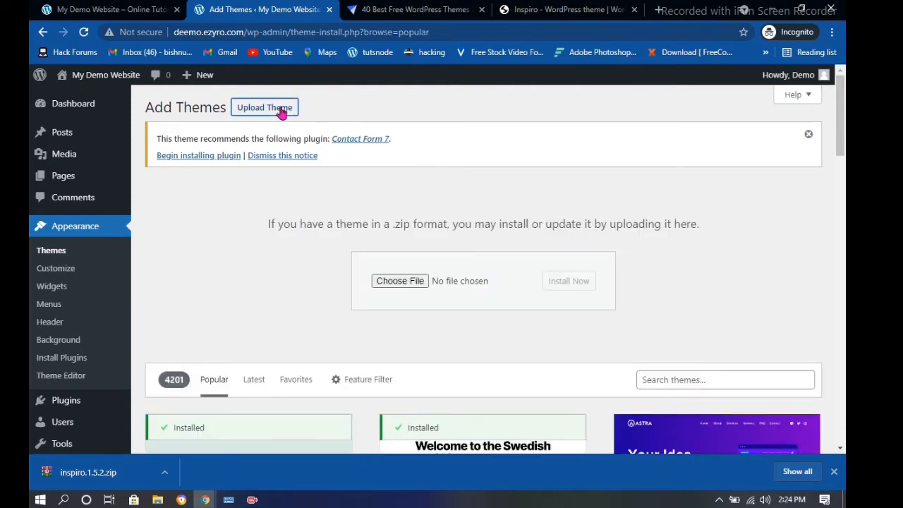
pyautogui.rightClick(98, 483)
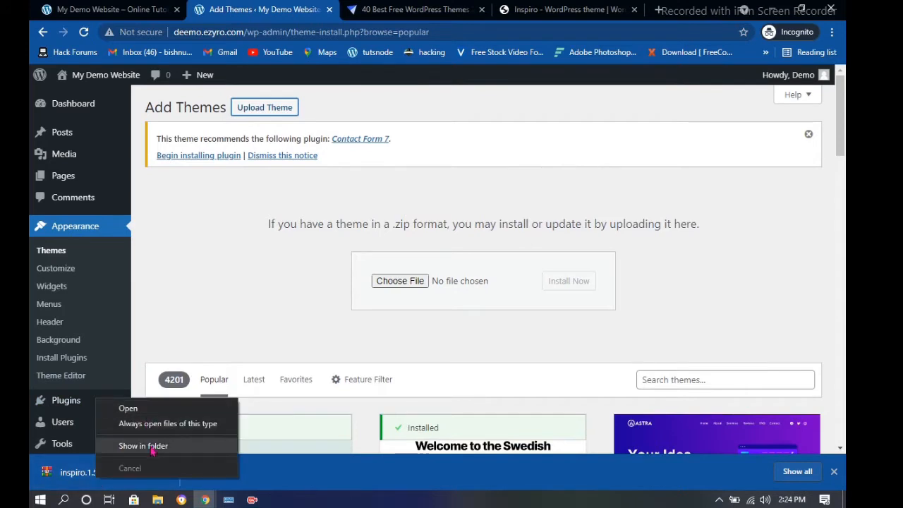
pyautogui.click(151, 447)
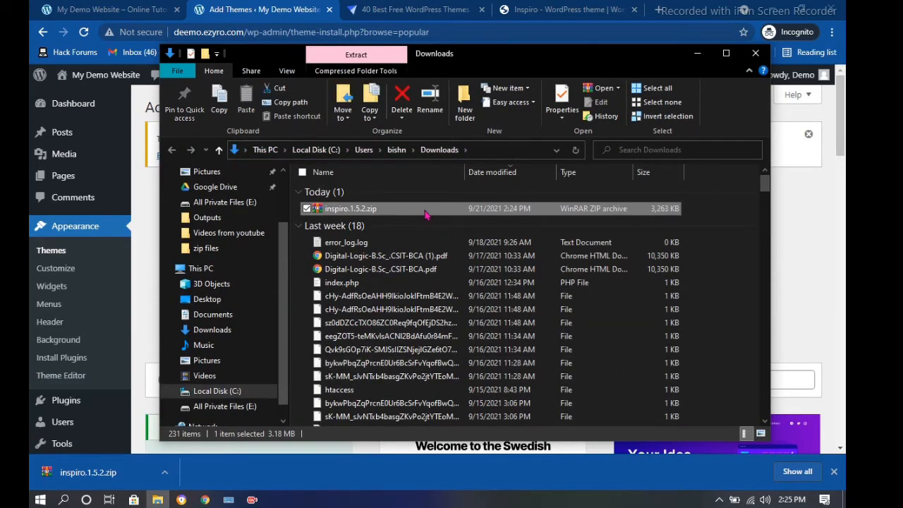
pyautogui.moveTo(414, 215); pyautogui.dragTo(128, 172)
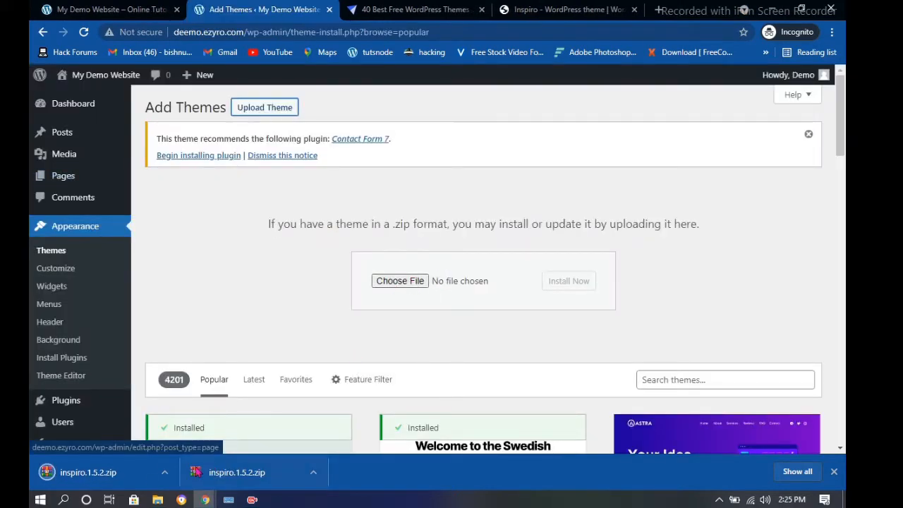
pyautogui.rightClick(141, 480)
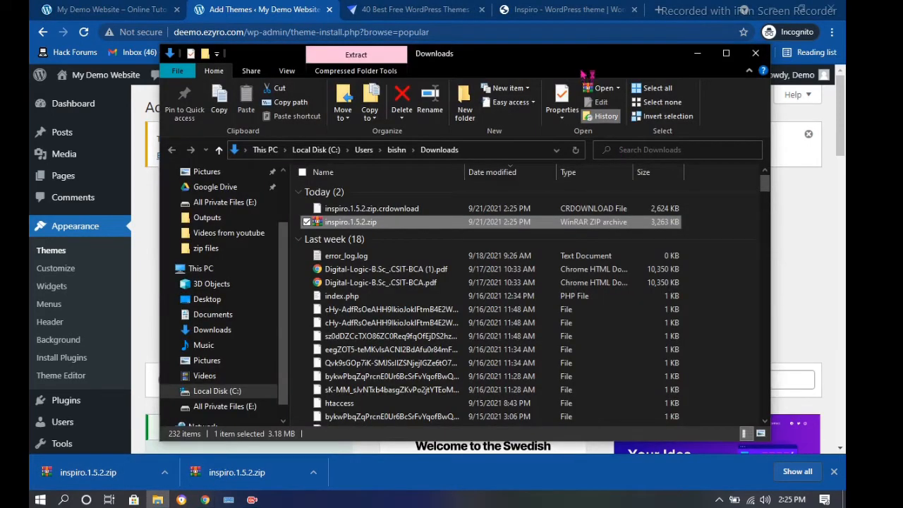
pyautogui.moveTo(575, 58); pyautogui.dragTo(626, 127)
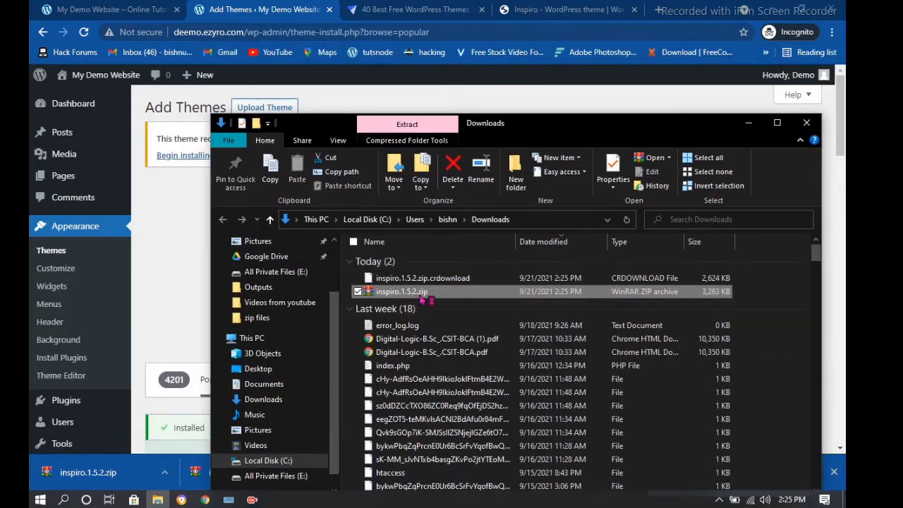
pyautogui.moveTo(422, 297); pyautogui.dragTo(177, 263)
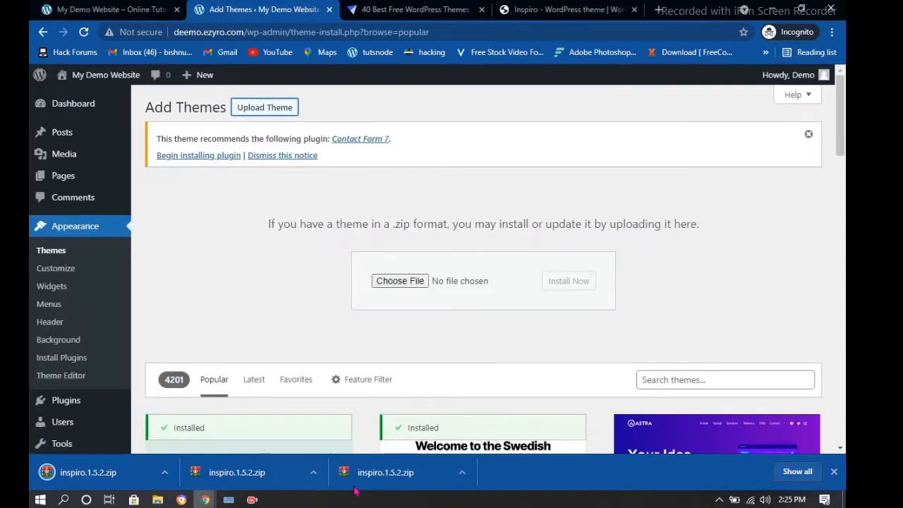
# Upload and install the Inspiro theme from inspiro.1.5.2.zip in the Downloads folder
pyautogui.click(416, 286)
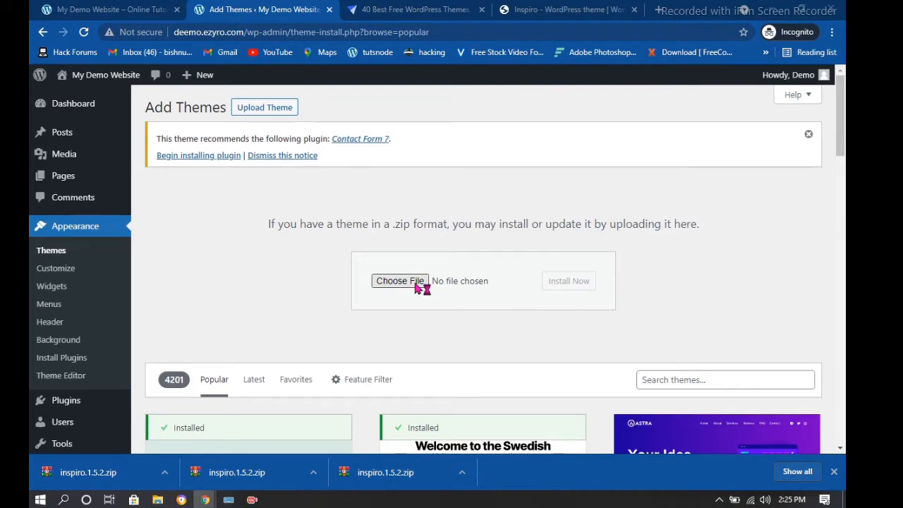
pyautogui.click(415, 283)
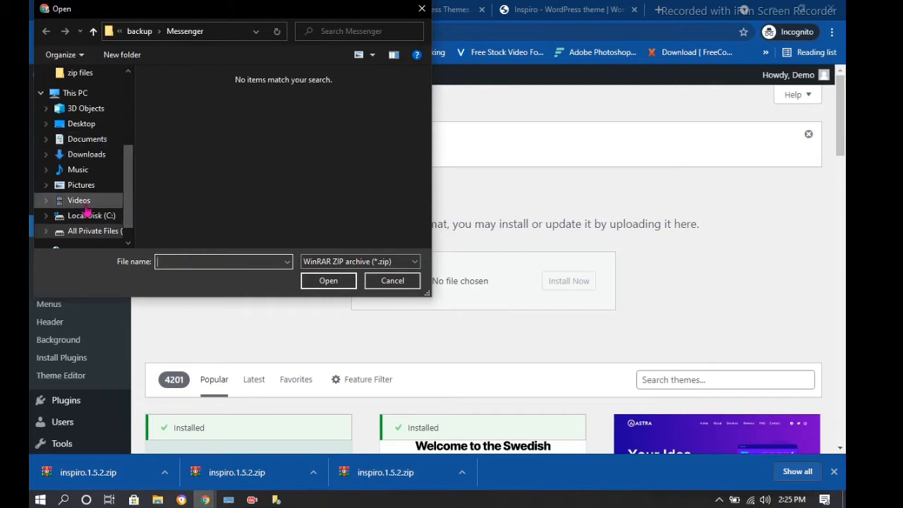
pyautogui.click(97, 158)
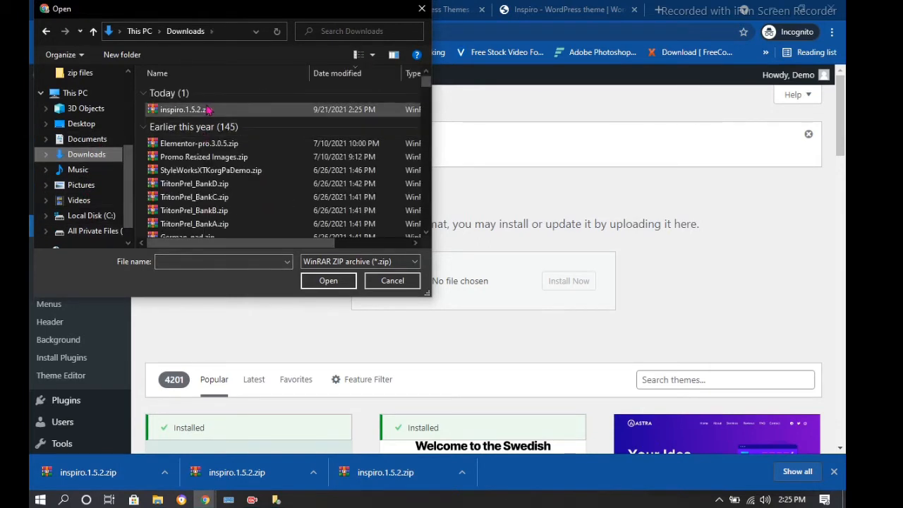
pyautogui.click(209, 111)
pyautogui.click(328, 281)
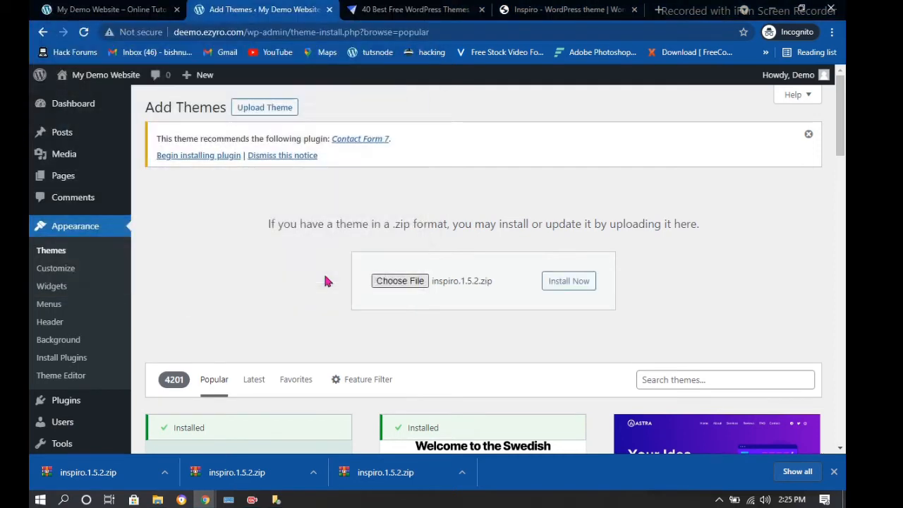
pyautogui.click(569, 284)
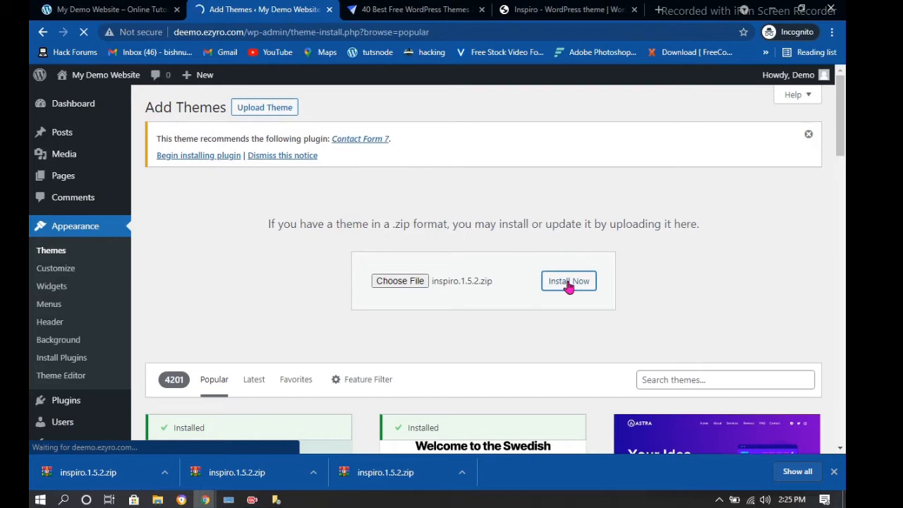
# Activate the newly installed Inspiro theme
pyautogui.scroll(-1, 503, 278)
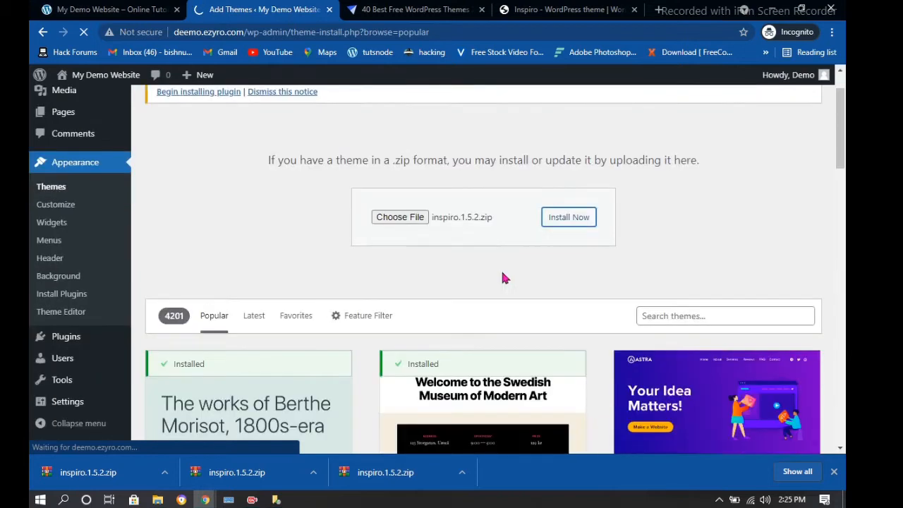
pyautogui.scroll(-1, 498, 277)
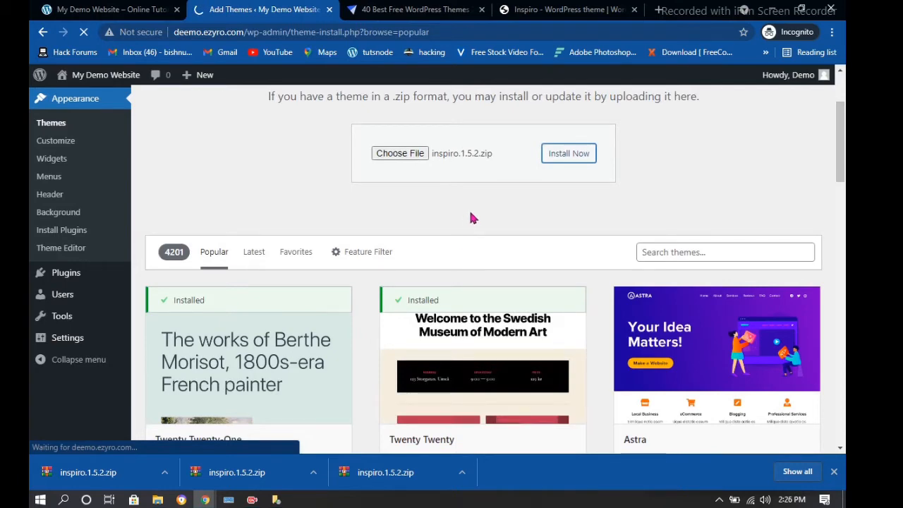
pyautogui.scroll(2, 473, 217)
pyautogui.scroll(-3, 475, 226)
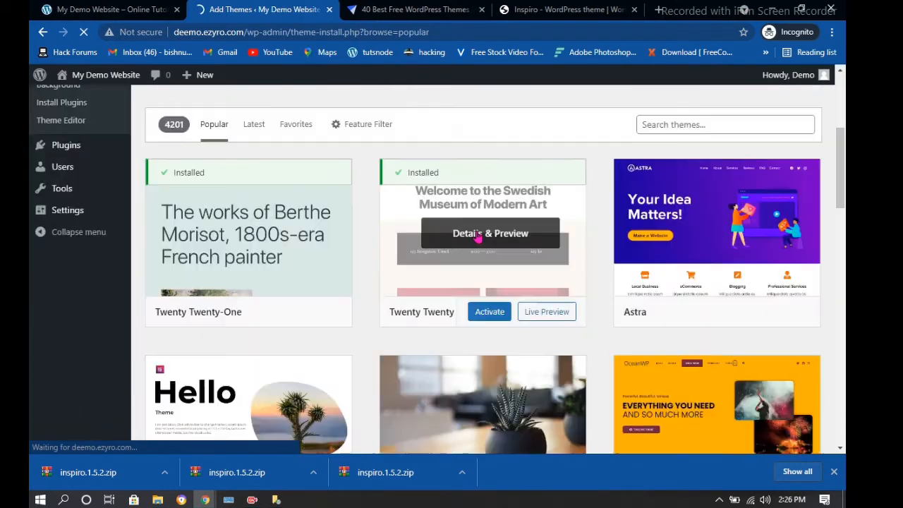
pyautogui.scroll(-6, 478, 238)
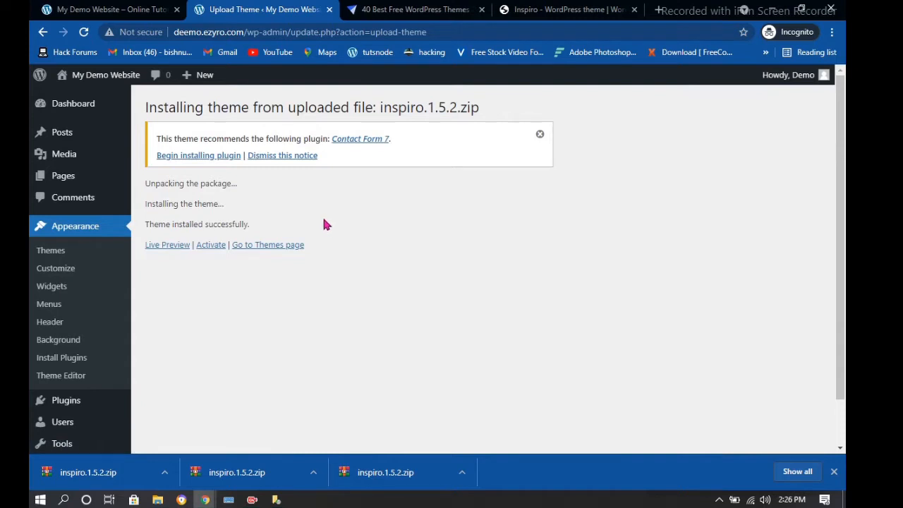
pyautogui.scroll(-1, 325, 223)
pyautogui.click(219, 200)
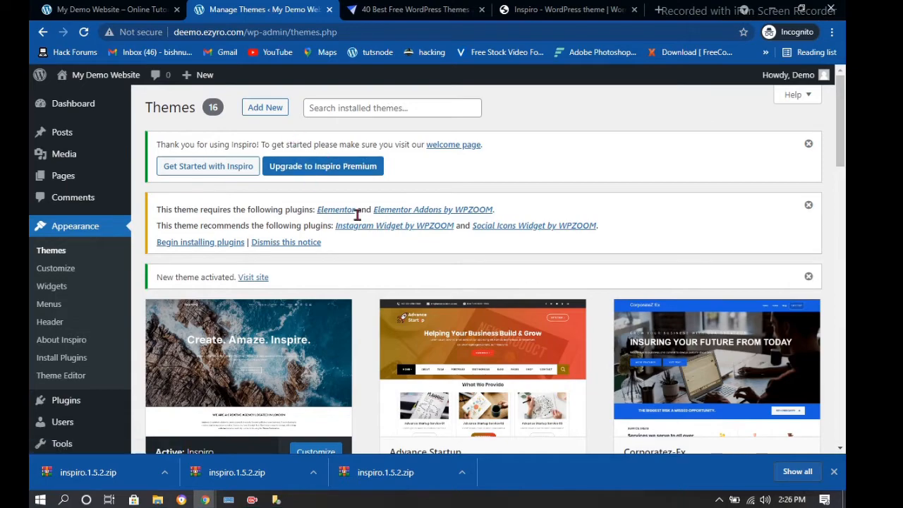
# Scroll the Themes page down to the Active: Inspiro card among the 16 installed themes
pyautogui.scroll(-2, 358, 215)
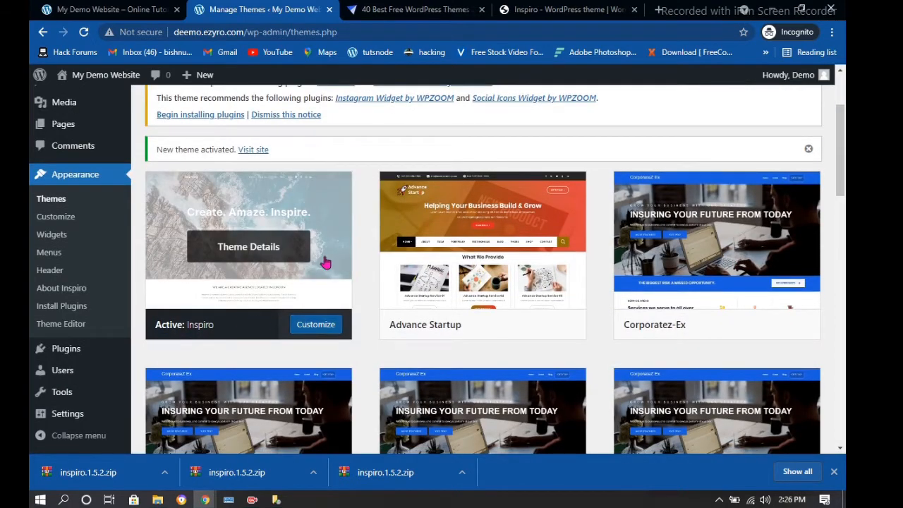
pyautogui.click(137, 10)
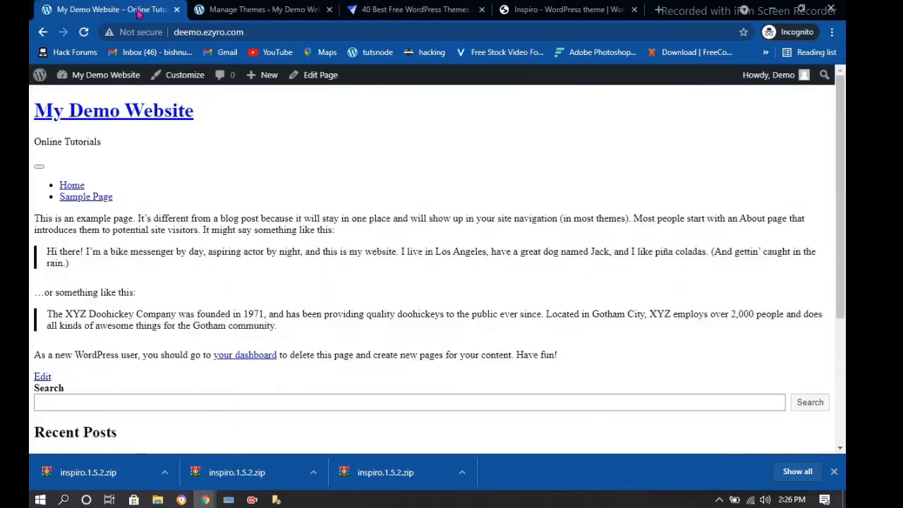
pyautogui.click(84, 32)
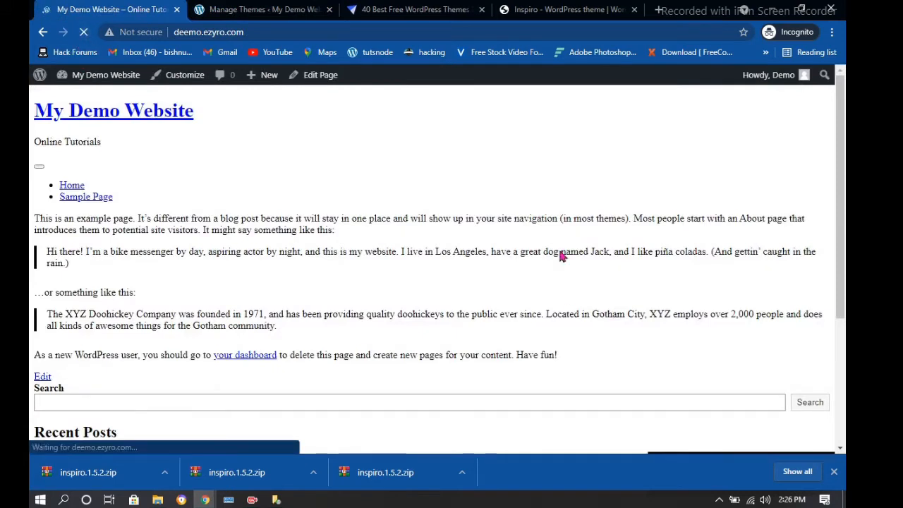
pyautogui.scroll(-2, 372, 152)
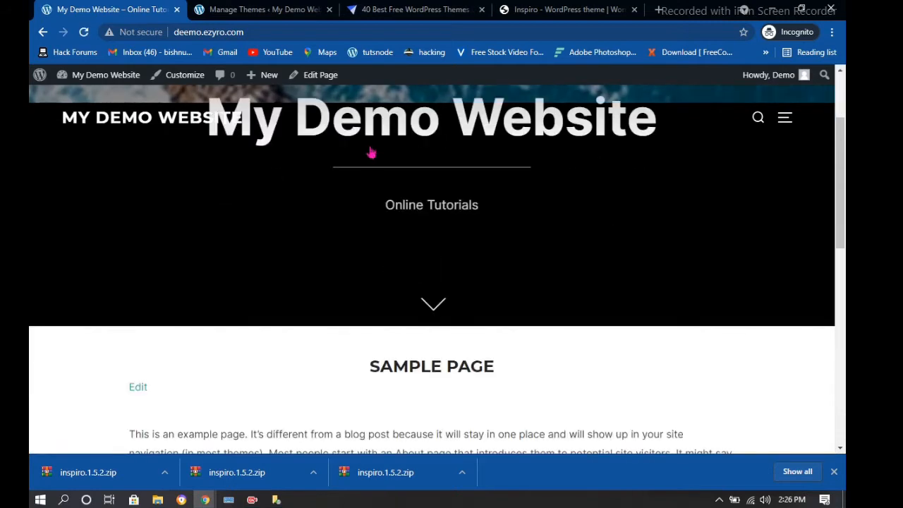
pyautogui.scroll(-3, 381, 198)
pyautogui.scroll(5, 393, 236)
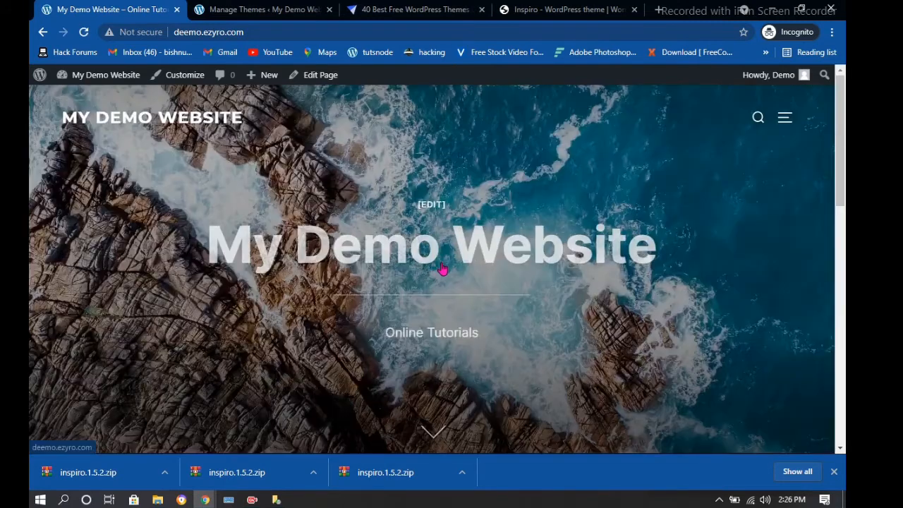
pyautogui.scroll(-2, 650, 213)
pyautogui.click(785, 119)
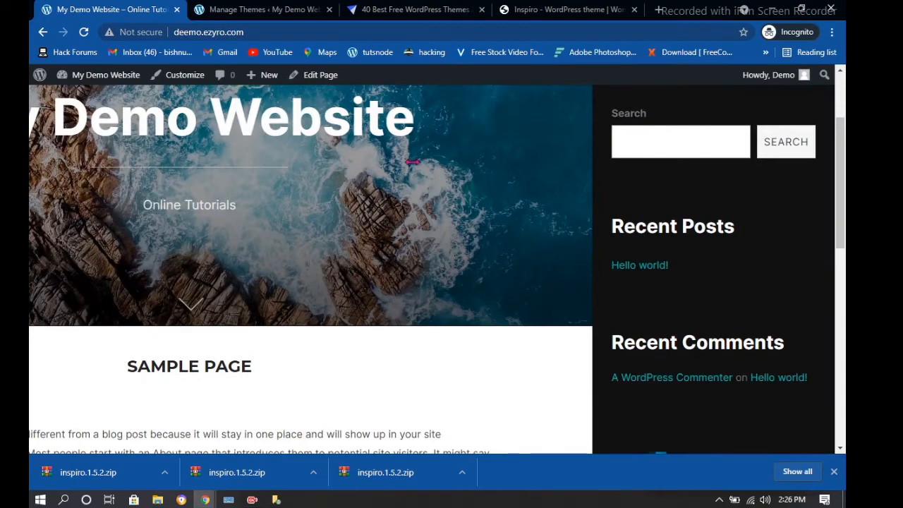
pyautogui.click(412, 161)
pyautogui.scroll(-10, 424, 201)
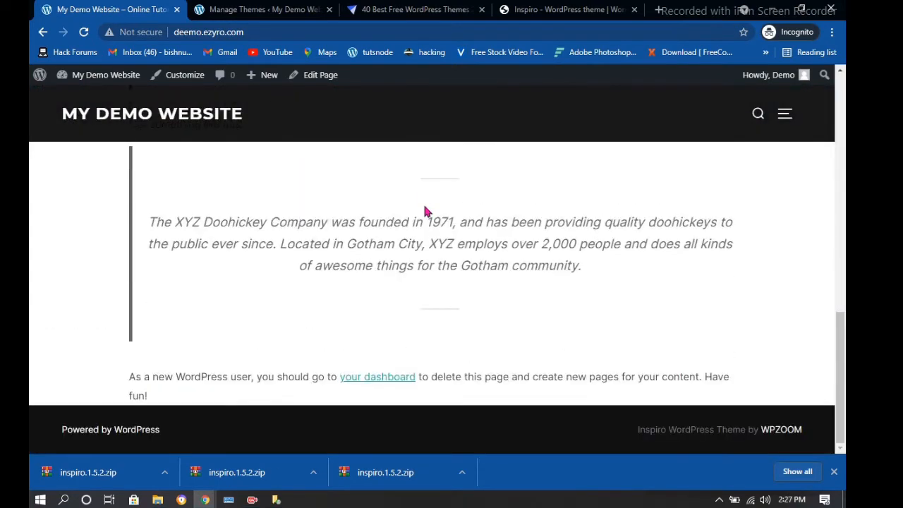
pyautogui.click(286, 10)
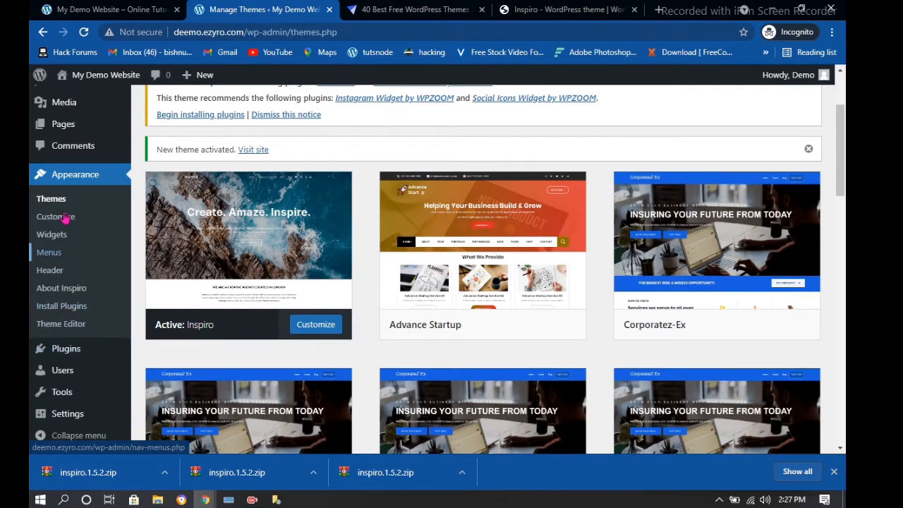
# Go to Appearance > Menus and remove the duplicate Sample Page item from Menu 1
pyautogui.moveTo(81, 354)
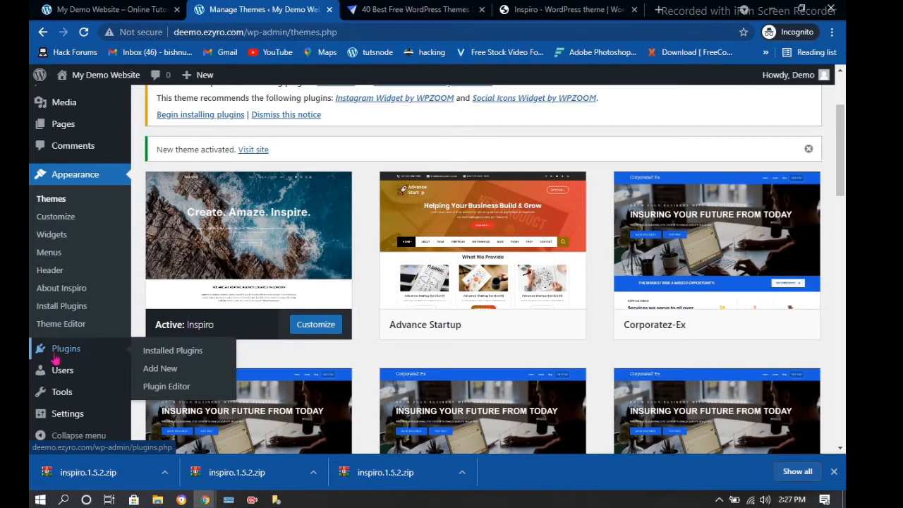
pyautogui.click(49, 257)
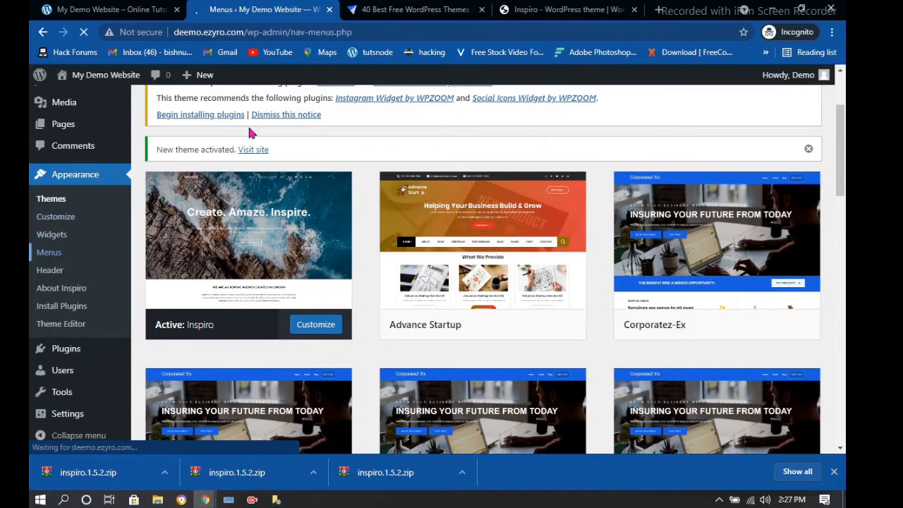
pyautogui.scroll(-2, 416, 250)
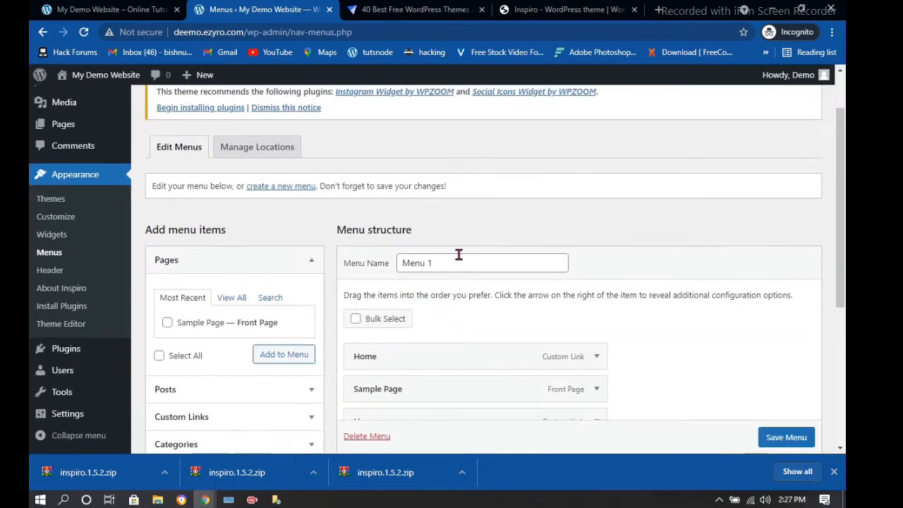
pyautogui.click(453, 197)
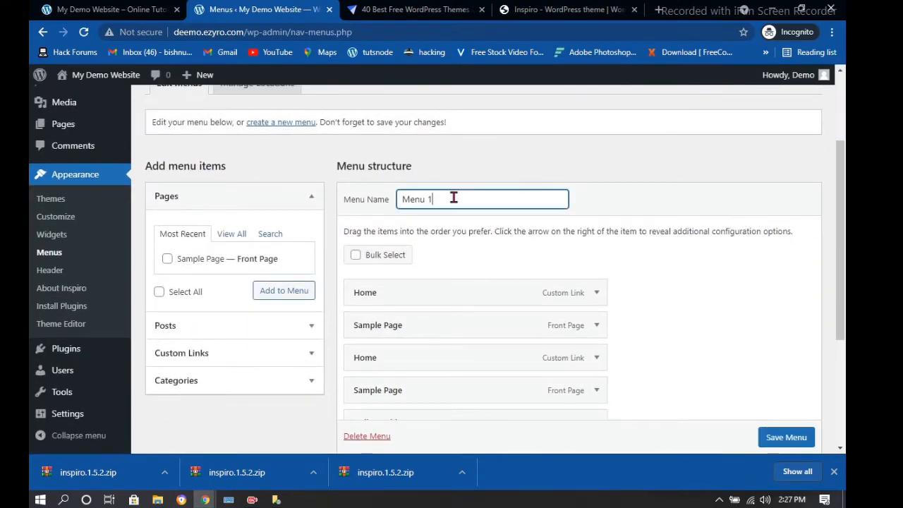
pyautogui.scroll(-2, 451, 222)
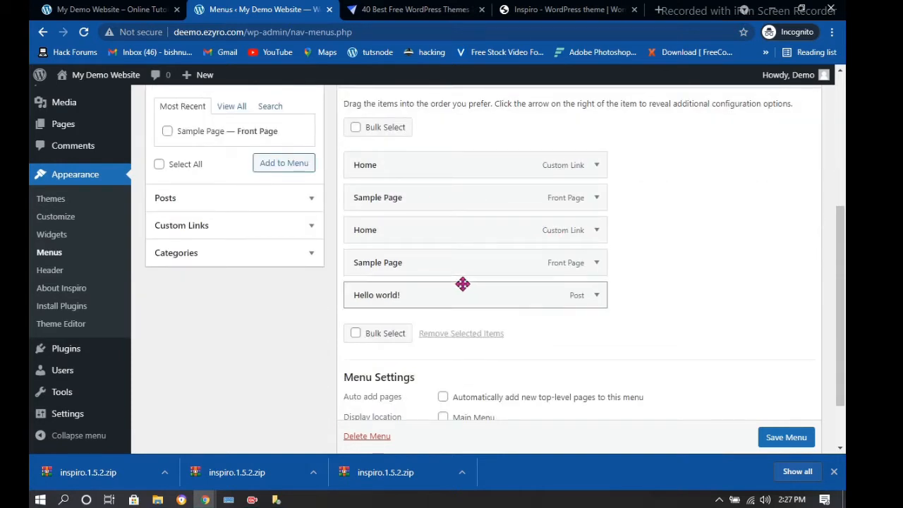
pyautogui.click(590, 266)
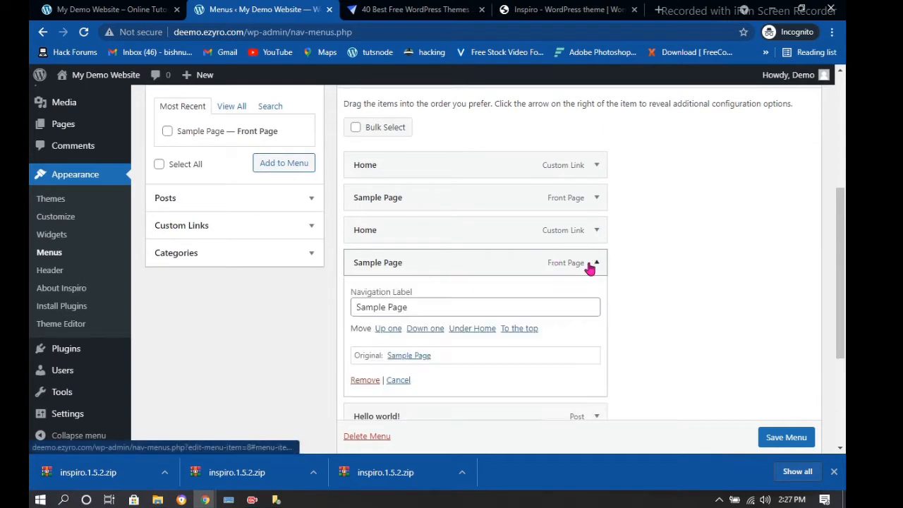
pyautogui.click(365, 380)
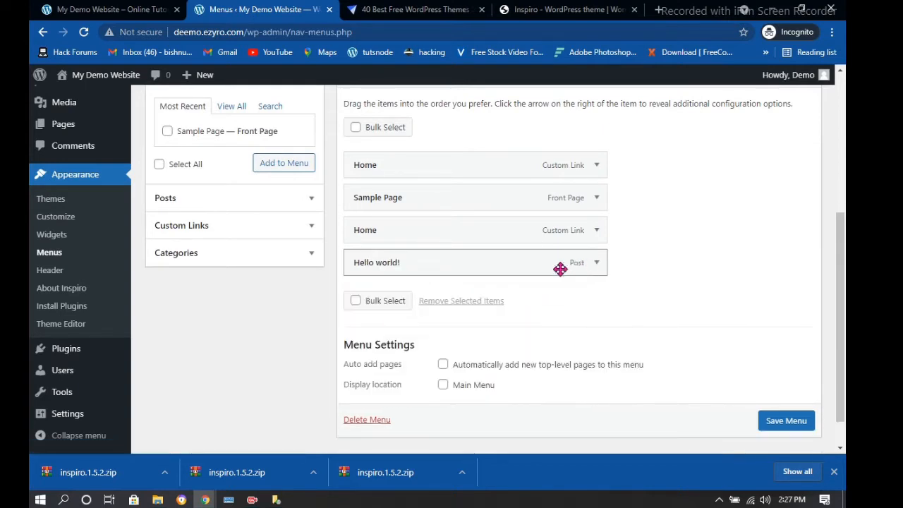
# Remove the Hello world!, duplicate Home, Sample Page and last Home items, leaving Menu 1 empty
pyautogui.click(595, 263)
pyautogui.click(371, 385)
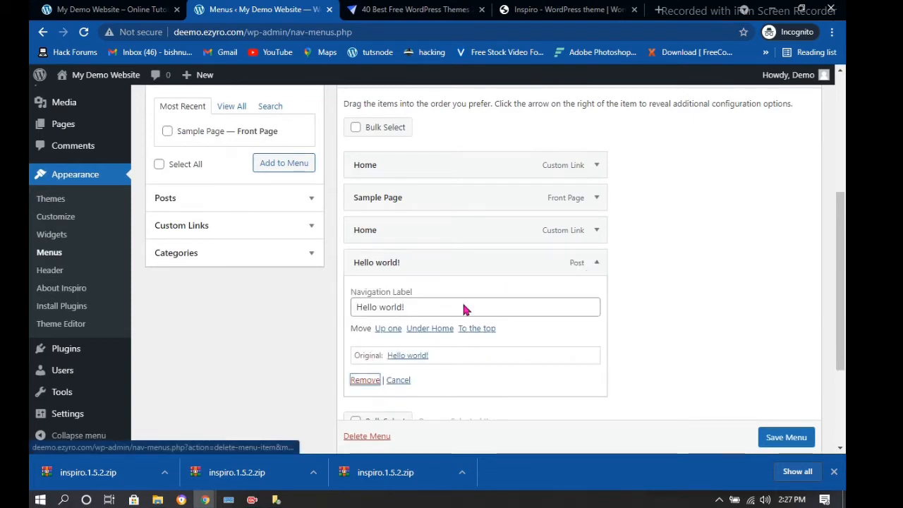
pyautogui.click(596, 231)
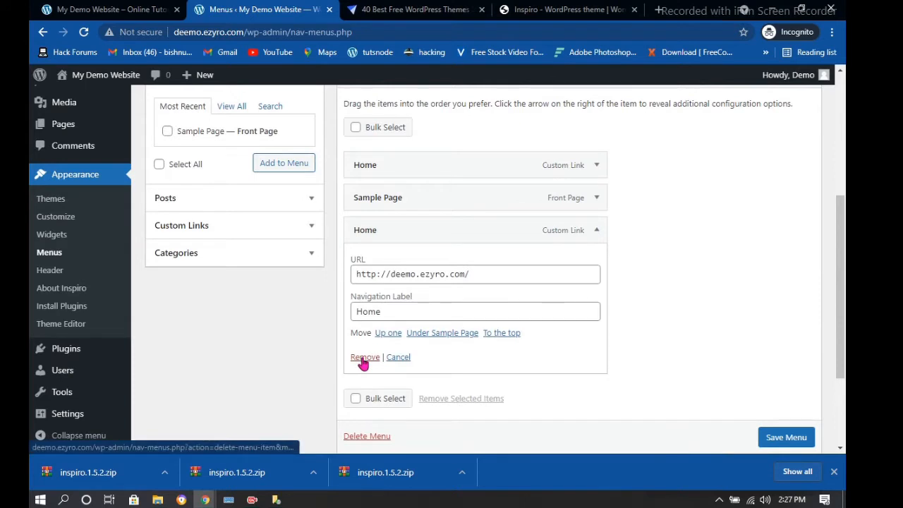
pyautogui.click(365, 357)
pyautogui.click(597, 226)
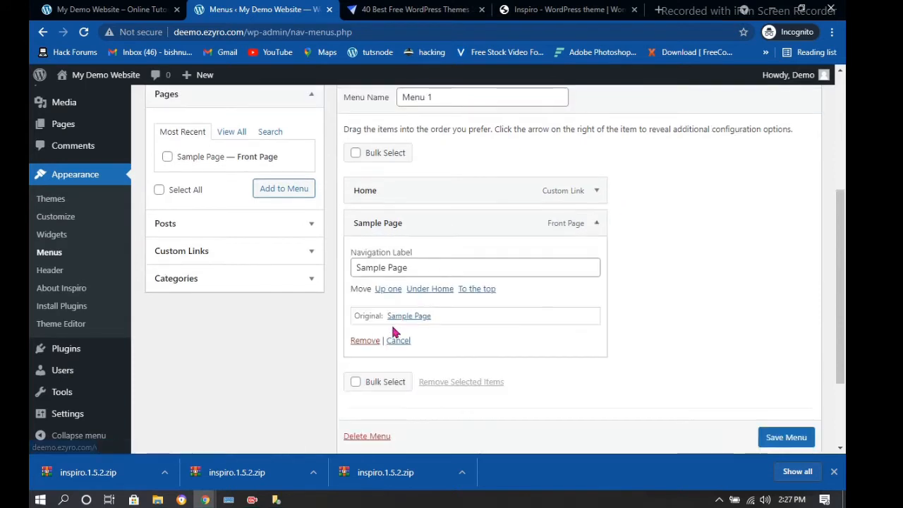
pyautogui.click(367, 341)
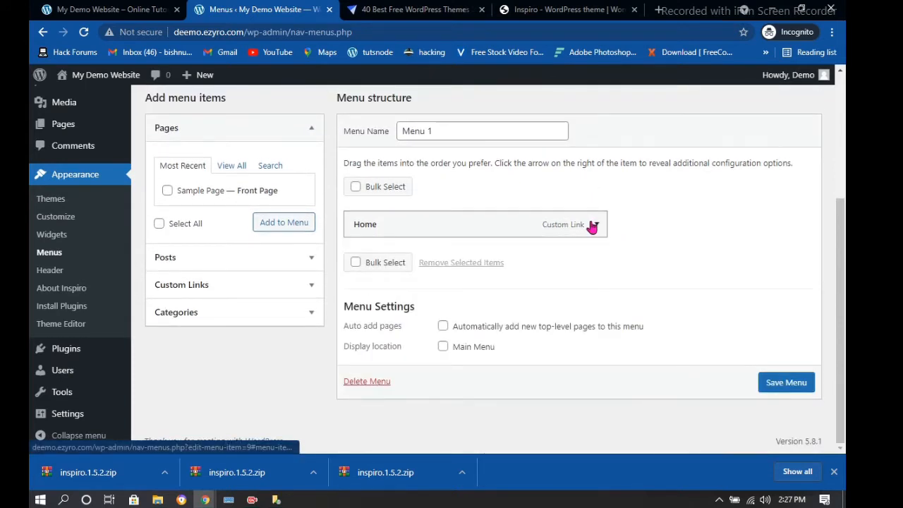
pyautogui.click(596, 222)
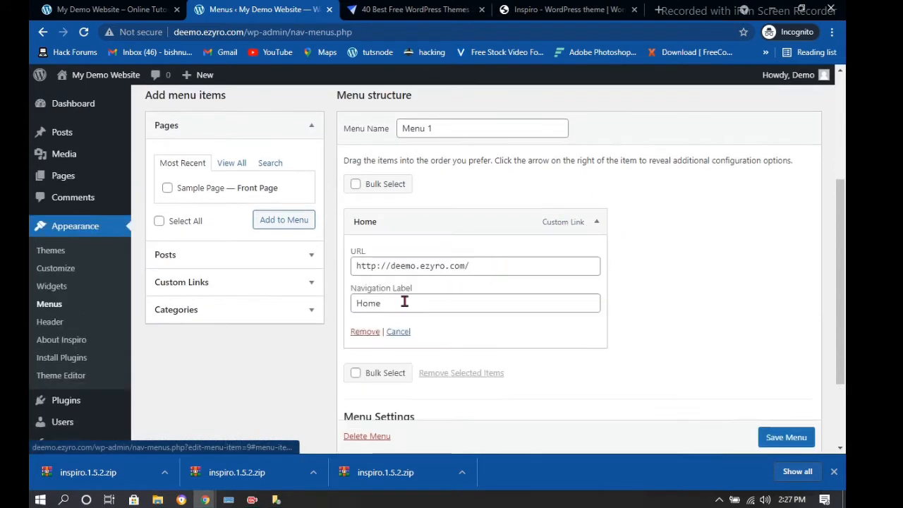
pyautogui.click(360, 333)
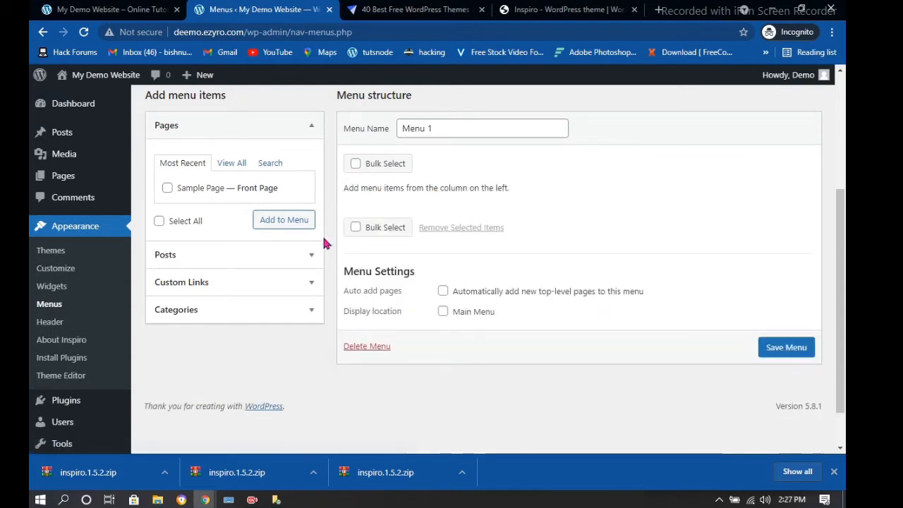
# Under Pages > View All, tick Sample Page and add it to Menu 1
pyautogui.scroll(3, 223, 249)
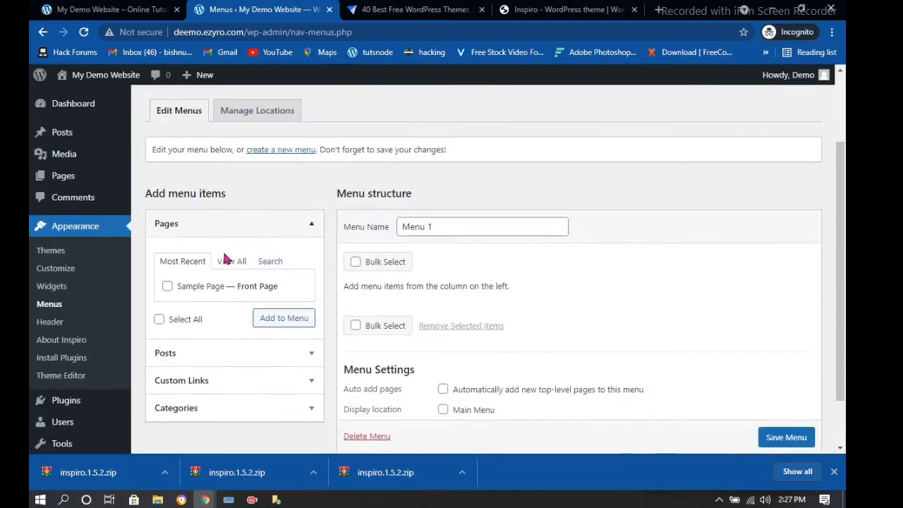
pyautogui.scroll(-1, 227, 229)
pyautogui.click(239, 201)
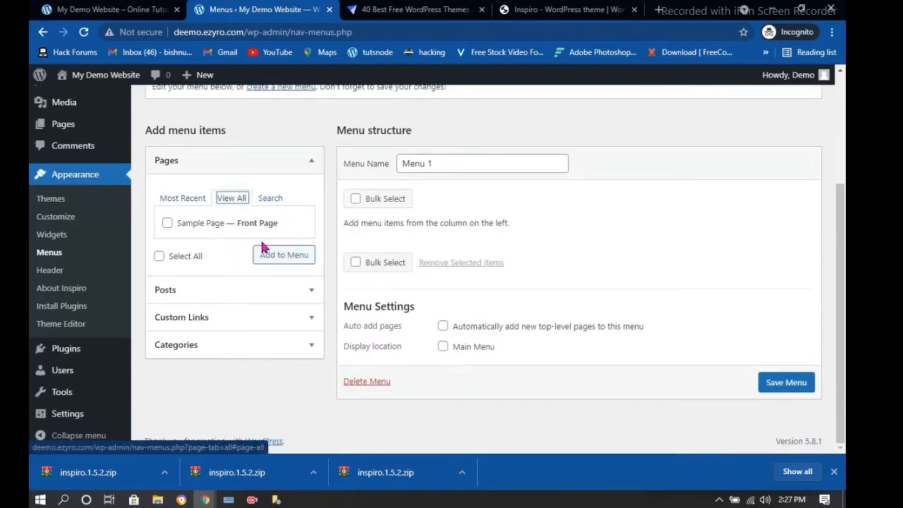
pyautogui.click(187, 224)
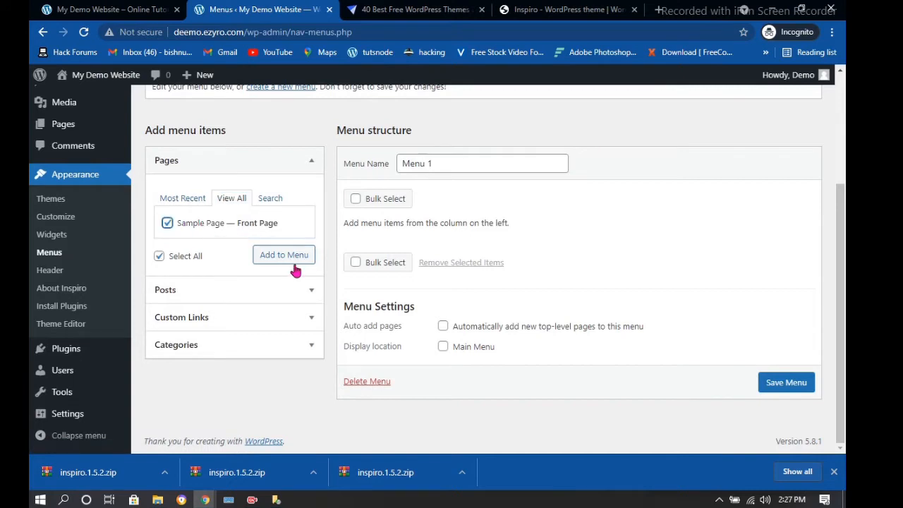
pyautogui.click(295, 261)
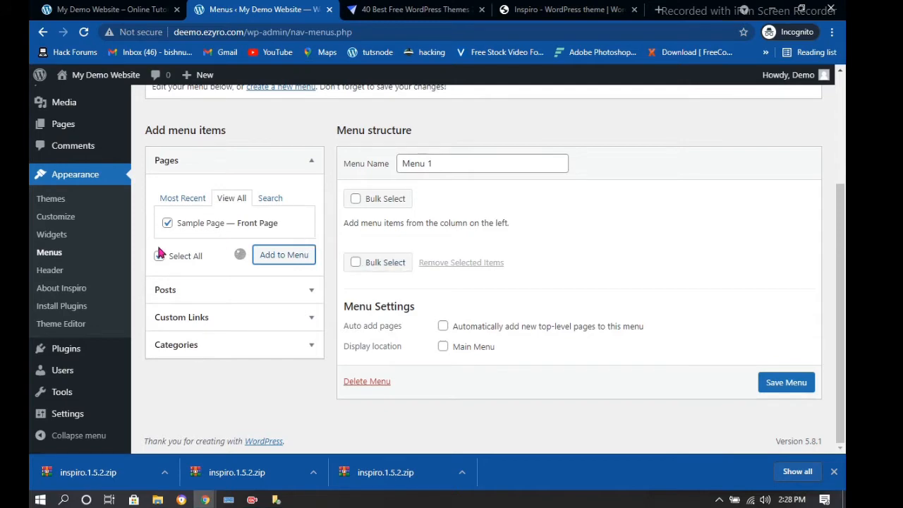
pyautogui.scroll(2, 473, 240)
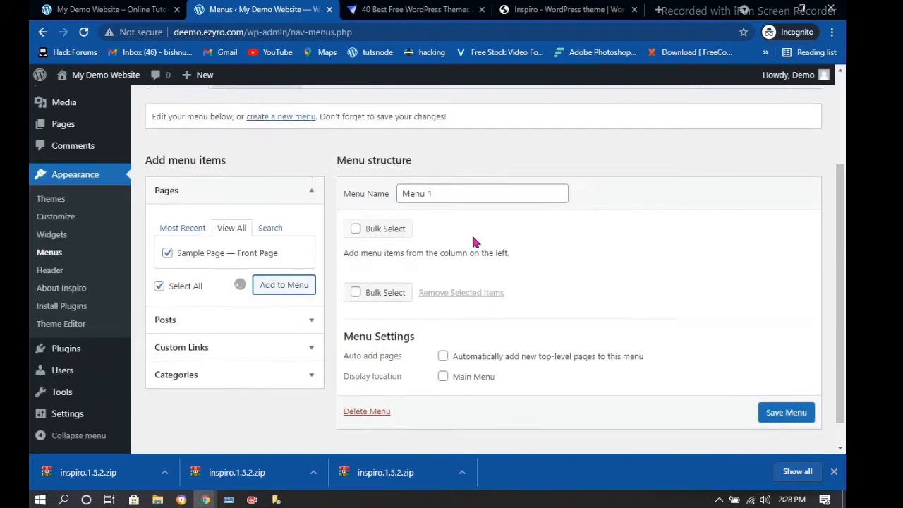
pyautogui.scroll(1, 474, 236)
pyautogui.scroll(-3, 453, 245)
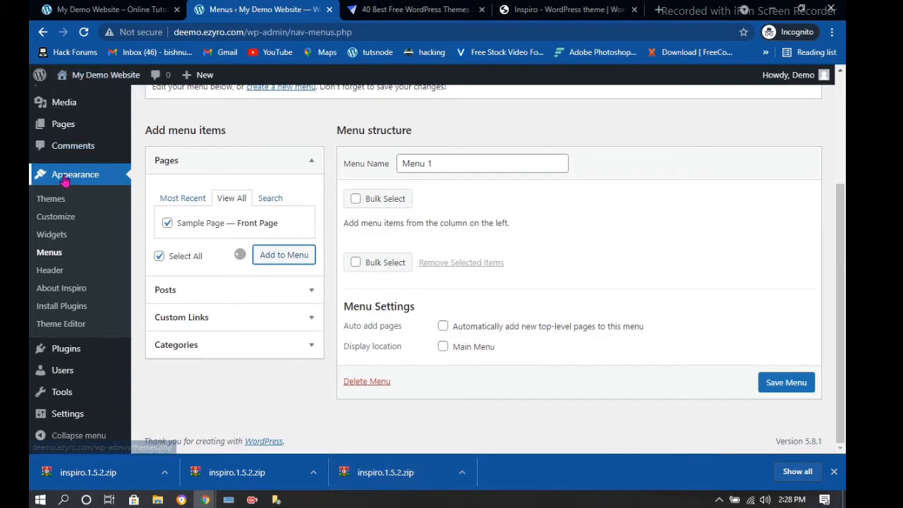
pyautogui.scroll(2, 544, 298)
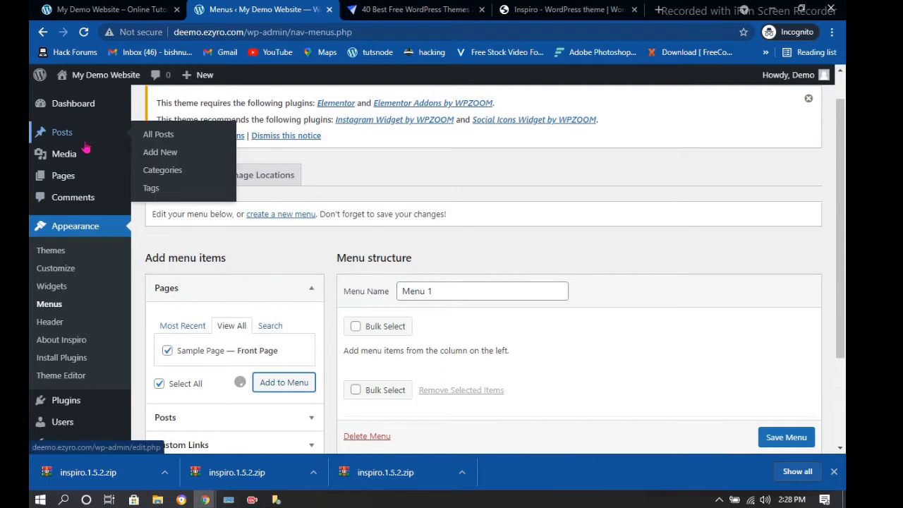
# Leave the menu editor for All Pages and trash Sample Page and Privacy Policy
pyautogui.moveTo(71, 182)
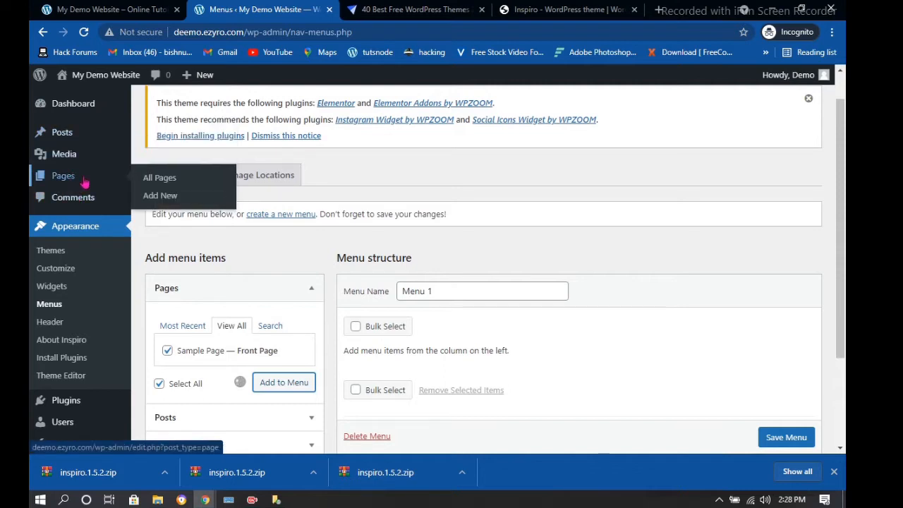
pyautogui.click(167, 182)
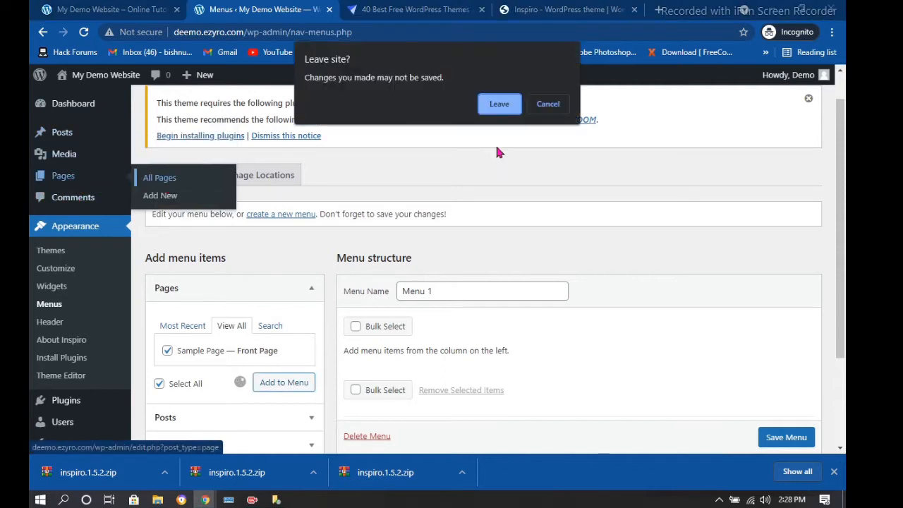
pyautogui.click(499, 104)
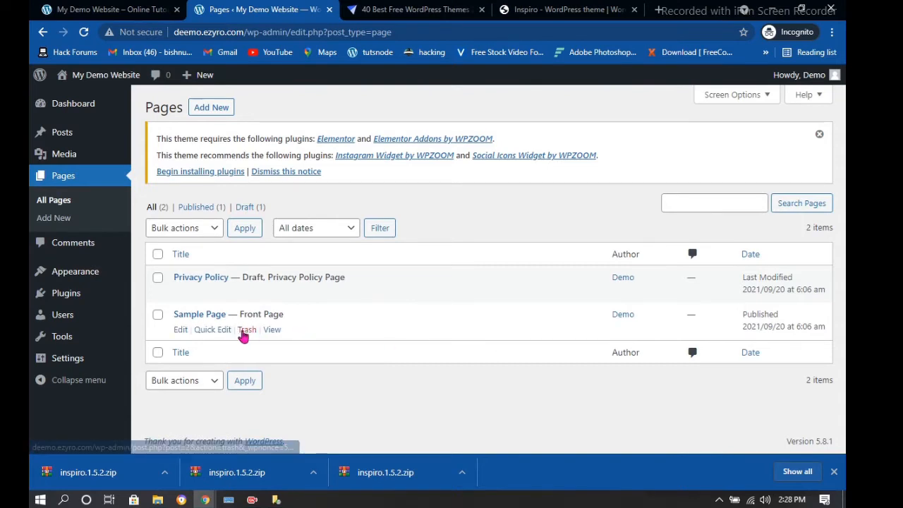
pyautogui.click(247, 331)
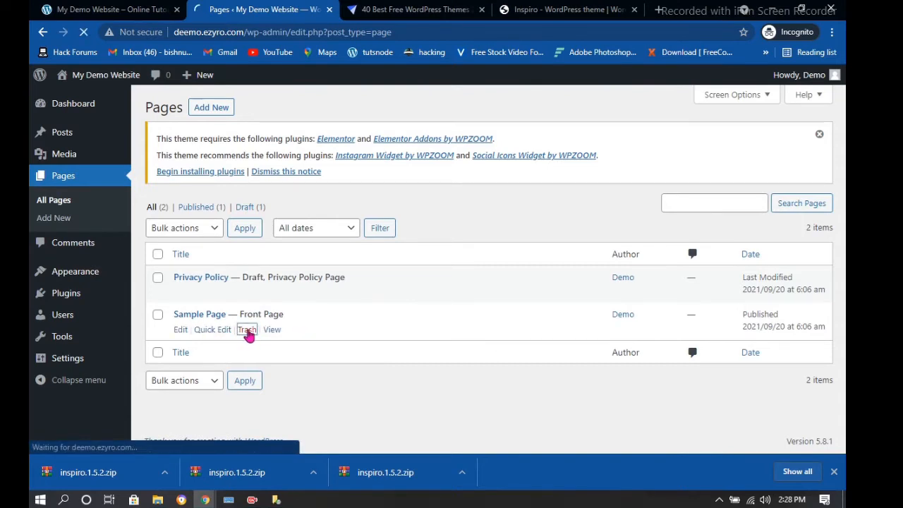
pyautogui.click(157, 277)
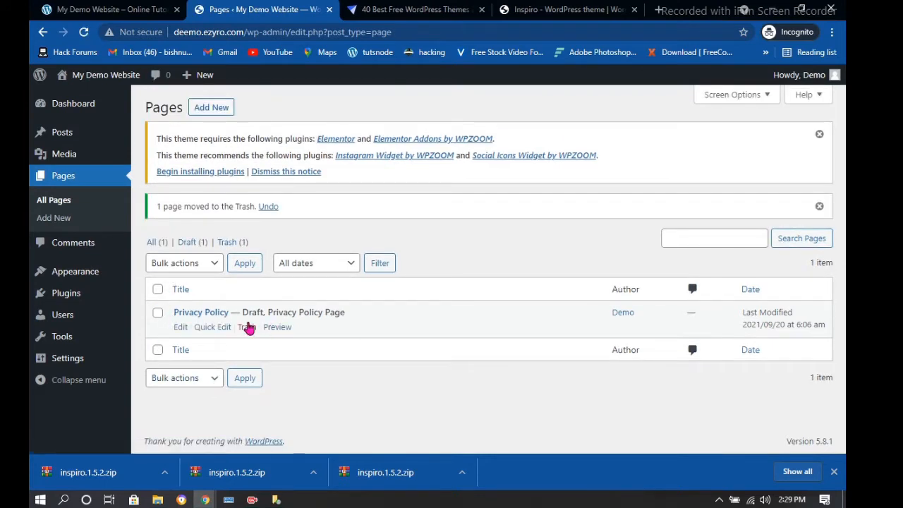
pyautogui.click(247, 327)
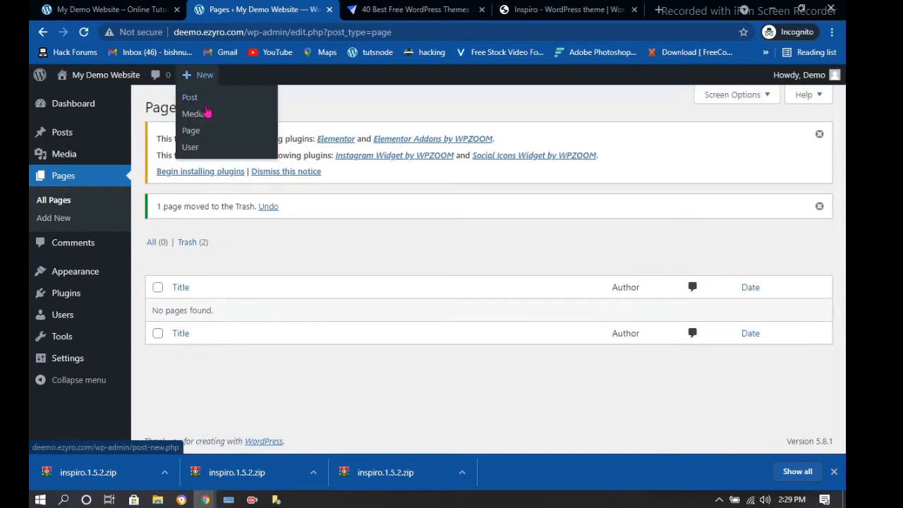
# Start a new page from the admin bar and close the File History window for inspiro.1.5.2.zip
pyautogui.click(224, 114)
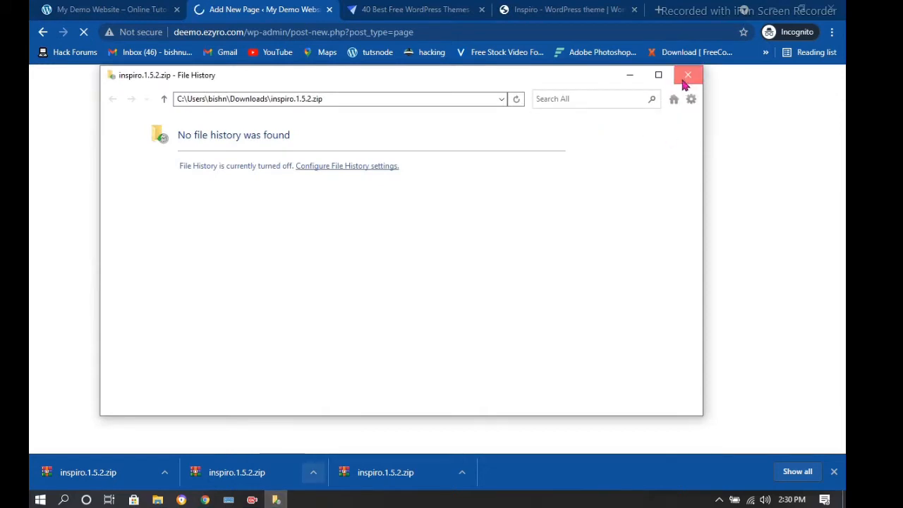
pyautogui.click(684, 83)
# Reload the live site tab, then reload the Add New Page tab until the block editor loads
pyautogui.click(95, 9)
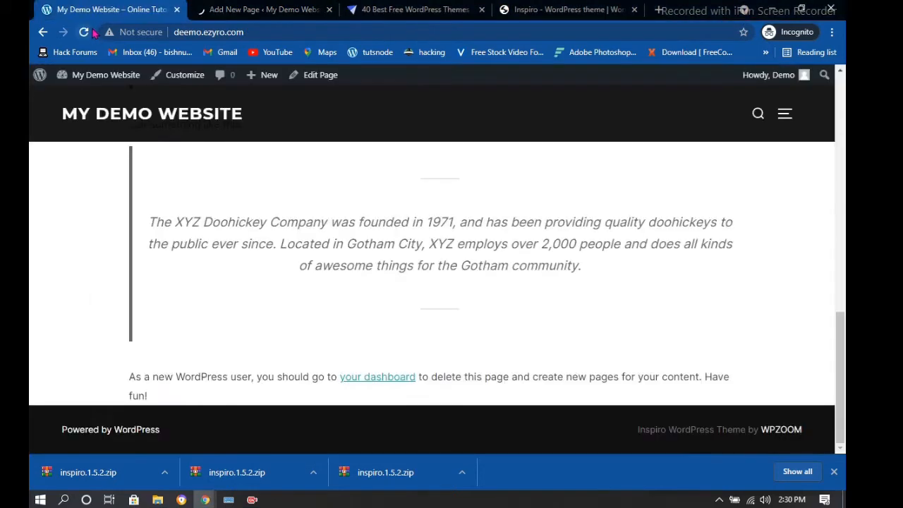
pyautogui.click(91, 32)
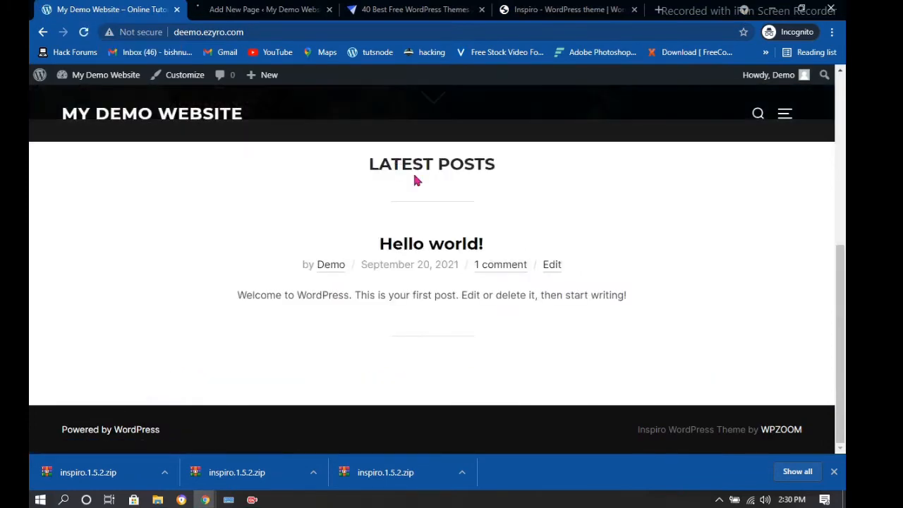
pyautogui.scroll(5, 415, 172)
pyautogui.click(318, 7)
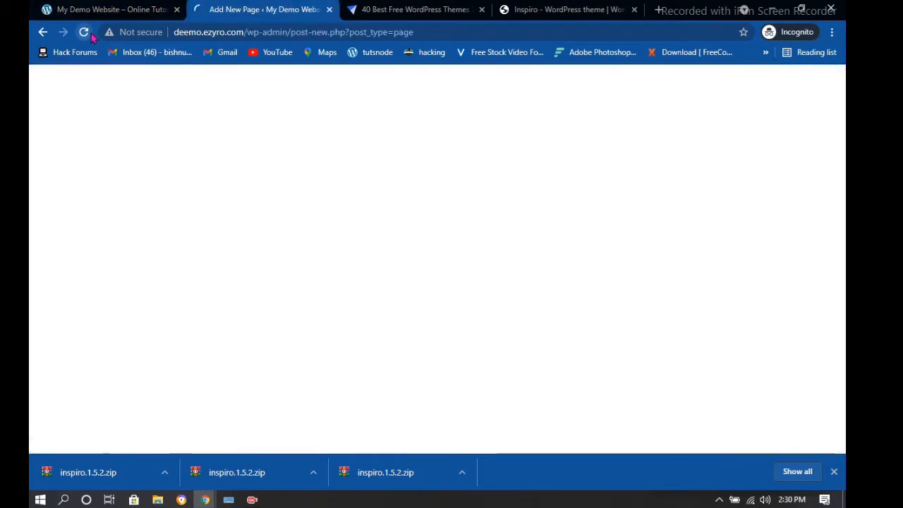
pyautogui.click(91, 35)
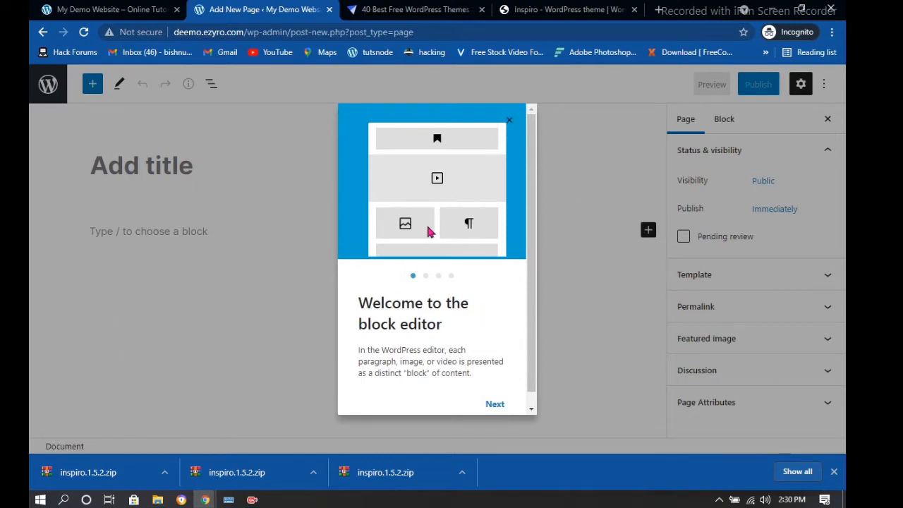
pyautogui.scroll(-1, 444, 247)
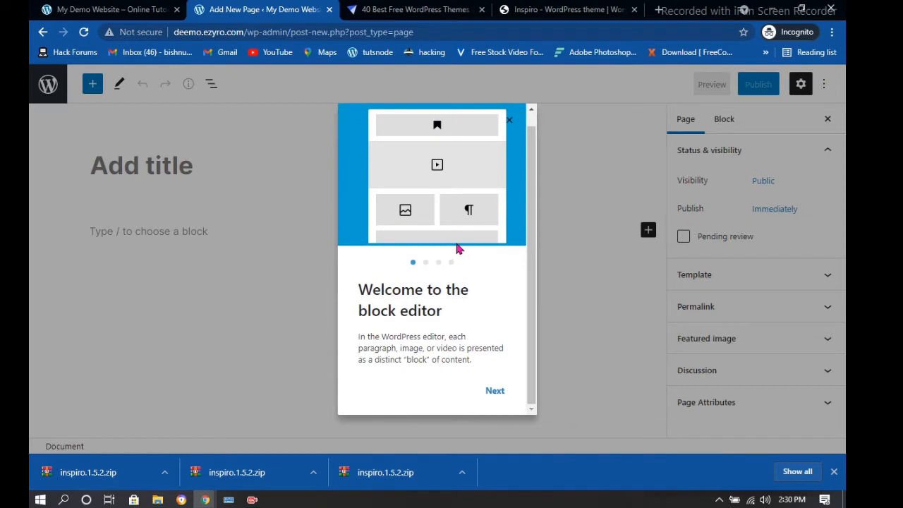
# Dismiss the welcome guide, title the page HOME and write "This is a Homepage Demo."
pyautogui.click(512, 122)
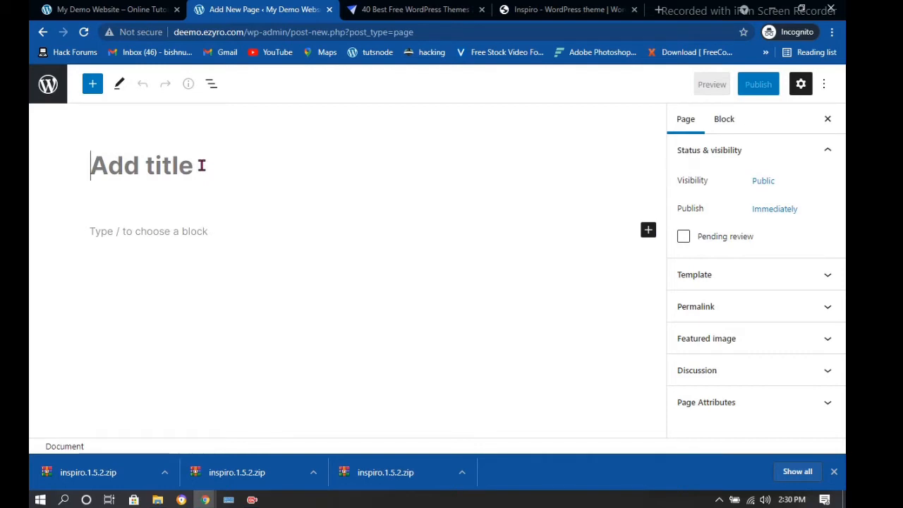
pyautogui.write('HOME')
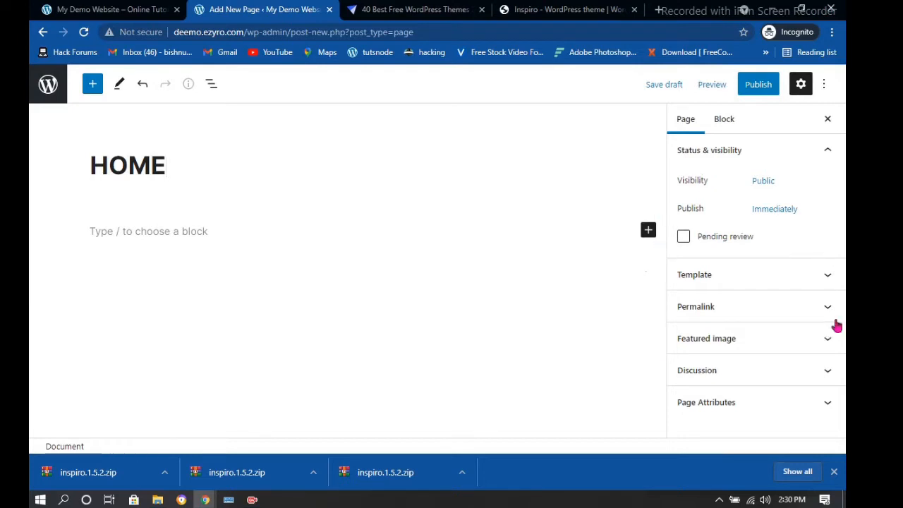
pyautogui.click(155, 237)
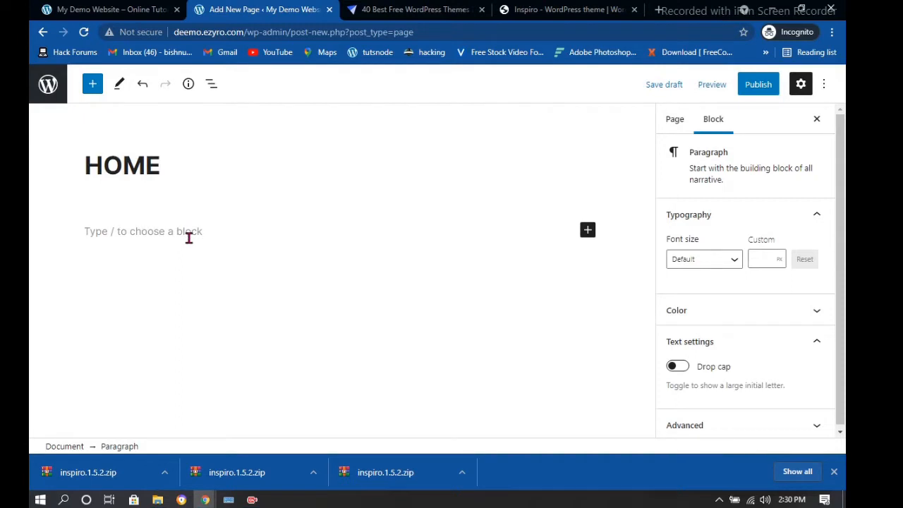
pyautogui.write('This is')
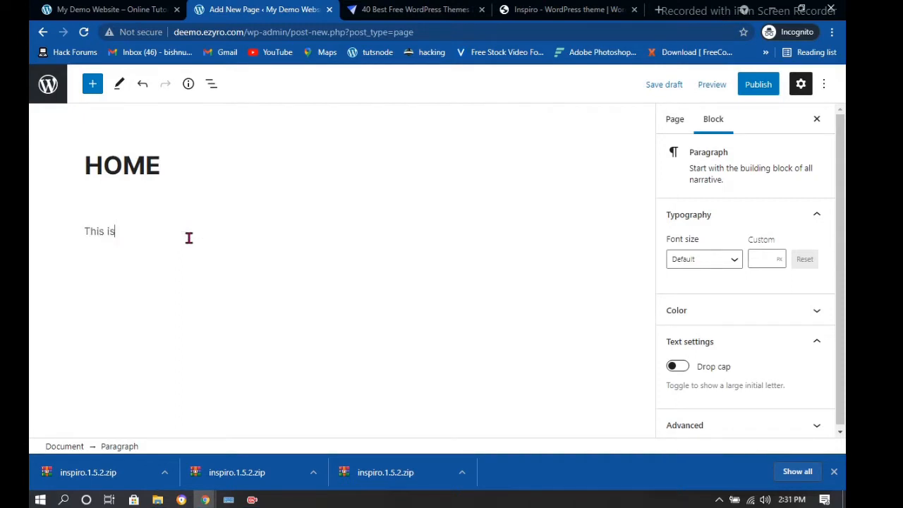
pyautogui.write('a')
pyautogui.press('BackSpace')
pyautogui.press('BackSpace')
pyautogui.write('Hime')
pyautogui.press('BackSpace')
pyautogui.press('BackSpace')
pyautogui.press('BackSpace')
pyautogui.write('omepafg')
pyautogui.press('BackSpace')
pyautogui.press('BackSpace')
pyautogui.press('BackSpace')
pyautogui.write('age Demo.')
# Add two lorem paragraphs below and turn on Drop cap
pyautogui.press('Return')
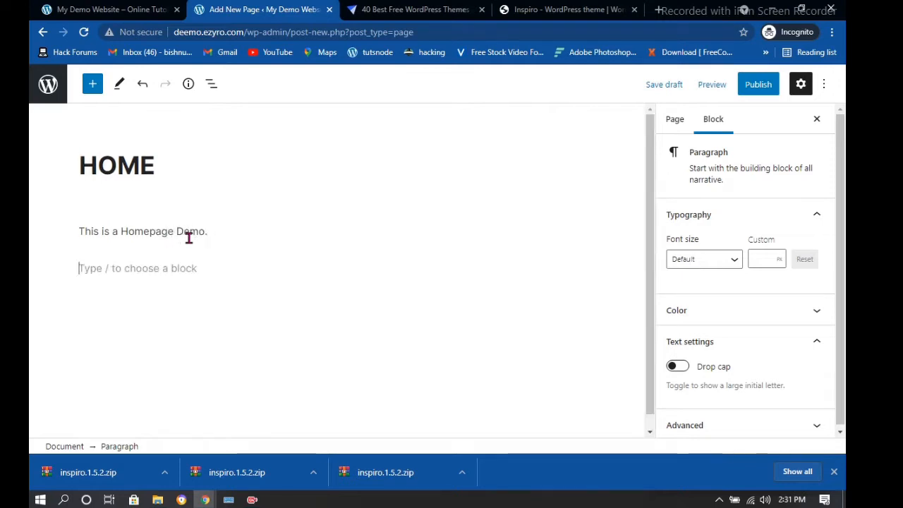
pyautogui.write('lorem')
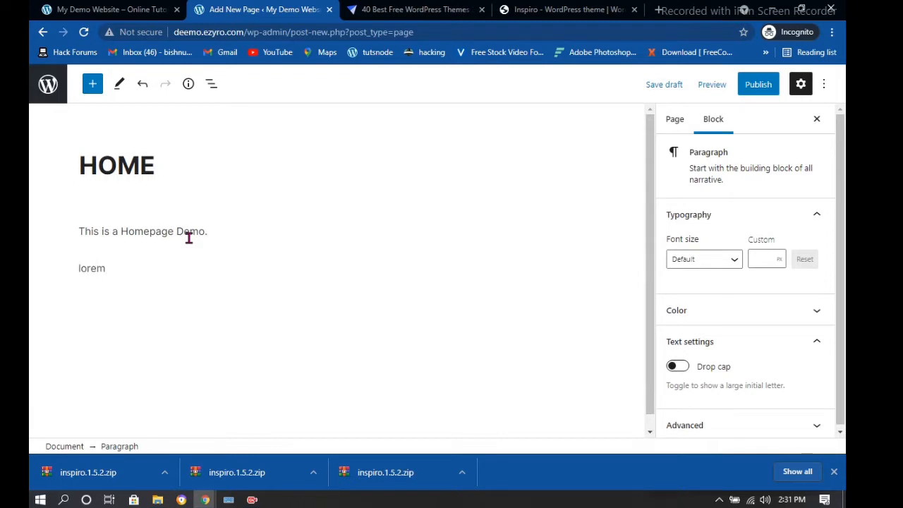
pyautogui.press('Return')
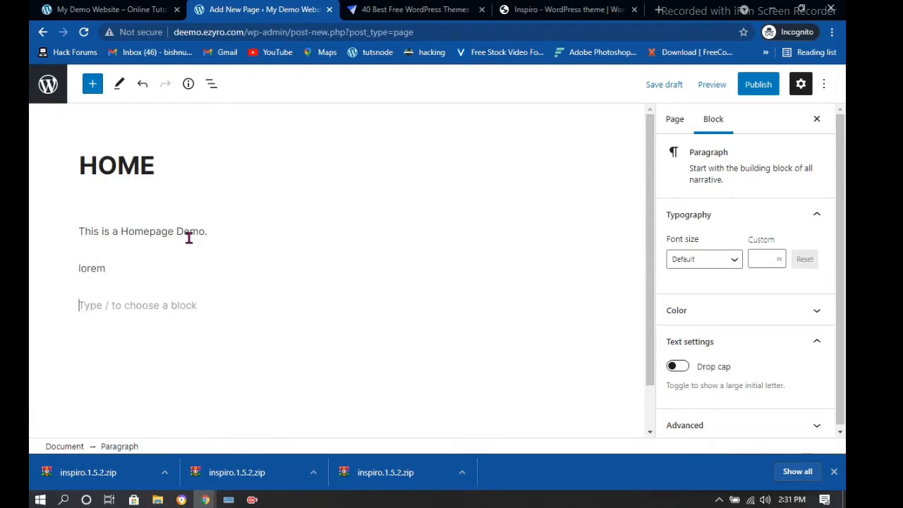
pyautogui.write('lore')
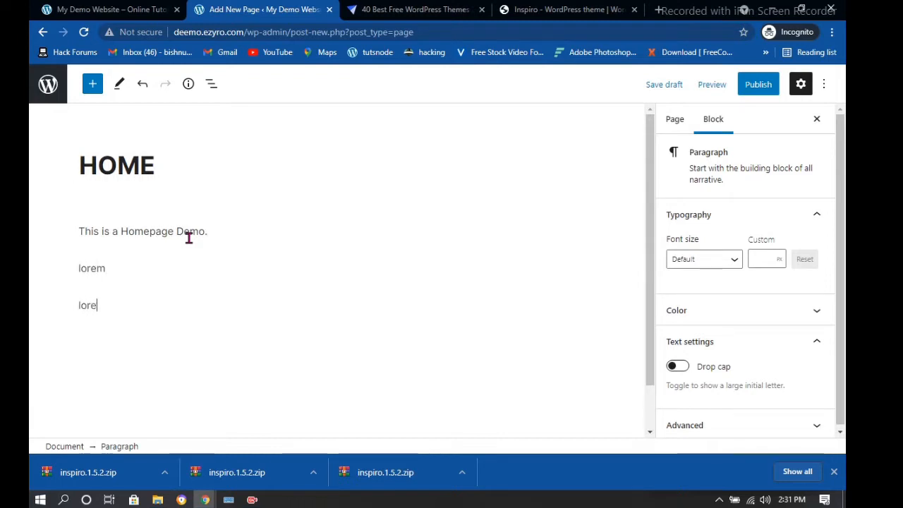
pyautogui.write('m')
pyautogui.press('Return')
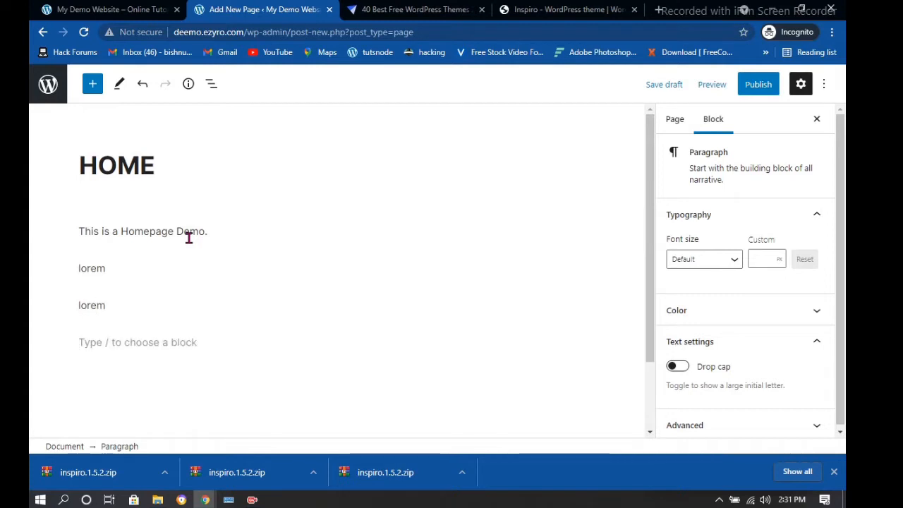
pyautogui.scroll(-1, 649, 343)
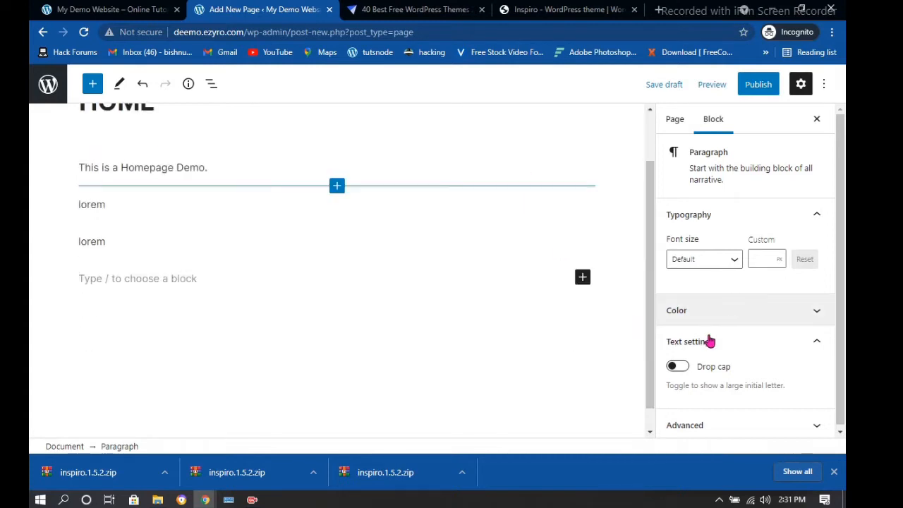
pyautogui.scroll(1, 390, 214)
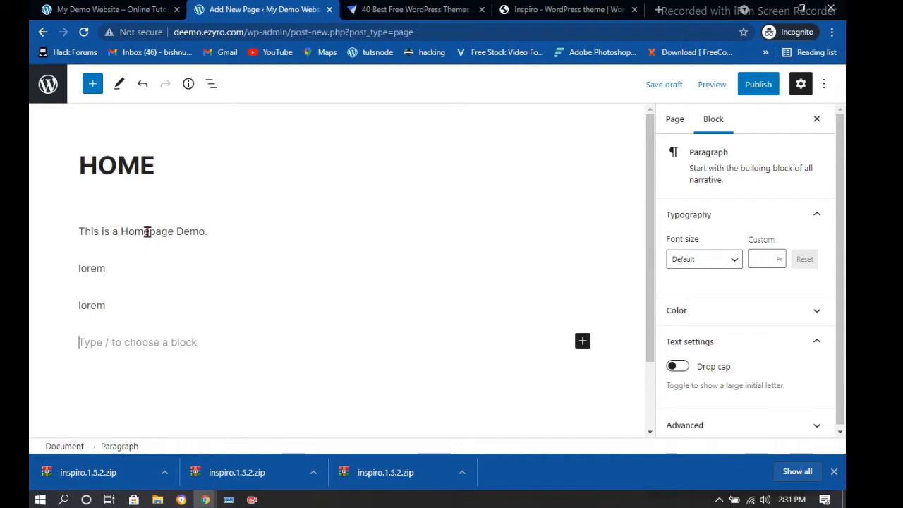
pyautogui.click(678, 367)
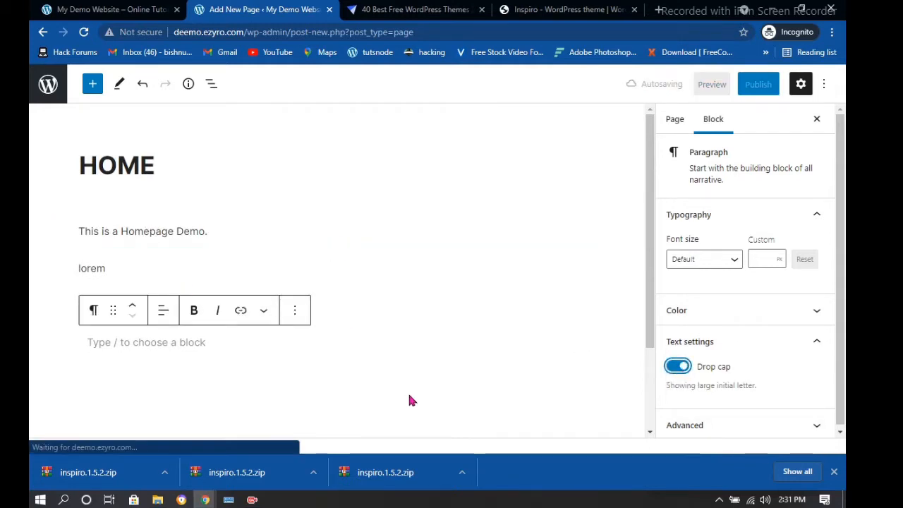
# Delete the lorem filler paragraphs and test text from the HOME page
pyautogui.click(191, 329)
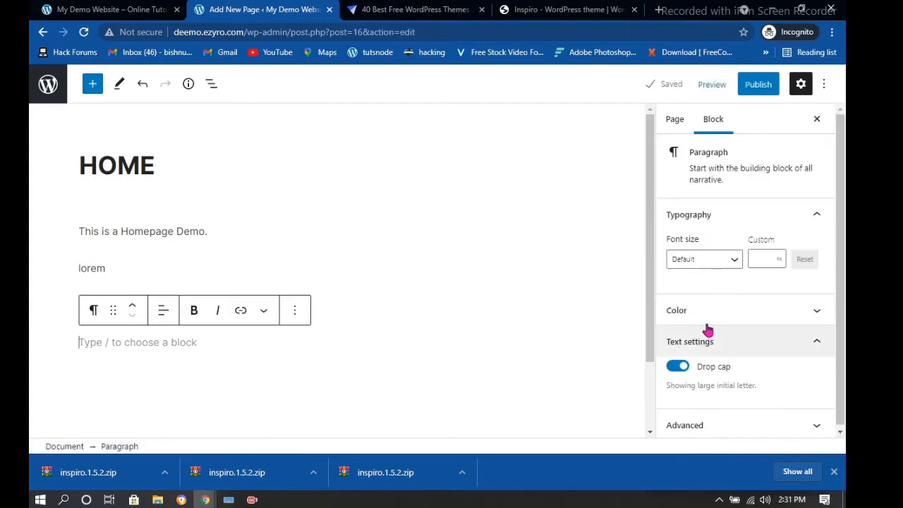
pyautogui.write('h')
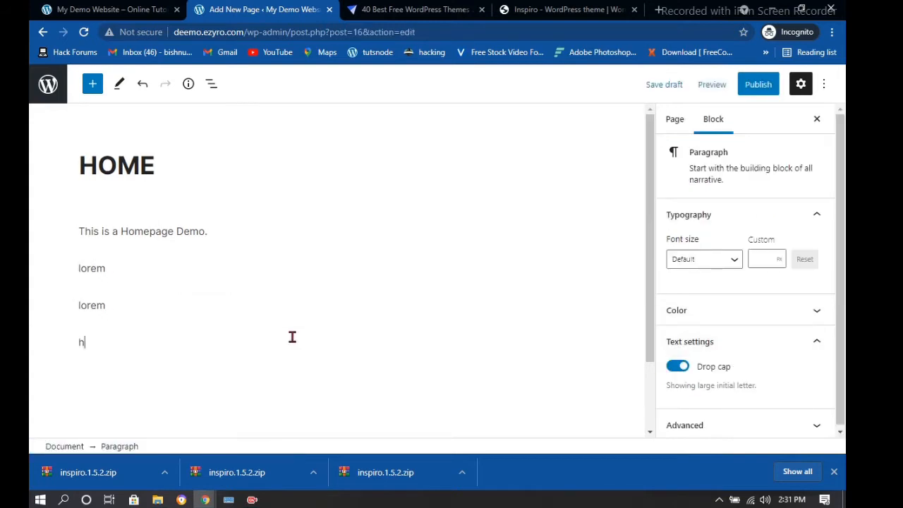
pyautogui.press('BackSpace')
pyautogui.write('hello Guya')
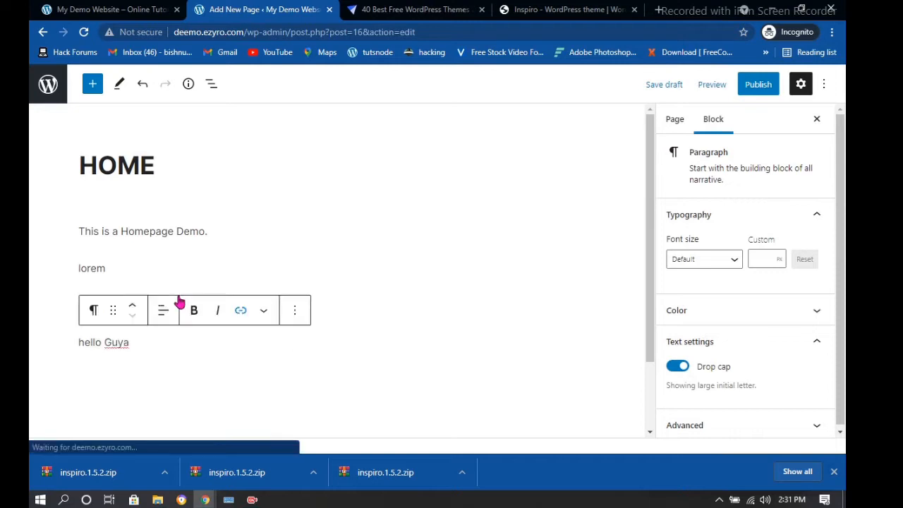
pyautogui.press('BackSpace')
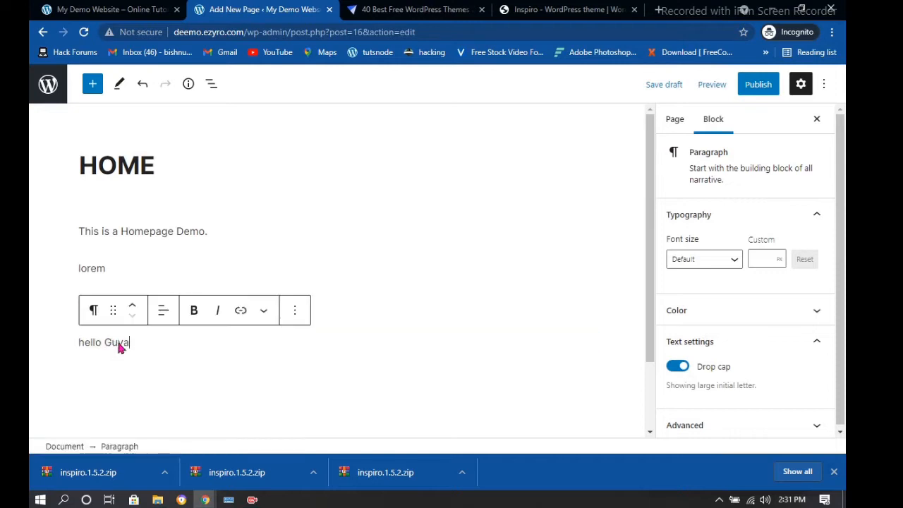
pyautogui.press('BackSpace')
pyautogui.press('BackSpace')
pyautogui.press('BackSpace')
pyautogui.press('BackSpace')
pyautogui.press('BackSpace')
pyautogui.press('BackSpace')
pyautogui.press('BackSpace')
pyautogui.press('BackSpace')
pyautogui.press('BackSpace')
pyautogui.press('BackSpace')
pyautogui.press('BackSpace')
pyautogui.press('BackSpace')
pyautogui.press('BackSpace')
pyautogui.press('BackSpace')
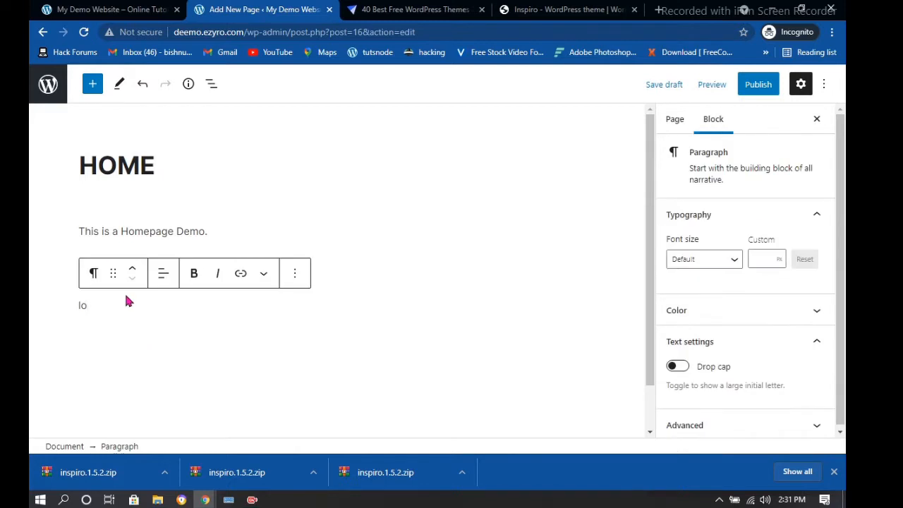
pyautogui.click(128, 265)
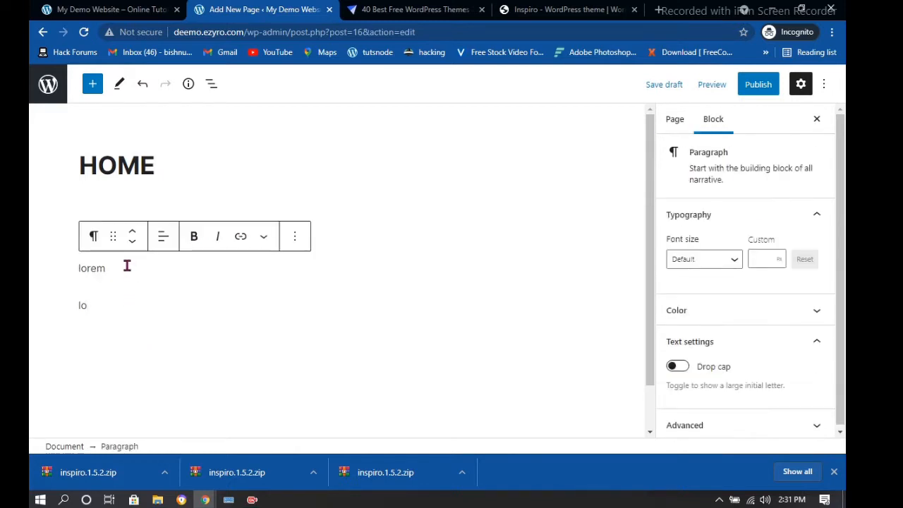
pyautogui.press('BackSpace')
pyautogui.press('BackSpace')
pyautogui.press('BackSpace')
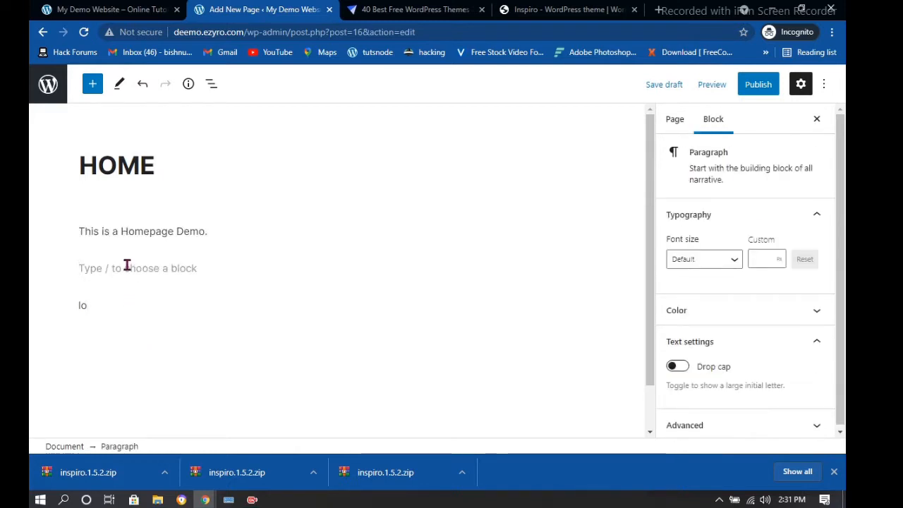
pyautogui.write('gee')
pyautogui.press('BackSpace')
pyautogui.press('BackSpace')
pyautogui.press('BackSpace')
pyautogui.press('BackSpace')
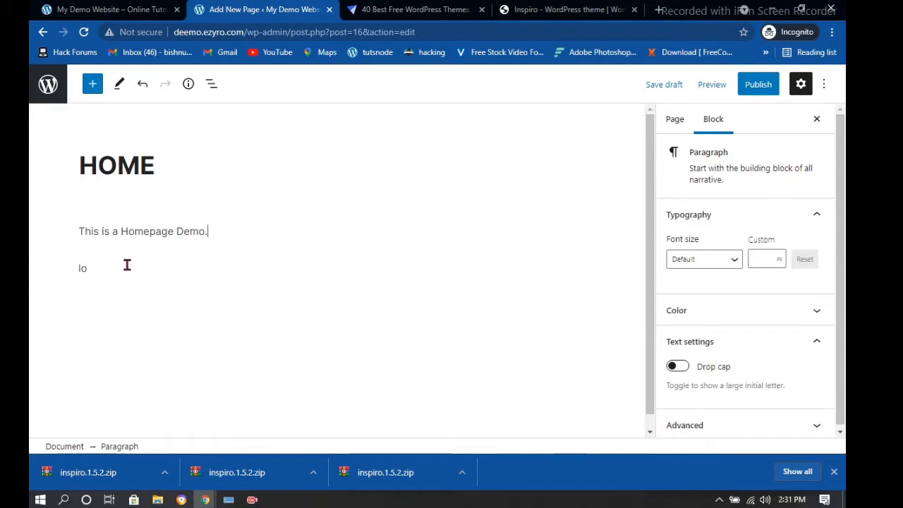
pyautogui.write('He')
pyautogui.click(122, 264)
pyautogui.press('BackSpace')
pyautogui.press('BackSpace')
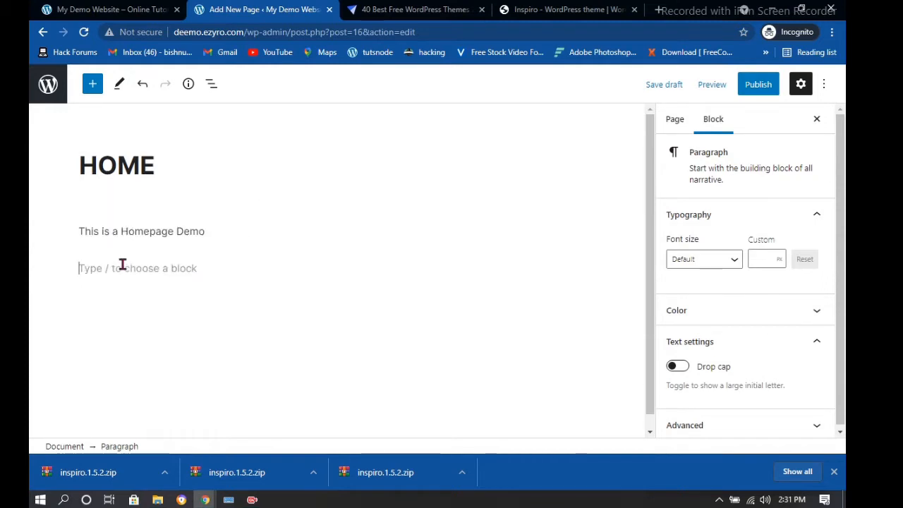
# Type "Hello Guys welcome to our demo website" as the second paragraph
pyautogui.write('Hello Guys ')
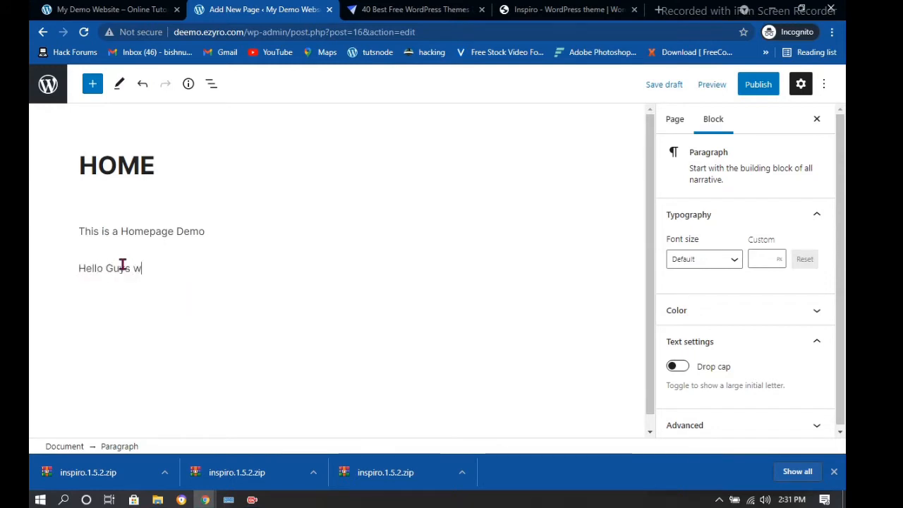
pyautogui.write('welcome to ')
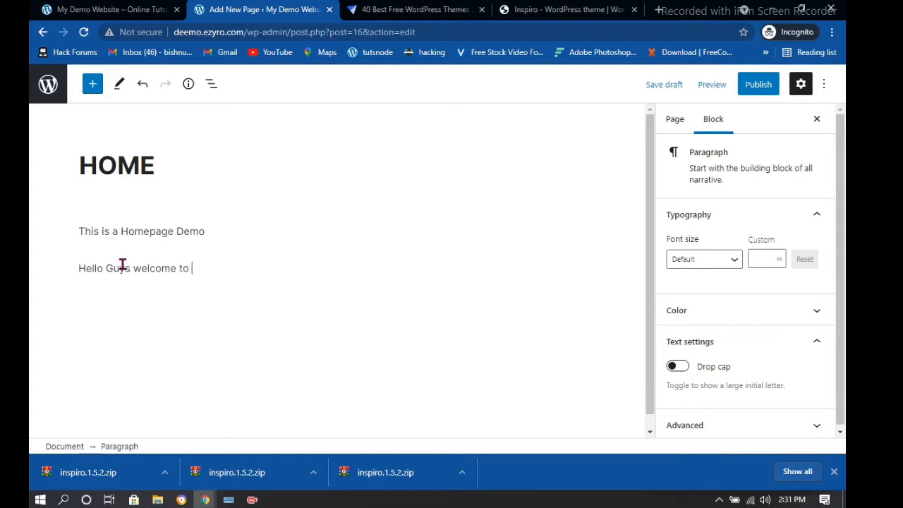
pyautogui.write('our demo awe')
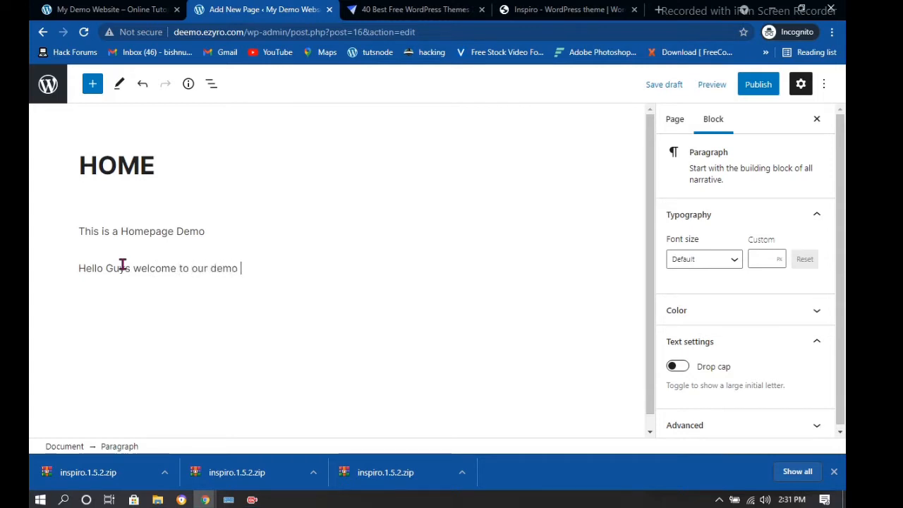
pyautogui.press('BackSpace')
pyautogui.press('BackSpace')
pyautogui.press('BackSpace')
pyautogui.write('we')
pyautogui.write('bso')
pyautogui.press('BackSpace')
pyautogui.write('u')
pyautogui.press('BackSpace')
pyautogui.write('ite')
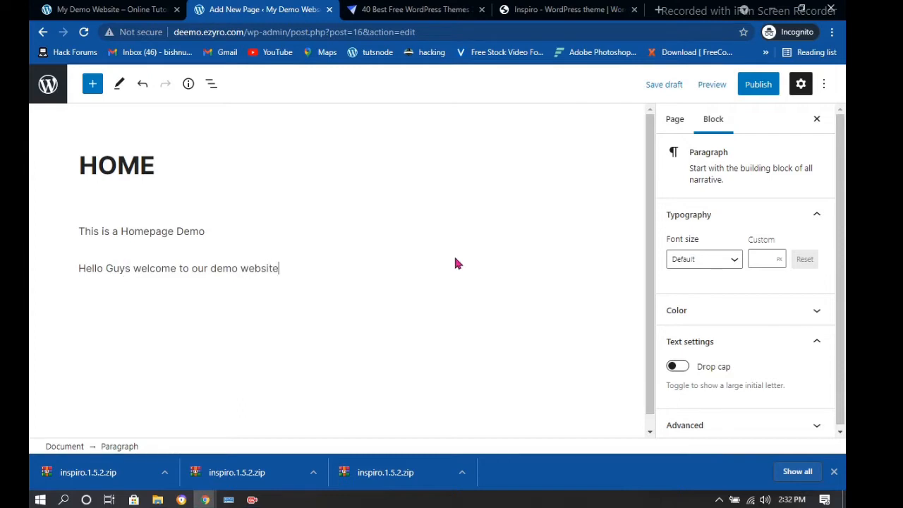
pyautogui.scroll(-1, 804, 266)
pyautogui.scroll(-1, 309, 314)
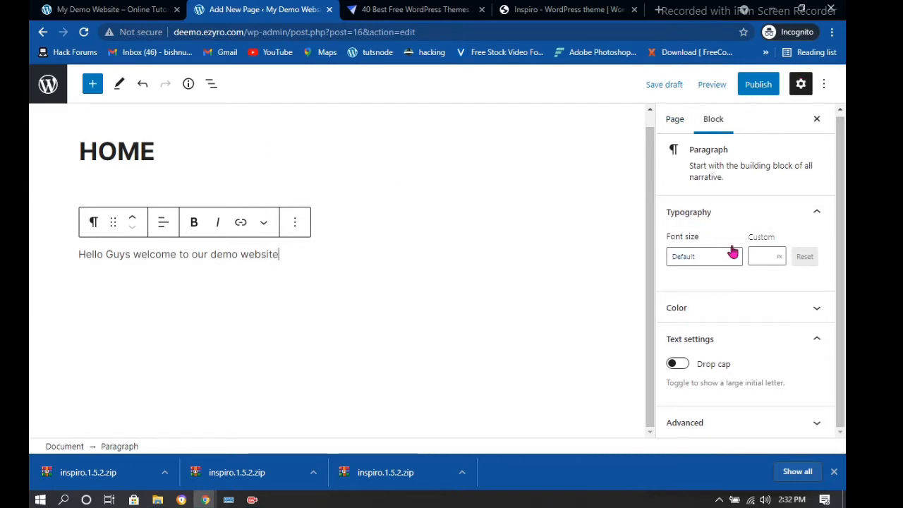
# Publish the HOME page, then go to the Pages list and start another new page
pyautogui.click(757, 85)
pyautogui.click(728, 91)
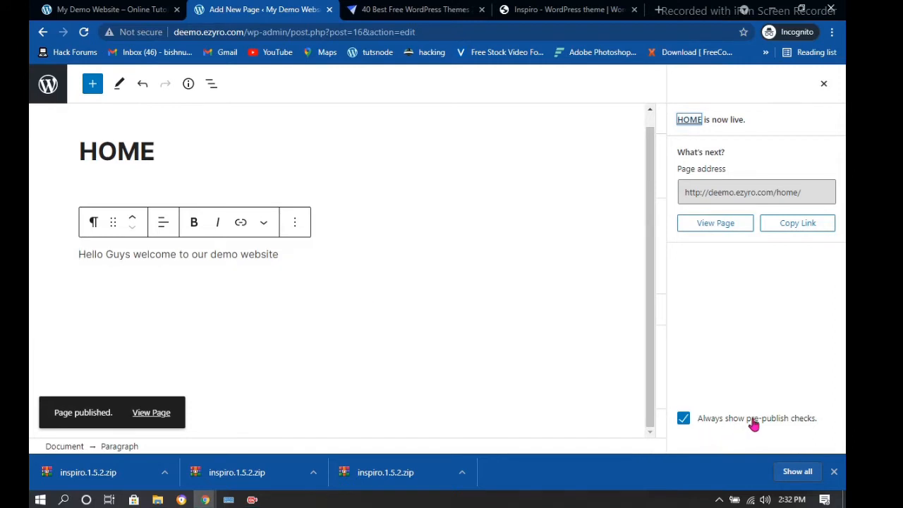
pyautogui.click(51, 85)
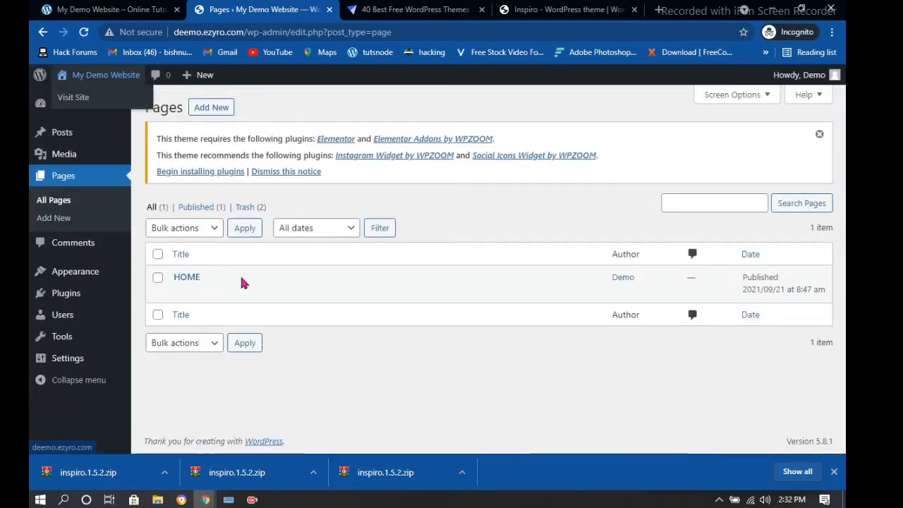
pyautogui.click(223, 109)
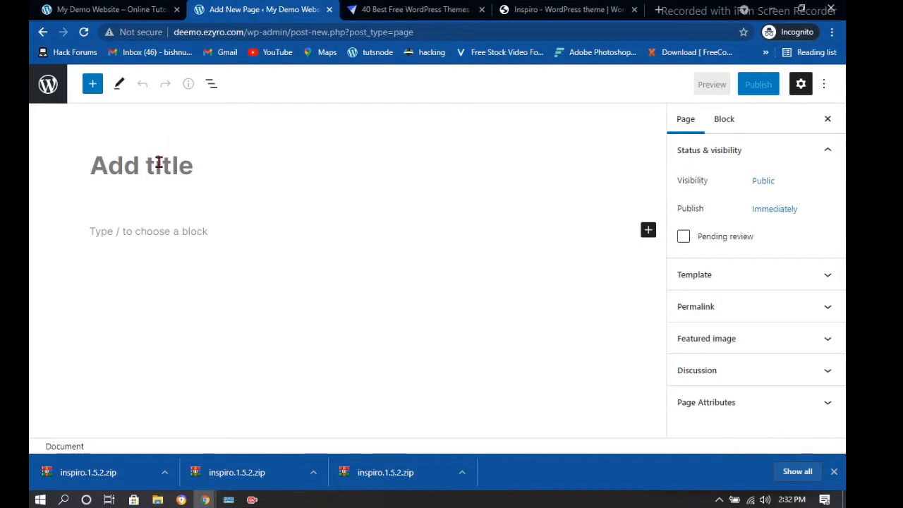
# Publish the page titled 'Contact Us', then start another new blank page from Pages
pyautogui.write('Contacat')
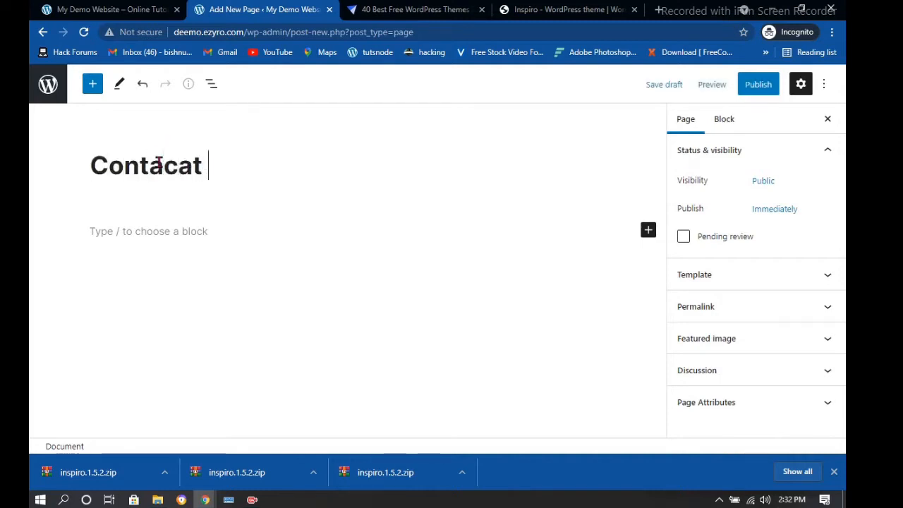
pyautogui.press('BackSpace')
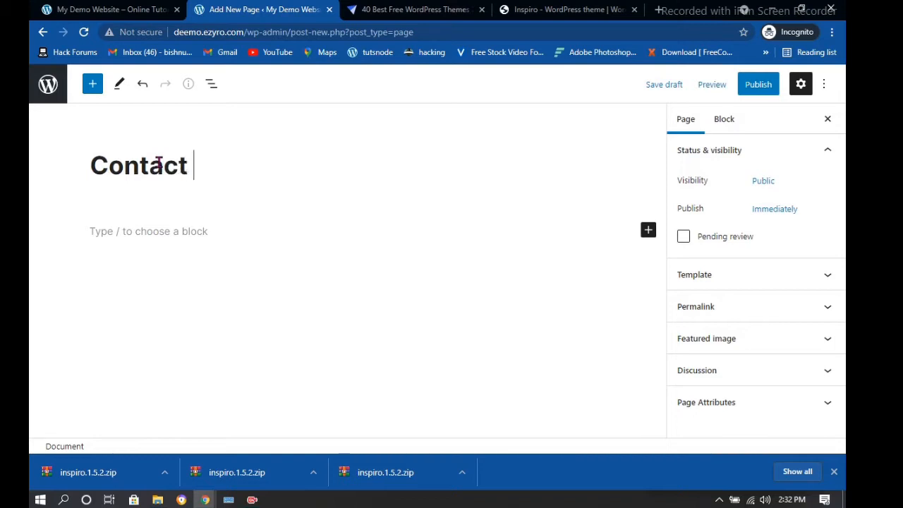
pyautogui.write('Us')
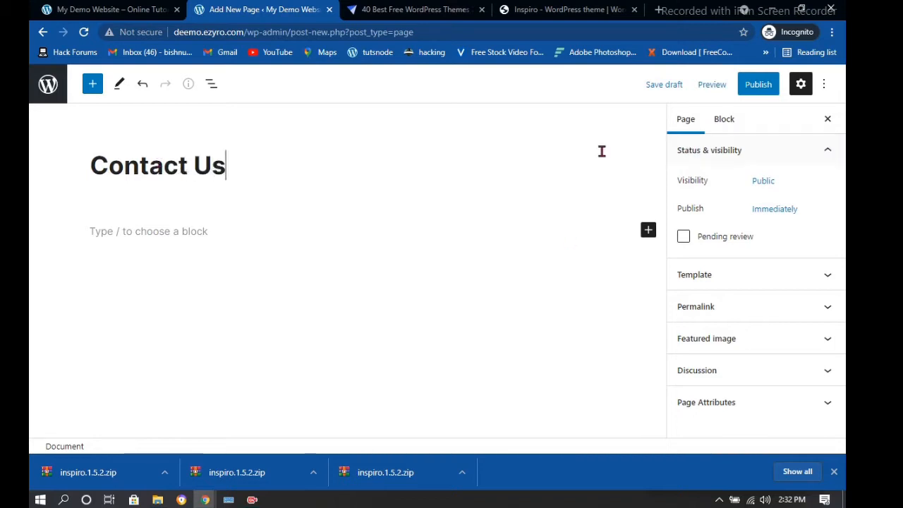
pyautogui.click(756, 86)
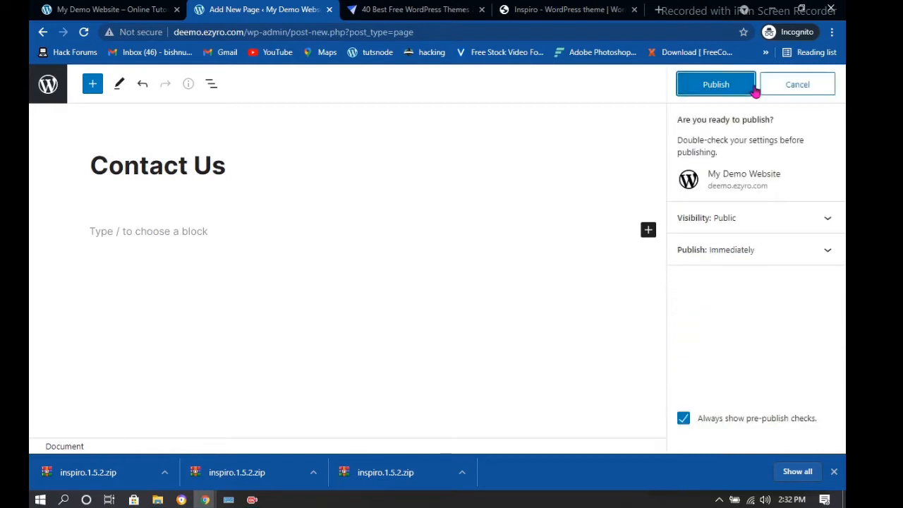
pyautogui.click(739, 89)
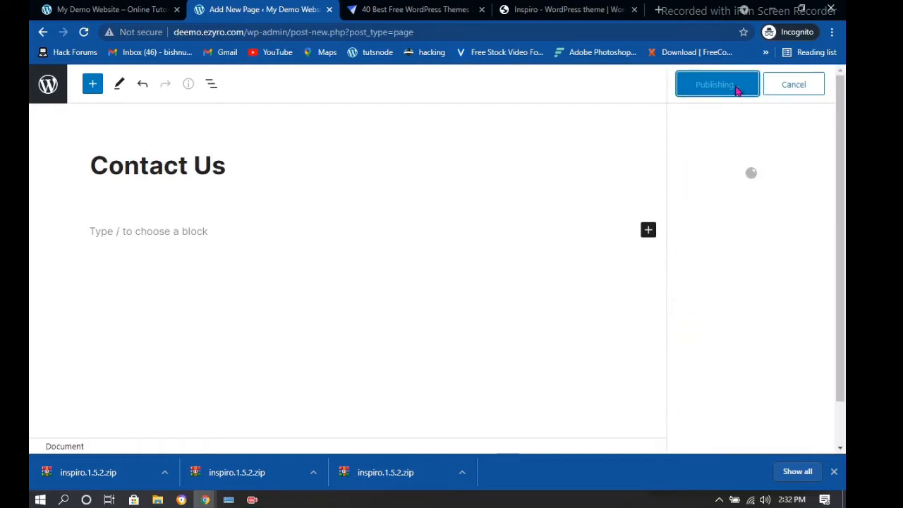
pyautogui.click(47, 89)
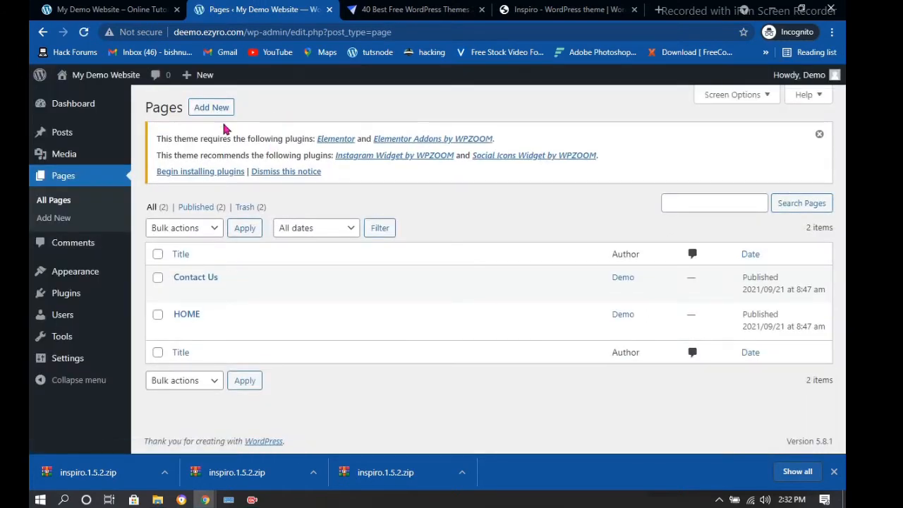
pyautogui.click(220, 107)
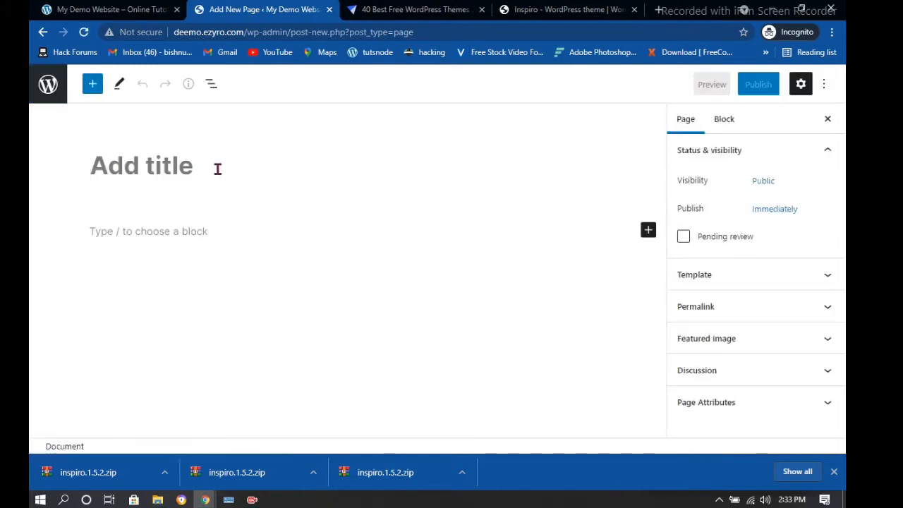
# Publish a new page titled 'Gallery'
pyautogui.write('Galler')
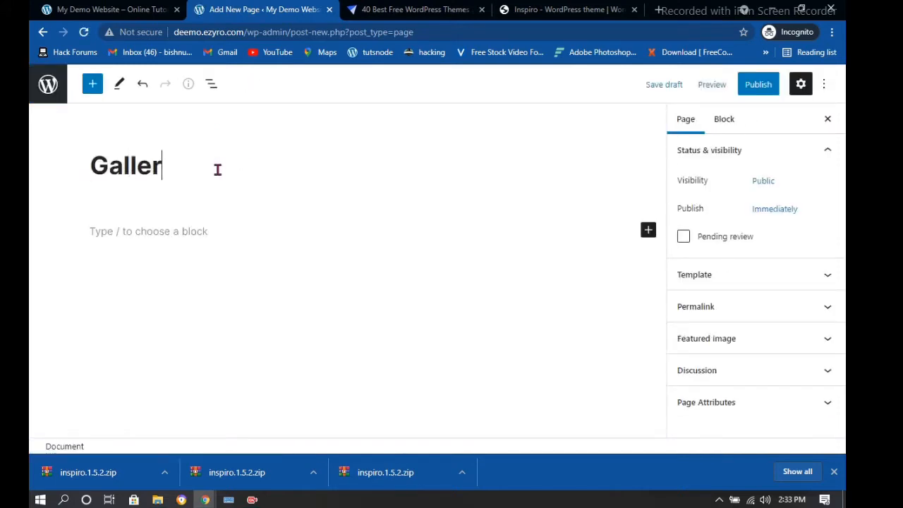
pyautogui.write('y')
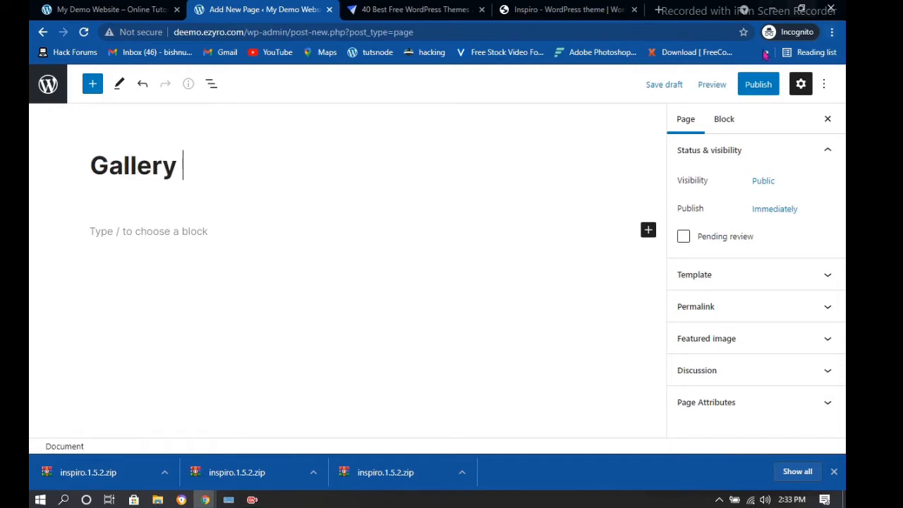
pyautogui.click(757, 88)
pyautogui.click(745, 85)
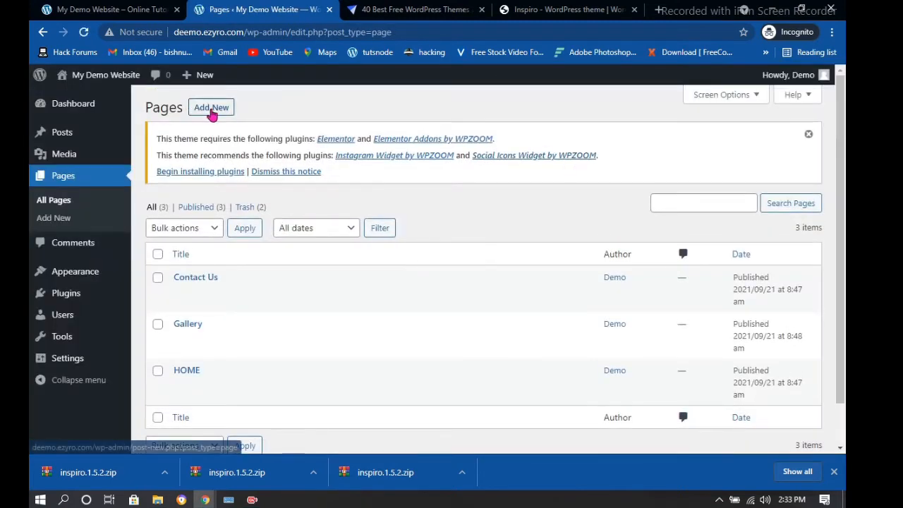
# Publish another new page titled 'Video Section' and return to the Pages list
pyautogui.click(212, 115)
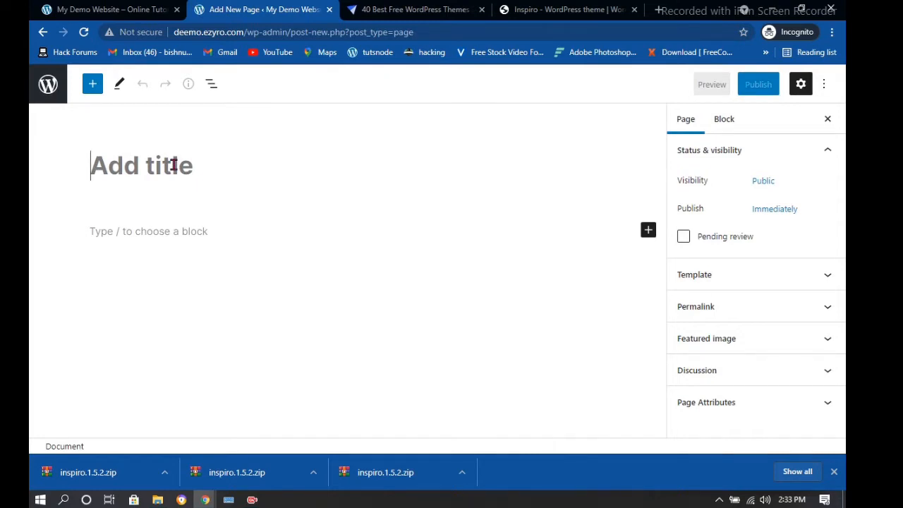
pyautogui.write('F')
pyautogui.press('BackSpace')
pyautogui.write('Vidoe')
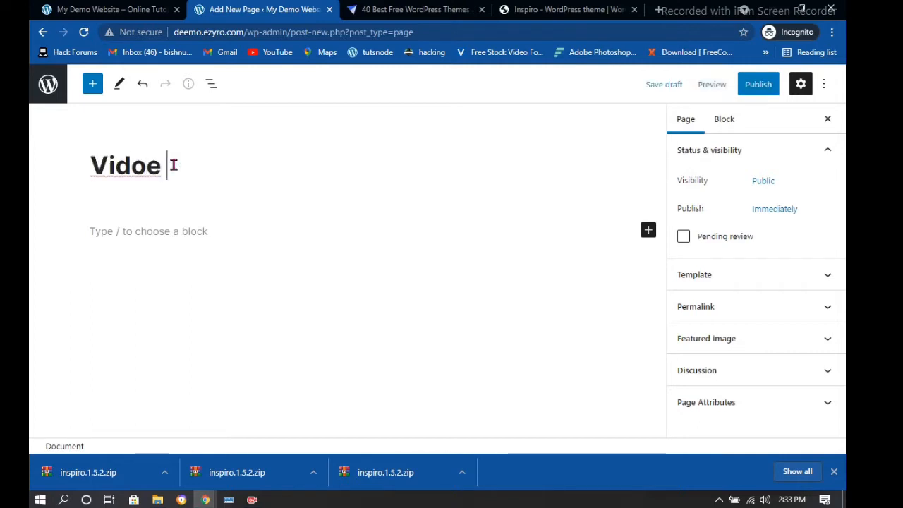
pyautogui.press('BackSpace')
pyautogui.press('BackSpace')
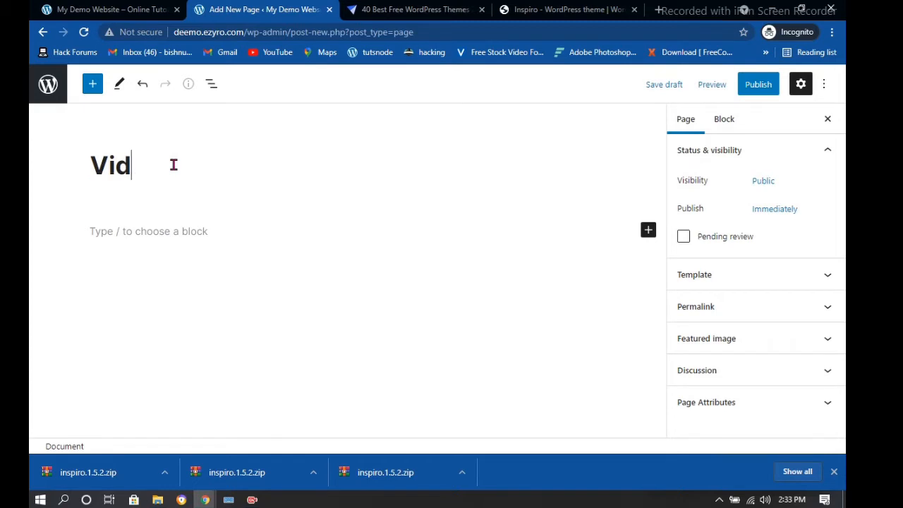
pyautogui.write('eo Section')
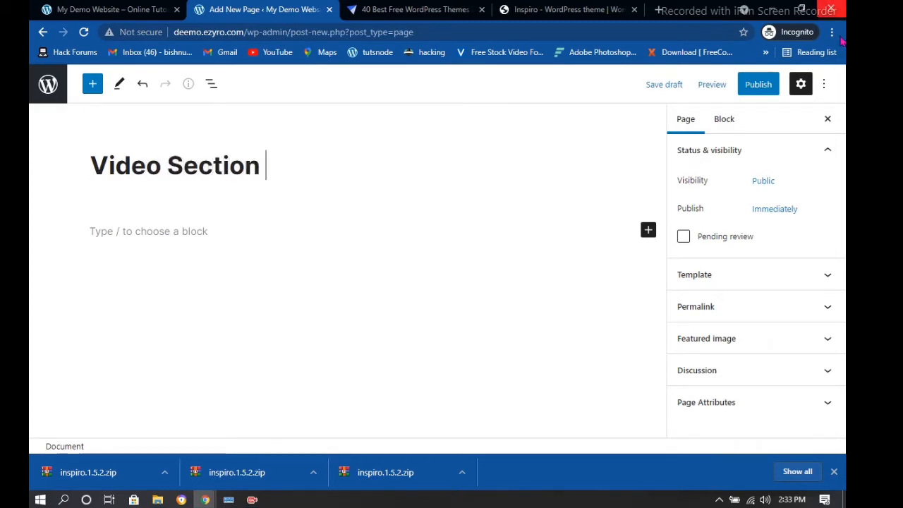
pyautogui.click(759, 84)
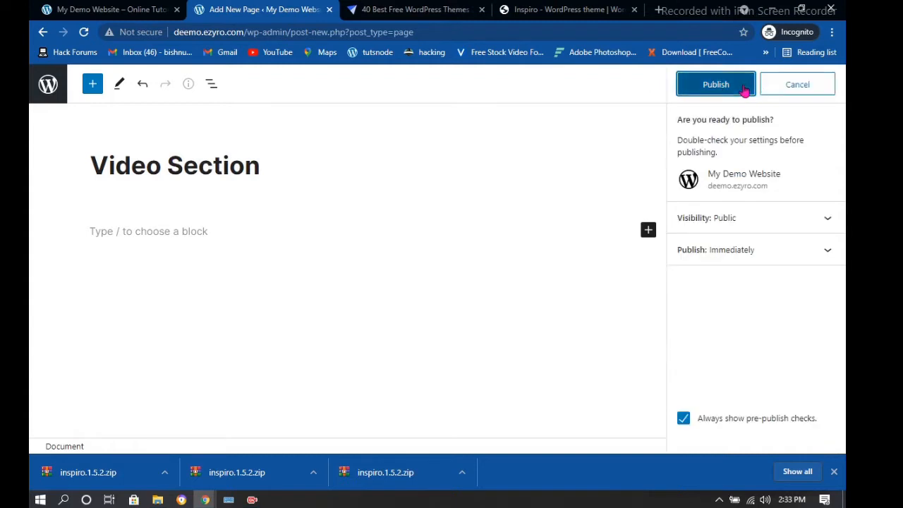
pyautogui.click(746, 87)
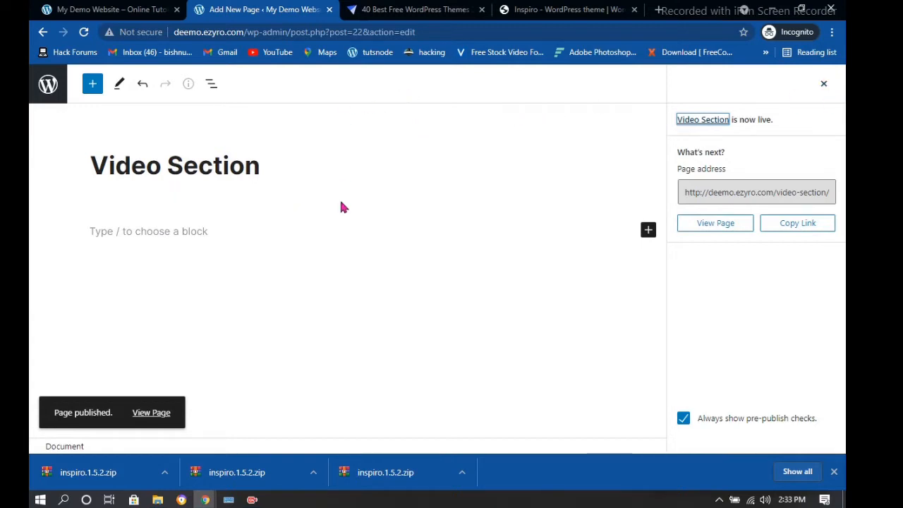
pyautogui.click(33, 84)
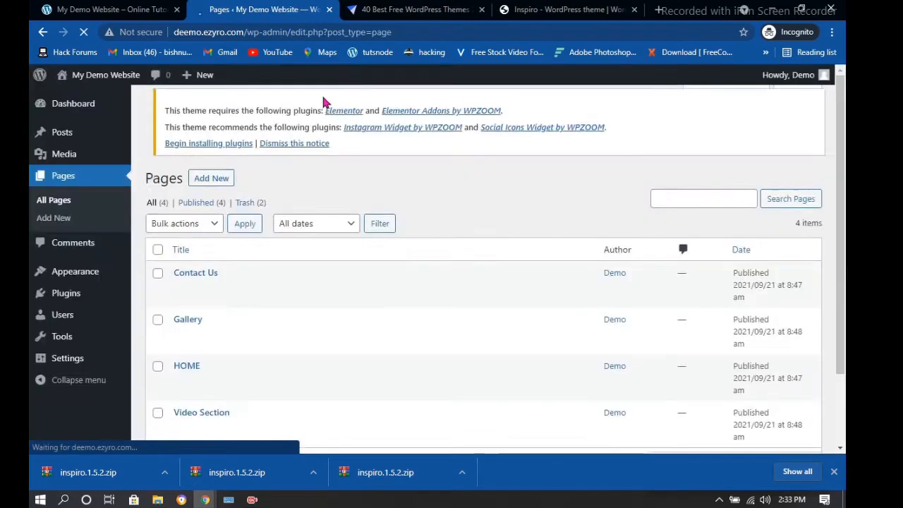
# Create and publish a new page titled 'Notes'
pyautogui.click(211, 108)
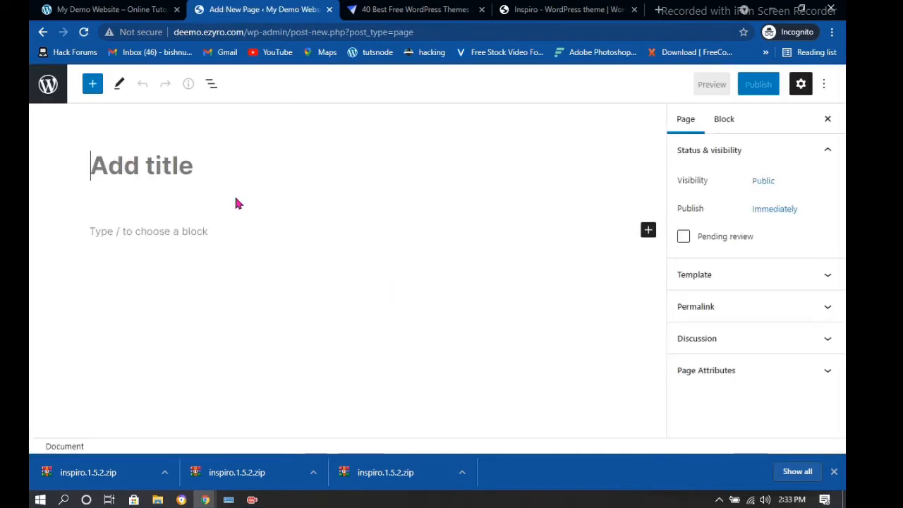
pyautogui.click(238, 169)
pyautogui.write('NO6y')
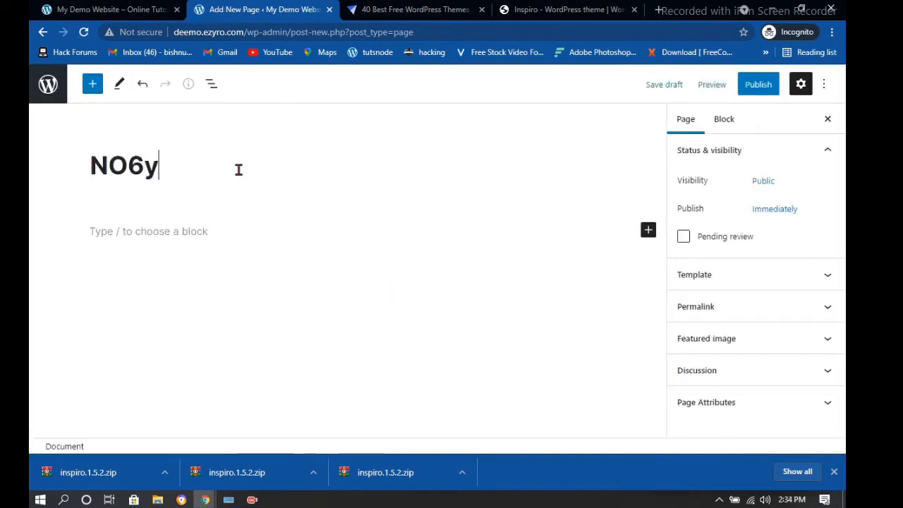
pyautogui.press('BackSpace')
pyautogui.press('BackSpace')
pyautogui.press('BackSpace')
pyautogui.write('otes')
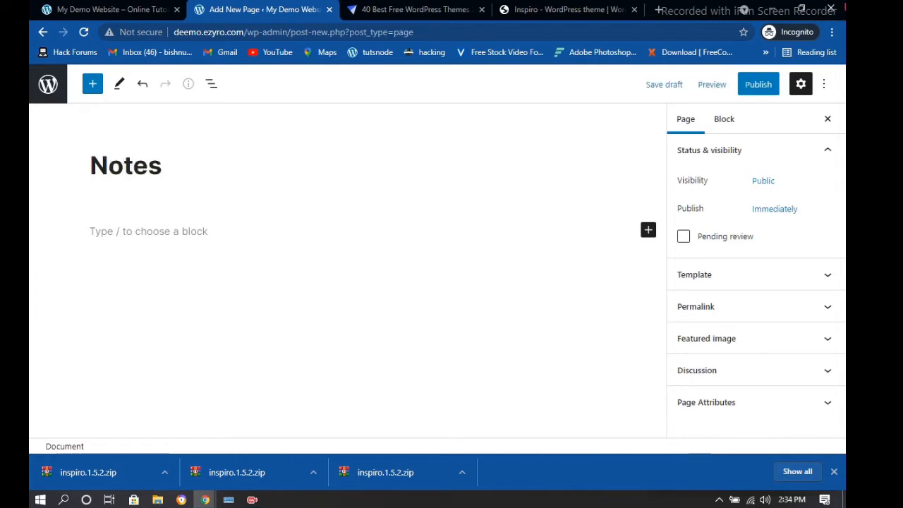
pyautogui.click(757, 84)
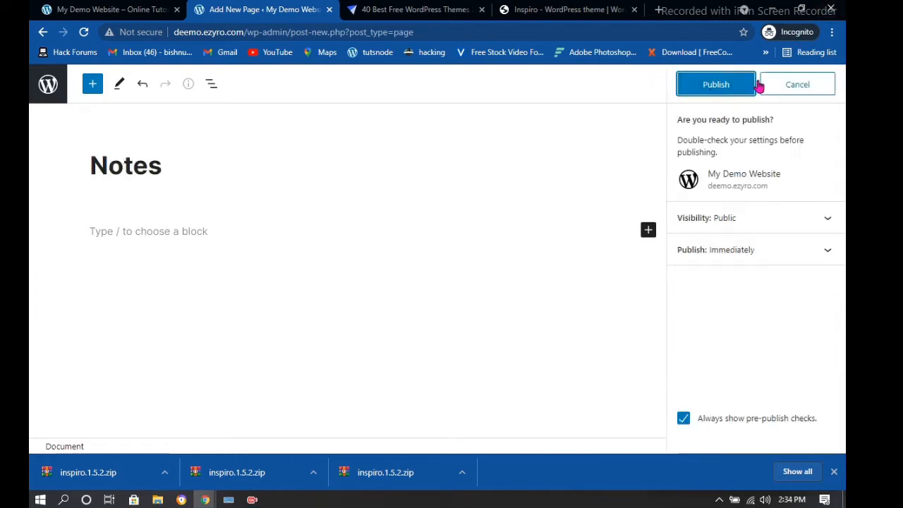
pyautogui.click(709, 93)
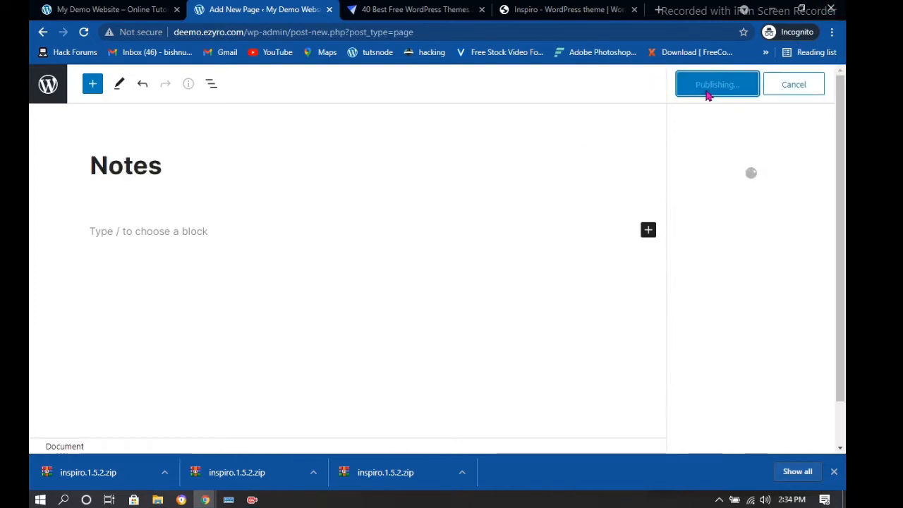
# Return to the Pages list and head to the Appearance section in the sidebar
pyautogui.click(47, 84)
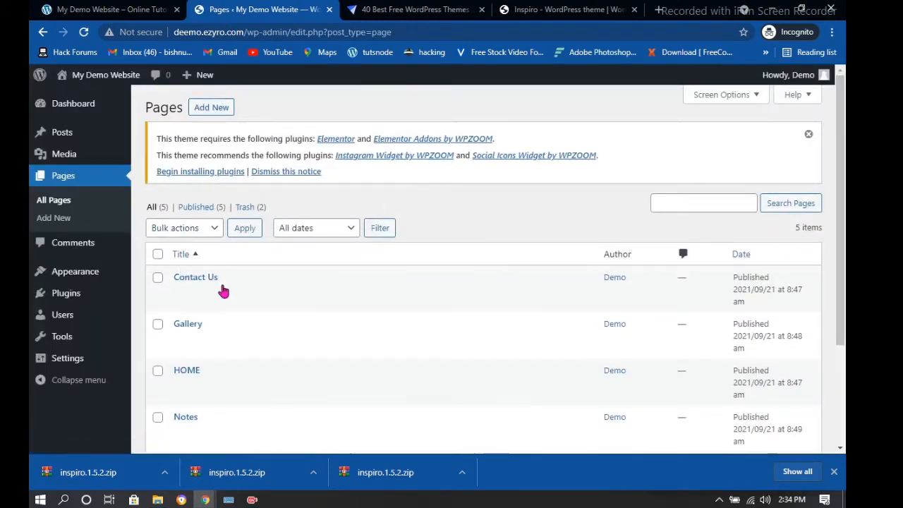
pyautogui.scroll(-3, 240, 275)
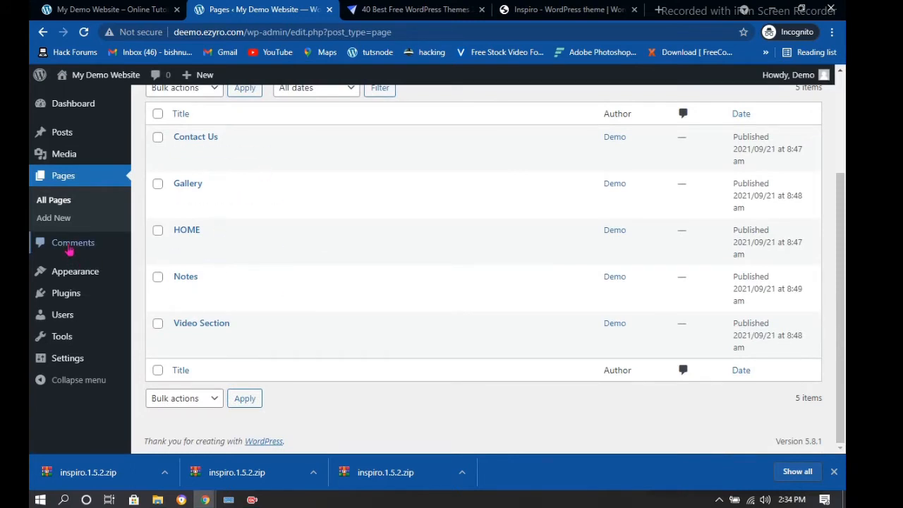
pyautogui.moveTo(75, 281)
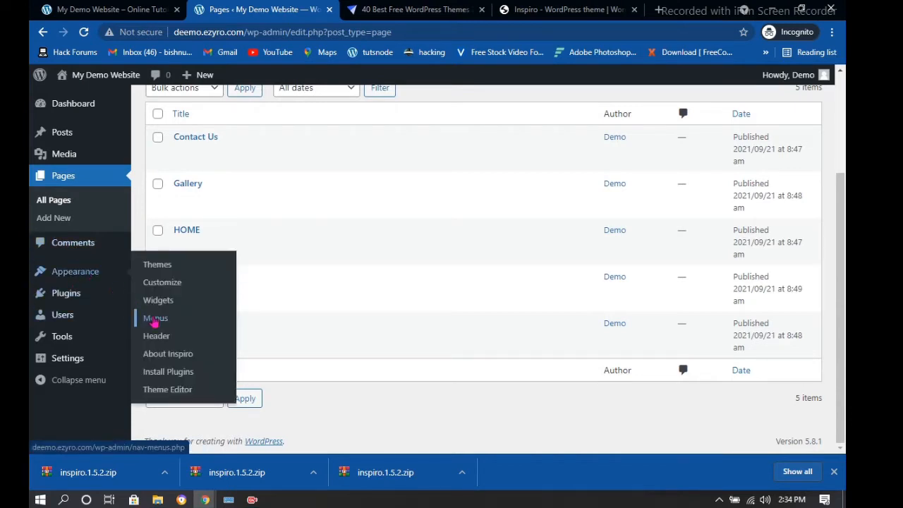
# In the Menus editor, add the HOME, Contact Us, Gallery and Notes pages to Menu 1
pyautogui.click(156, 320)
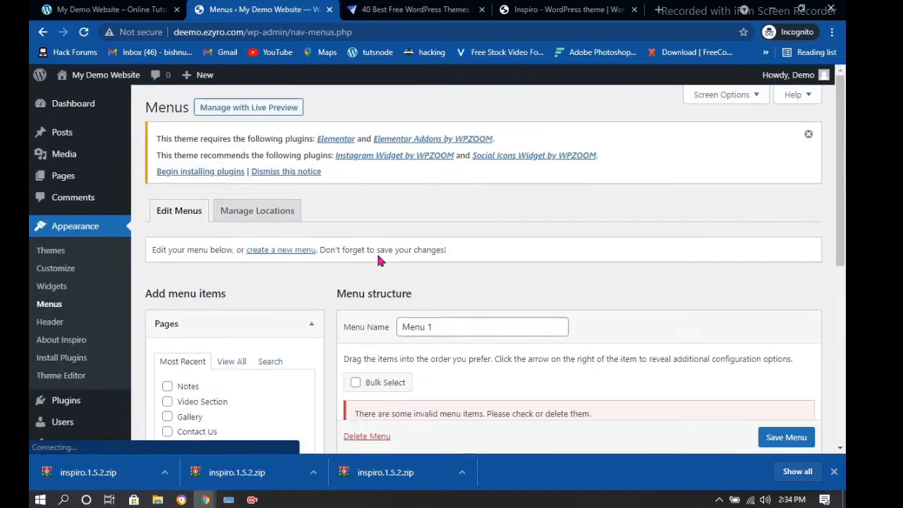
pyautogui.scroll(-4, 405, 243)
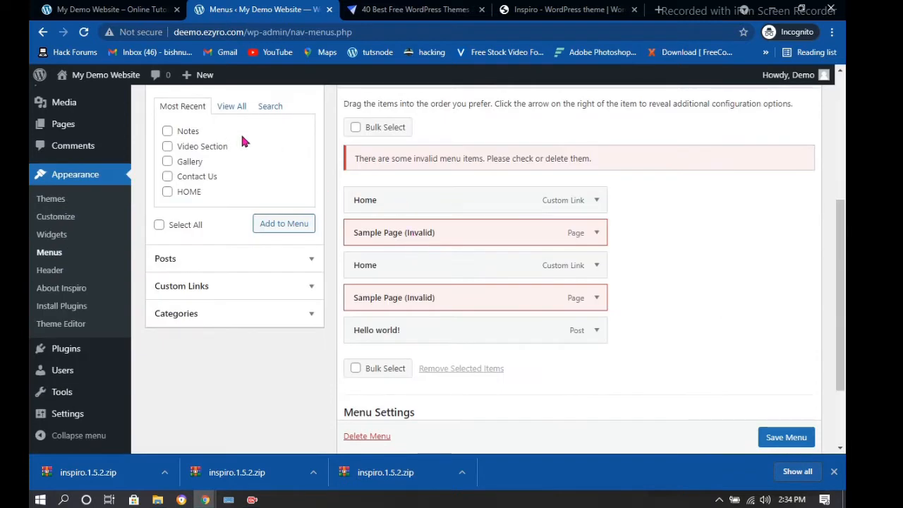
pyautogui.click(168, 192)
pyautogui.click(167, 176)
pyautogui.click(168, 160)
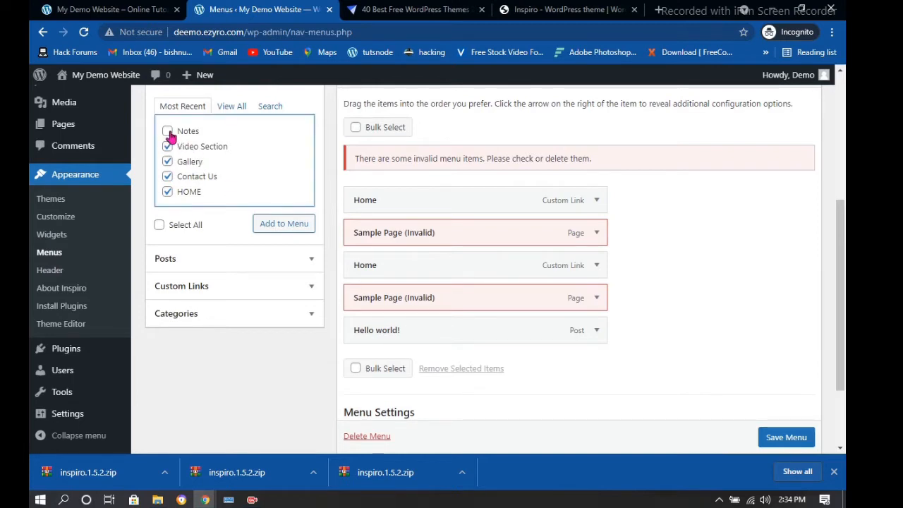
pyautogui.click(167, 132)
pyautogui.click(273, 230)
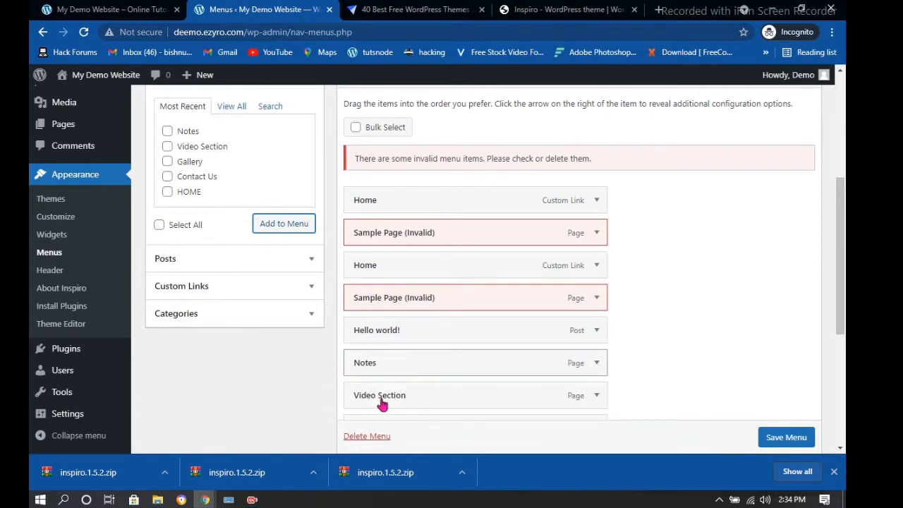
# Remove Hello world!, both invalid Sample Page items and the duplicate Home, then save the menu
pyautogui.scroll(-3, 436, 351)
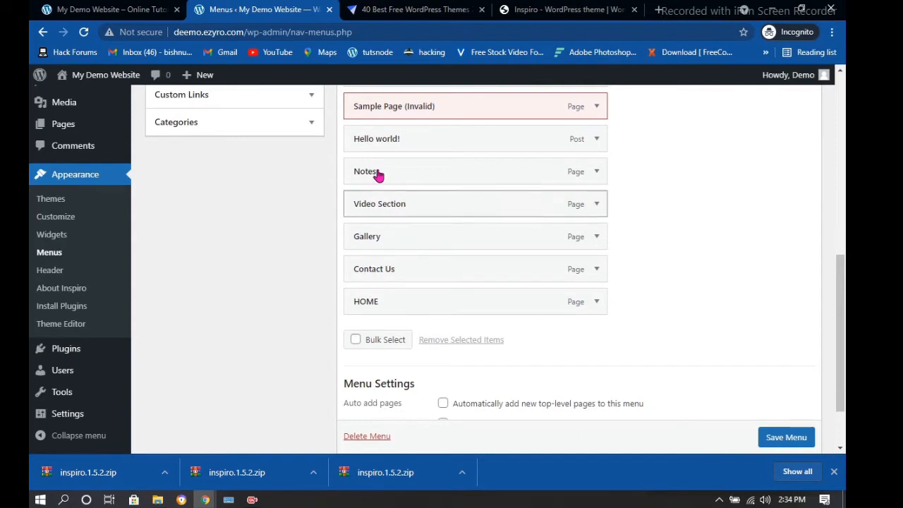
pyautogui.click(594, 144)
pyautogui.click(365, 256)
pyautogui.scroll(1, 519, 201)
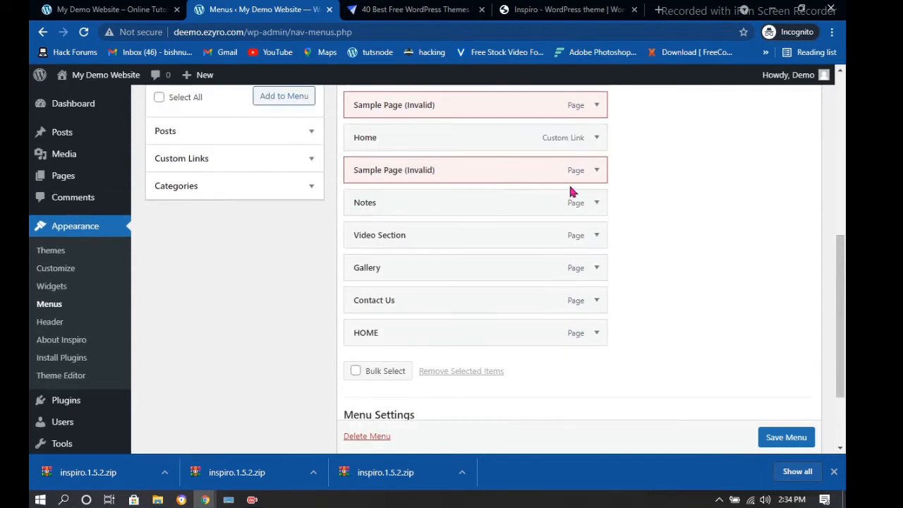
pyautogui.click(596, 175)
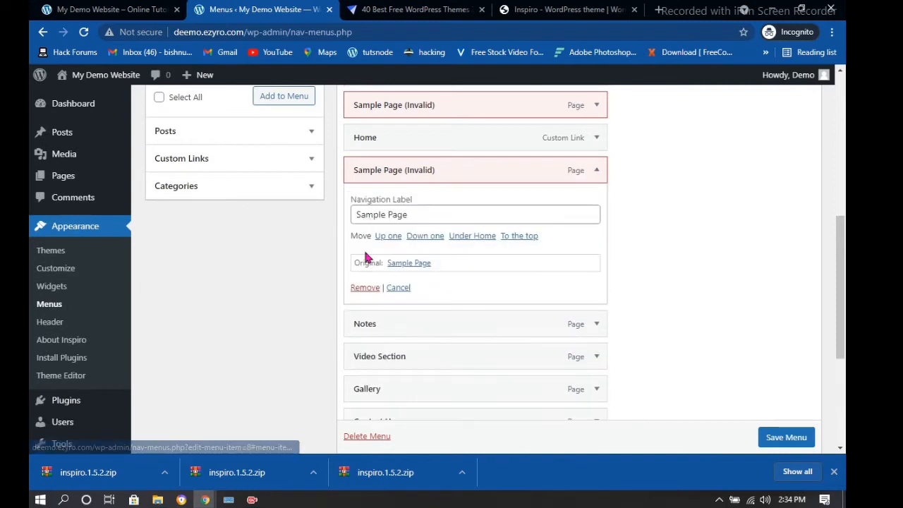
pyautogui.click(365, 288)
pyautogui.click(599, 139)
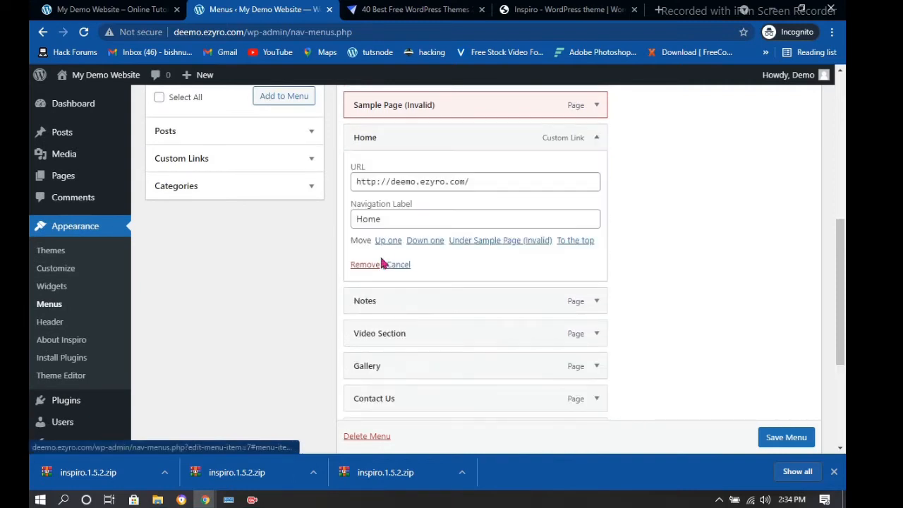
pyautogui.click(366, 264)
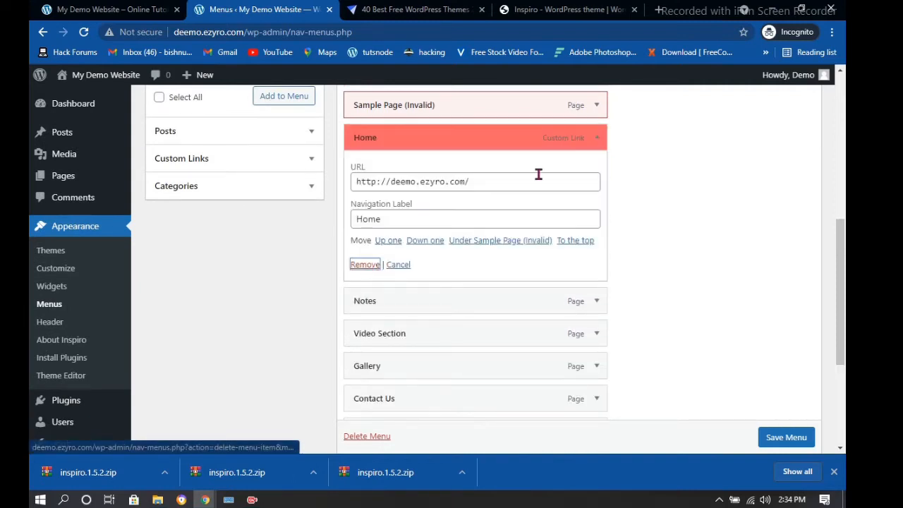
pyautogui.click(598, 106)
pyautogui.click(366, 222)
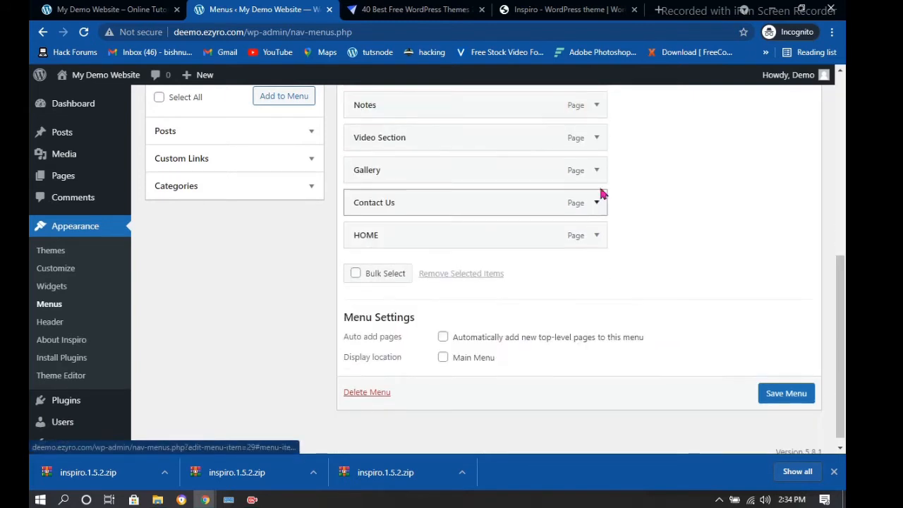
pyautogui.scroll(-1, 789, 433)
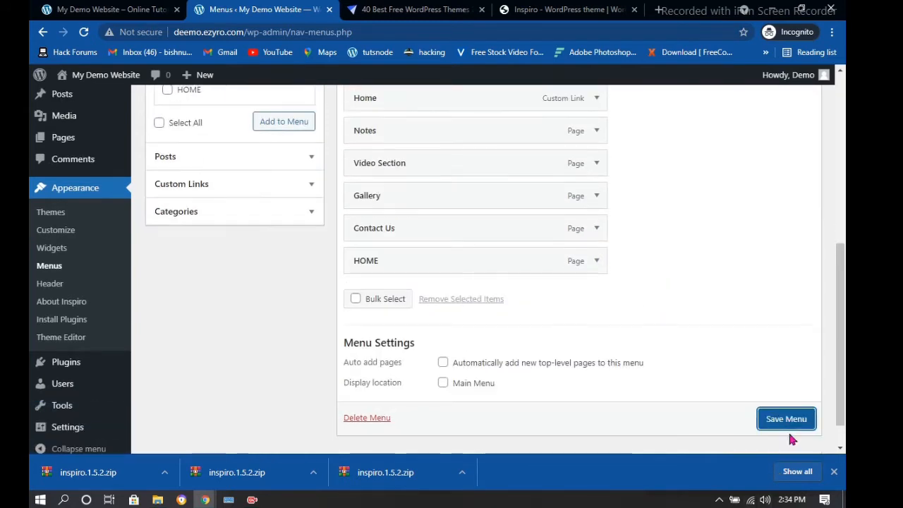
pyautogui.click(779, 417)
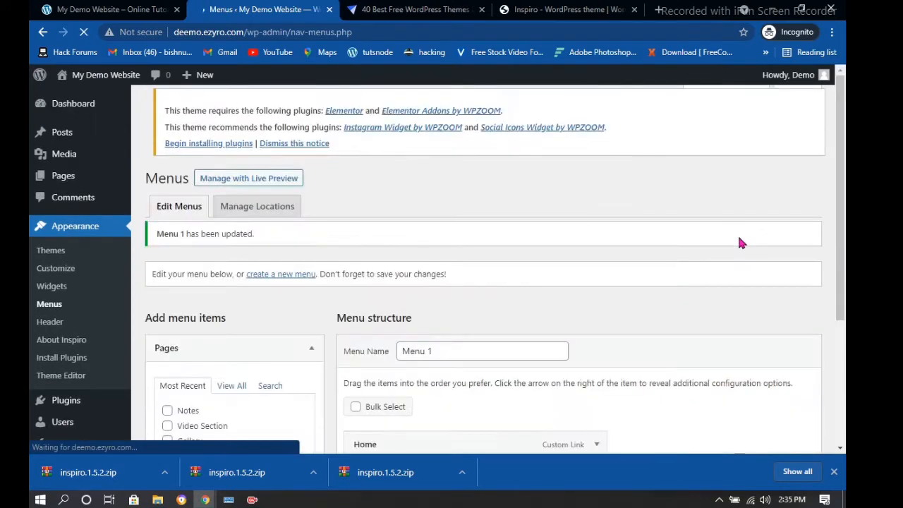
pyautogui.click(105, 8)
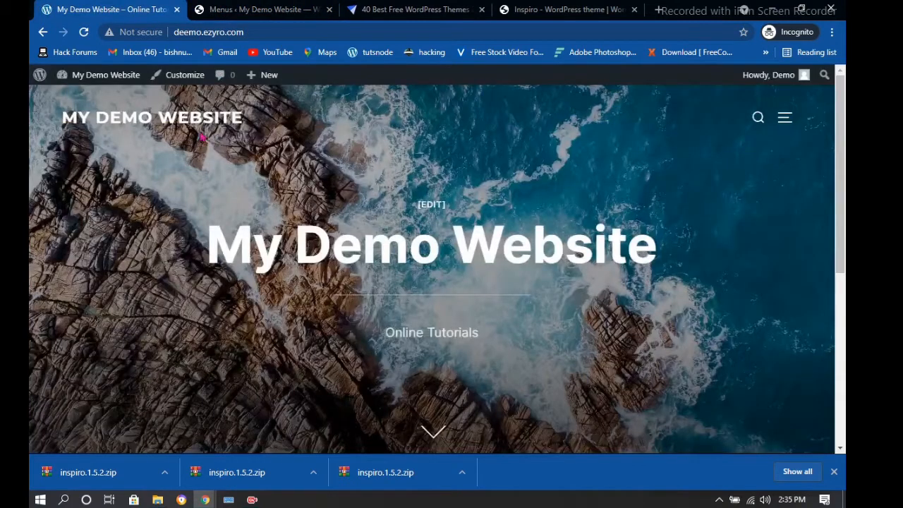
pyautogui.click(785, 117)
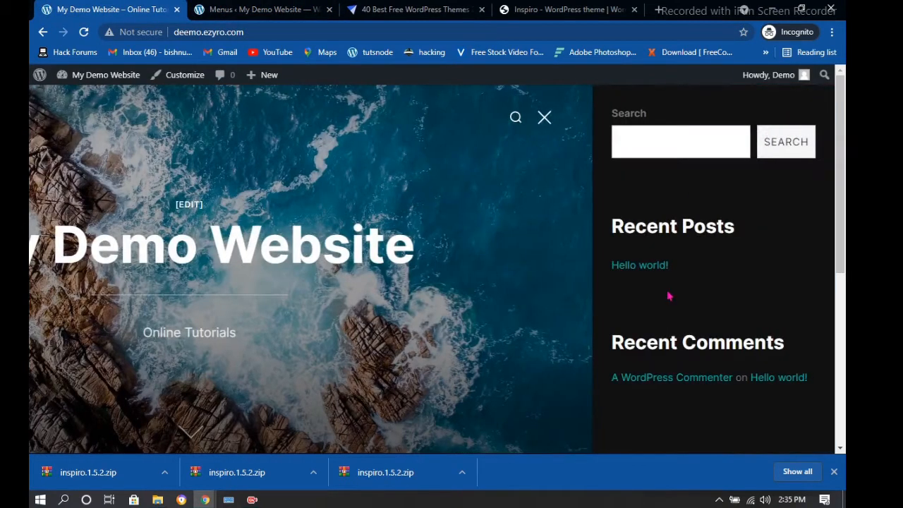
pyautogui.click(544, 117)
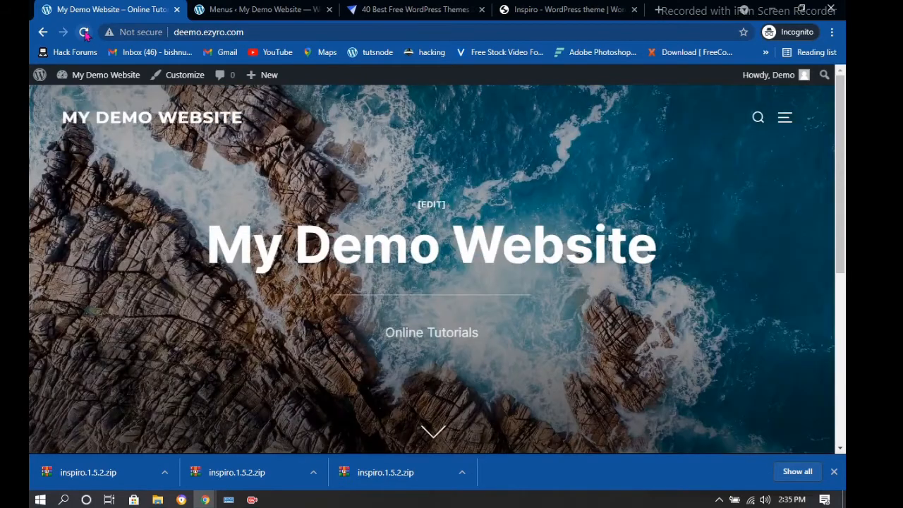
pyautogui.click(84, 33)
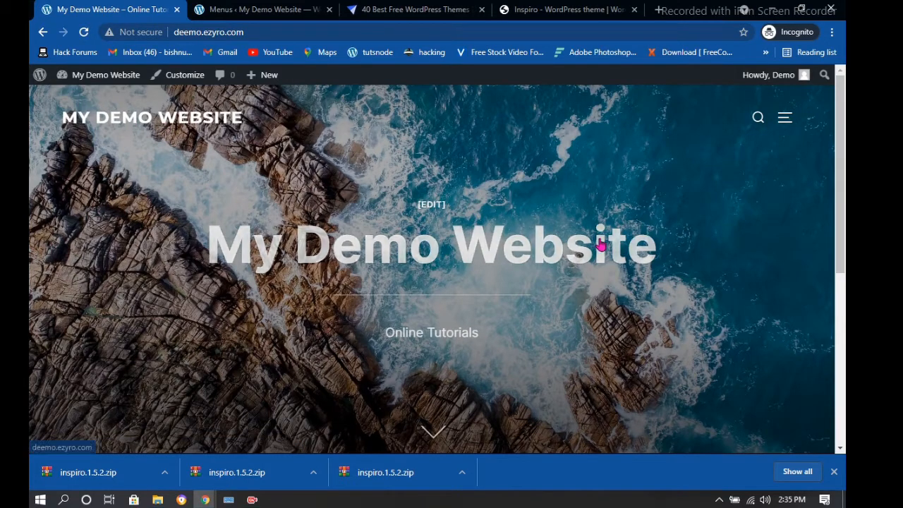
pyautogui.click(784, 117)
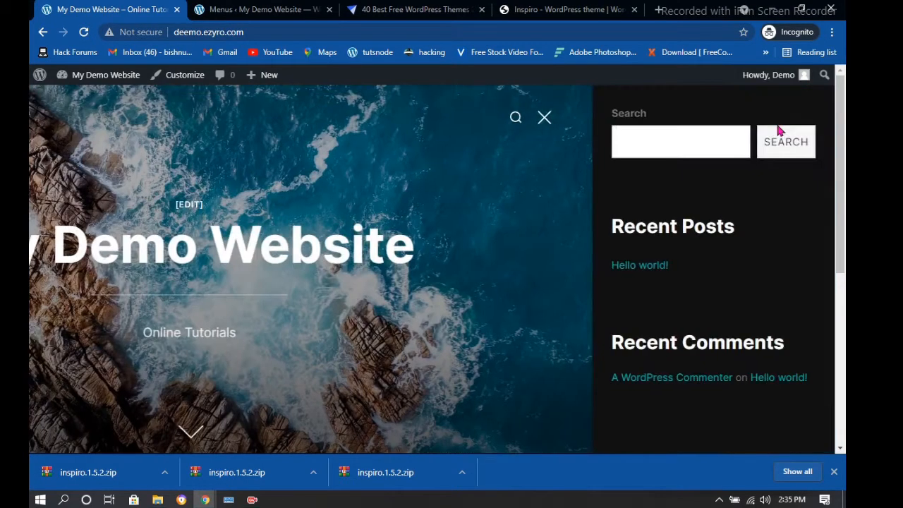
pyautogui.scroll(-5, 706, 282)
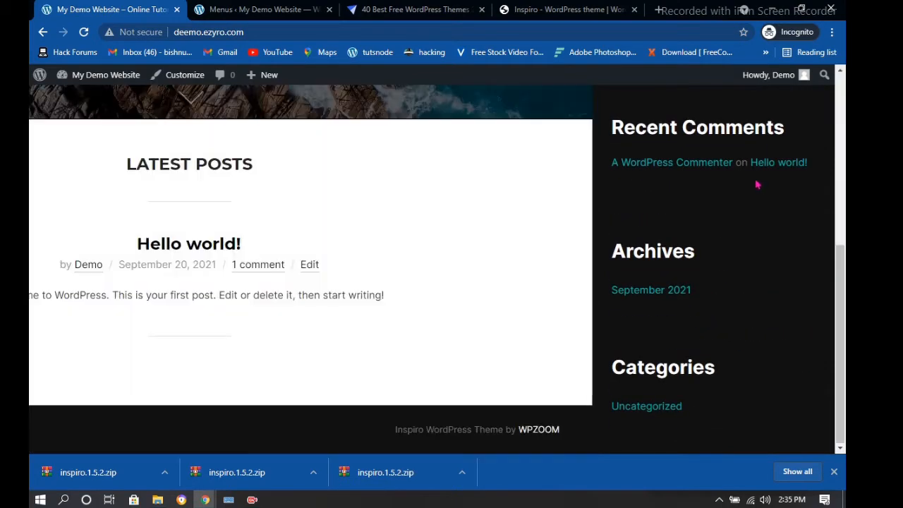
pyautogui.click(526, 143)
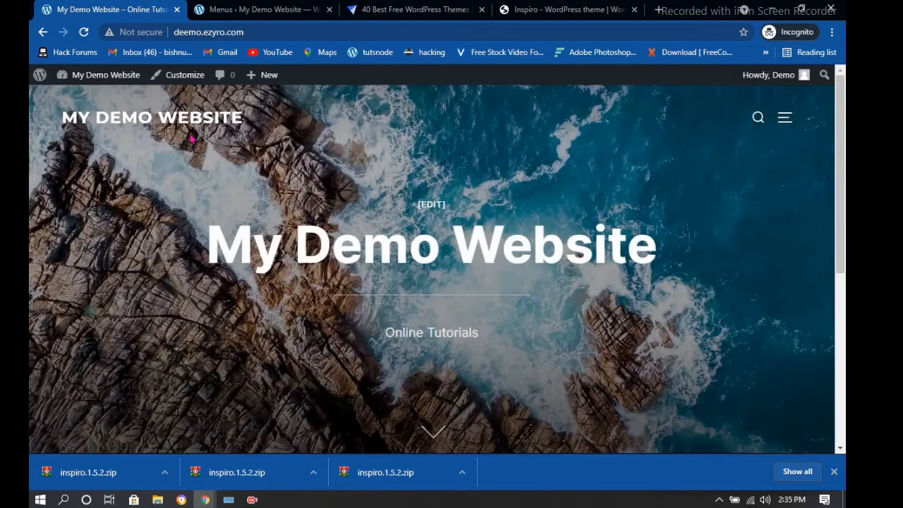
pyautogui.click(802, 9)
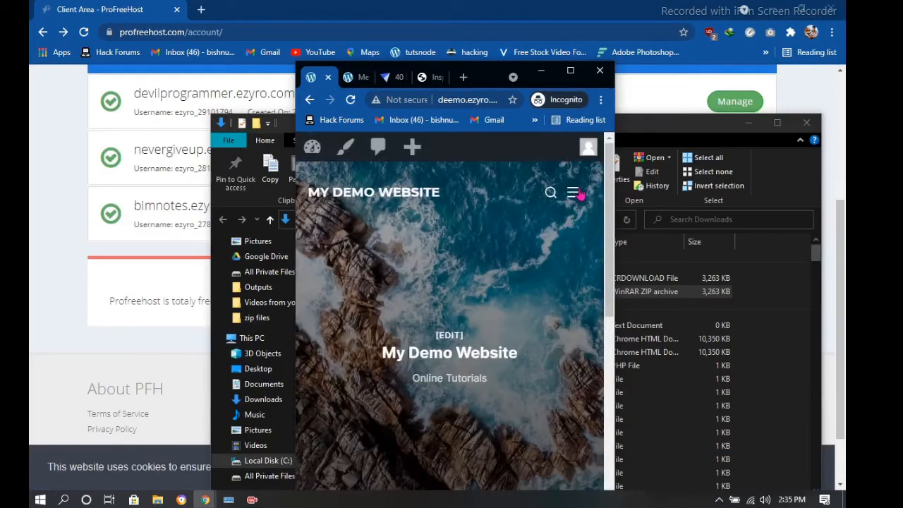
pyautogui.click(574, 192)
pyautogui.scroll(-3, 454, 323)
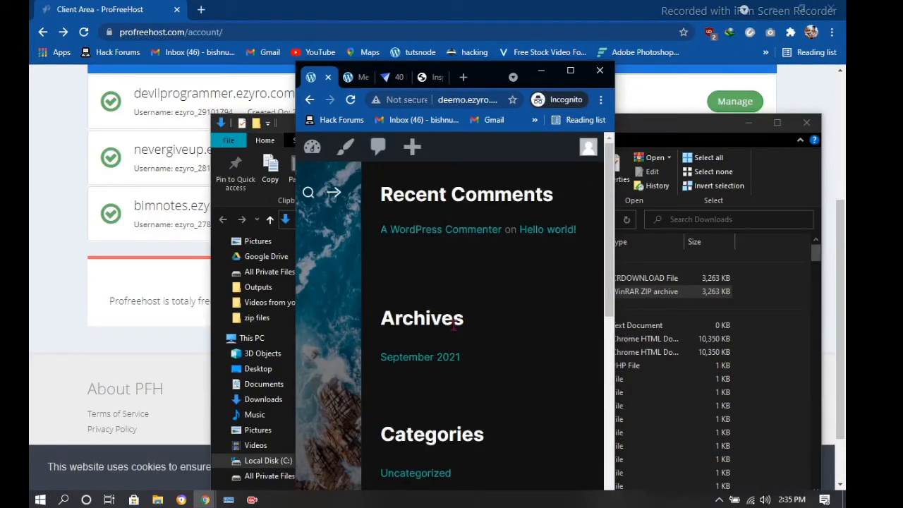
pyautogui.click(577, 72)
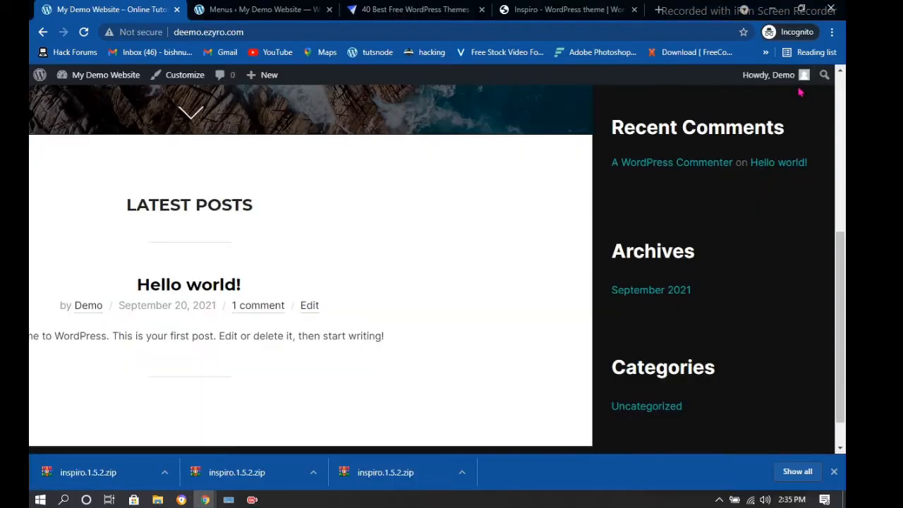
pyautogui.click(277, 7)
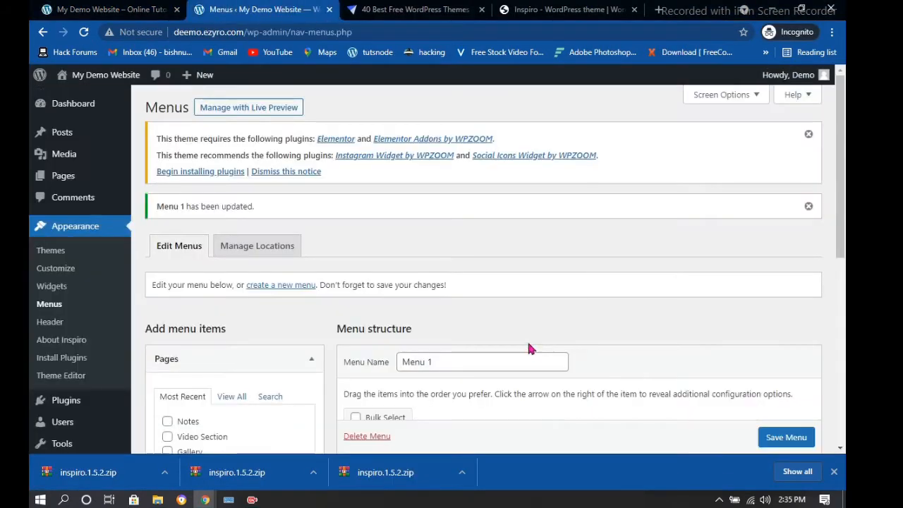
# Set Menu 1's display location to Main Menu, save it, and switch to the site's front page
pyautogui.scroll(-4, 458, 346)
pyautogui.scroll(-3, 429, 353)
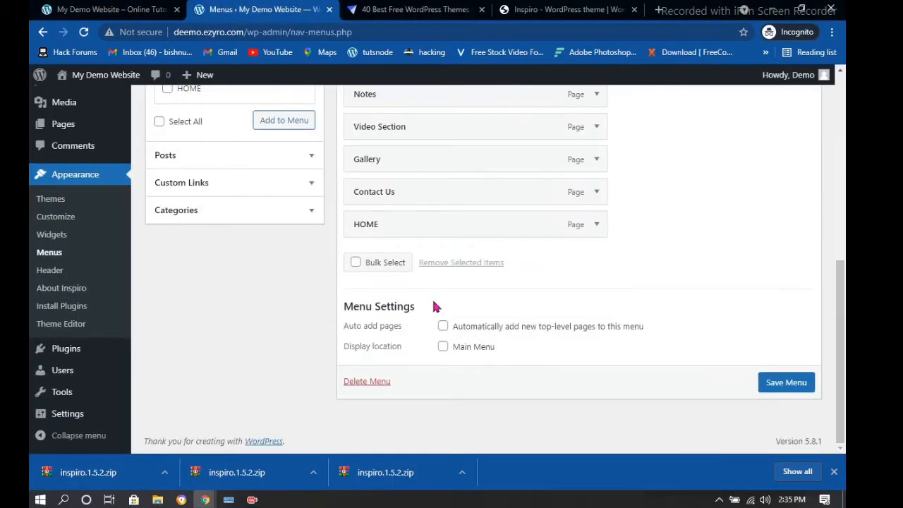
pyautogui.scroll(2, 433, 305)
pyautogui.scroll(-2, 437, 322)
pyautogui.click(443, 347)
pyautogui.click(778, 388)
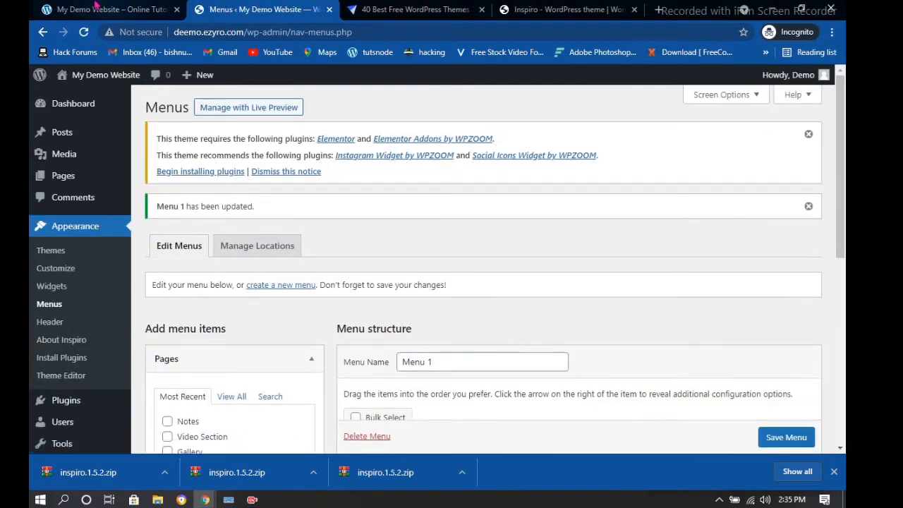
pyautogui.click(77, 10)
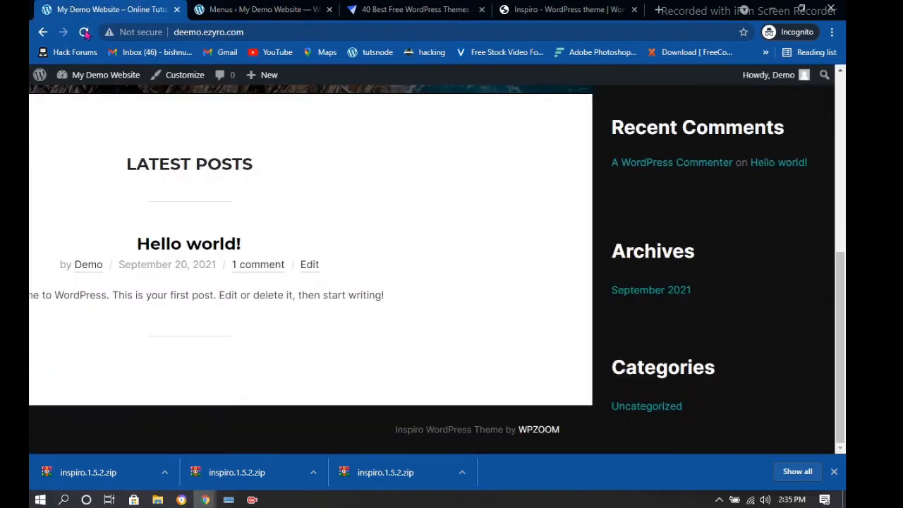
# Reload the site, check the header menu at full and narrow widths, then return to Menus
pyautogui.click(84, 32)
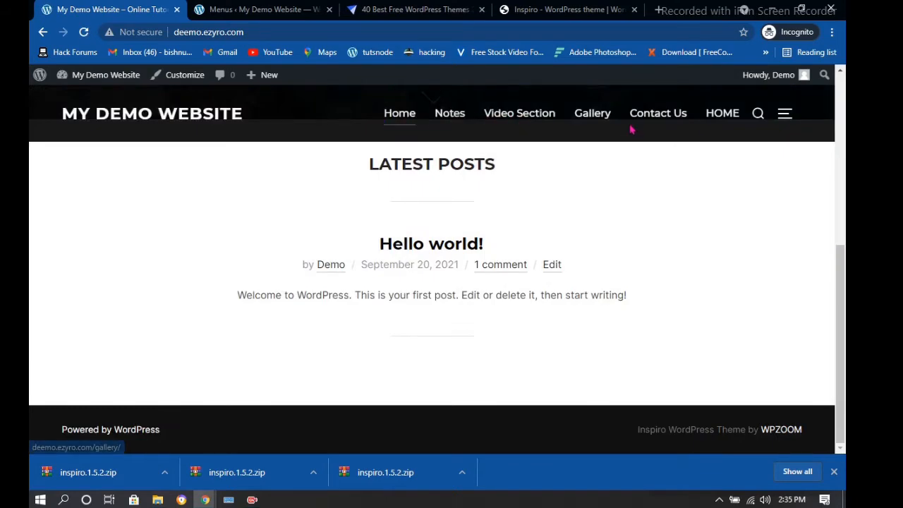
pyautogui.click(787, 123)
pyautogui.click(487, 166)
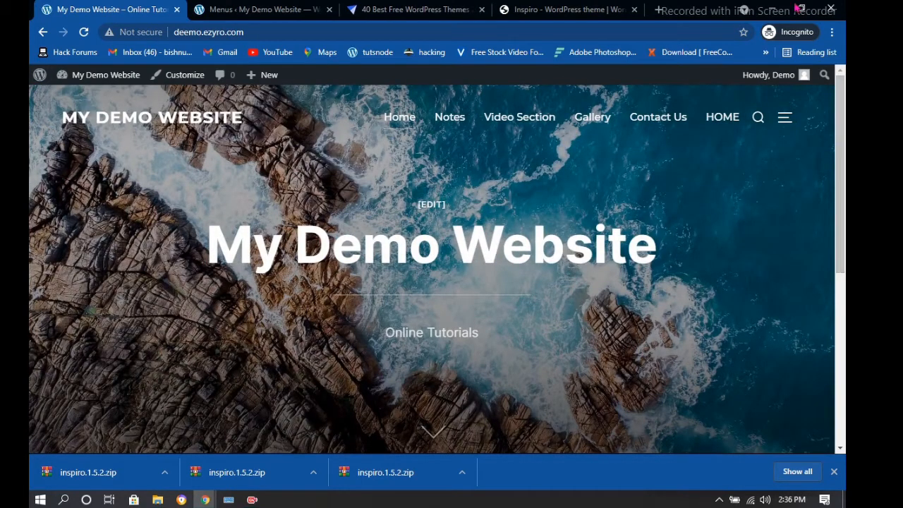
pyautogui.click(799, 9)
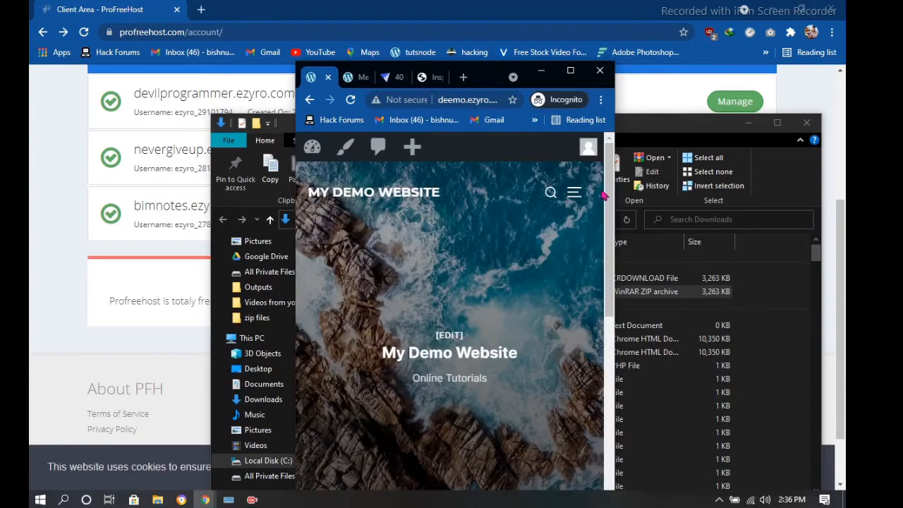
pyautogui.click(573, 192)
pyautogui.scroll(-2, 424, 273)
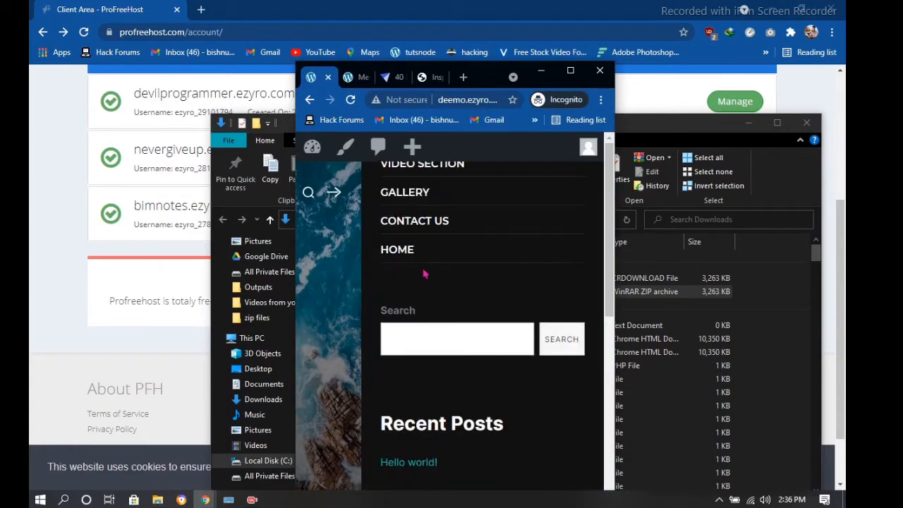
pyautogui.scroll(3, 424, 273)
pyautogui.click(570, 70)
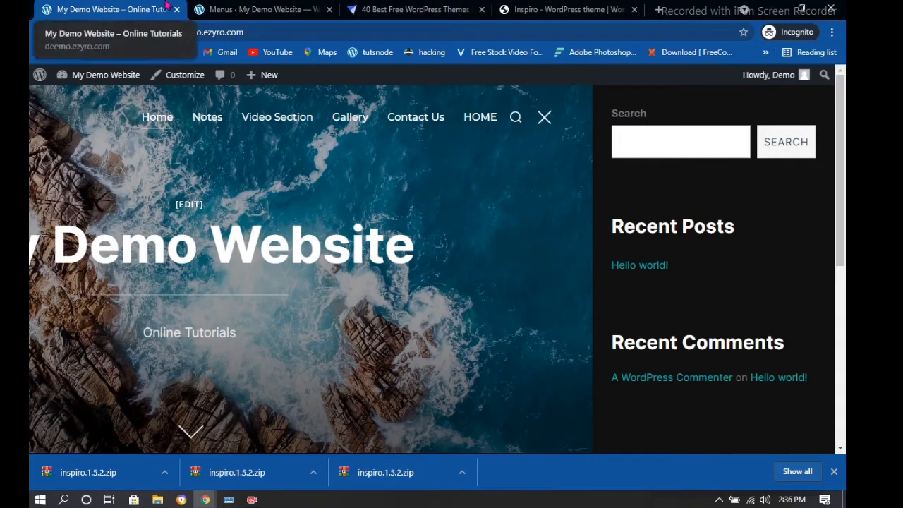
pyautogui.click(254, 9)
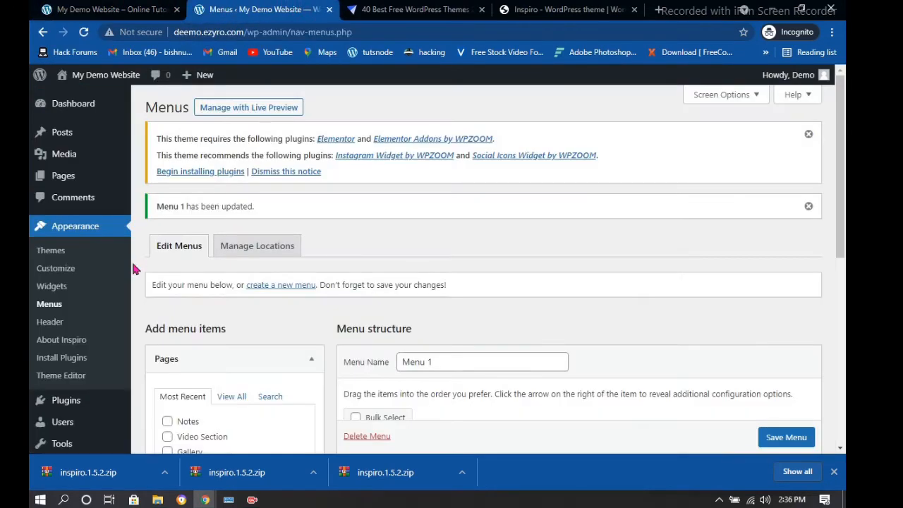
# Go to Posts > Categories from the admin sidebar
pyautogui.scroll(-2, 114, 285)
pyautogui.scroll(2, 105, 233)
pyautogui.scroll(-5, 113, 216)
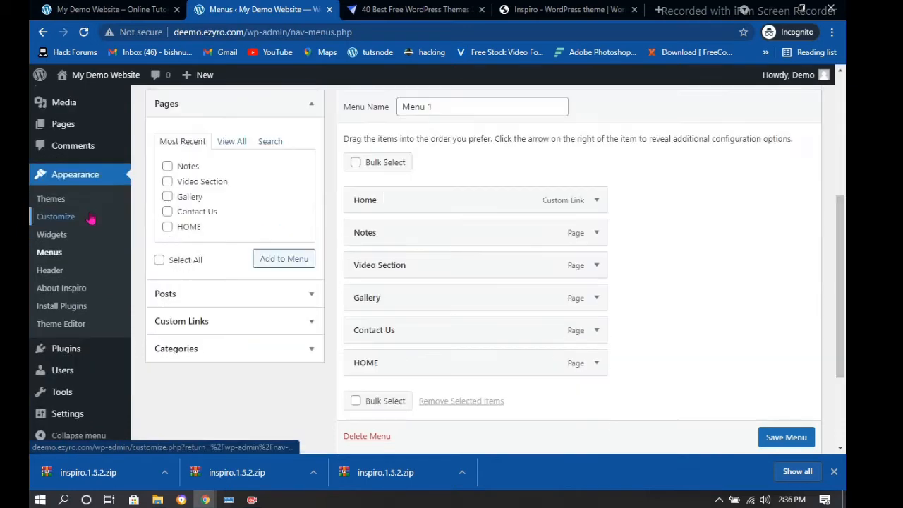
pyautogui.scroll(2, 95, 152)
pyautogui.moveTo(54, 134)
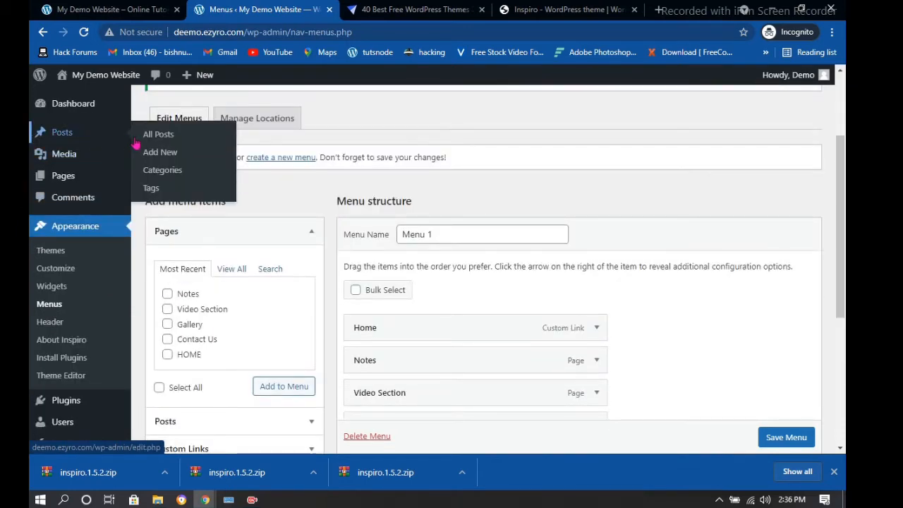
pyautogui.click(164, 180)
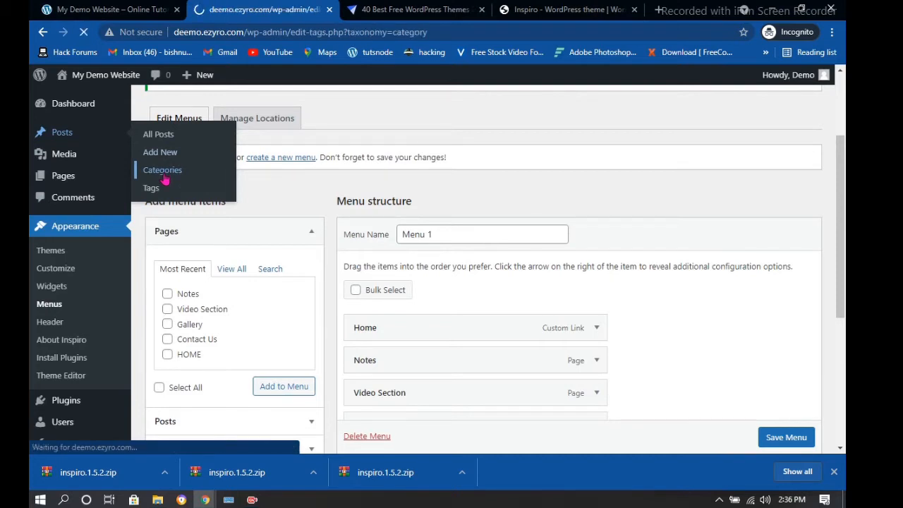
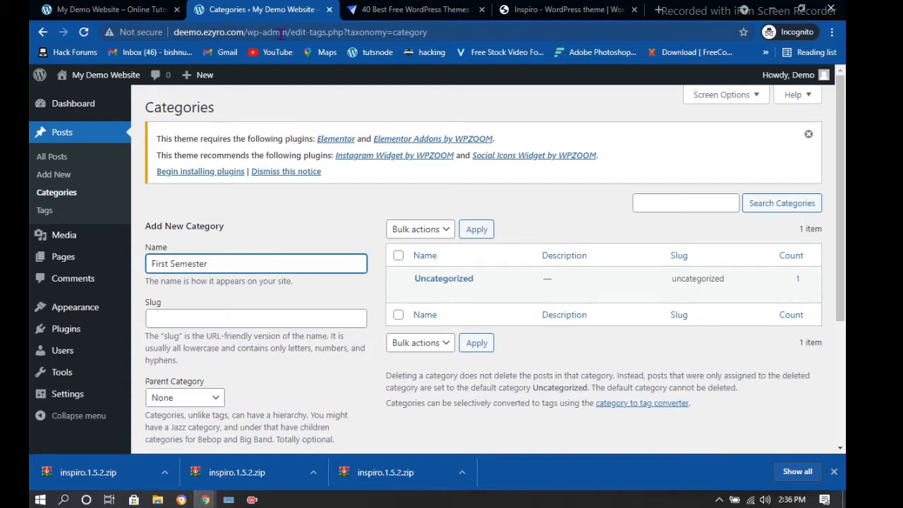
# Give the First Semester category the slug 'first semester' and no parent, then add it
pyautogui.click(192, 317)
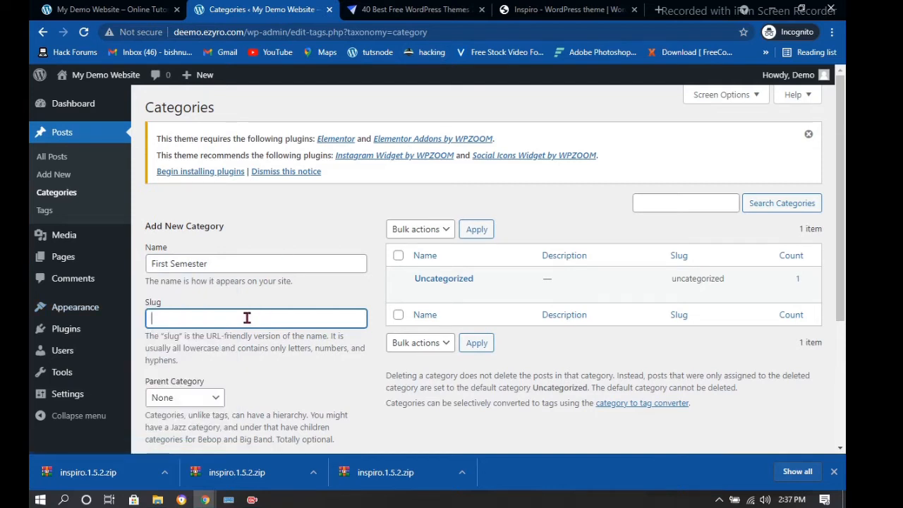
pyautogui.write('rst semester')
pyautogui.click(197, 397)
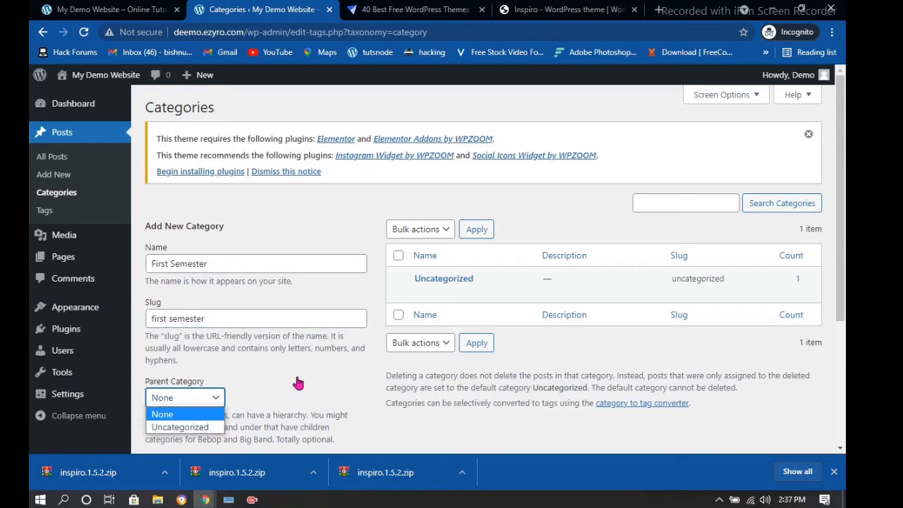
pyautogui.scroll(-2, 293, 386)
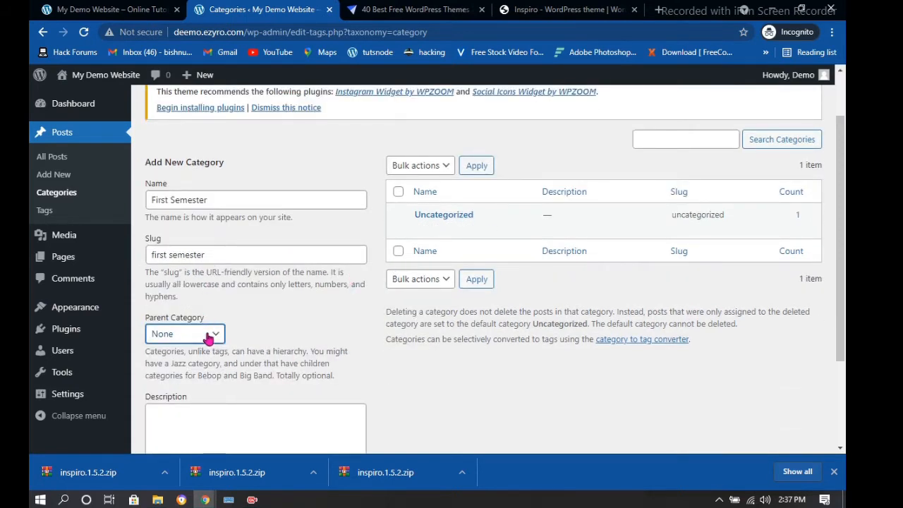
pyautogui.click(208, 335)
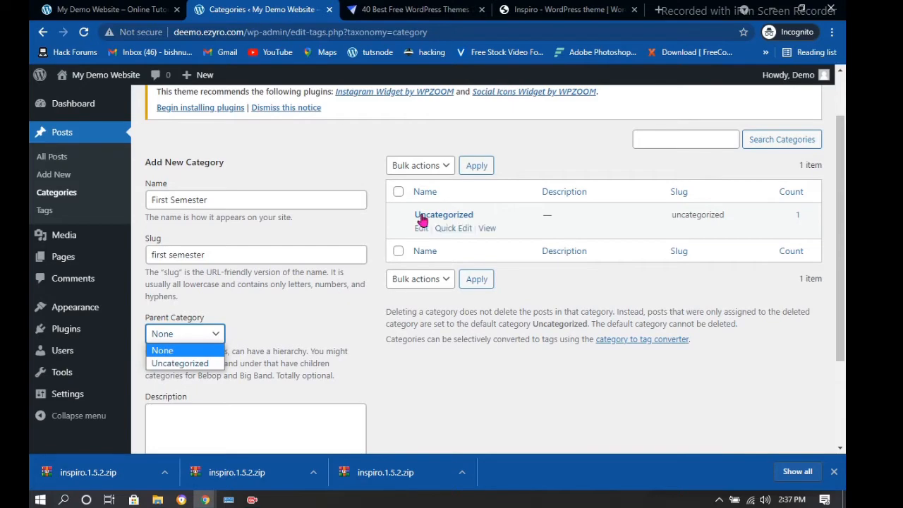
pyautogui.click(212, 335)
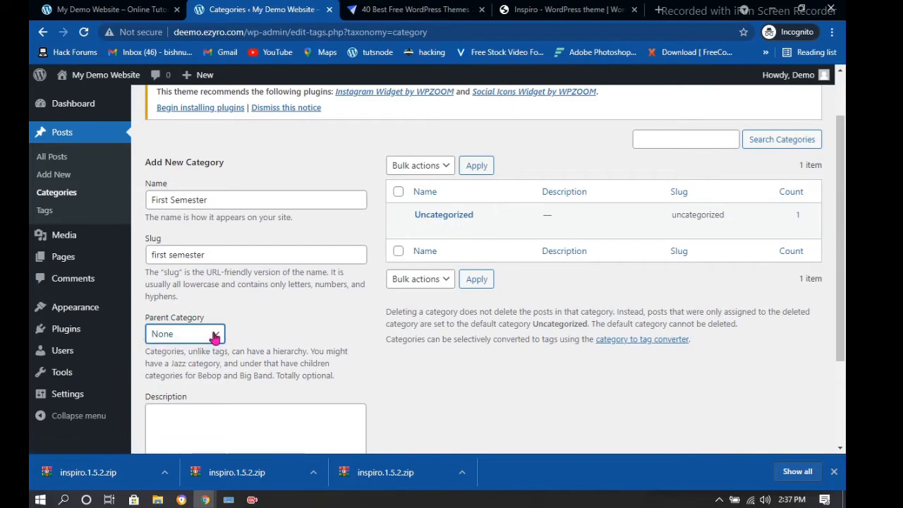
pyautogui.scroll(-3, 233, 338)
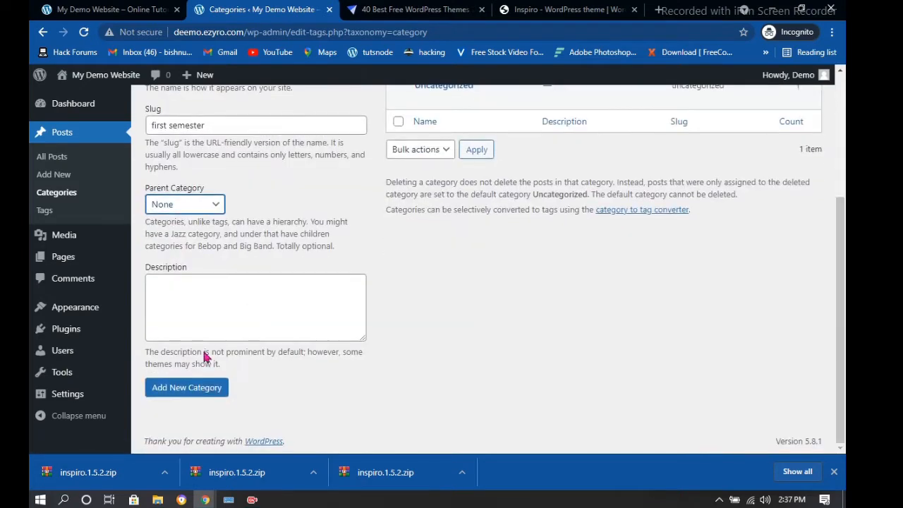
pyautogui.click(183, 388)
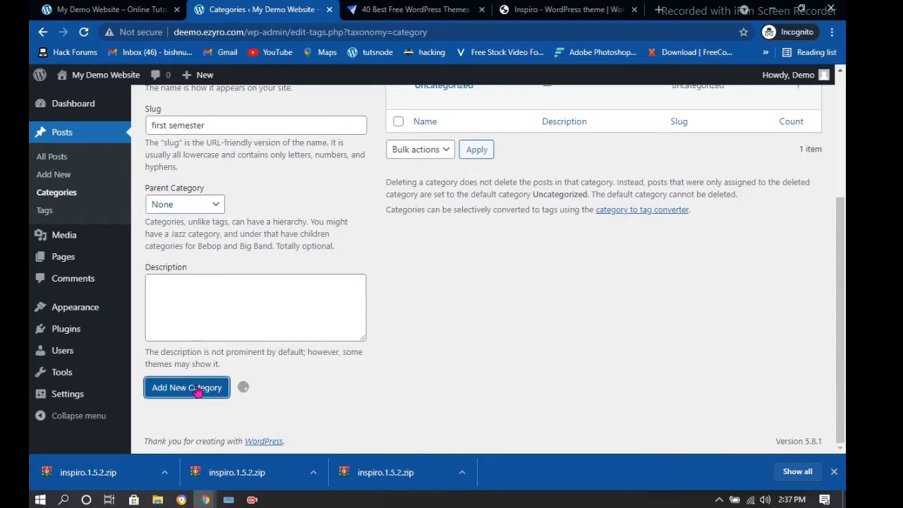
# Review the category list and its bulk actions, then sort the categories by name
pyautogui.scroll(3, 286, 267)
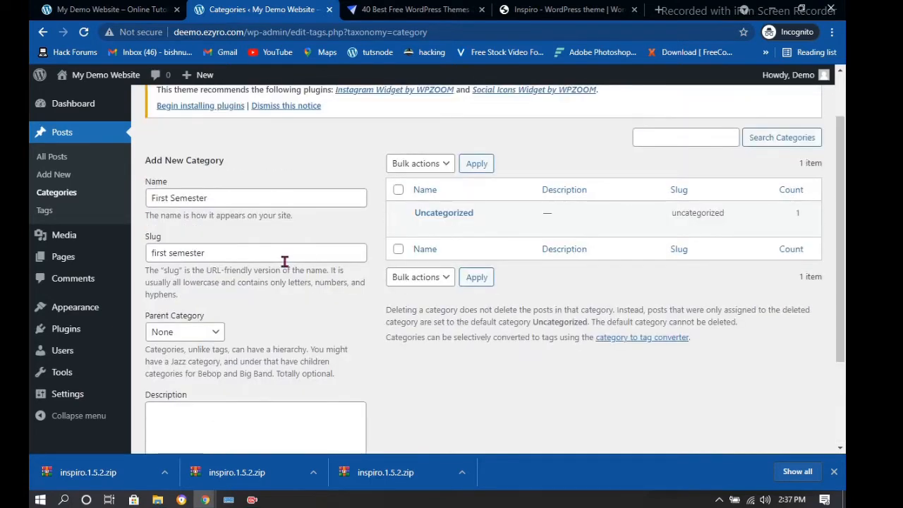
pyautogui.scroll(1, 285, 261)
pyautogui.scroll(-3, 280, 259)
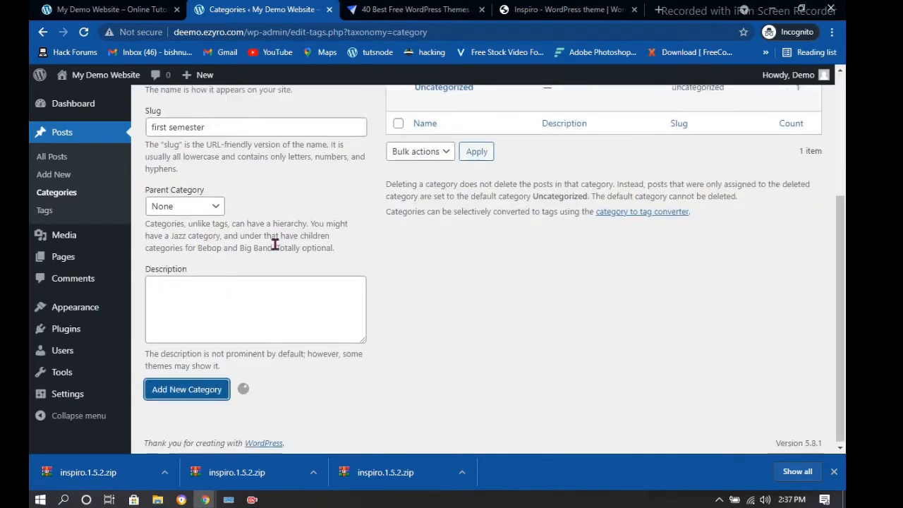
pyautogui.scroll(5, 298, 217)
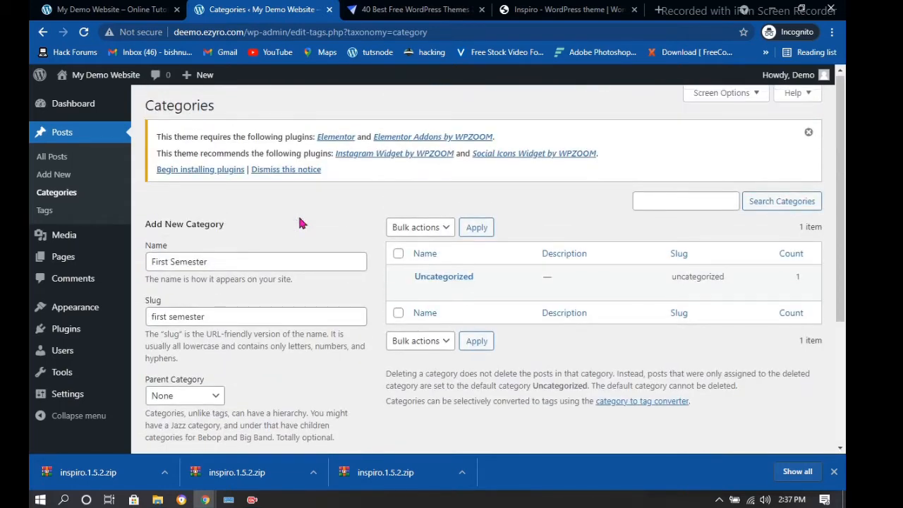
pyautogui.scroll(-4, 299, 222)
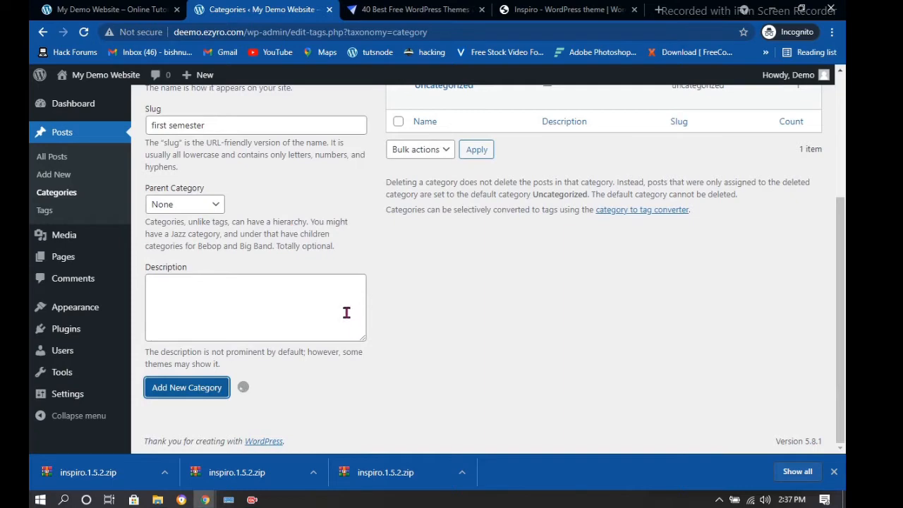
pyautogui.scroll(4, 339, 277)
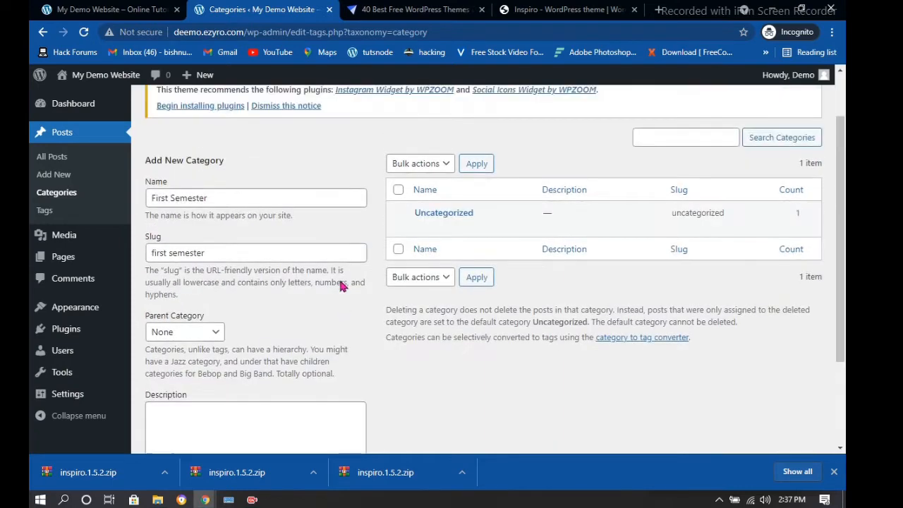
pyautogui.scroll(-4, 339, 277)
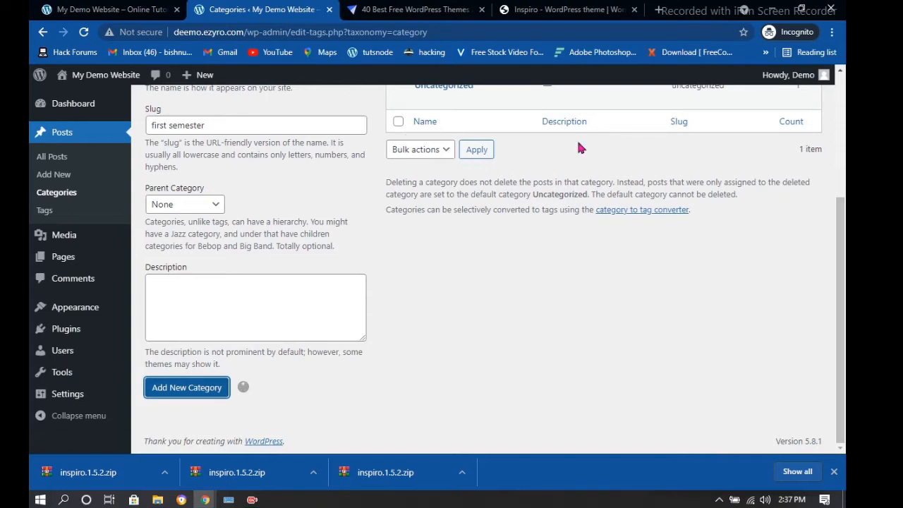
pyautogui.scroll(1, 372, 235)
pyautogui.moveTo(443, 157)
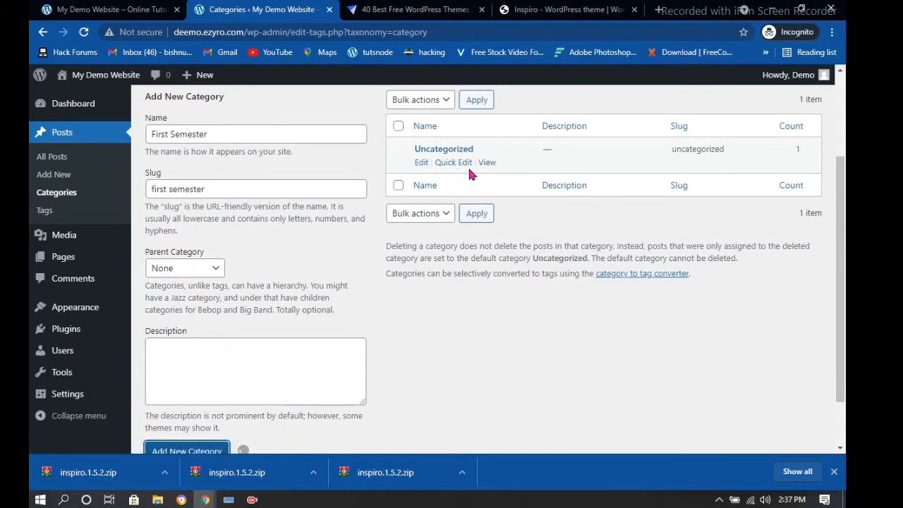
pyautogui.scroll(1, 621, 163)
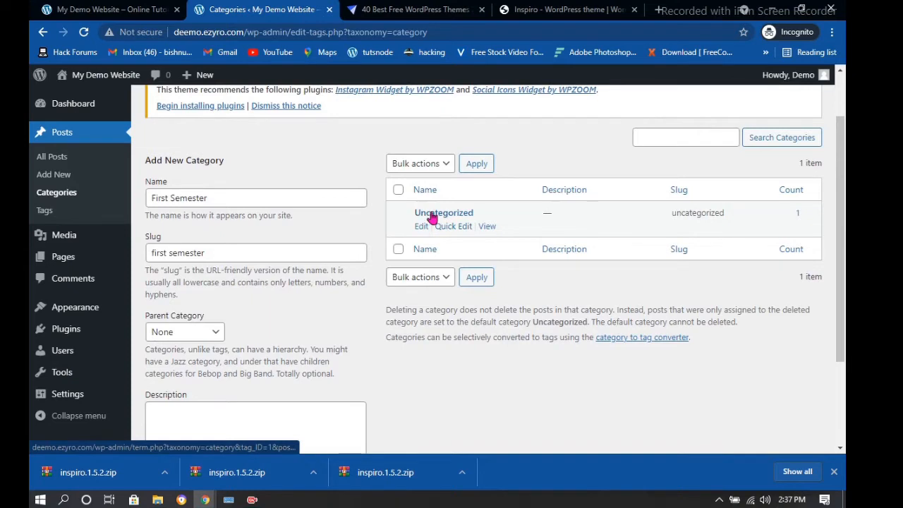
pyautogui.click(417, 277)
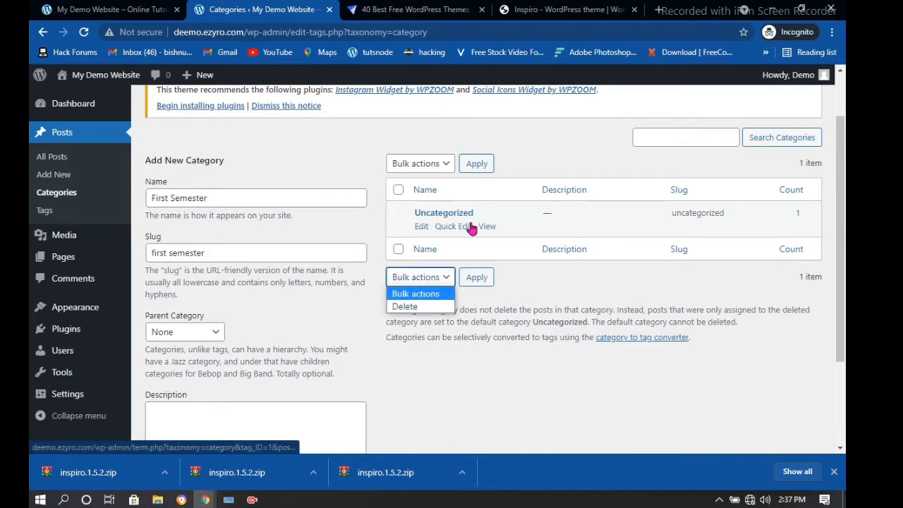
pyautogui.click(405, 223)
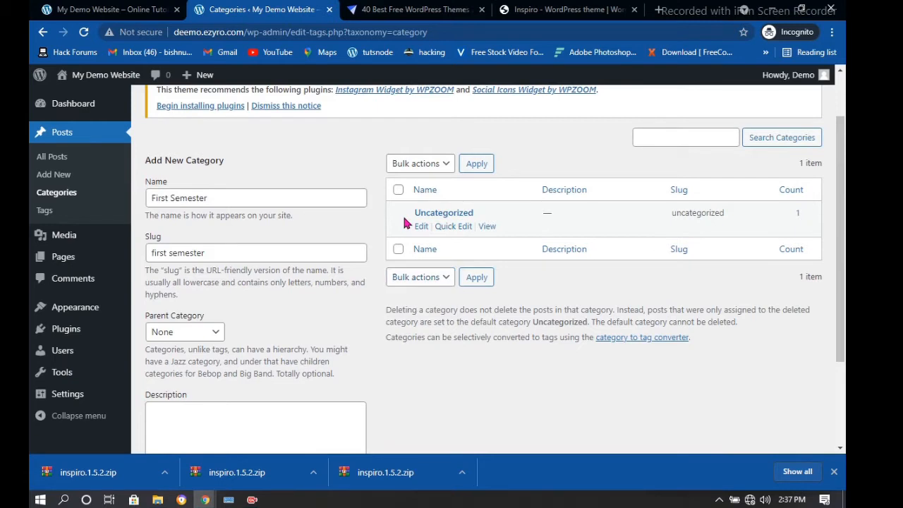
pyautogui.rightClick(448, 216)
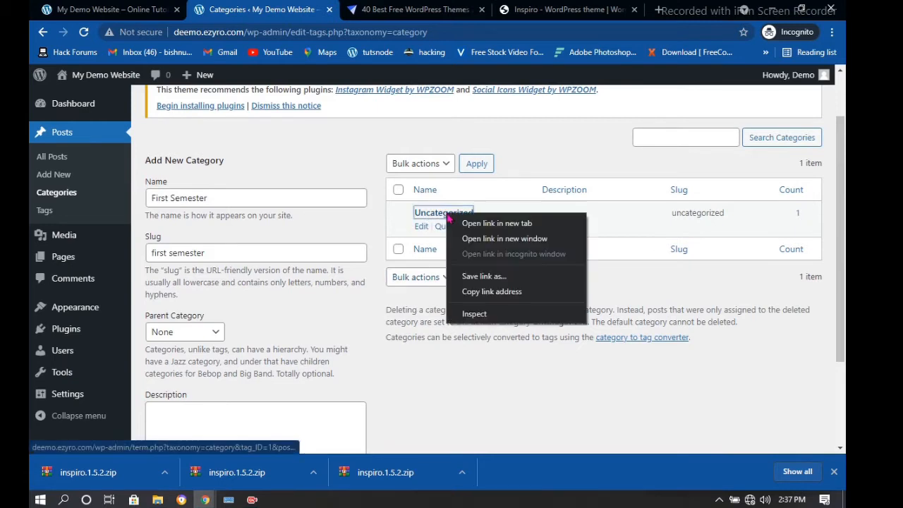
pyautogui.click(442, 252)
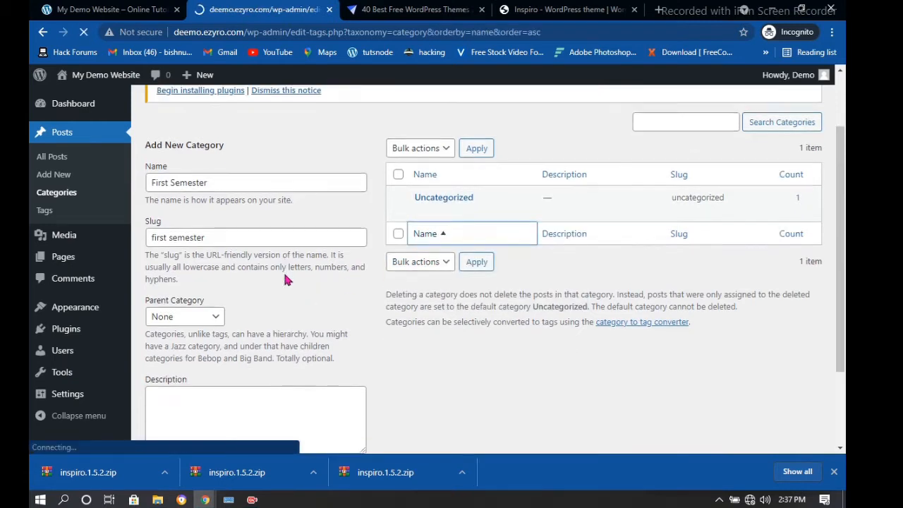
# Reverse the category list's name sort order
pyautogui.scroll(-1, 446, 230)
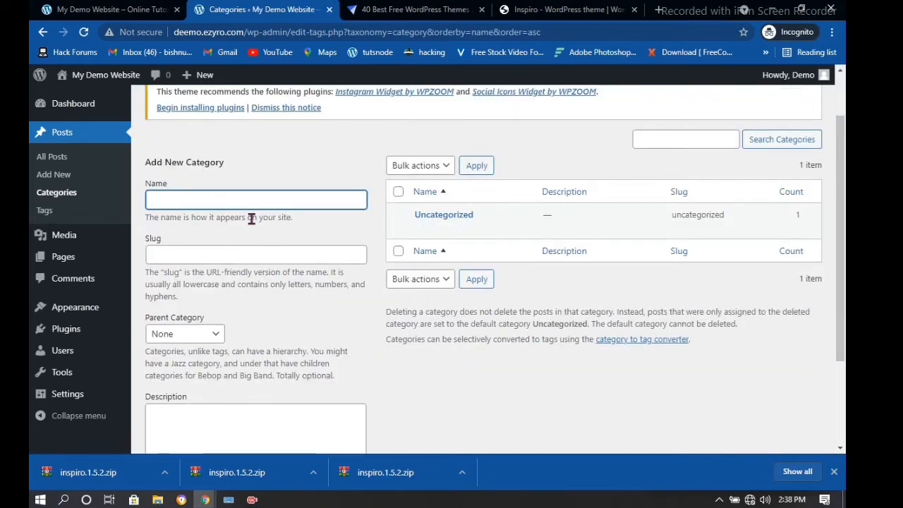
pyautogui.scroll(-1, 470, 249)
pyautogui.scroll(-1, 467, 191)
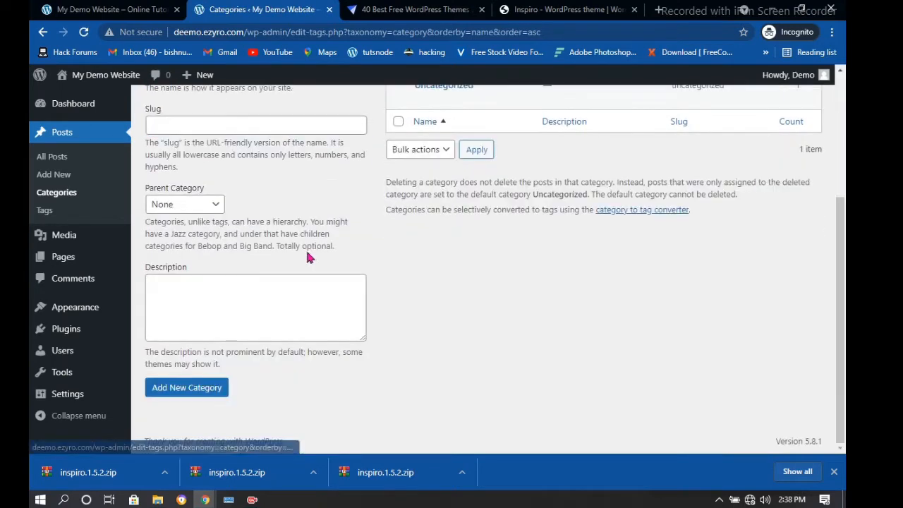
pyautogui.scroll(3, 341, 187)
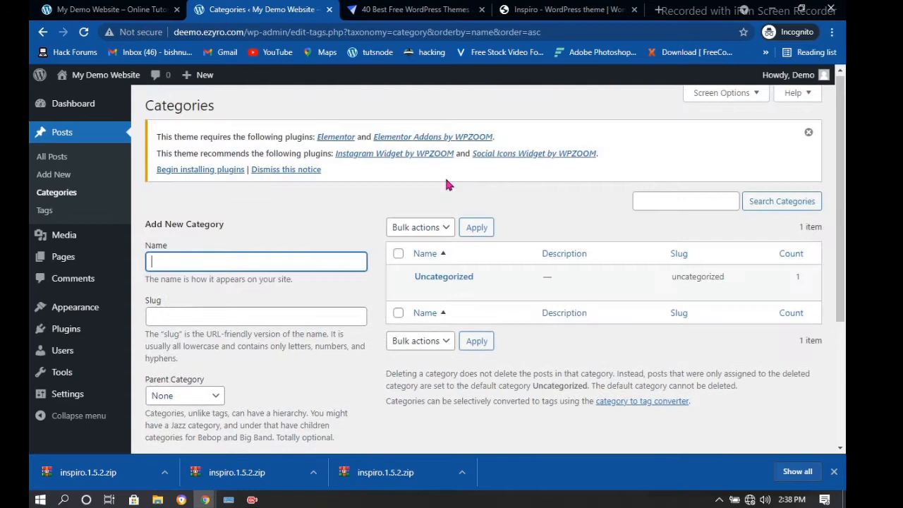
pyautogui.click(432, 255)
pyautogui.click(431, 228)
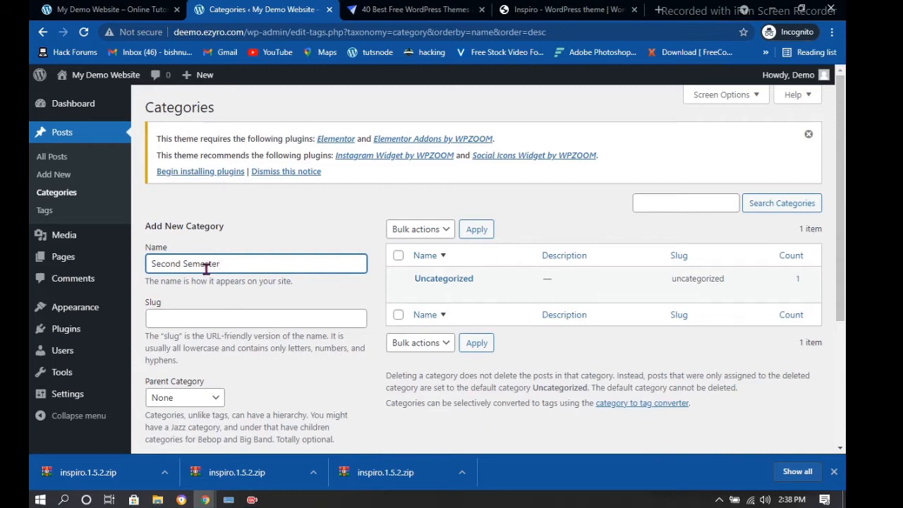
# Add the Second Semester category with slug 'second semester'
pyautogui.click(197, 309)
pyautogui.write('se')
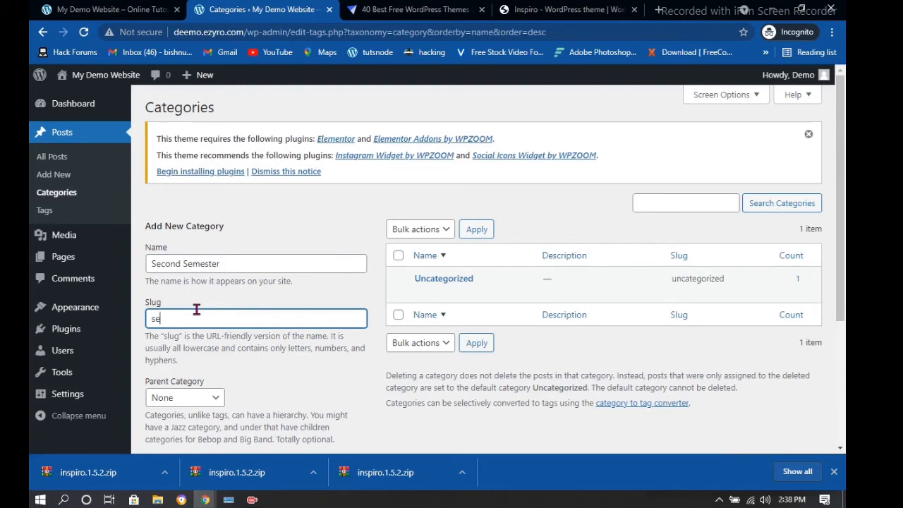
pyautogui.write('cond semester')
pyautogui.scroll(-3, 185, 395)
pyautogui.click(185, 393)
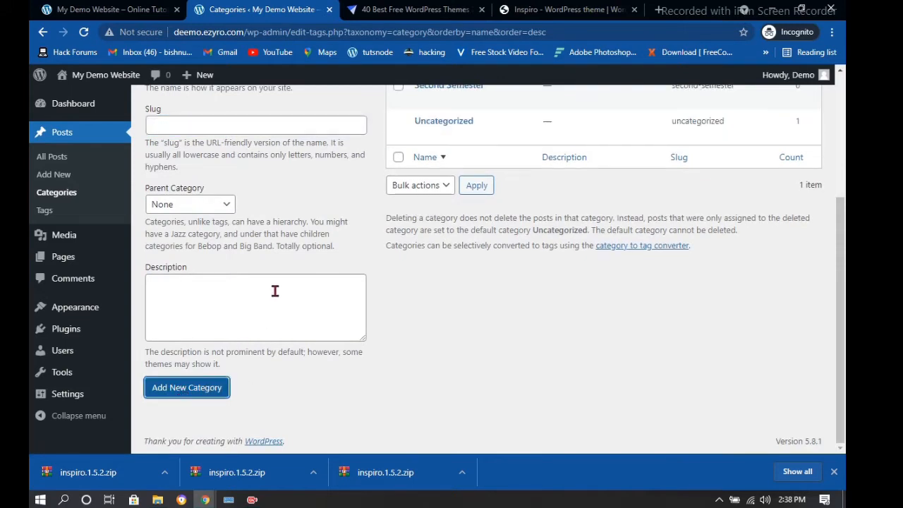
pyautogui.scroll(3, 268, 290)
pyautogui.scroll(-4, 276, 290)
pyautogui.scroll(2, 328, 264)
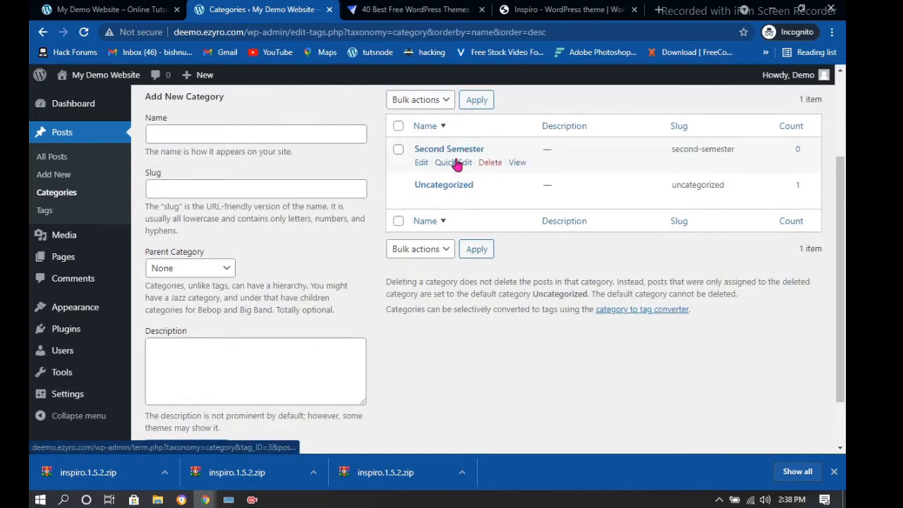
# Add the First semester category, then open Uncategorized for editing
pyautogui.click(264, 143)
pyautogui.write('fr')
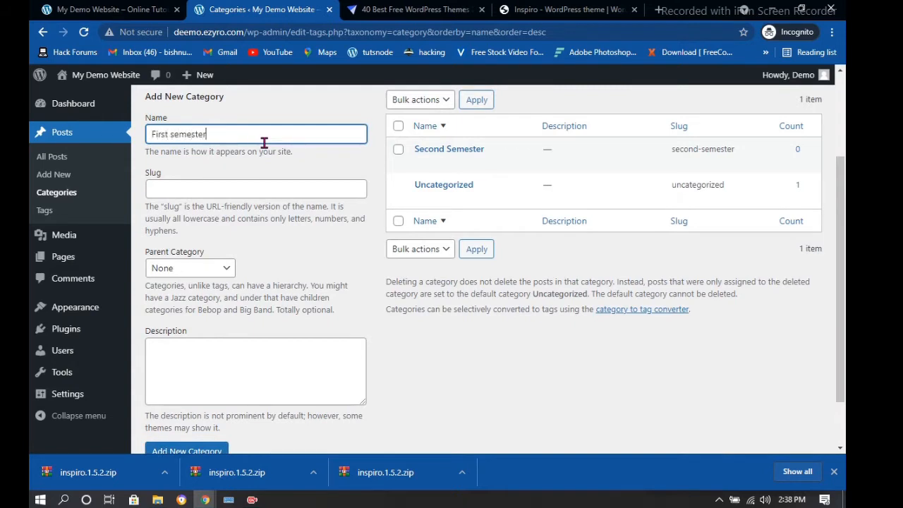
pyautogui.click(255, 187)
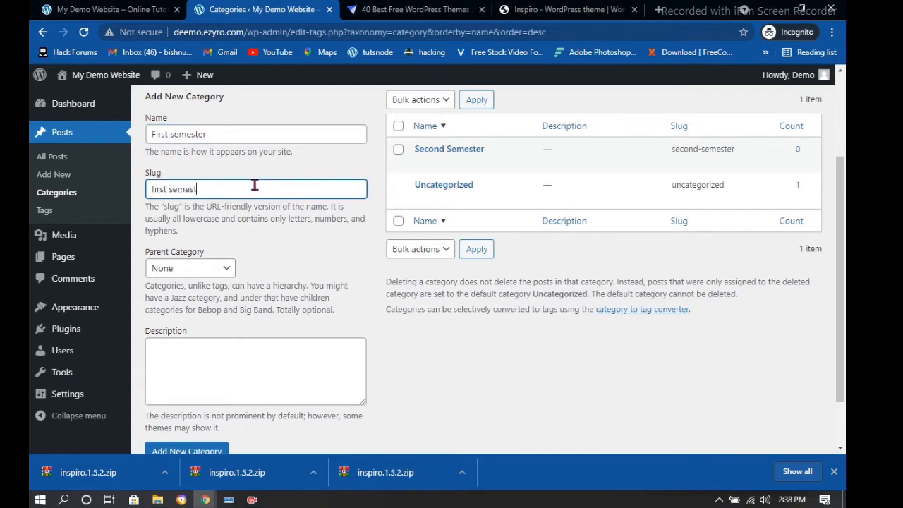
pyautogui.scroll(-1, 168, 445)
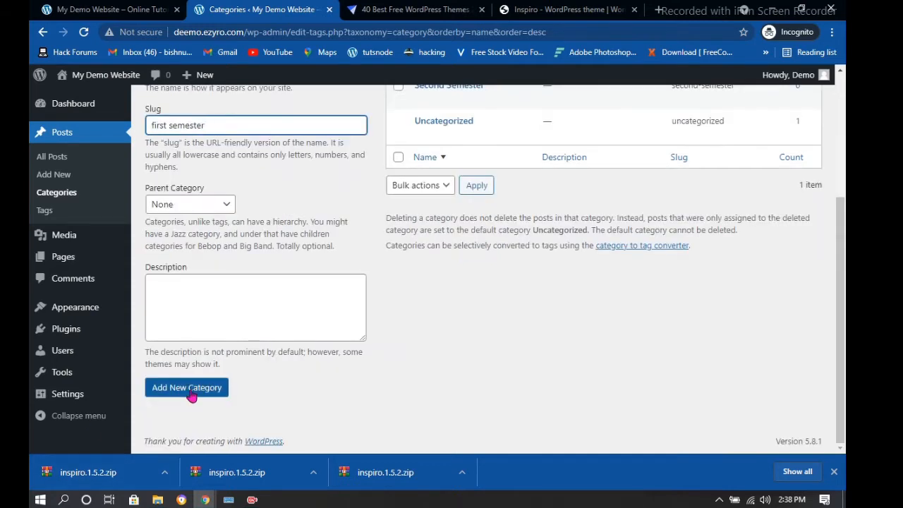
pyautogui.click(189, 391)
pyautogui.moveTo(411, 162)
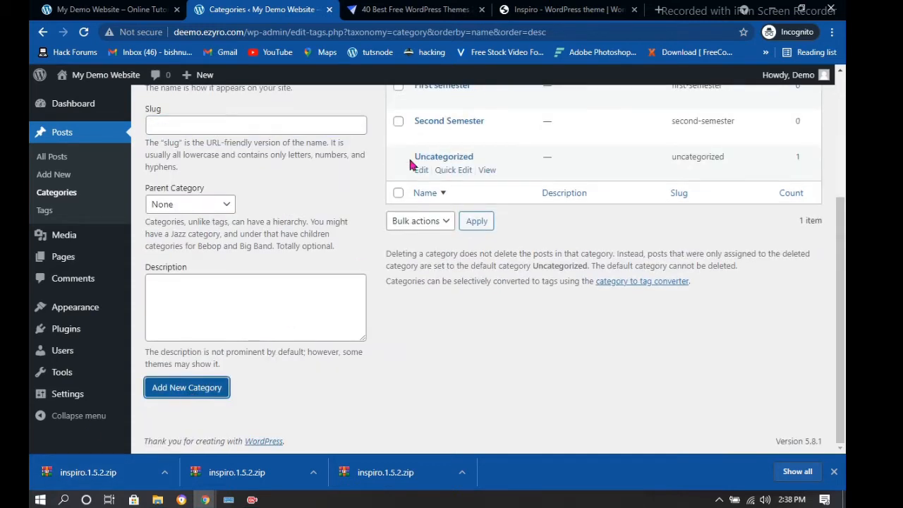
pyautogui.click(422, 171)
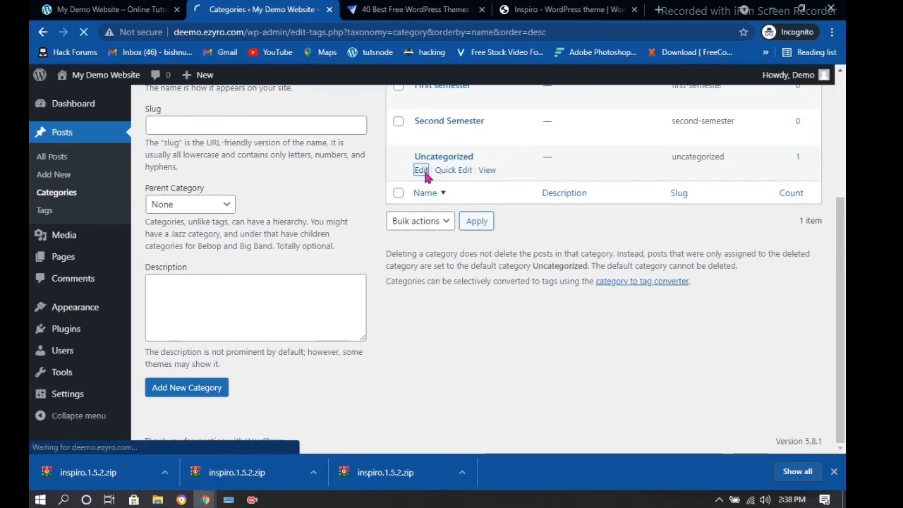
# Go back to the category list and reload it
pyautogui.scroll(-2, 414, 257)
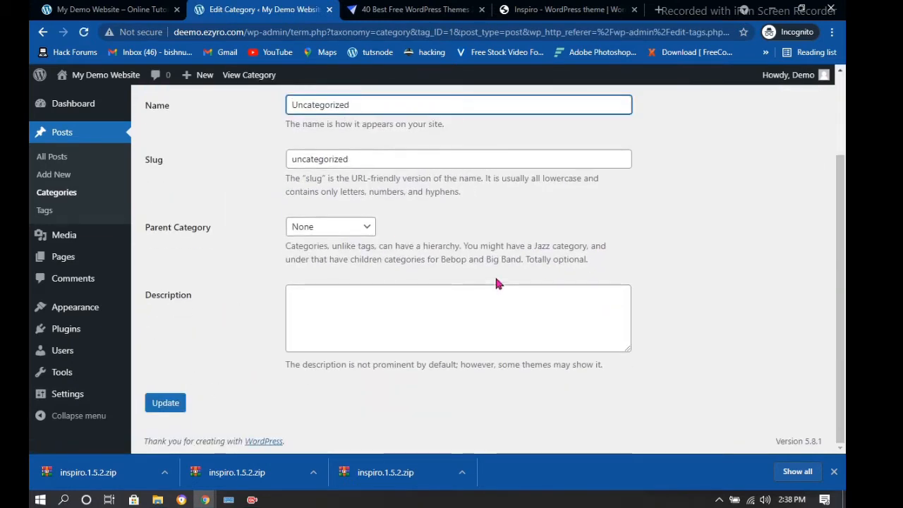
pyautogui.scroll(2, 236, 193)
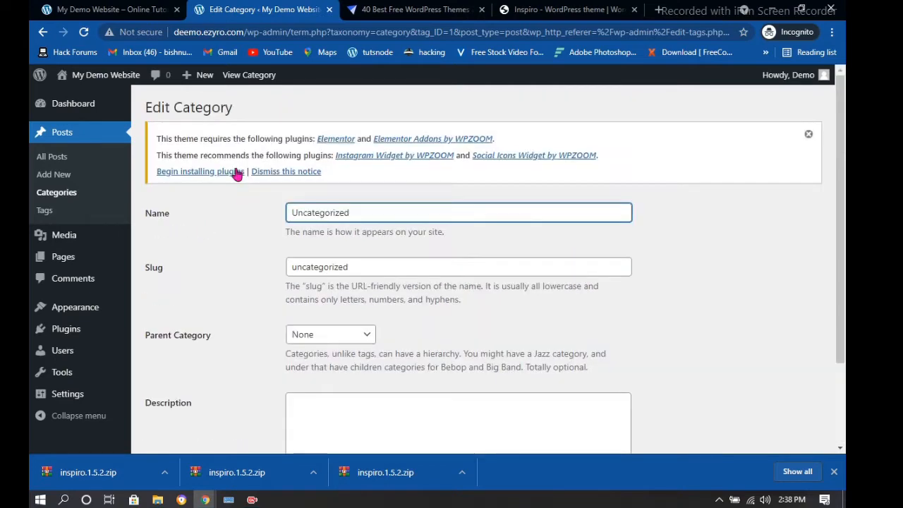
pyautogui.click(43, 32)
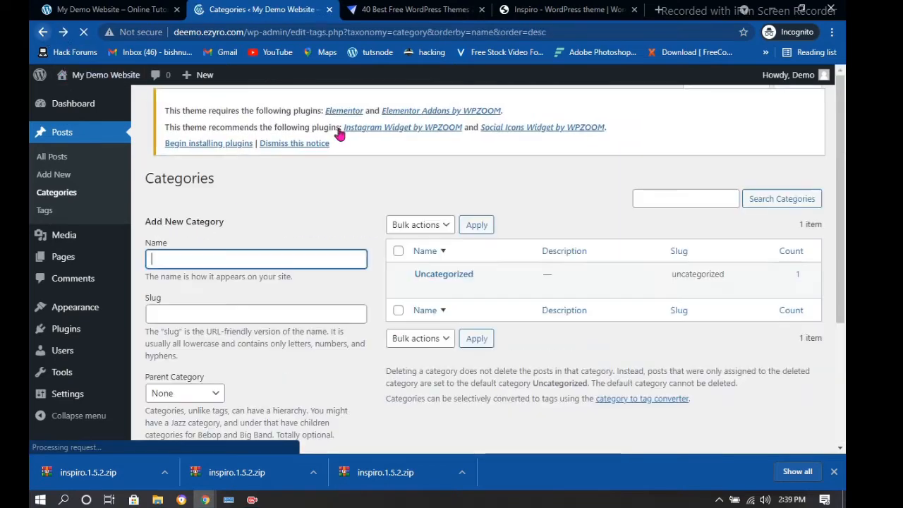
pyautogui.scroll(-2, 258, 115)
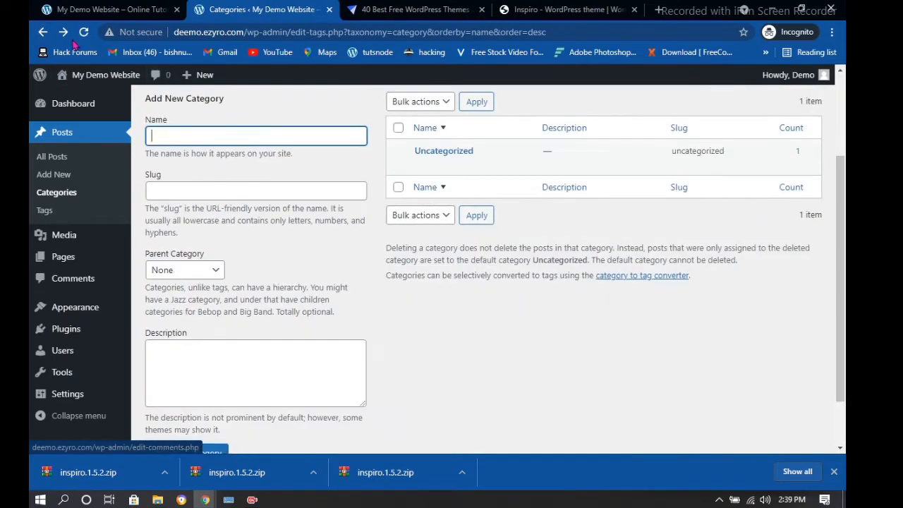
pyautogui.click(83, 32)
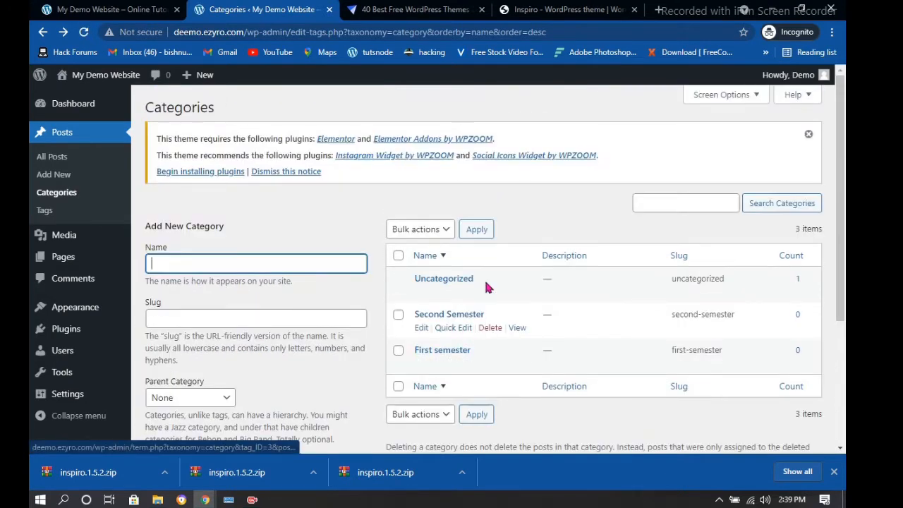
# Open Quick Edit on Uncategorized, cancel it, and check the bulk actions without applying any
pyautogui.click(460, 292)
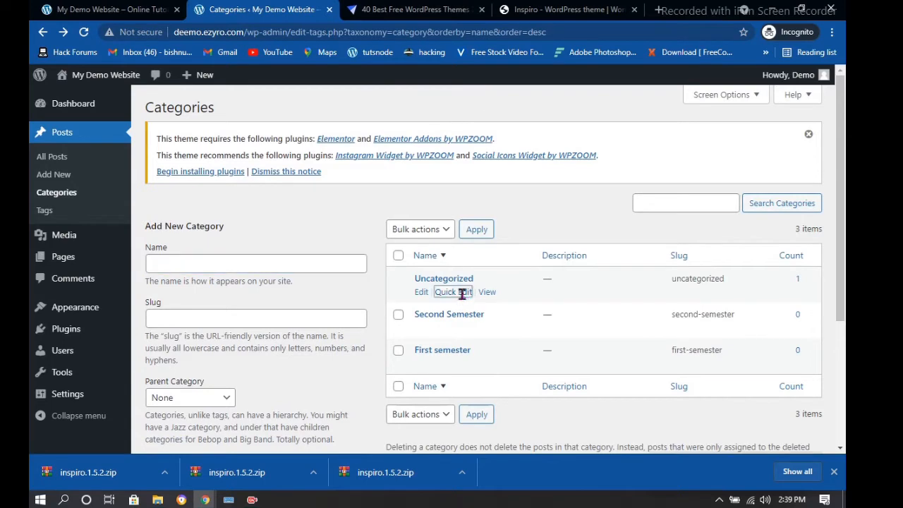
pyautogui.scroll(-2, 671, 332)
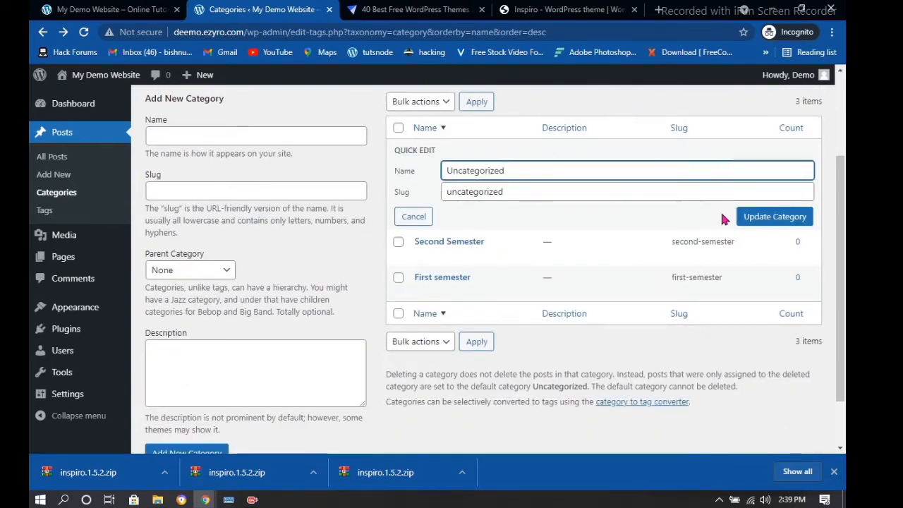
pyautogui.click(416, 218)
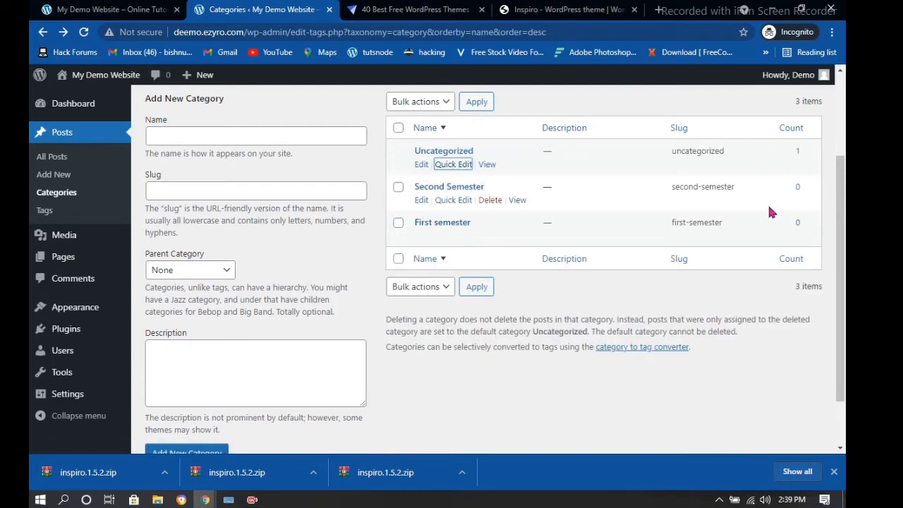
pyautogui.click(426, 289)
pyautogui.click(402, 369)
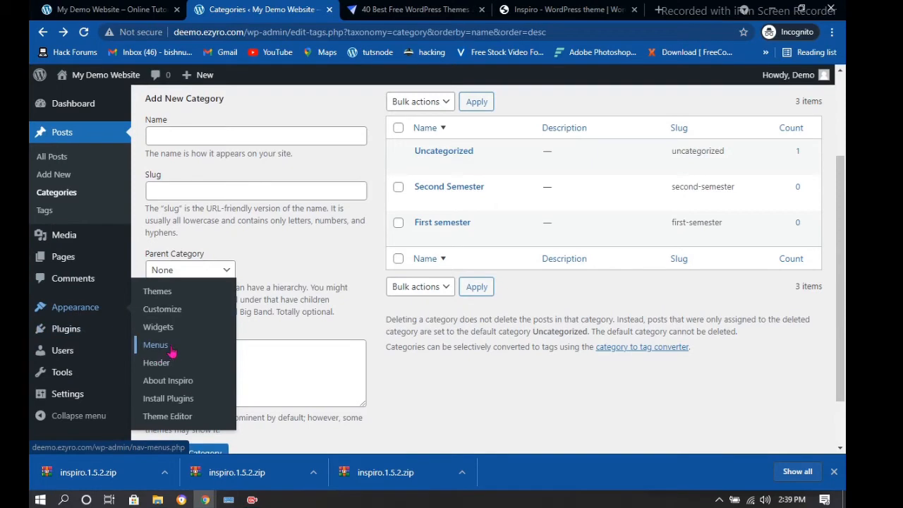
# Add the First semester and Second Semester categories to Menu 1
pyautogui.click(169, 347)
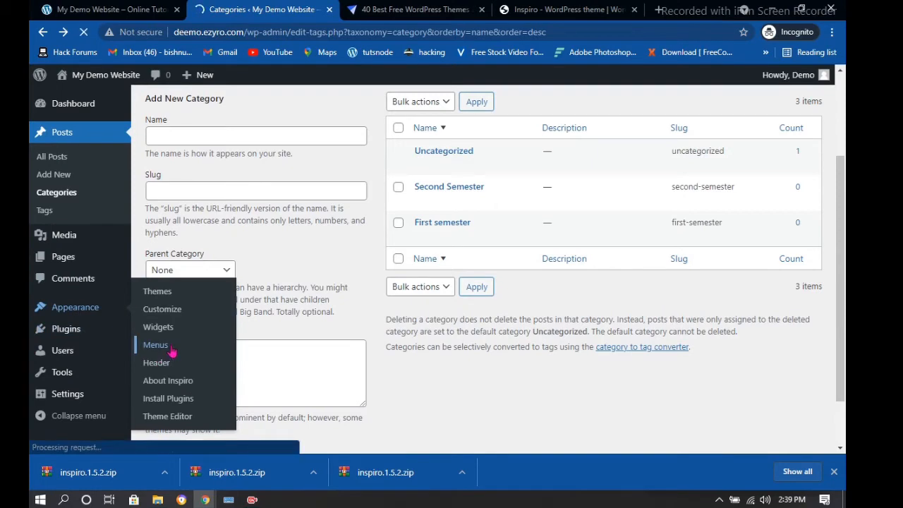
pyautogui.scroll(-4, 503, 288)
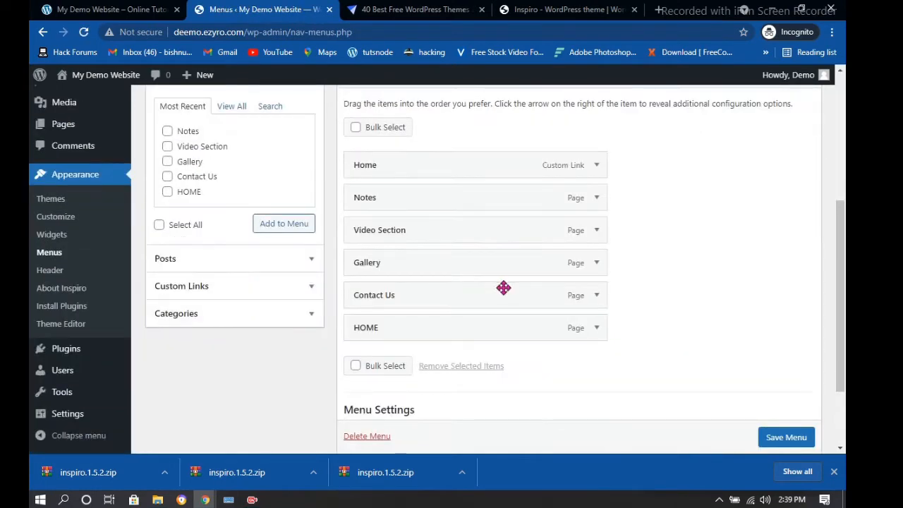
pyautogui.click(308, 314)
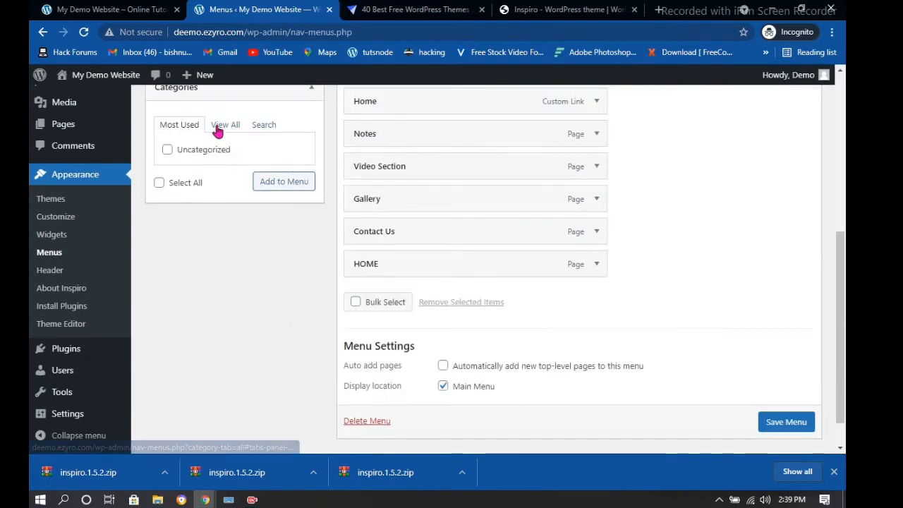
pyautogui.click(224, 125)
pyautogui.click(167, 165)
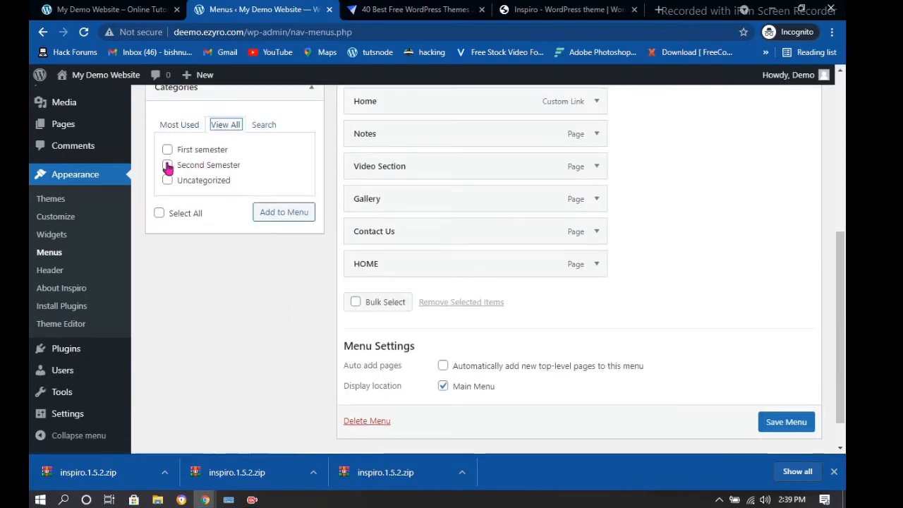
pyautogui.click(168, 150)
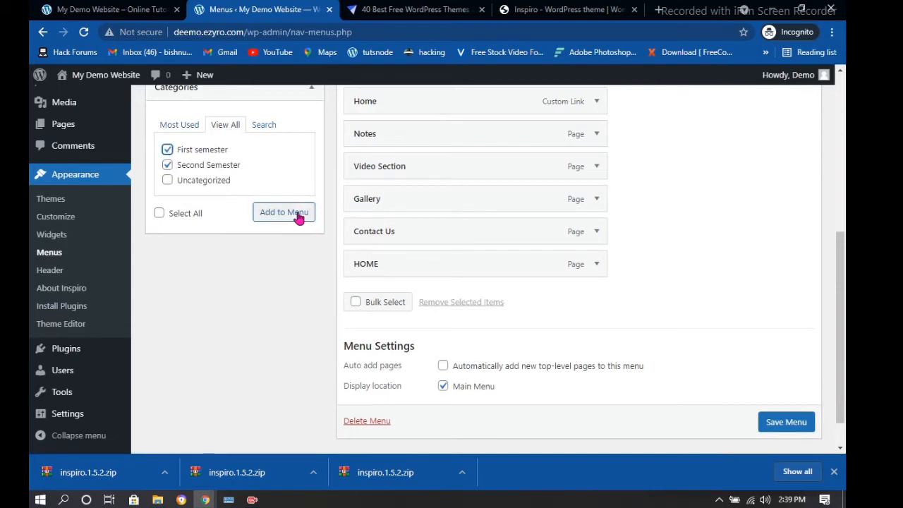
pyautogui.click(296, 216)
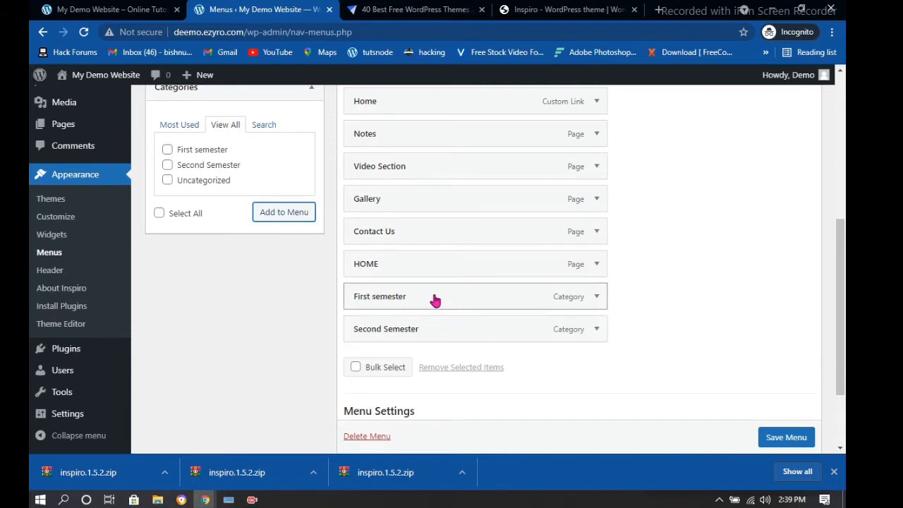
# Nest First semester and Second Semester as sub-items under Notes and save the menu
pyautogui.moveTo(434, 298); pyautogui.dragTo(457, 168)
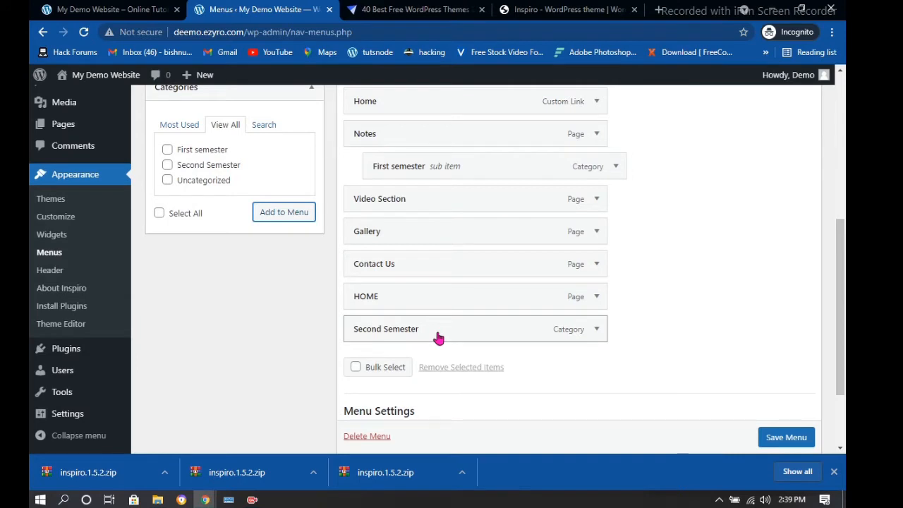
pyautogui.moveTo(438, 338); pyautogui.dragTo(458, 204)
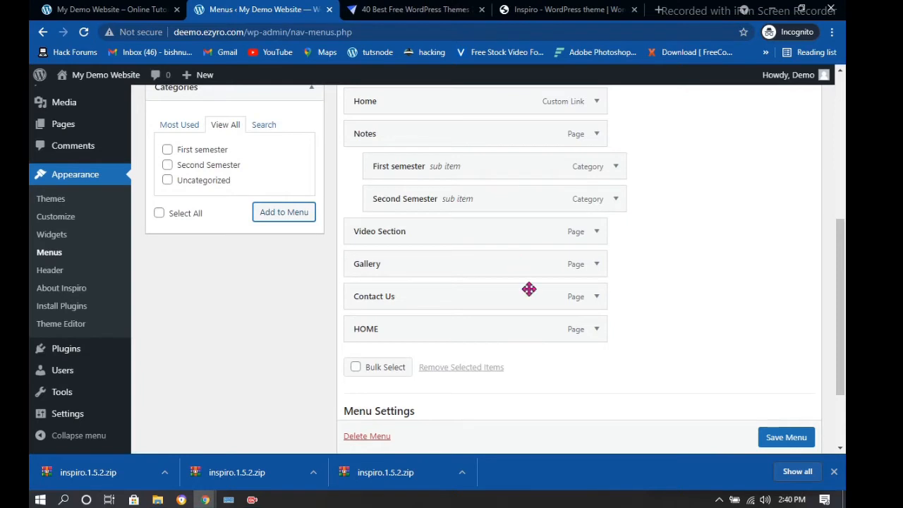
pyautogui.scroll(-1, 779, 440)
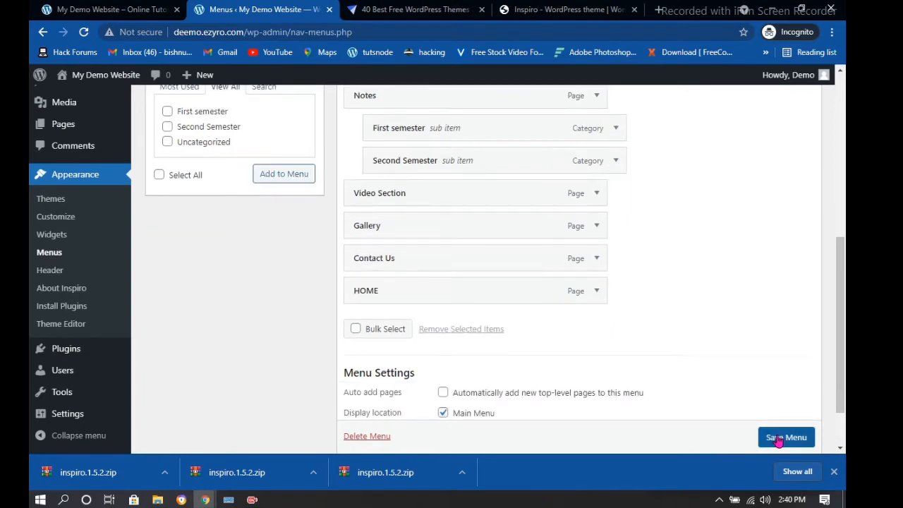
pyautogui.click(779, 437)
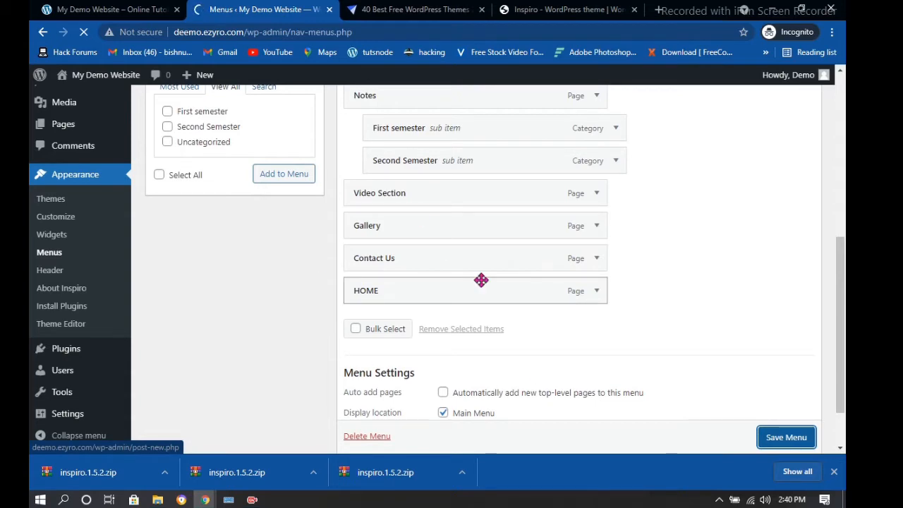
pyautogui.click(103, 10)
pyautogui.click(85, 33)
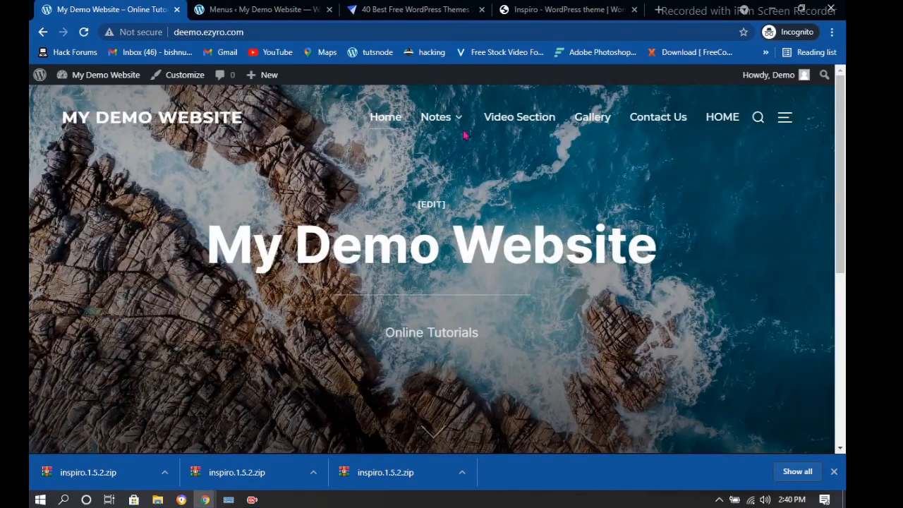
pyautogui.moveTo(453, 117)
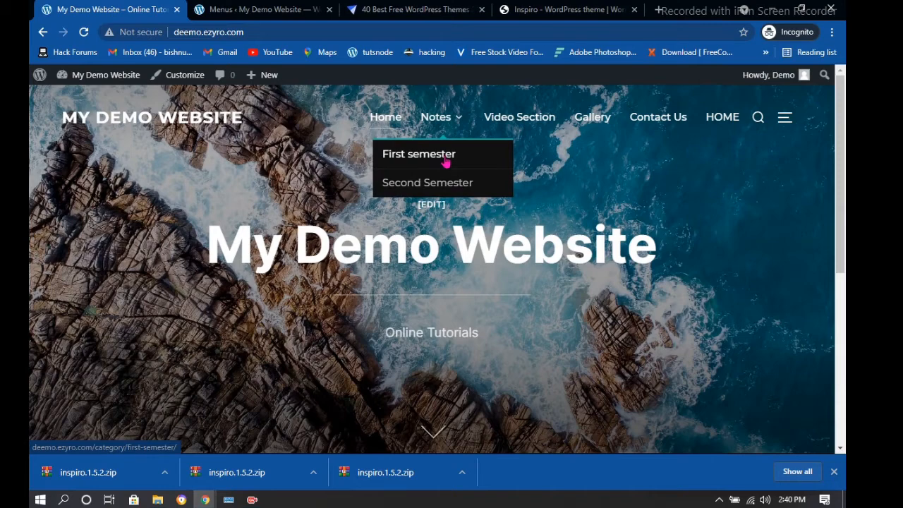
pyautogui.click(261, 9)
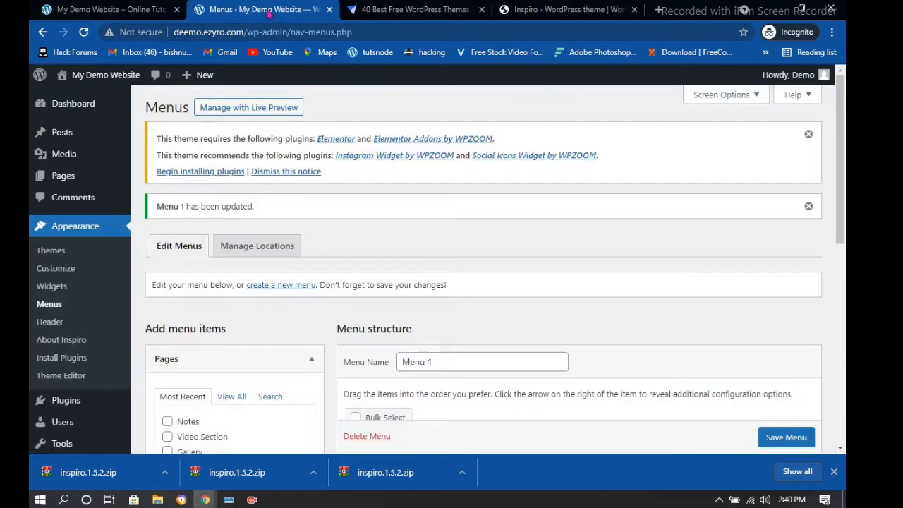
pyautogui.moveTo(62, 134)
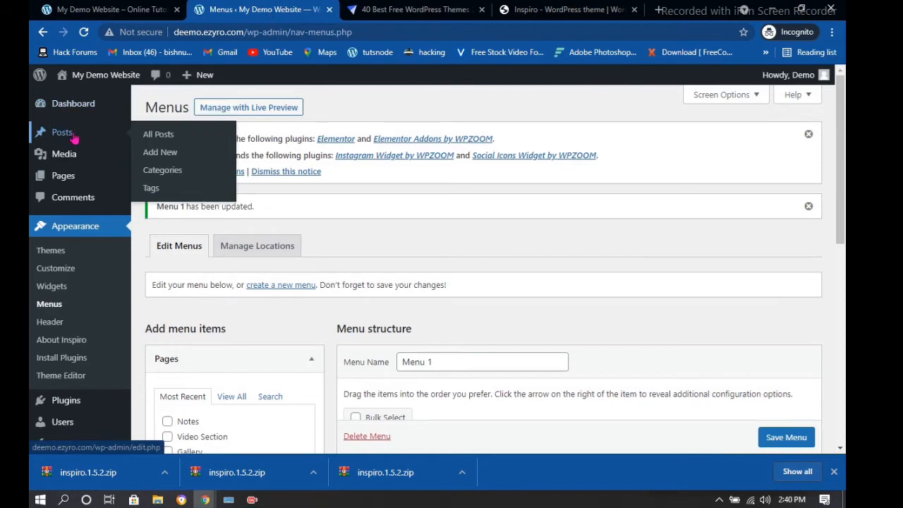
# Publish a new post titled 'Computer Science' and return to the posts list
pyautogui.click(171, 156)
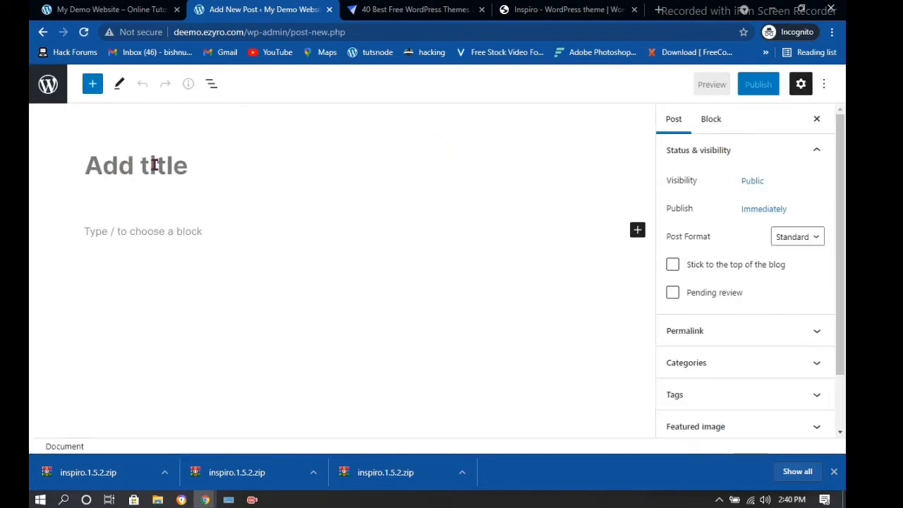
pyautogui.write('P')
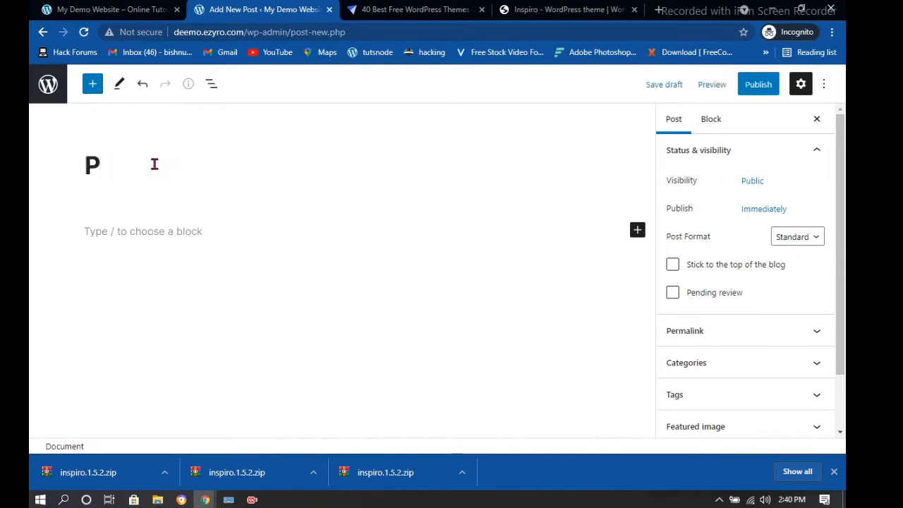
pyautogui.press('BackSpace')
pyautogui.write('Com')
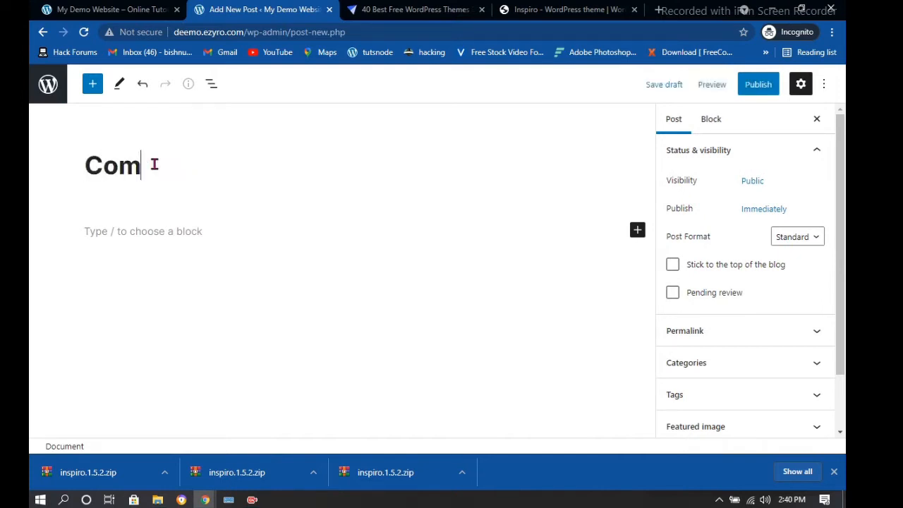
pyautogui.write('puter Science')
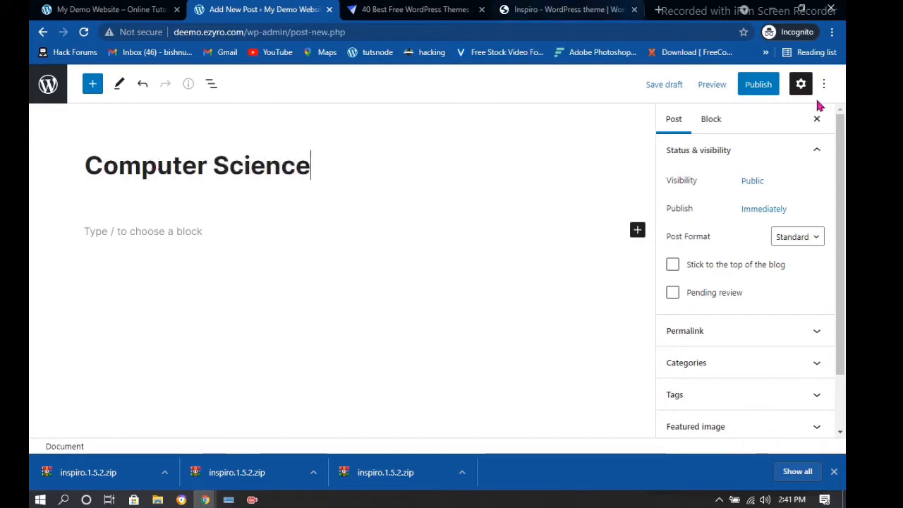
pyautogui.click(758, 85)
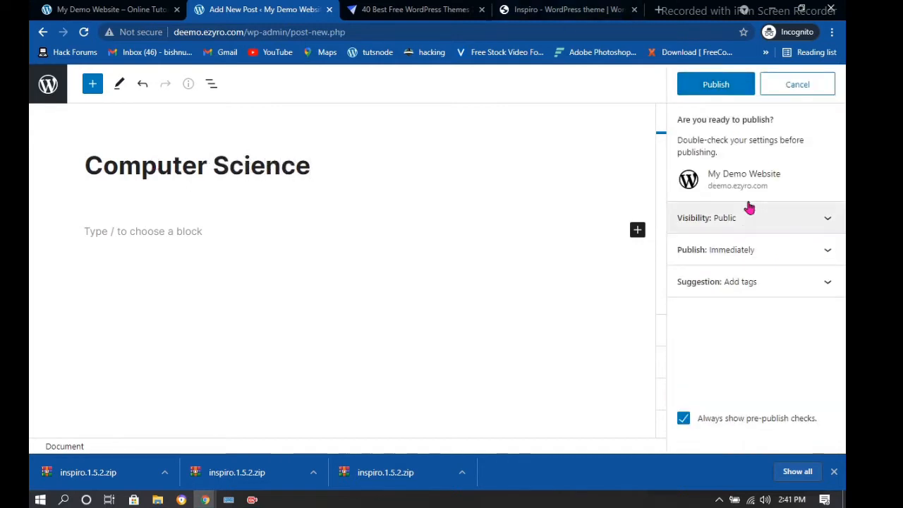
pyautogui.click(736, 85)
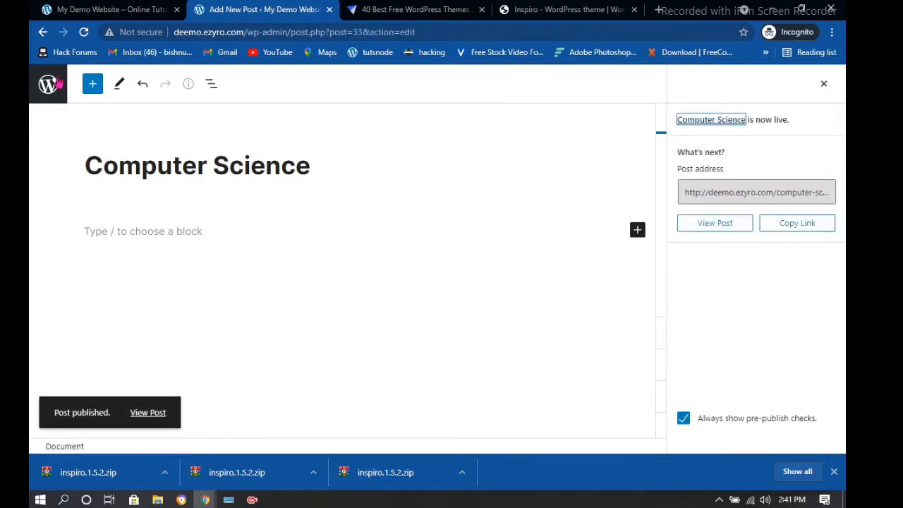
pyautogui.click(43, 31)
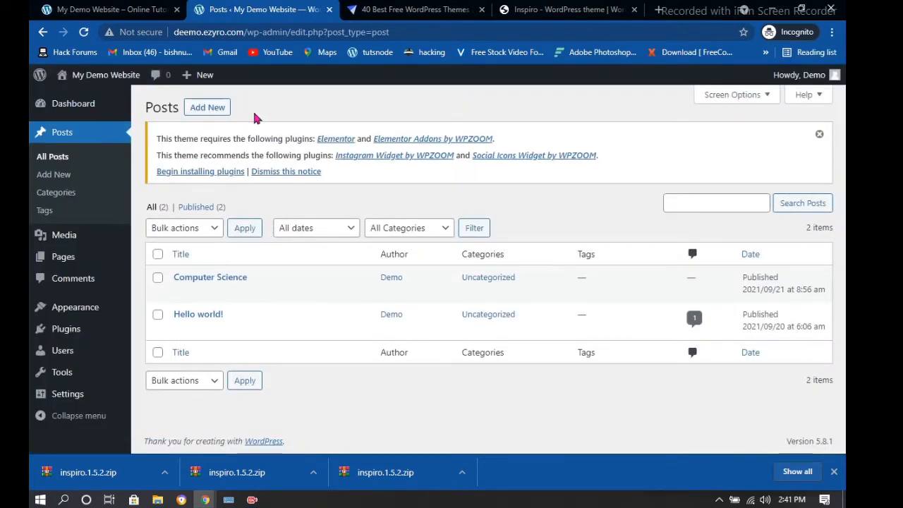
pyautogui.click(212, 108)
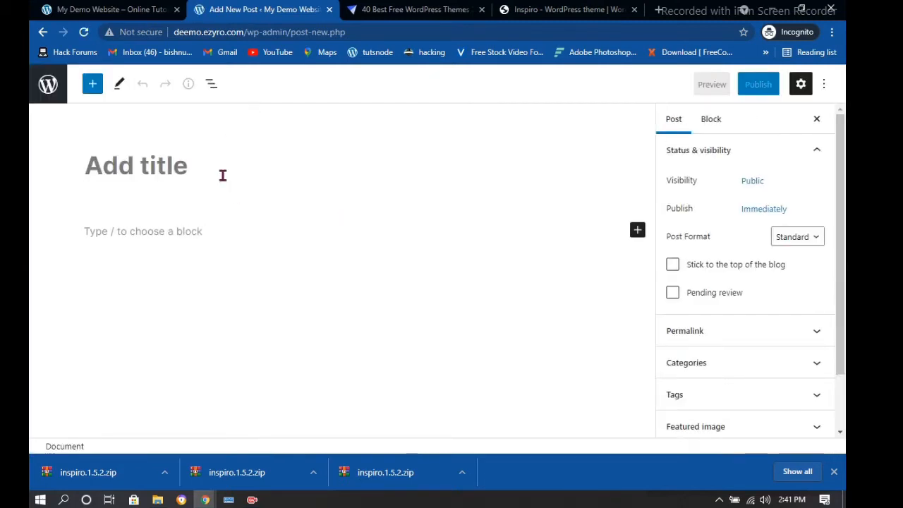
# Publish a post titled 'English'
pyautogui.write('Englisj')
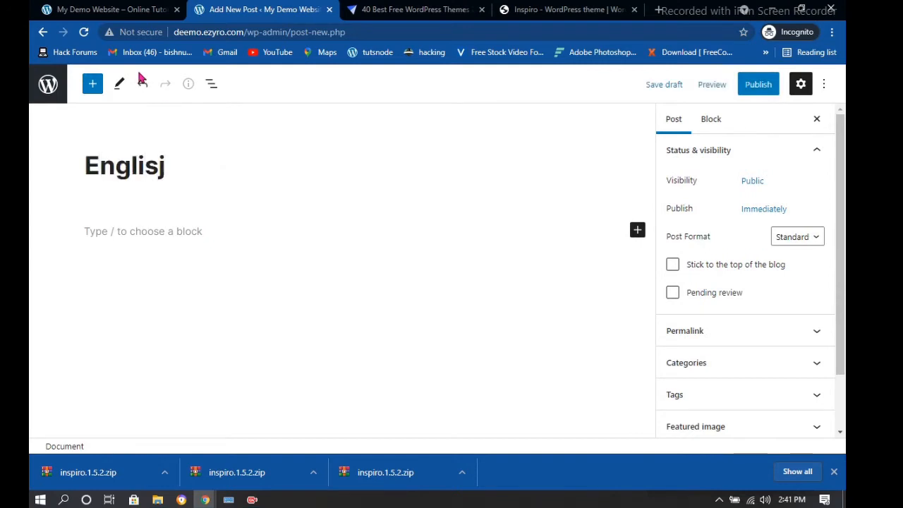
pyautogui.press('BackSpace')
pyautogui.write('h')
pyautogui.click(761, 85)
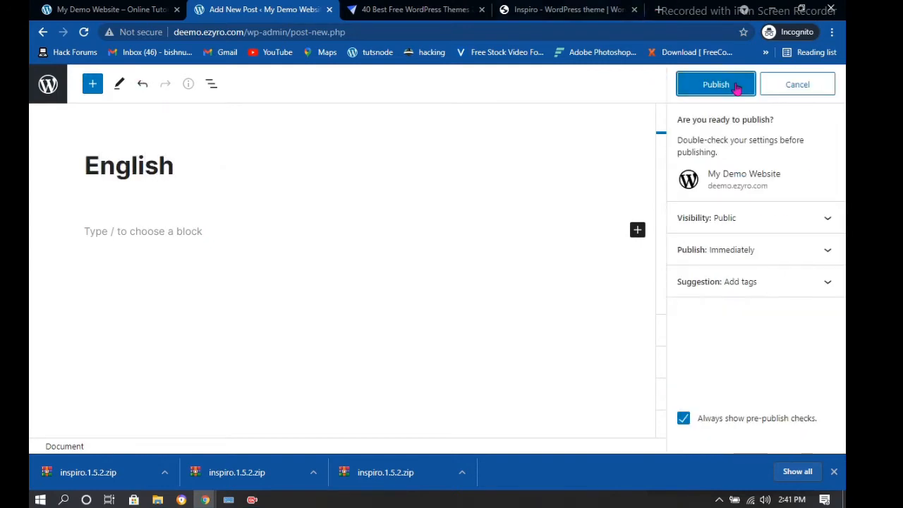
pyautogui.click(716, 85)
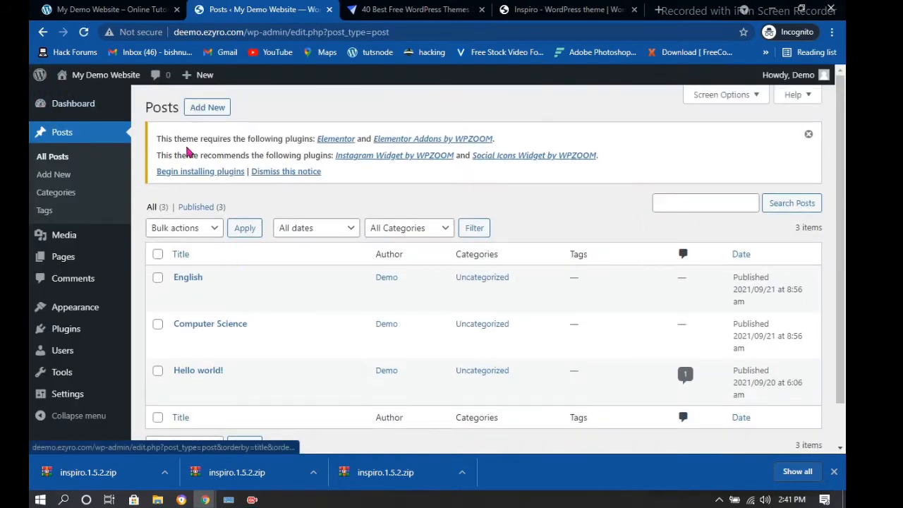
# Publish a new post titled 'Java'
pyautogui.click(208, 108)
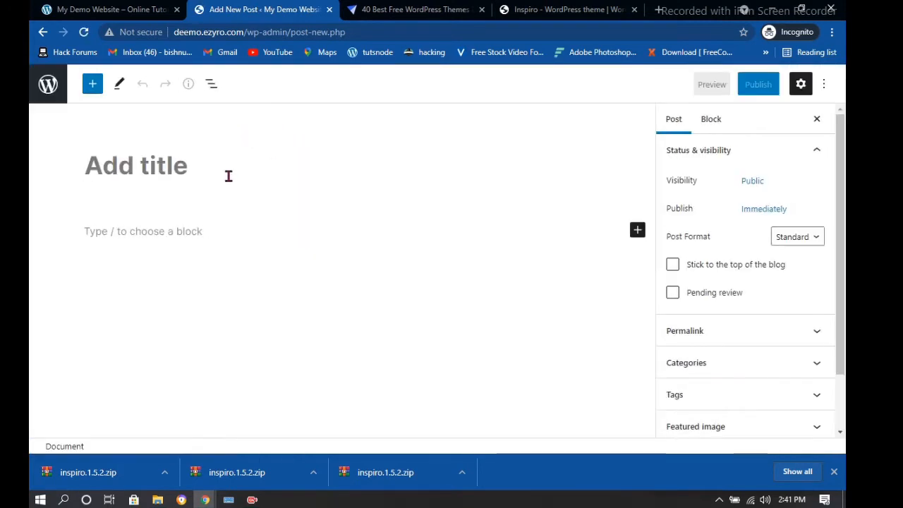
pyautogui.write('Java')
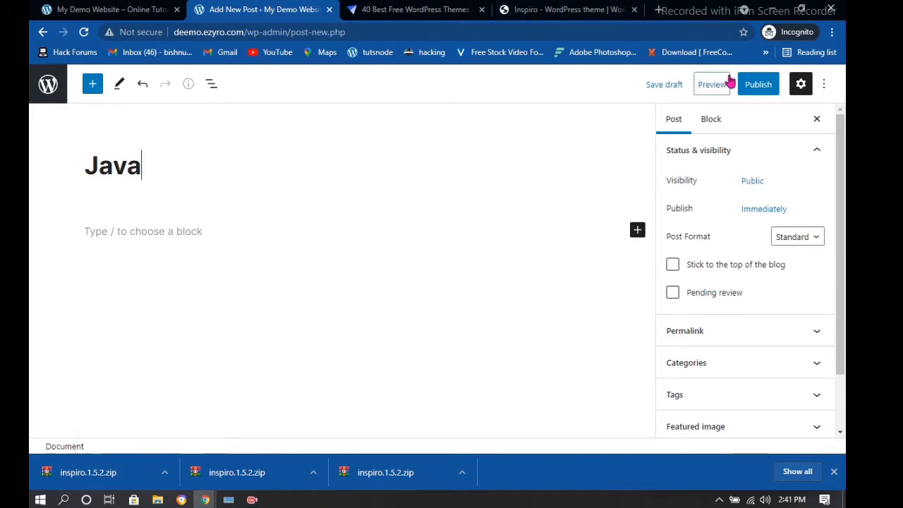
pyautogui.click(758, 85)
pyautogui.click(716, 84)
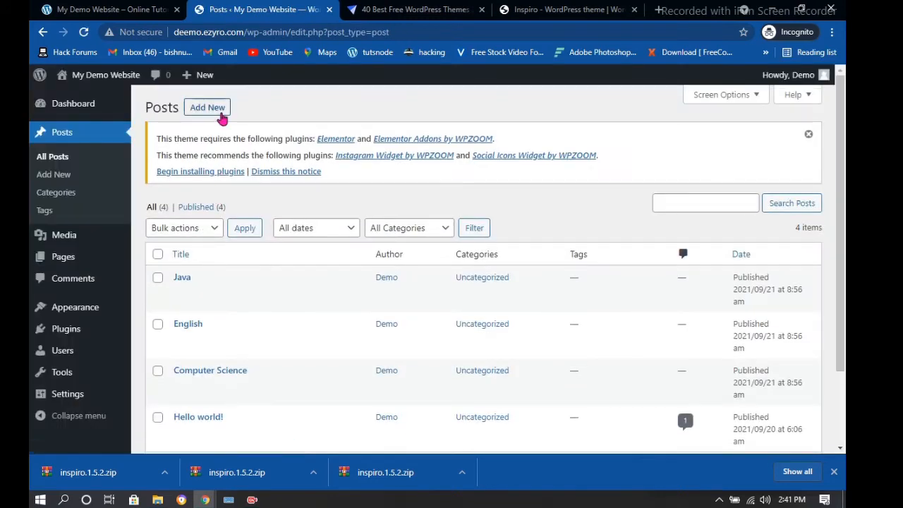
# Publish a new post titled 'C Programming' and leave the editor
pyautogui.click(207, 107)
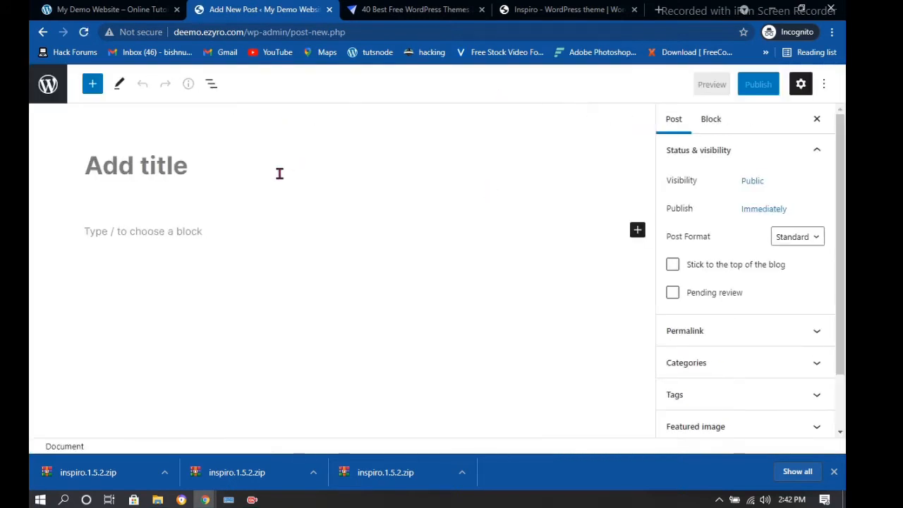
pyautogui.write('C Pro')
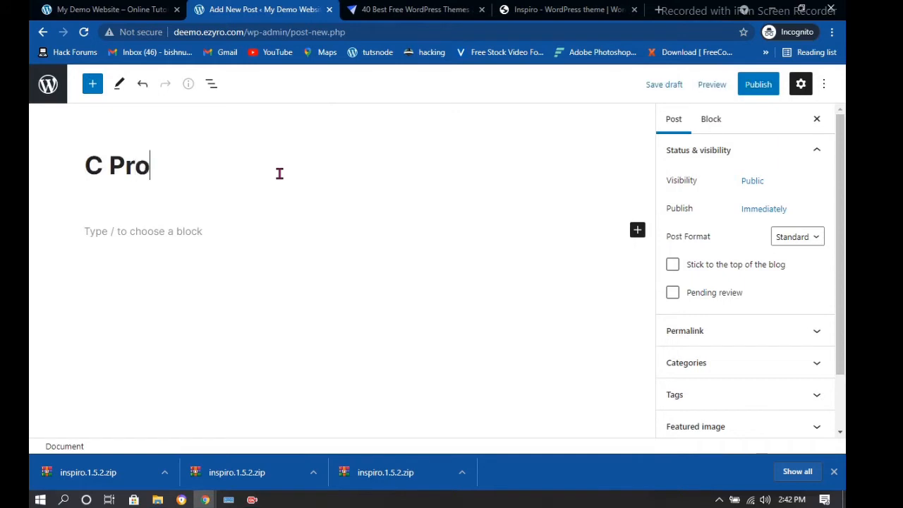
pyautogui.write('grammmig')
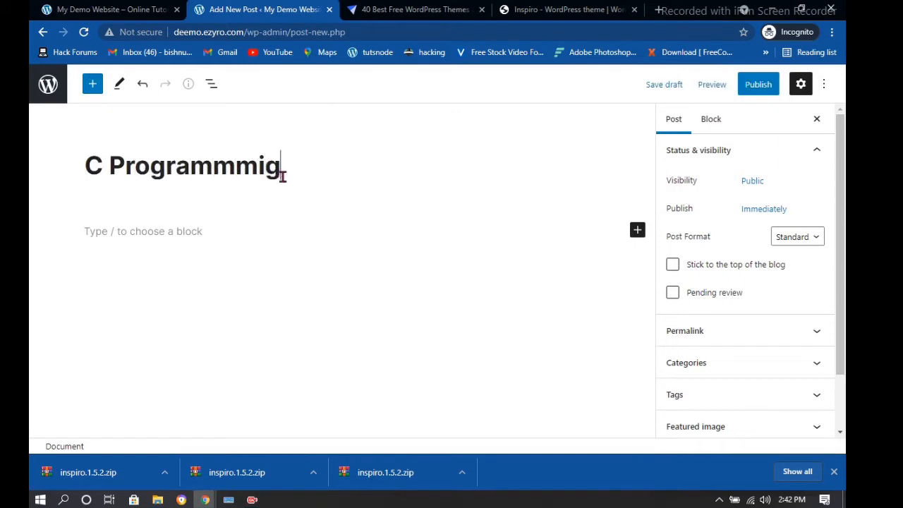
pyautogui.press('BackSpace')
pyautogui.press('BackSpace')
pyautogui.press('BackSpace')
pyautogui.write('ing')
pyautogui.click(765, 87)
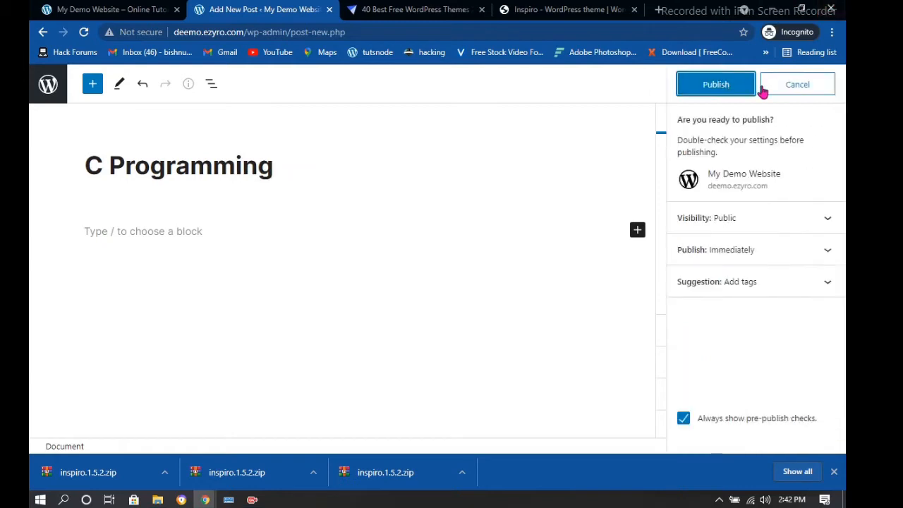
pyautogui.click(683, 86)
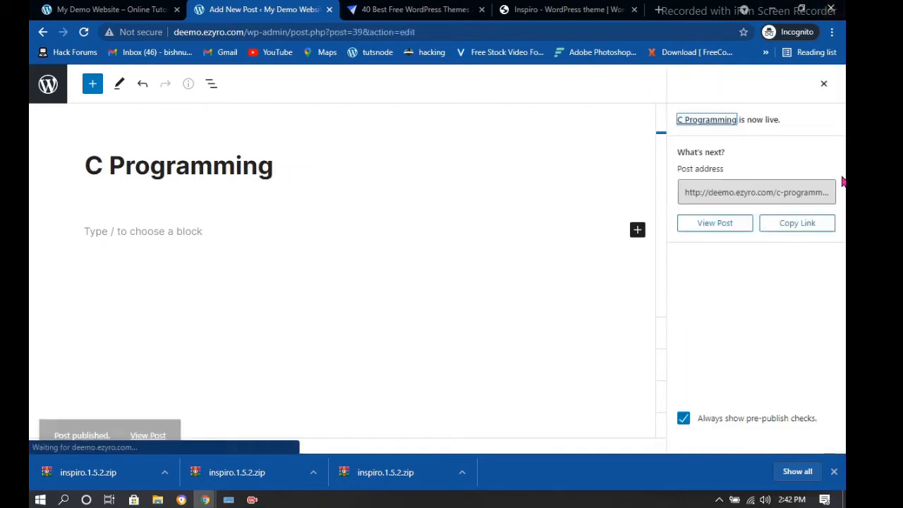
pyautogui.click(51, 84)
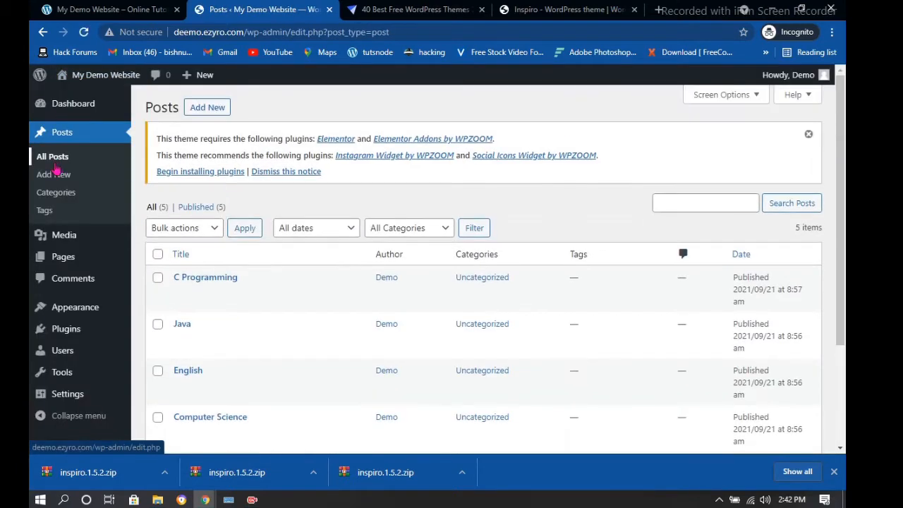
# Filter the Posts list using the Uncategorized link in the Categories column
pyautogui.scroll(-2, 236, 236)
pyautogui.scroll(-1, 310, 212)
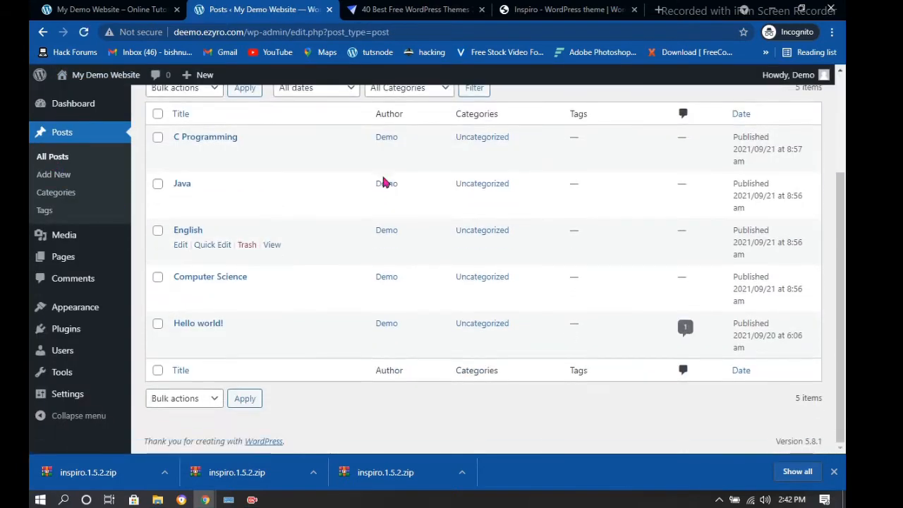
pyautogui.scroll(1, 444, 177)
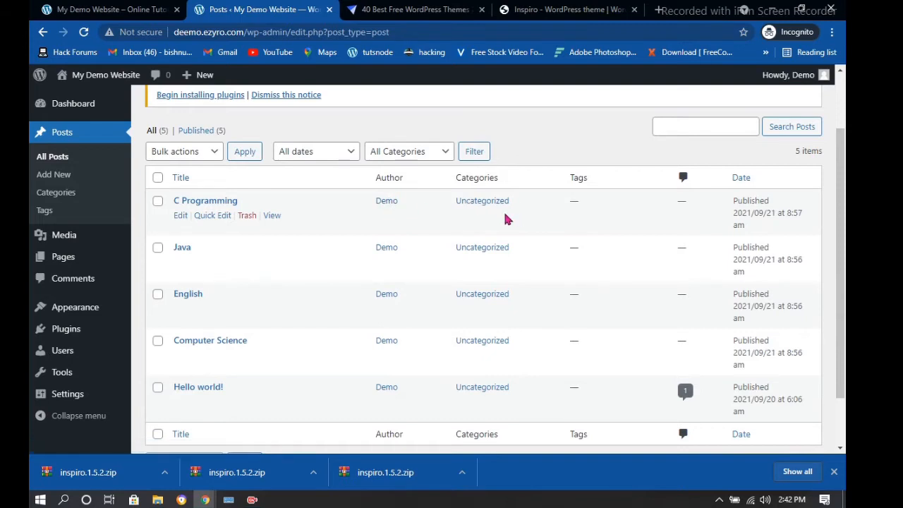
pyautogui.click(485, 203)
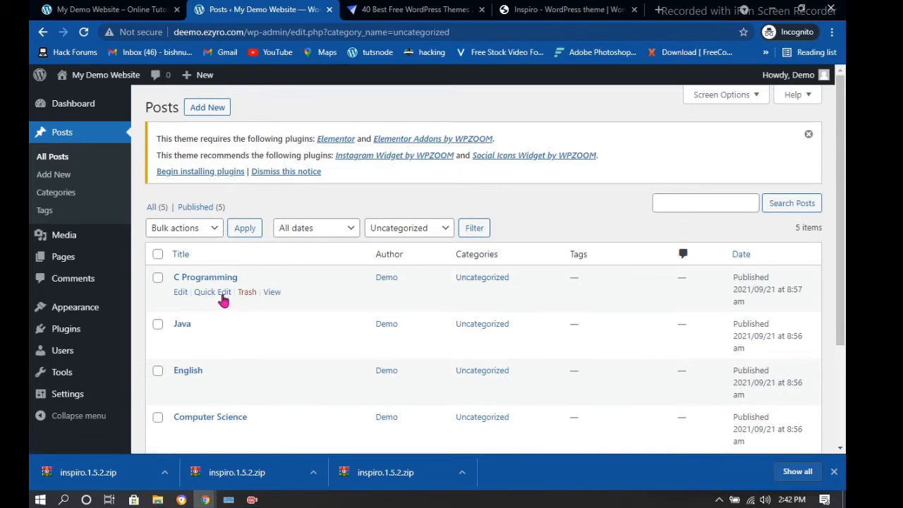
# Move C Programming and Java from Uncategorized into Second Semester via Quick Edit
pyautogui.click(213, 292)
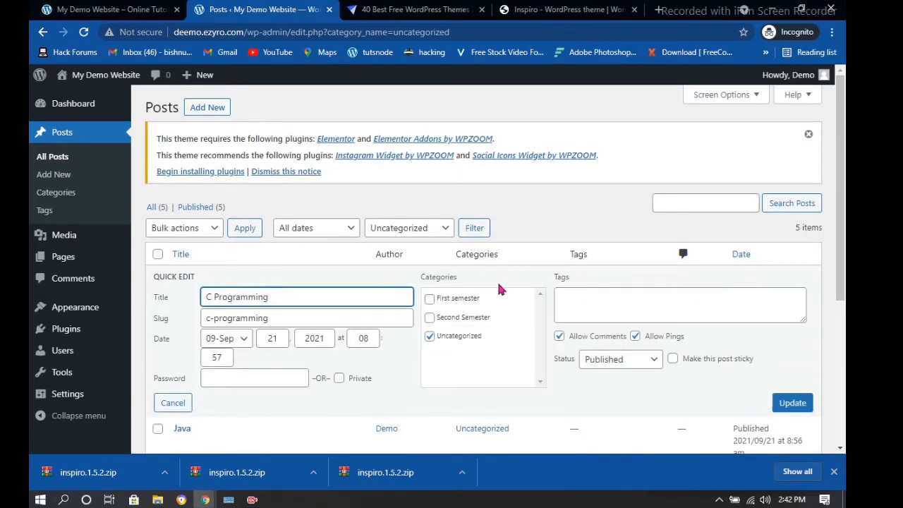
pyautogui.scroll(-2, 498, 289)
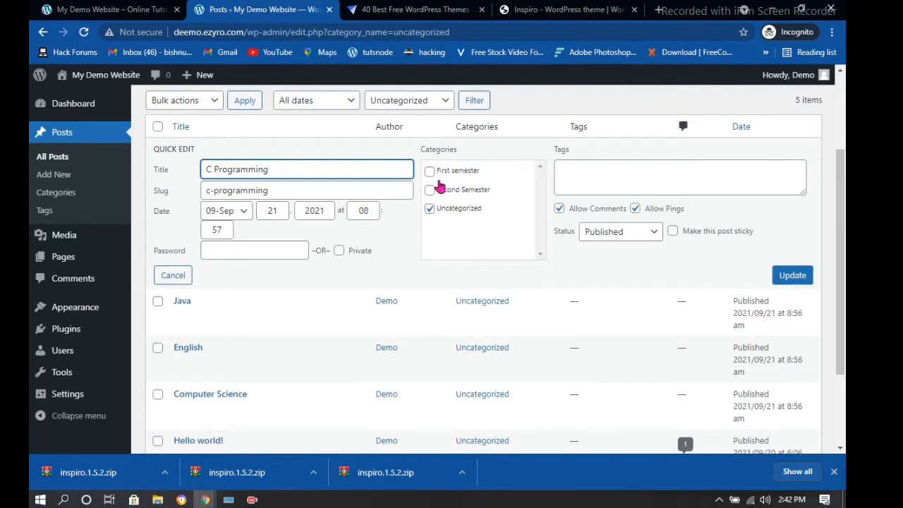
pyautogui.click(429, 191)
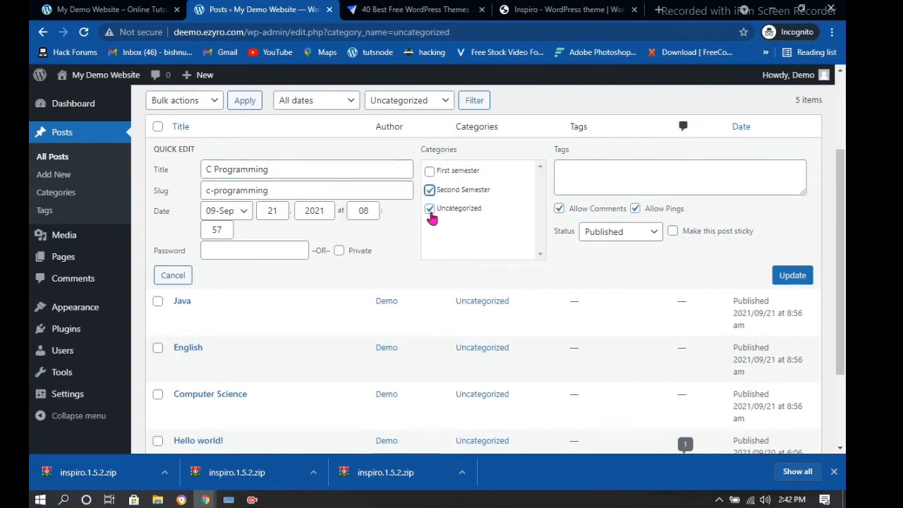
pyautogui.click(431, 212)
pyautogui.click(796, 275)
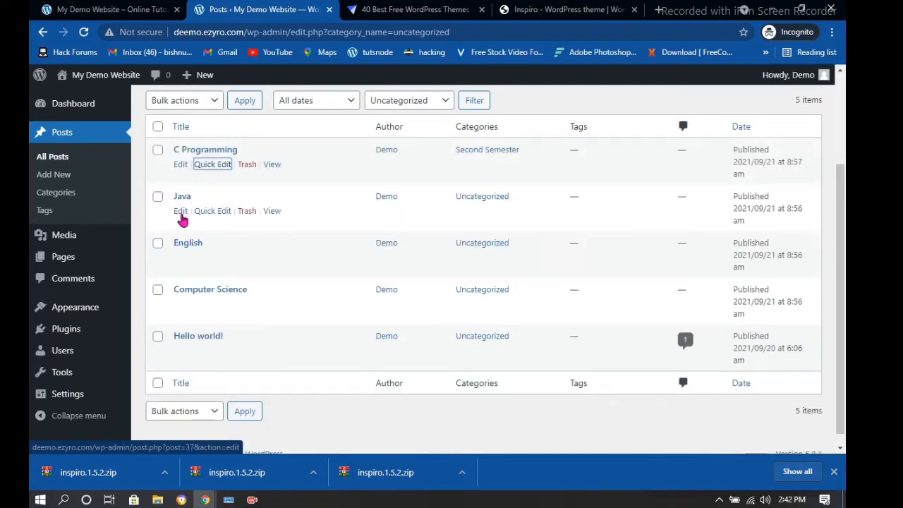
pyautogui.click(212, 212)
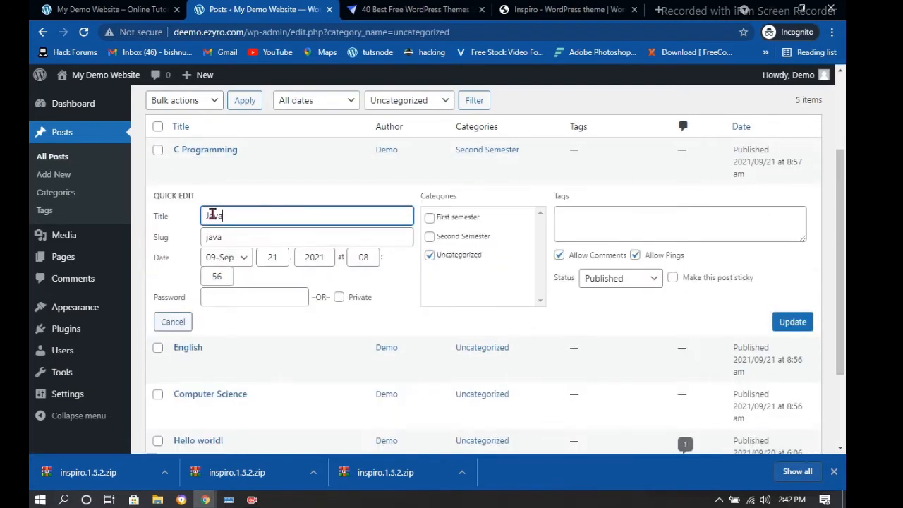
pyautogui.click(429, 255)
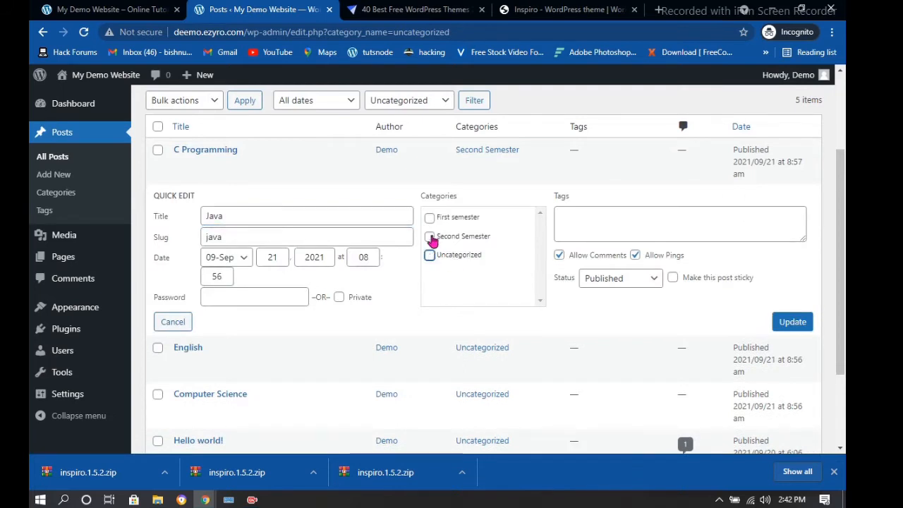
pyautogui.click(430, 237)
pyautogui.click(795, 323)
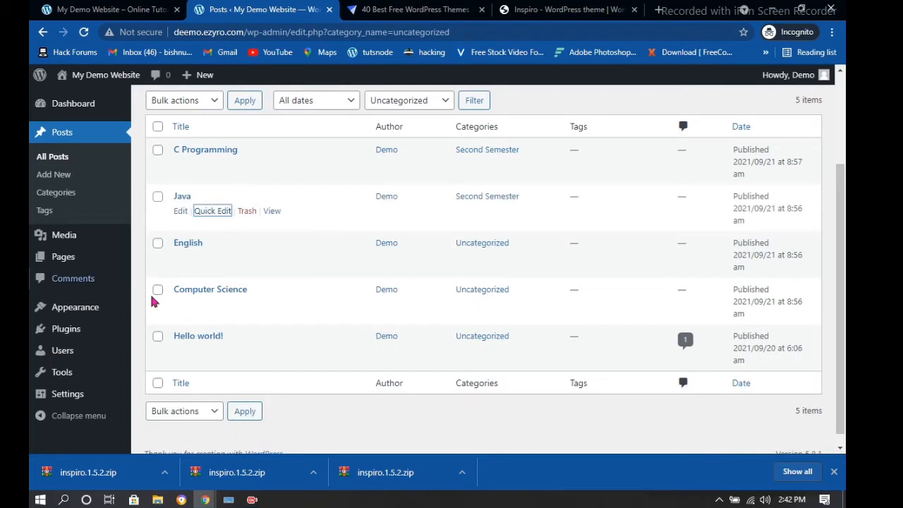
# Move English and Computer Science into the First semester category via Quick Edit
pyautogui.click(212, 258)
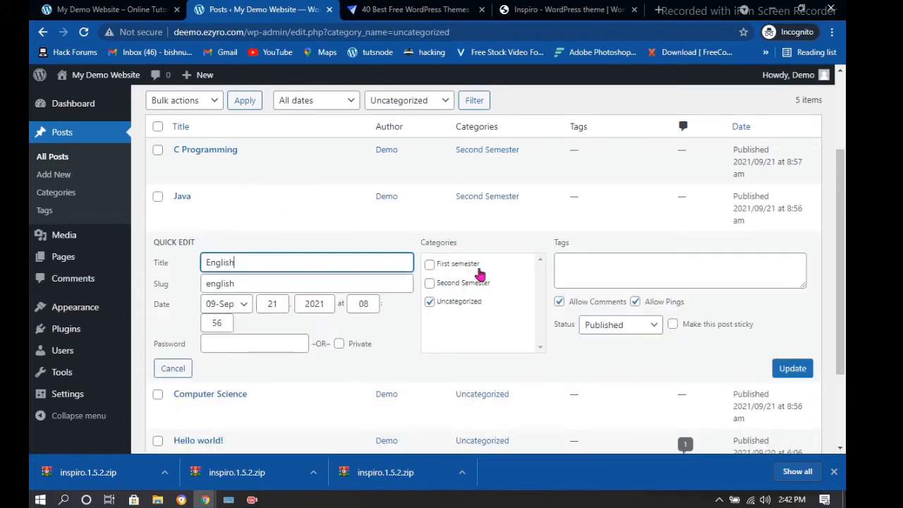
pyautogui.click(431, 265)
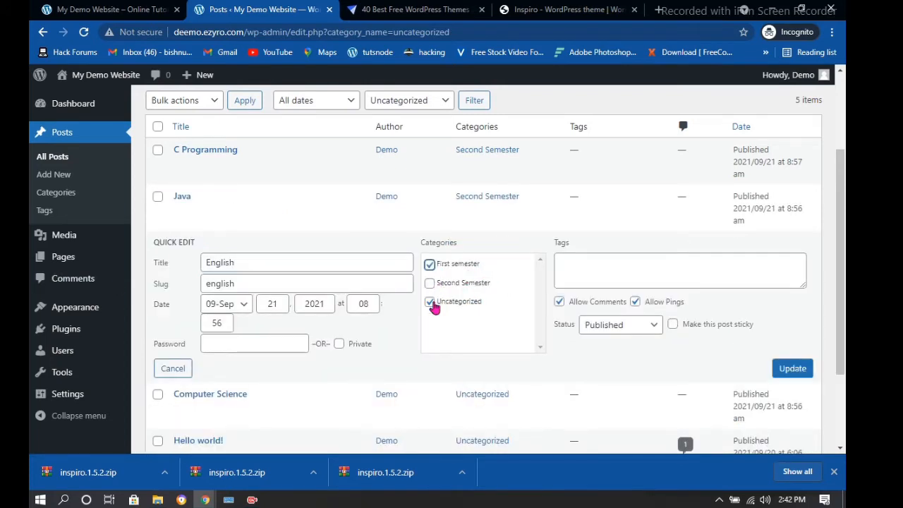
pyautogui.click(430, 302)
pyautogui.click(792, 370)
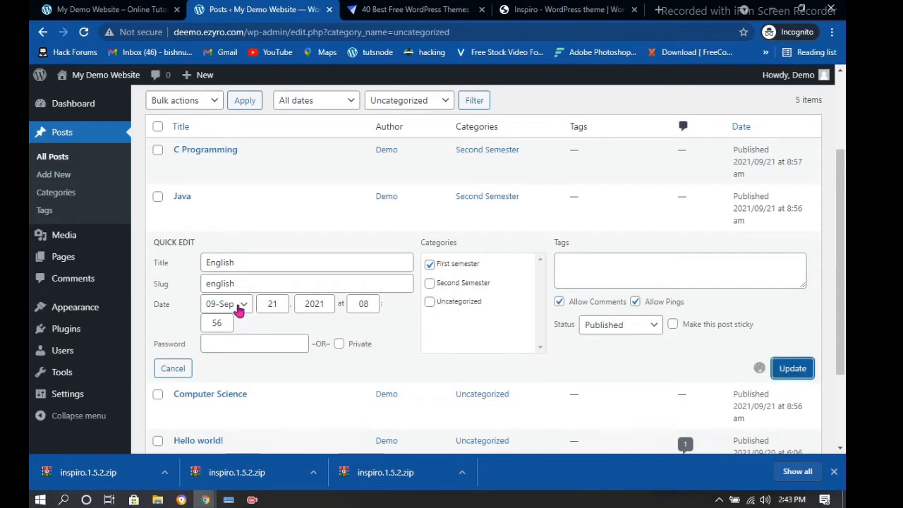
pyautogui.scroll(-2, 238, 308)
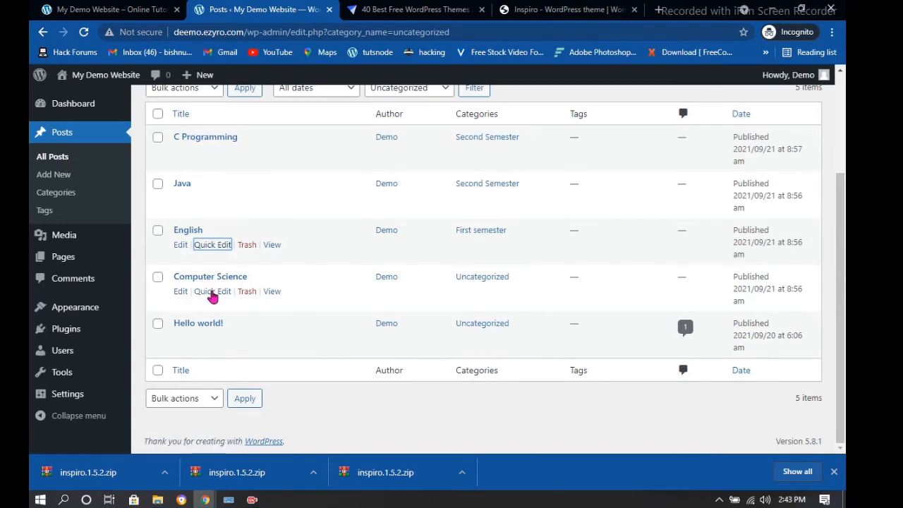
pyautogui.click(212, 291)
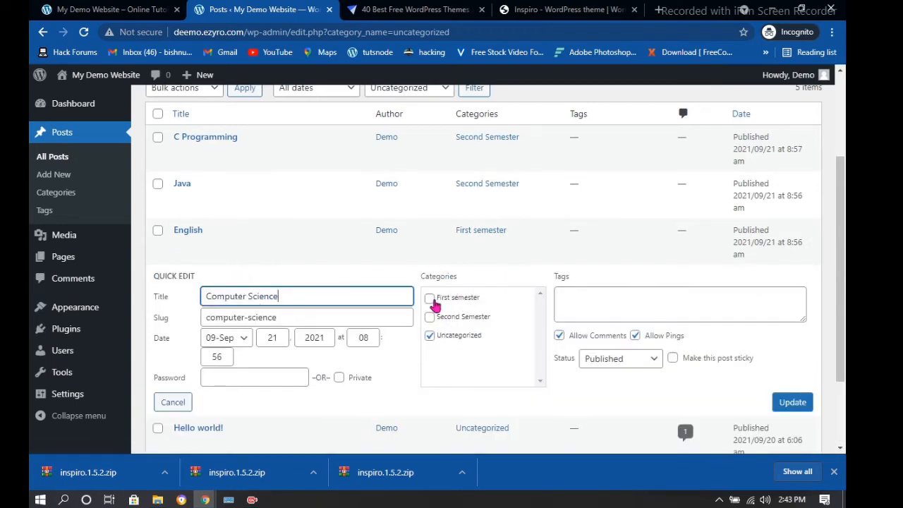
pyautogui.click(431, 301)
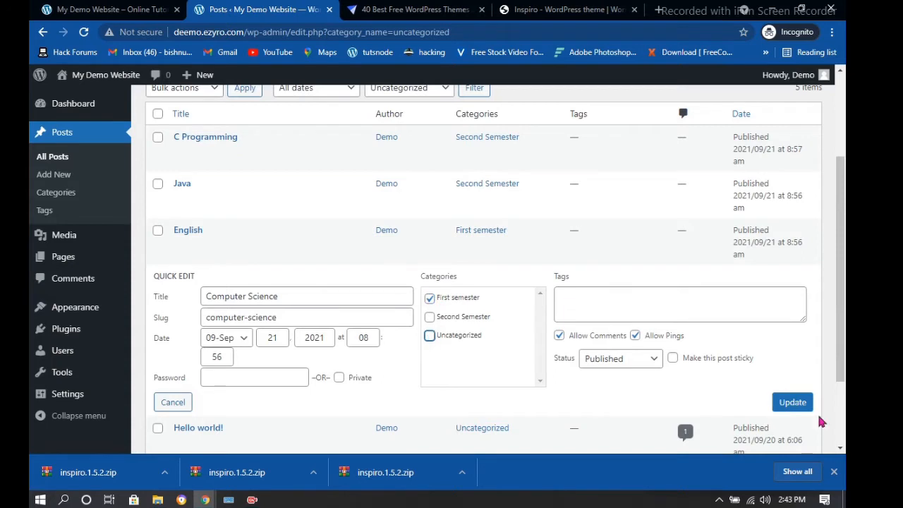
pyautogui.click(793, 403)
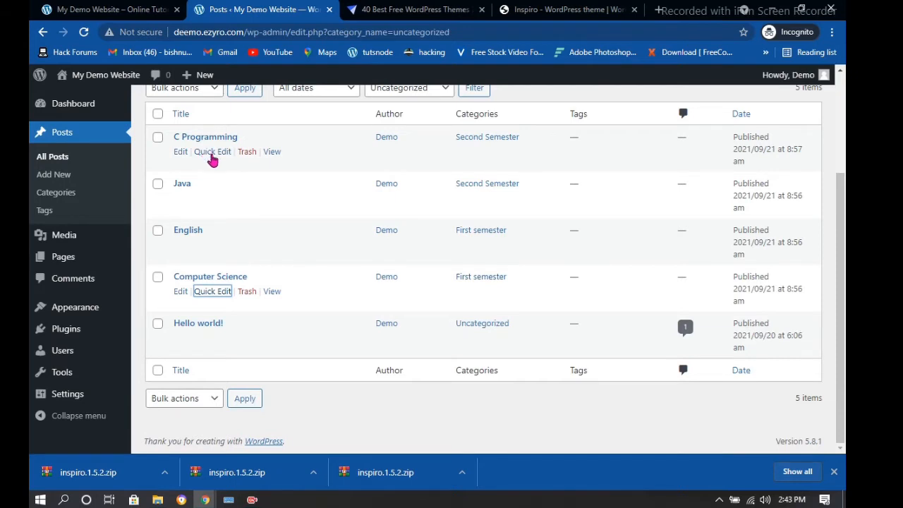
pyautogui.click(212, 152)
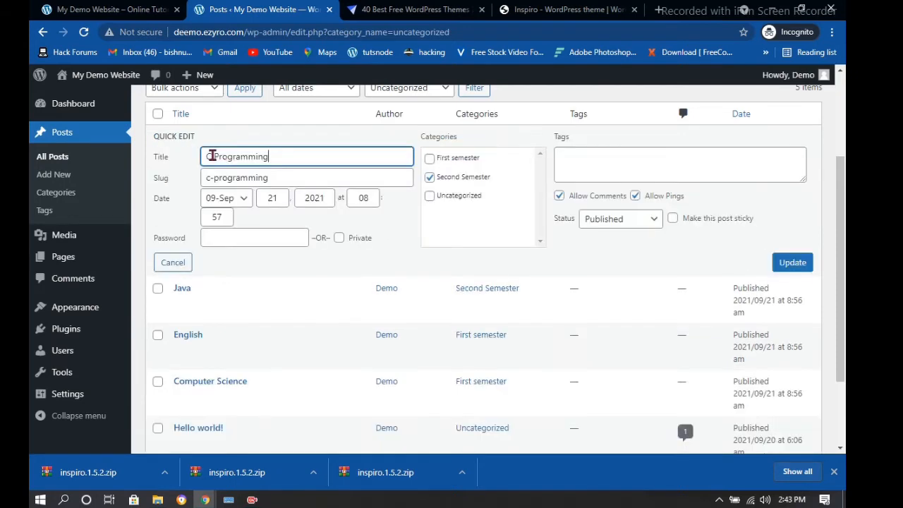
# Add a password to the C Programming post via Quick Edit and return to the live home page
pyautogui.click(244, 240)
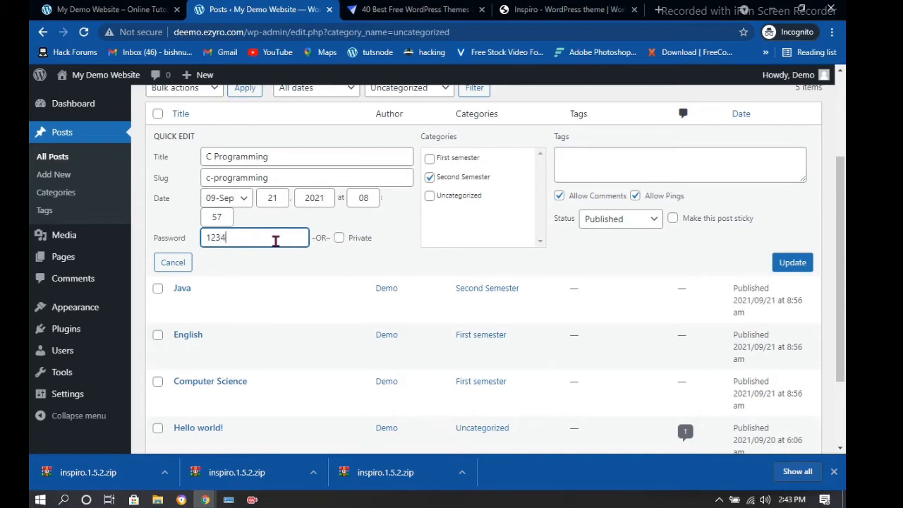
pyautogui.click(786, 268)
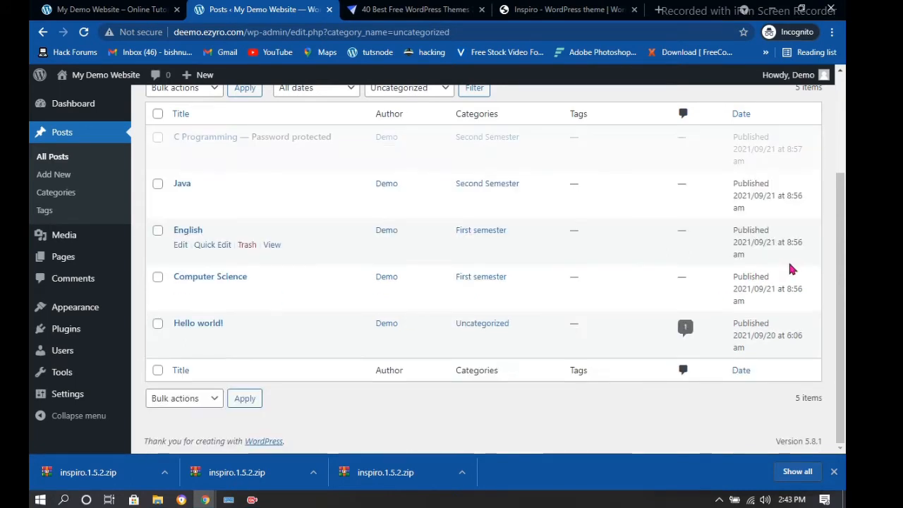
pyautogui.click(106, 10)
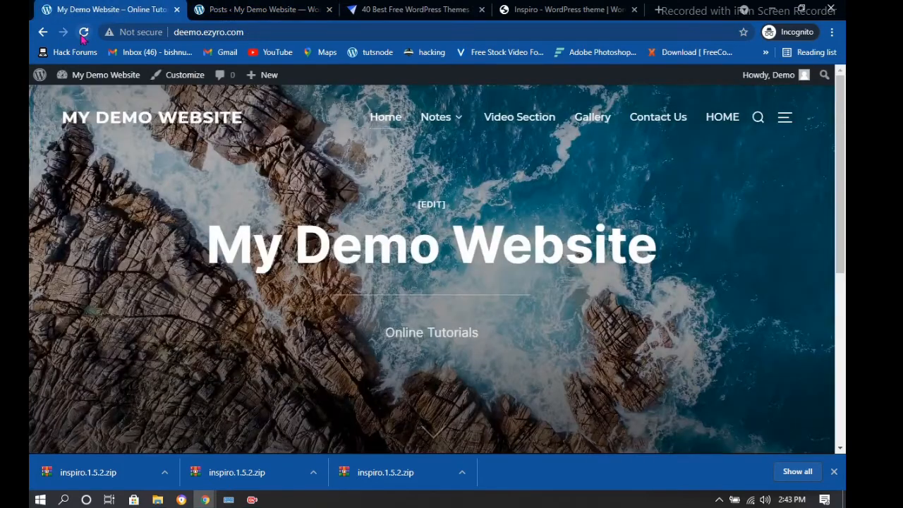
# Reload the home page, confirm Notes lists First and Second semester, and return to the admin Posts list
pyautogui.click(83, 35)
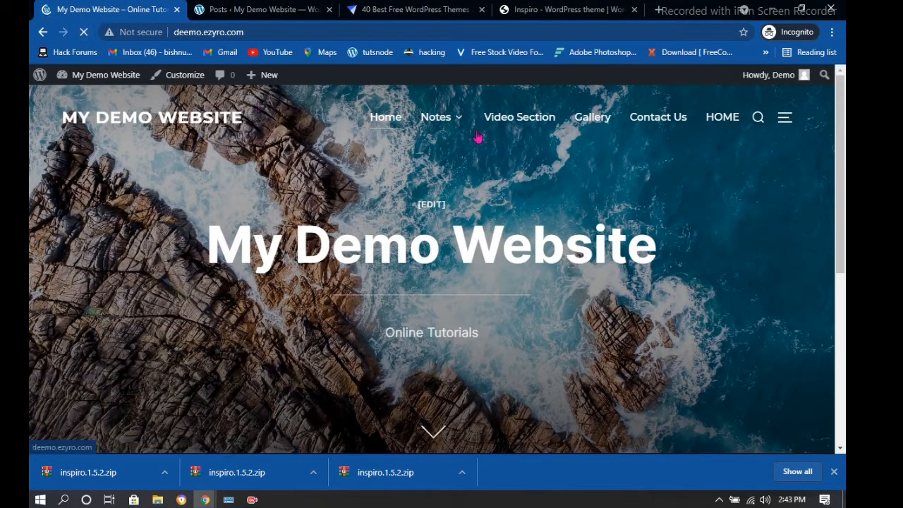
pyautogui.moveTo(436, 121)
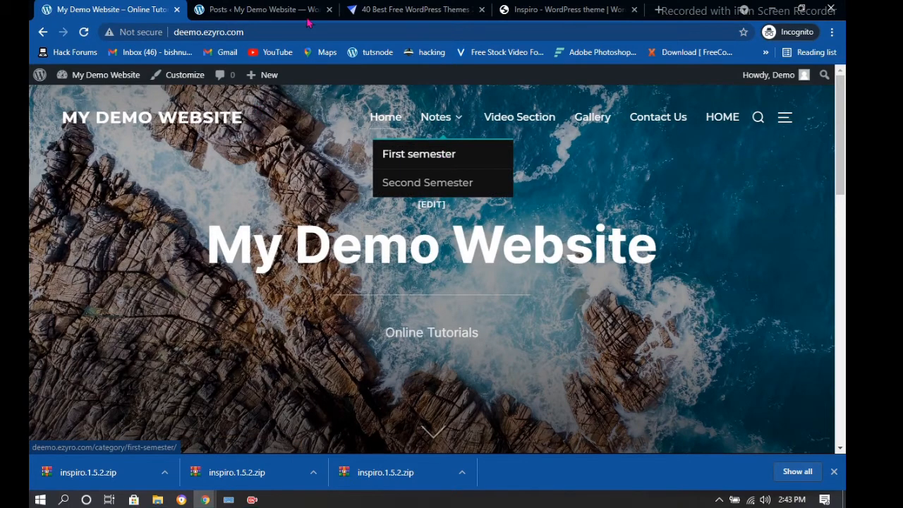
pyautogui.click(303, 9)
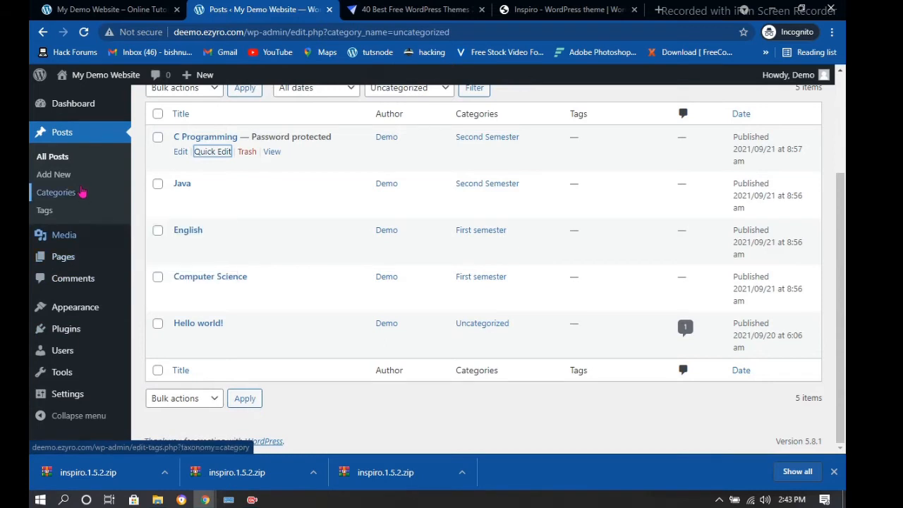
# Add the C Programming, Java, English and Computer Science posts to Menu 1 from the Posts list
pyautogui.moveTo(71, 308)
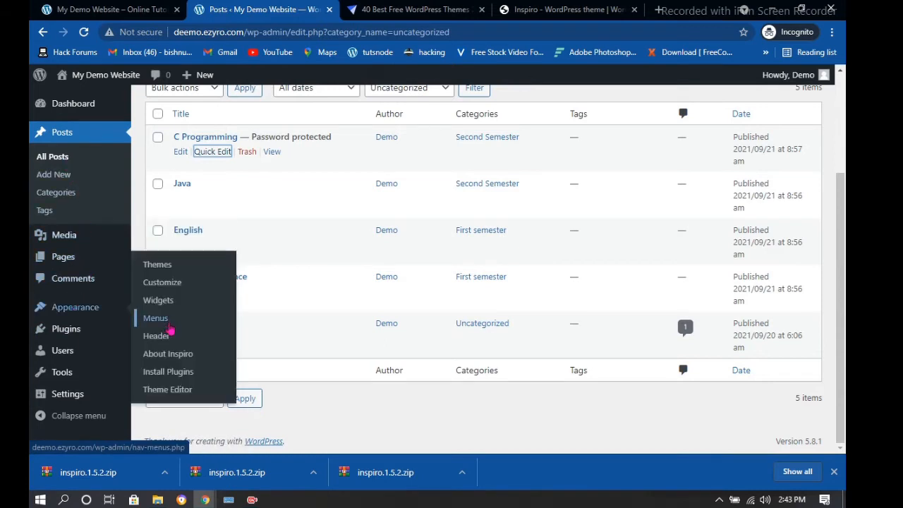
pyautogui.click(170, 330)
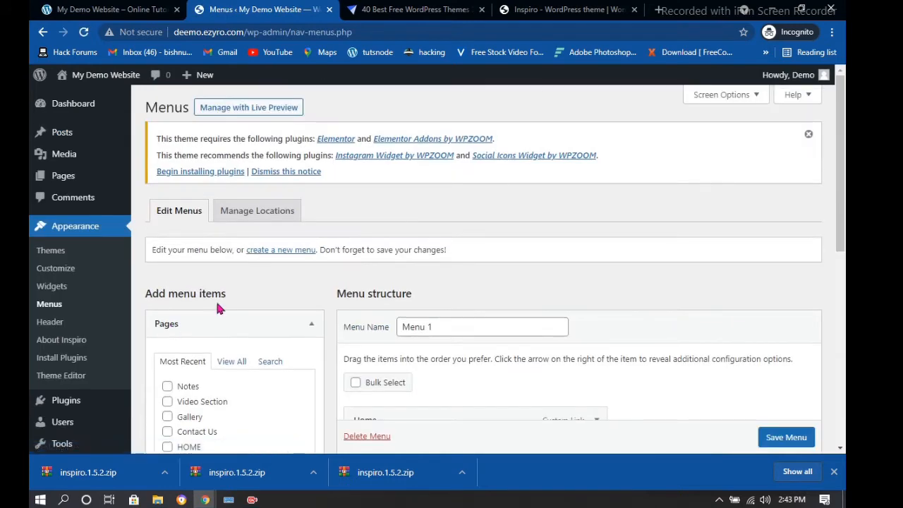
pyautogui.scroll(-4, 217, 307)
pyautogui.click(299, 260)
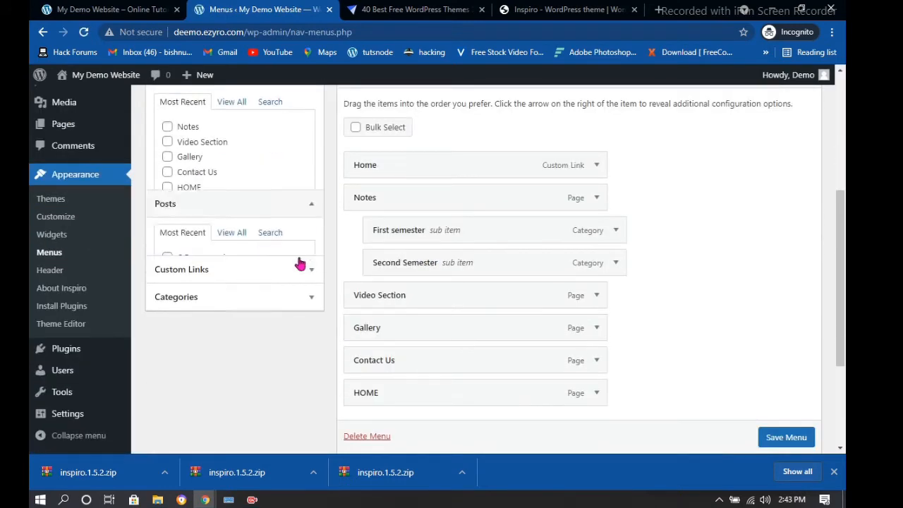
pyautogui.click(182, 161)
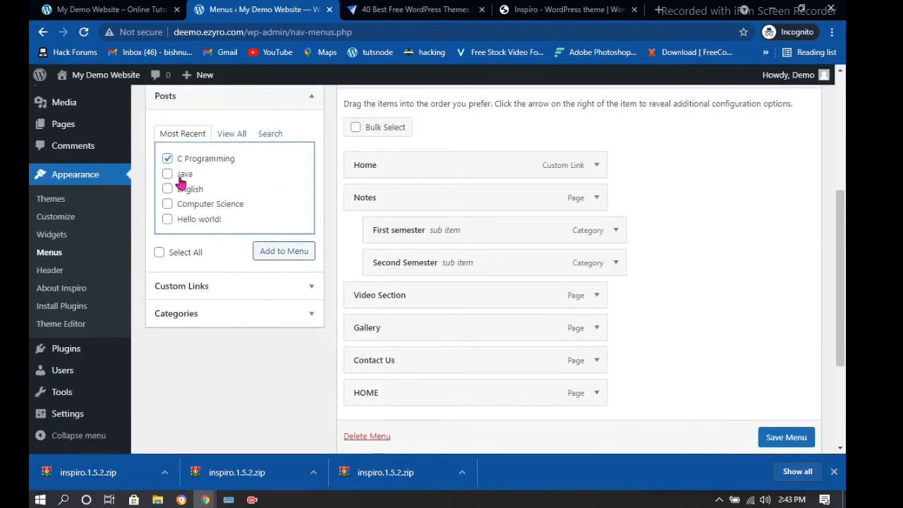
pyautogui.click(182, 176)
pyautogui.click(182, 190)
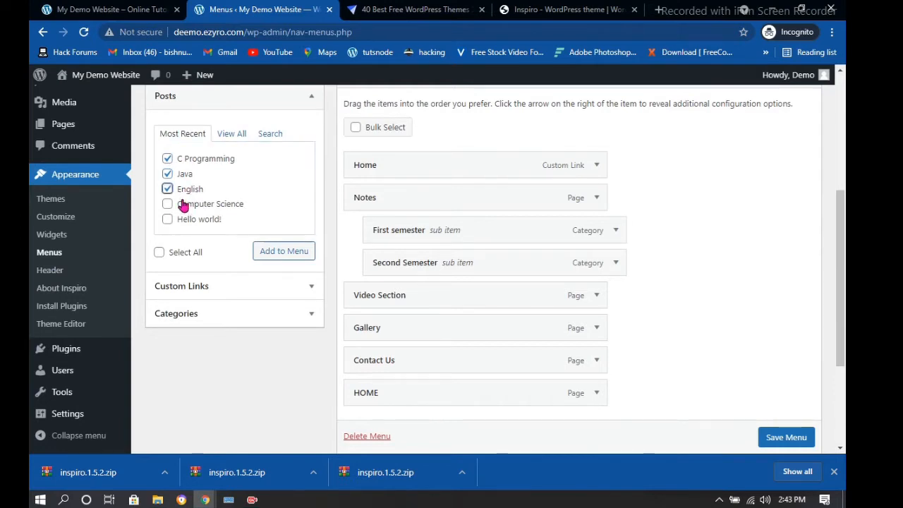
pyautogui.click(182, 205)
pyautogui.click(285, 256)
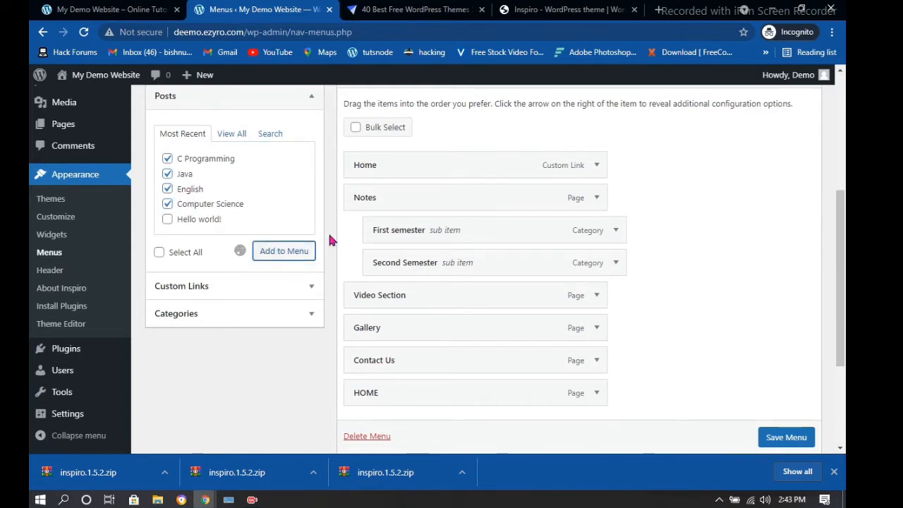
pyautogui.scroll(-3, 555, 274)
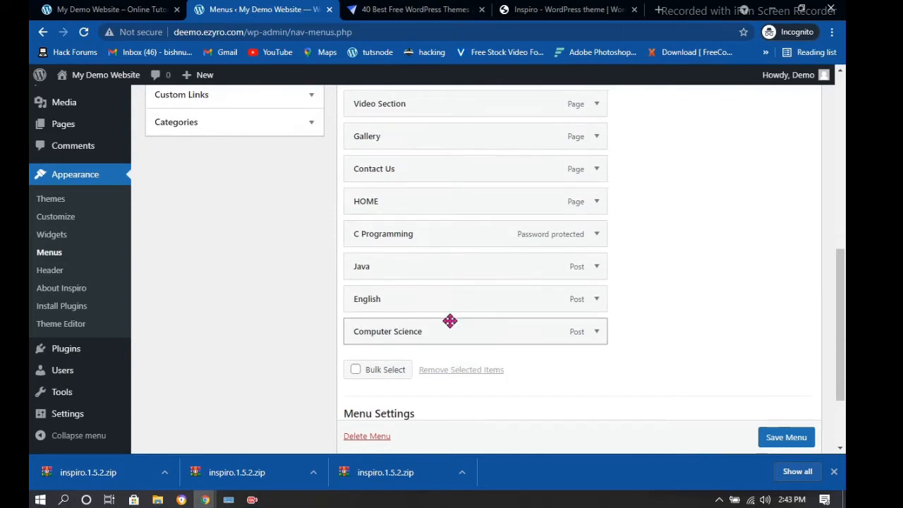
# Nest Java under Second Semester and Computer Science under First semester in the menu structure
pyautogui.scroll(2, 423, 275)
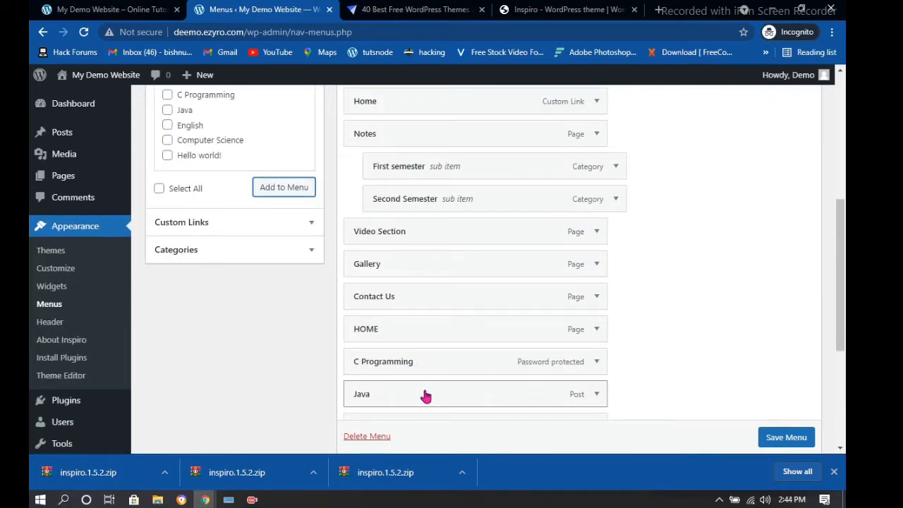
pyautogui.moveTo(426, 396); pyautogui.dragTo(471, 230)
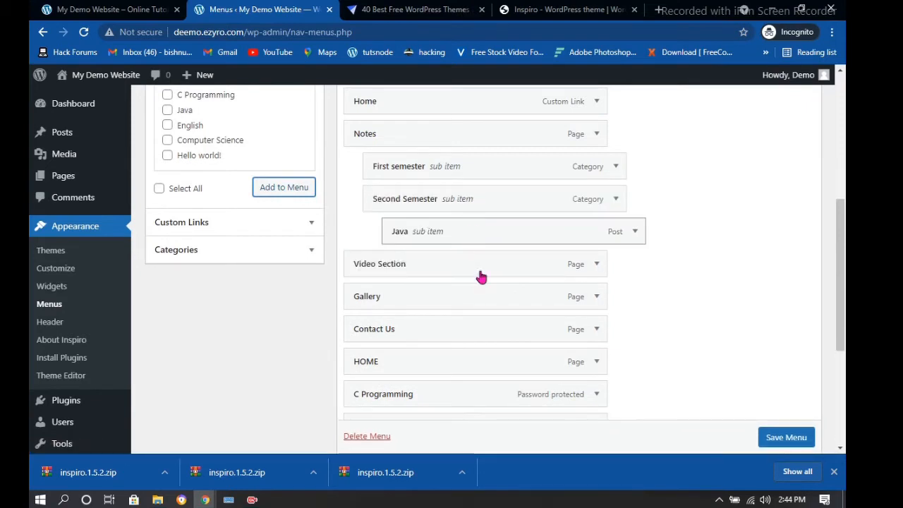
pyautogui.scroll(-3, 481, 277)
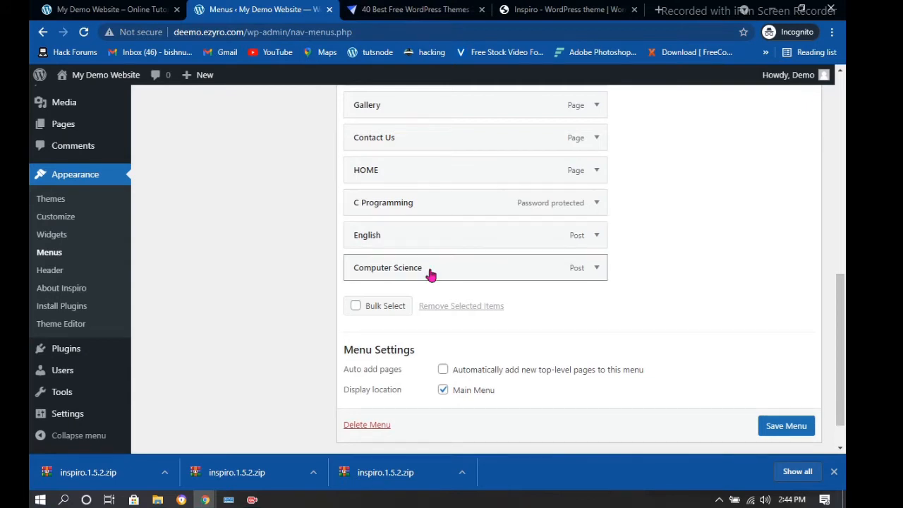
pyautogui.moveTo(432, 275); pyautogui.dragTo(472, 141)
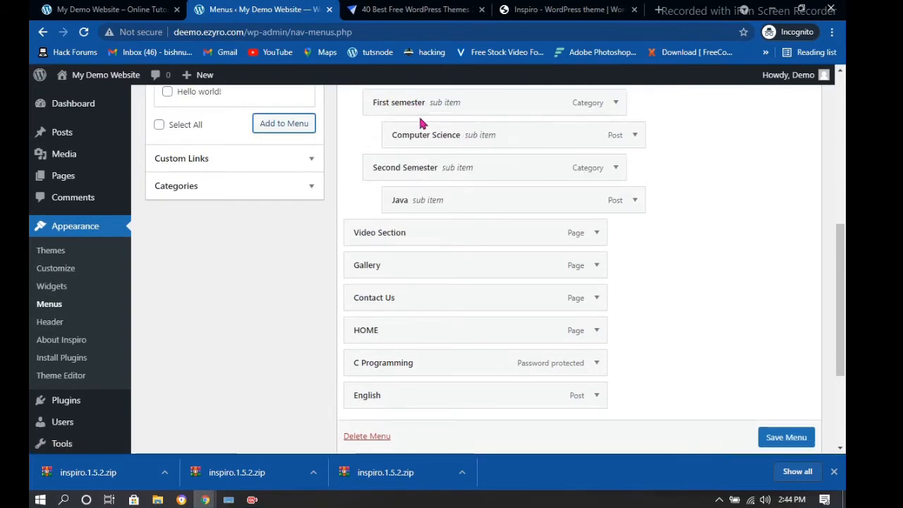
pyautogui.scroll(1, 421, 123)
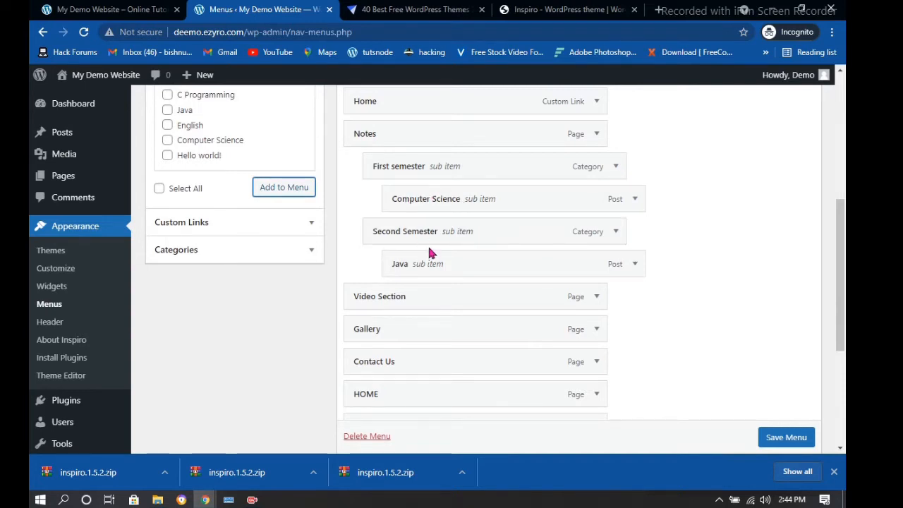
pyautogui.scroll(-4, 426, 233)
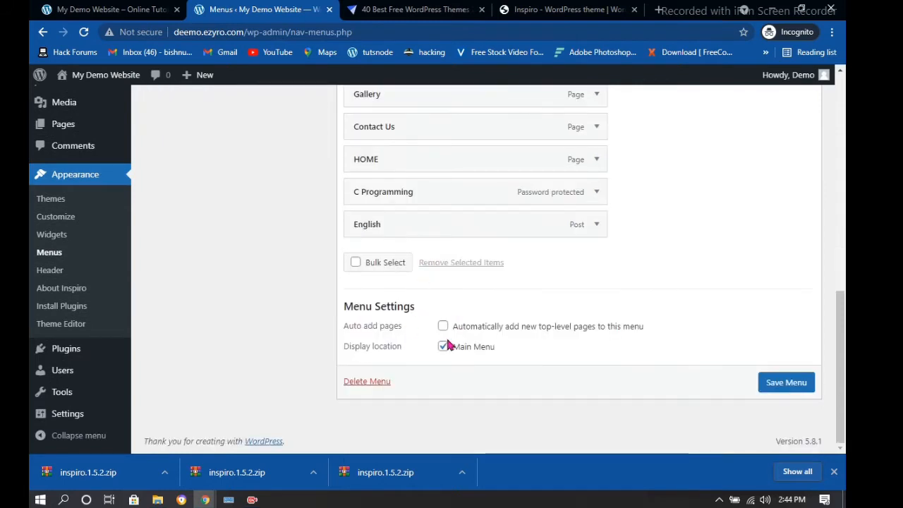
pyautogui.scroll(2, 395, 233)
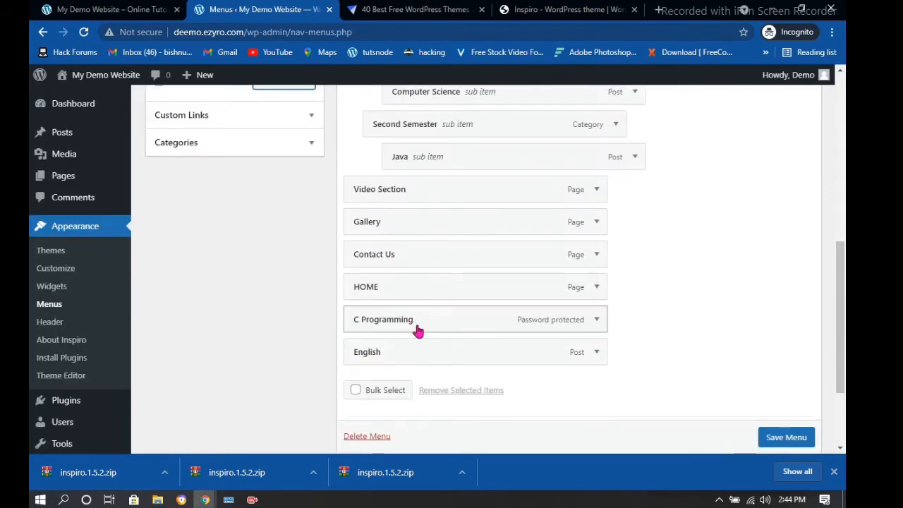
pyautogui.moveTo(416, 326); pyautogui.dragTo(456, 297)
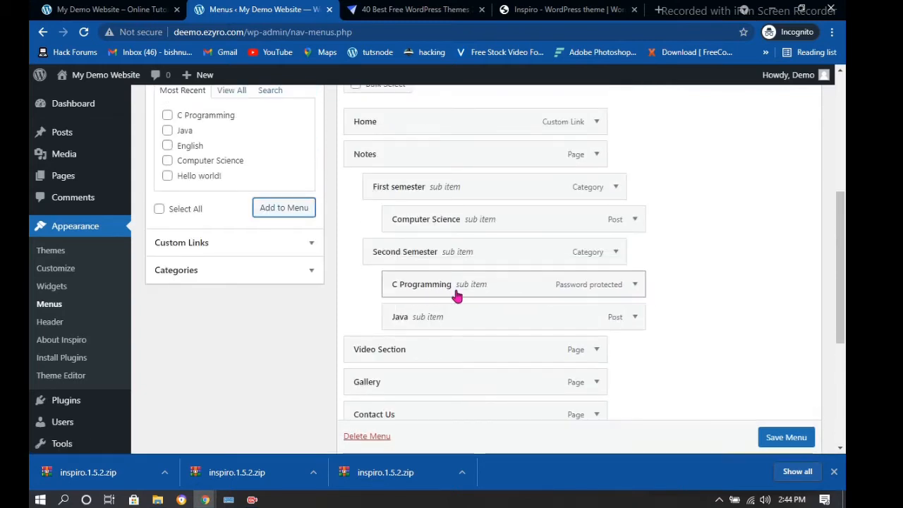
# Nest English under First semester and C Programming under Second Semester, then save Menu 1
pyautogui.scroll(-2, 407, 381)
pyautogui.scroll(-3, 407, 381)
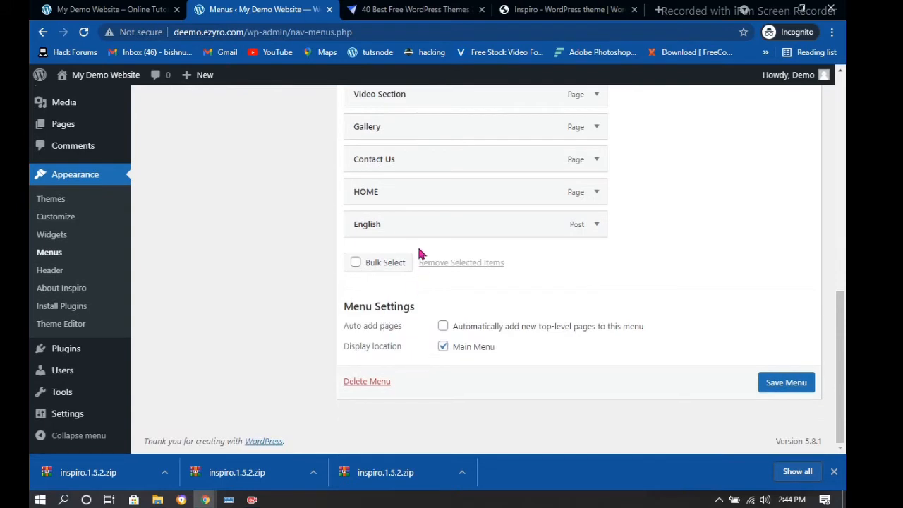
pyautogui.moveTo(405, 227); pyautogui.dragTo(427, 209)
pyautogui.scroll(4, 421, 224)
pyautogui.moveTo(533, 213); pyautogui.dragTo(513, 218)
pyautogui.scroll(-1, 554, 226)
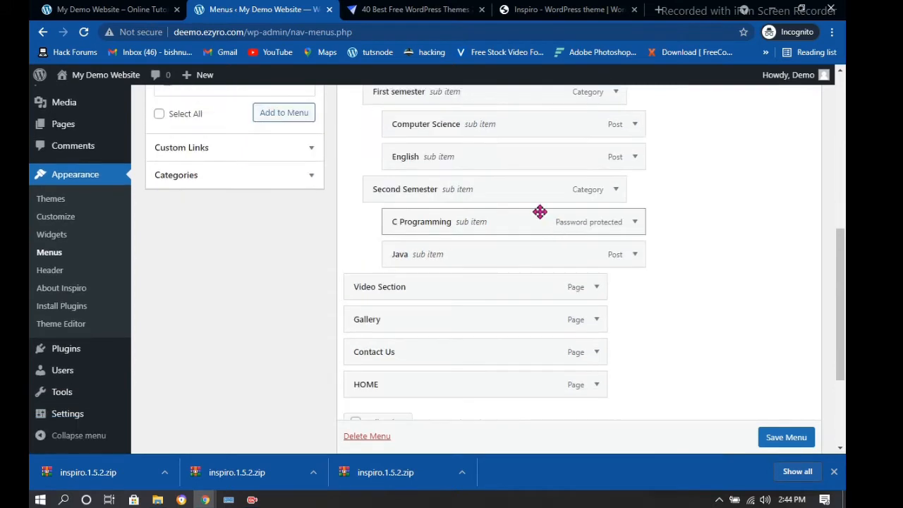
pyautogui.moveTo(530, 153); pyautogui.dragTo(482, 148)
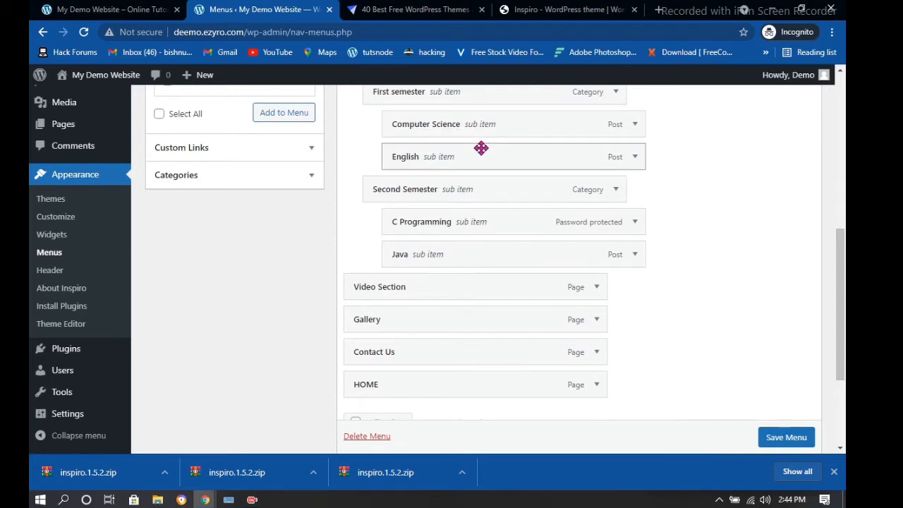
pyautogui.scroll(-1, 797, 432)
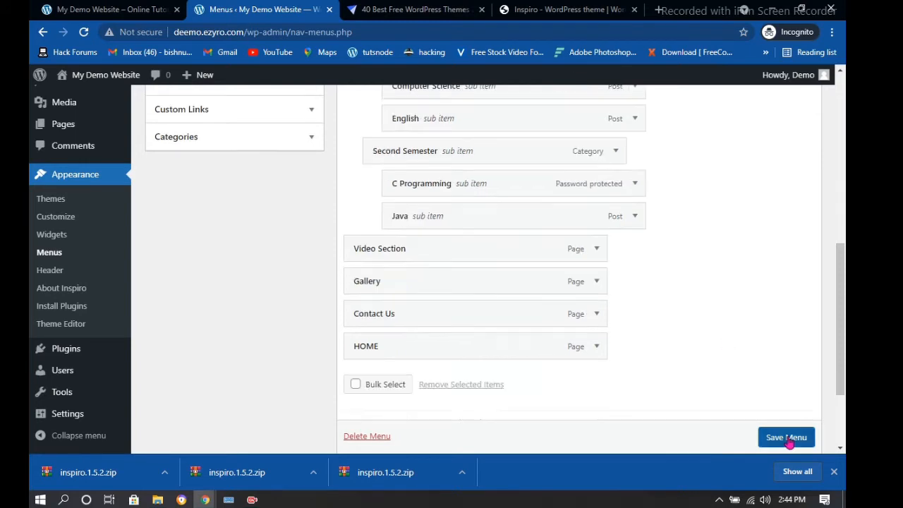
pyautogui.click(786, 438)
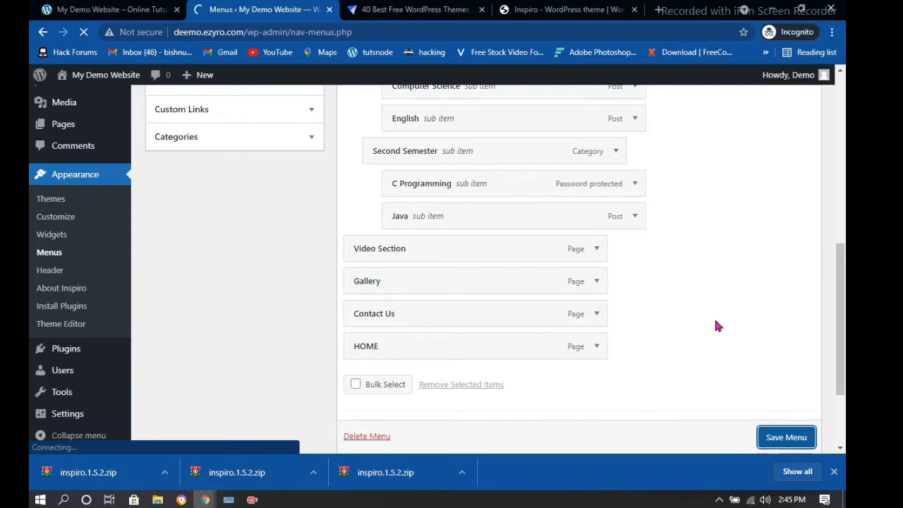
pyautogui.click(128, 7)
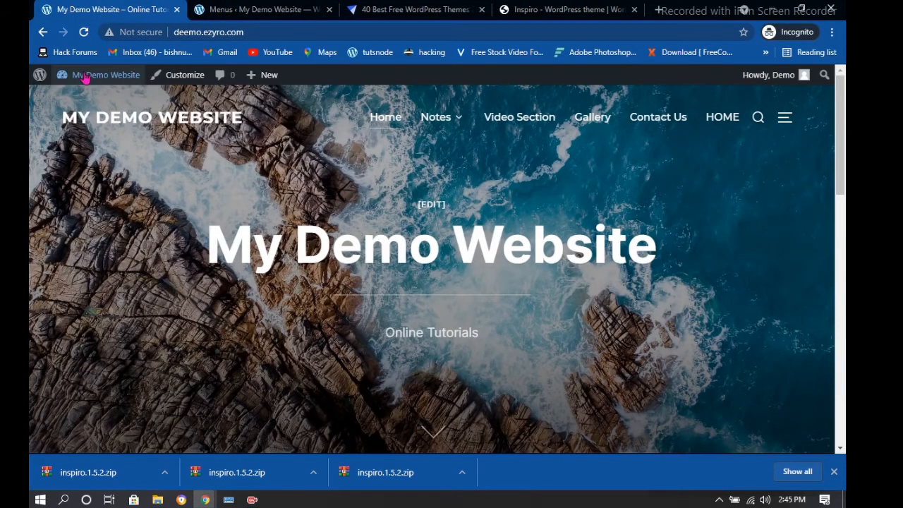
# Reload the live site and open the Java post from the Notes submenu
pyautogui.click(84, 32)
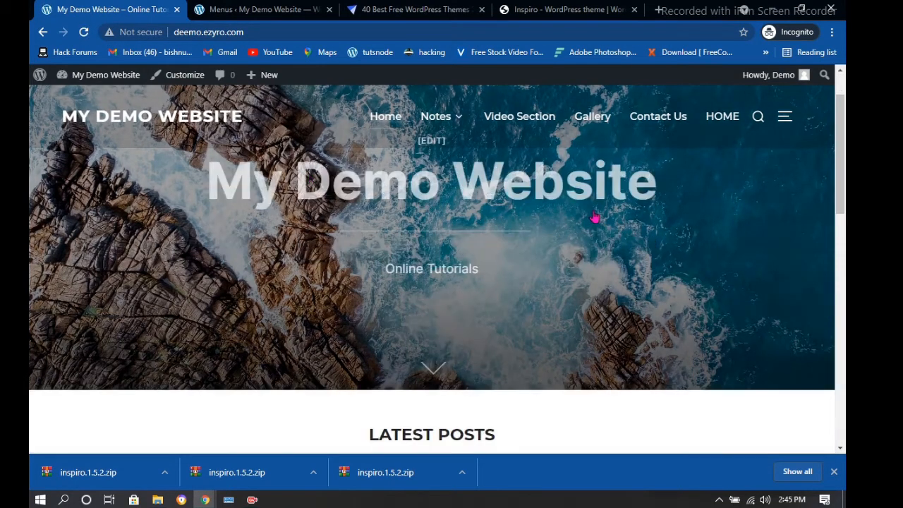
pyautogui.moveTo(437, 123)
pyautogui.moveTo(460, 153)
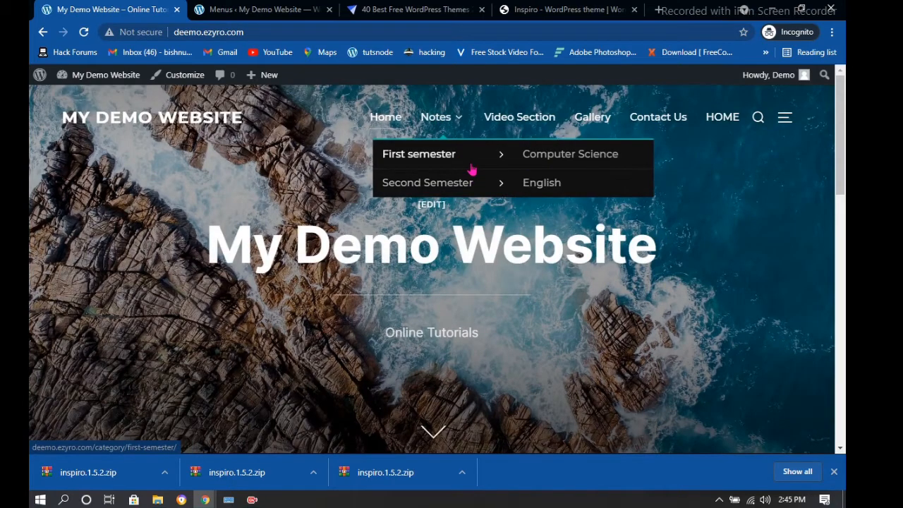
pyautogui.moveTo(462, 185)
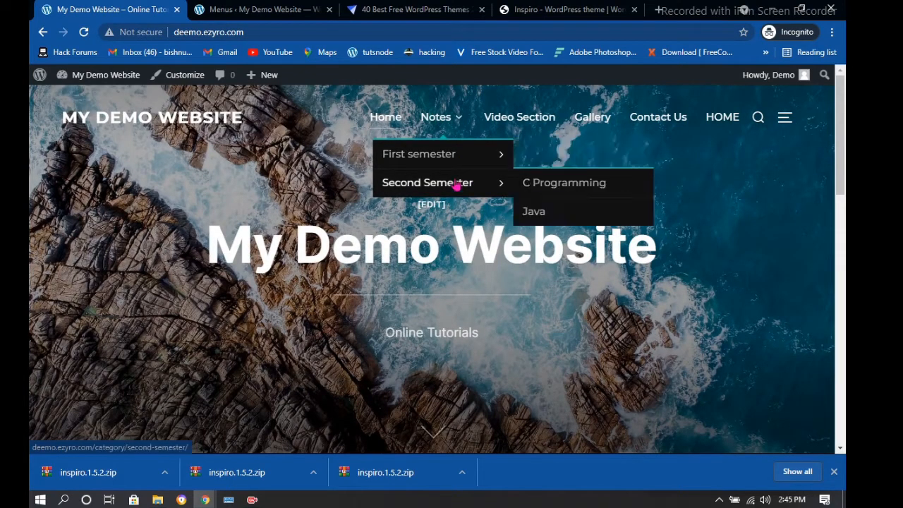
pyautogui.moveTo(493, 153)
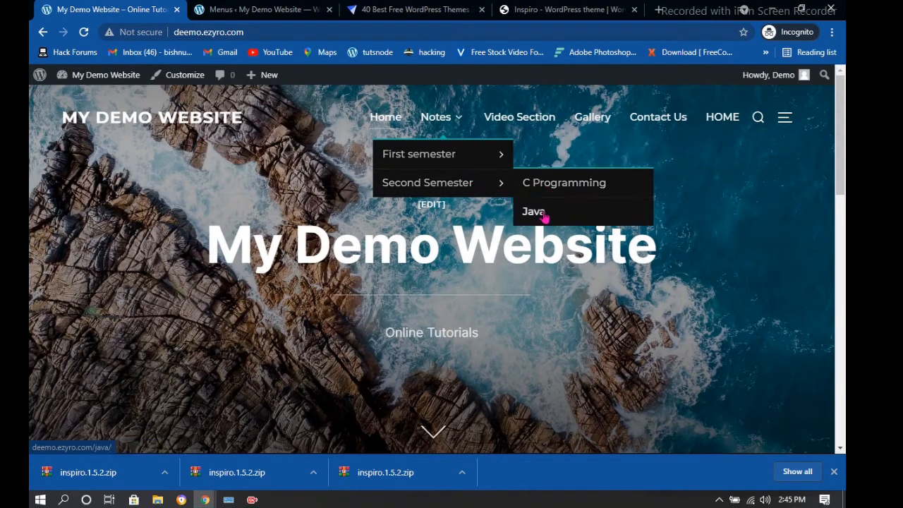
pyautogui.click(540, 215)
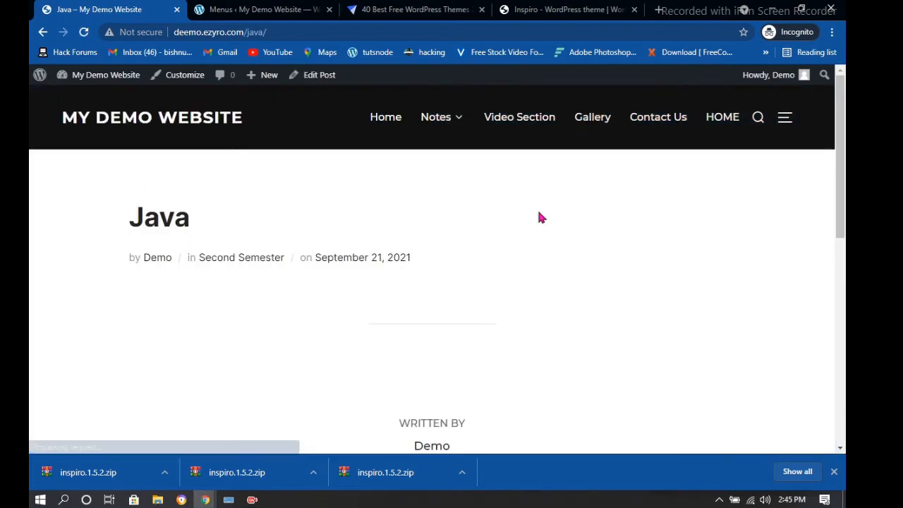
# Open the Computer Science post, then C Programming from Notes > Second Semester
pyautogui.scroll(-5, 527, 236)
pyautogui.scroll(4, 525, 242)
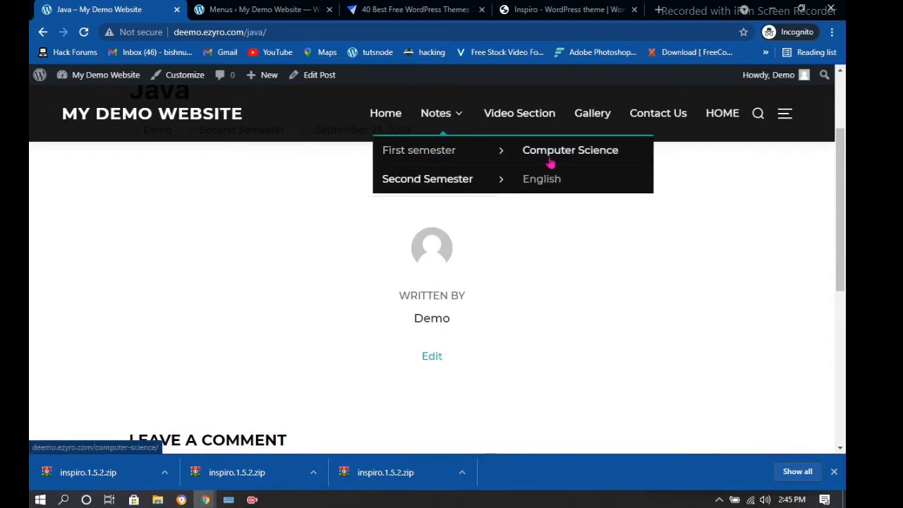
pyautogui.click(552, 162)
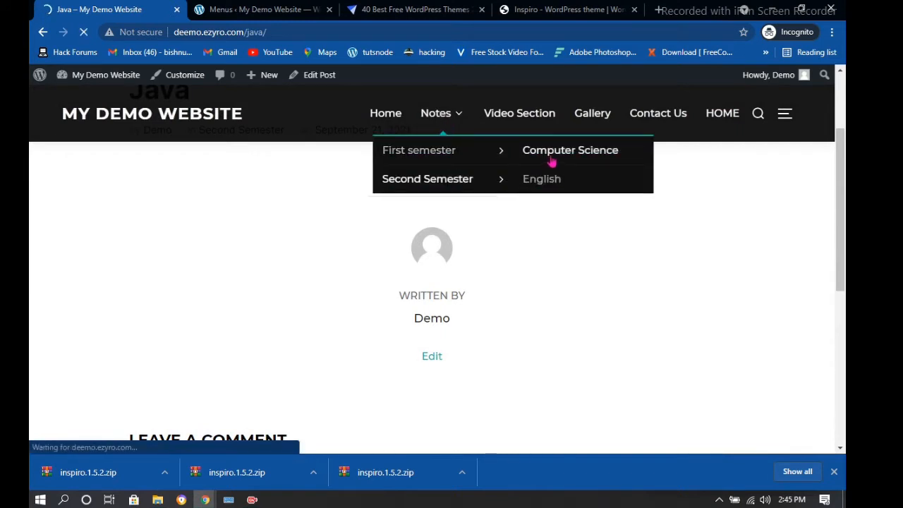
pyautogui.scroll(-4, 520, 220)
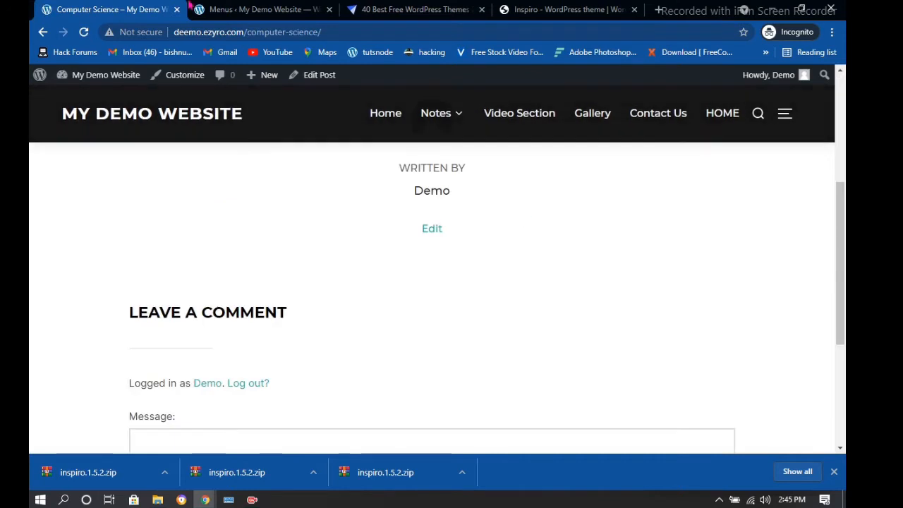
pyautogui.moveTo(444, 120)
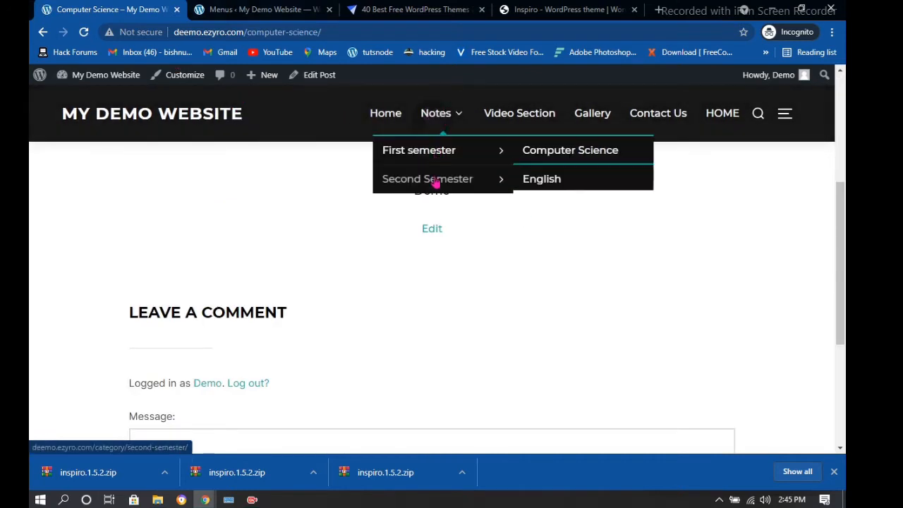
pyautogui.moveTo(435, 178)
pyautogui.click(568, 185)
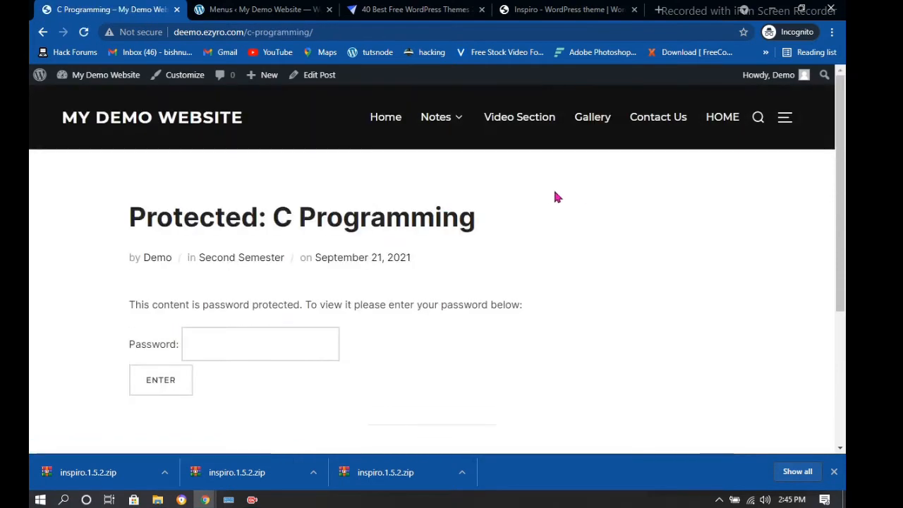
# Enter the post password on the protected C Programming post and submit it
pyautogui.scroll(-1, 267, 219)
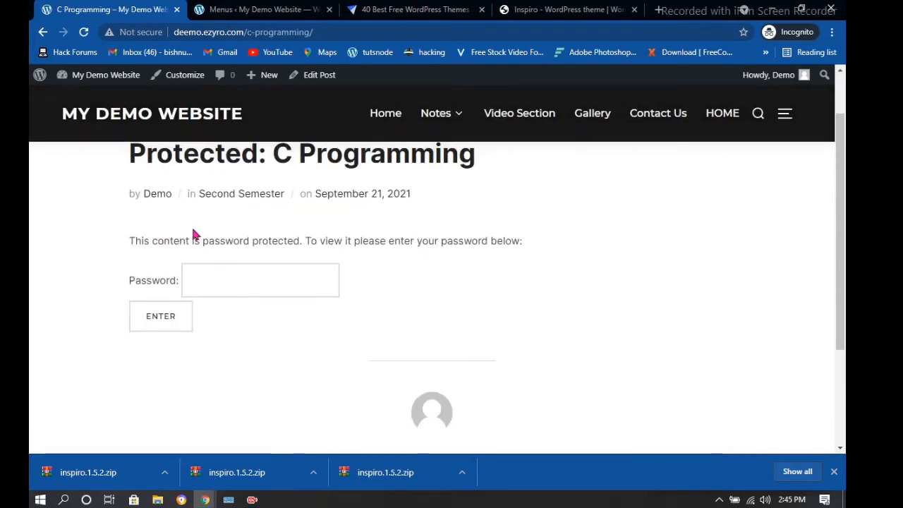
pyautogui.moveTo(129, 237); pyautogui.dragTo(317, 240)
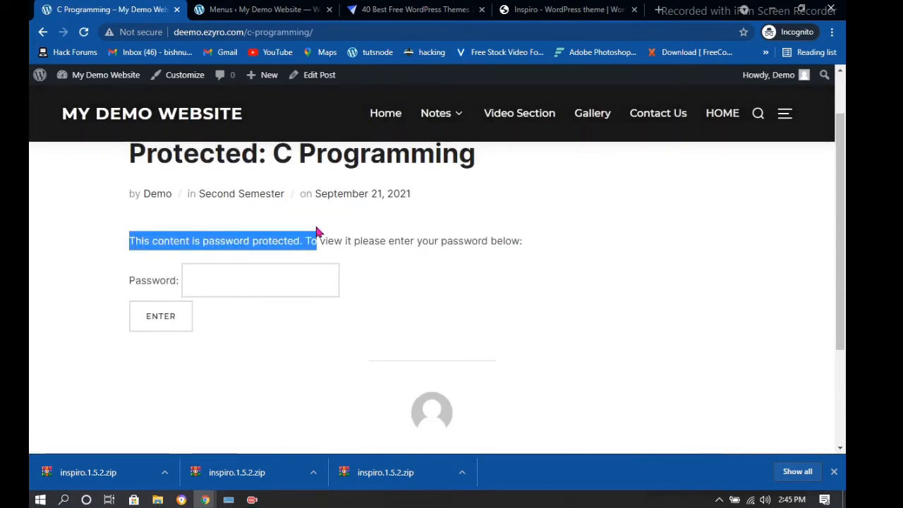
pyautogui.click(222, 288)
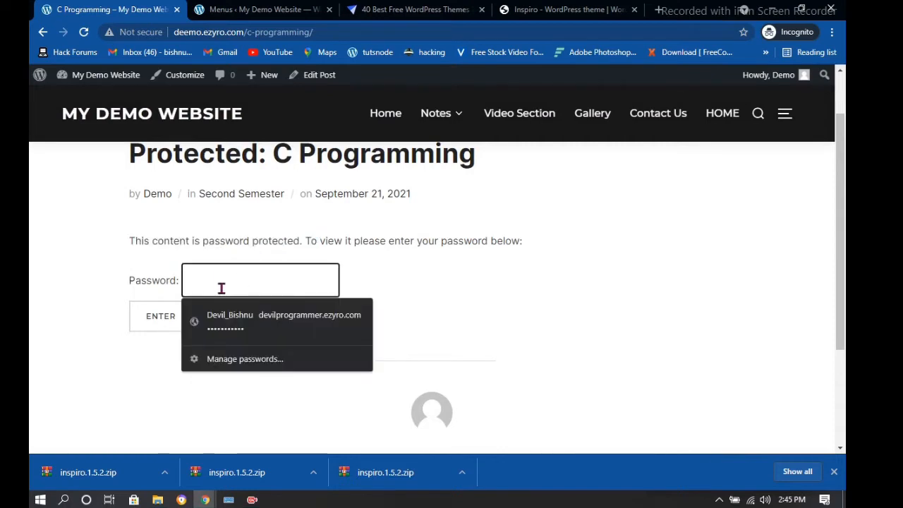
pyautogui.write('de')
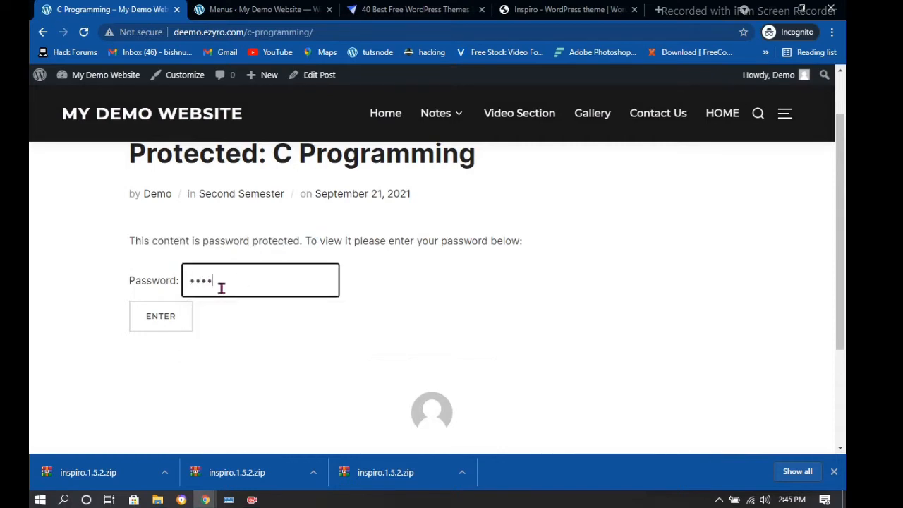
pyautogui.click(181, 321)
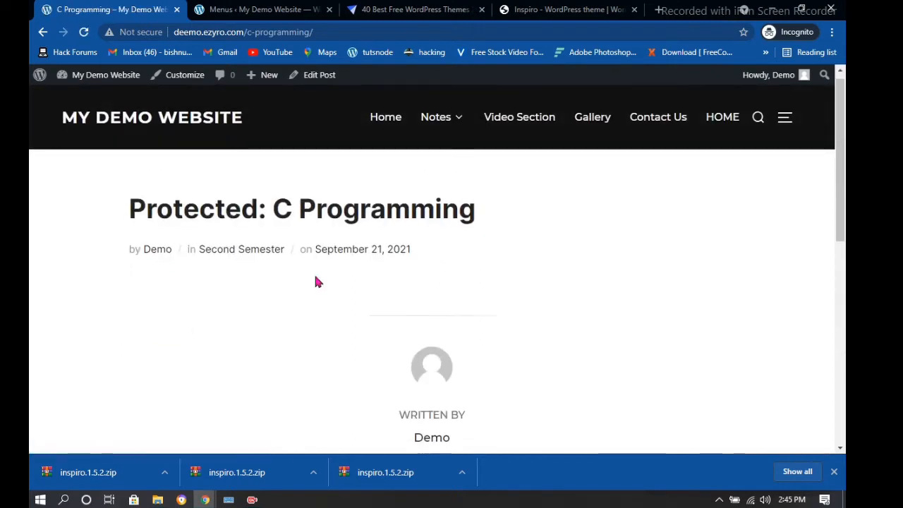
# Switch between the menu editor and the C Programming post, ending back on the menus
pyautogui.scroll(-1, 315, 281)
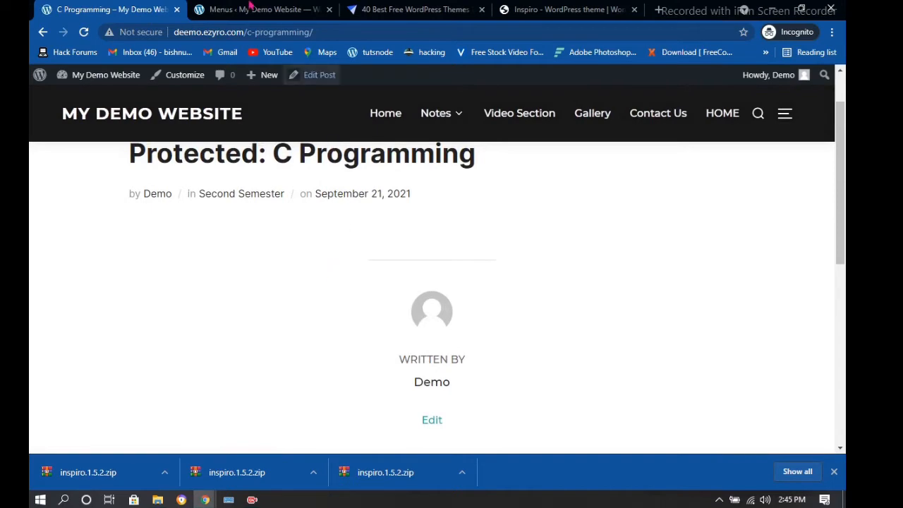
pyautogui.click(253, 9)
pyautogui.scroll(-5, 297, 175)
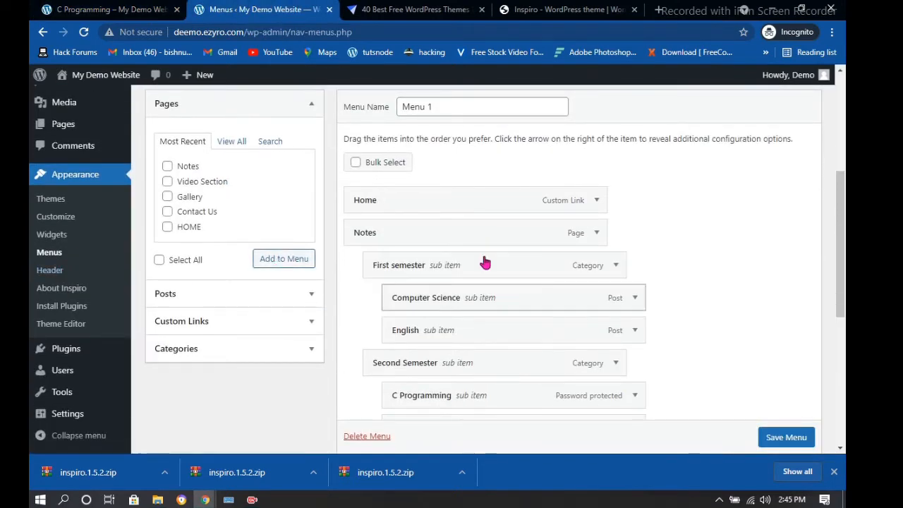
pyautogui.scroll(-1, 492, 264)
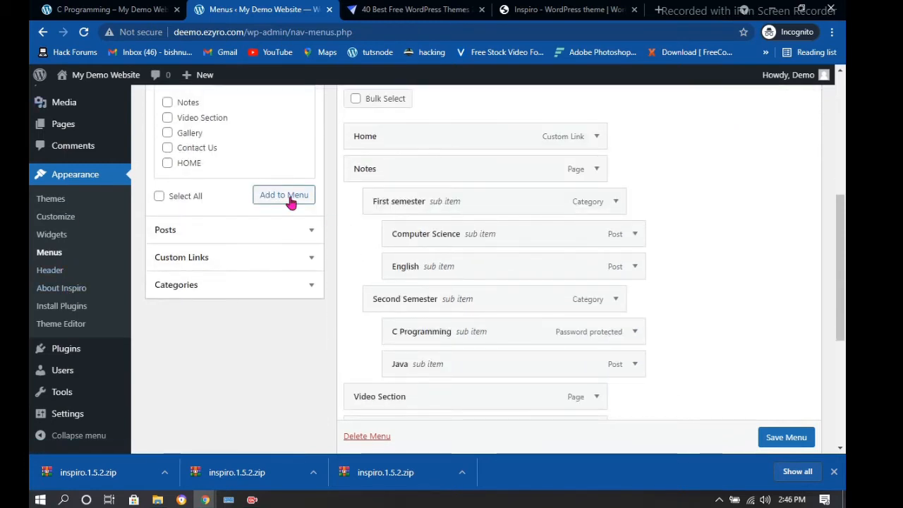
pyautogui.click(138, 7)
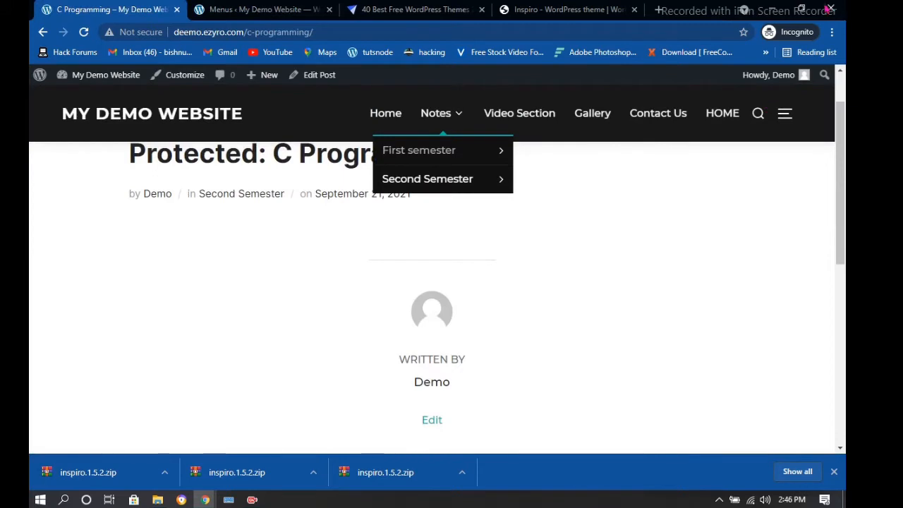
pyautogui.scroll(-5, 534, 178)
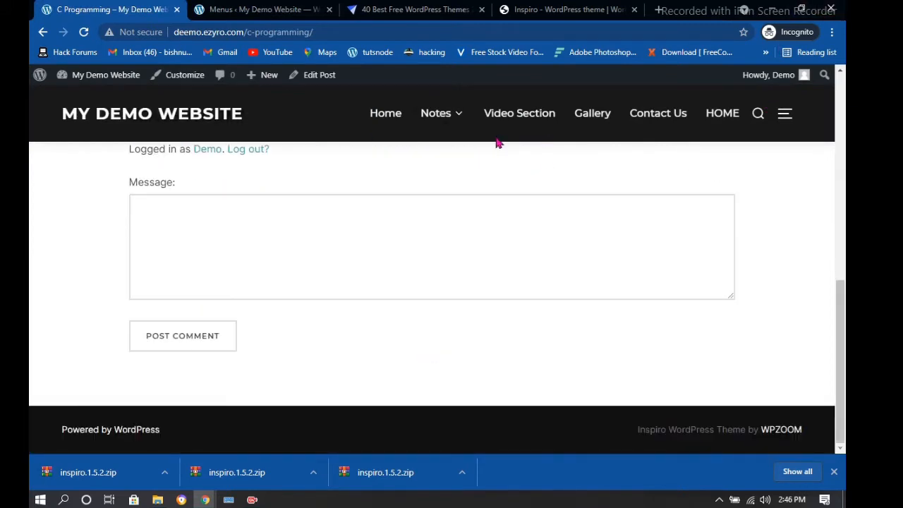
pyautogui.click(258, 8)
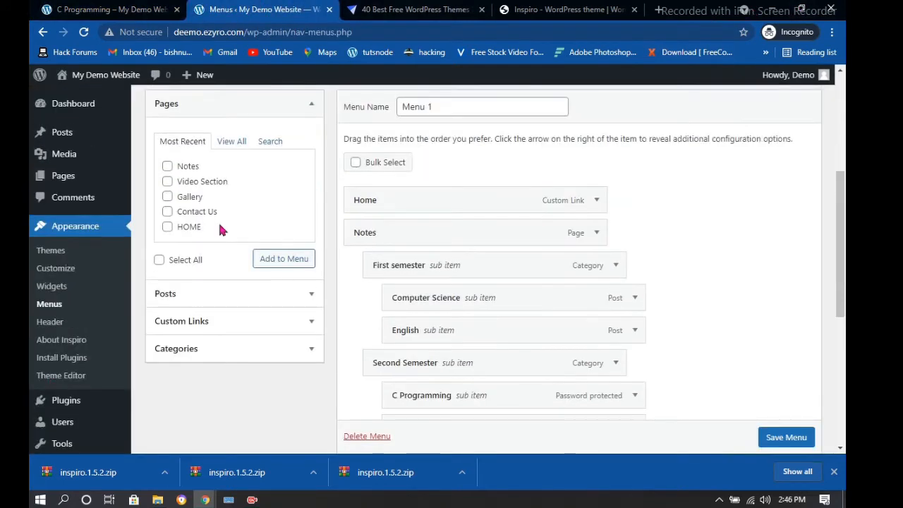
# Reload Appearance > Menus, review the nested Notes structure, and open Appearance > Header
pyautogui.scroll(1, 105, 297)
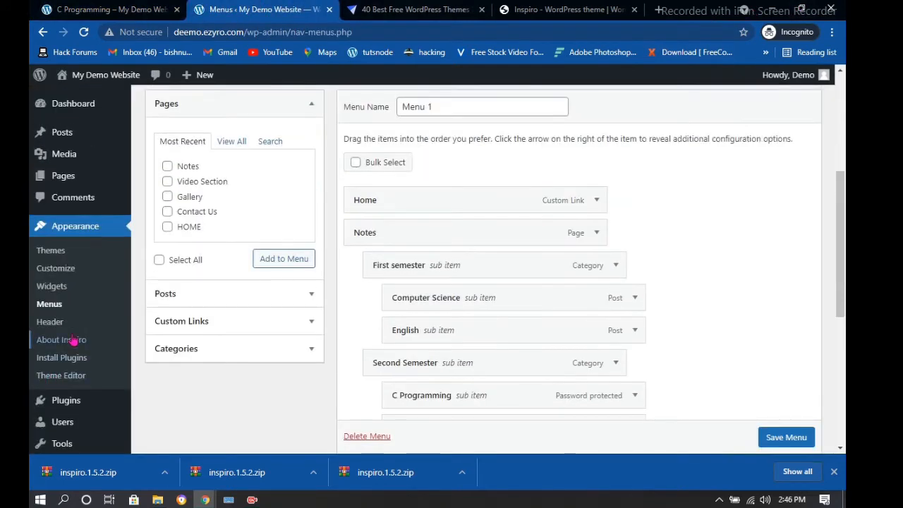
pyautogui.click(44, 310)
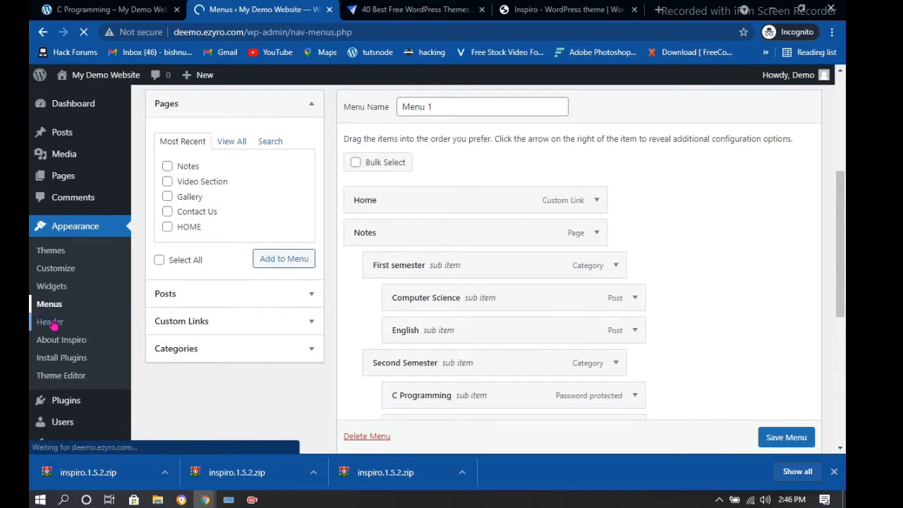
pyautogui.scroll(-3, 364, 201)
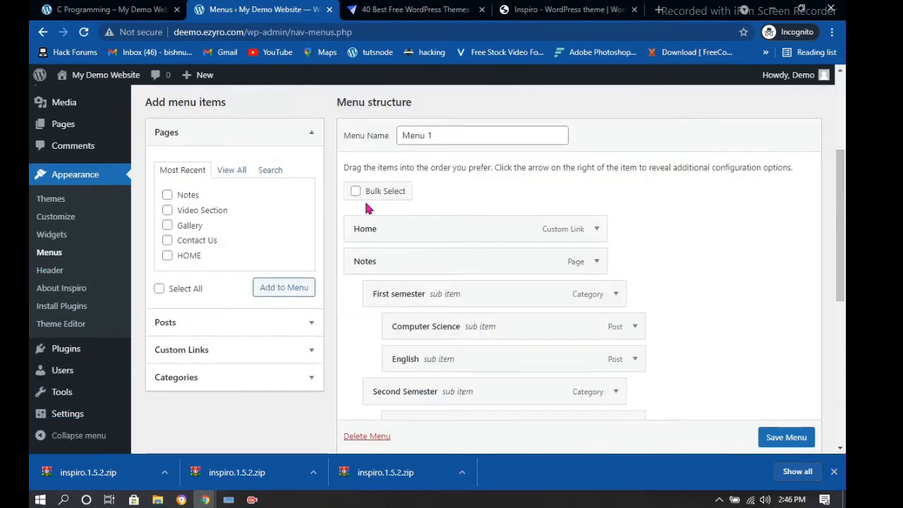
pyautogui.scroll(-1, 567, 235)
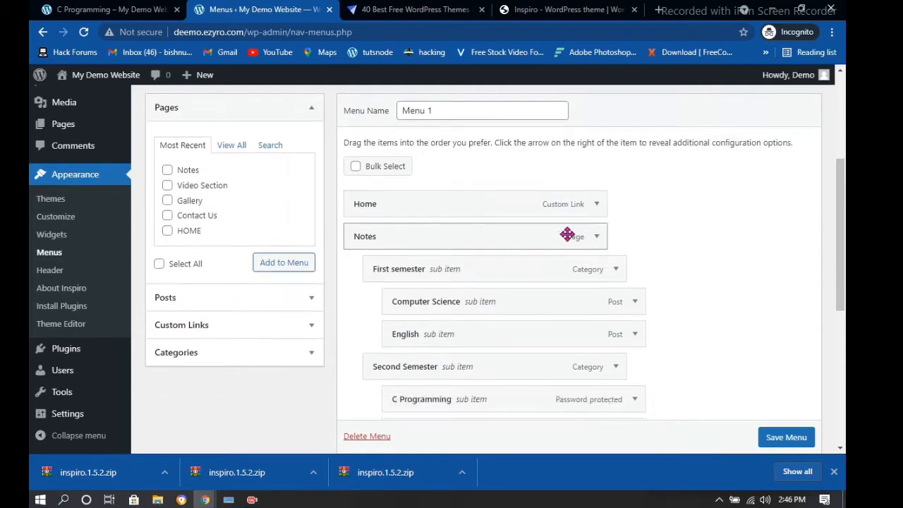
pyautogui.scroll(-5, 567, 235)
pyautogui.scroll(4, 32, 227)
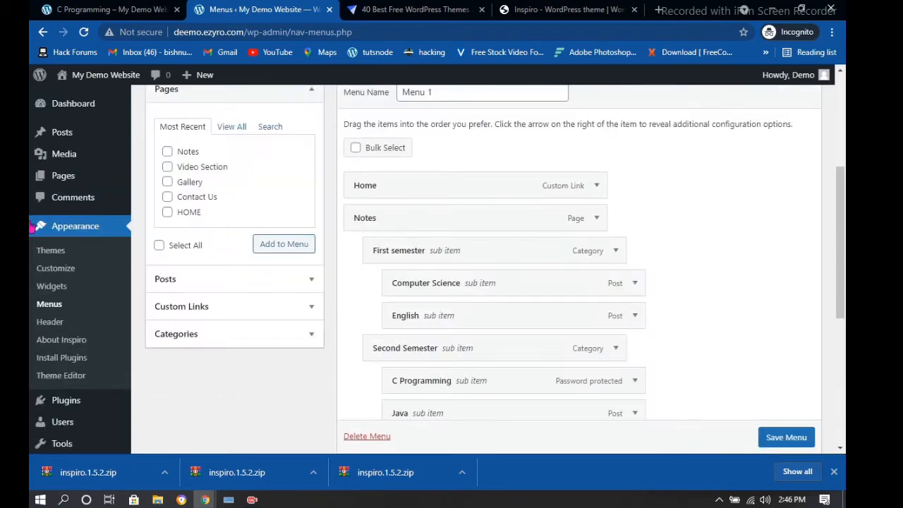
pyautogui.click(49, 325)
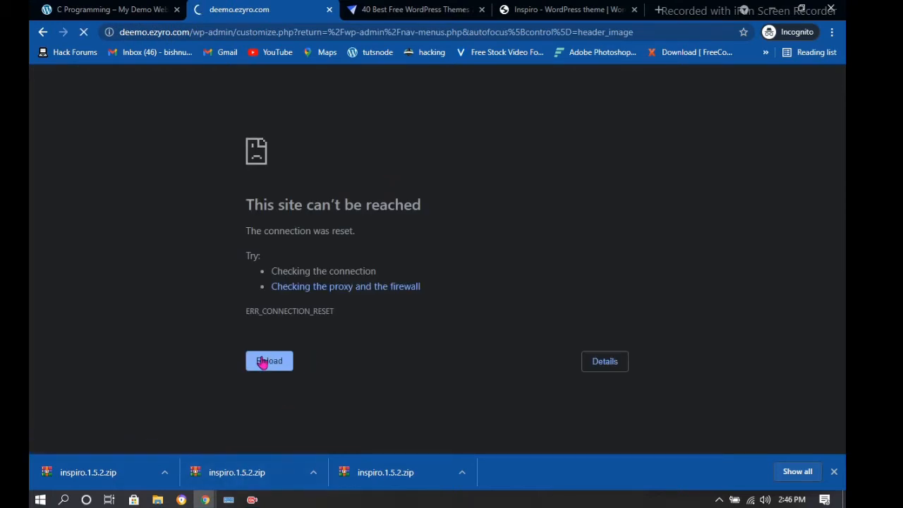
# Reload the Customizer past the connection error, open Homepage Media, then view the Inspiro theme page
pyautogui.click(263, 363)
pyautogui.click(261, 363)
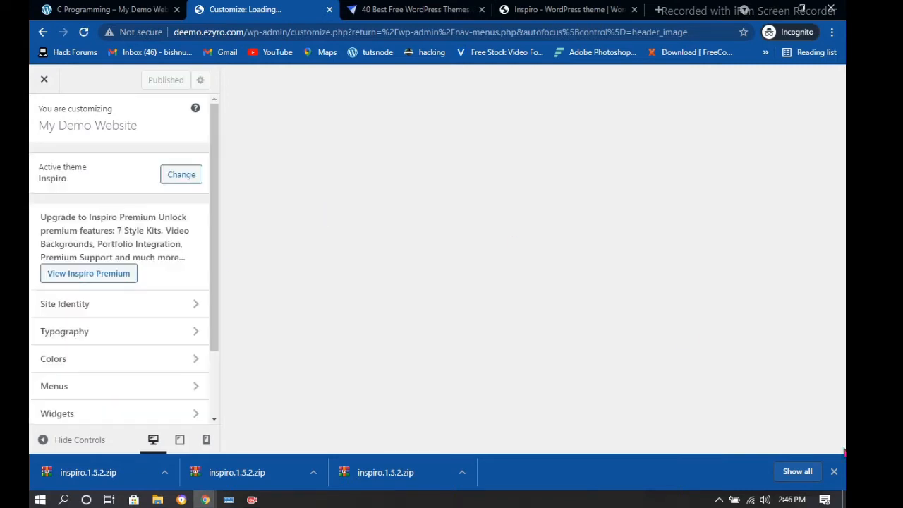
pyautogui.scroll(-1, 167, 345)
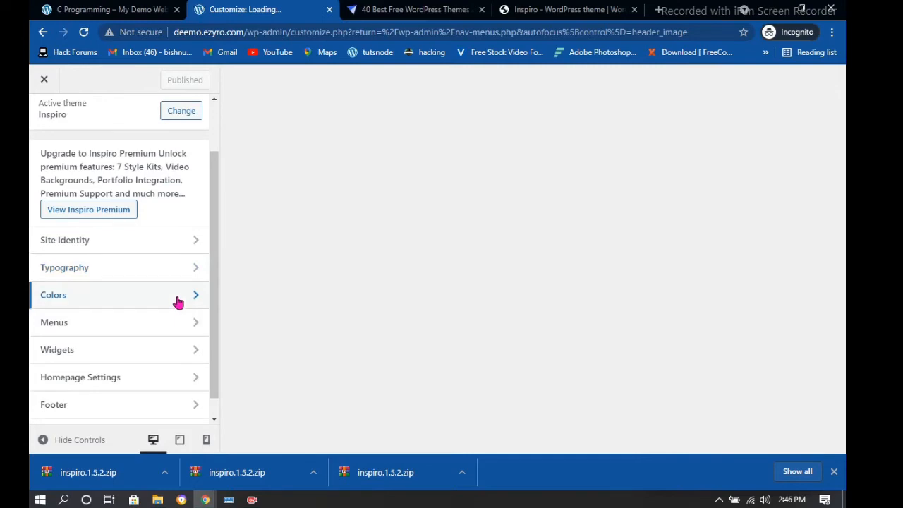
pyautogui.click(191, 242)
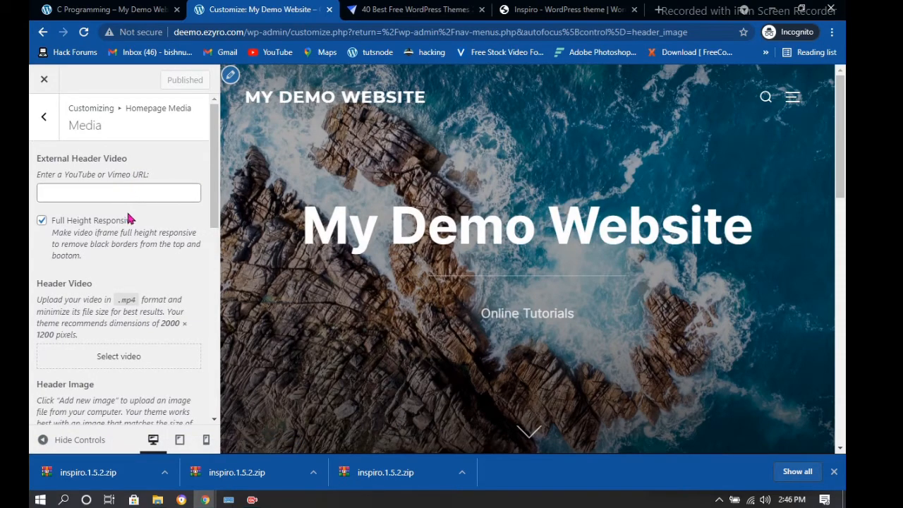
pyautogui.scroll(-1, 131, 247)
pyautogui.scroll(1, 53, 141)
pyautogui.click(565, 9)
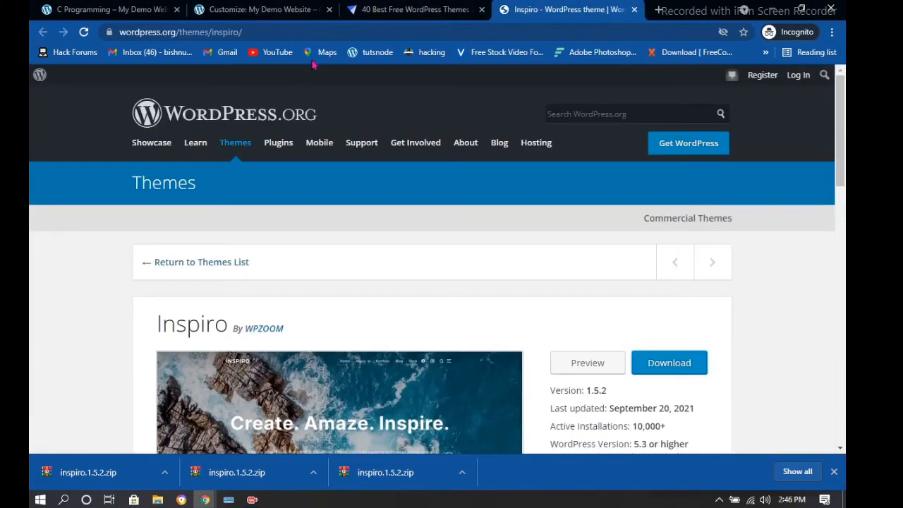
# Copy the link address of the third YouTube home-feed video and return to the Customizer
pyautogui.click(279, 53)
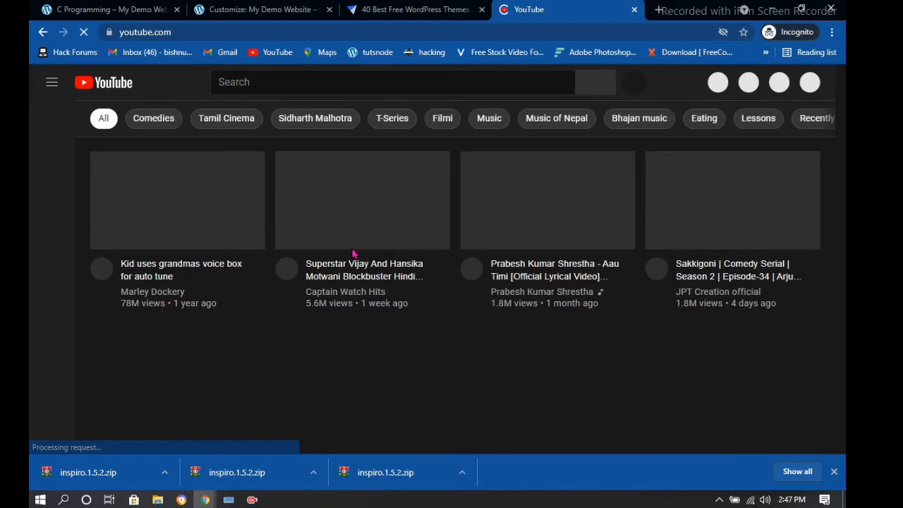
pyautogui.rightClick(548, 254)
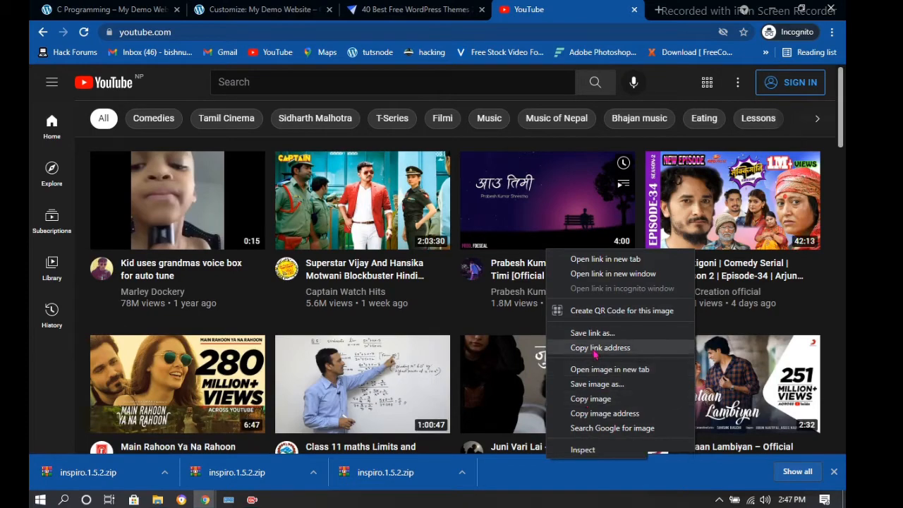
pyautogui.click(594, 349)
pyautogui.click(300, 7)
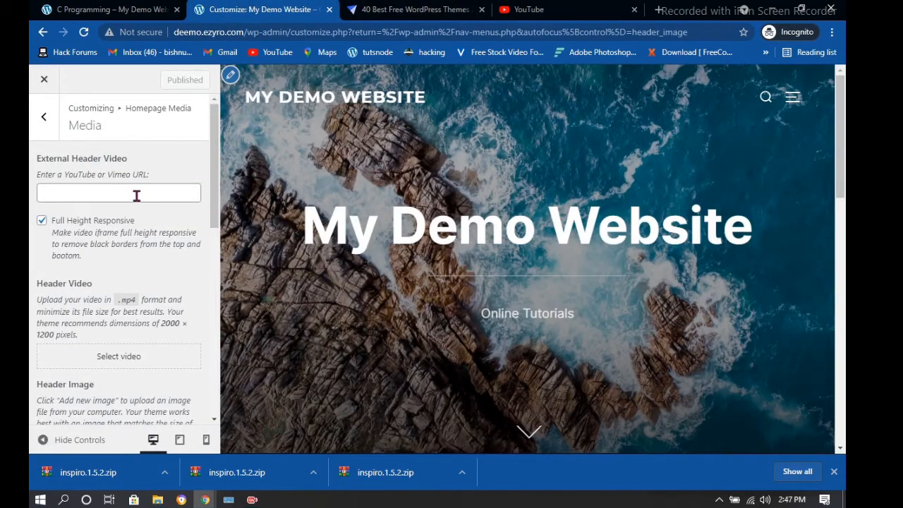
# Paste the copied YouTube link into the External Header Video URL field
pyautogui.click(137, 195)
pyautogui.write('https://www.youtube.com/watch?v=M9YfIJIFqEk')
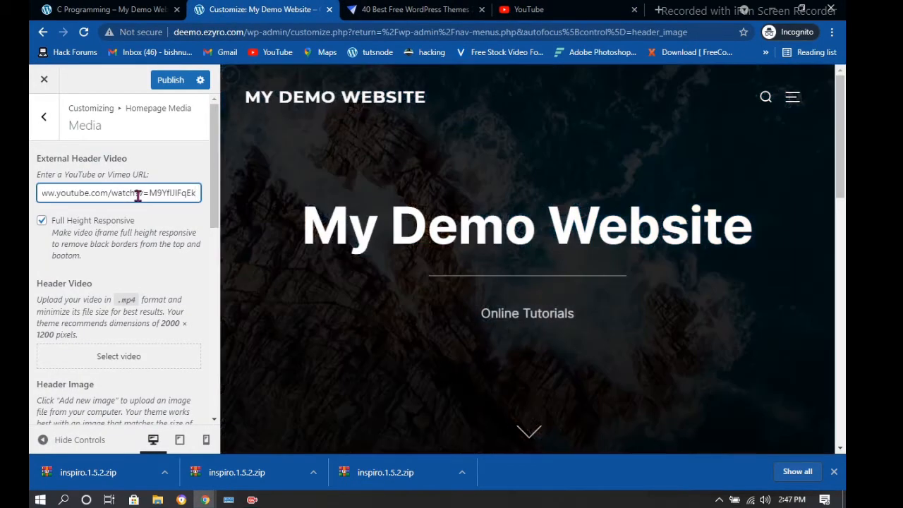
pyautogui.scroll(-2, 117, 233)
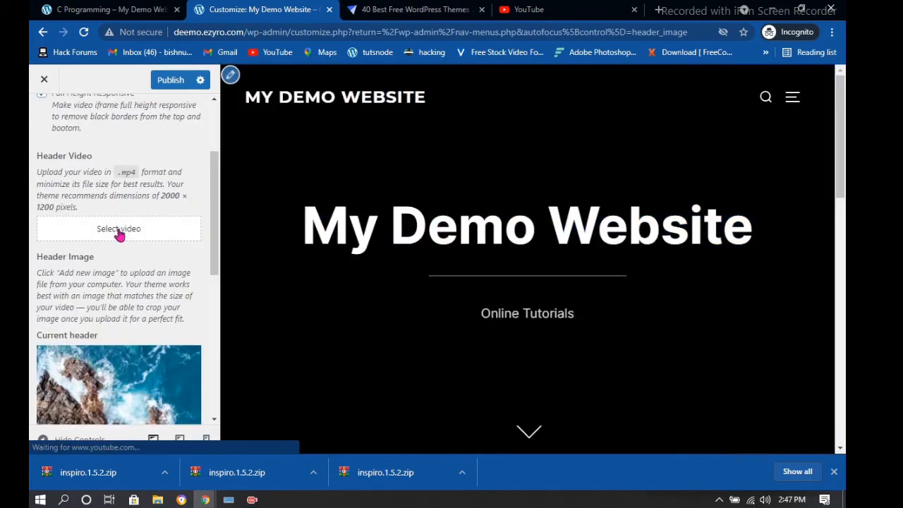
pyautogui.scroll(-1, 118, 234)
pyautogui.scroll(-1, 119, 228)
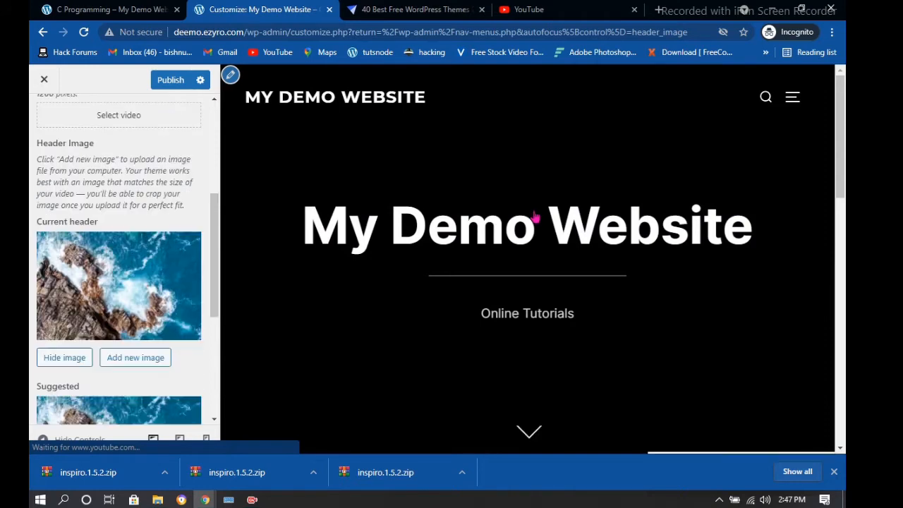
pyautogui.scroll(-1, 536, 217)
pyautogui.scroll(-1, 153, 261)
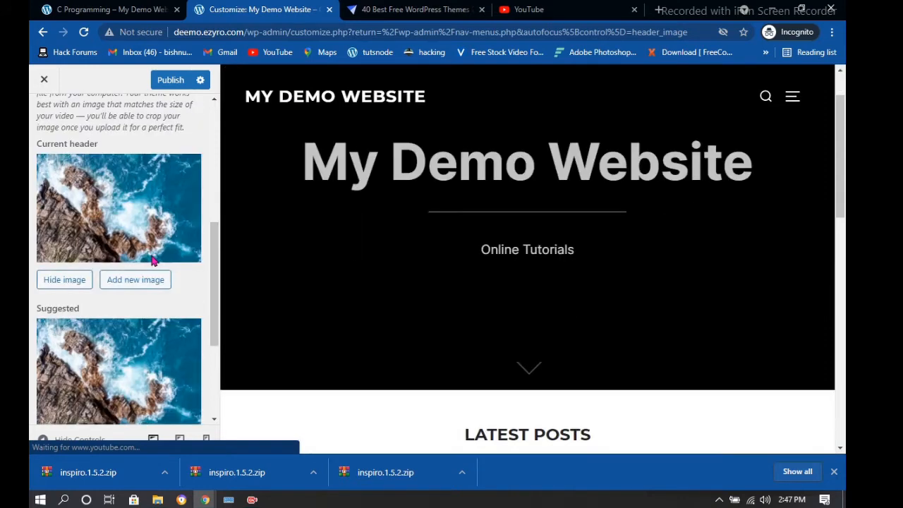
pyautogui.scroll(-3, 153, 261)
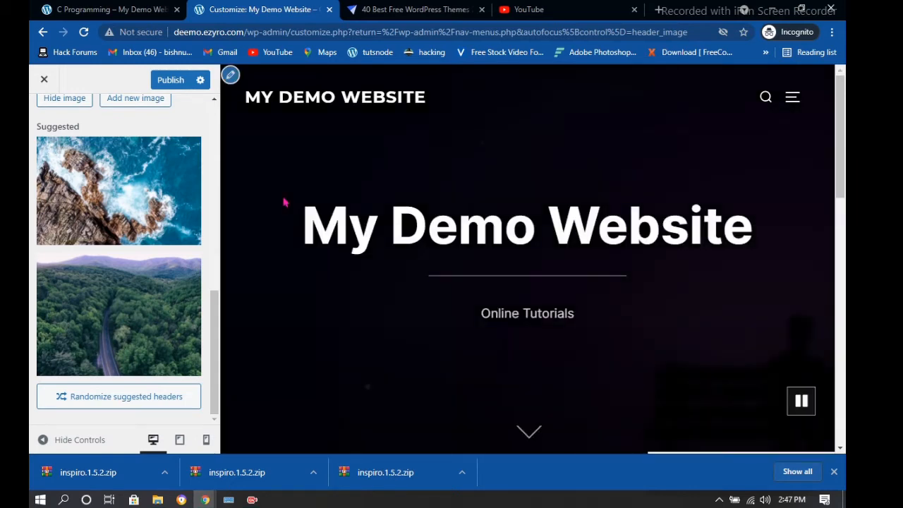
pyautogui.scroll(5, 127, 213)
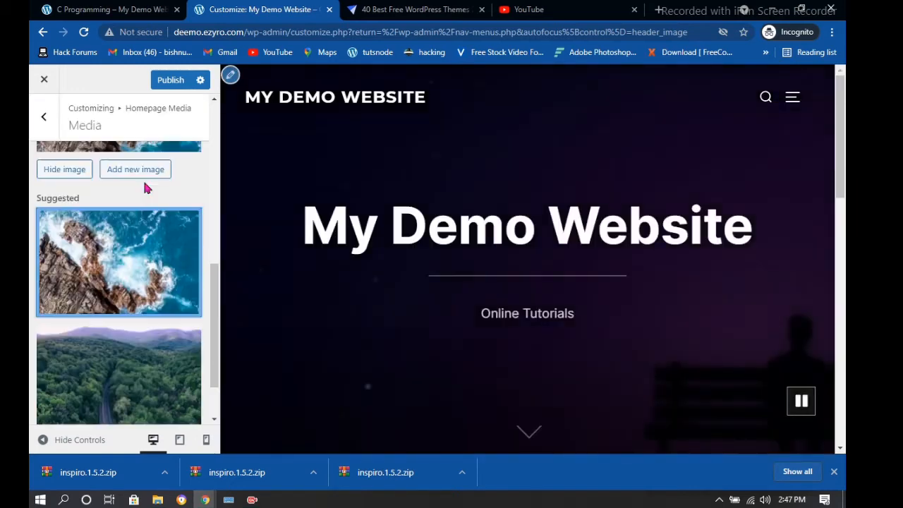
pyautogui.scroll(2, 162, 194)
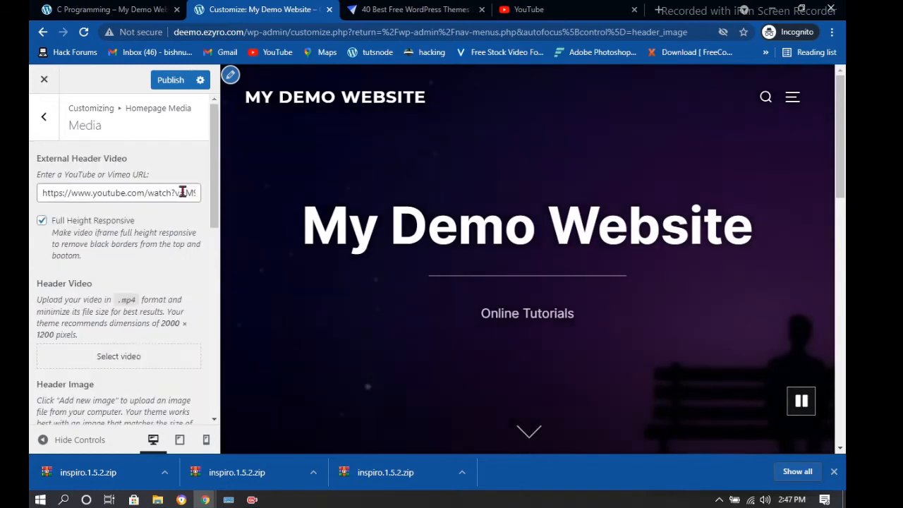
# Clear the header video URL and publish so the rocky coastline image becomes the header
pyautogui.click(186, 192)
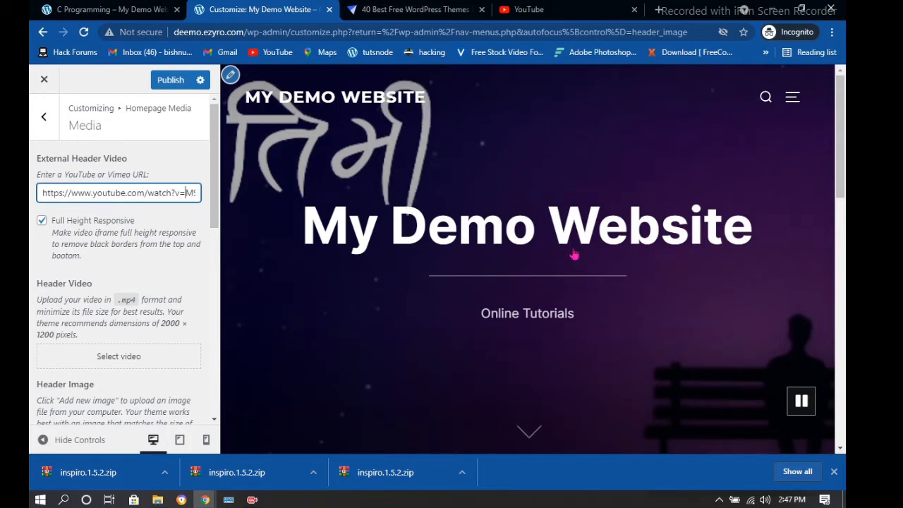
pyautogui.scroll(-2, 577, 258)
pyautogui.scroll(2, 578, 261)
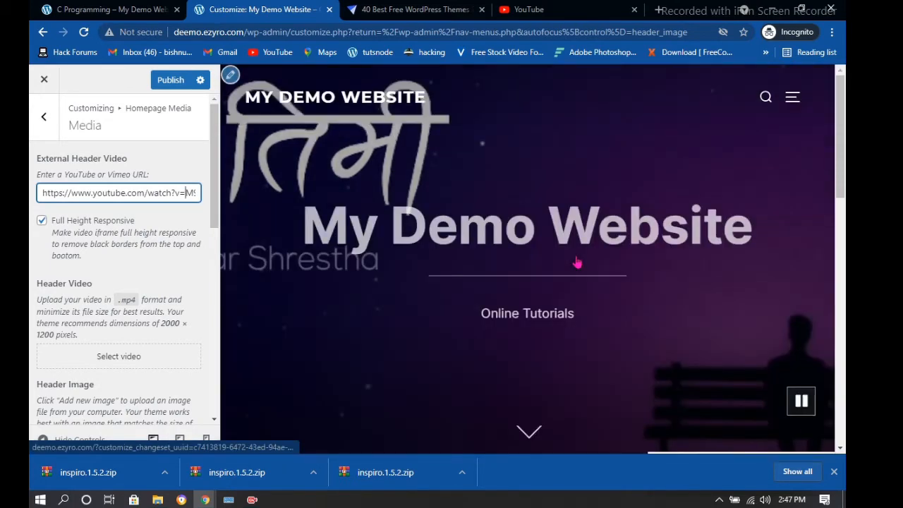
pyautogui.scroll(-1, 576, 263)
pyautogui.tripleClick(177, 192)
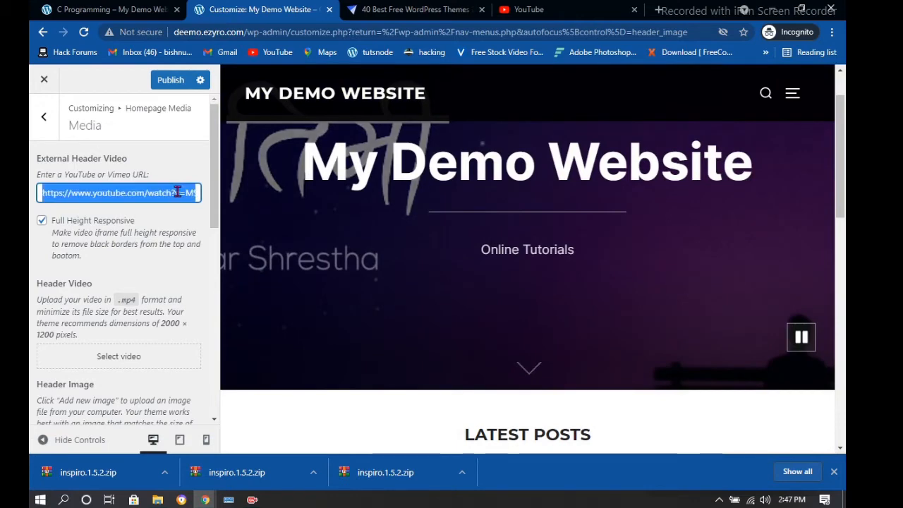
pyautogui.press('BackSpace')
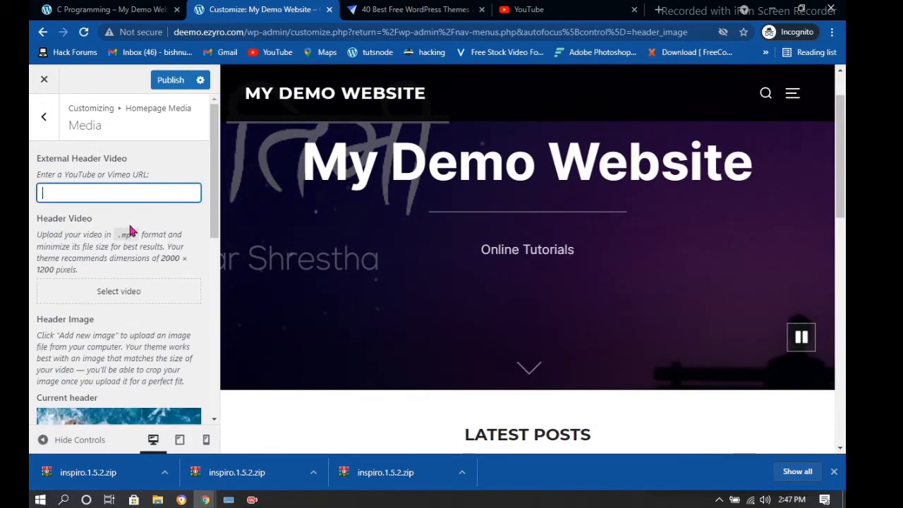
pyautogui.click(170, 80)
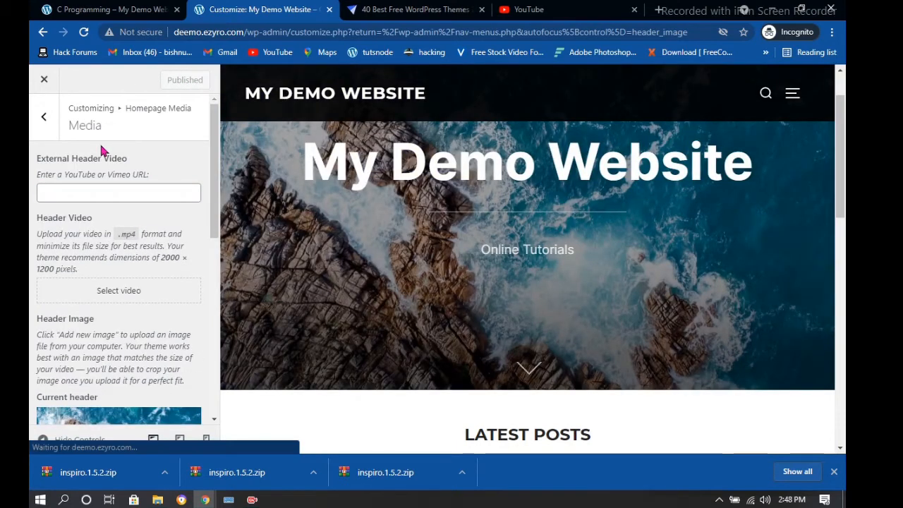
pyautogui.scroll(-5, 102, 192)
pyautogui.scroll(-2, 102, 200)
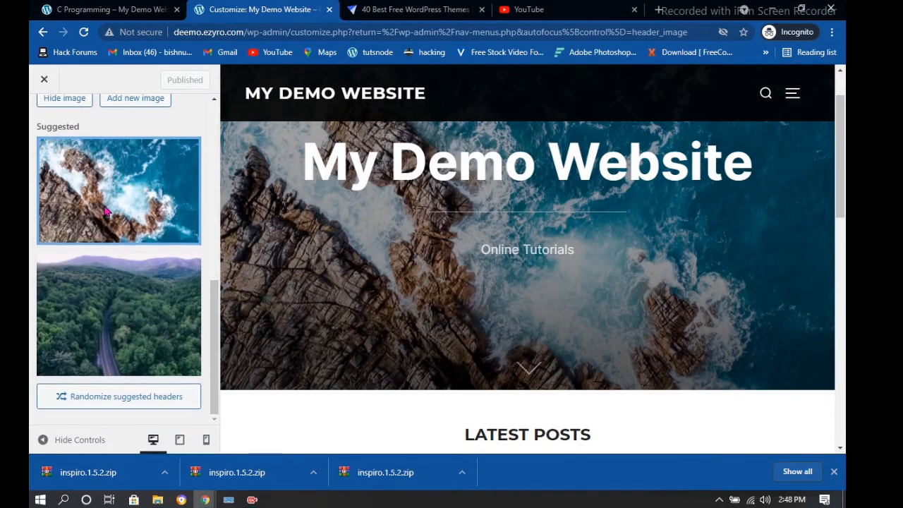
pyautogui.scroll(3, 56, 120)
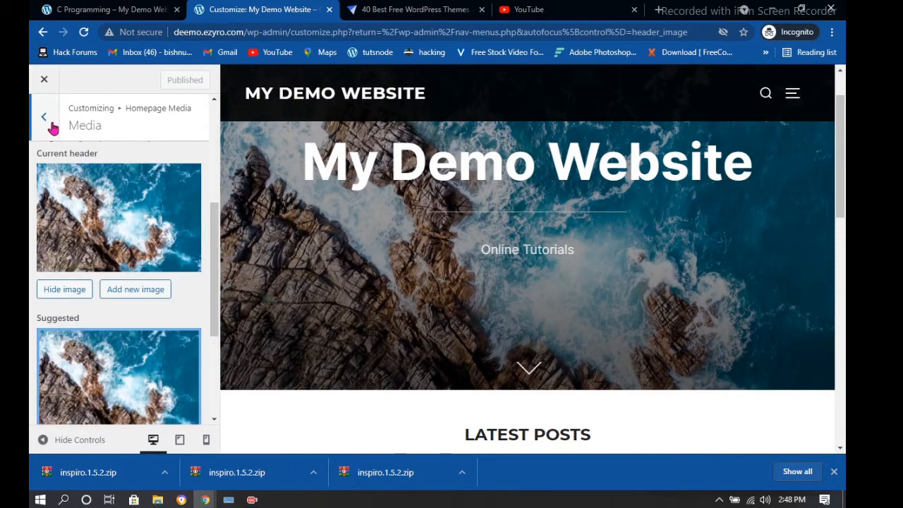
pyautogui.click(53, 127)
# Change the homepage Header Title to 'My first Website'
pyautogui.click(83, 200)
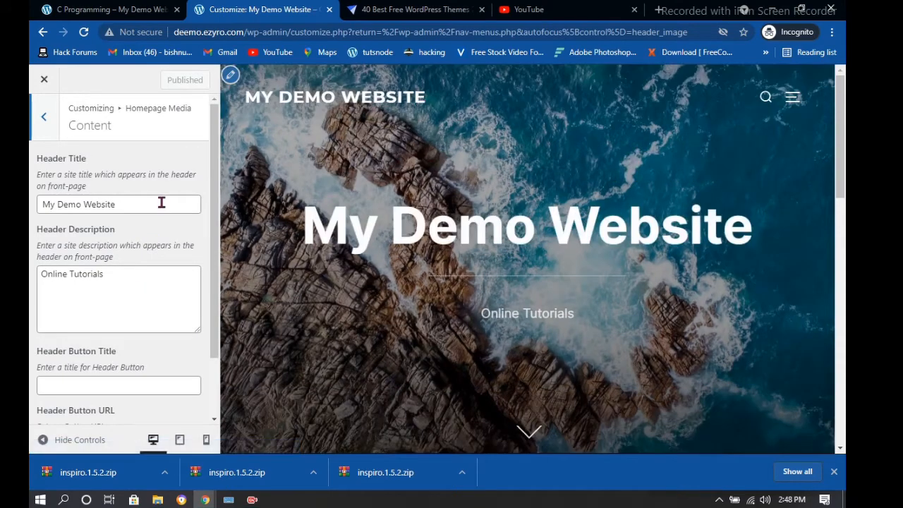
pyautogui.click(159, 204)
pyautogui.press('BackSpace')
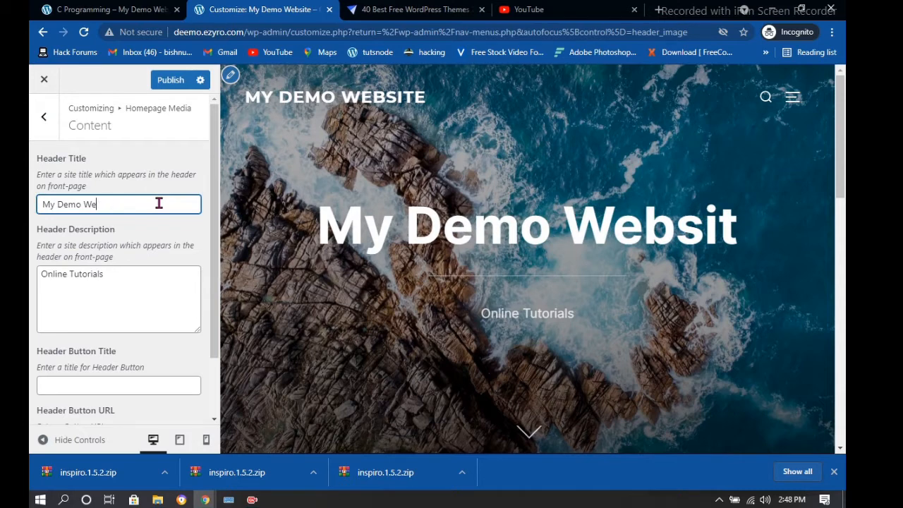
pyautogui.press('BackSpace')
pyautogui.press('BackSpace')
pyautogui.press('BackSpace')
pyautogui.press('BackSpace')
pyautogui.press('BackSpace')
pyautogui.press('BackSpace')
pyautogui.press('BackSpace')
pyautogui.press('BackSpace')
pyautogui.press('BackSpace')
pyautogui.press('BackSpace')
pyautogui.write('My f')
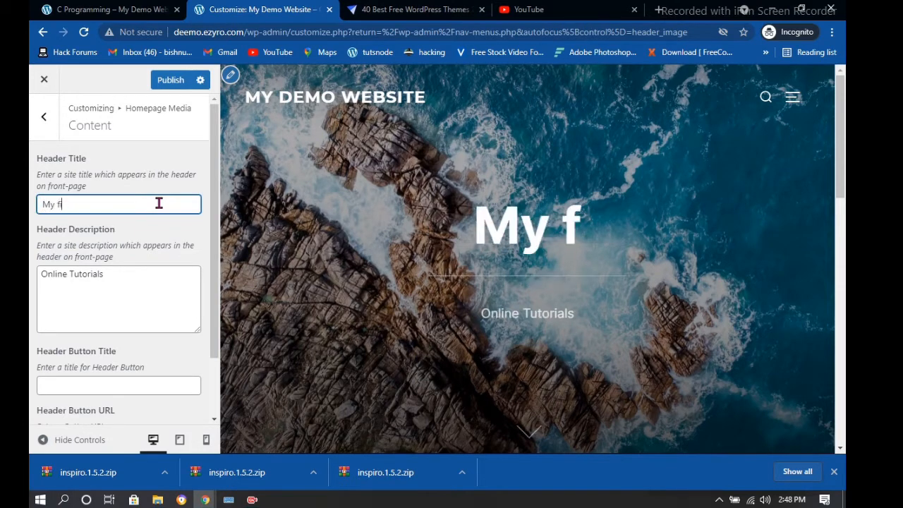
pyautogui.write('irst WEb')
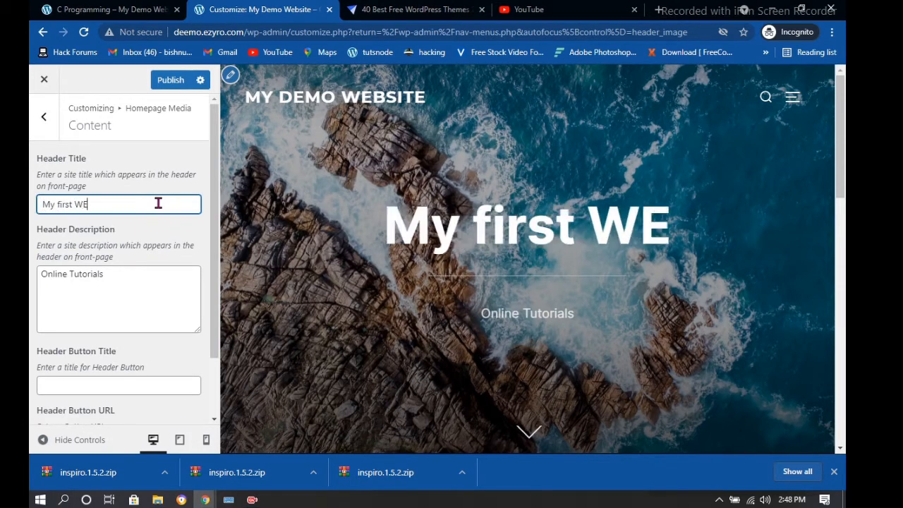
pyautogui.press('BackSpace')
pyautogui.press('BackSpace')
pyautogui.write('ebsite')
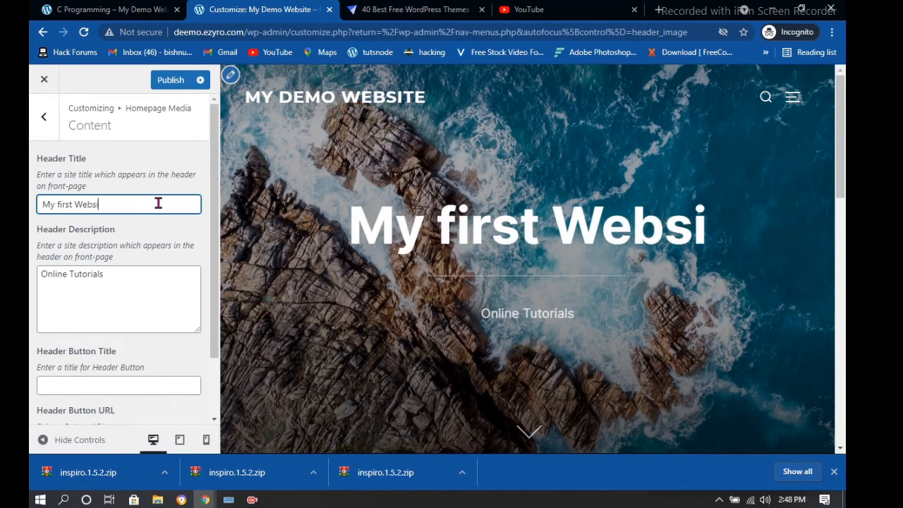
# Change the Header Description from 'Online Tutorials' to 'Time to on Beast Mode'
pyautogui.click(147, 280)
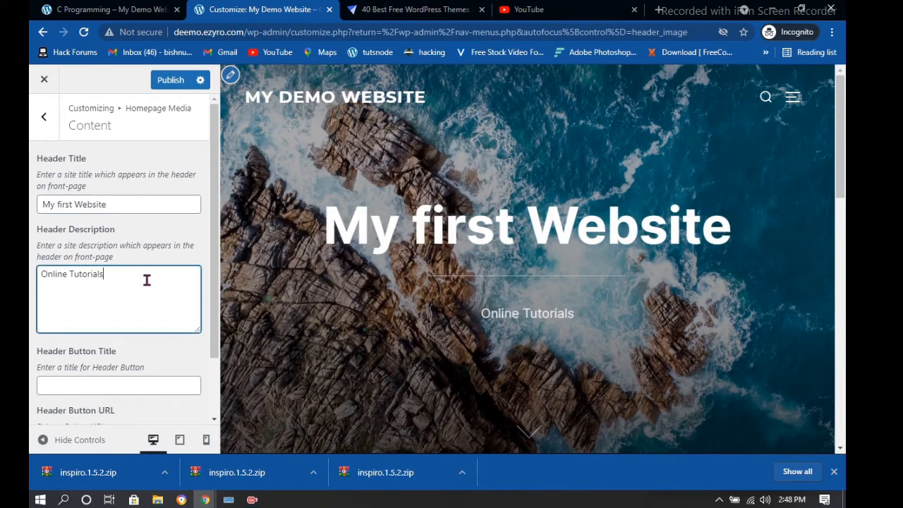
pyautogui.press('BackSpace')
pyautogui.press('BackSpace')
pyautogui.press('BackSpace')
pyautogui.press('BackSpace')
pyautogui.press('BackSpace')
pyautogui.press('BackSpace')
pyautogui.press('BackSpace')
pyautogui.press('BackSpace')
pyautogui.press('BackSpace')
pyautogui.press('BackSpace')
pyautogui.press('BackSpace')
pyautogui.press('BackSpace')
pyautogui.press('BackSpace')
pyautogui.press('BackSpace')
pyautogui.press('BackSpace')
pyautogui.press('BackSpace')
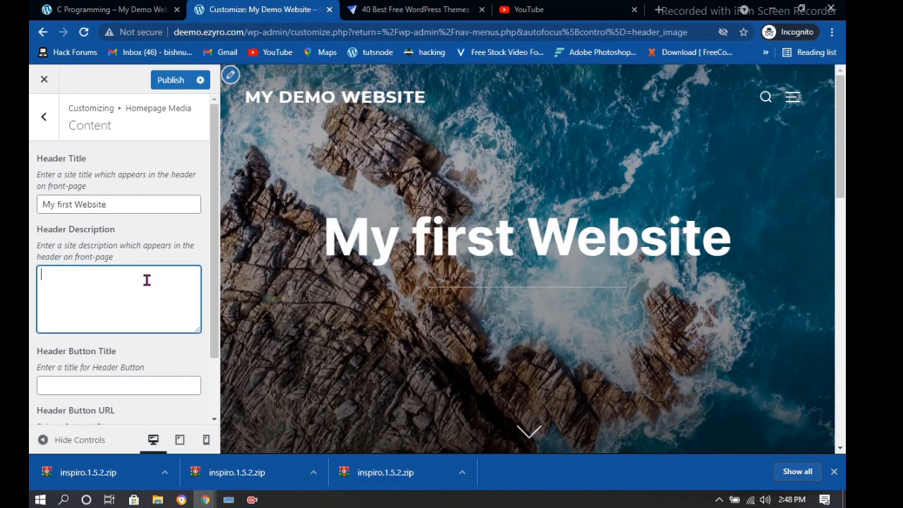
pyautogui.write('T')
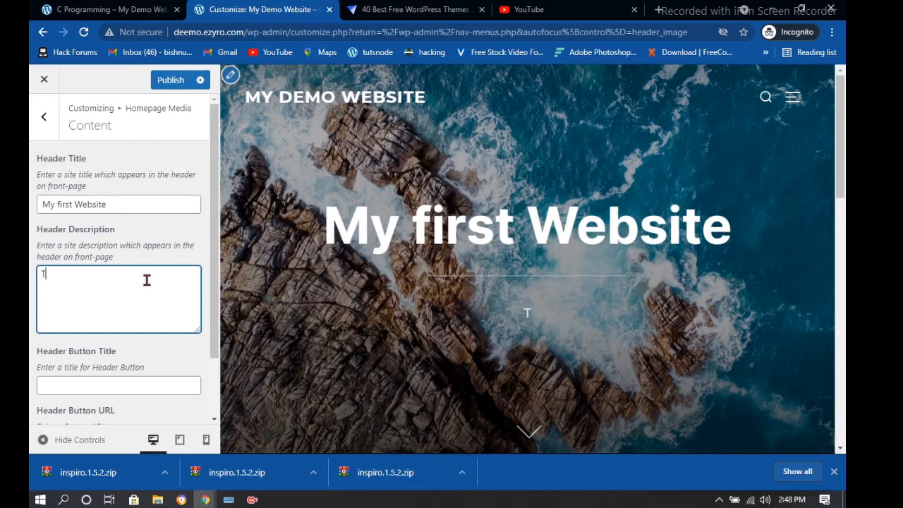
pyautogui.write('ime to ')
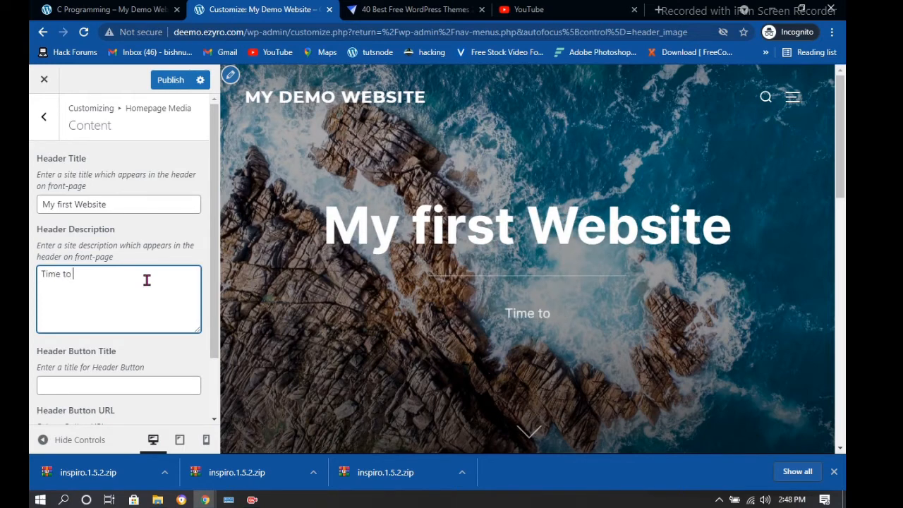
pyautogui.write('n')
pyautogui.press('BackSpace')
pyautogui.press('BackSpace')
pyautogui.write('on Bea')
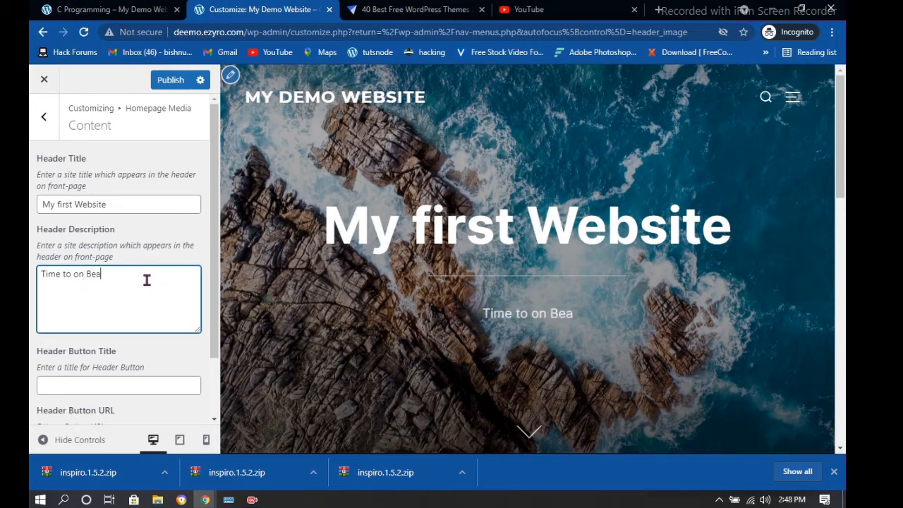
pyautogui.write('st Mode')
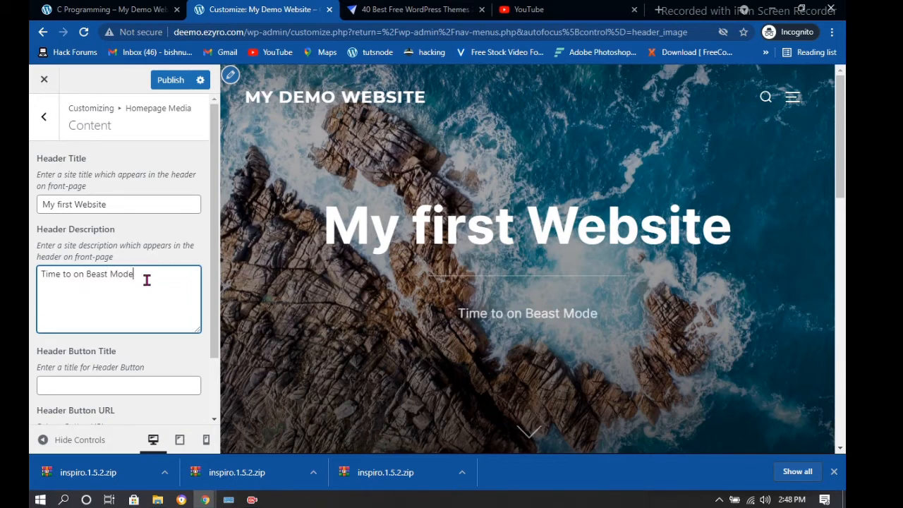
pyautogui.scroll(-2, 141, 286)
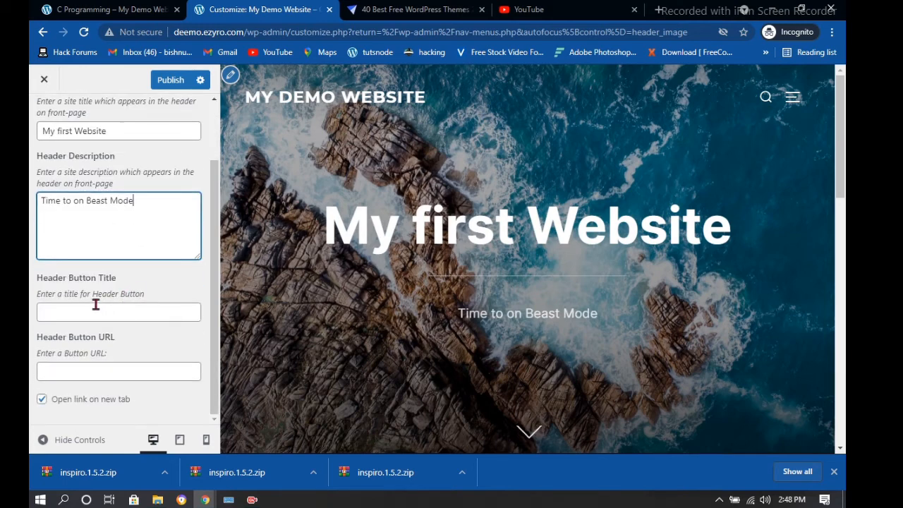
# Enter 'Welcome TO my new website' as the Header Button Title and check the preview
pyautogui.click(62, 318)
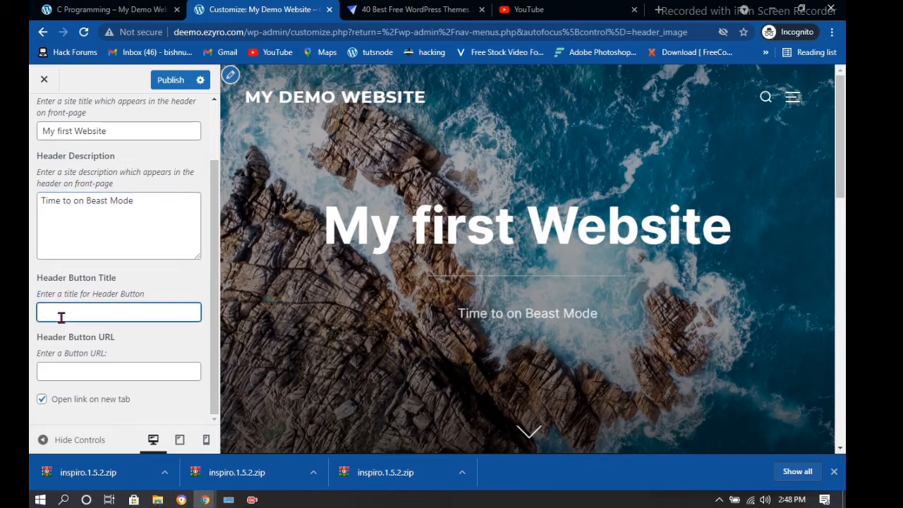
pyautogui.write('VLiw')
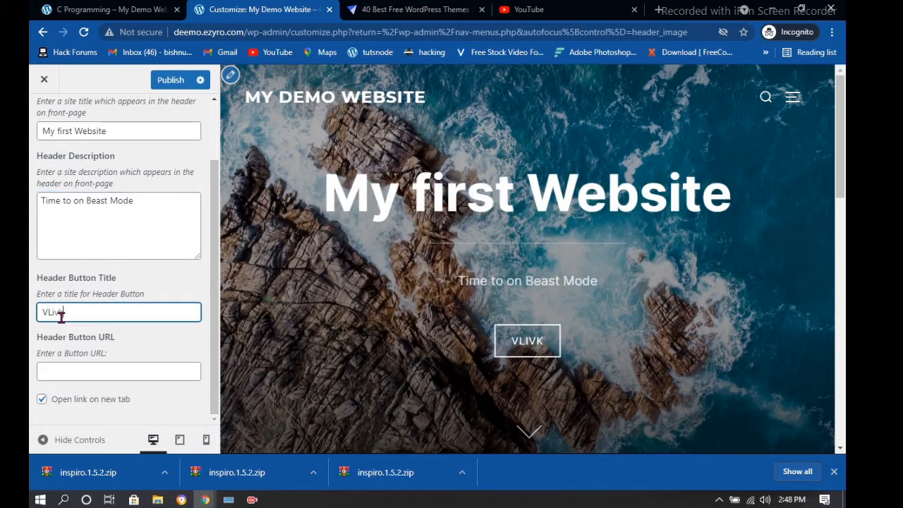
pyautogui.press('BackSpace')
pyautogui.press('BackSpace')
pyautogui.press('BackSpace')
pyautogui.press('BackSpace')
pyautogui.write('V')
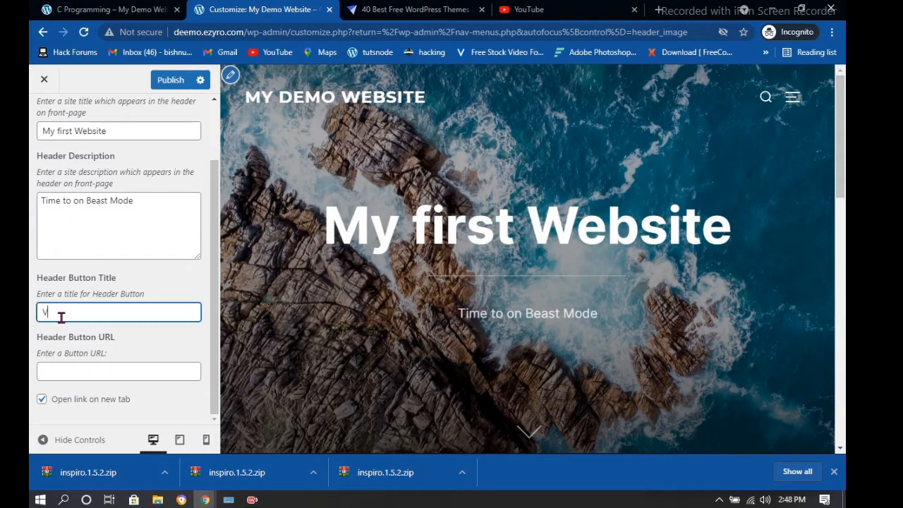
pyautogui.write('iew')
pyautogui.press('BackSpace')
pyautogui.press('BackSpace')
pyautogui.press('BackSpace')
pyautogui.press('BackSpace')
pyautogui.write('Welovme')
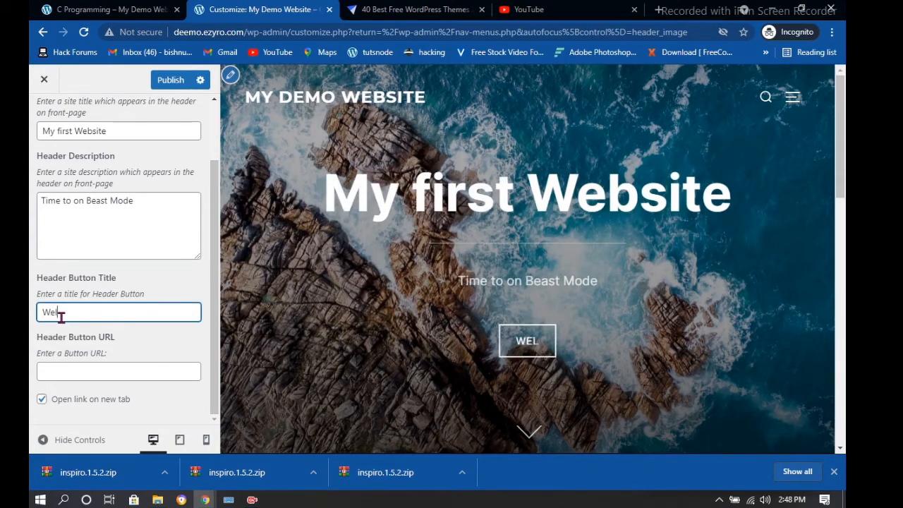
pyautogui.press('BackSpace')
pyautogui.press('BackSpace')
pyautogui.press('BackSpace')
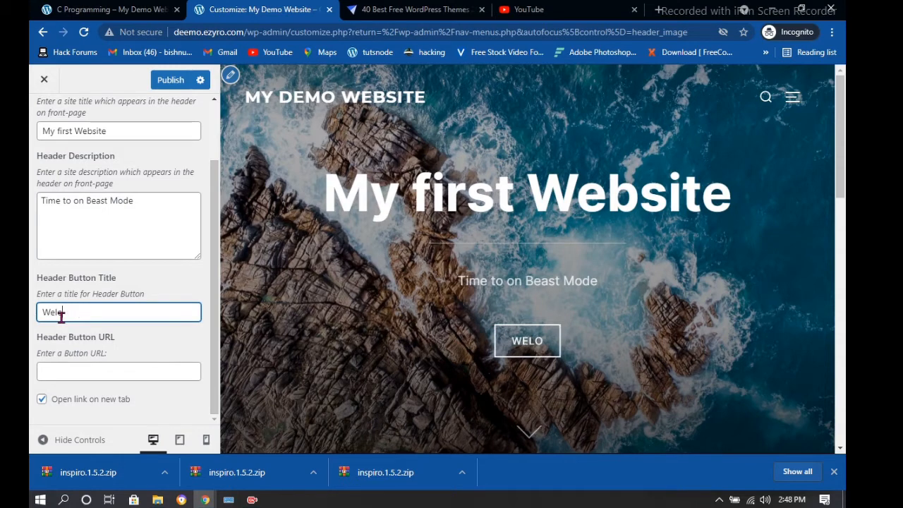
pyautogui.write('come T')
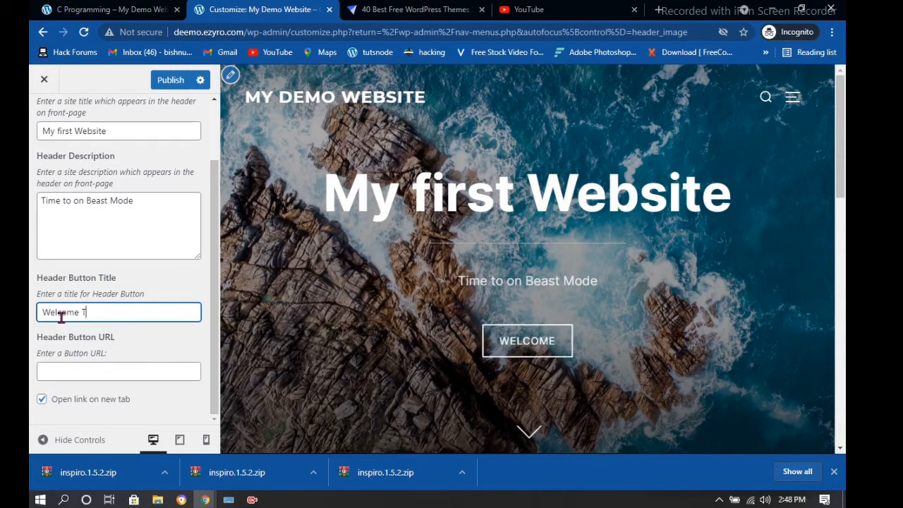
pyautogui.write('O my')
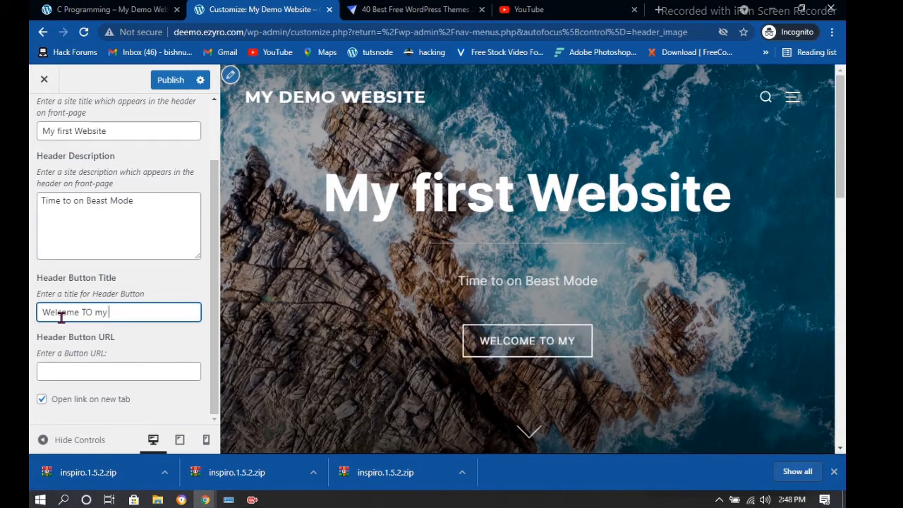
pyautogui.write(' neww')
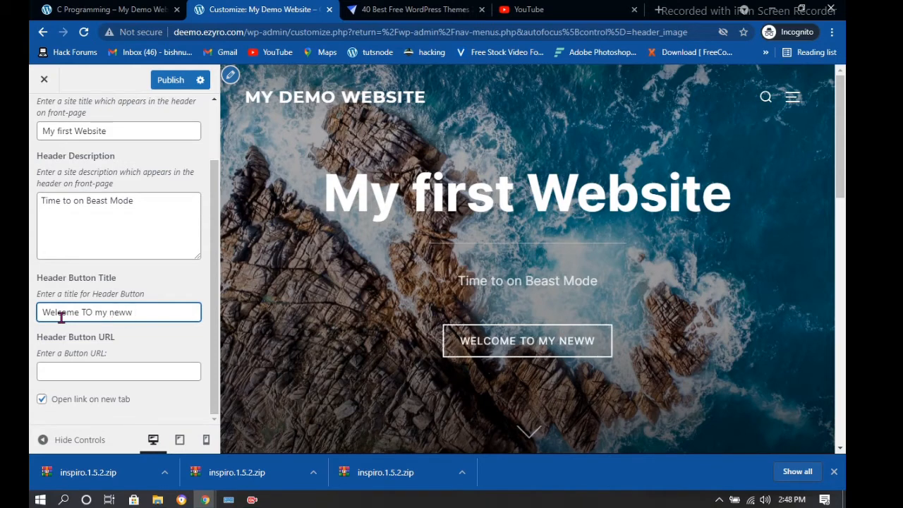
pyautogui.press('BackSpace')
pyautogui.write('ewe')
pyautogui.press('BackSpace')
pyautogui.press('BackSpace')
pyautogui.press('BackSpace')
pyautogui.press('BackSpace')
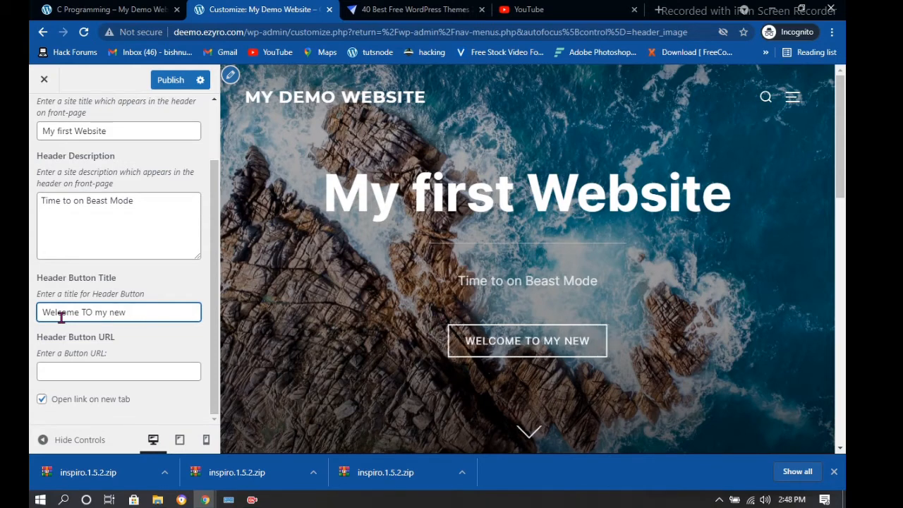
pyautogui.write('e')
pyautogui.press('BackSpace')
pyautogui.press('BackSpace')
pyautogui.write('we')
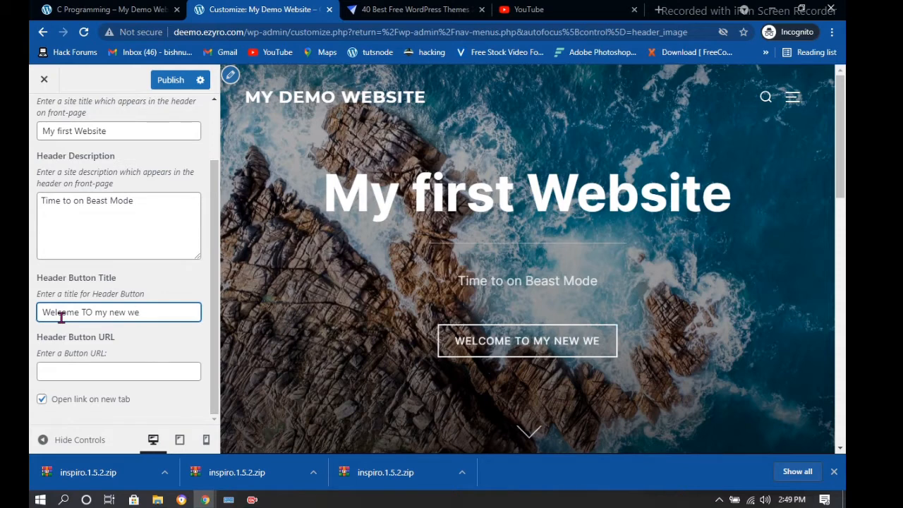
pyautogui.write('bsiye')
pyautogui.press('BackSpace')
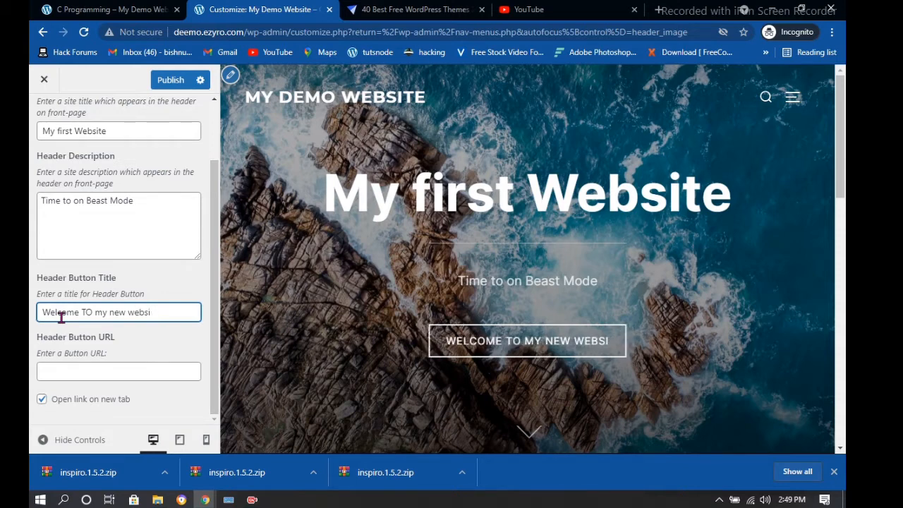
pyautogui.write('te')
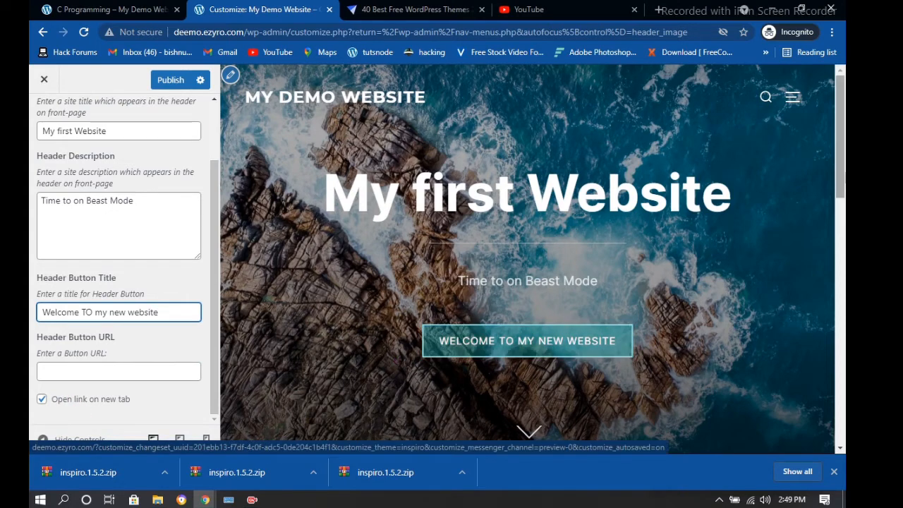
pyautogui.scroll(-2, 659, 208)
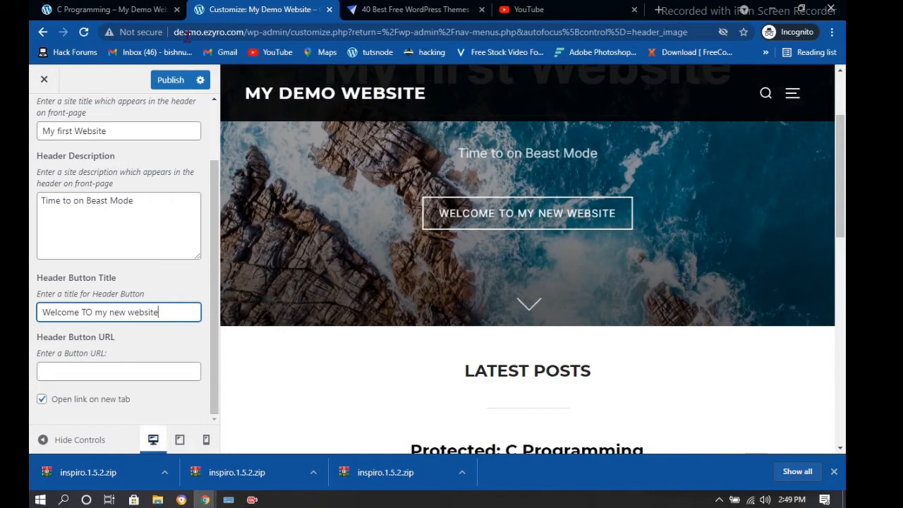
# Turn off 'Open link on new tab' for the header button and publish the header changes
pyautogui.click(42, 398)
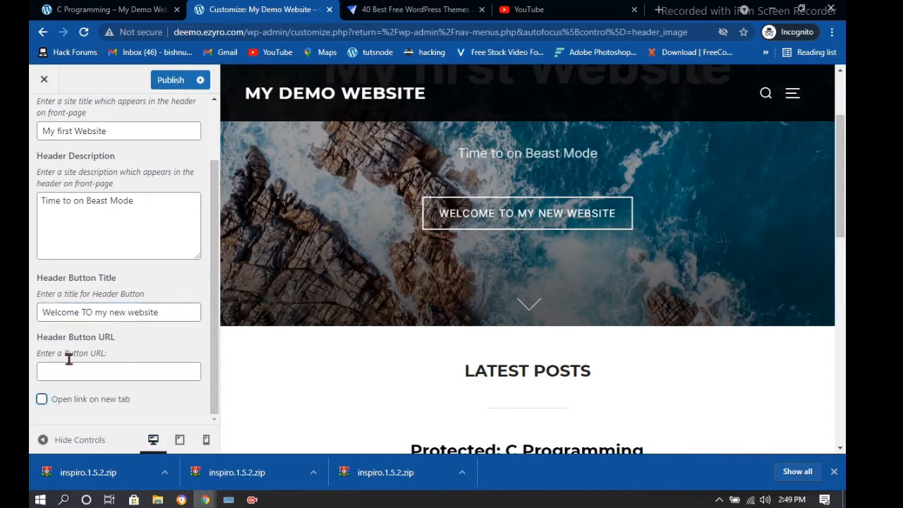
pyautogui.click(172, 81)
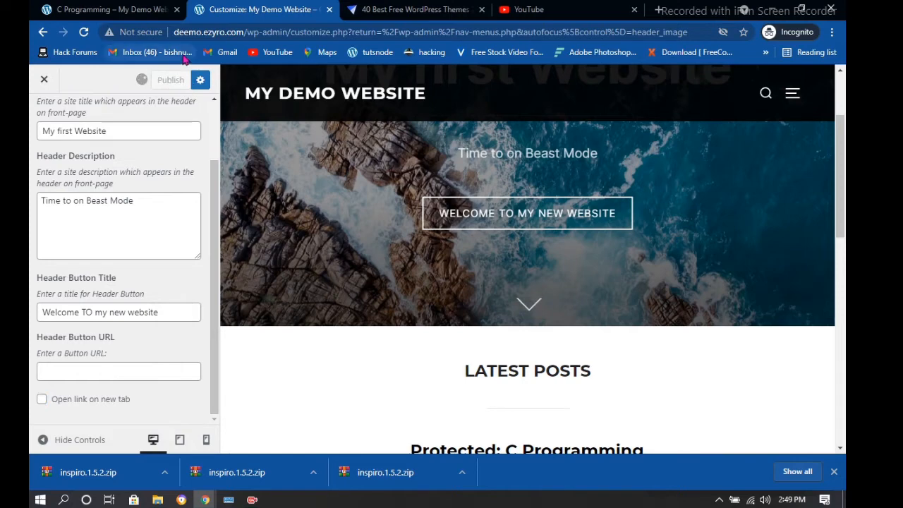
pyautogui.scroll(-8, 623, 225)
pyautogui.scroll(3, 542, 286)
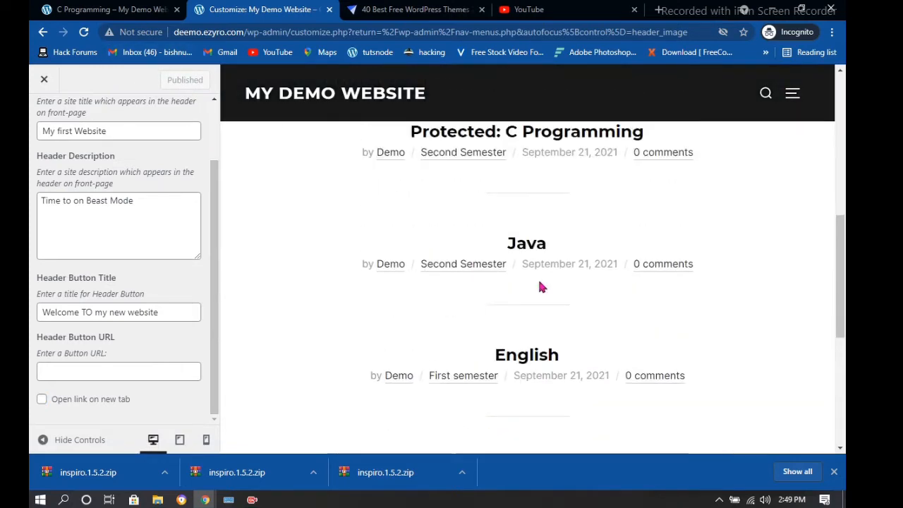
# Check the posts in the site preview, then close the Customizer
pyautogui.scroll(-1, 522, 279)
pyautogui.scroll(3, 641, 242)
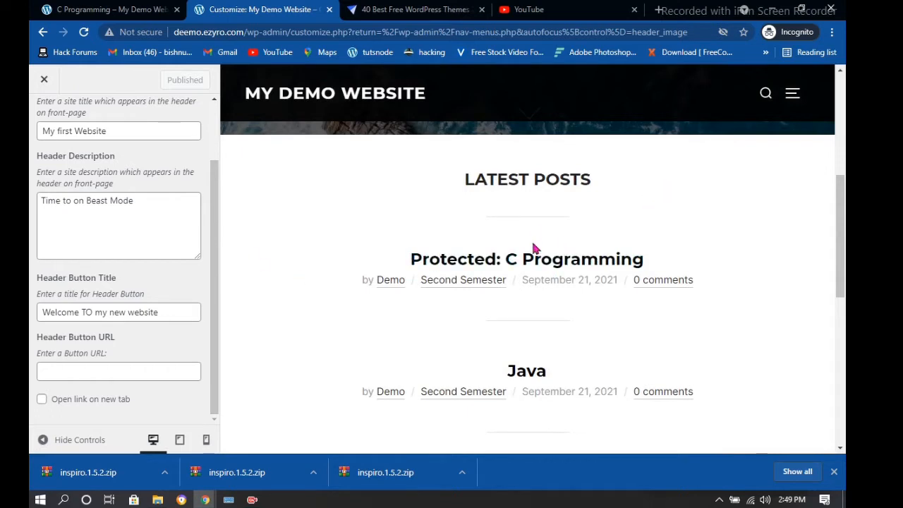
pyautogui.scroll(-6, 586, 310)
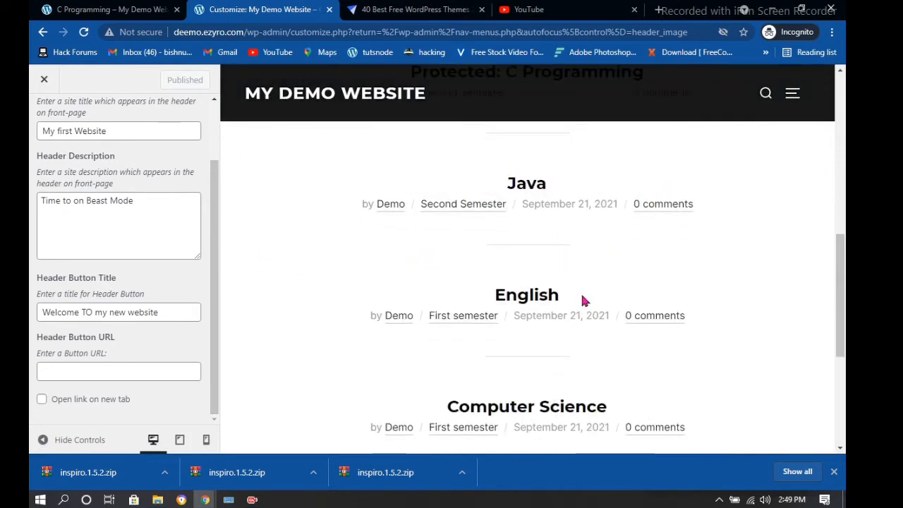
pyautogui.scroll(1, 582, 295)
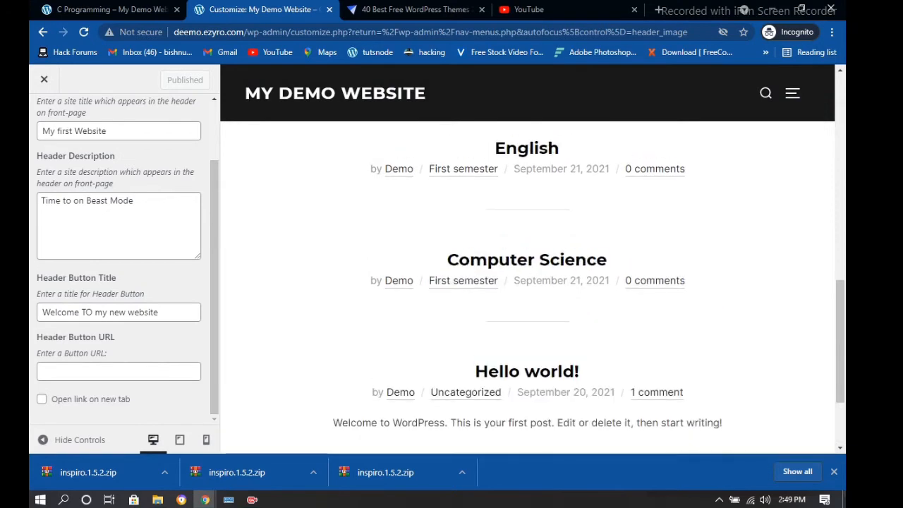
pyautogui.click(43, 83)
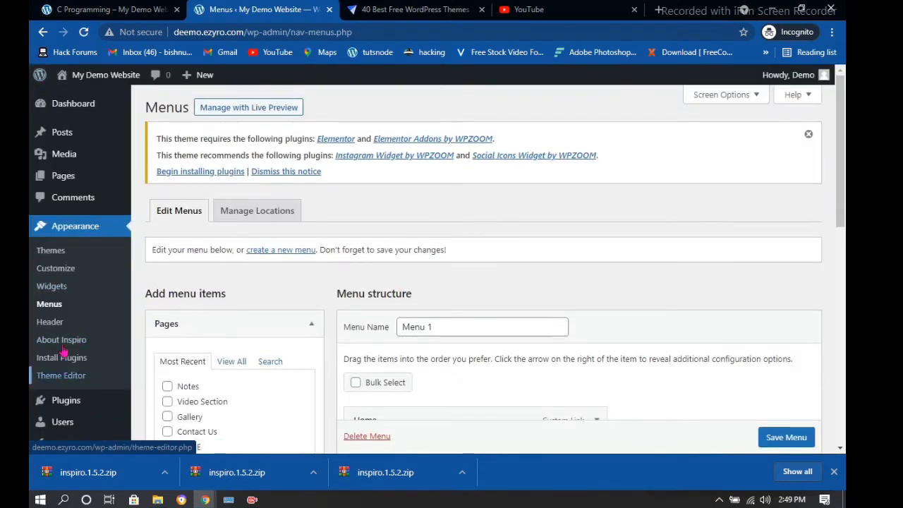
# Look over the nested Notes menu structure on the Menus page
pyautogui.scroll(-1, 67, 360)
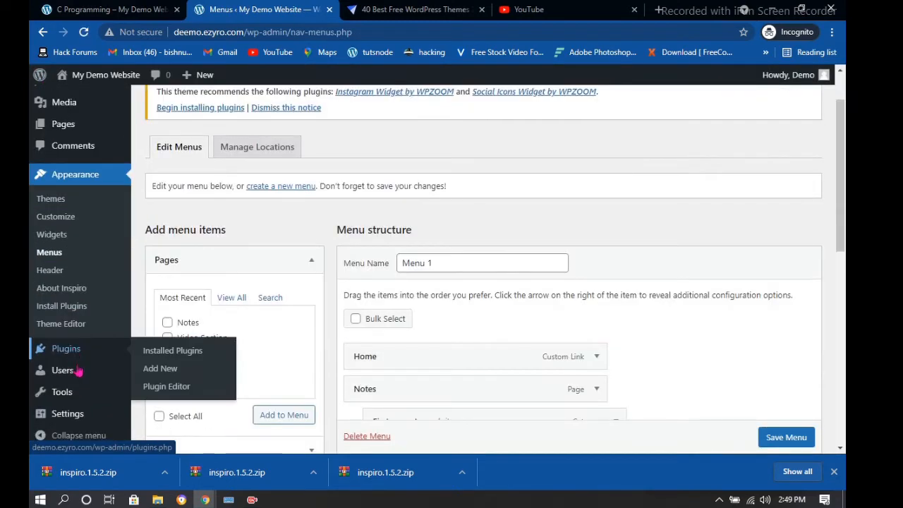
pyautogui.scroll(-2, 74, 370)
pyautogui.scroll(-1, 388, 209)
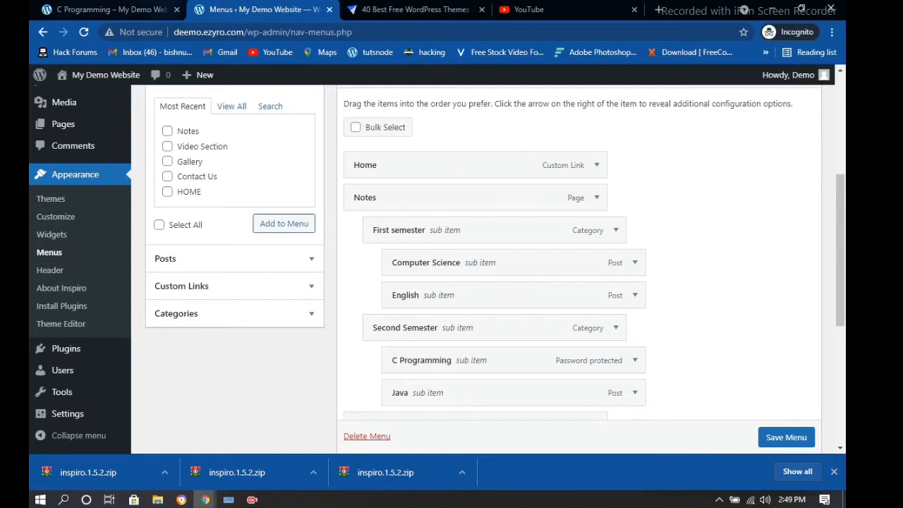
# Open Installed Plugins and review the three inactive plugins: Akismet Anti-Spam, Blogger Importer, Hello Dolly
pyautogui.click(71, 354)
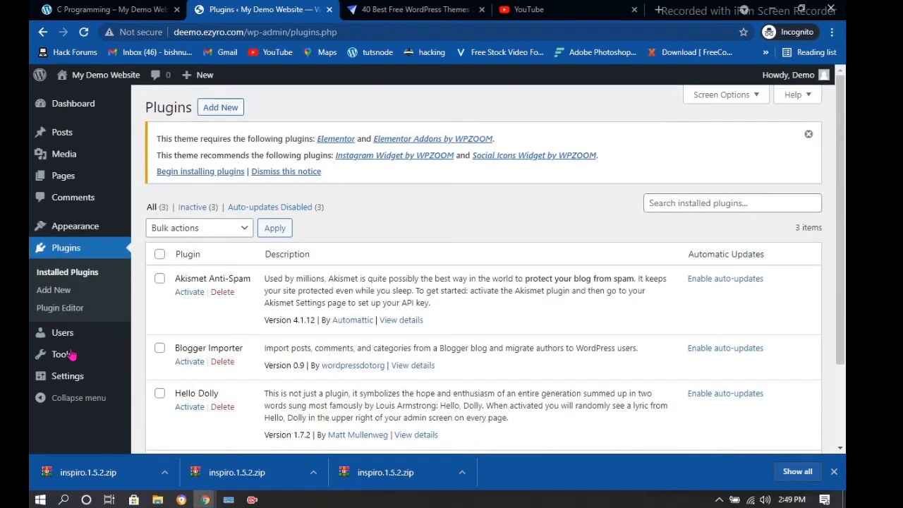
pyautogui.scroll(-3, 292, 337)
pyautogui.scroll(-2, 217, 197)
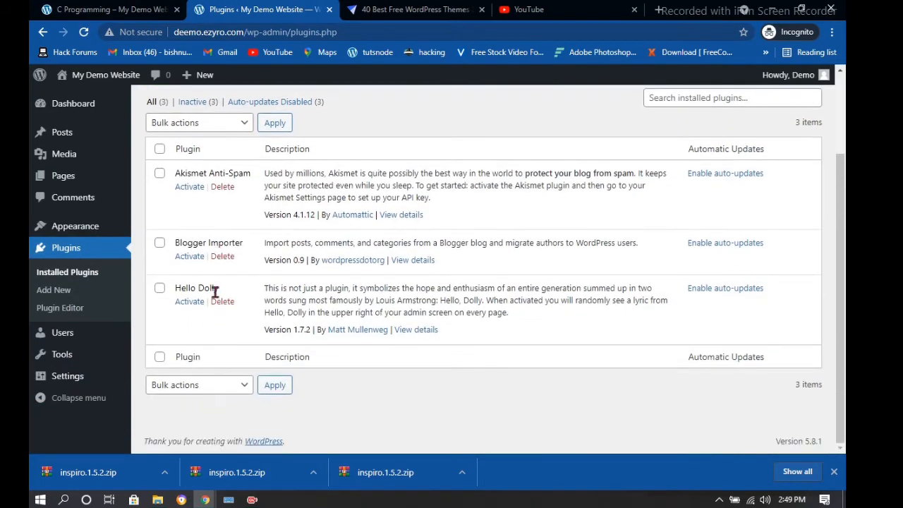
pyautogui.scroll(3, 272, 258)
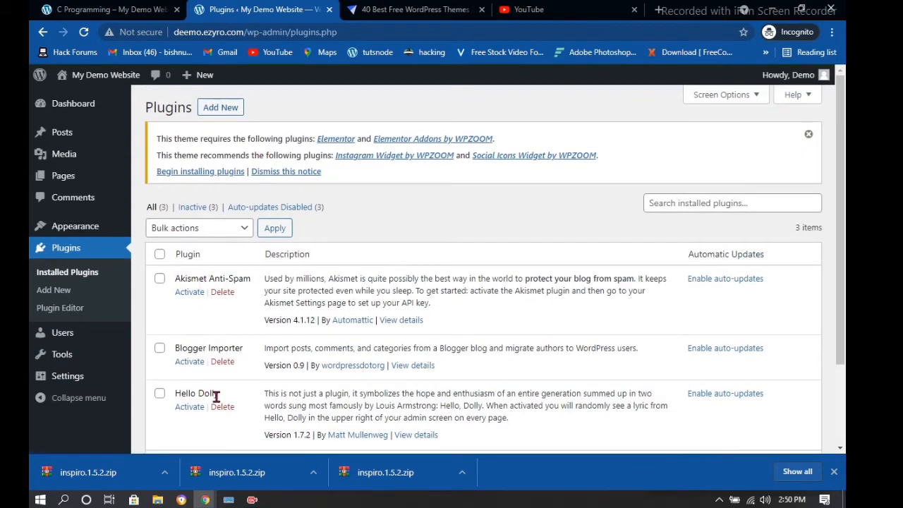
# On the Add Plugins page, search for 'elementor' to list Elementor Website Builder first
pyautogui.click(228, 115)
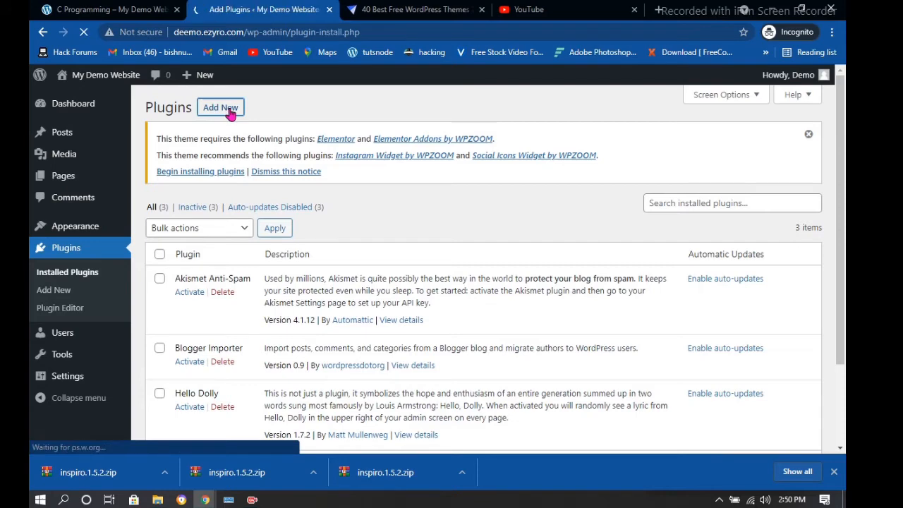
pyautogui.scroll(-2, 239, 153)
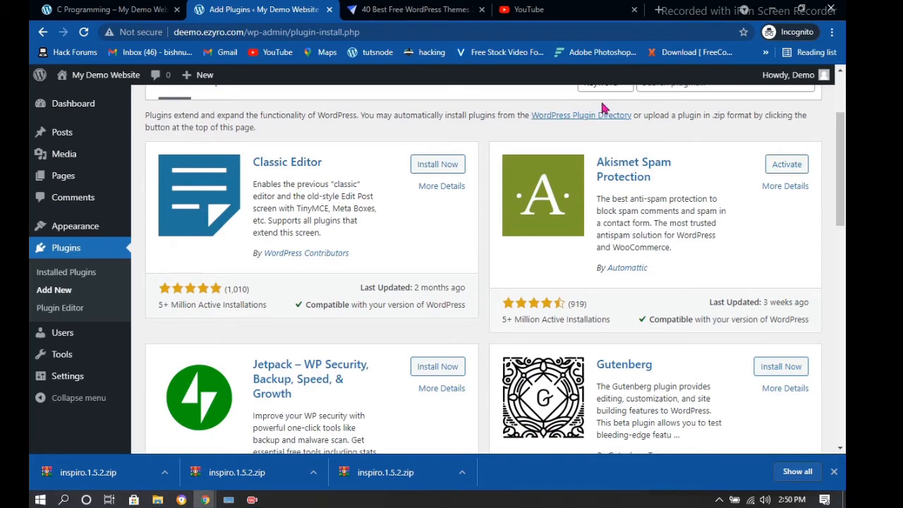
pyautogui.scroll(2, 621, 113)
pyautogui.click(666, 212)
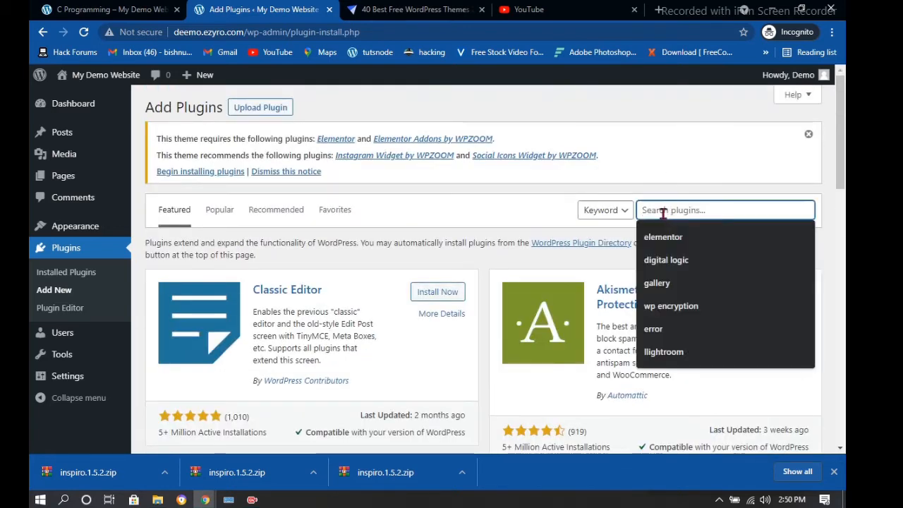
pyautogui.write('elemen')
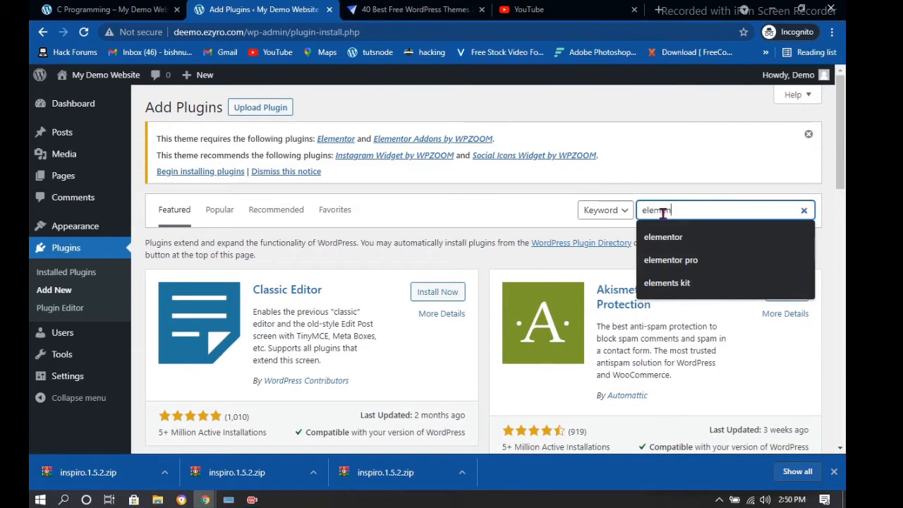
pyautogui.write('tor')
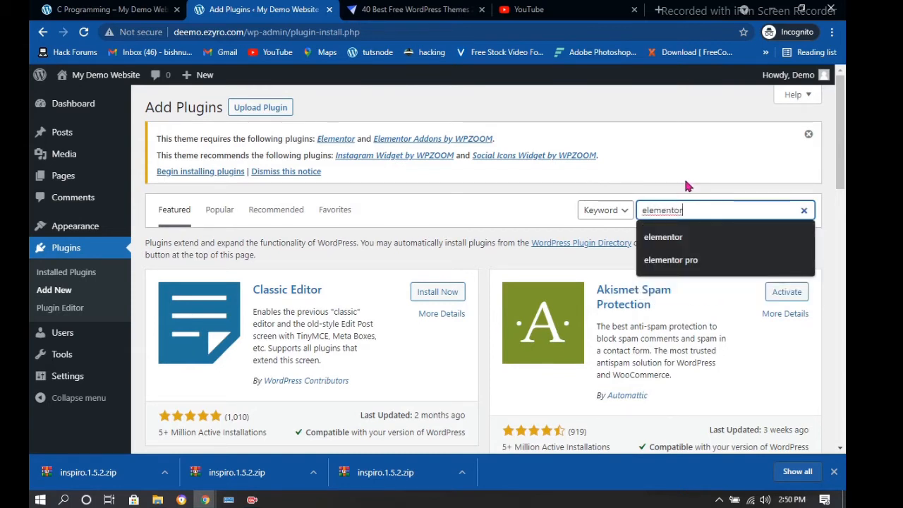
pyautogui.click(673, 247)
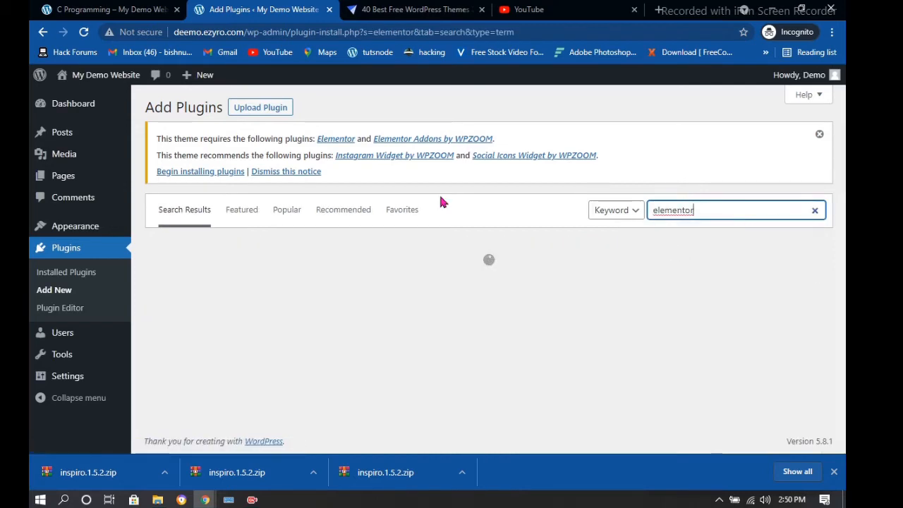
pyautogui.scroll(-1, 403, 237)
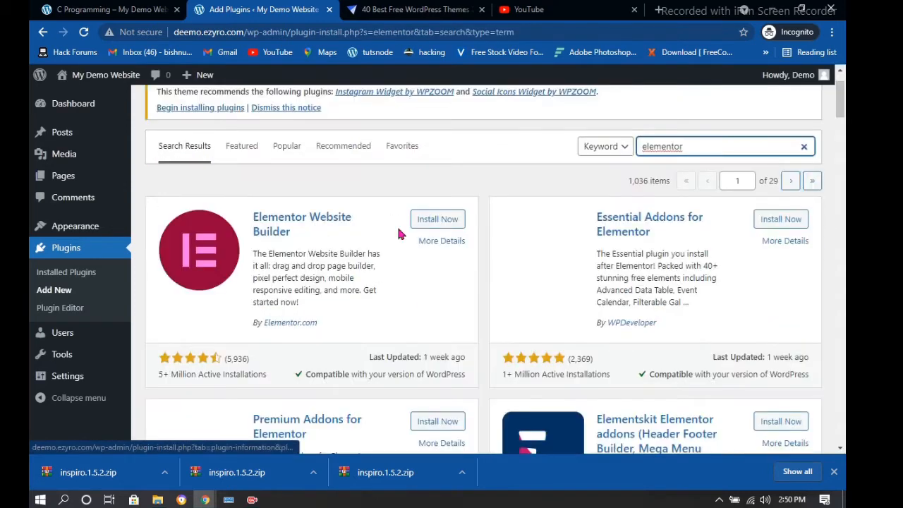
# Install the Elementor Website Builder plugin from the search results
pyautogui.click(437, 221)
pyautogui.scroll(-1, 630, 272)
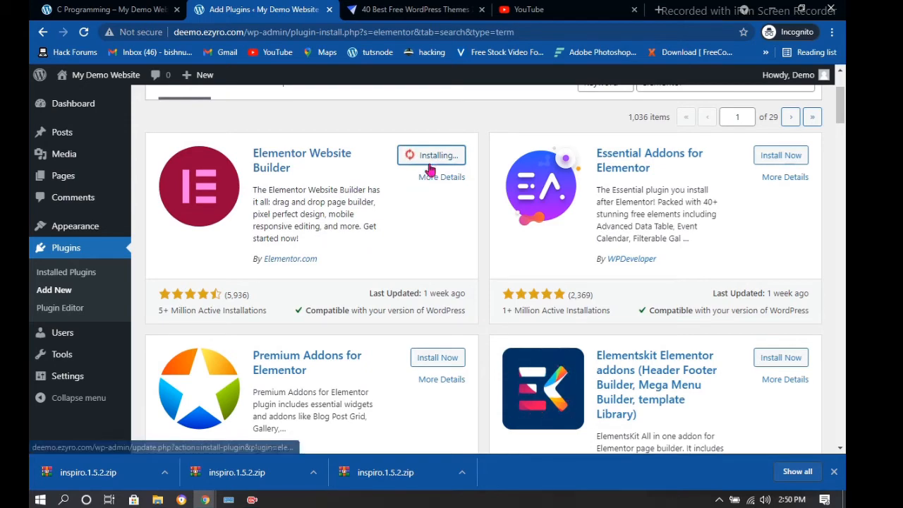
pyautogui.scroll(2, 424, 242)
pyautogui.scroll(-2, 423, 242)
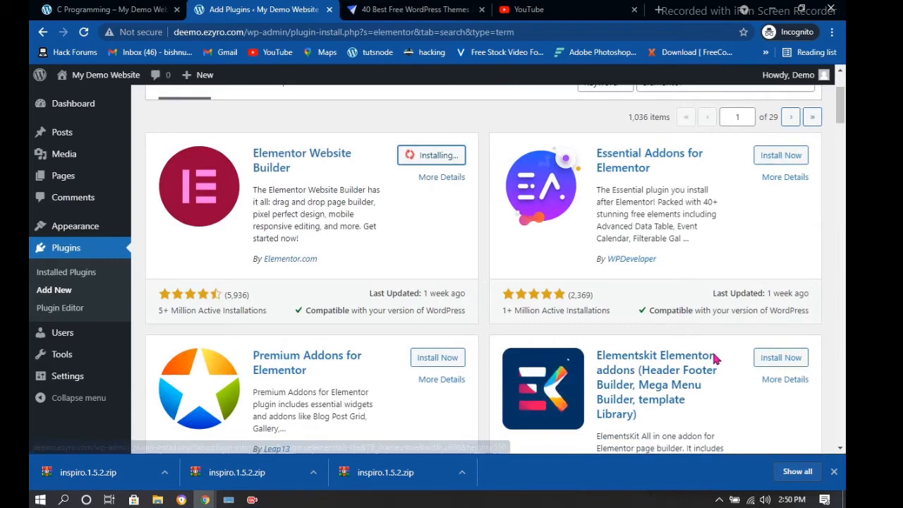
pyautogui.scroll(-1, 711, 321)
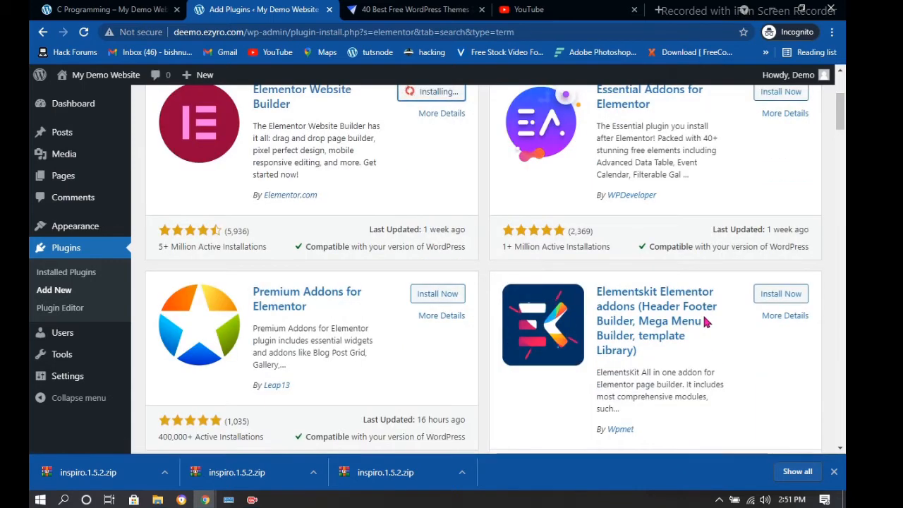
pyautogui.scroll(-1, 705, 282)
pyautogui.scroll(3, 840, 400)
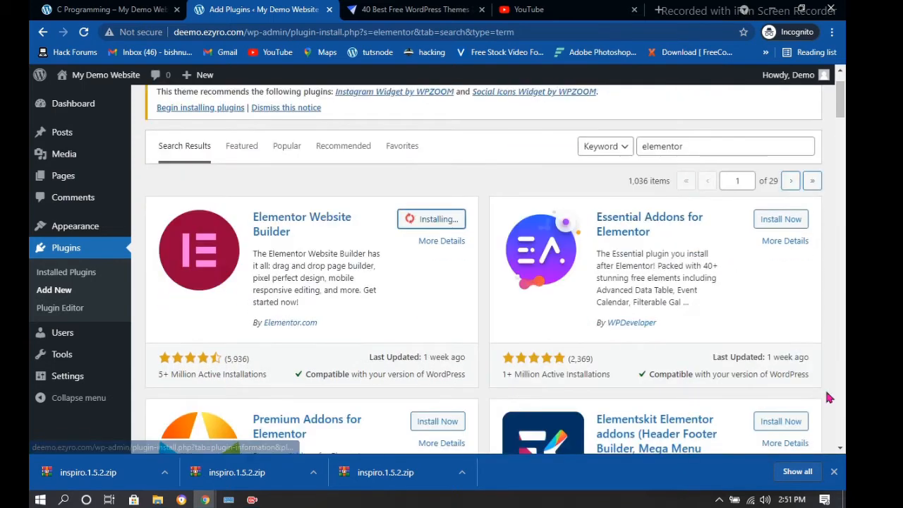
# Install the ElementsKit Elementor addons plugin and wait for both installs to run
pyautogui.click(785, 423)
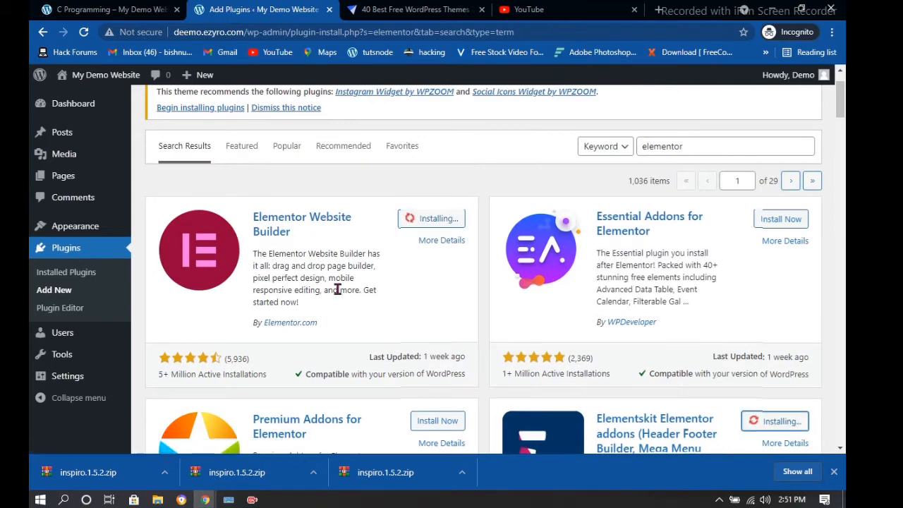
pyautogui.scroll(-6, 346, 296)
pyautogui.scroll(-4, 337, 295)
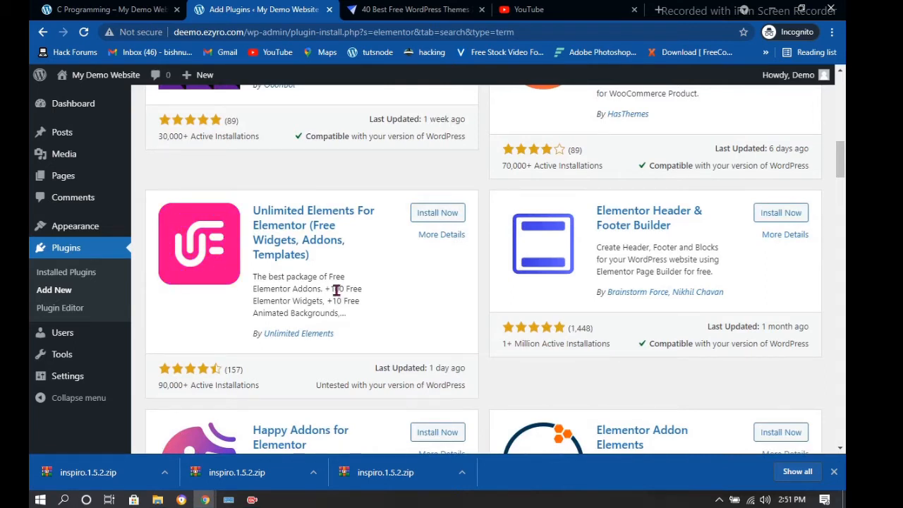
pyautogui.scroll(6, 336, 291)
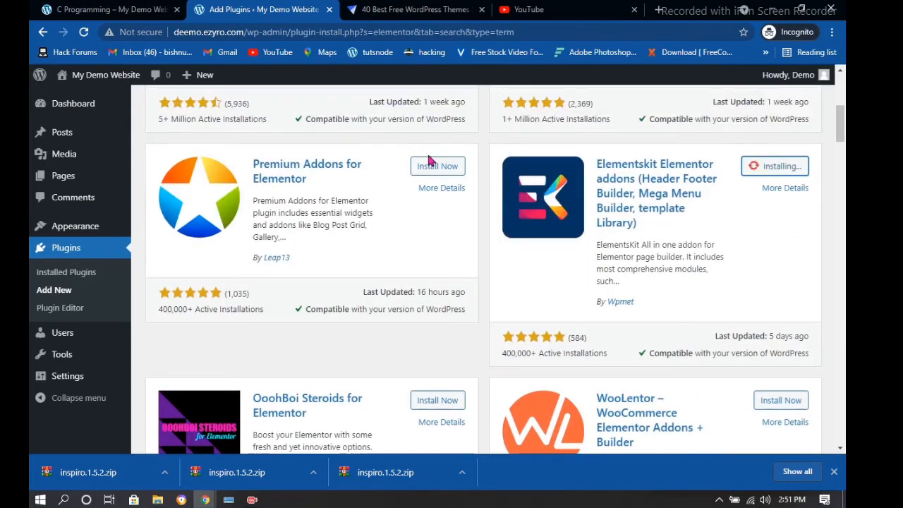
pyautogui.scroll(4, 432, 176)
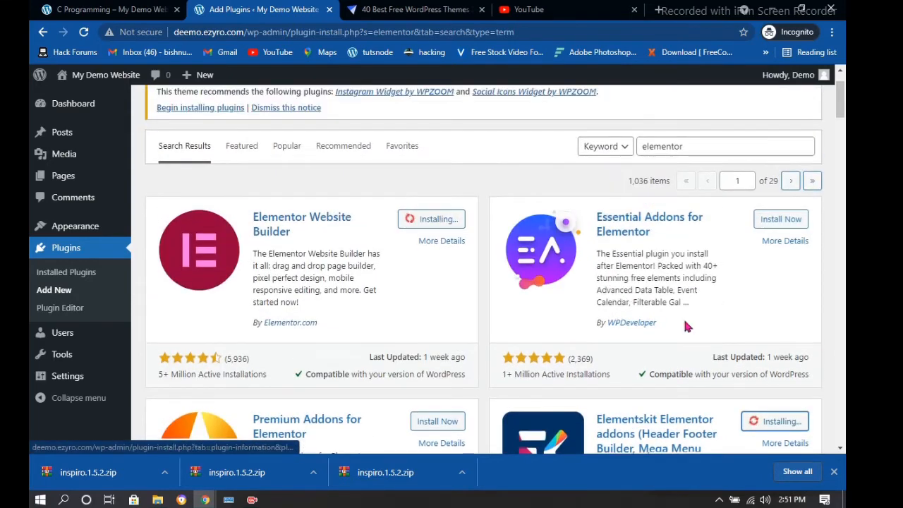
pyautogui.scroll(-1, 674, 315)
pyautogui.scroll(1, 448, 213)
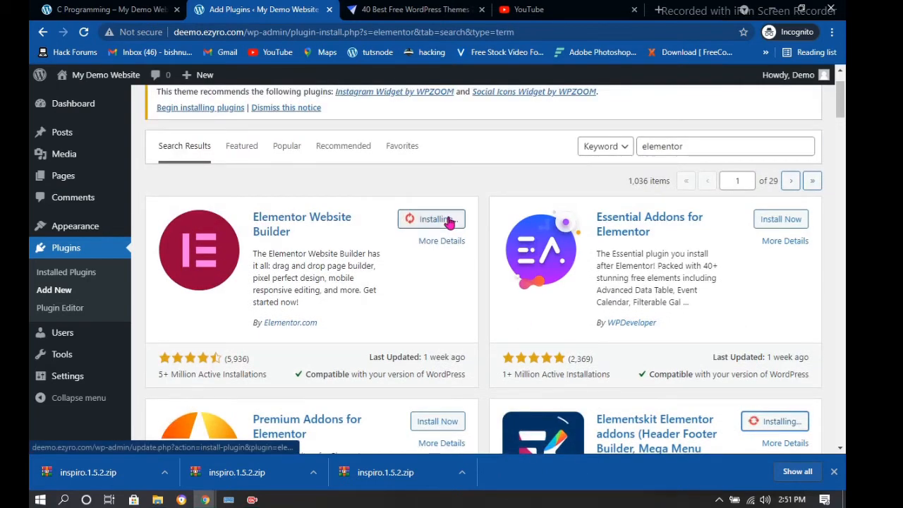
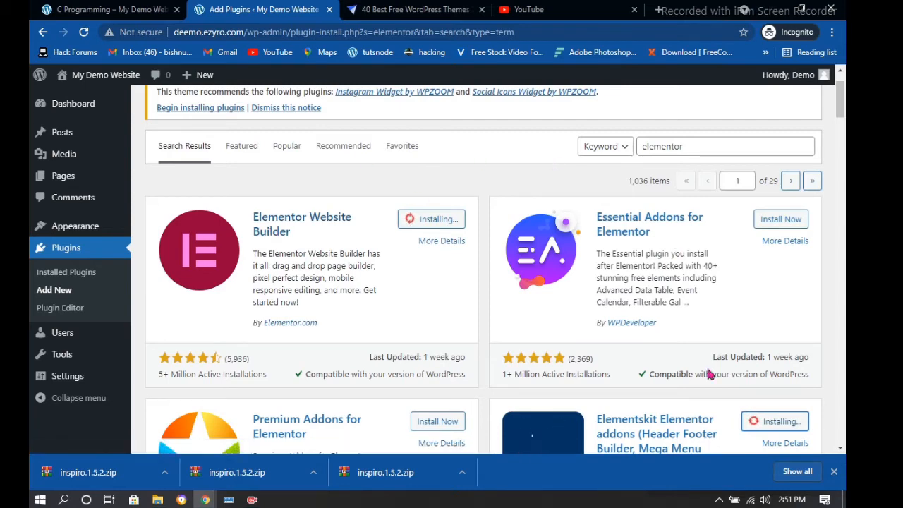
# Activate the Elementor Website Builder plugin and choose Leave in the prompt
pyautogui.scroll(-1, 545, 295)
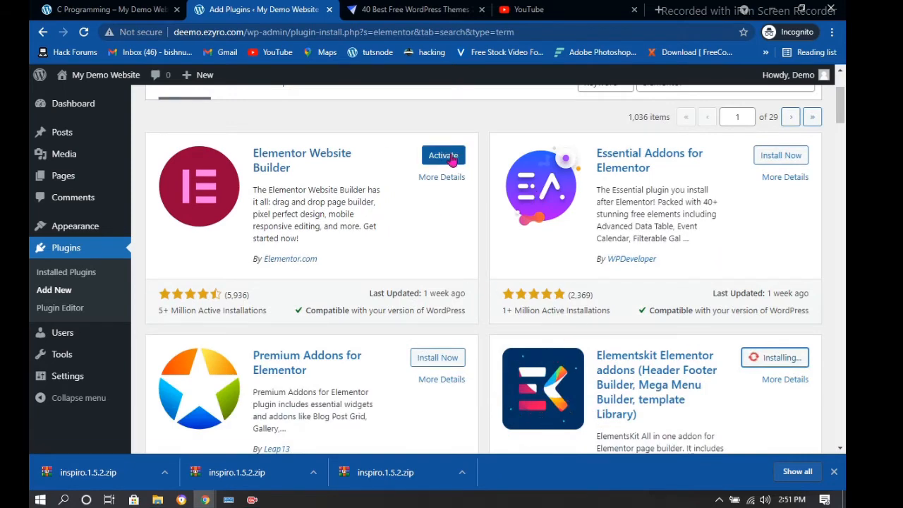
pyautogui.click(452, 160)
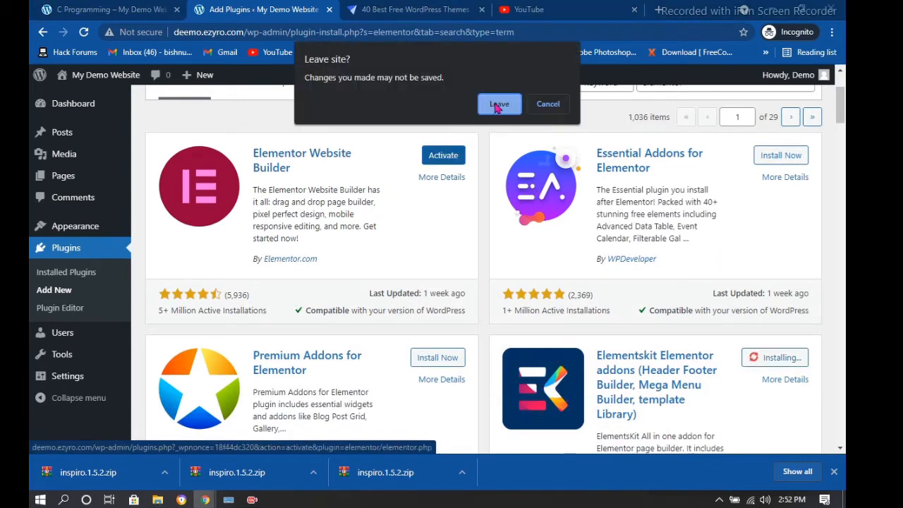
pyautogui.click(497, 104)
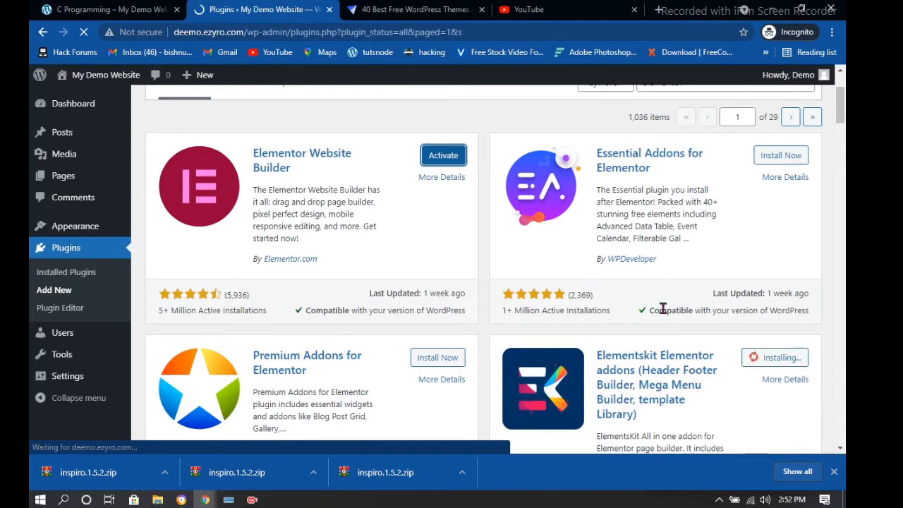
# Scroll the Installed Plugins list to confirm Elementor is now active
pyautogui.scroll(-3, 427, 259)
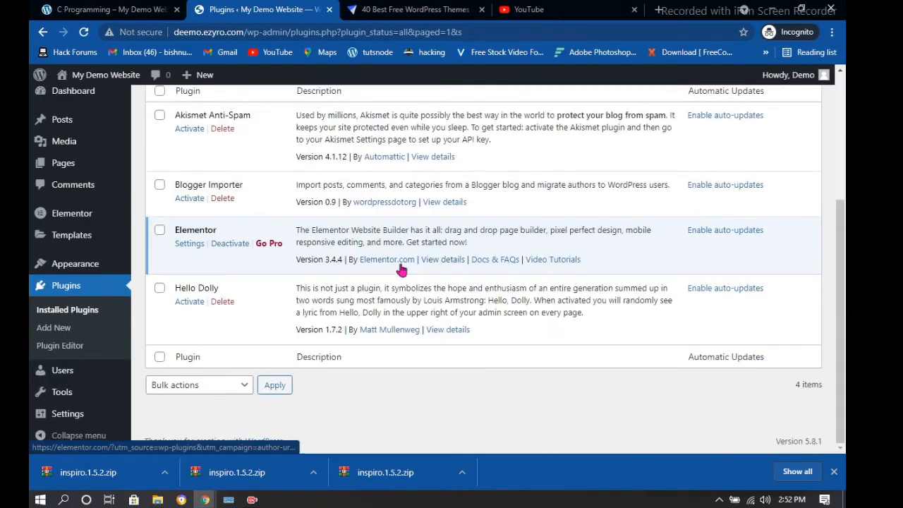
pyautogui.scroll(2, 295, 266)
pyautogui.scroll(-2, 294, 266)
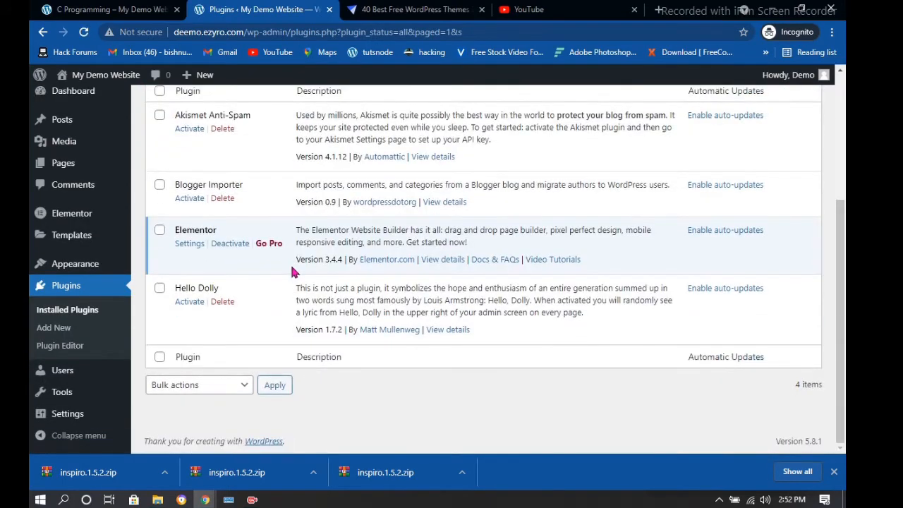
pyautogui.scroll(3, 286, 260)
pyautogui.scroll(-3, 282, 256)
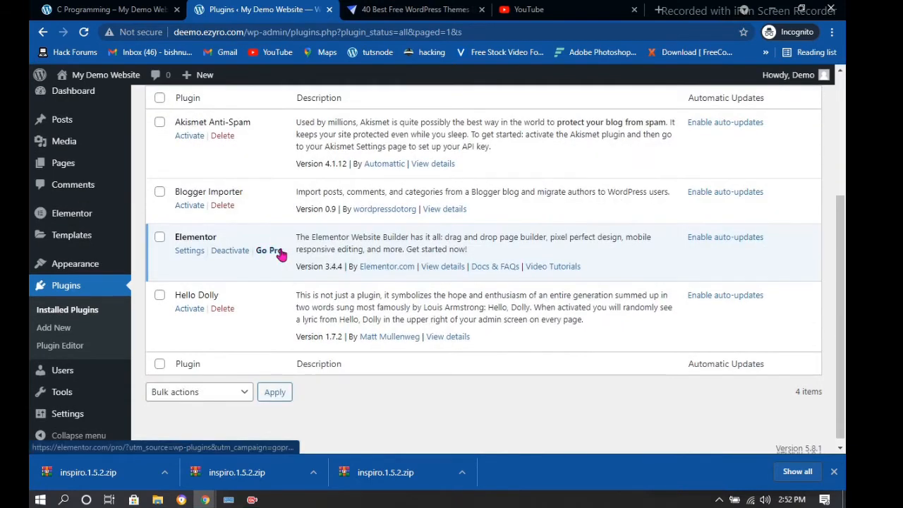
pyautogui.scroll(2, 282, 255)
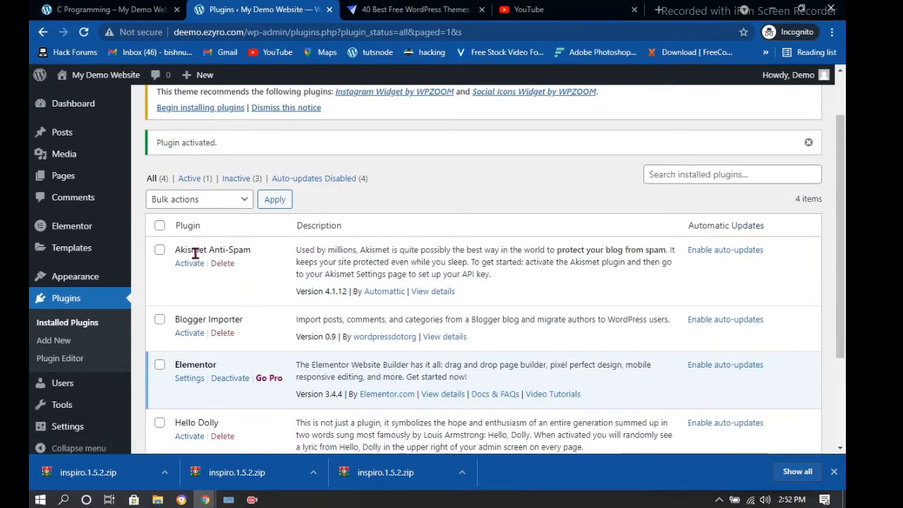
pyautogui.scroll(1, 195, 214)
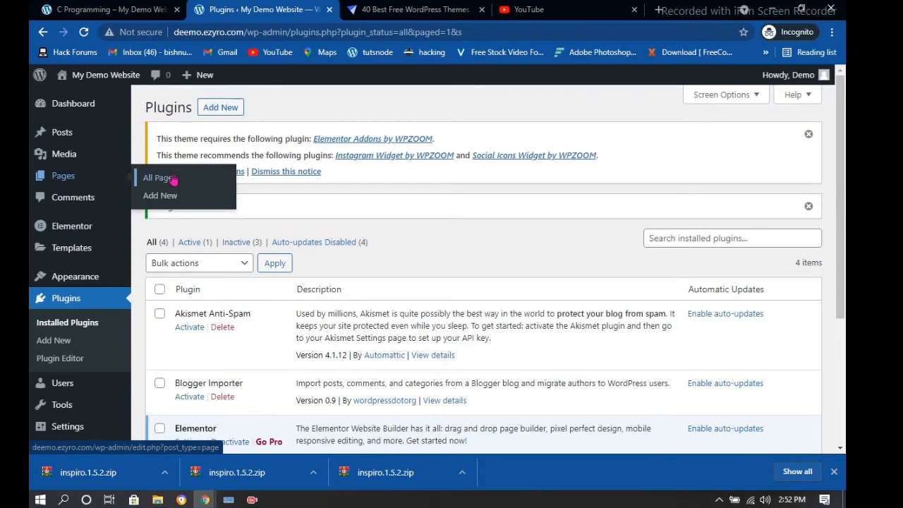
# From All Pages, edit the HOME page and launch it with Elementor
pyautogui.click(172, 180)
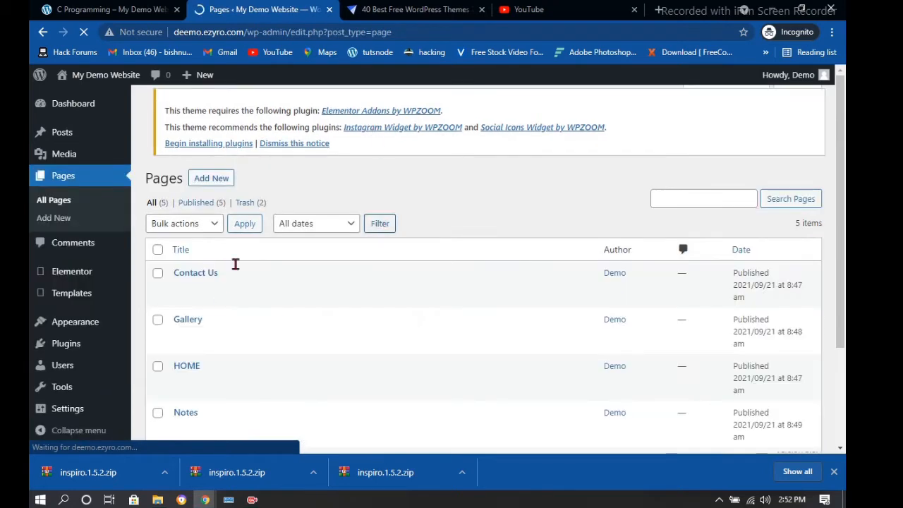
pyautogui.scroll(-2, 236, 264)
pyautogui.moveTo(195, 276)
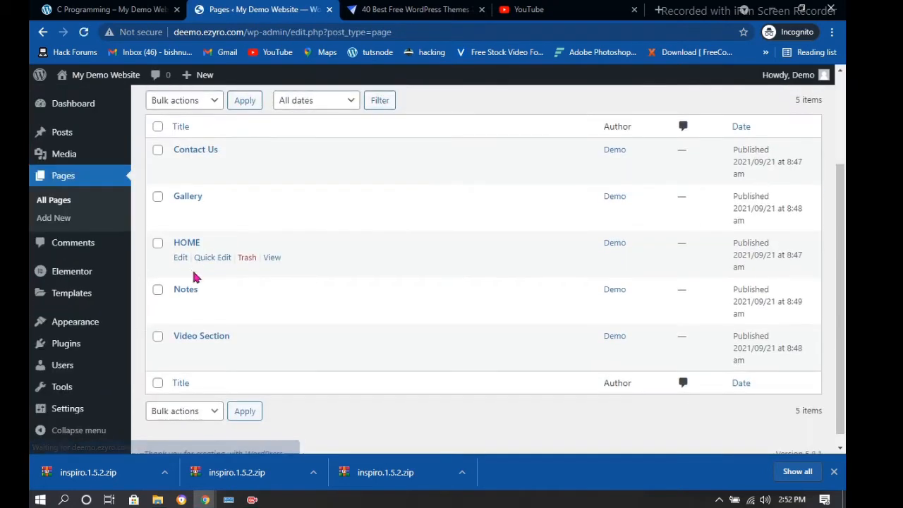
pyautogui.click(181, 258)
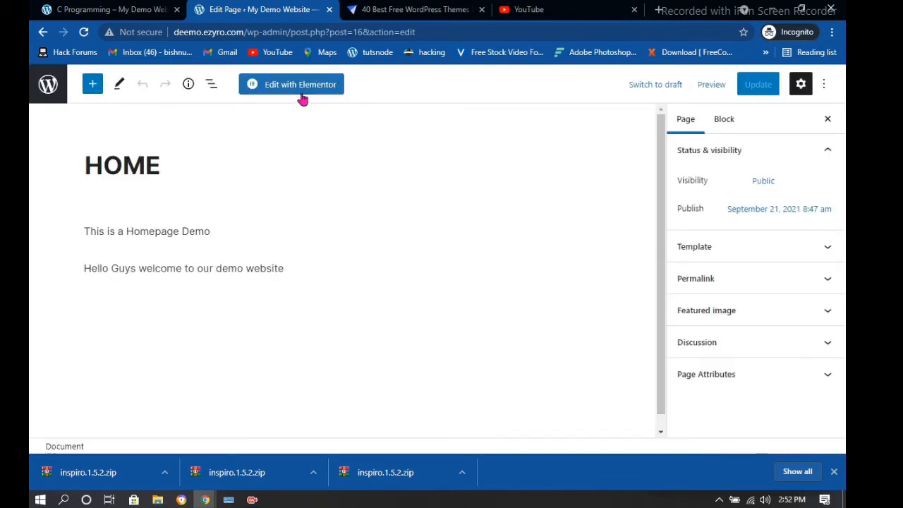
pyautogui.click(299, 94)
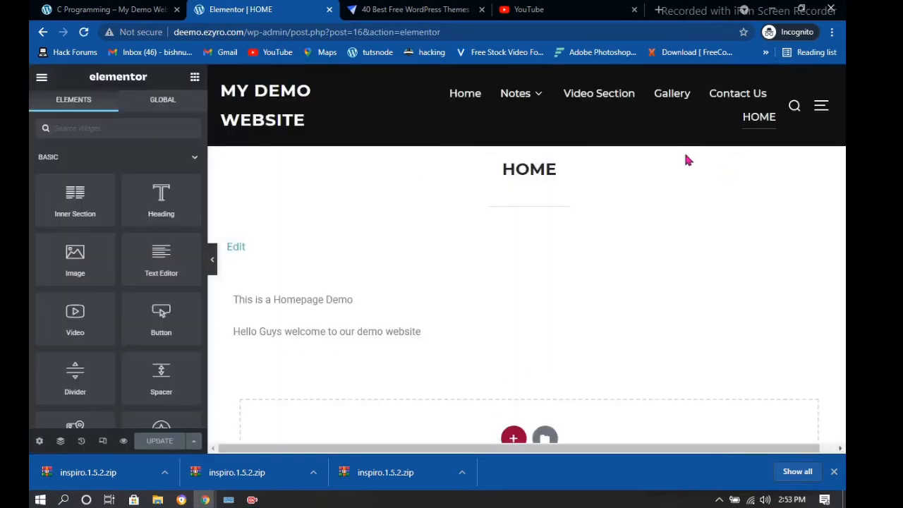
# Browse the widget panel, then add a single-column section below the welcome text
pyautogui.scroll(-3, 438, 212)
pyautogui.scroll(-2, 125, 211)
pyautogui.scroll(-5, 125, 212)
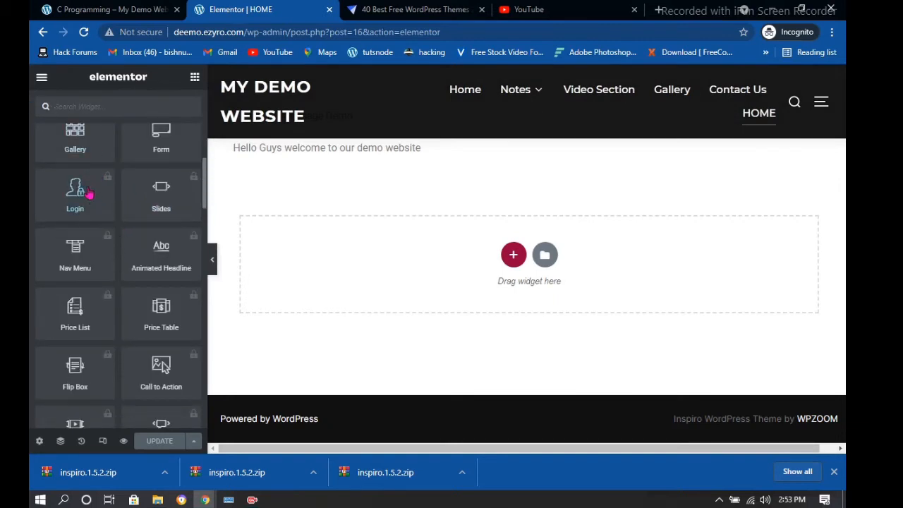
pyautogui.scroll(3, 76, 197)
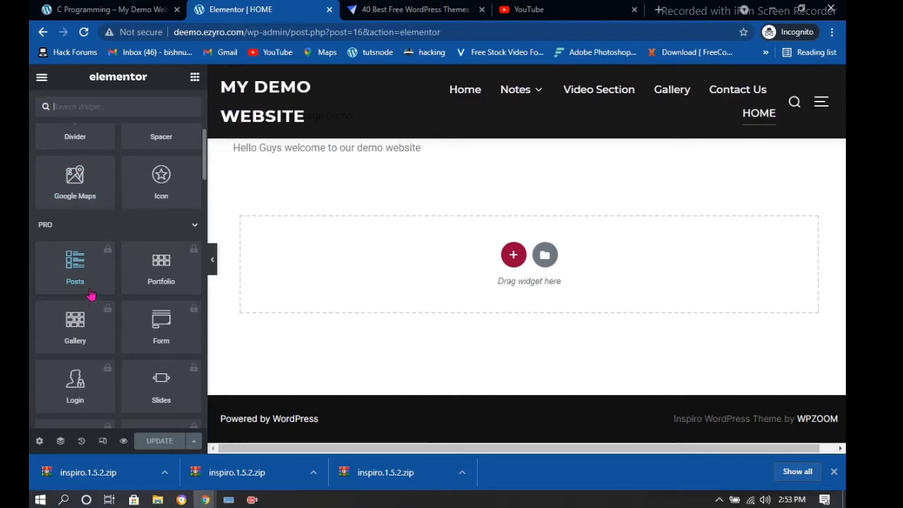
pyautogui.scroll(5, 92, 254)
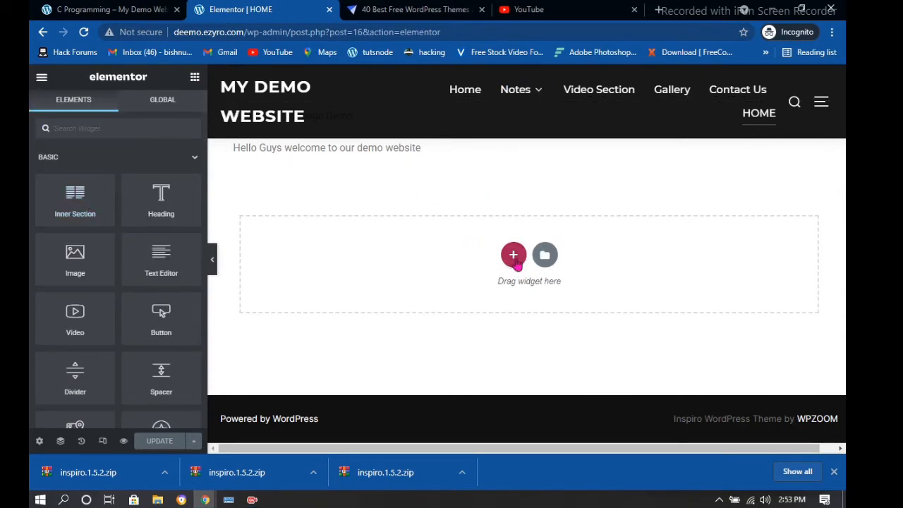
pyautogui.click(514, 255)
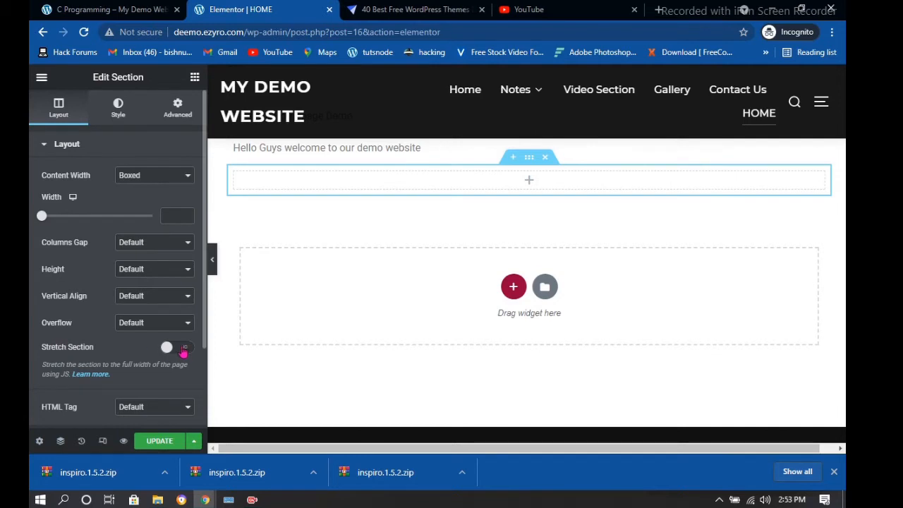
# Turn on Stretch Section, set Content Width to Full Width, and update the HOME page
pyautogui.click(184, 349)
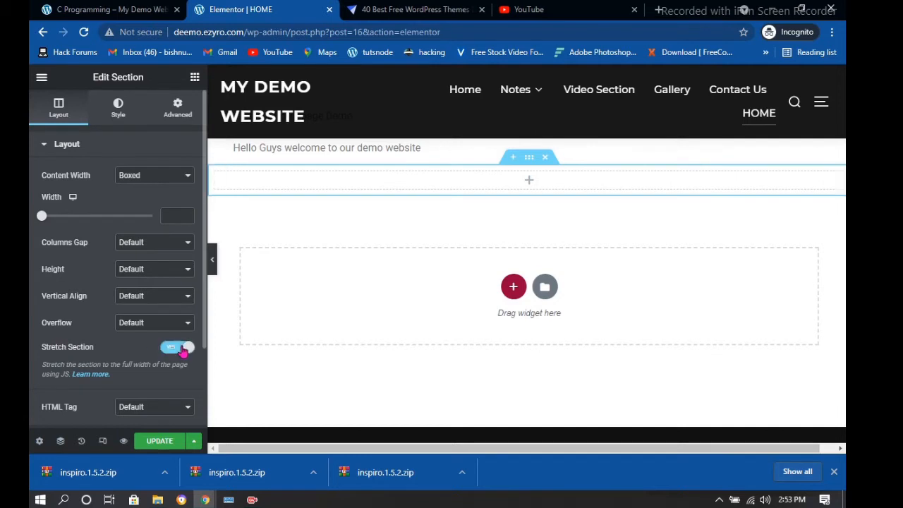
pyautogui.click(155, 177)
pyautogui.click(148, 200)
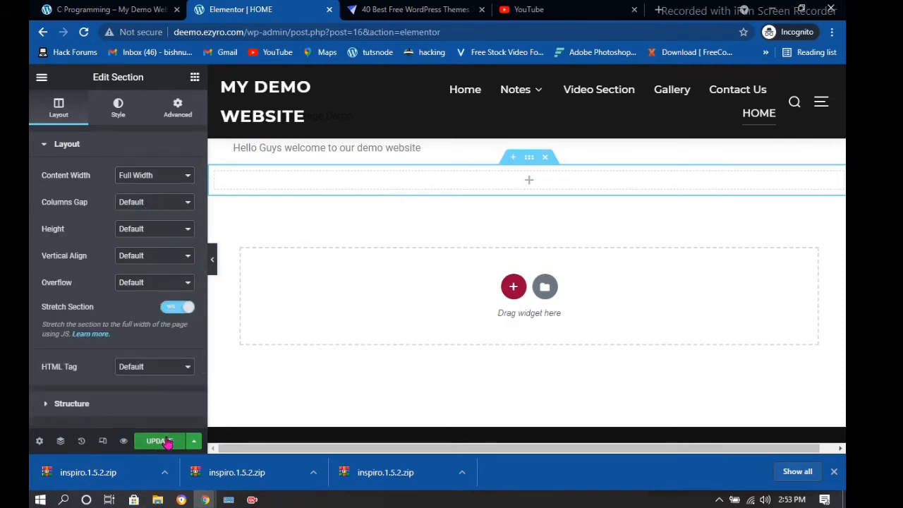
pyautogui.click(161, 441)
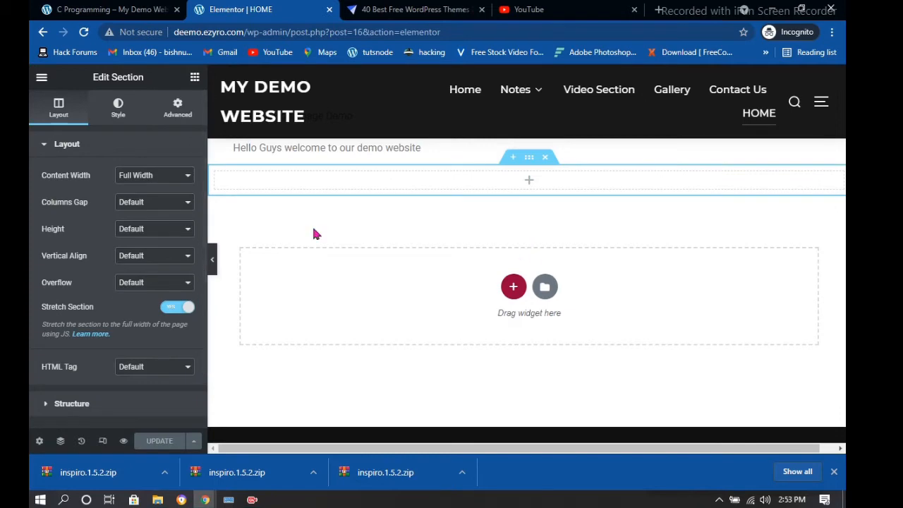
pyautogui.click(212, 259)
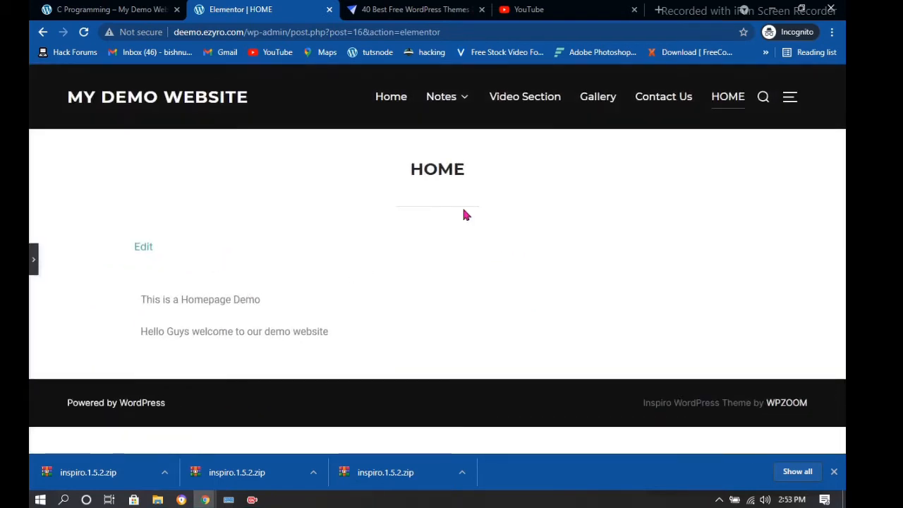
pyautogui.click(34, 262)
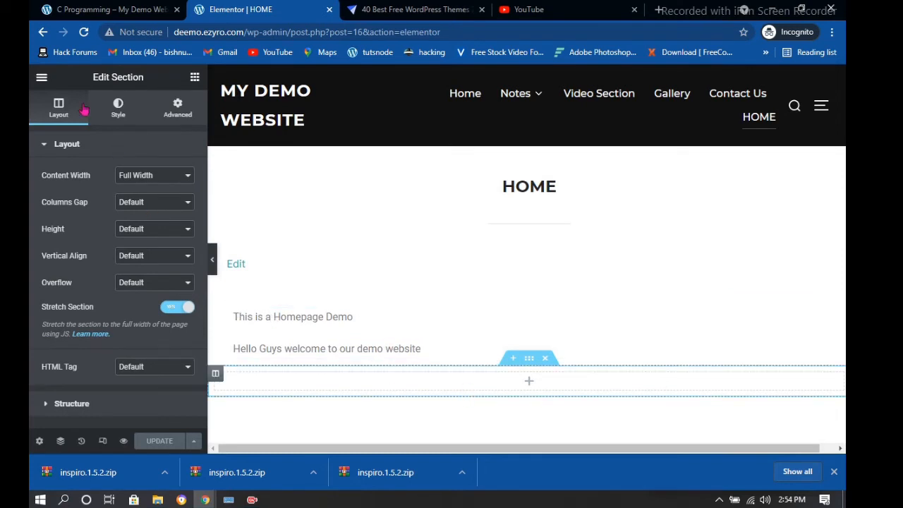
pyautogui.click(195, 77)
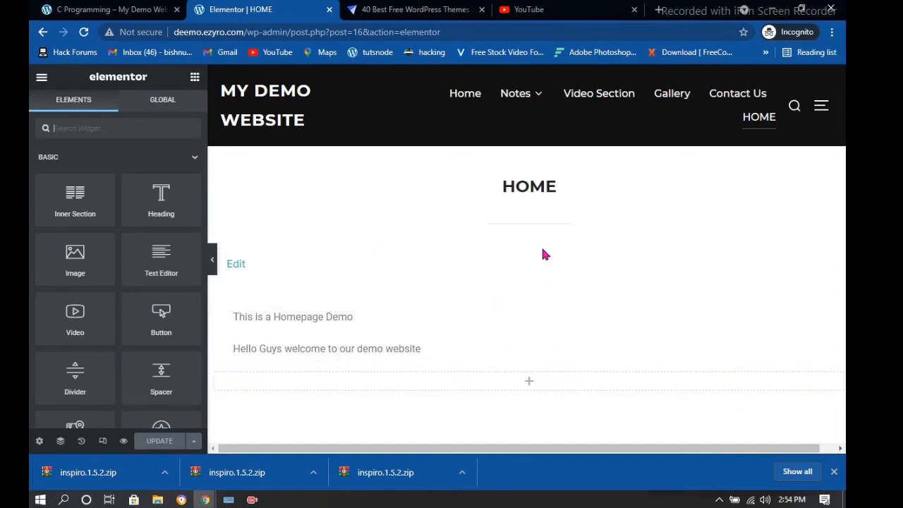
pyautogui.scroll(-1, 494, 250)
pyautogui.scroll(1, 464, 247)
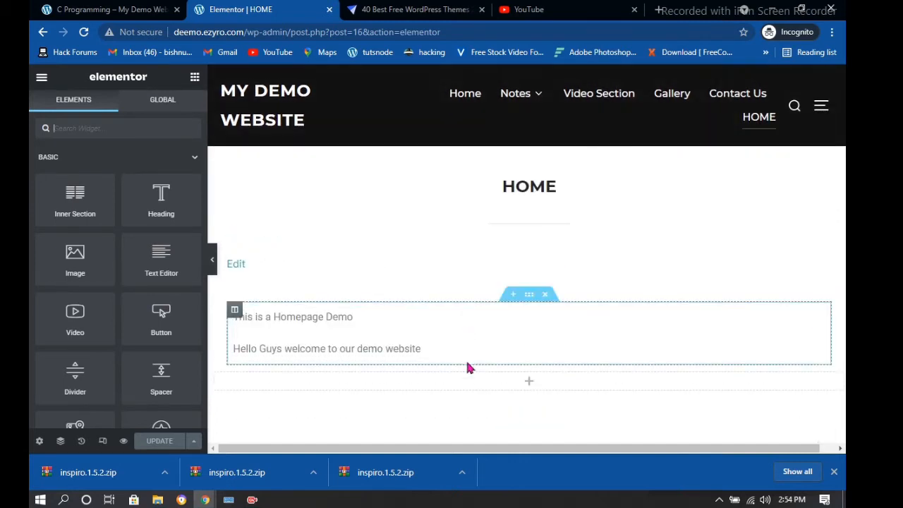
pyautogui.scroll(-1, 468, 368)
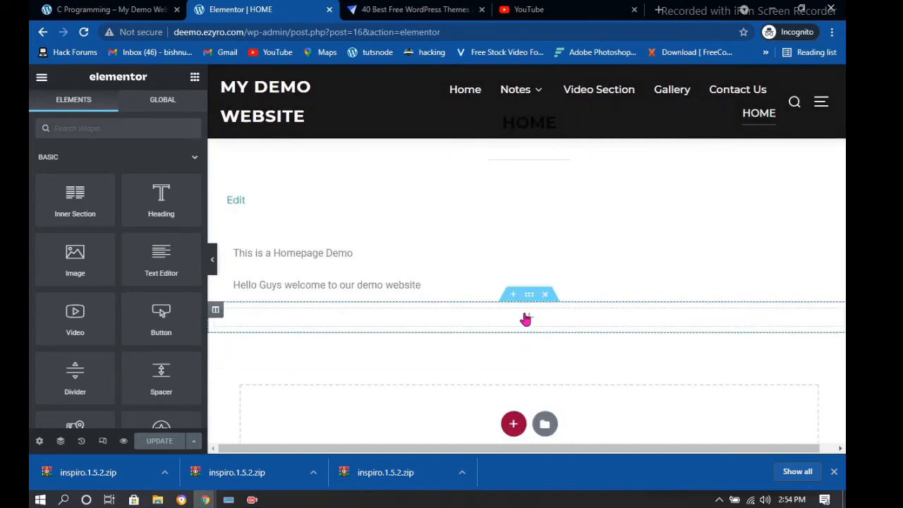
pyautogui.scroll(-1, 113, 266)
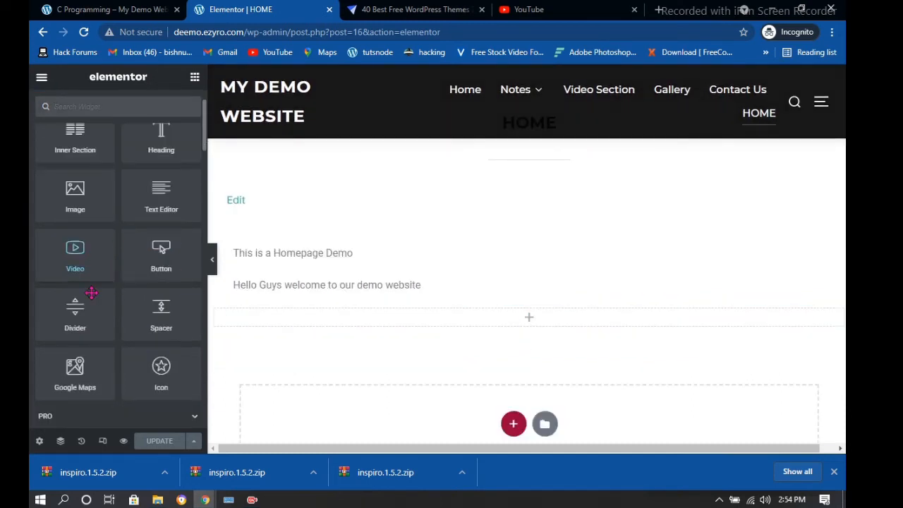
pyautogui.scroll(-1, 90, 283)
pyautogui.scroll(-1, 97, 285)
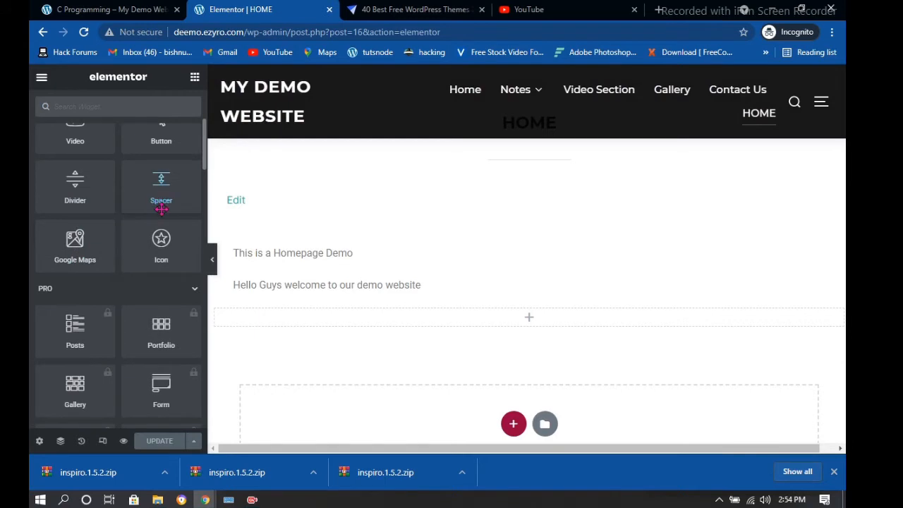
pyautogui.scroll(3, 115, 172)
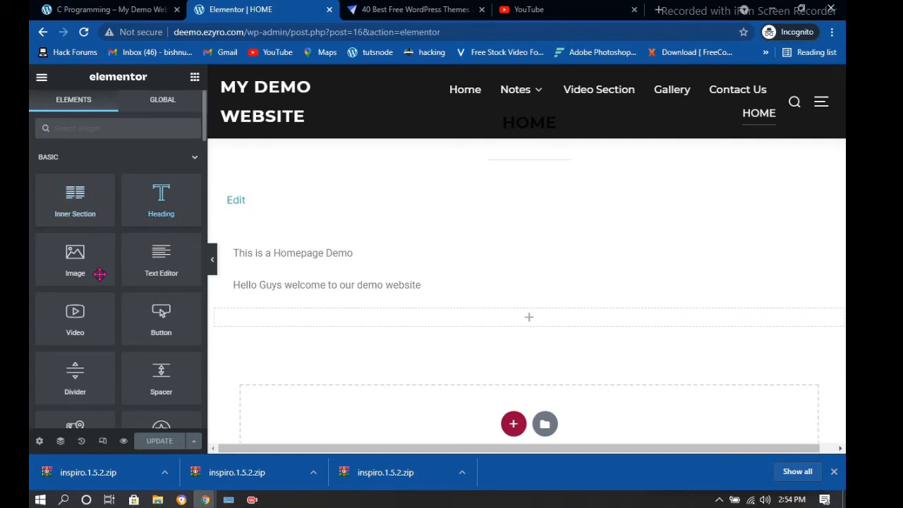
pyautogui.scroll(-1, 90, 288)
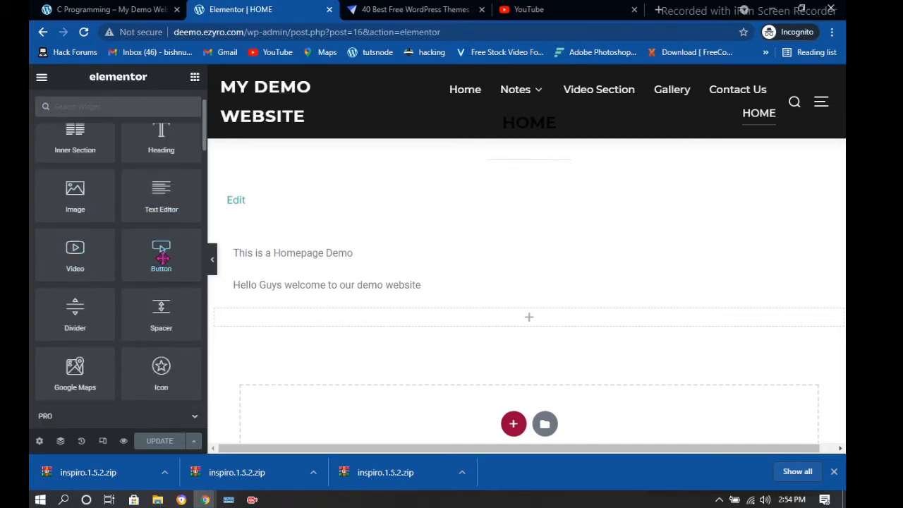
pyautogui.scroll(-4, 101, 267)
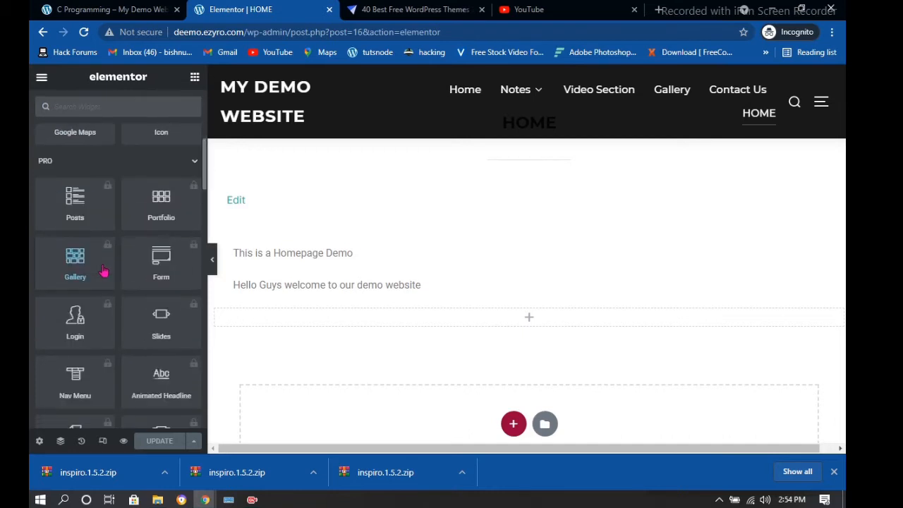
pyautogui.scroll(-3, 103, 268)
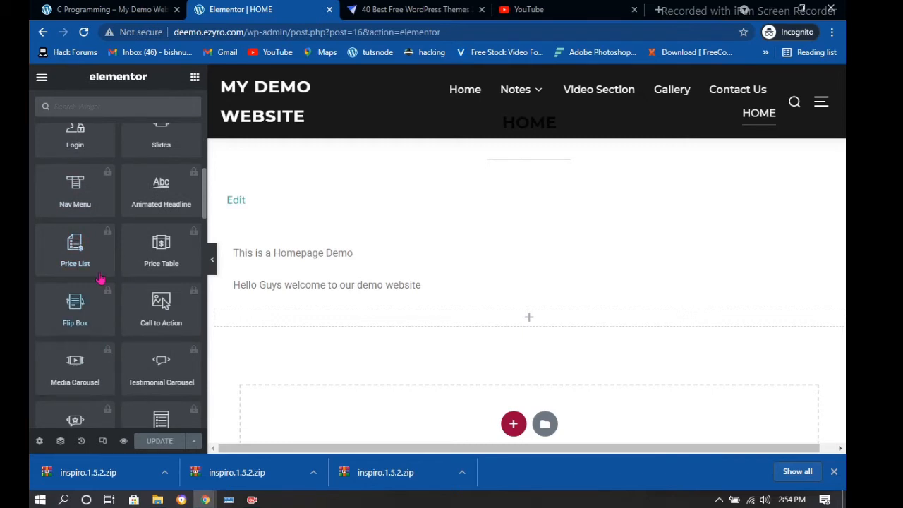
pyautogui.scroll(4, 107, 279)
pyautogui.scroll(5, 112, 251)
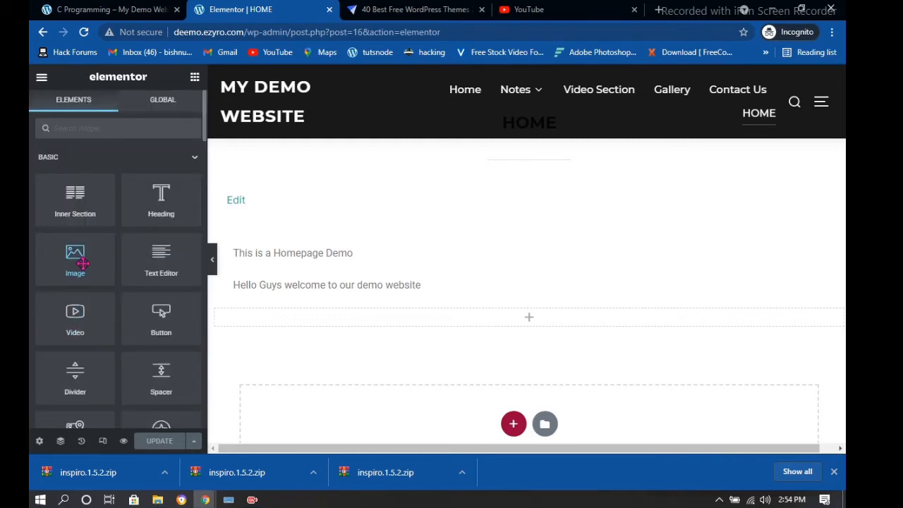
# Drag an Image widget into the new section and insert the portrait photo from the Media Library
pyautogui.moveTo(77, 251); pyautogui.dragTo(550, 315)
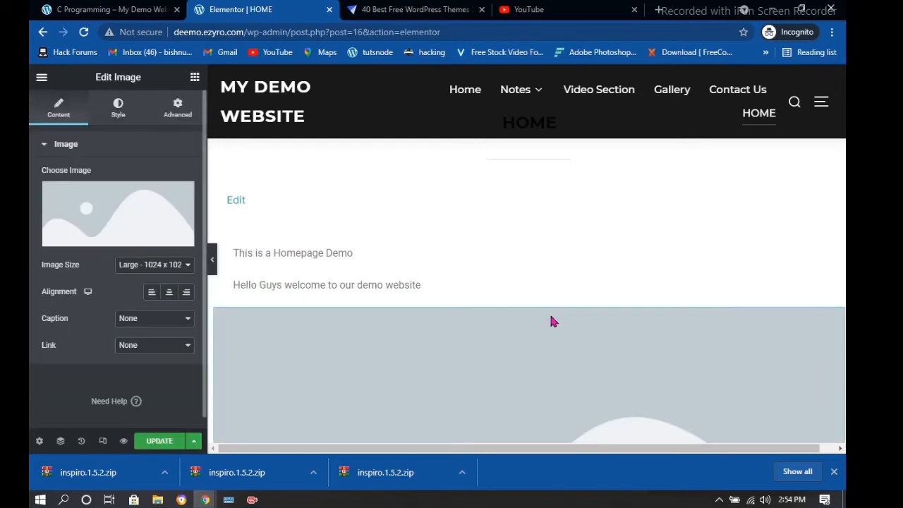
pyautogui.click(105, 224)
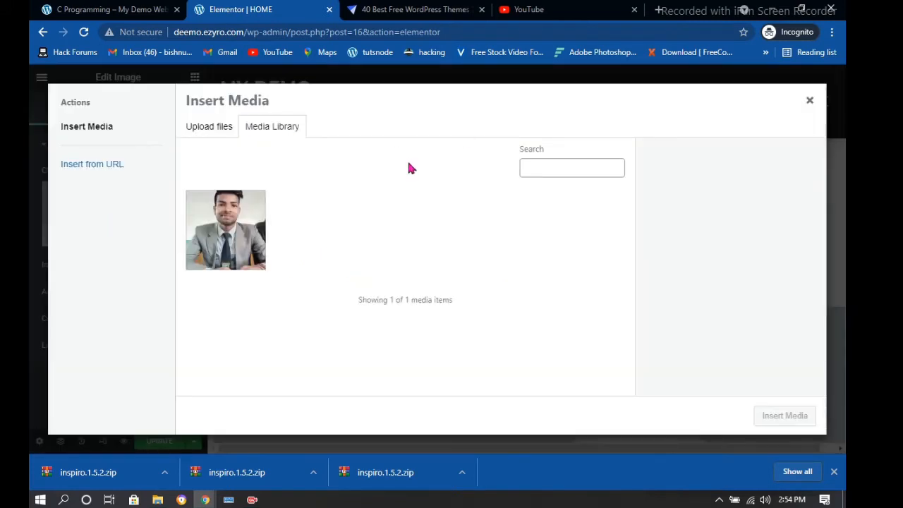
pyautogui.click(251, 219)
pyautogui.scroll(-3, 760, 332)
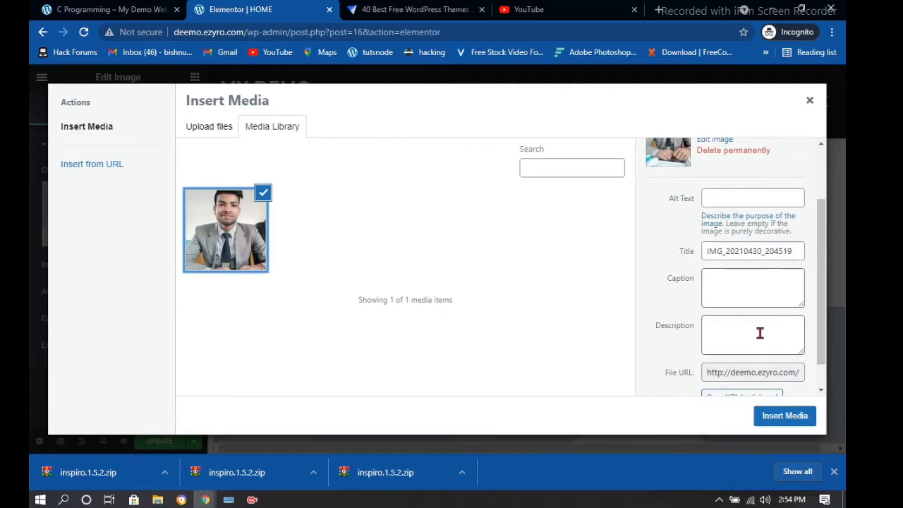
pyautogui.click(785, 416)
# Review the inserted photo and look through its Style settings
pyautogui.scroll(-5, 636, 230)
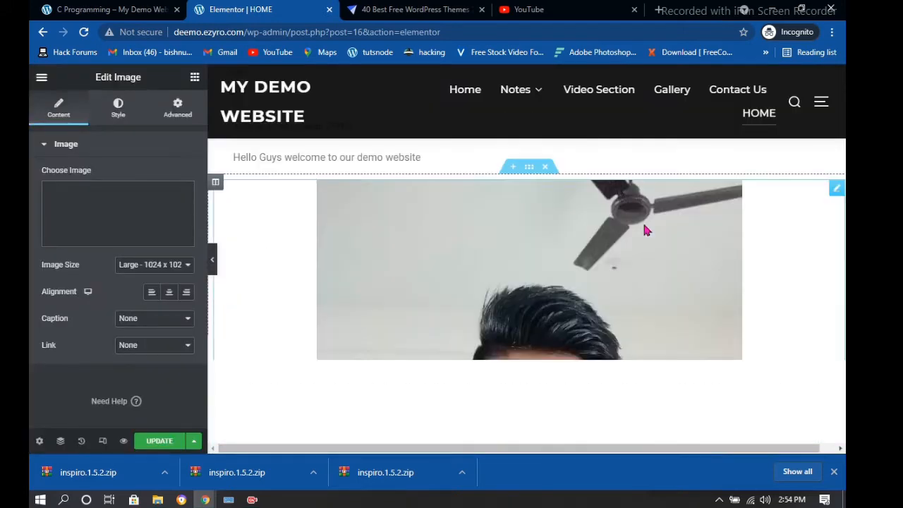
pyautogui.scroll(-5, 644, 230)
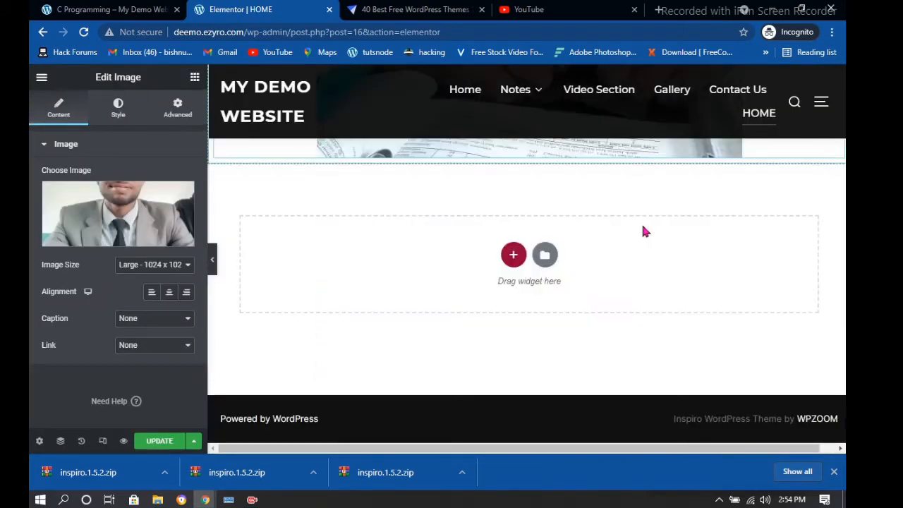
pyautogui.scroll(1, 644, 230)
pyautogui.scroll(9, 640, 228)
pyautogui.scroll(-1, 640, 228)
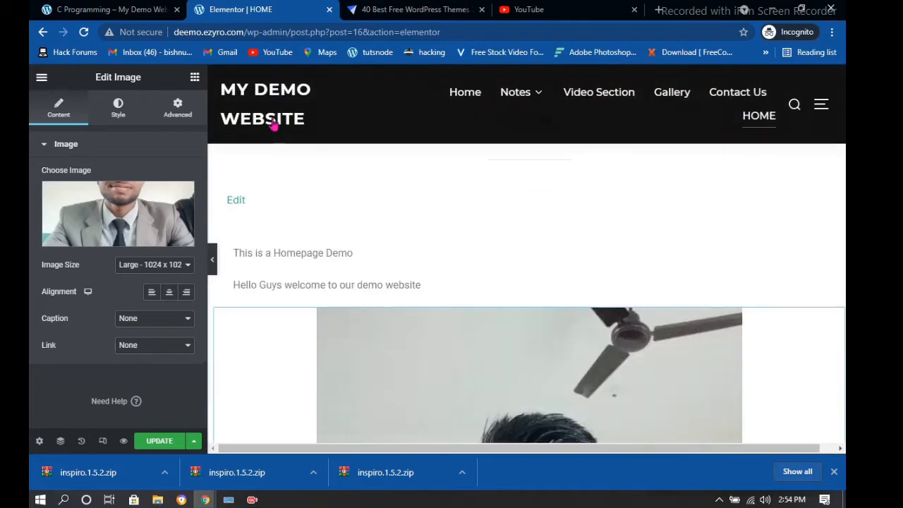
pyautogui.scroll(-3, 558, 302)
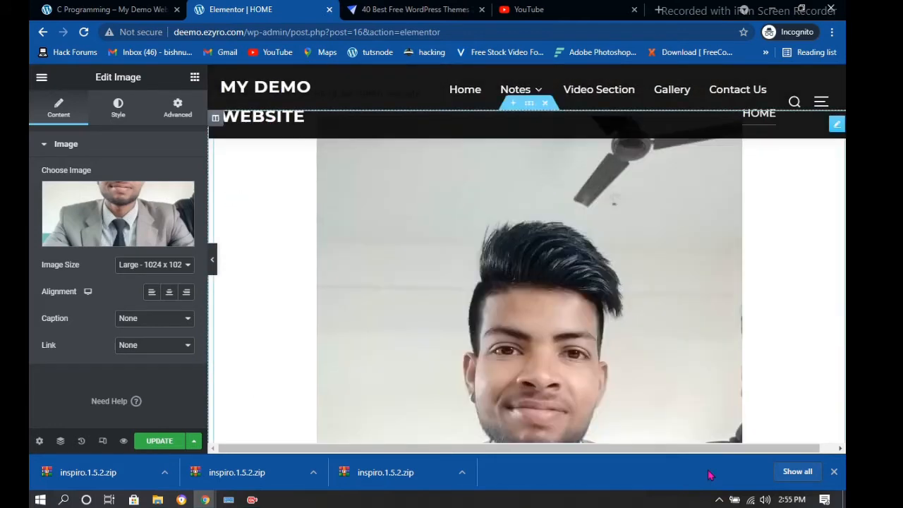
pyautogui.scroll(-2, 494, 268)
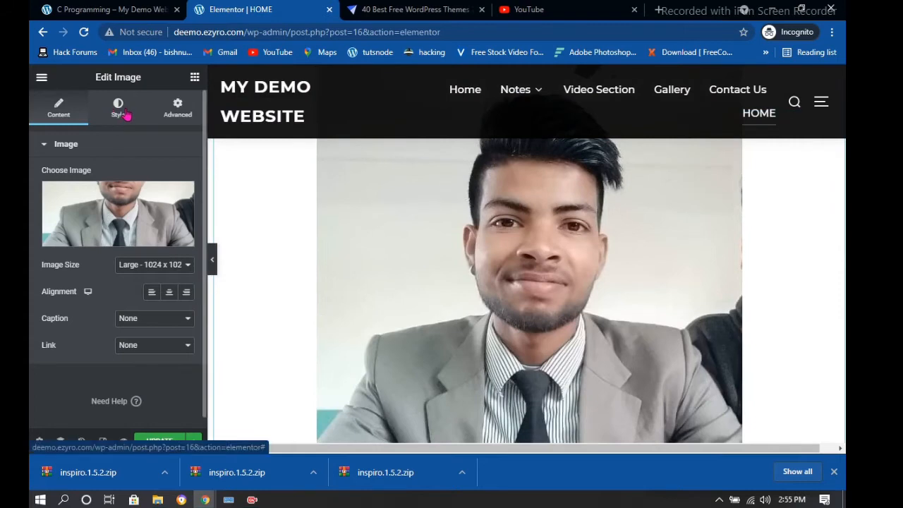
pyautogui.click(117, 113)
pyautogui.scroll(-3, 113, 275)
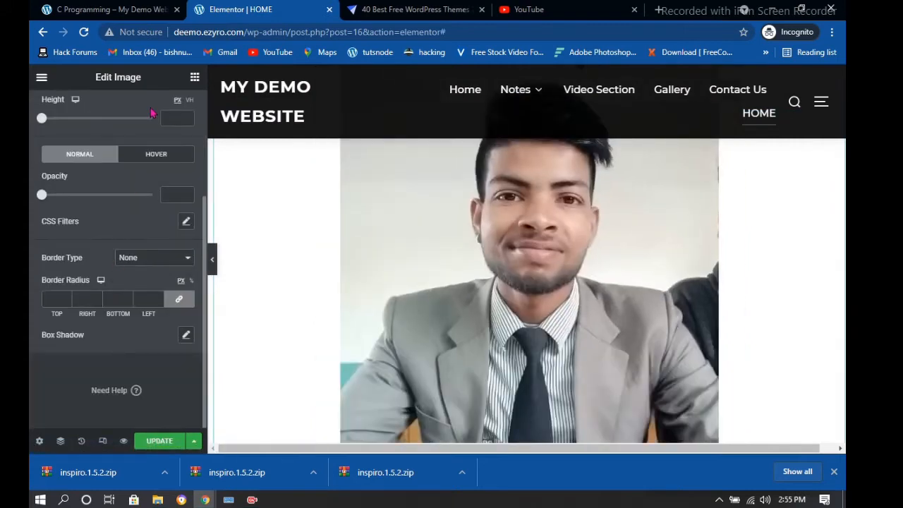
pyautogui.scroll(3, 139, 192)
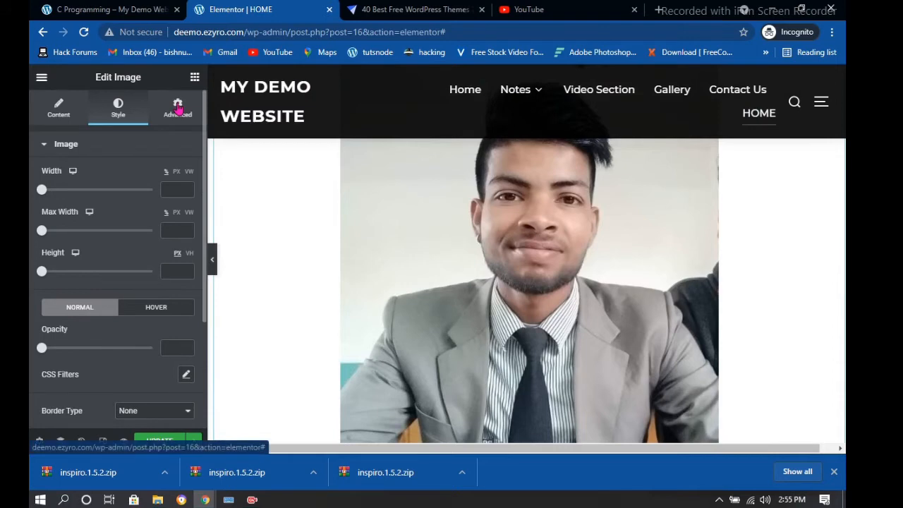
# Enable the photo's Advanced mask, trying flower, triangle, then circle shapes
pyautogui.click(178, 107)
pyautogui.scroll(-5, 107, 282)
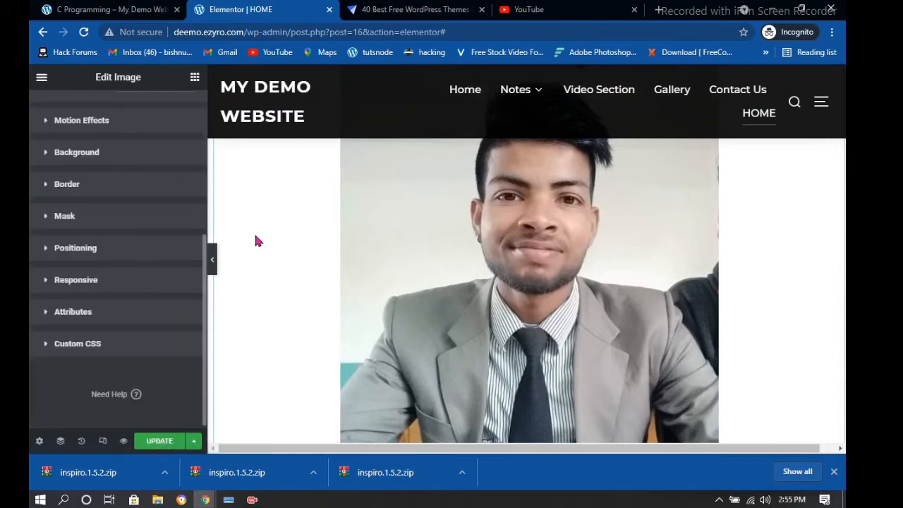
pyautogui.click(65, 217)
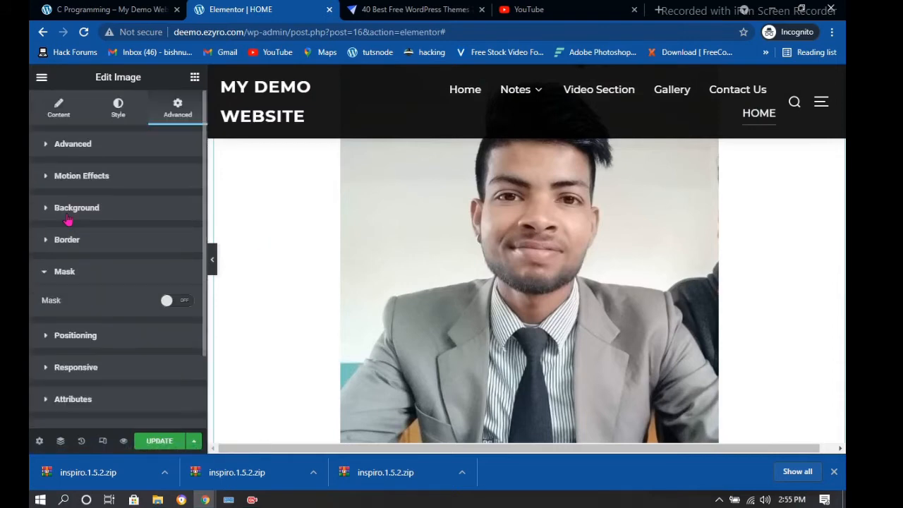
pyautogui.click(180, 301)
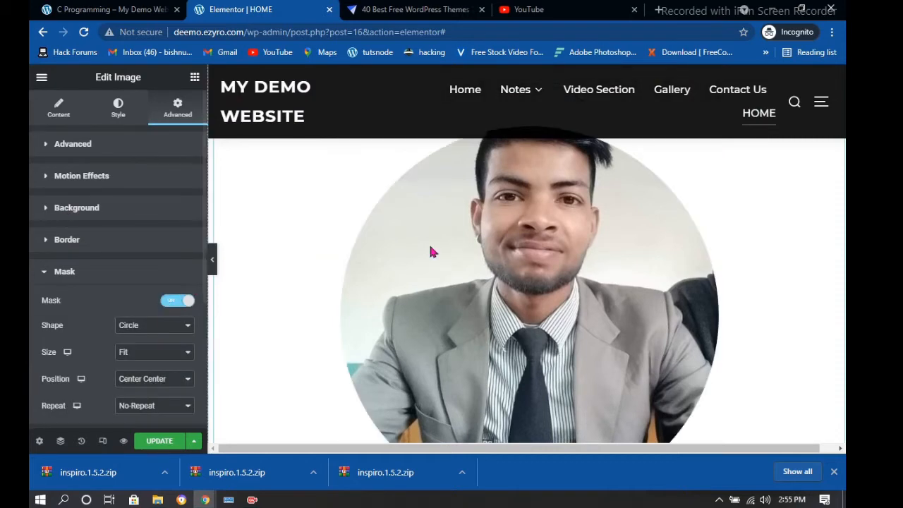
pyautogui.scroll(-3, 475, 274)
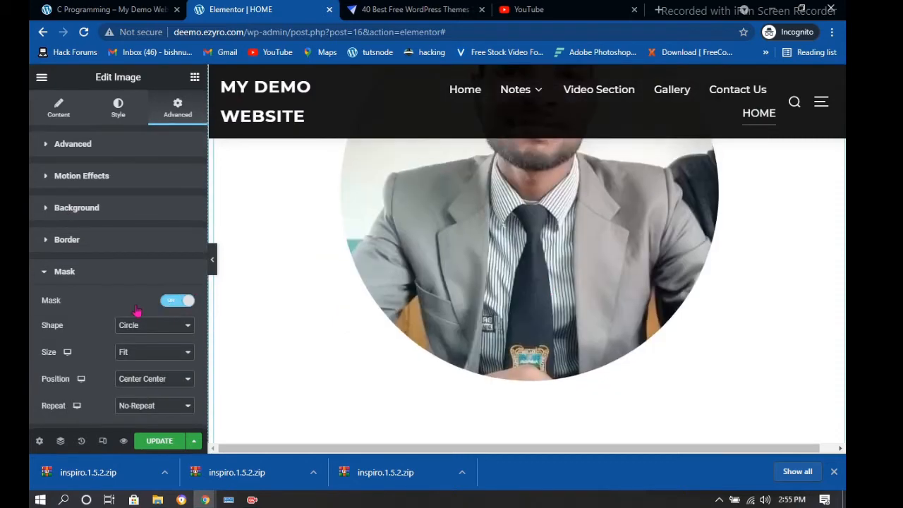
pyautogui.click(172, 325)
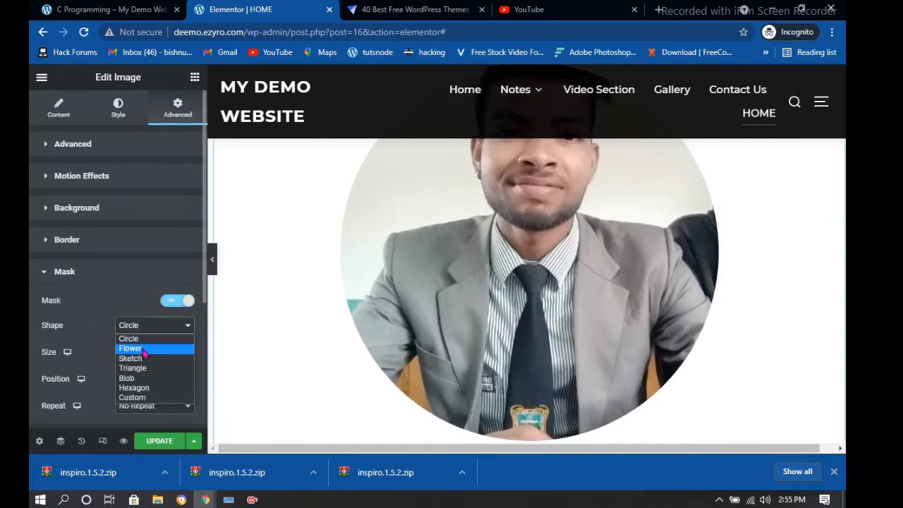
pyautogui.click(145, 349)
pyautogui.click(162, 332)
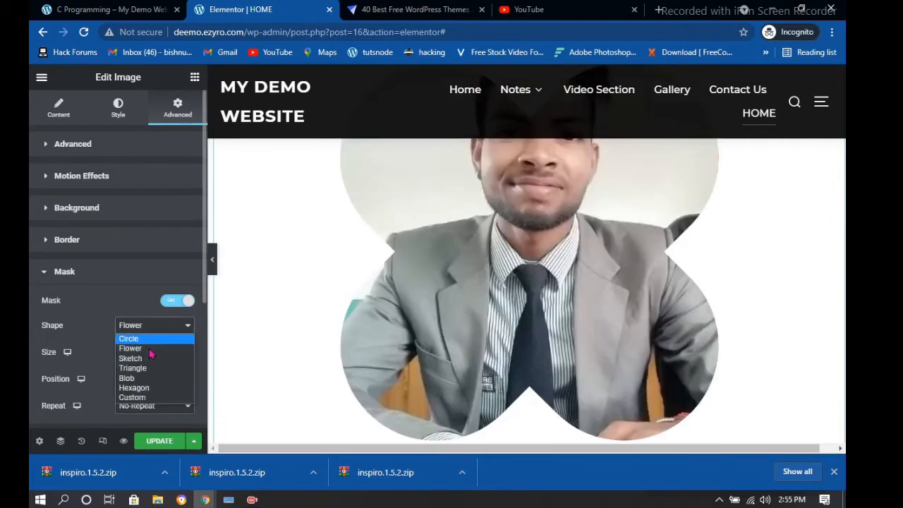
pyautogui.click(144, 369)
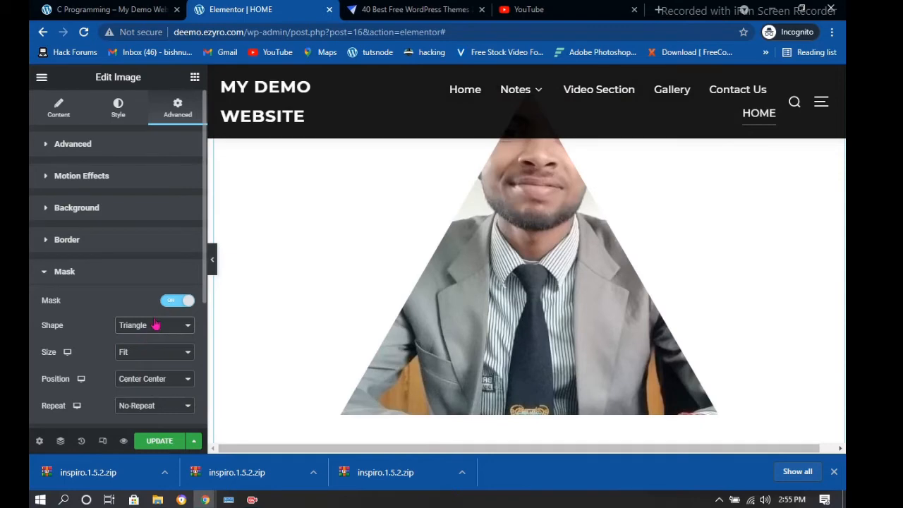
pyautogui.click(155, 325)
pyautogui.click(133, 338)
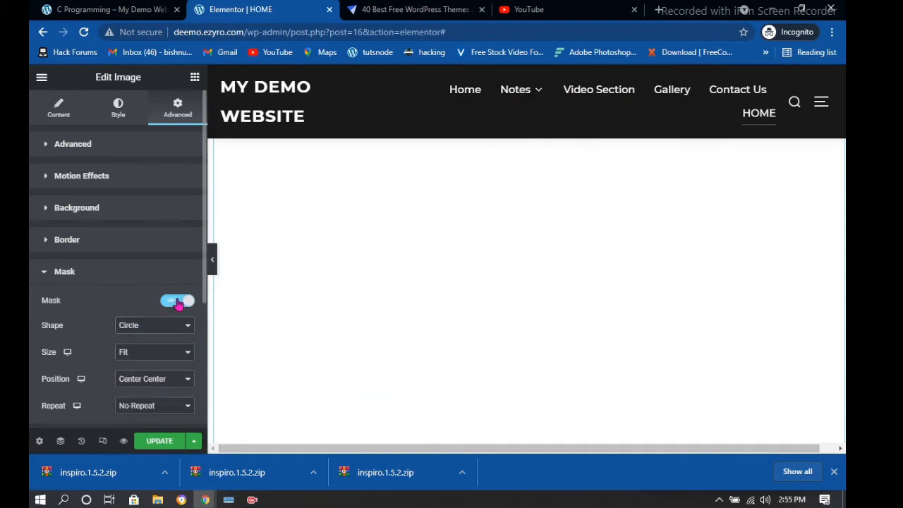
# Switch the mask off and save the page with UPDATE
pyautogui.click(178, 301)
pyautogui.click(153, 441)
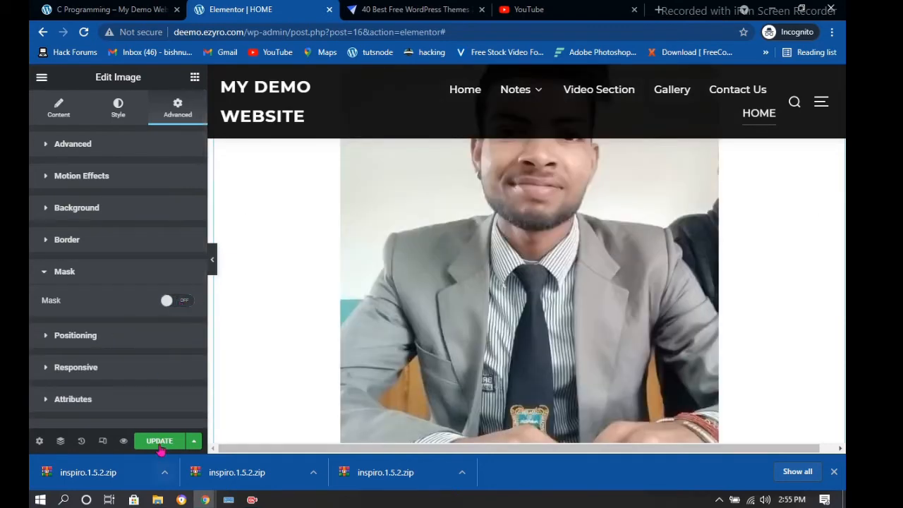
pyautogui.scroll(3, 265, 240)
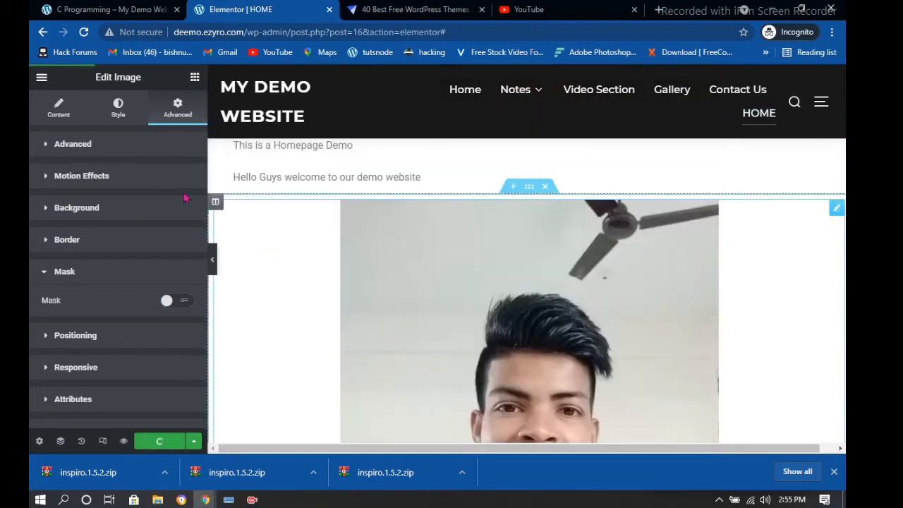
# Add a two-column section in the empty area and stretch it to full page width
pyautogui.scroll(-3, 802, 355)
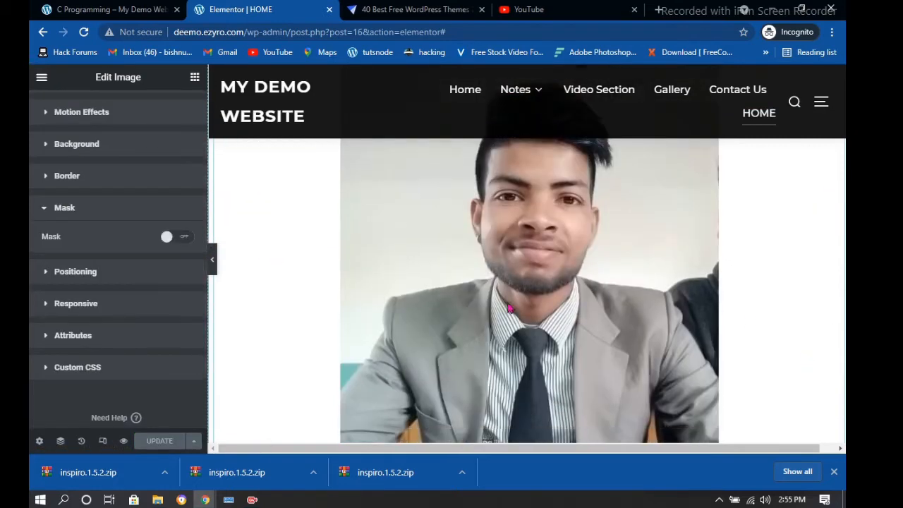
pyautogui.scroll(-4, 816, 324)
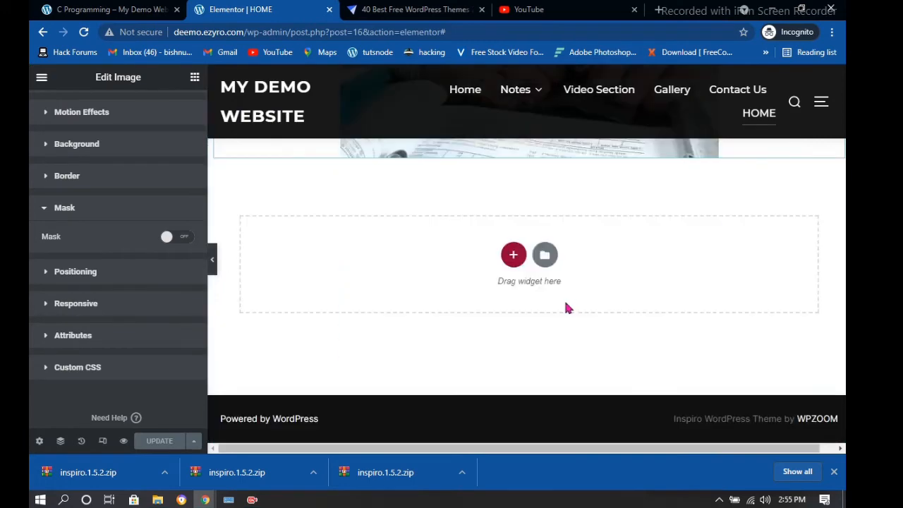
pyautogui.click(512, 255)
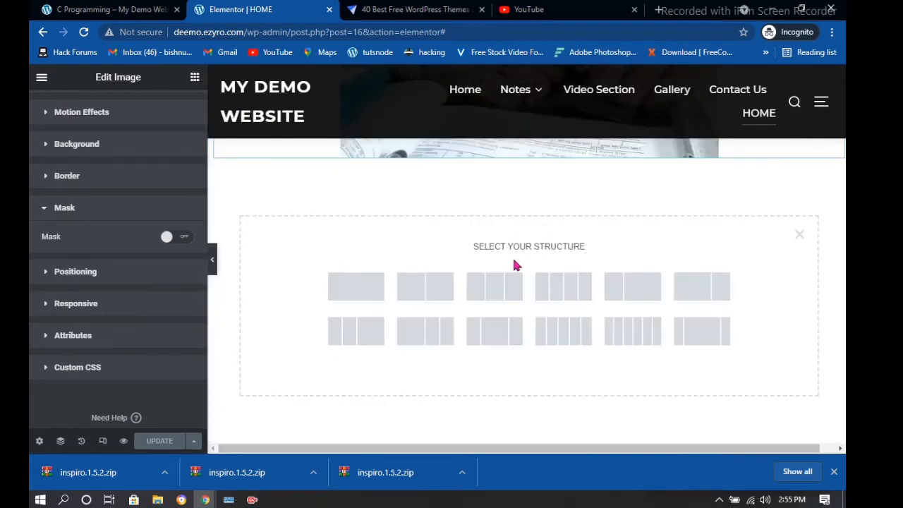
pyautogui.click(423, 291)
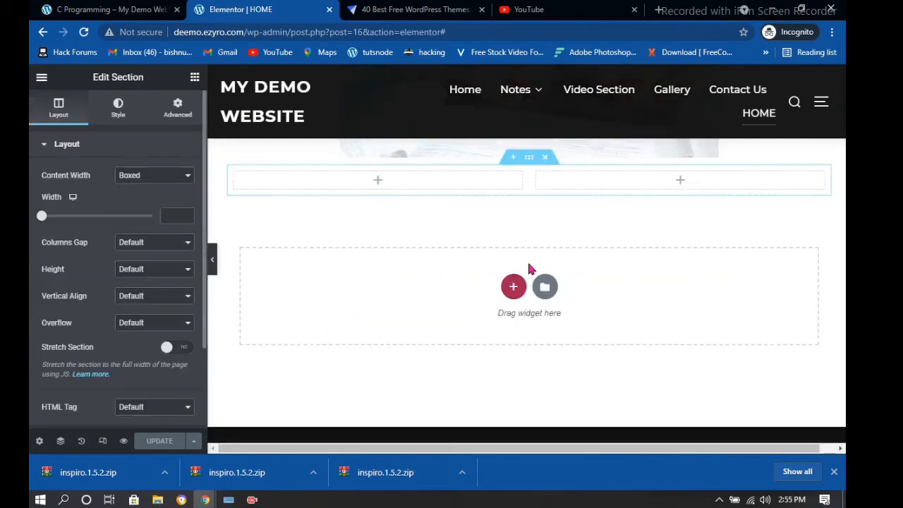
pyautogui.click(180, 352)
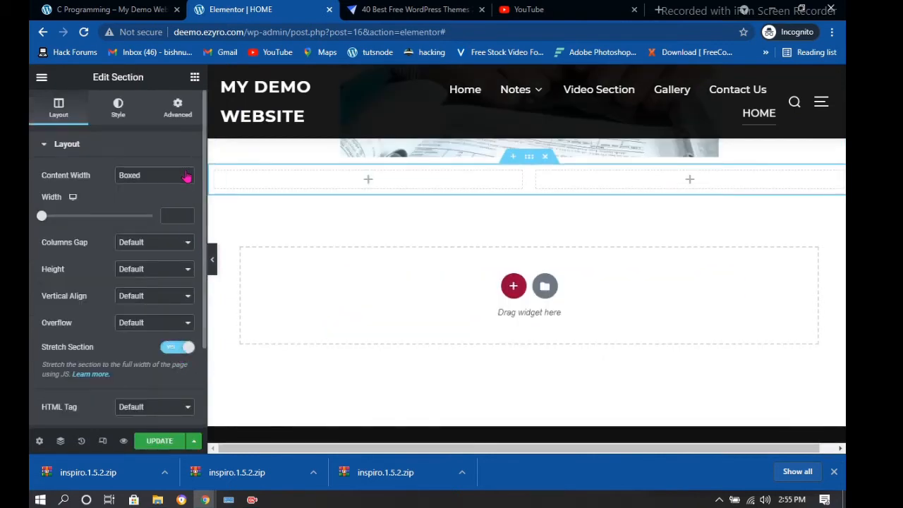
pyautogui.click(154, 175)
pyautogui.click(505, 235)
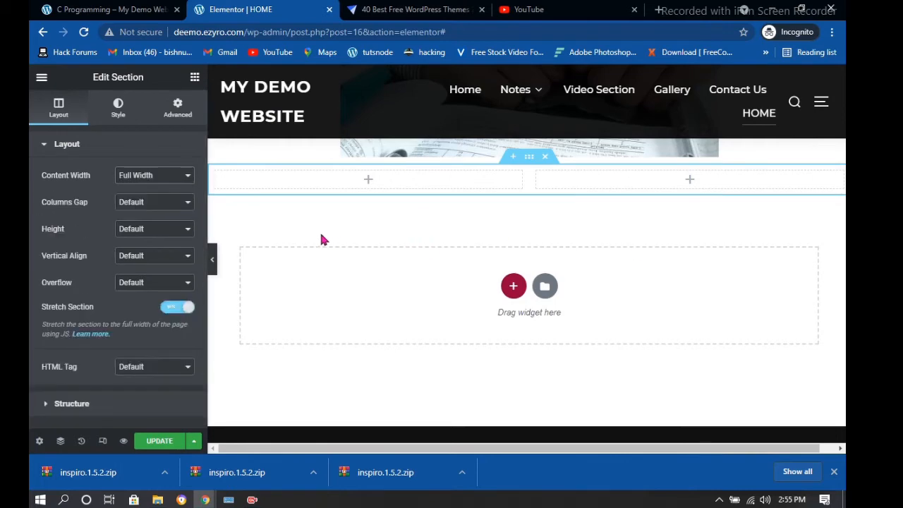
# Drop an Inner Section into the left column, then delete it
pyautogui.click(364, 182)
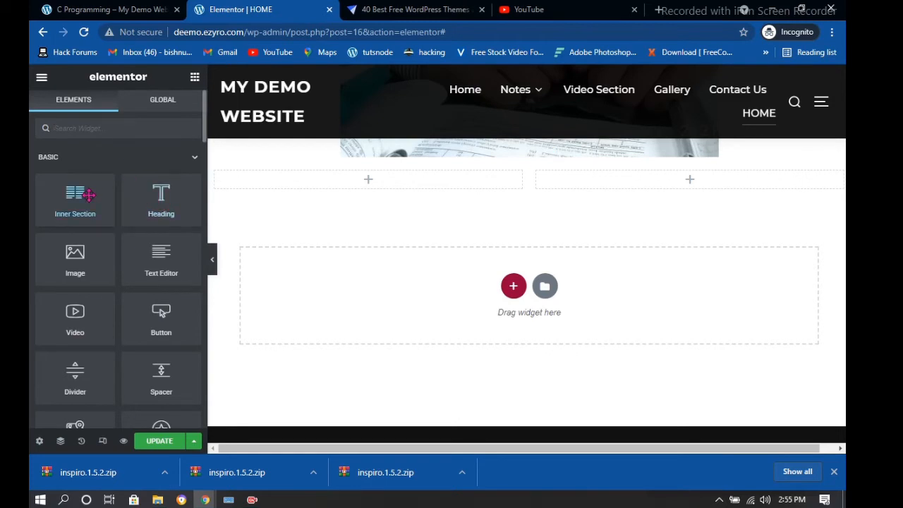
pyautogui.moveTo(88, 196); pyautogui.dragTo(362, 177)
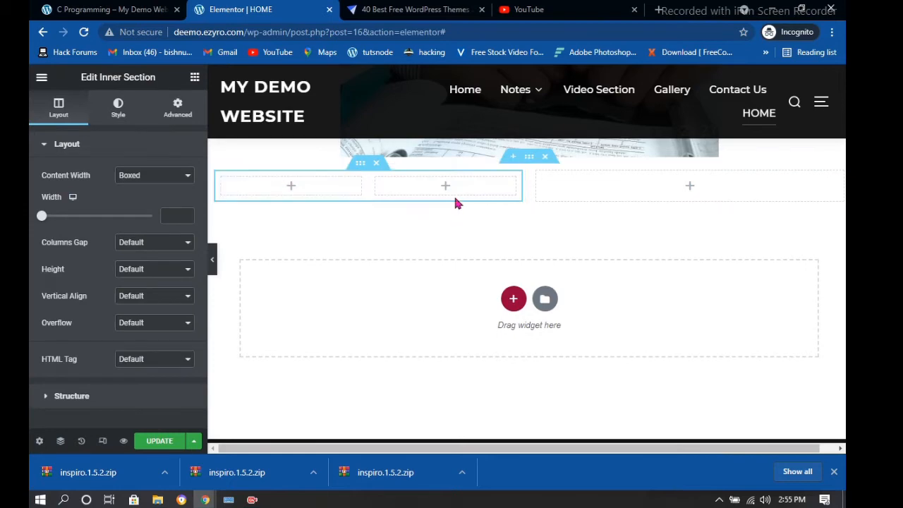
pyautogui.click(377, 164)
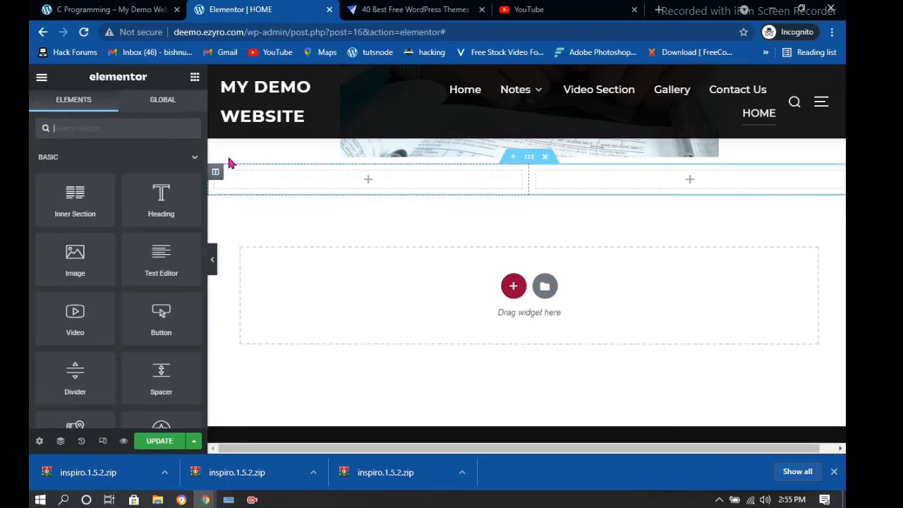
# Drag a Heading into the left column and replace its text with 'Welocme to my New Website'
pyautogui.moveTo(175, 199); pyautogui.dragTo(387, 181)
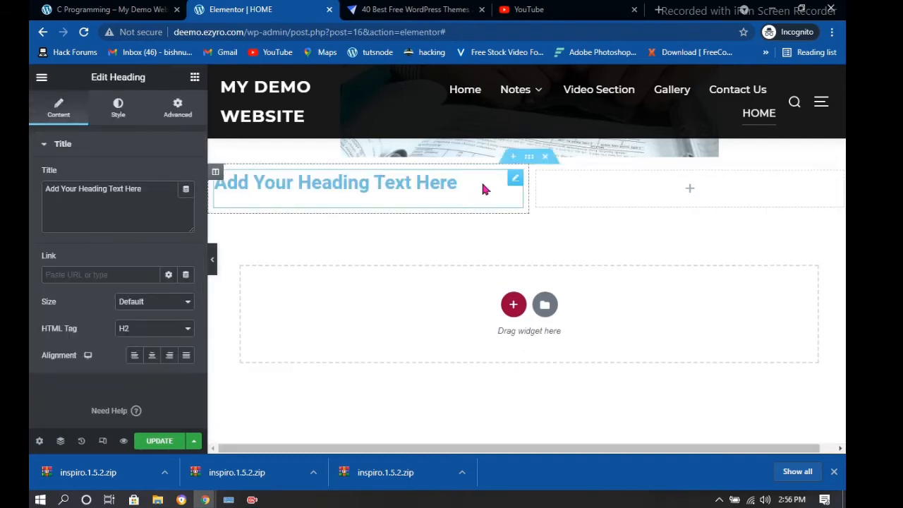
pyautogui.press('BackSpace')
pyautogui.press('BackSpace')
pyautogui.press('BackSpace')
pyautogui.press('BackSpace')
pyautogui.press('BackSpace')
pyautogui.press('BackSpace')
pyautogui.press('BackSpace')
pyautogui.press('BackSpace')
pyautogui.press('BackSpace')
pyautogui.press('BackSpace')
pyautogui.press('BackSpace')
pyautogui.press('BackSpace')
pyautogui.press('BackSpace')
pyautogui.press('BackSpace')
pyautogui.press('BackSpace')
pyautogui.press('BackSpace')
pyautogui.press('BackSpace')
pyautogui.press('BackSpace')
pyautogui.press('BackSpace')
pyautogui.press('BackSpace')
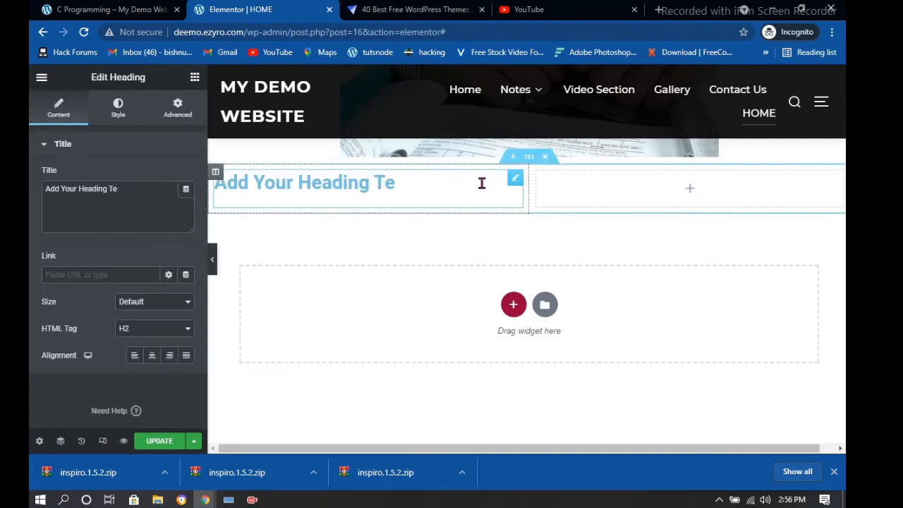
pyautogui.click(124, 204)
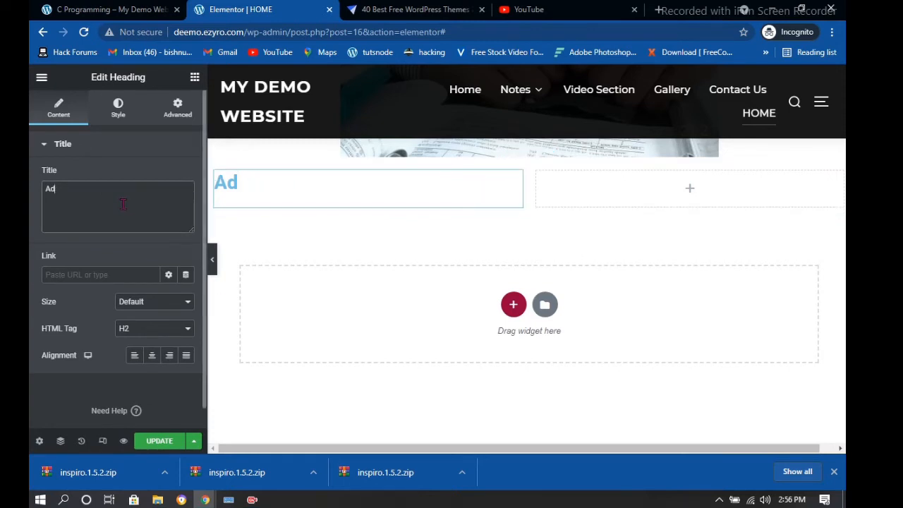
pyautogui.press('BackSpace')
pyautogui.press('BackSpace')
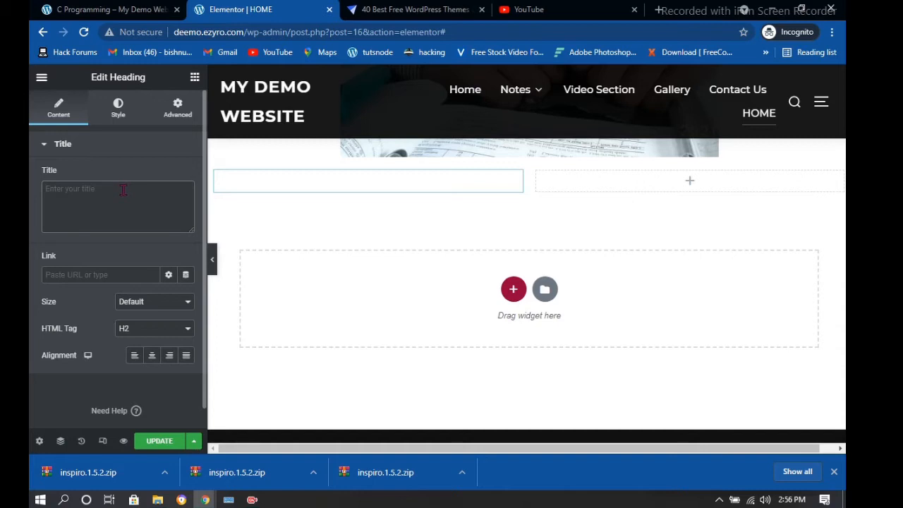
pyautogui.write('Wwe')
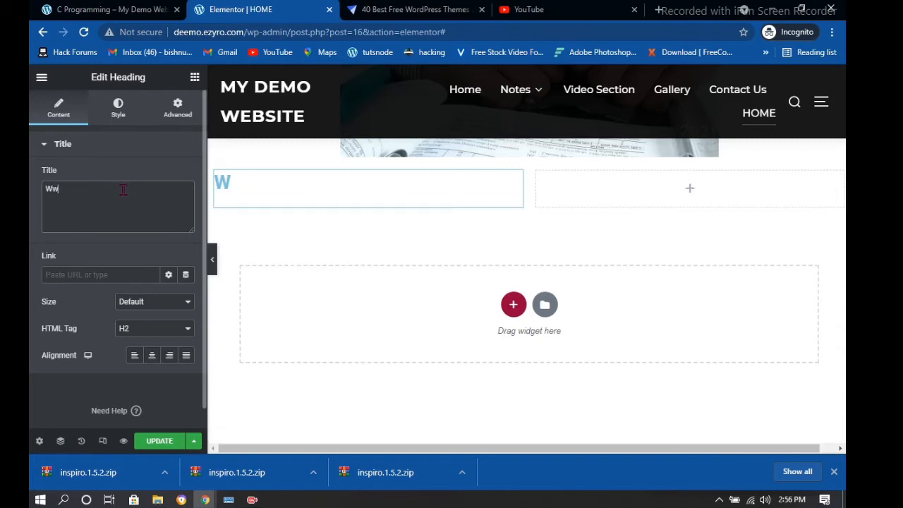
pyautogui.press('BackSpace')
pyautogui.press('BackSpace')
pyautogui.write('elocme to ')
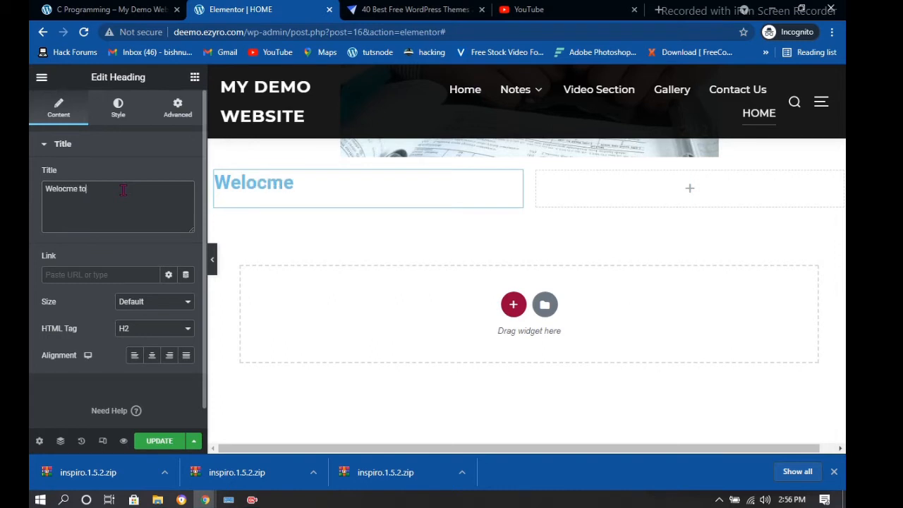
pyautogui.write('my New')
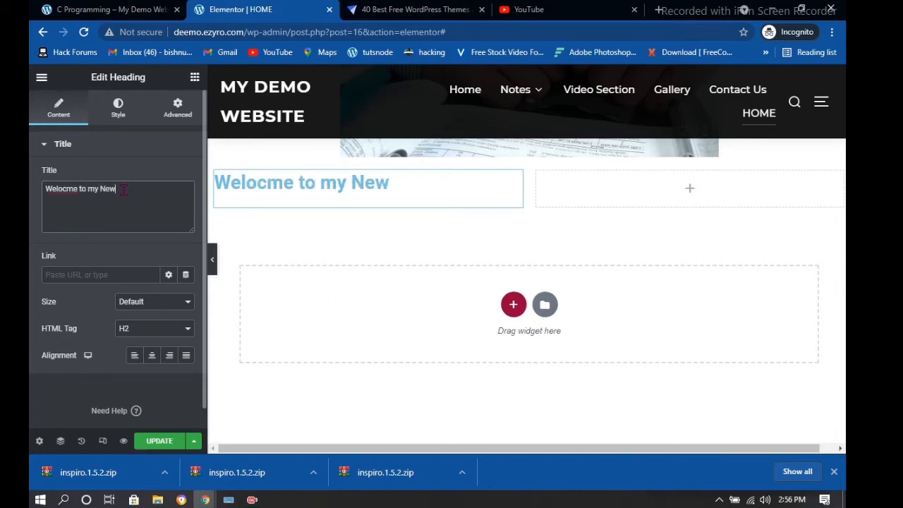
pyautogui.write(' Website')
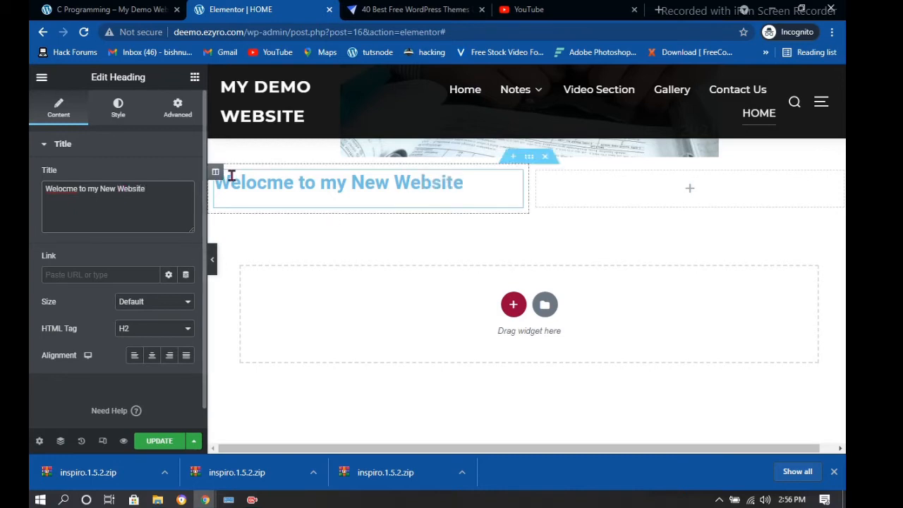
# Center the heading and set its HTML tag to H1
pyautogui.click(153, 356)
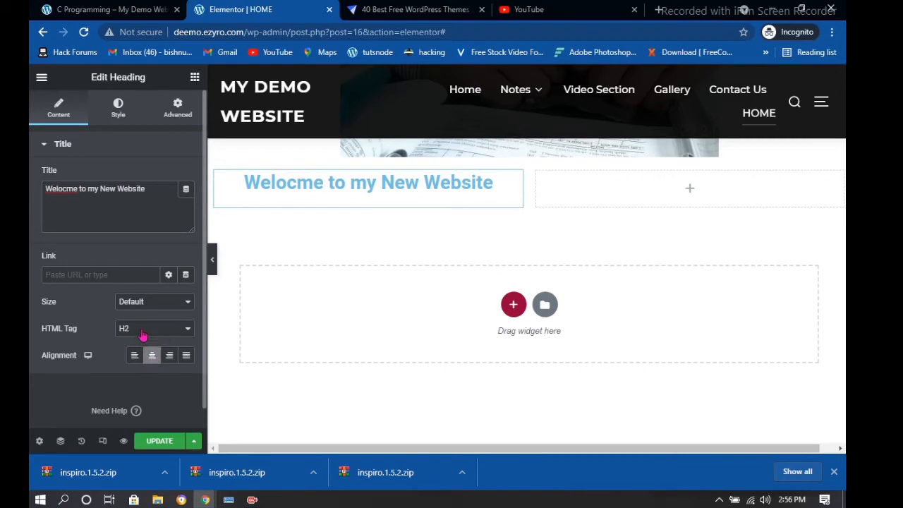
pyautogui.click(150, 334)
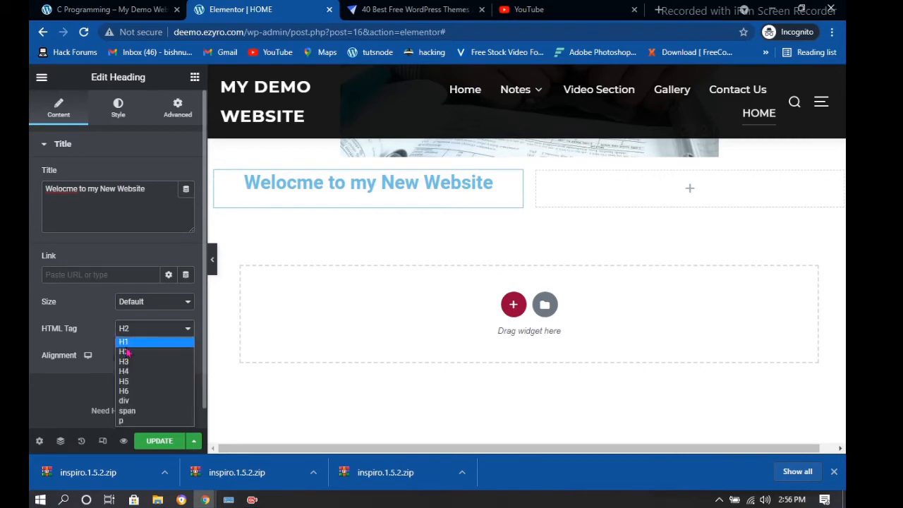
pyautogui.click(129, 347)
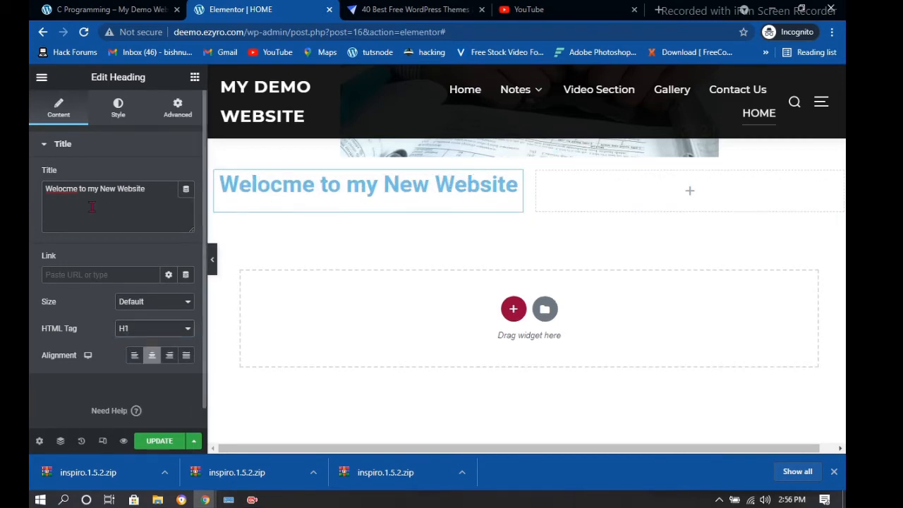
# Correct 'Welocme' to 'Welcome' in the heading title
pyautogui.click(64, 189)
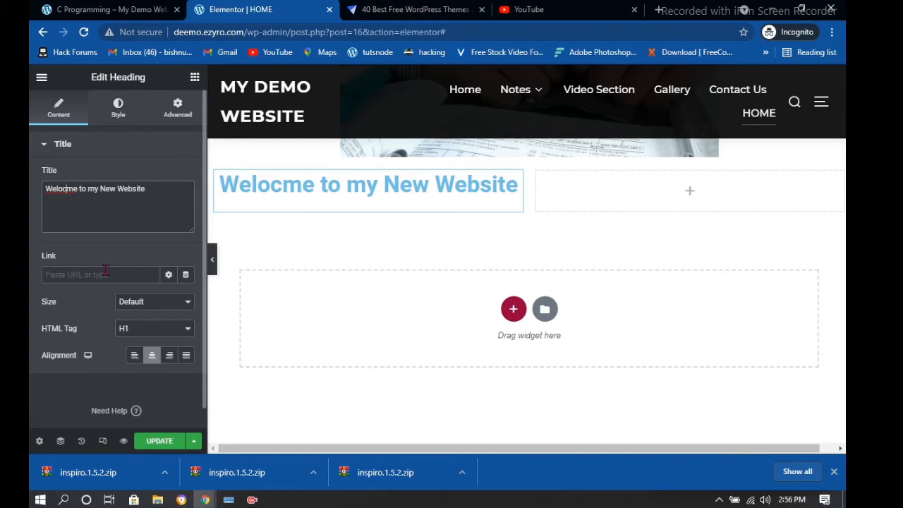
pyautogui.press('Delete')
pyautogui.press('BackSpace')
pyautogui.write('c')
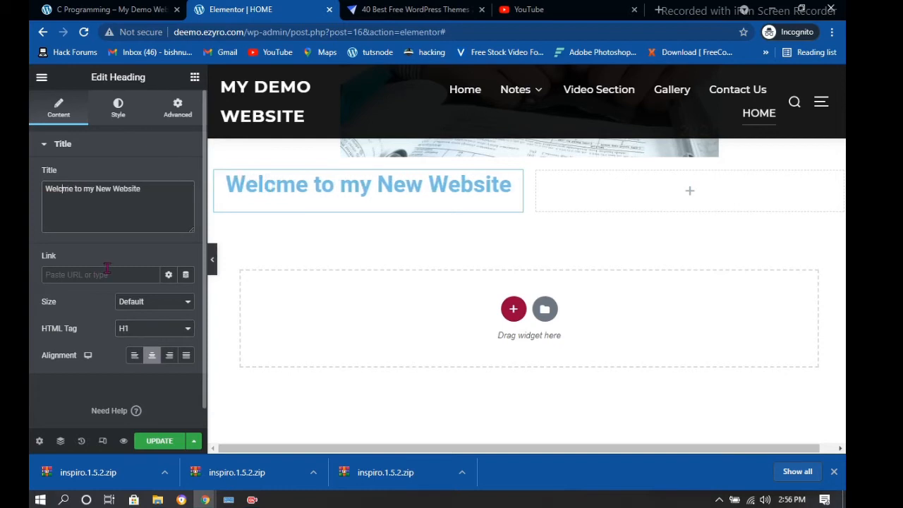
pyautogui.write('o')
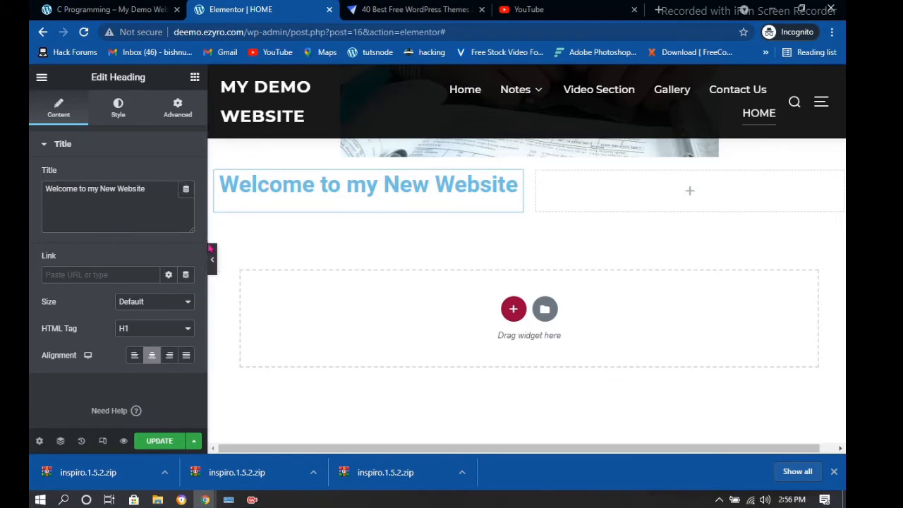
pyautogui.click(663, 306)
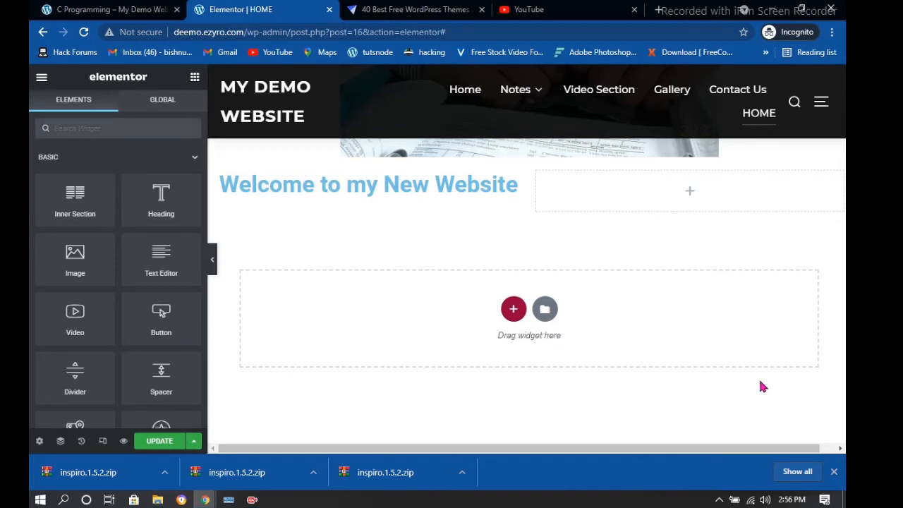
# Drag an Image widget into the right column, insert the portrait photo, and save with UPDATE
pyautogui.moveTo(79, 259); pyautogui.dragTo(693, 198)
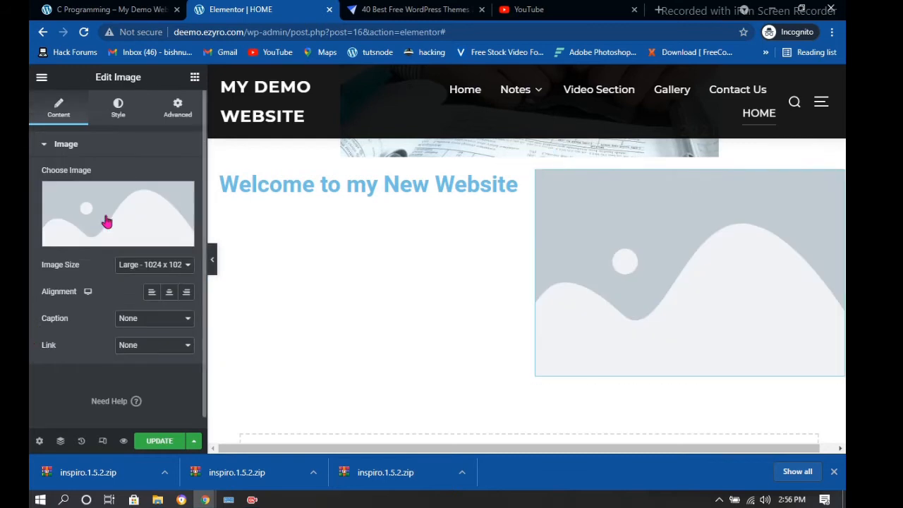
pyautogui.click(109, 217)
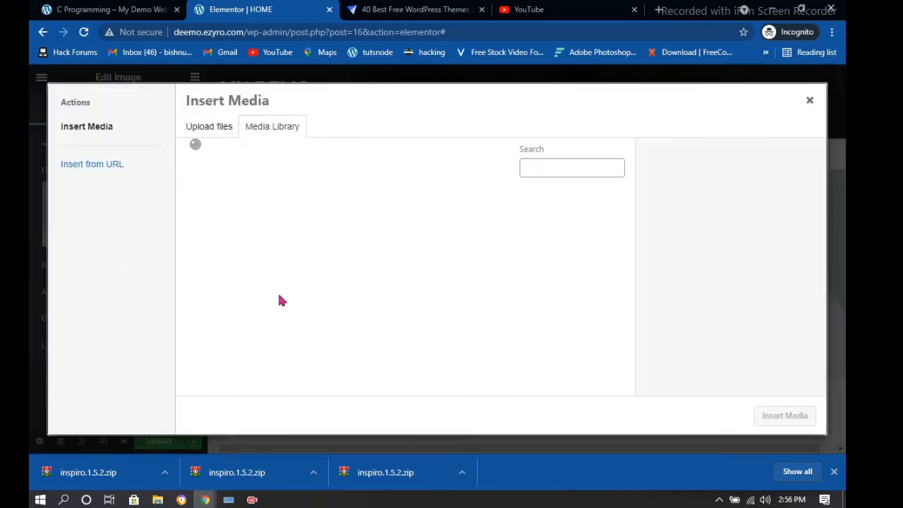
pyautogui.click(225, 229)
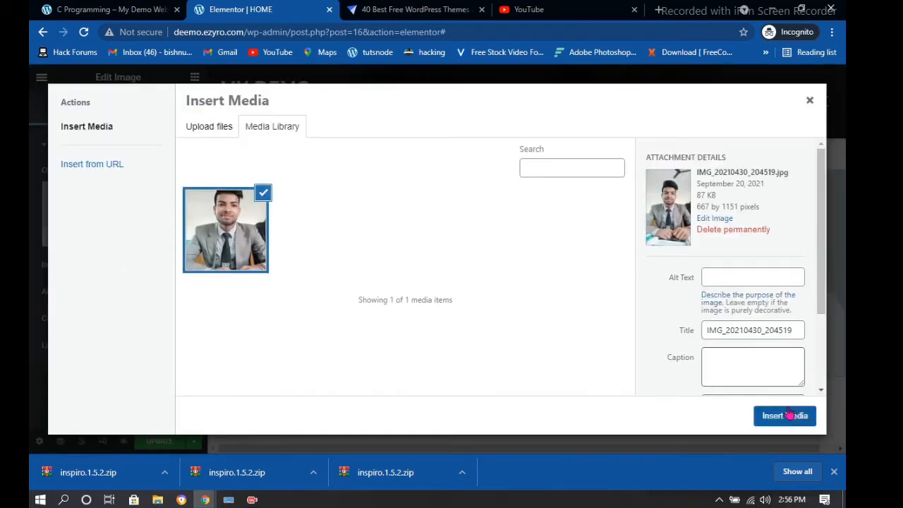
pyautogui.click(788, 416)
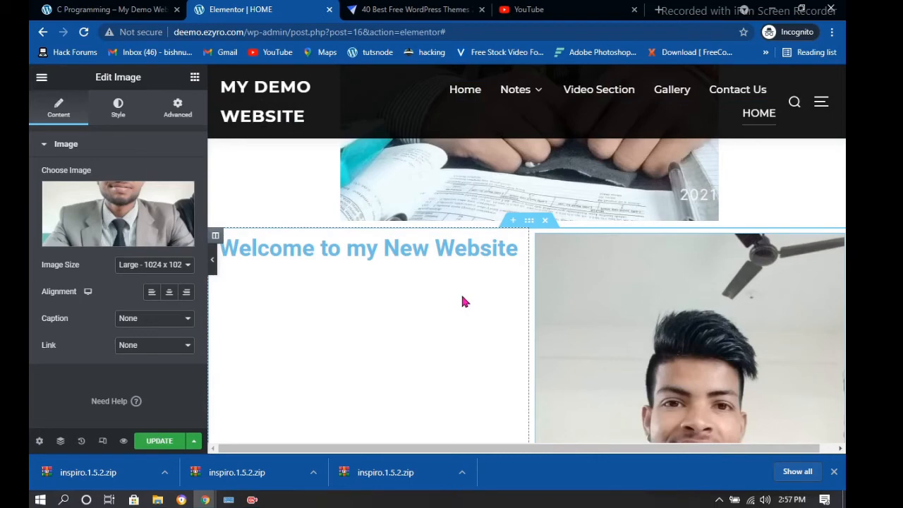
pyautogui.click(153, 441)
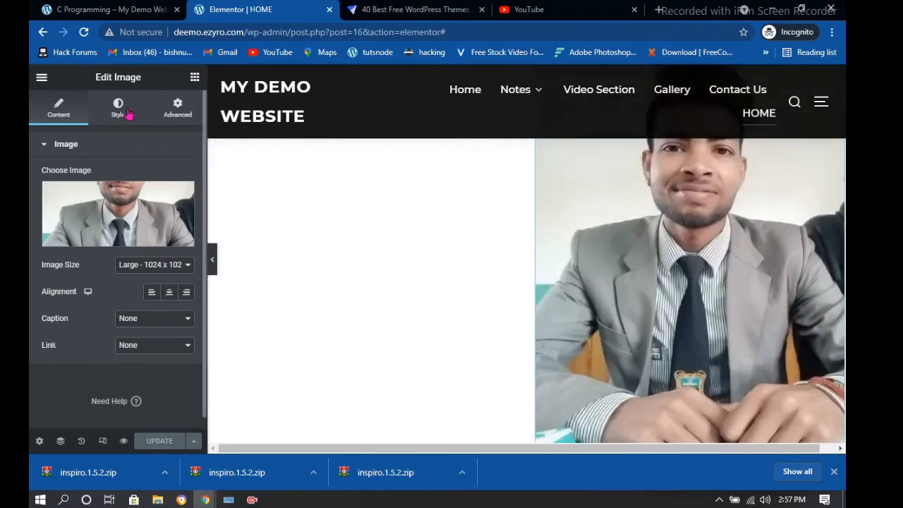
# Return to the widget list and drag a Text Editor widget under the heading
pyautogui.scroll(-5, 744, 344)
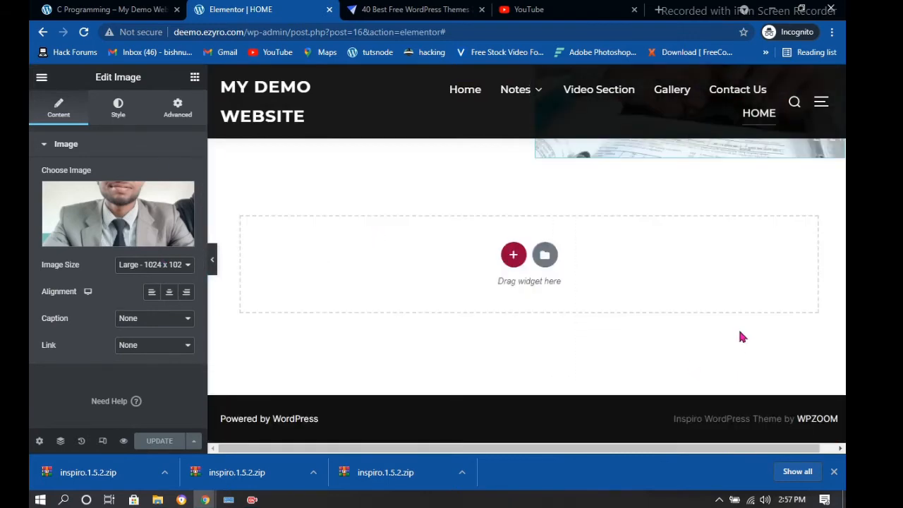
pyautogui.doubleClick(739, 332)
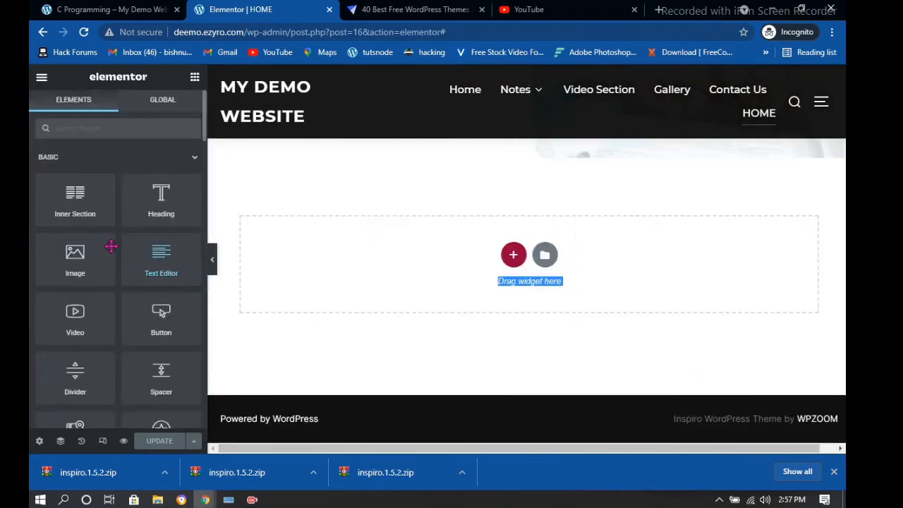
pyautogui.scroll(-1, 115, 270)
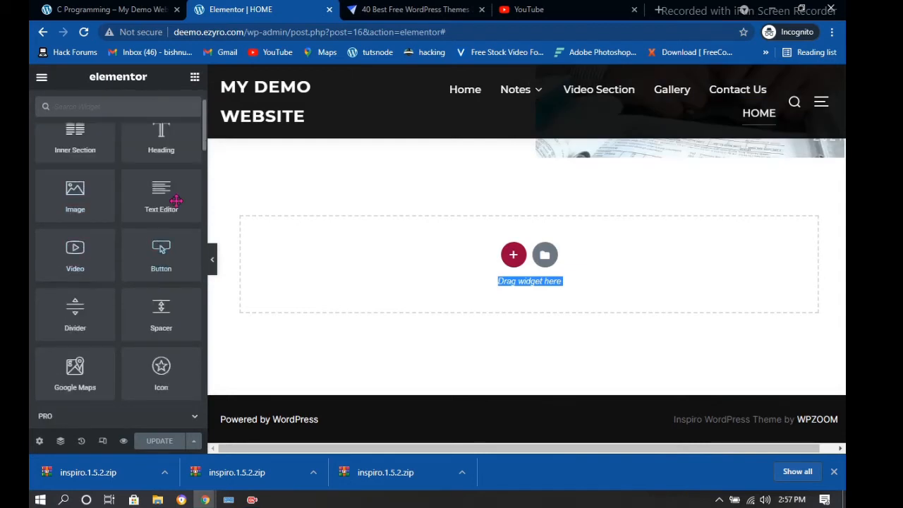
pyautogui.scroll(1, 171, 196)
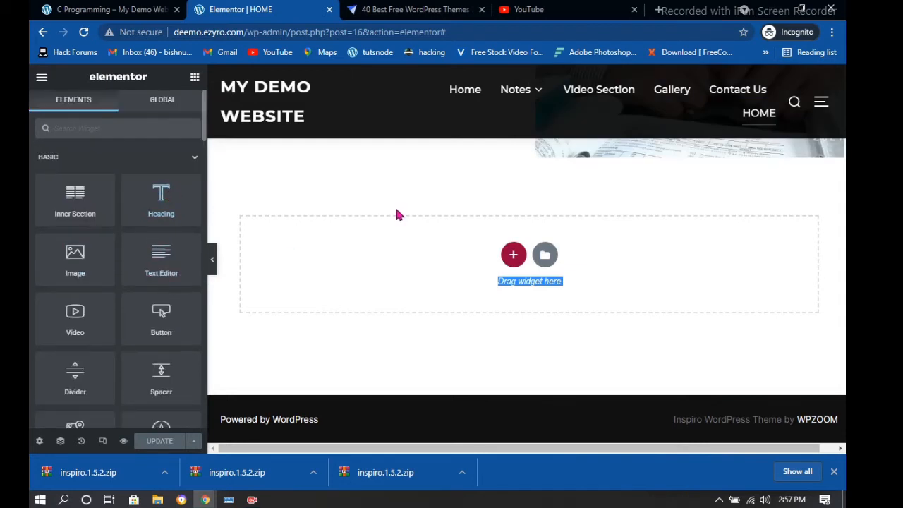
pyautogui.scroll(2, 397, 214)
pyautogui.scroll(2, 254, 291)
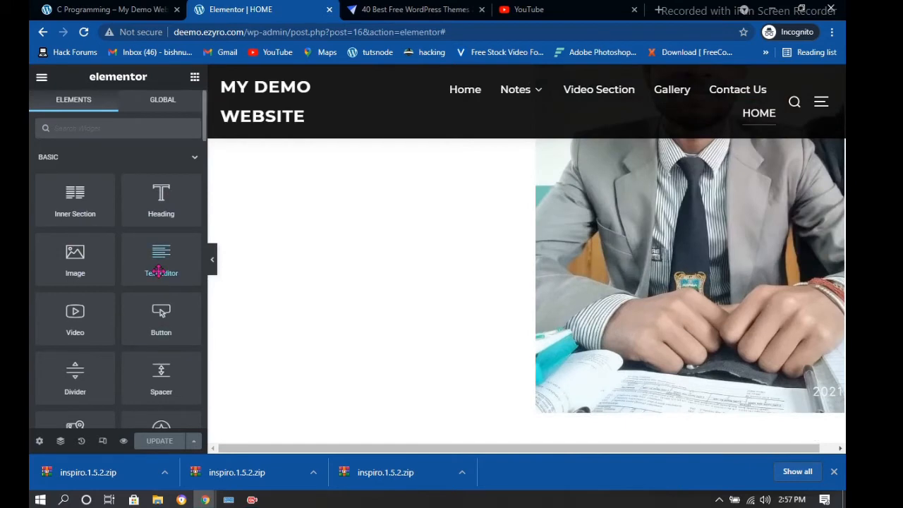
pyautogui.moveTo(161, 261); pyautogui.dragTo(359, 188)
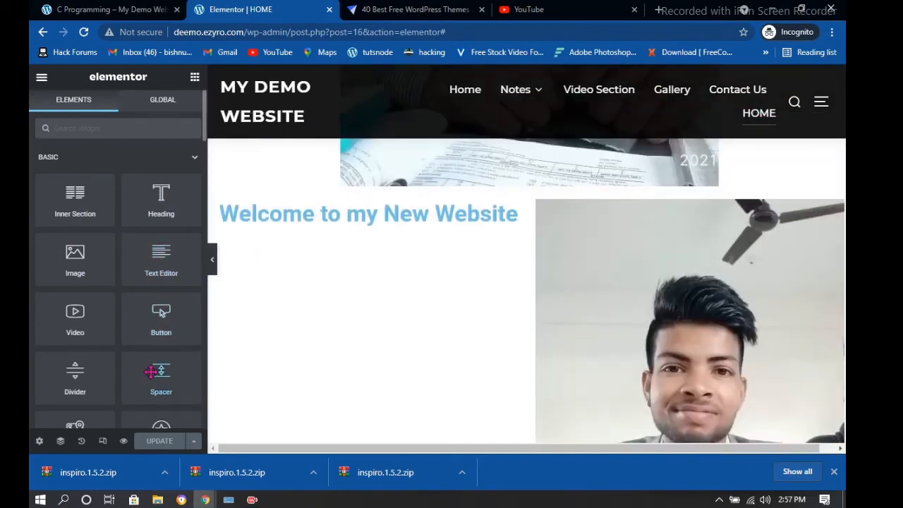
pyautogui.moveTo(169, 261); pyautogui.dragTo(383, 236)
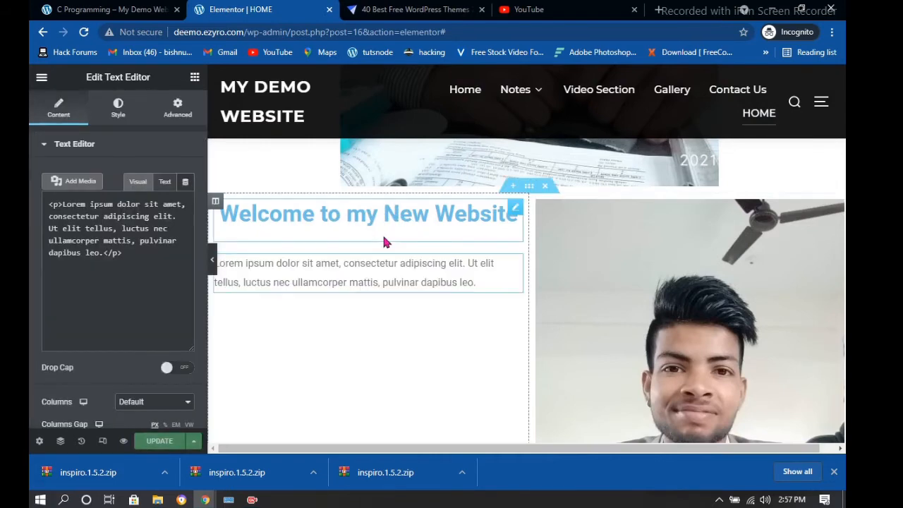
# Select the lorem ipsum placeholder paragraph in the Text Editor's visual box
pyautogui.moveTo(483, 288); pyautogui.dragTo(197, 266)
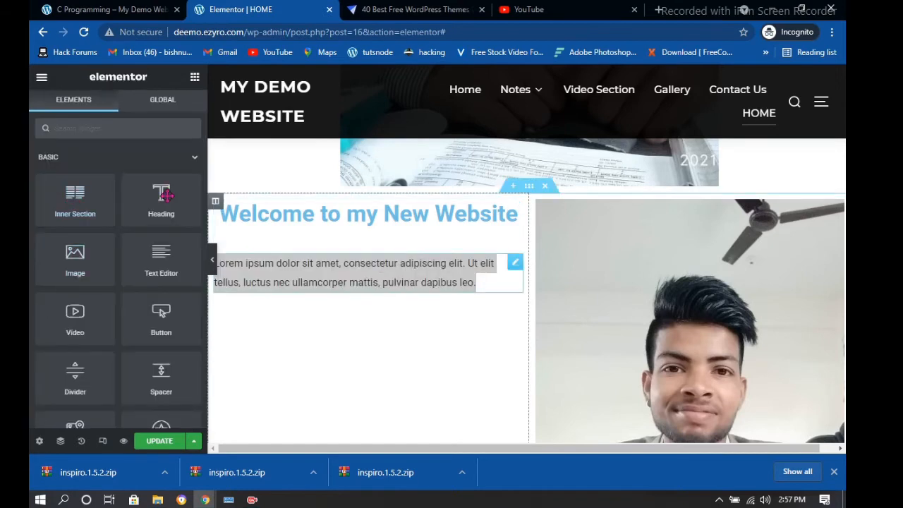
pyautogui.click(474, 283)
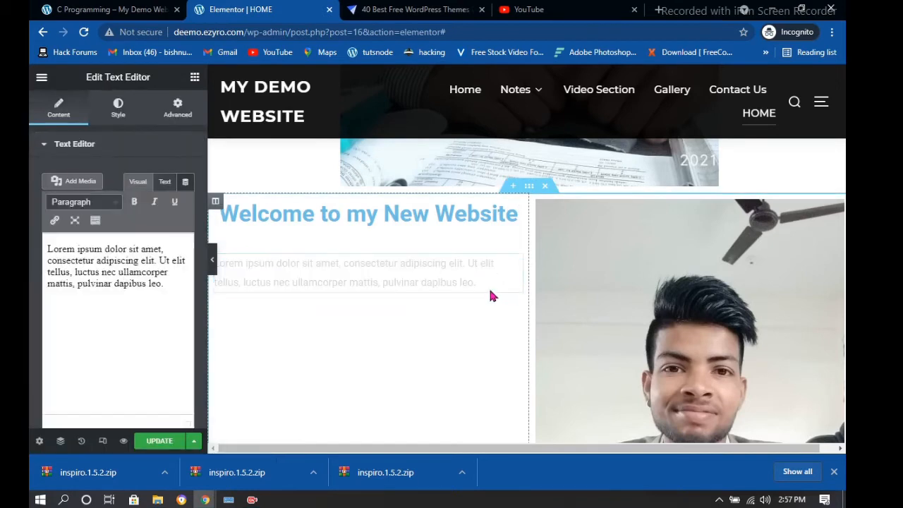
pyautogui.moveTo(131, 316); pyautogui.dragTo(47, 256)
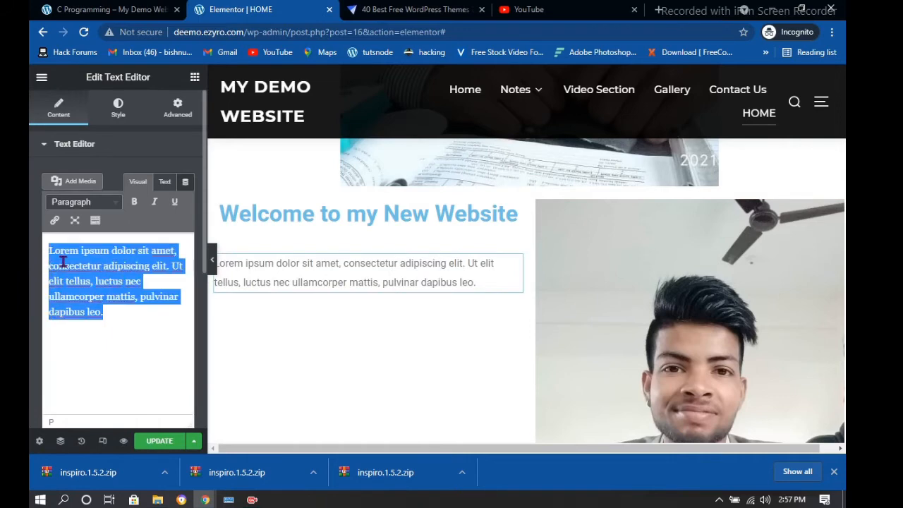
# Replace the placeholder paragraph with 'Hello Guys Hi =How Are you al', then switch to the YouTube tab
pyautogui.press('BackSpace')
pyautogui.write('L')
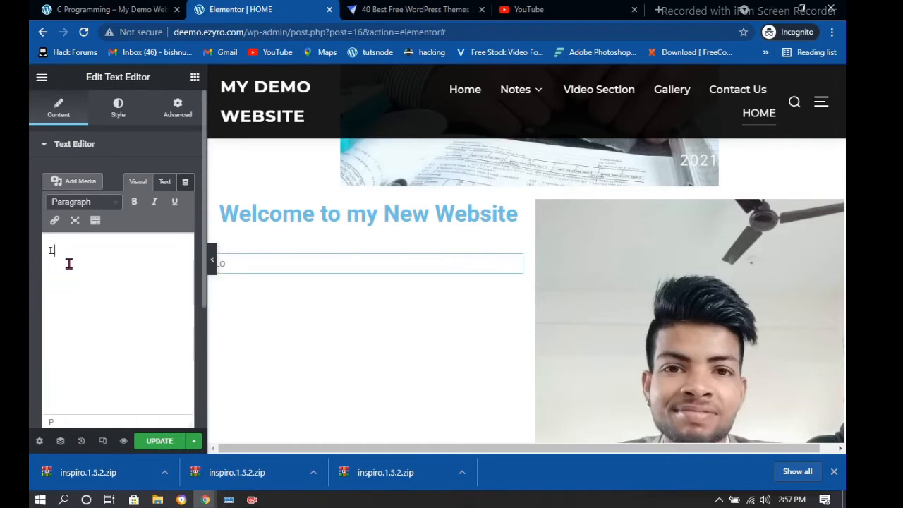
pyautogui.press('BackSpace')
pyautogui.write('lorem')
pyautogui.press('Return')
pyautogui.press('BackSpace')
pyautogui.press('BackSpace')
pyautogui.press('BackSpace')
pyautogui.press('BackSpace')
pyautogui.write('Hell')
pyautogui.write('o Guy')
pyautogui.write('s ')
pyautogui.write('Hi =')
pyautogui.write('How')
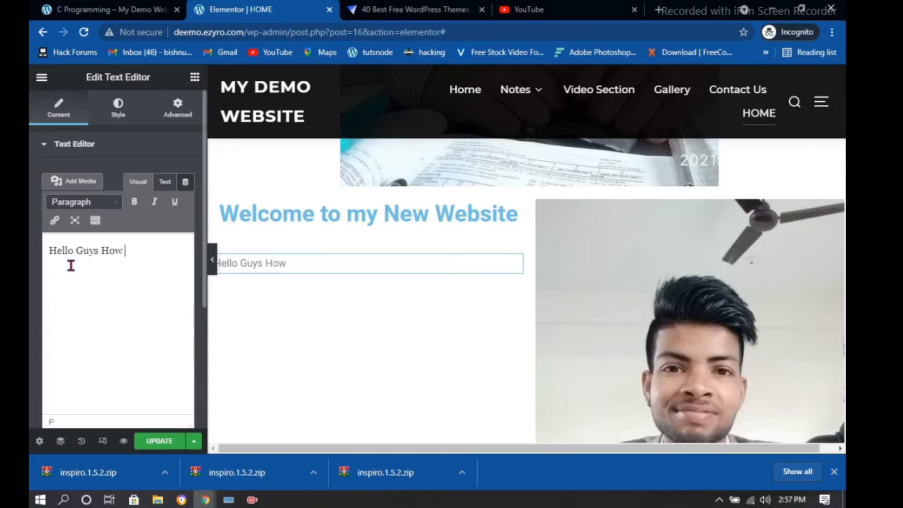
pyautogui.write(' Are you all?')
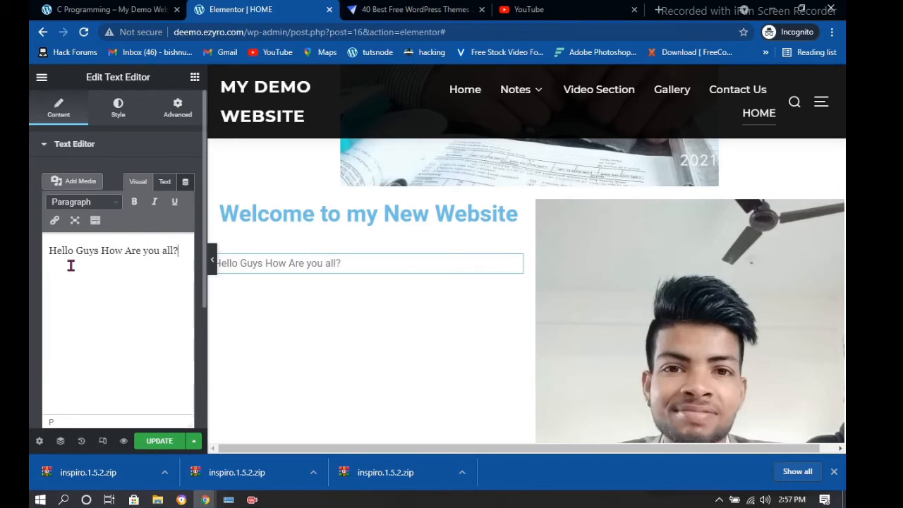
pyautogui.hotkey('ctrl', 'a')
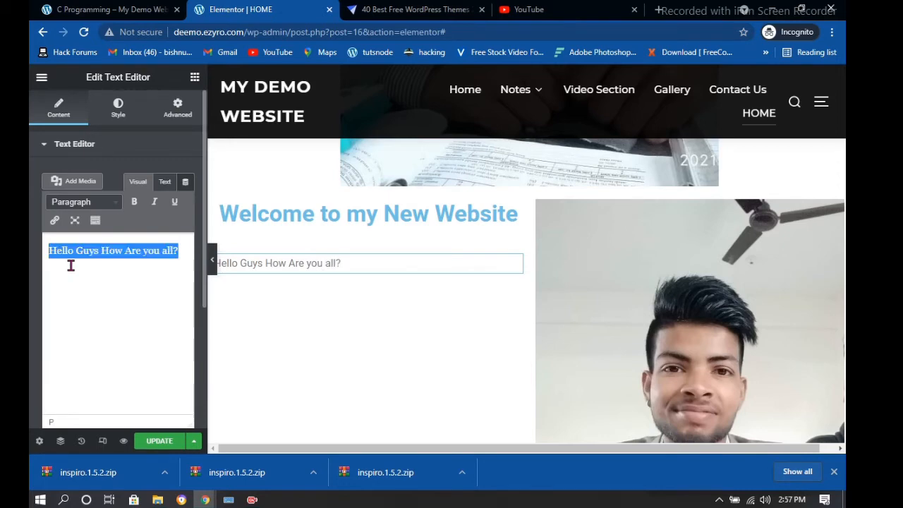
pyautogui.click(582, 6)
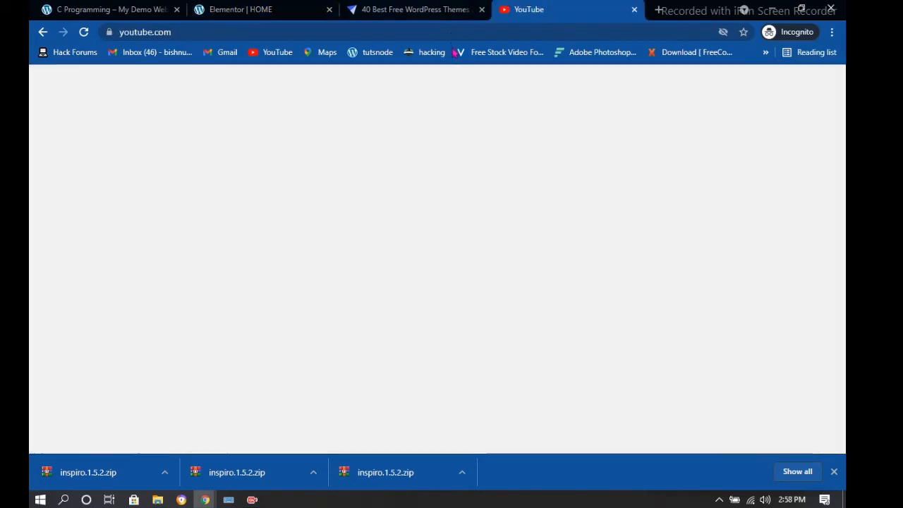
# Run a Google search for lorem in place of the earlier wikipedia search
pyautogui.click(453, 34)
pyautogui.write('wikipedia')
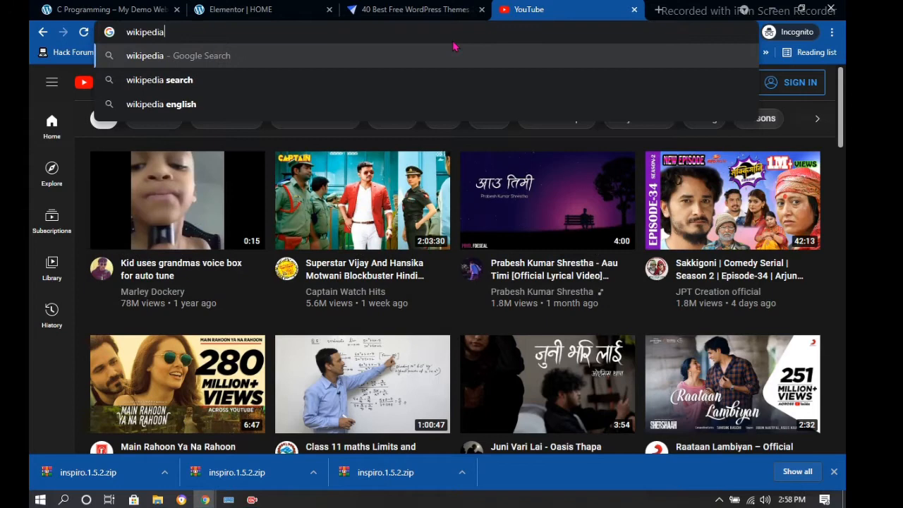
pyautogui.press('Return')
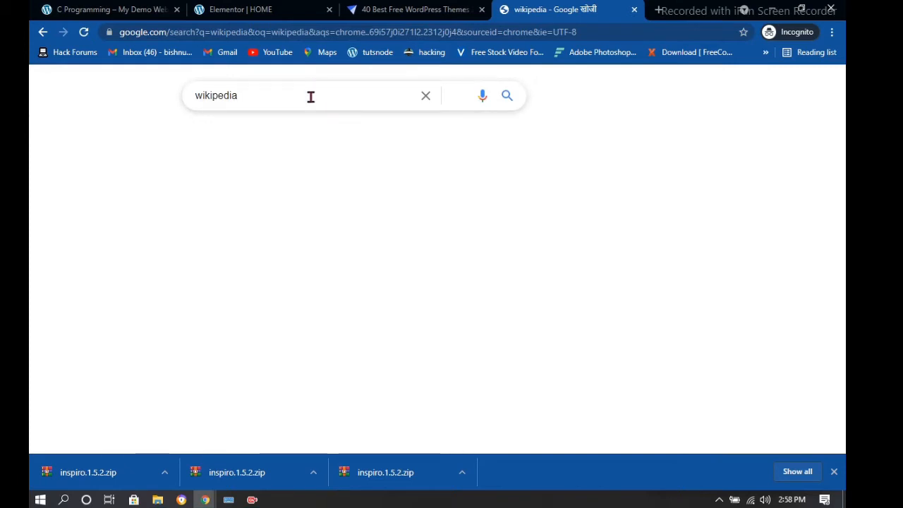
pyautogui.press('BackSpace')
pyautogui.press('BackSpace')
pyautogui.press('BackSpace')
pyautogui.press('BackSpace')
pyautogui.press('BackSpace')
pyautogui.press('BackSpace')
pyautogui.press('BackSpace')
pyautogui.press('BackSpace')
pyautogui.press('BackSpace')
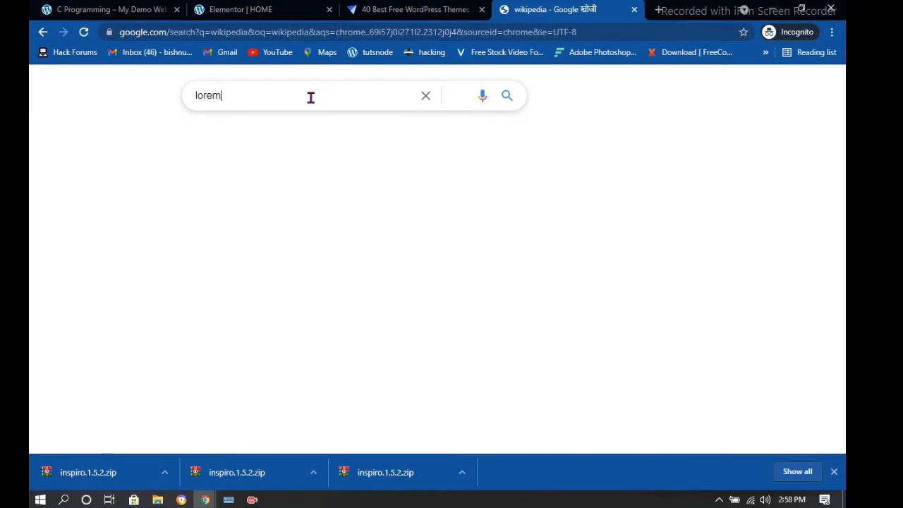
pyautogui.press('Return')
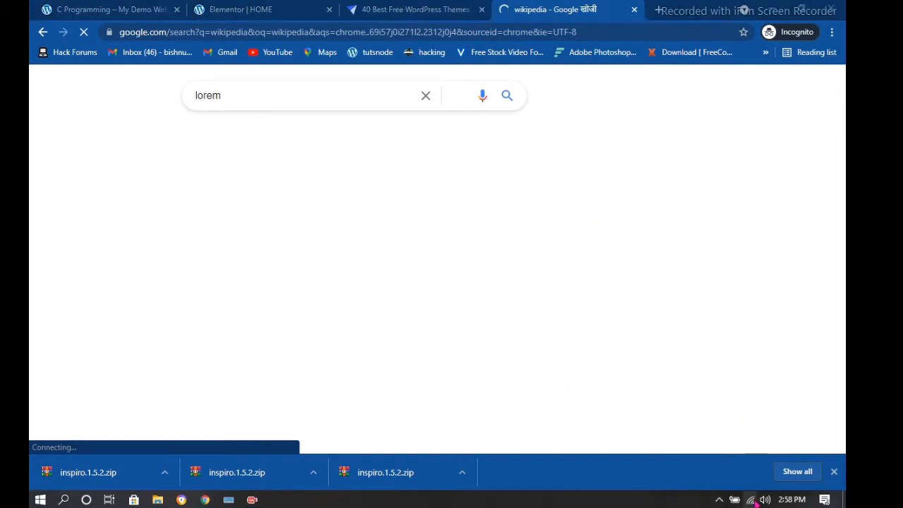
# Reload the timed-out lorem search results after checking the network connection
pyautogui.click(752, 499)
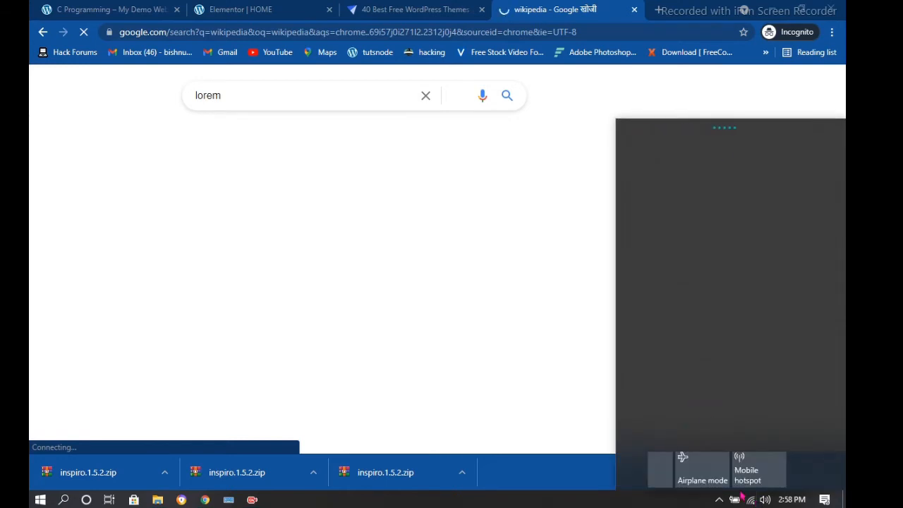
pyautogui.click(751, 500)
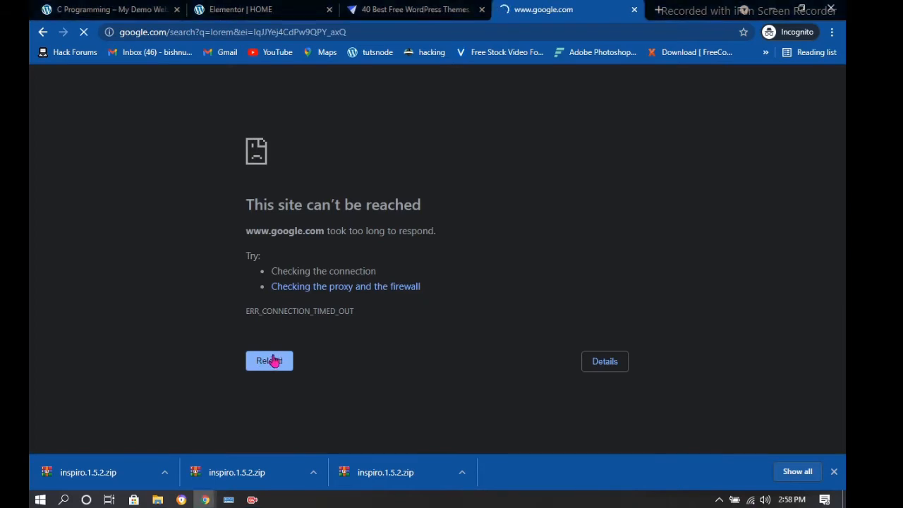
pyautogui.click(275, 361)
pyautogui.click(274, 361)
pyautogui.click(274, 361)
pyautogui.click(273, 363)
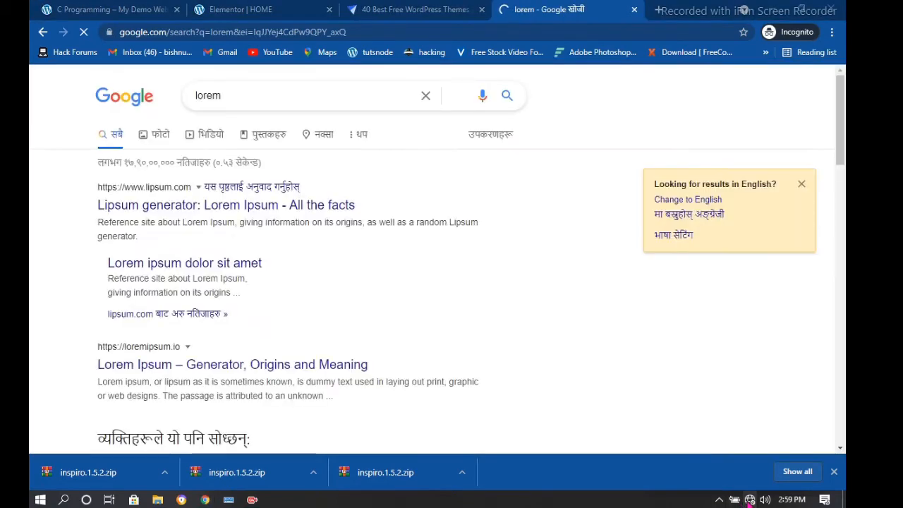
# Open the 'Lipsum generator: Lorem Ipsum - All the facts' search result
pyautogui.click(749, 499)
pyautogui.click(749, 501)
pyautogui.scroll(-1, 682, 422)
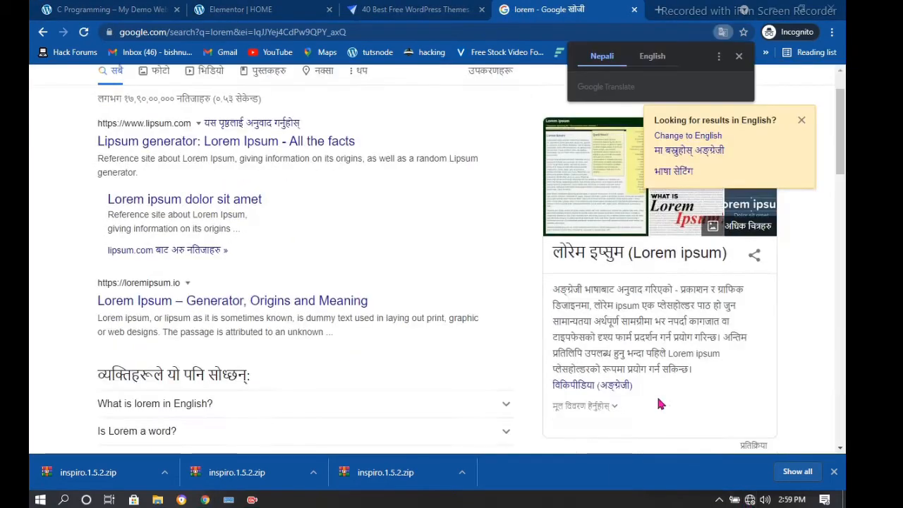
pyautogui.click(175, 148)
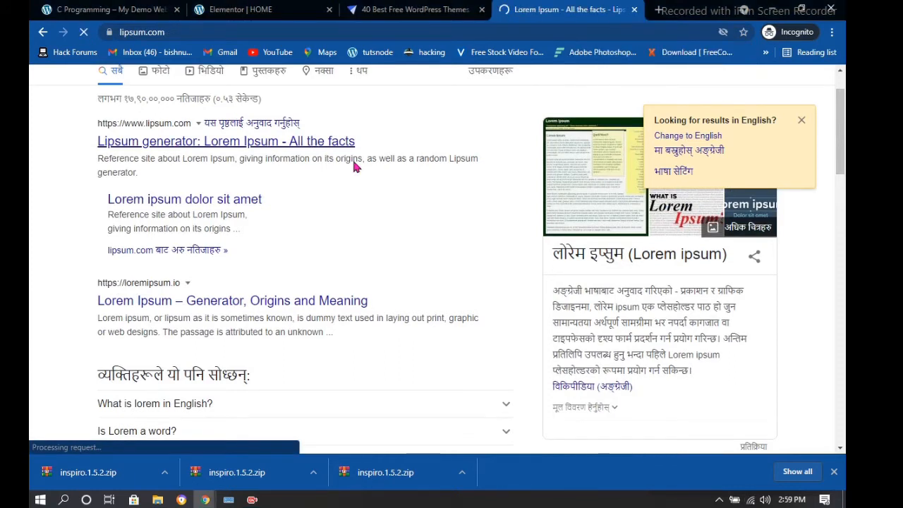
# Copy the 'What is Lorem Ipsum?' through 'Why do we use it?' text, then return to Elementor HOME
pyautogui.scroll(-2, 155, 177)
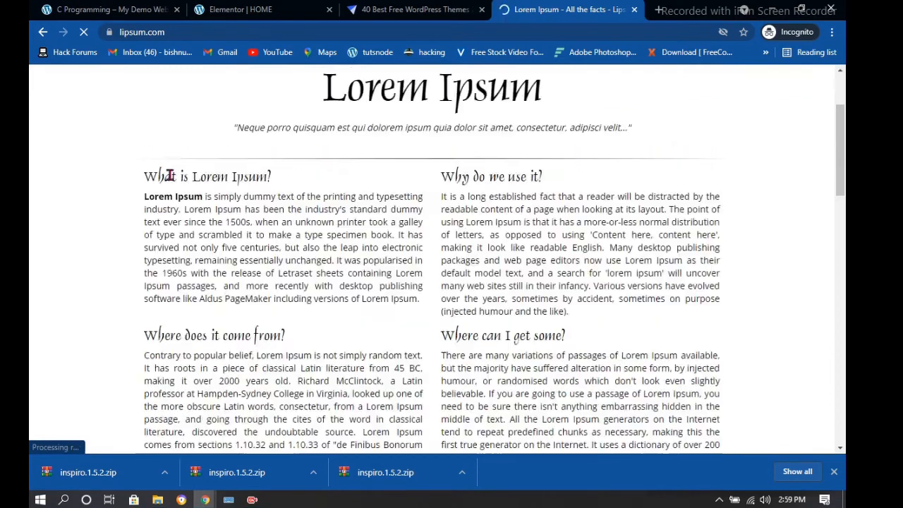
pyautogui.moveTo(146, 195); pyautogui.dragTo(252, 235)
pyautogui.moveTo(144, 196); pyautogui.dragTo(425, 271)
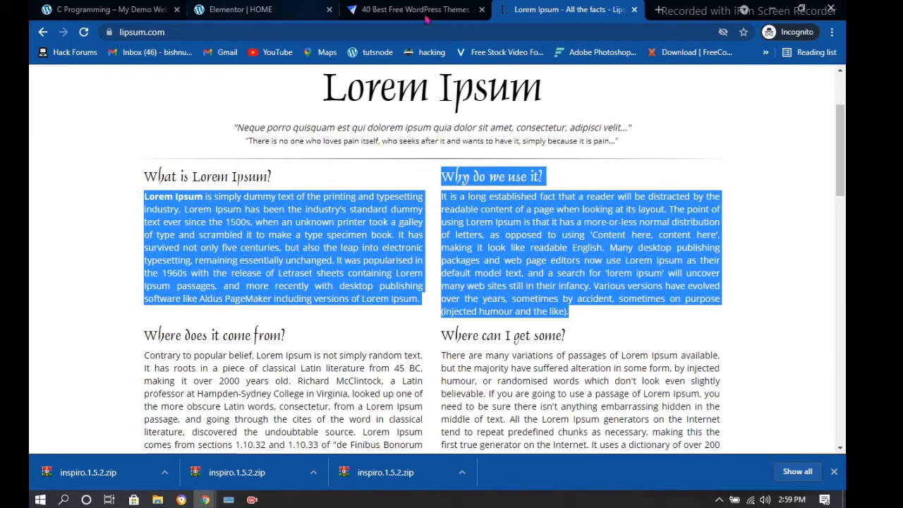
pyautogui.click(275, 6)
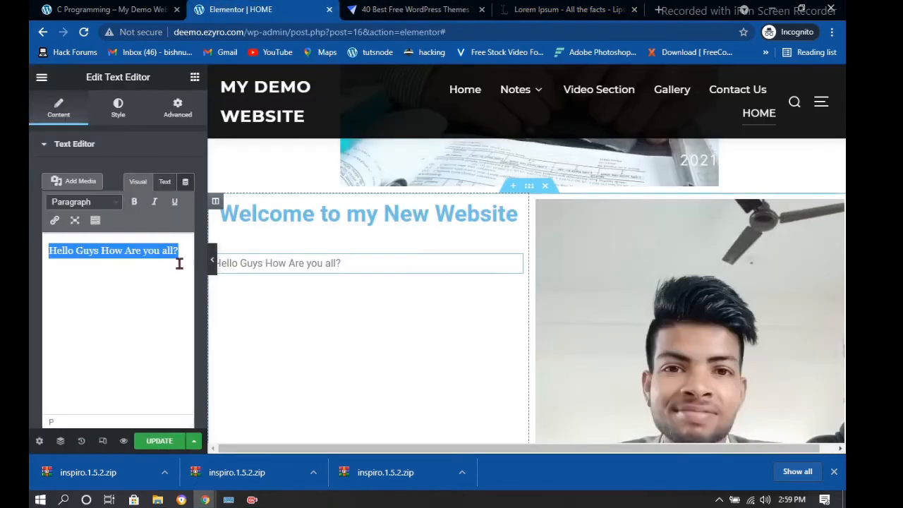
# Paste the Lorem Ipsum paragraphs over the 'Hello Guys How Are you all?' greeting in the text widget
pyautogui.moveTo(177, 252); pyautogui.dragTo(101, 261)
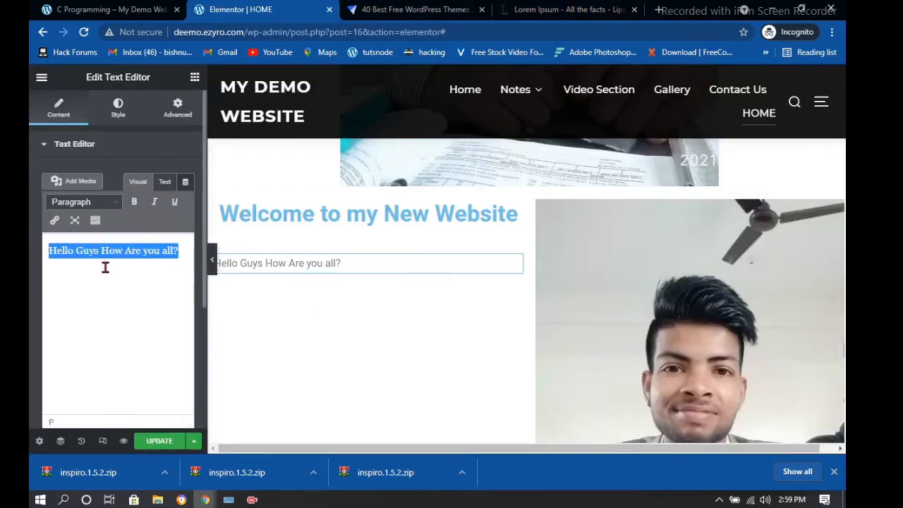
pyautogui.hotkey('ctrl', 'v')
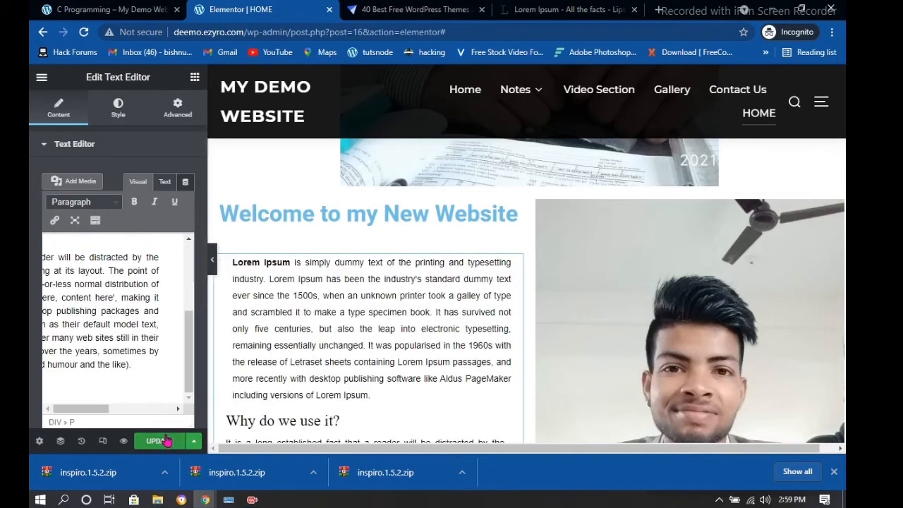
pyautogui.scroll(-3, 663, 262)
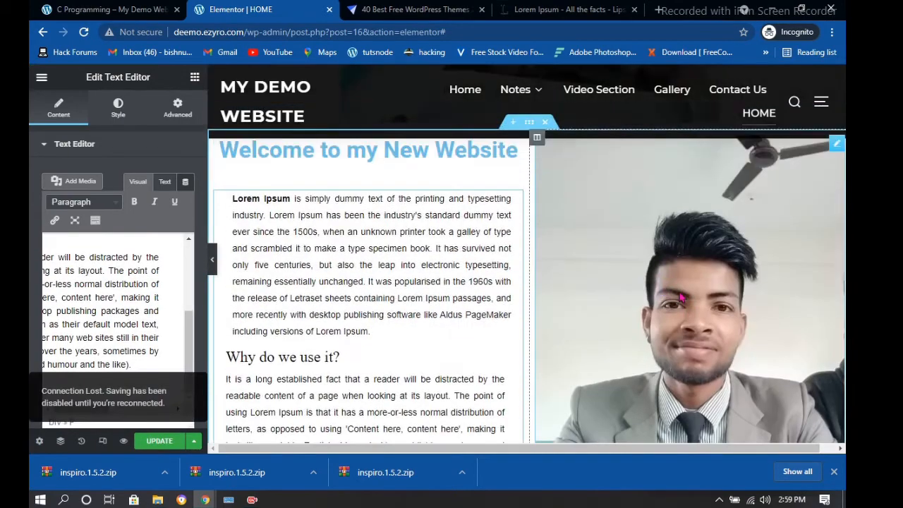
pyautogui.scroll(-1, 692, 294)
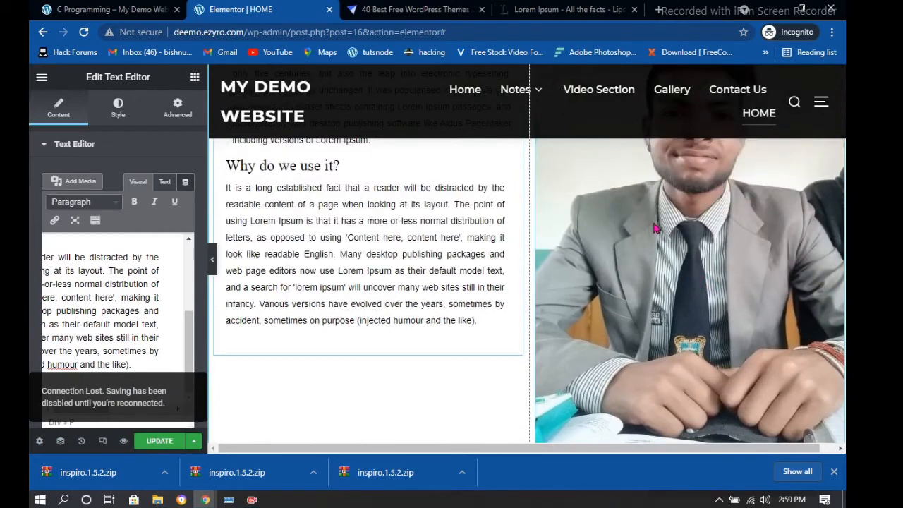
pyautogui.click(629, 229)
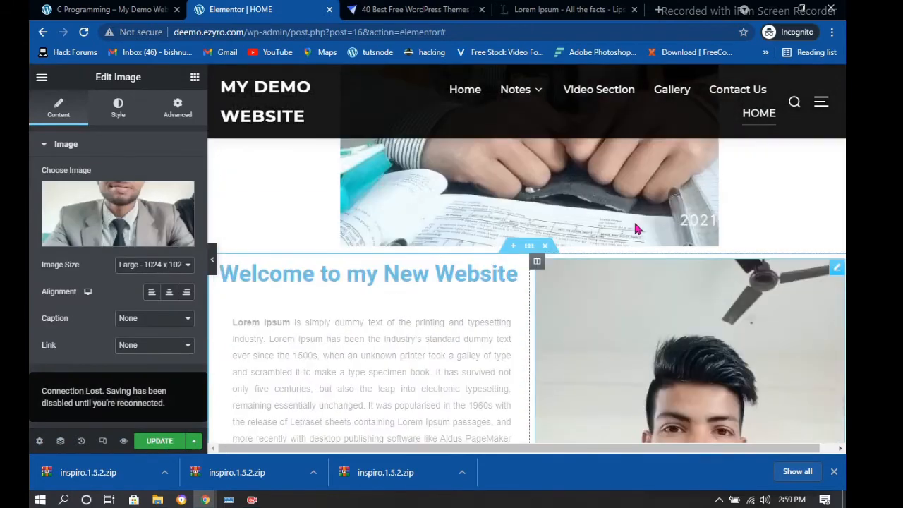
# Set the photo's Image Size to Medium Large - 768 x 0 after briefly trying Thumbnail
pyautogui.click(182, 265)
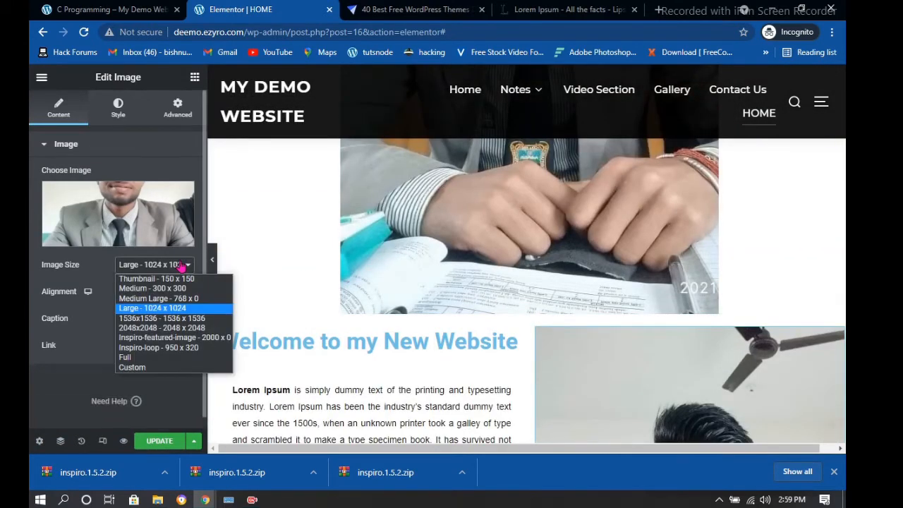
pyautogui.click(182, 300)
pyautogui.scroll(-5, 566, 275)
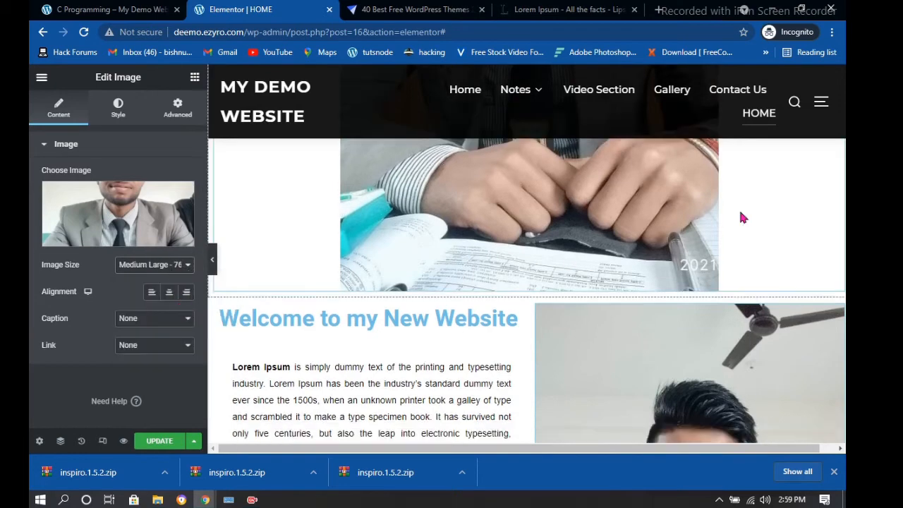
pyautogui.click(177, 265)
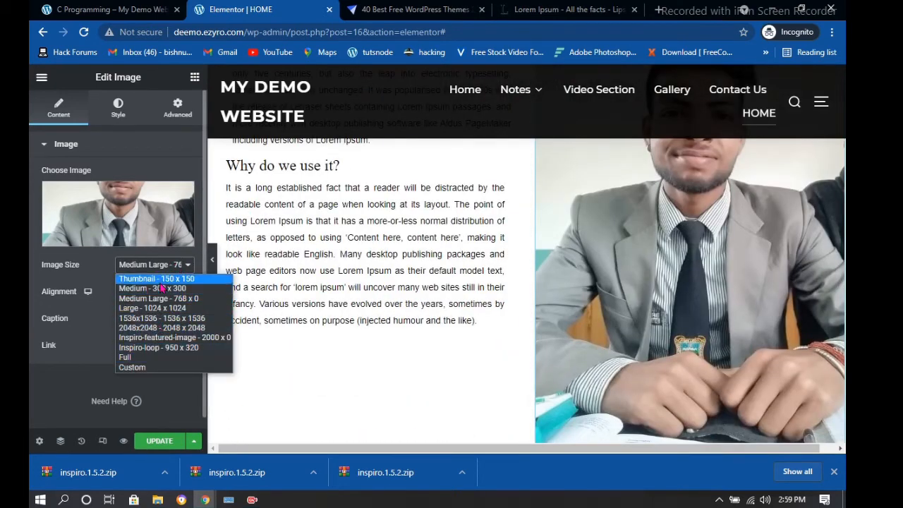
pyautogui.click(163, 280)
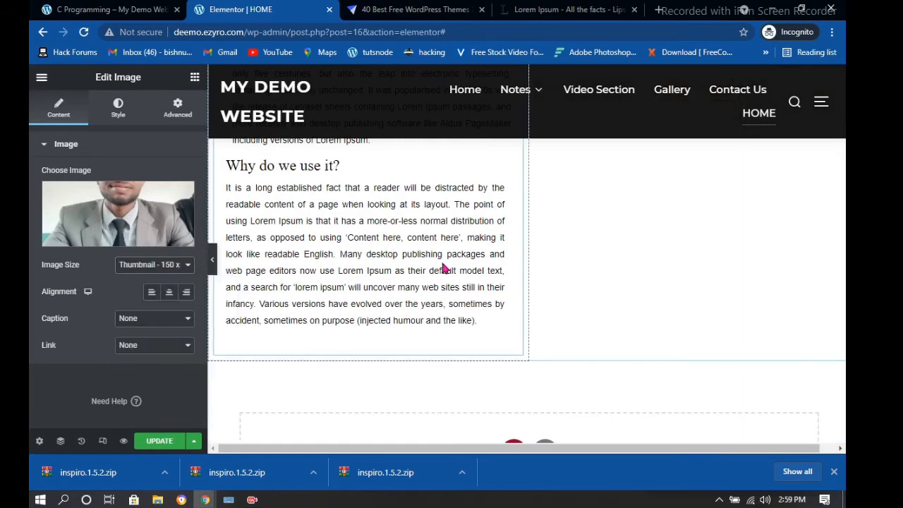
pyautogui.scroll(2, 688, 287)
pyautogui.scroll(2, 688, 287)
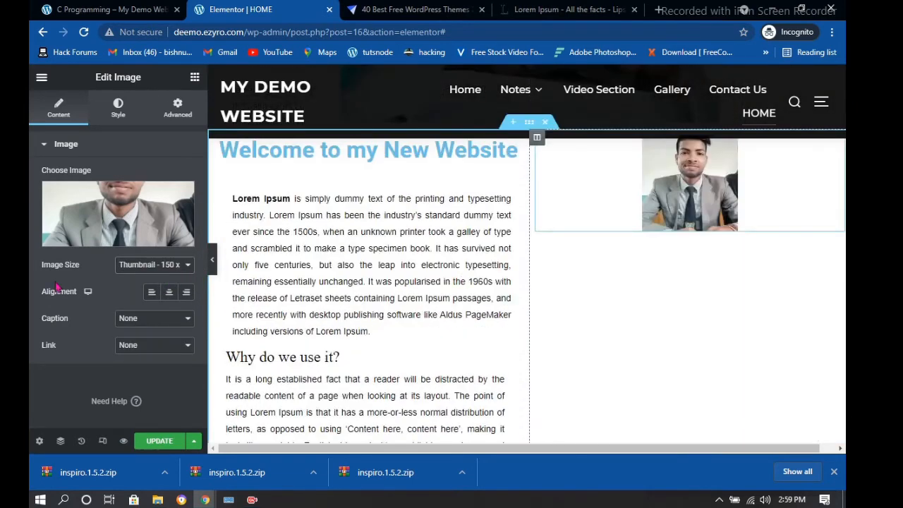
pyautogui.click(171, 265)
pyautogui.click(156, 299)
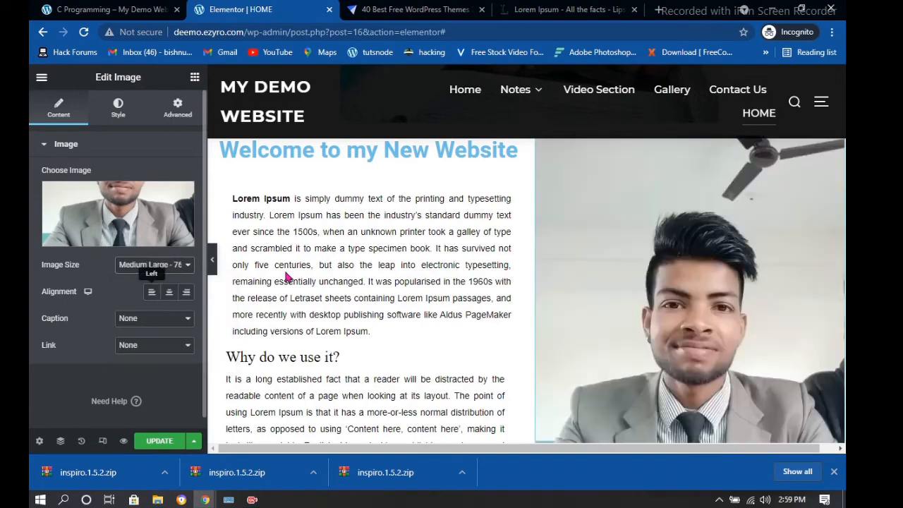
pyautogui.scroll(-3, 625, 255)
pyautogui.scroll(-2, 628, 252)
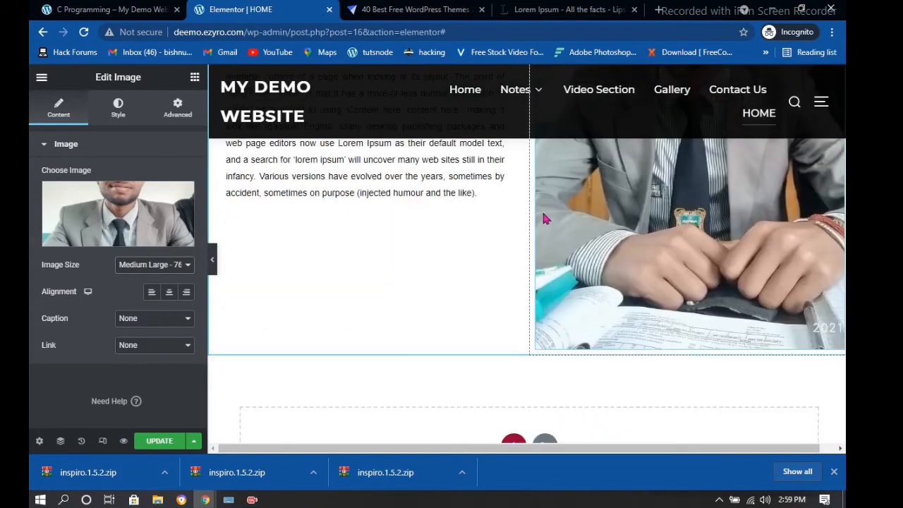
pyautogui.scroll(2, 265, 259)
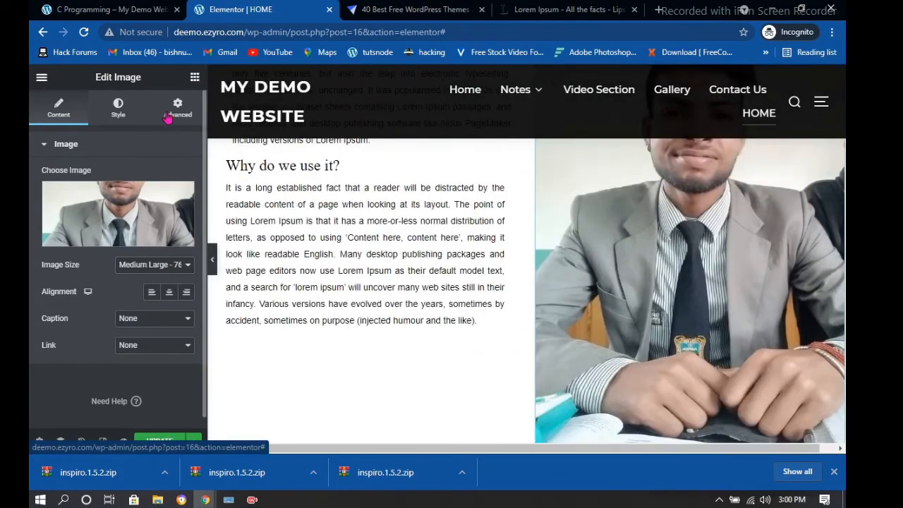
# Turn on the photo's Advanced Mask setting with the Circle shape
pyautogui.click(167, 118)
pyautogui.scroll(-2, 155, 240)
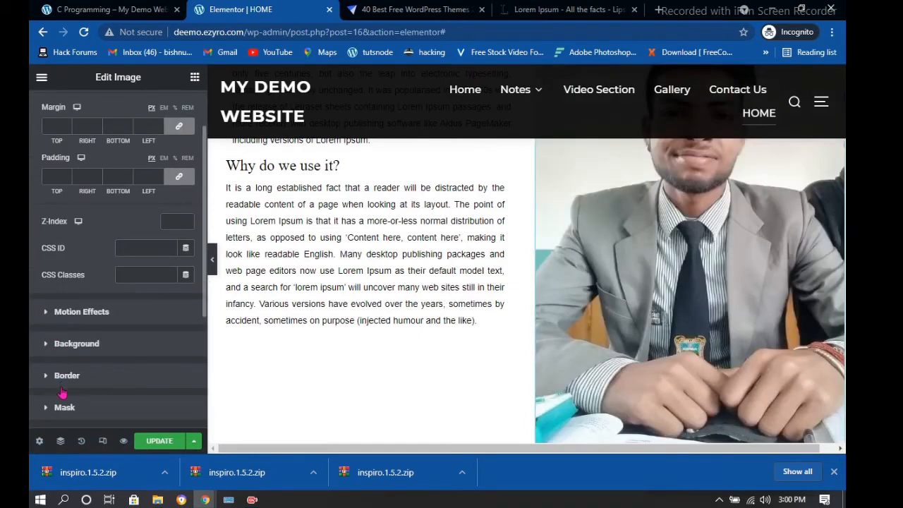
pyautogui.scroll(-1, 62, 392)
pyautogui.click(63, 353)
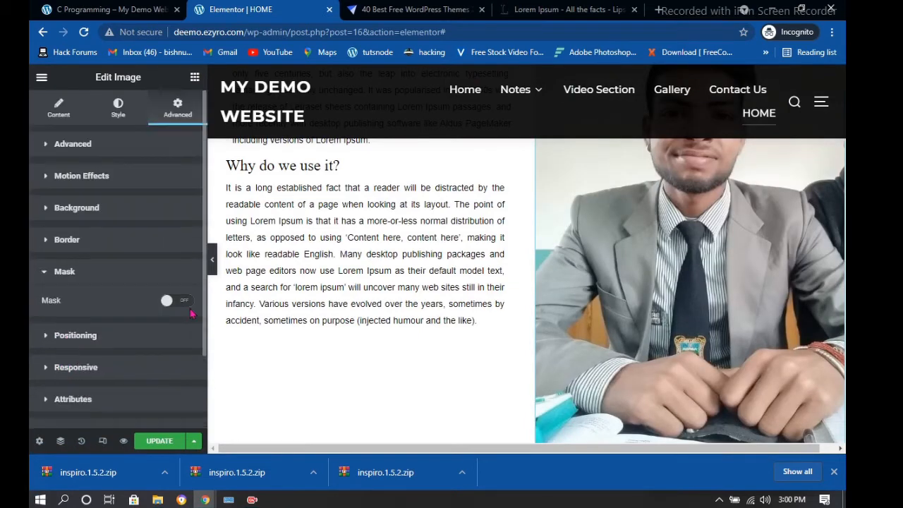
pyautogui.click(184, 280)
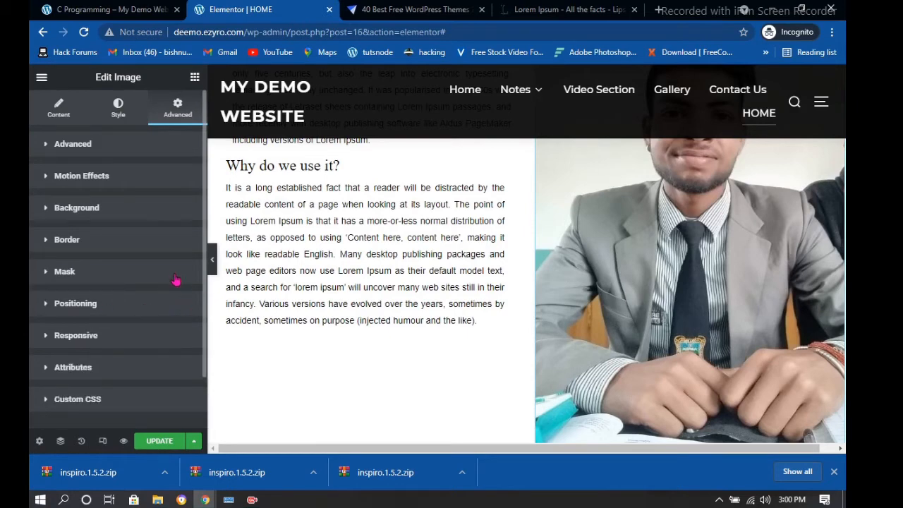
pyautogui.click(193, 282)
pyautogui.click(173, 300)
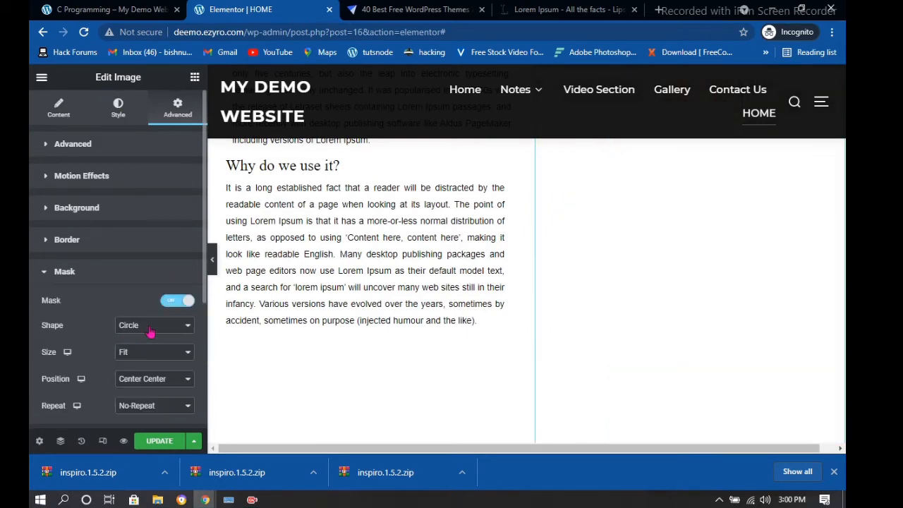
pyautogui.scroll(3, 596, 289)
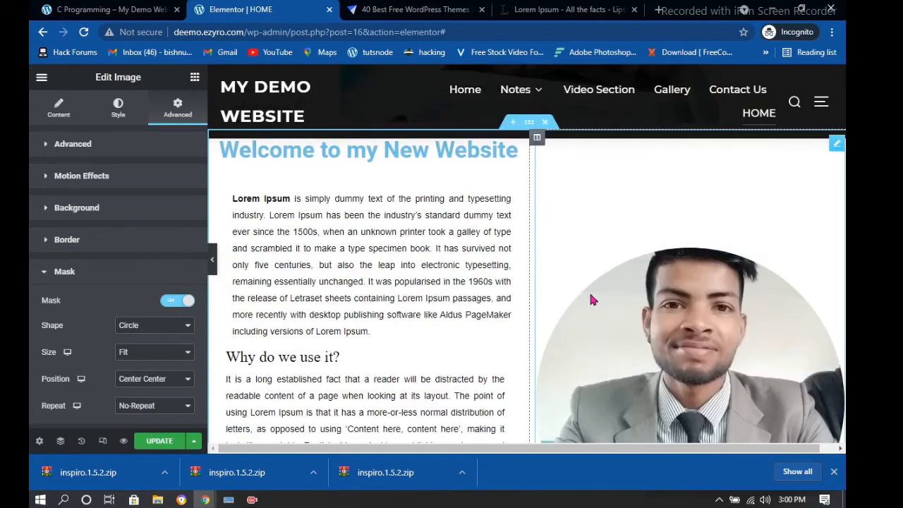
pyautogui.scroll(5, 596, 289)
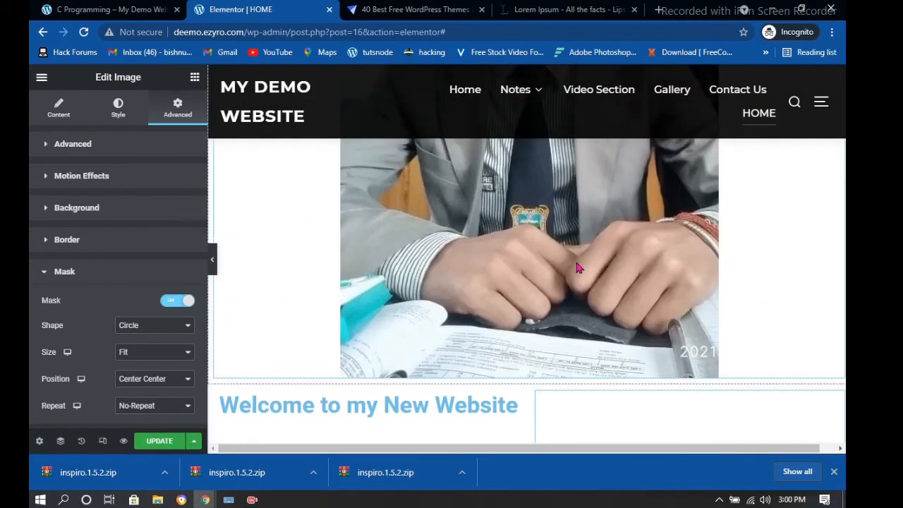
pyautogui.scroll(4, 575, 267)
pyautogui.click(574, 263)
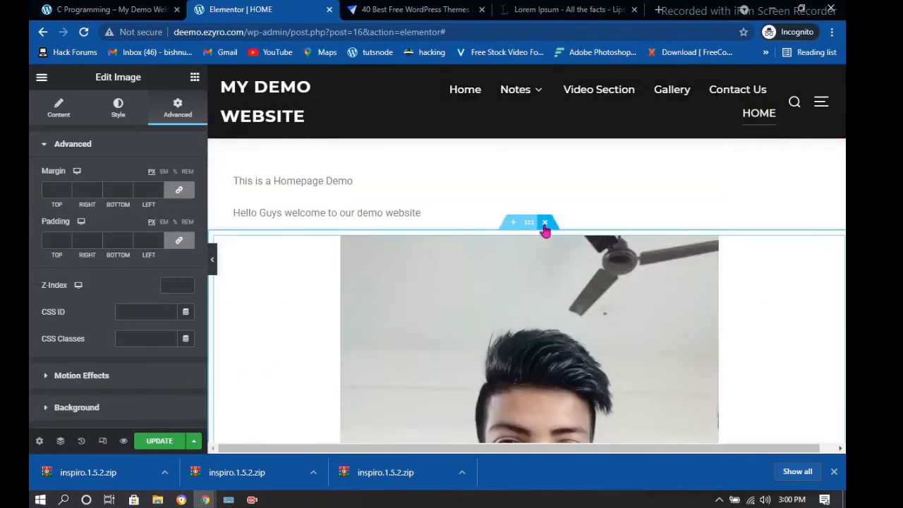
# Select the round portrait's image widget and scroll through its Advanced tab sections
pyautogui.click(546, 224)
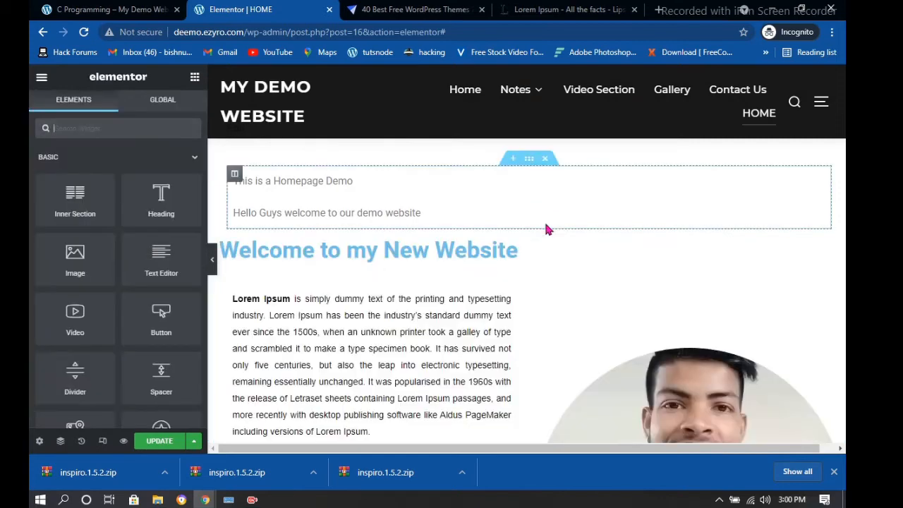
pyautogui.scroll(3, 532, 244)
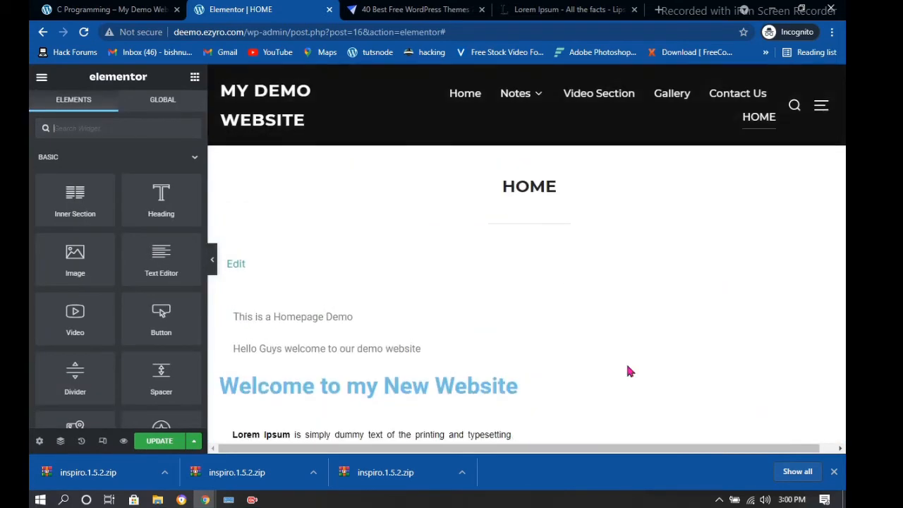
pyautogui.scroll(-2, 630, 329)
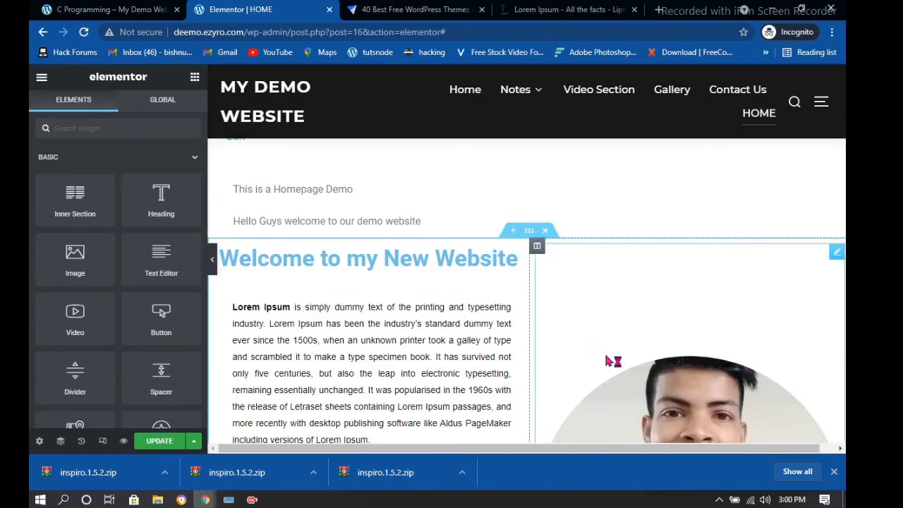
pyautogui.scroll(-5, 612, 357)
pyautogui.scroll(3, 589, 287)
pyautogui.click(571, 243)
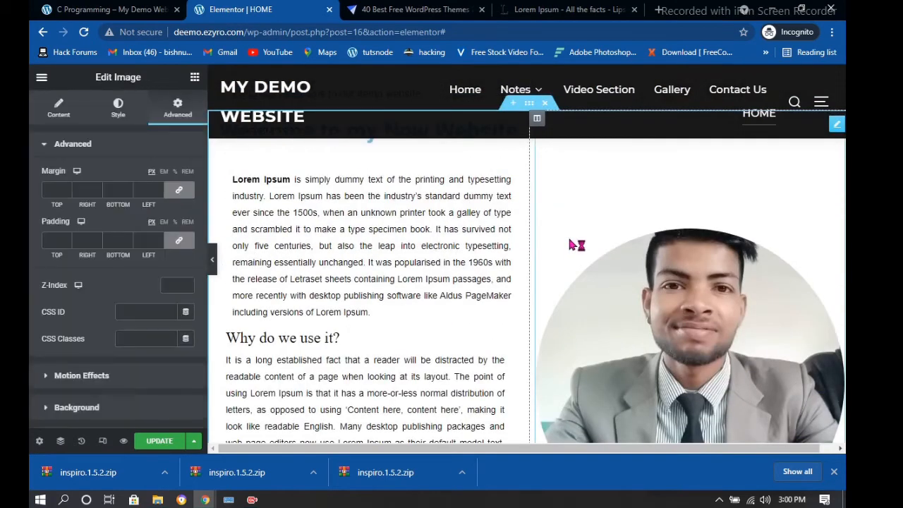
pyautogui.scroll(-2, 149, 335)
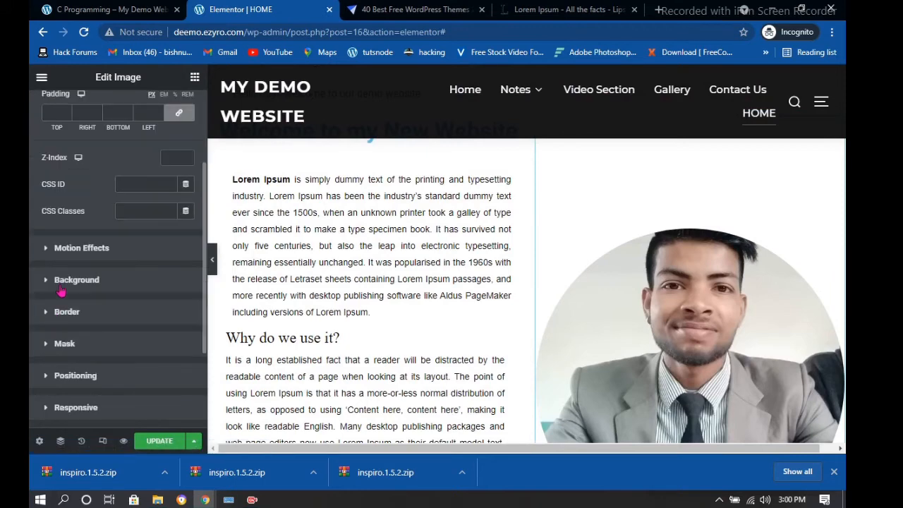
# Set the round photo's Motion Effects entrance animation to Rotate In Up Right
pyautogui.click(67, 258)
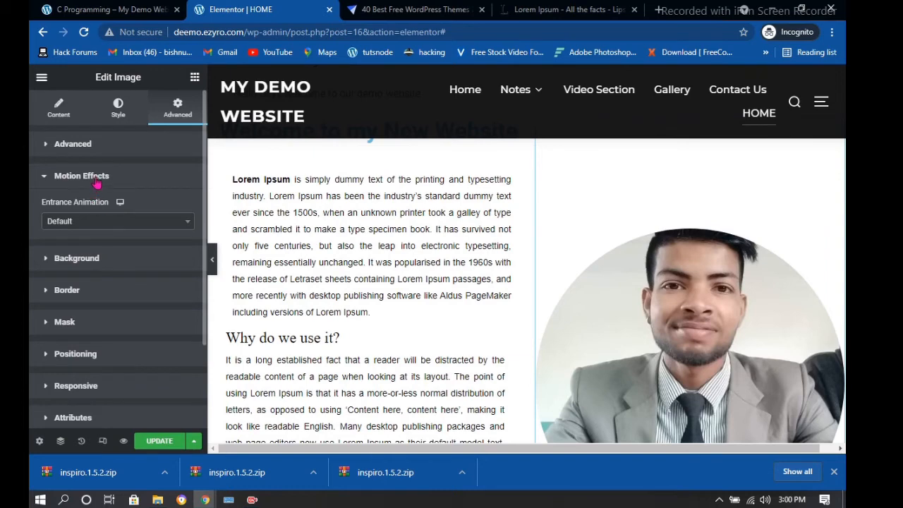
pyautogui.click(121, 221)
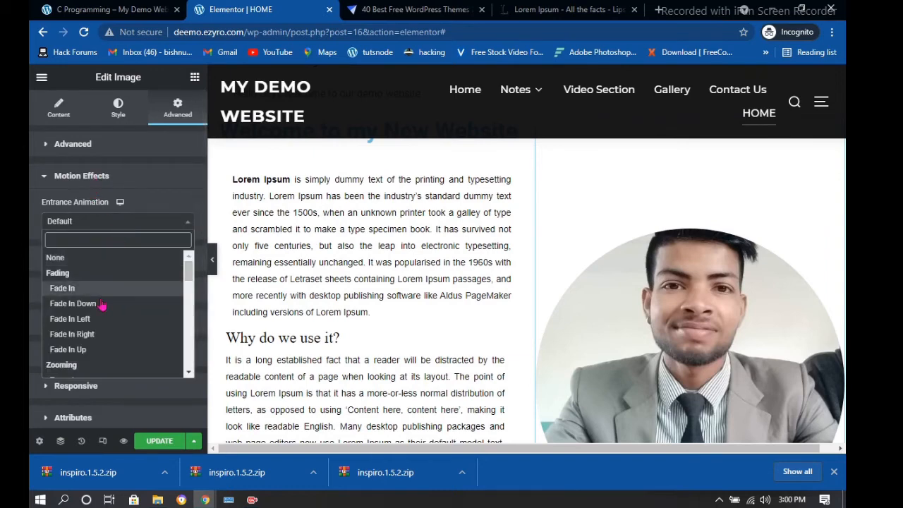
pyautogui.scroll(-3, 90, 329)
pyautogui.scroll(-5, 90, 330)
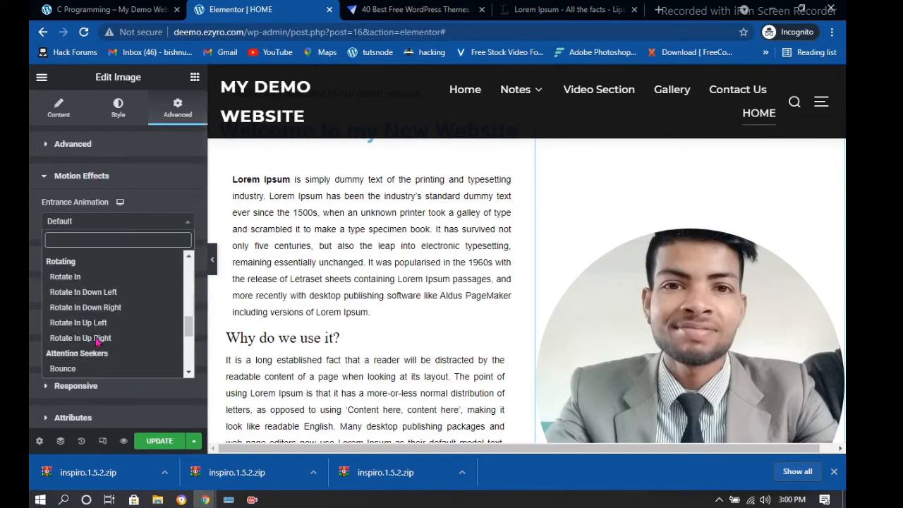
pyautogui.click(98, 321)
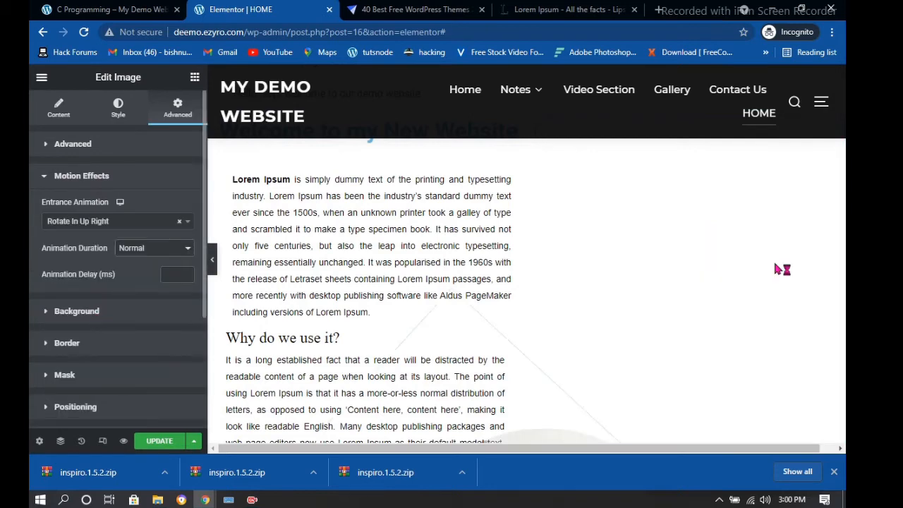
pyautogui.click(480, 229)
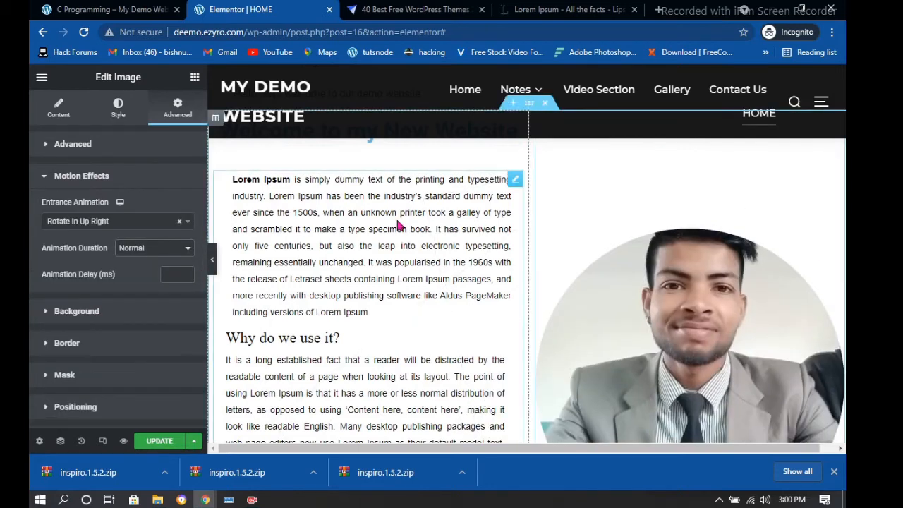
# Set the paragraph's Motion Effects entrance animation to Rotate In Up Right, testing Jello and Roll In first
pyautogui.click(181, 116)
pyautogui.scroll(-3, 70, 282)
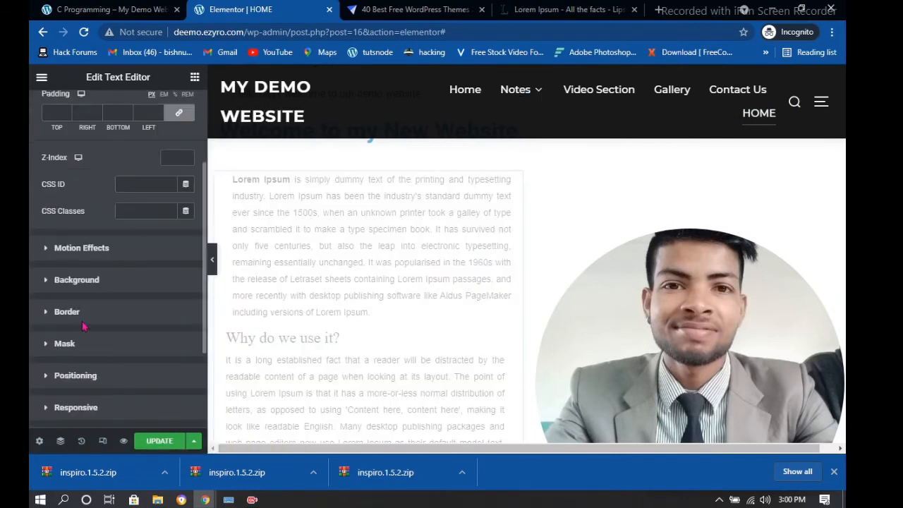
pyautogui.click(72, 251)
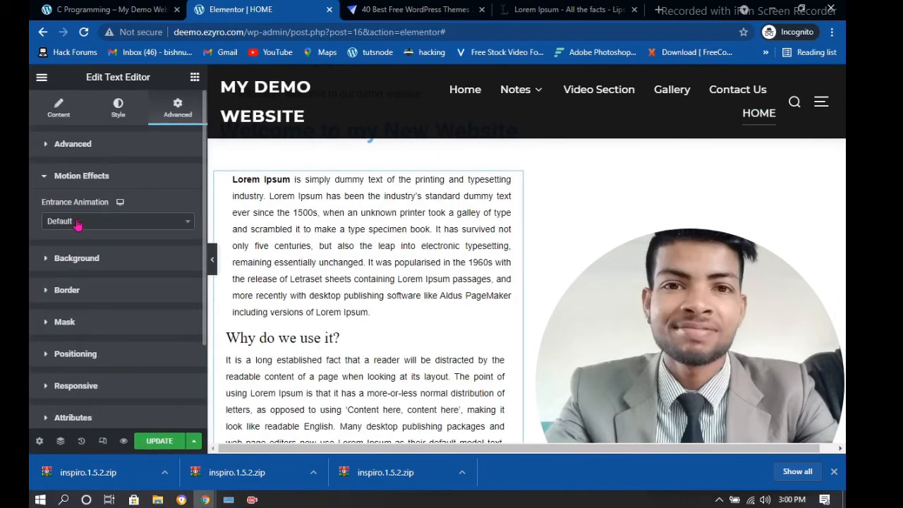
pyautogui.click(77, 223)
pyautogui.scroll(-4, 69, 353)
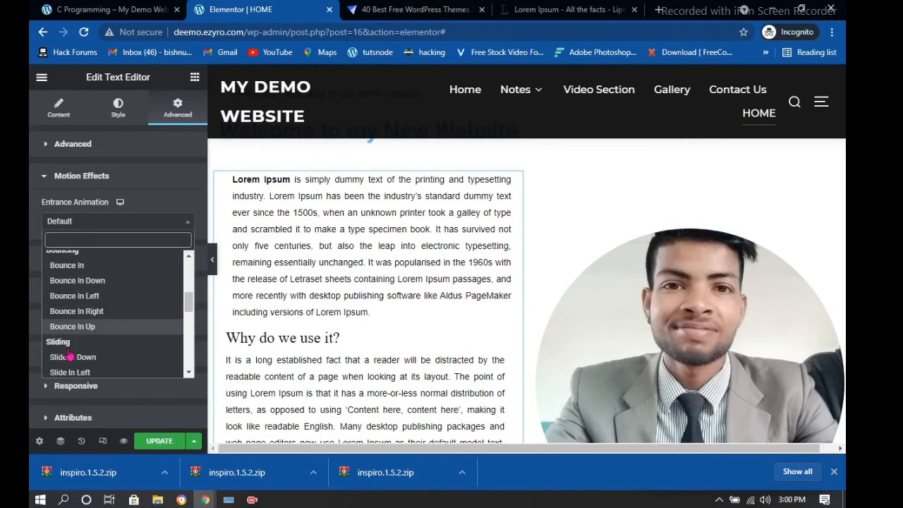
pyautogui.scroll(-5, 69, 356)
pyautogui.click(60, 306)
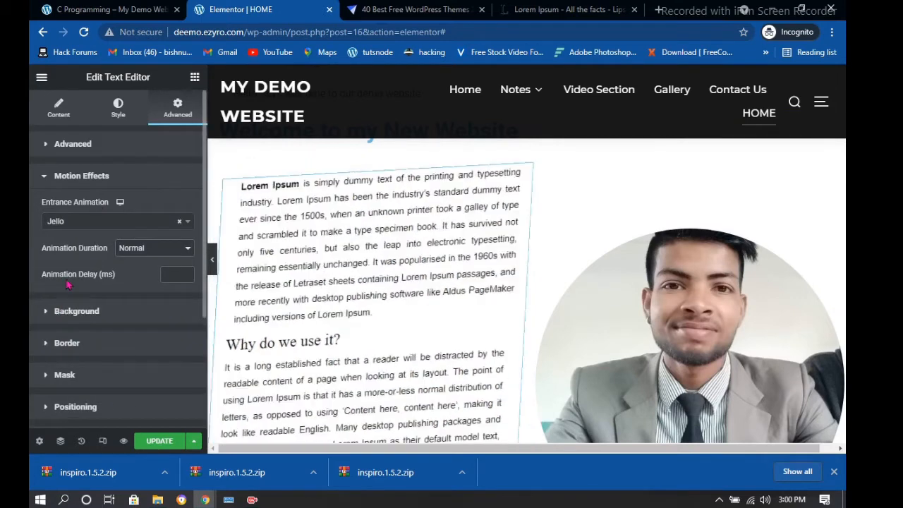
pyautogui.click(70, 222)
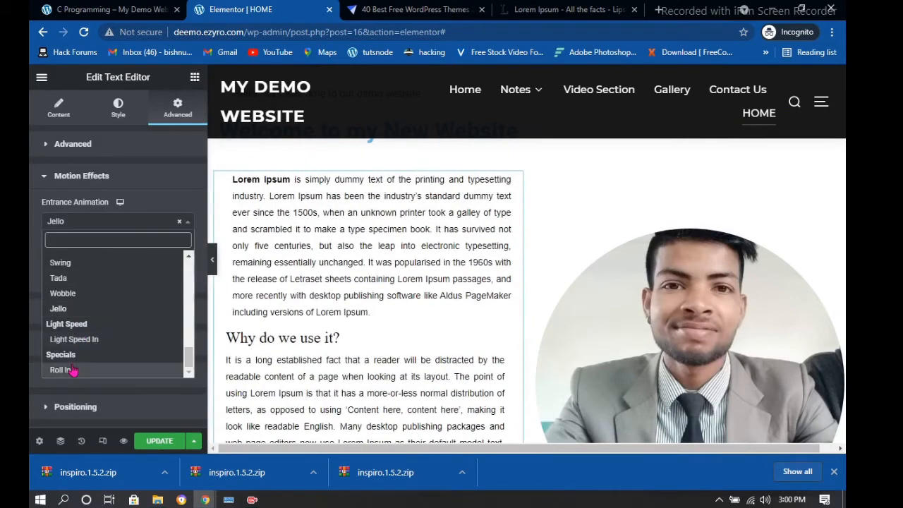
pyautogui.click(61, 370)
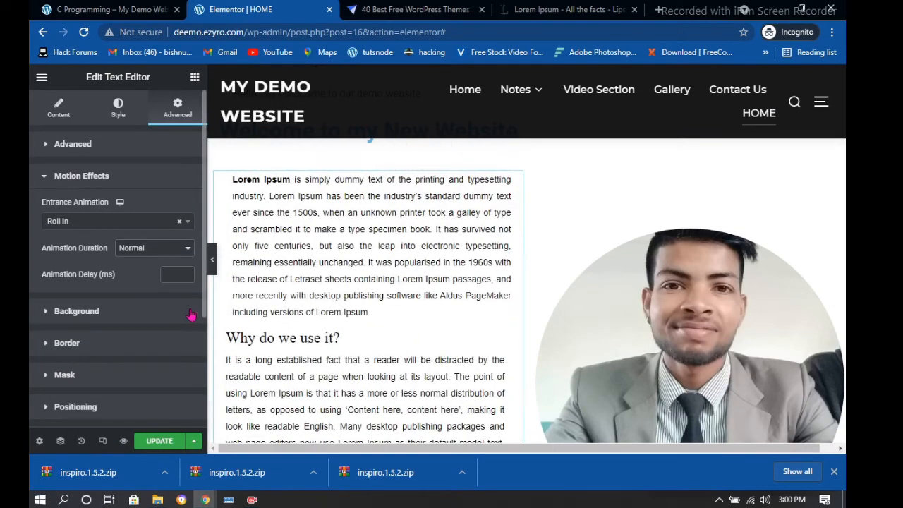
pyautogui.click(141, 226)
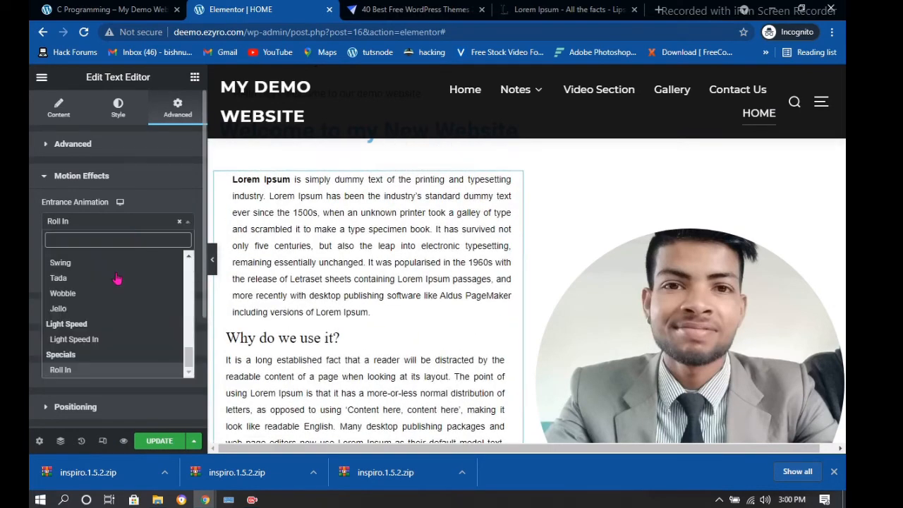
pyautogui.scroll(5, 80, 296)
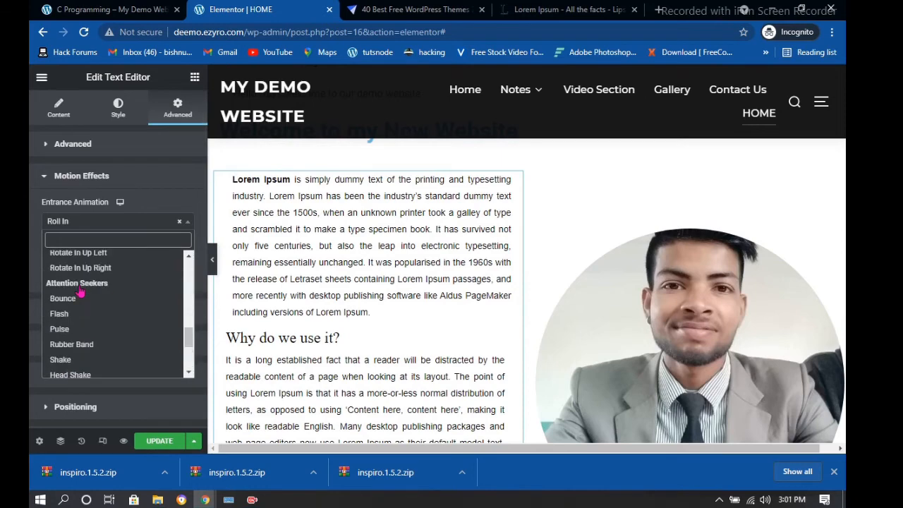
pyautogui.click(79, 268)
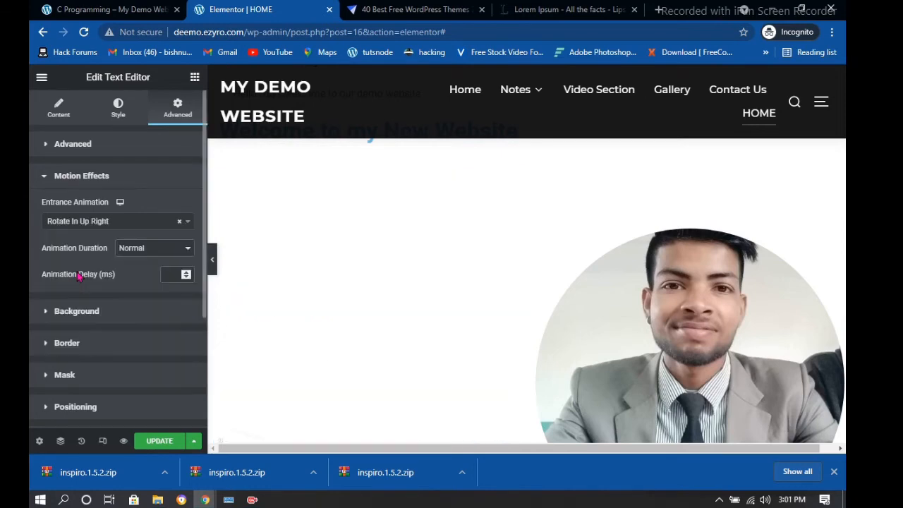
pyautogui.scroll(-3, 89, 282)
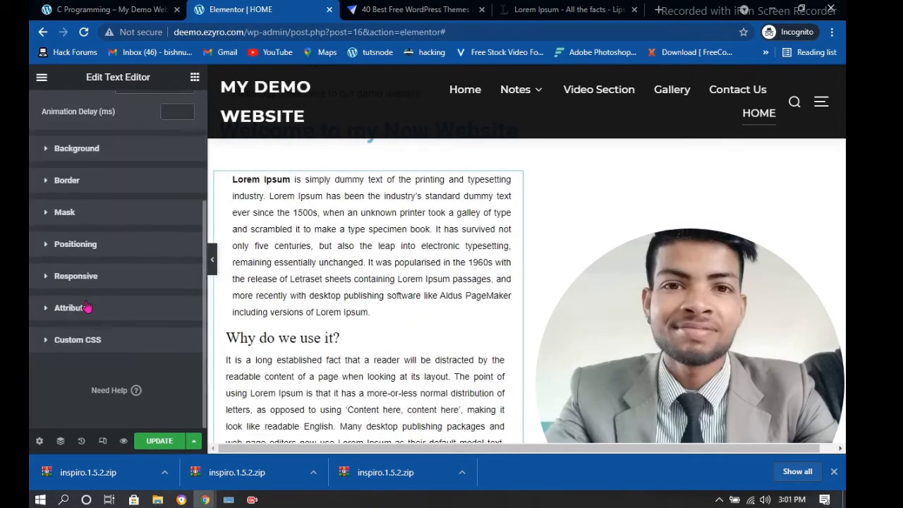
# Keep the paragraph visible on desktop after toggling Hide On Desktop, then expand Attributes and Custom CSS
pyautogui.click(73, 277)
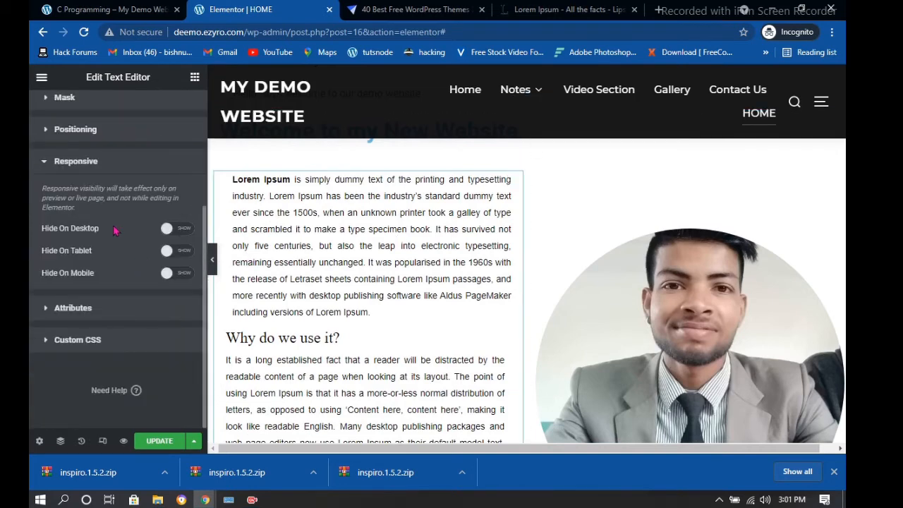
pyautogui.click(185, 229)
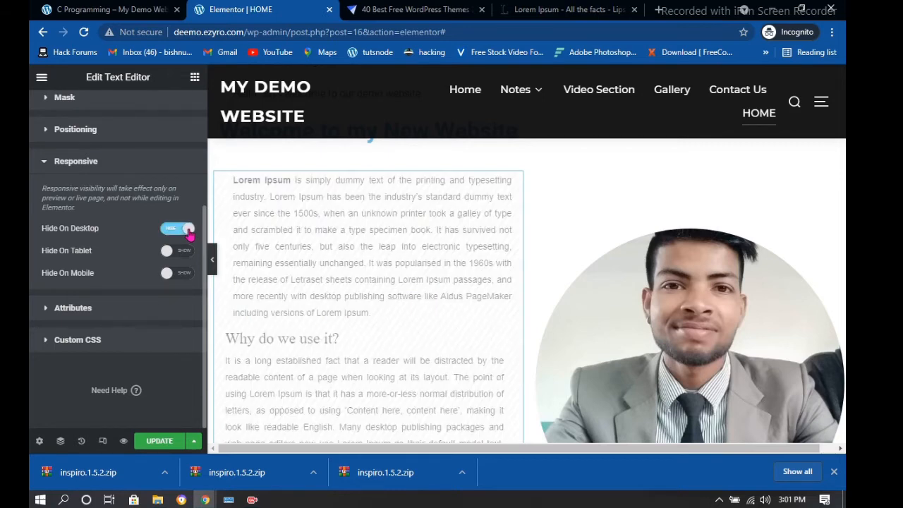
pyautogui.click(188, 230)
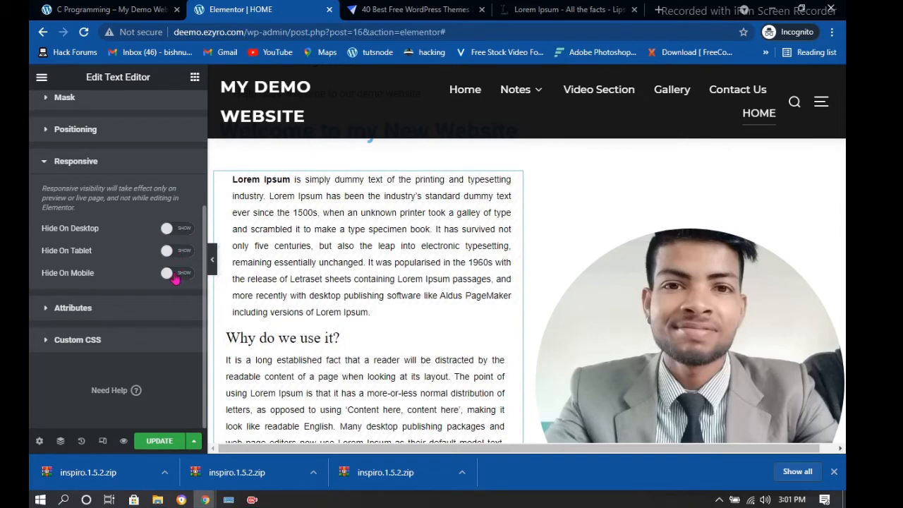
pyautogui.click(42, 313)
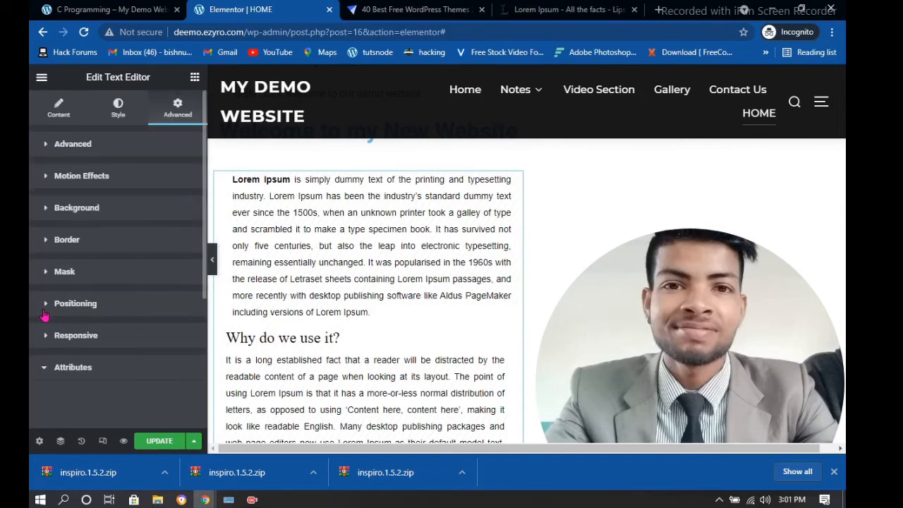
pyautogui.click(80, 343)
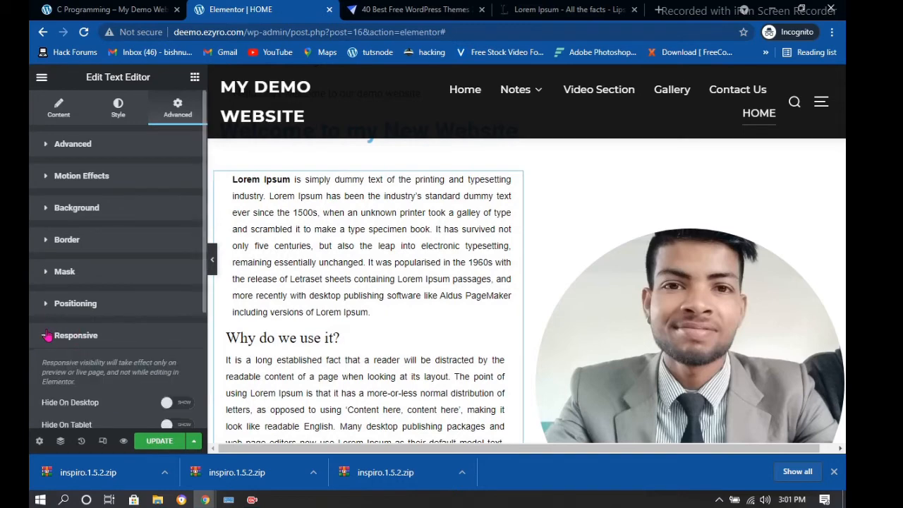
pyautogui.scroll(-3, 48, 338)
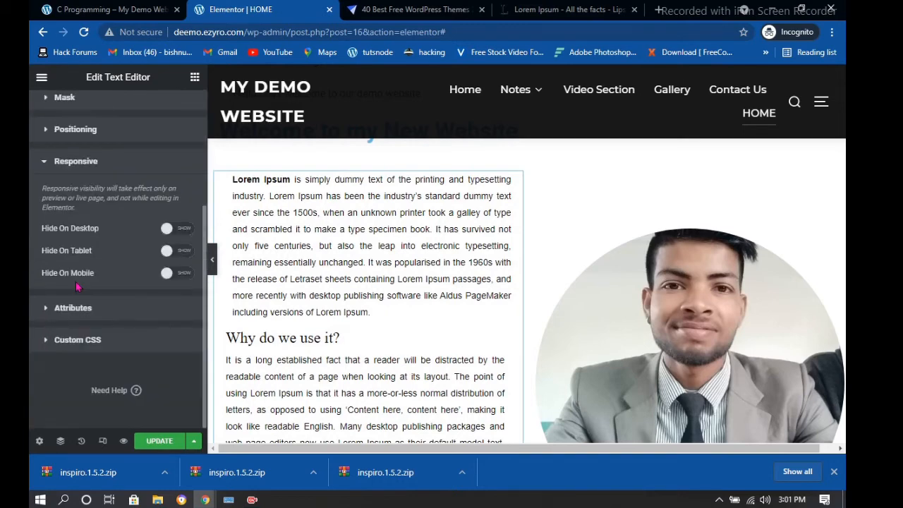
pyautogui.click(69, 343)
pyautogui.scroll(-3, 70, 282)
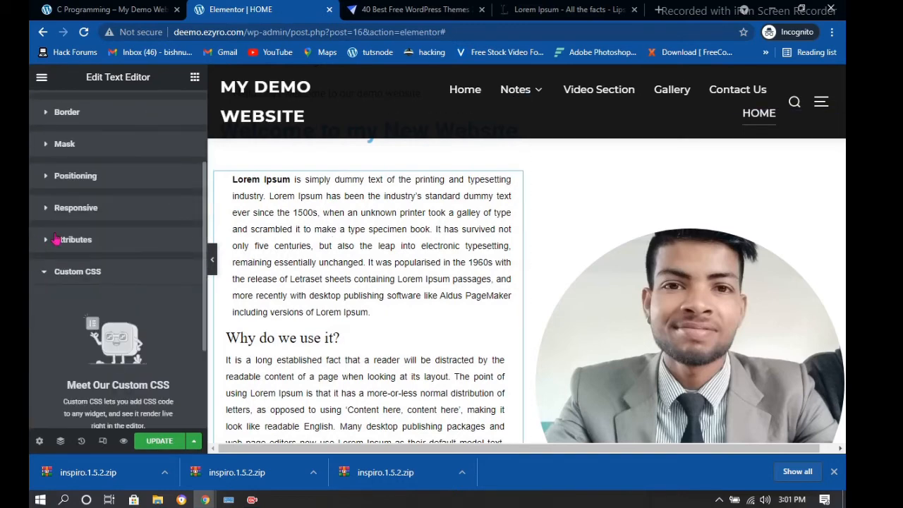
pyautogui.scroll(3, 57, 239)
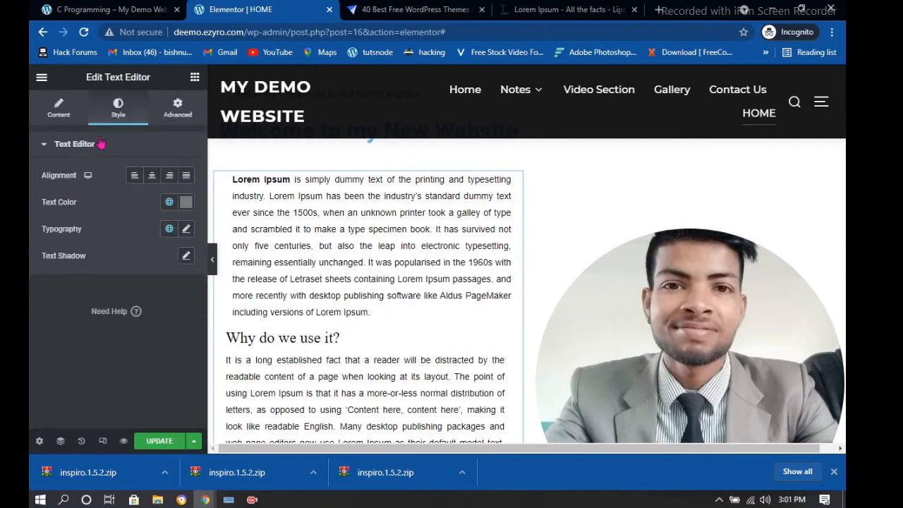
# Set the paragraph text colour to the global Primary colour
pyautogui.click(169, 203)
pyautogui.click(103, 273)
pyautogui.scroll(-1, 311, 240)
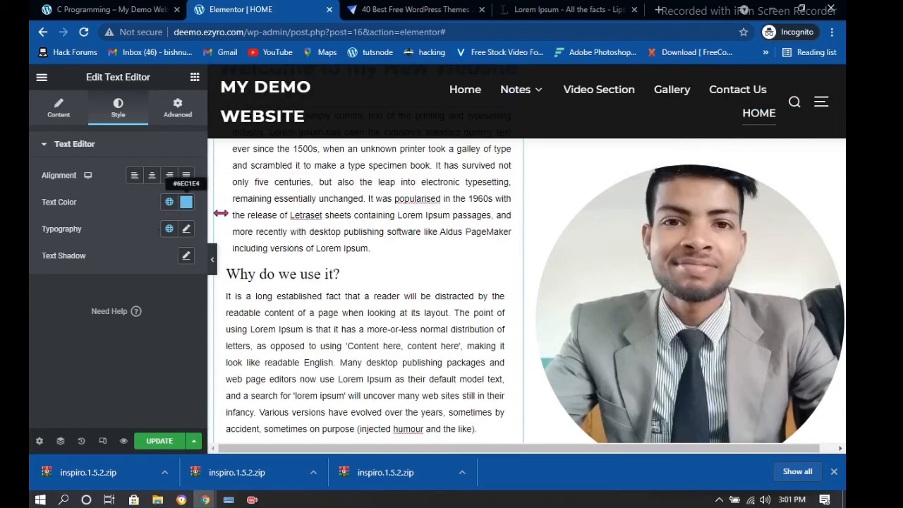
pyautogui.scroll(2, 265, 224)
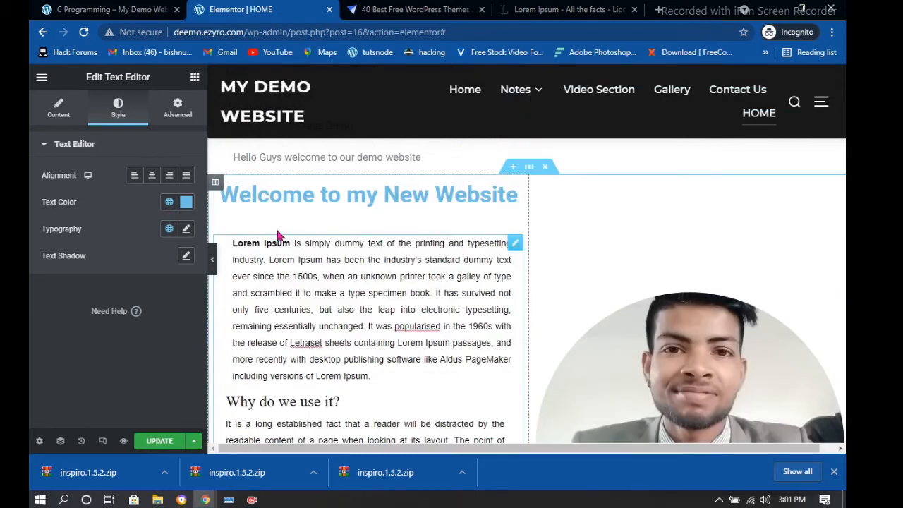
# Give the text typography size 56 in the Rock Salt font, then save the HOME page
pyautogui.doubleClick(322, 325)
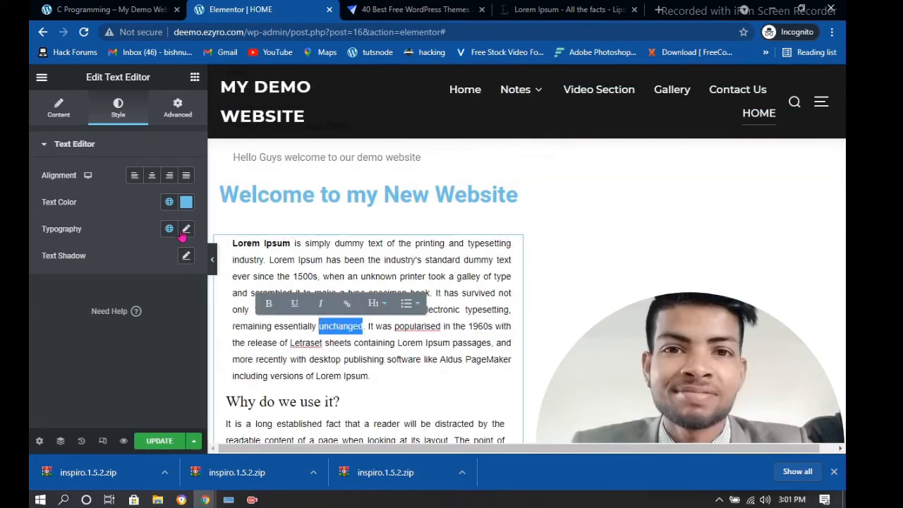
pyautogui.click(186, 229)
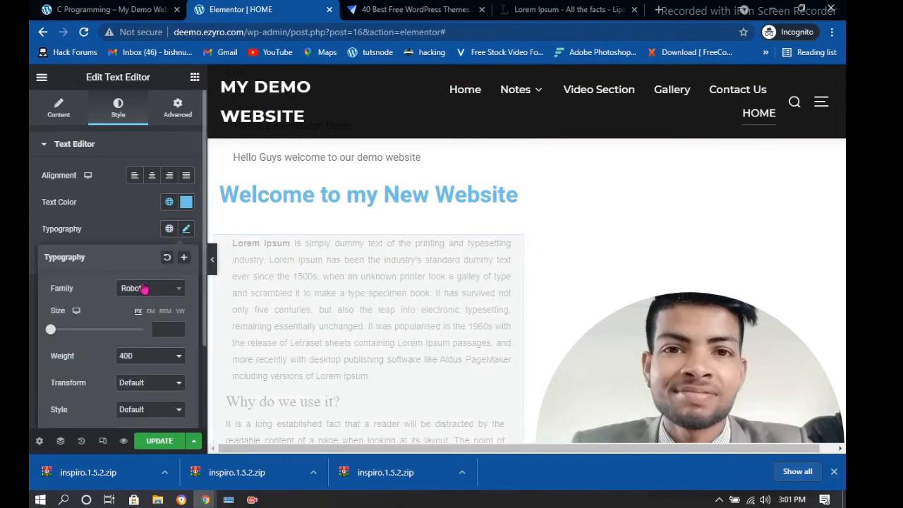
pyautogui.moveTo(51, 330); pyautogui.dragTo(76, 329)
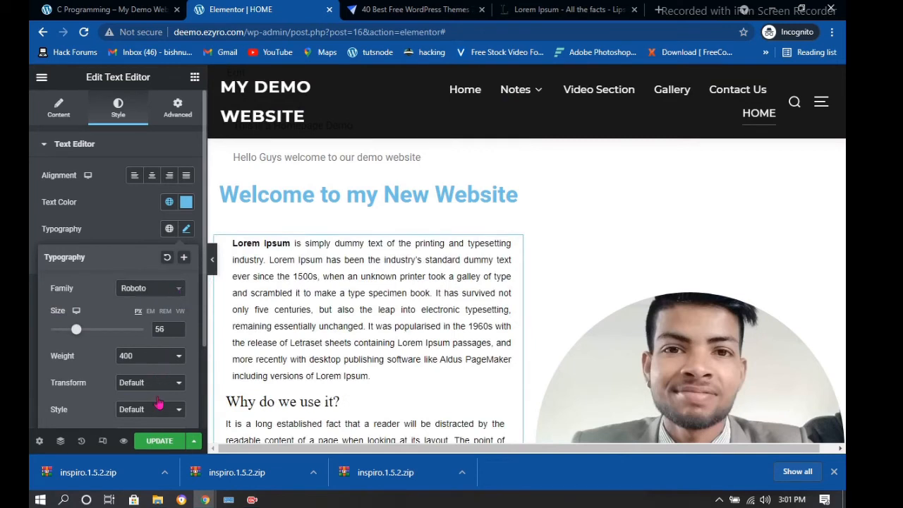
pyautogui.click(150, 288)
pyautogui.scroll(-1, 141, 374)
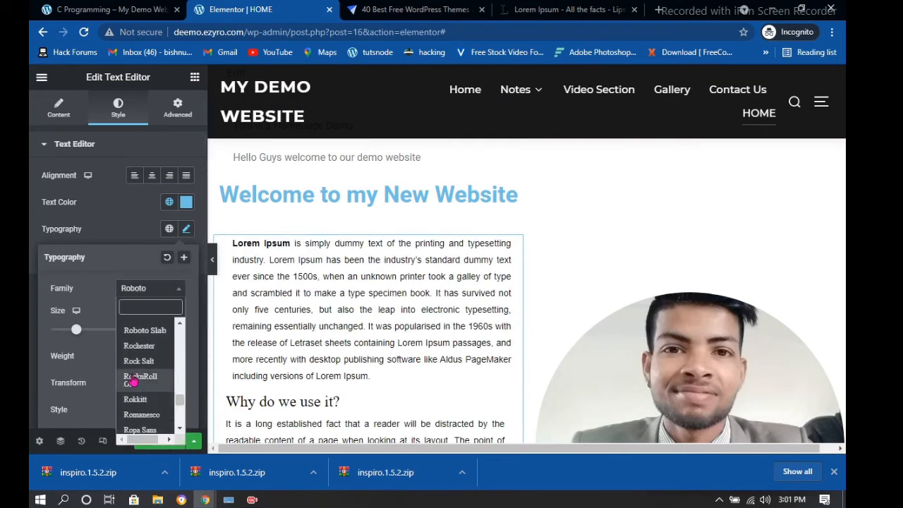
pyautogui.click(138, 343)
pyautogui.scroll(-1, 162, 416)
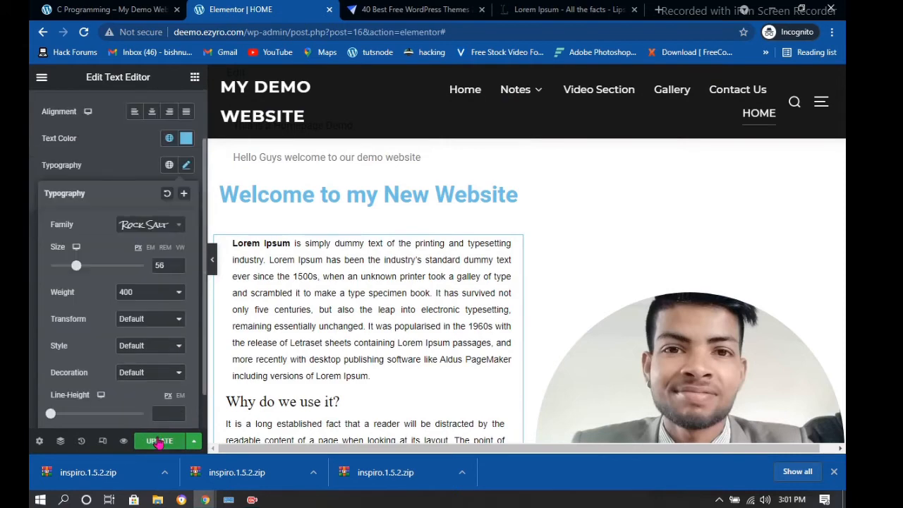
pyautogui.click(159, 442)
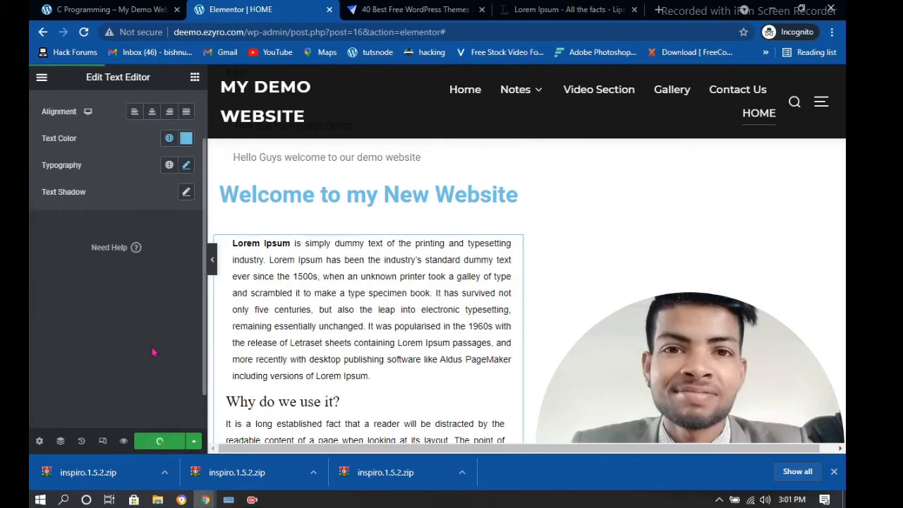
# Exit Elementor from its main menu back to the HOME page's WordPress editing screen
pyautogui.scroll(-8, 286, 259)
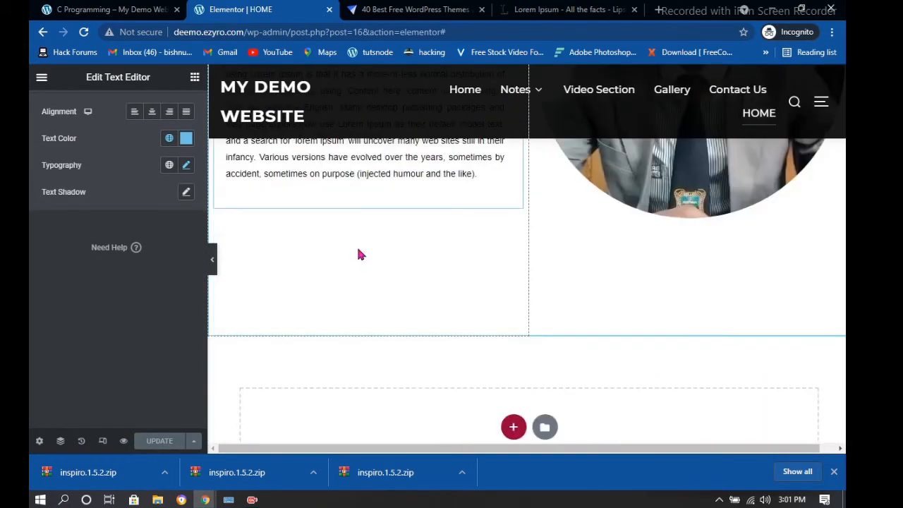
pyautogui.scroll(6, 265, 234)
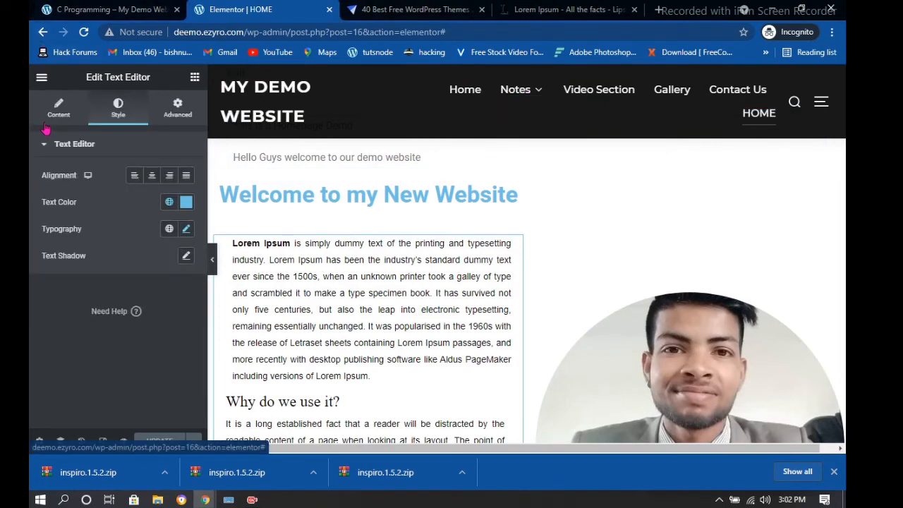
pyautogui.click(41, 78)
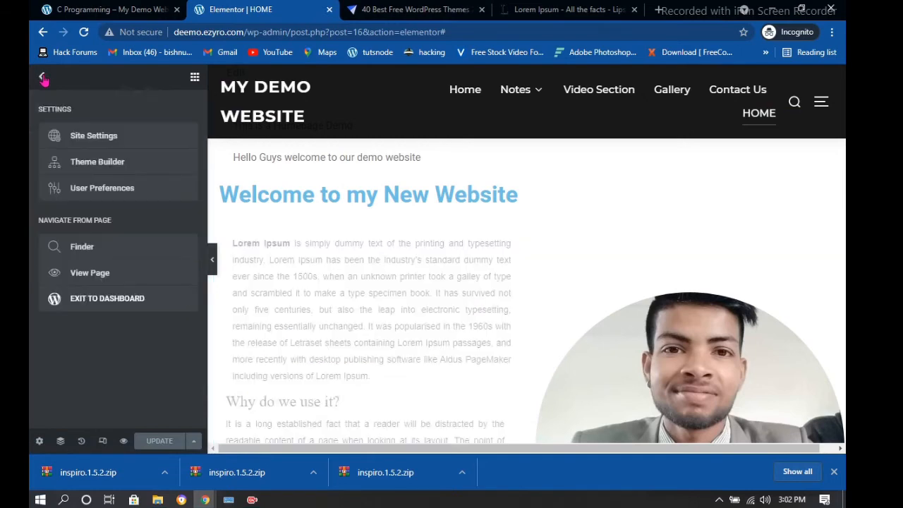
pyautogui.click(133, 305)
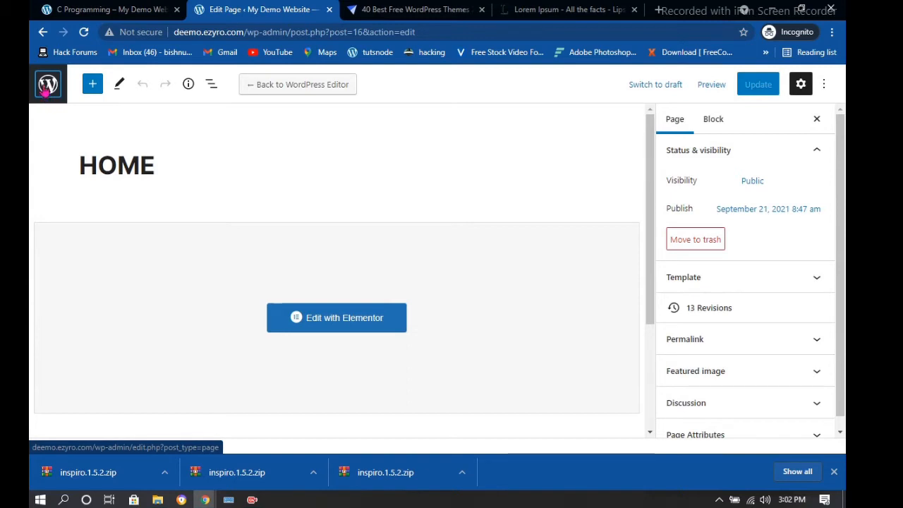
# Go to Plugins > Add New and reveal the Upload Plugin form
pyautogui.click(45, 88)
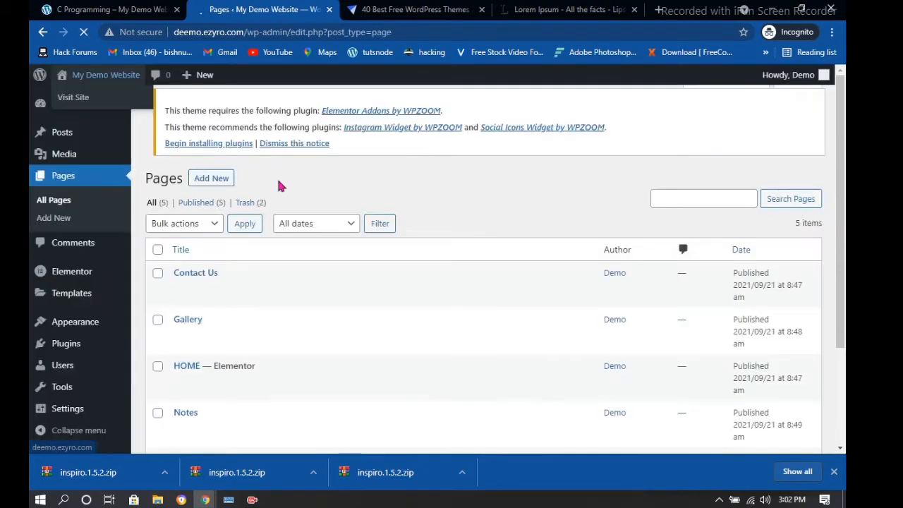
pyautogui.scroll(-3, 79, 311)
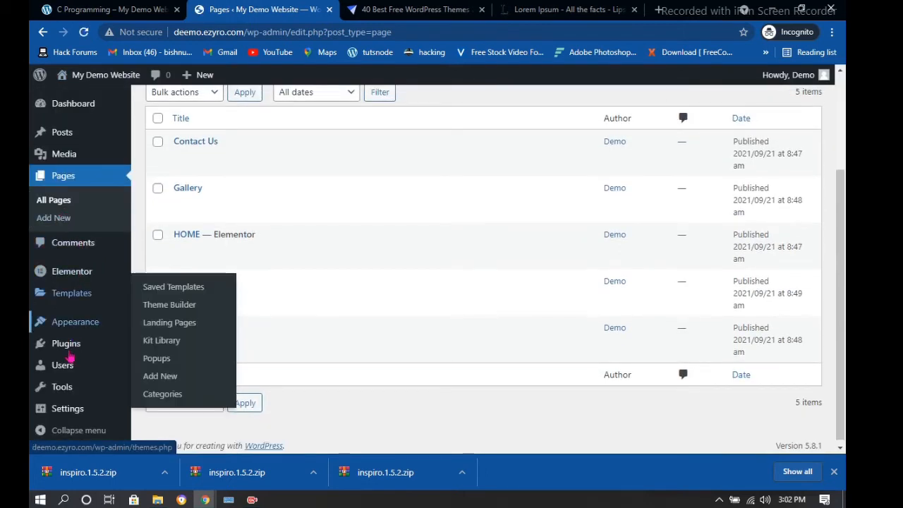
pyautogui.moveTo(70, 356)
pyautogui.click(174, 367)
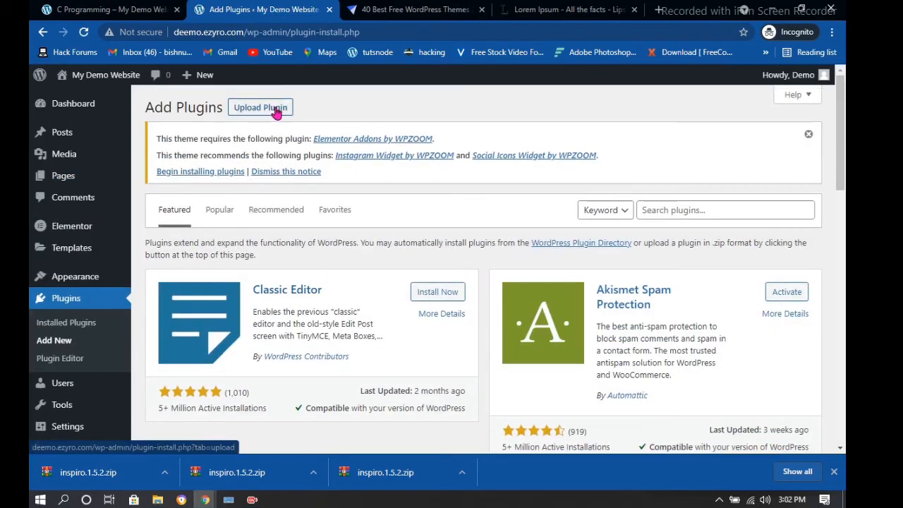
pyautogui.click(275, 114)
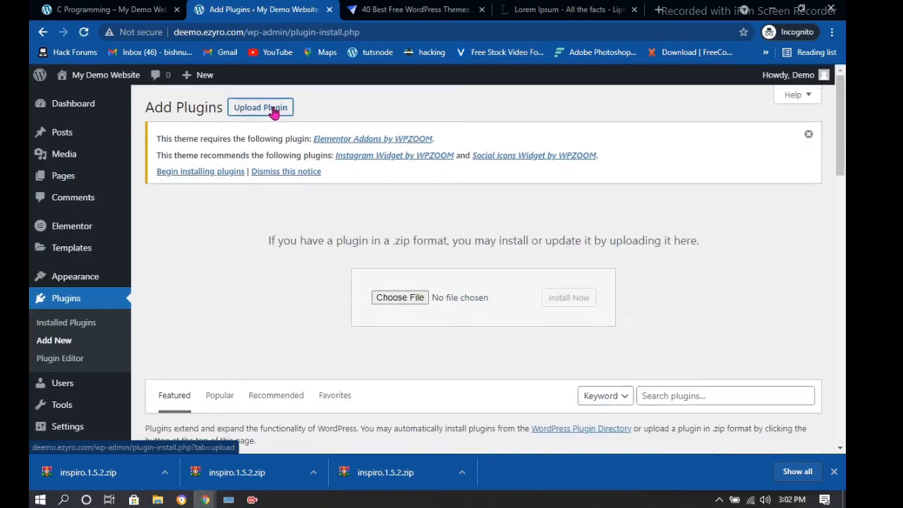
# Select elementor-pro.zip from E:\zip files\elementor-pro as the plugin file
pyautogui.click(392, 302)
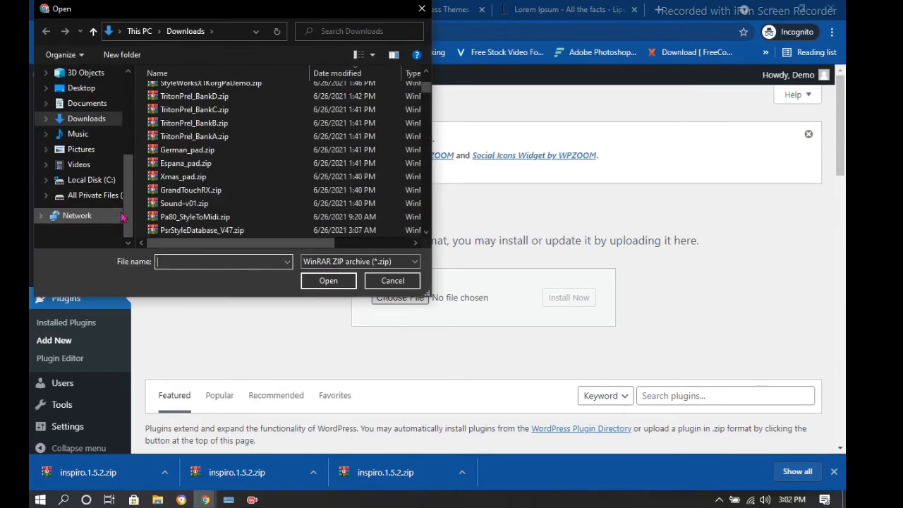
pyautogui.click(111, 199)
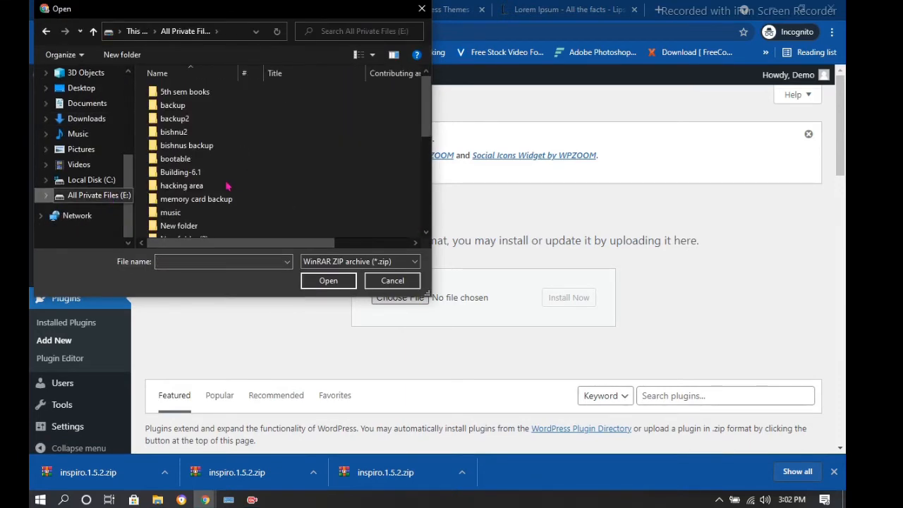
pyautogui.scroll(-5, 212, 190)
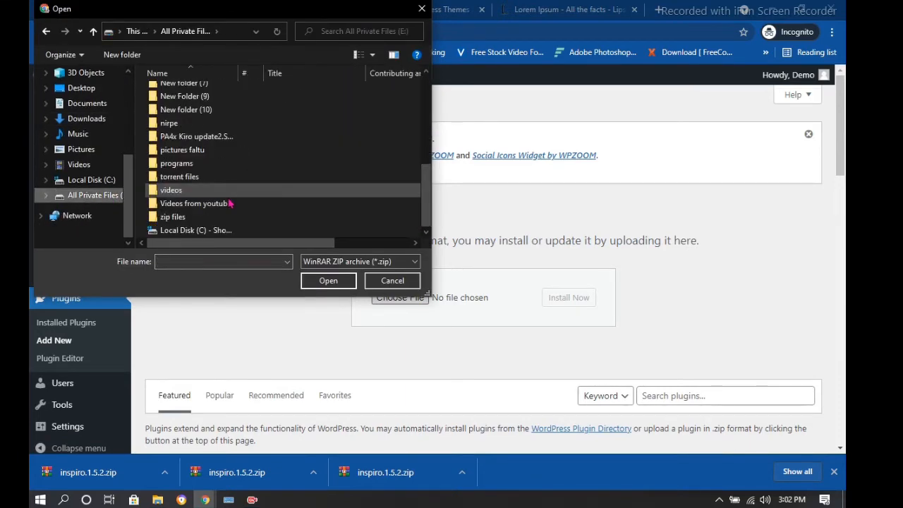
pyautogui.click(187, 217)
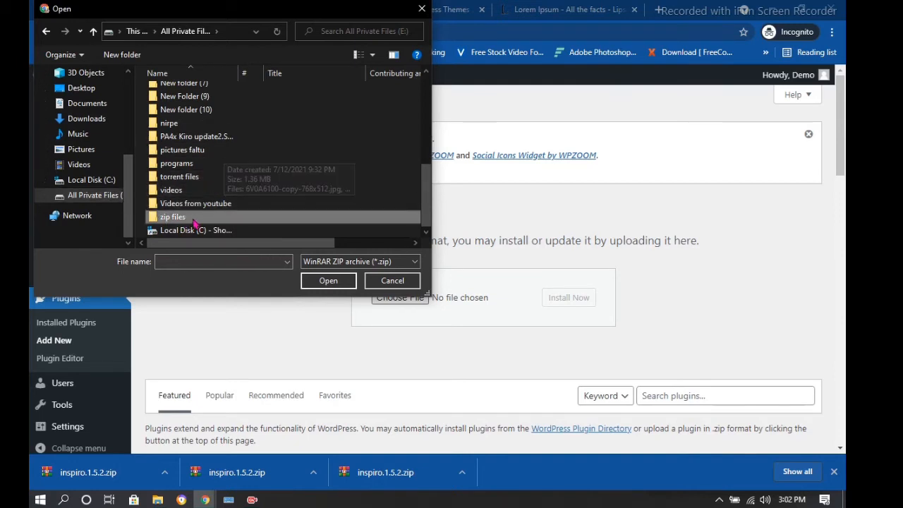
pyautogui.doubleClick(175, 217)
pyautogui.scroll(-2, 210, 161)
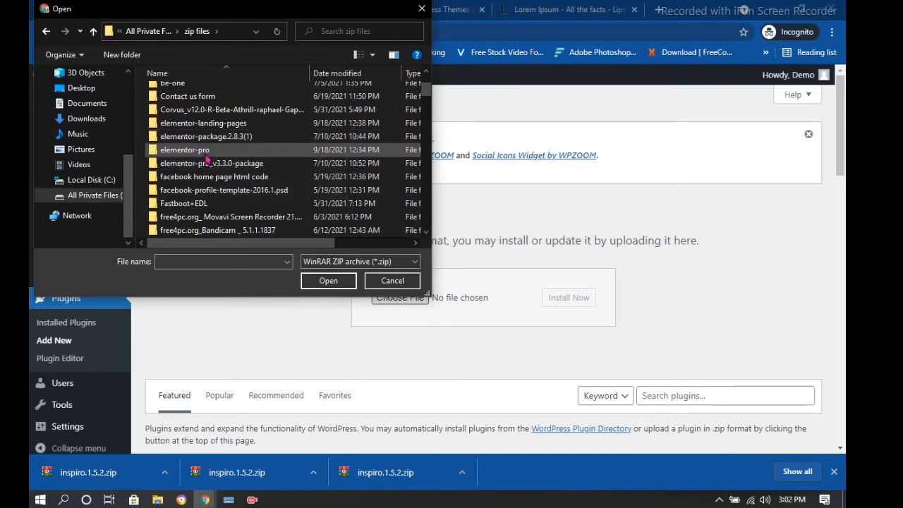
pyautogui.doubleClick(206, 152)
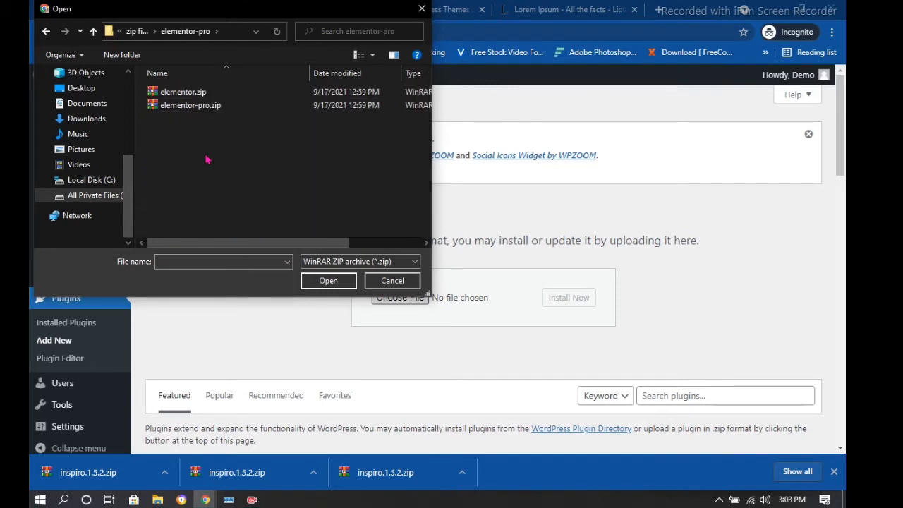
pyautogui.click(208, 108)
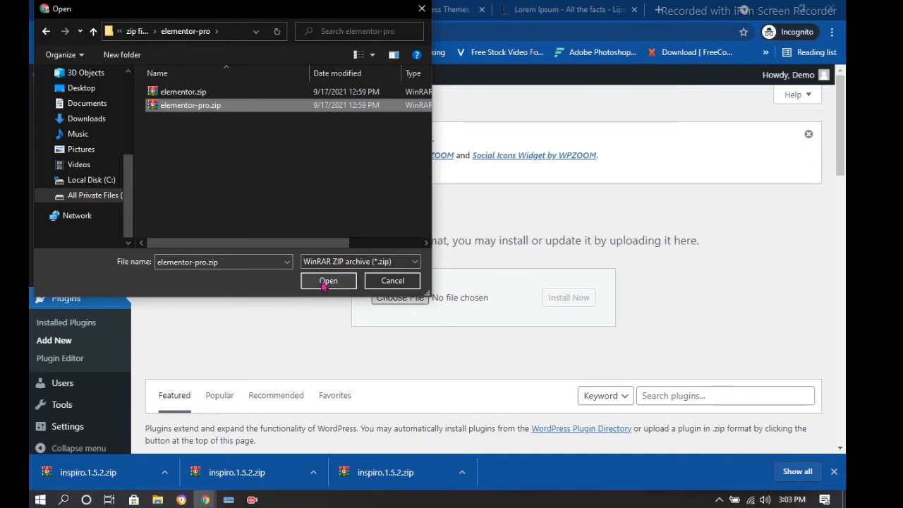
pyautogui.click(323, 283)
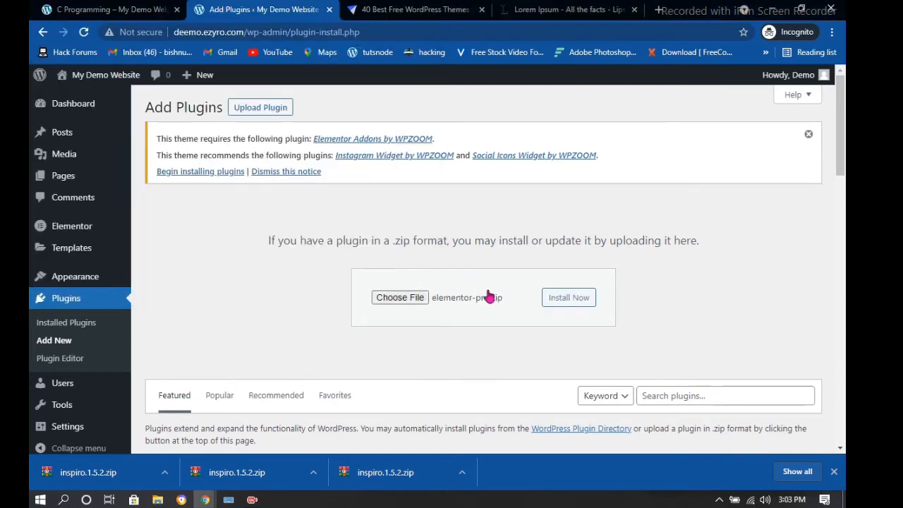
# Install the chosen elementor-pro.zip plugin with Install Now
pyautogui.click(564, 301)
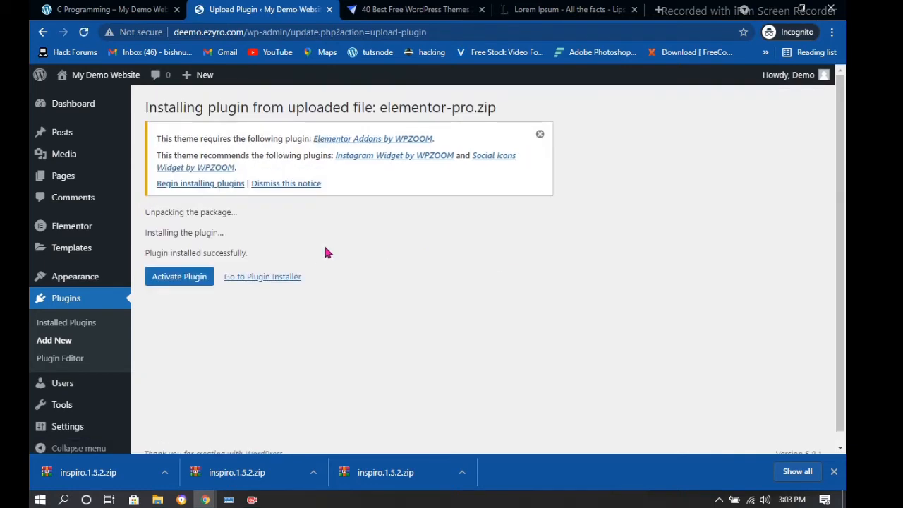
# Activate Elementor Pro and check it in the Installed Plugins list
pyautogui.click(185, 282)
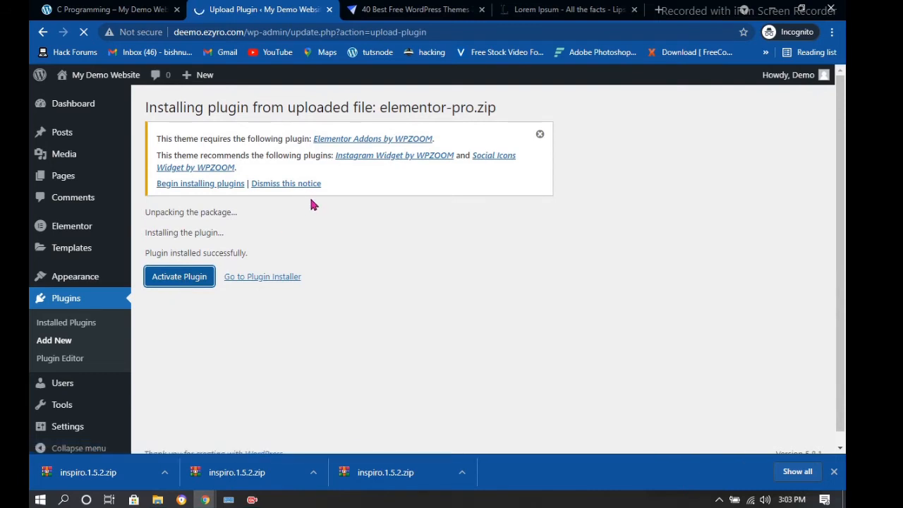
pyautogui.scroll(-1, 361, 203)
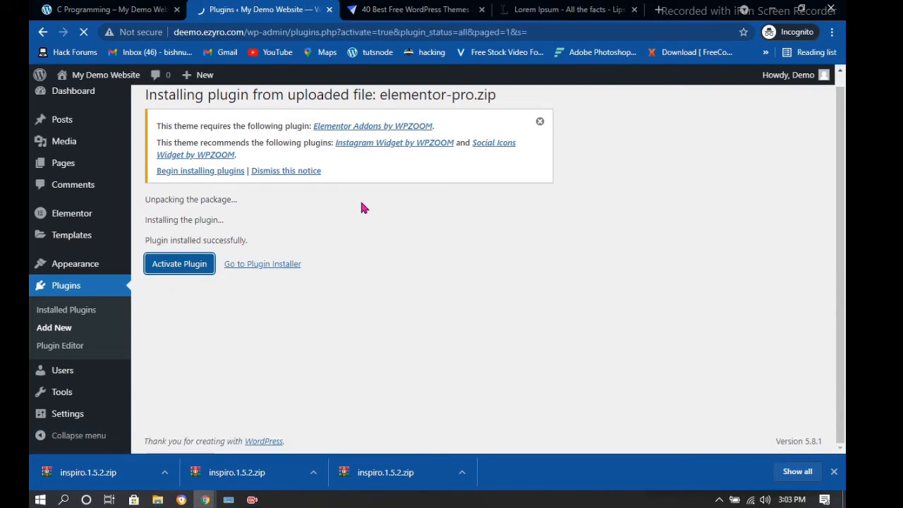
pyautogui.scroll(-3, 323, 232)
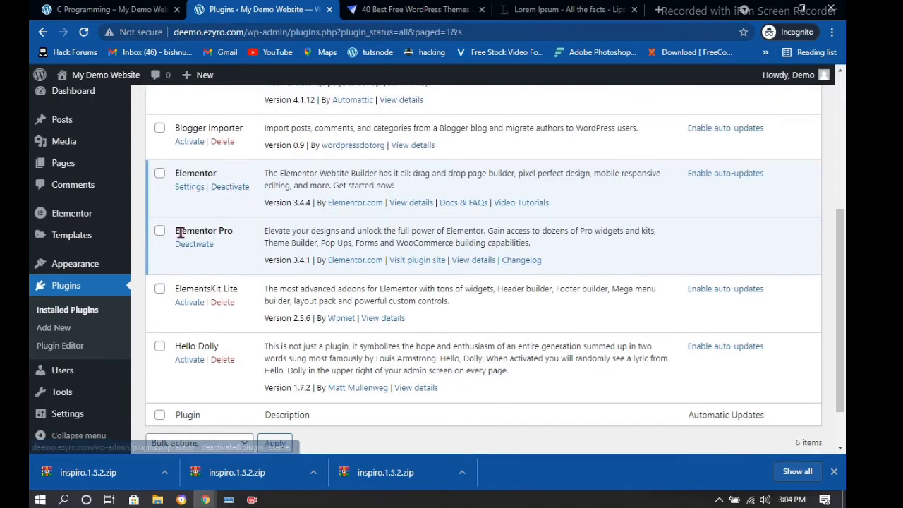
pyautogui.scroll(3, 56, 173)
# From All Pages, edit the HOME page and choose Edit with Elementor
pyautogui.moveTo(63, 176)
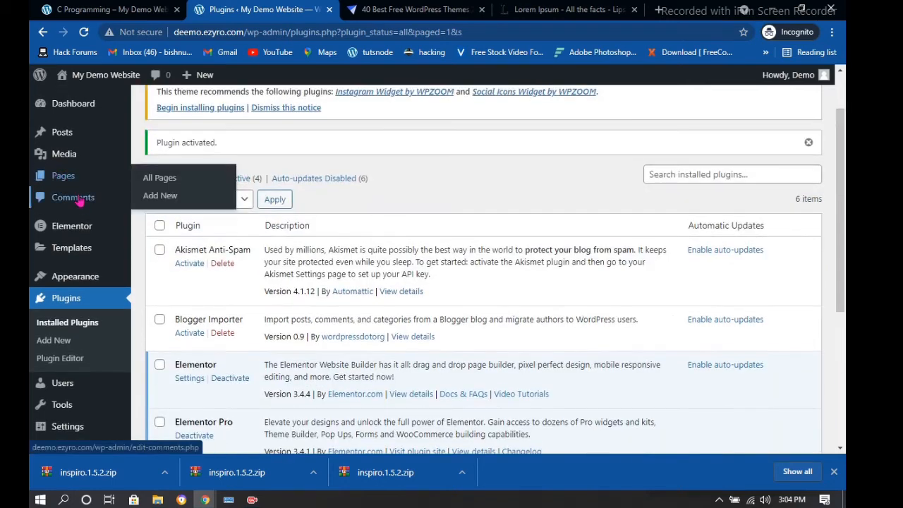
pyautogui.click(180, 181)
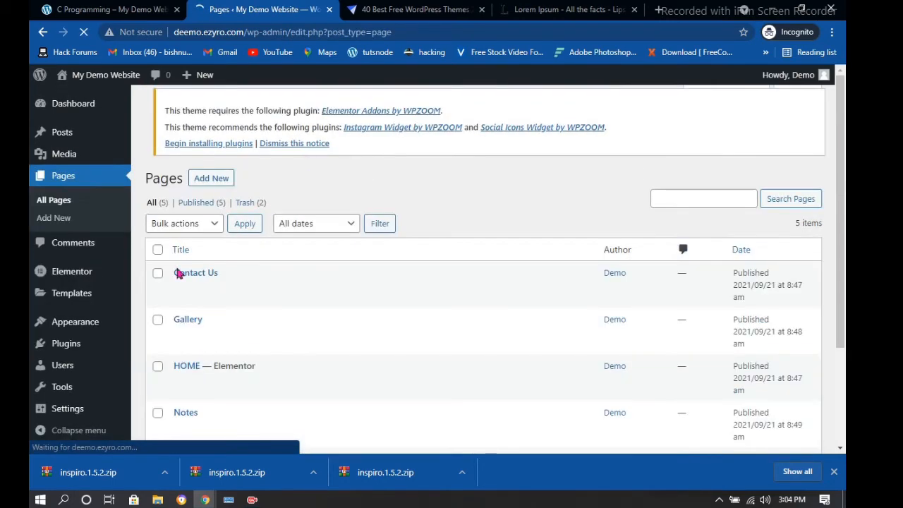
pyautogui.scroll(-2, 189, 367)
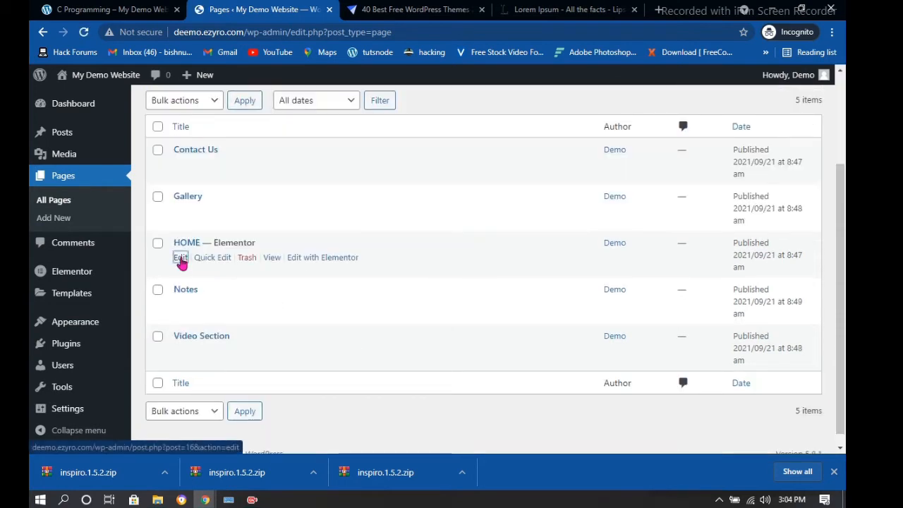
pyautogui.click(180, 258)
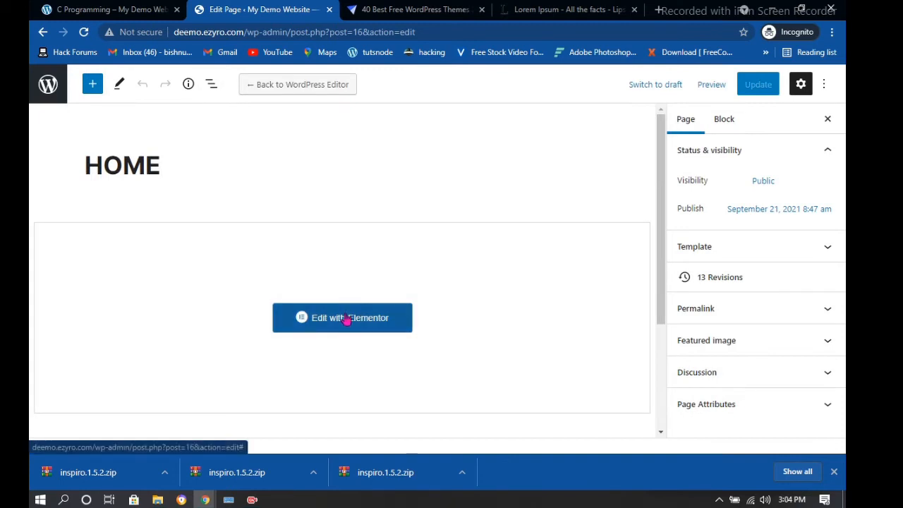
pyautogui.click(345, 319)
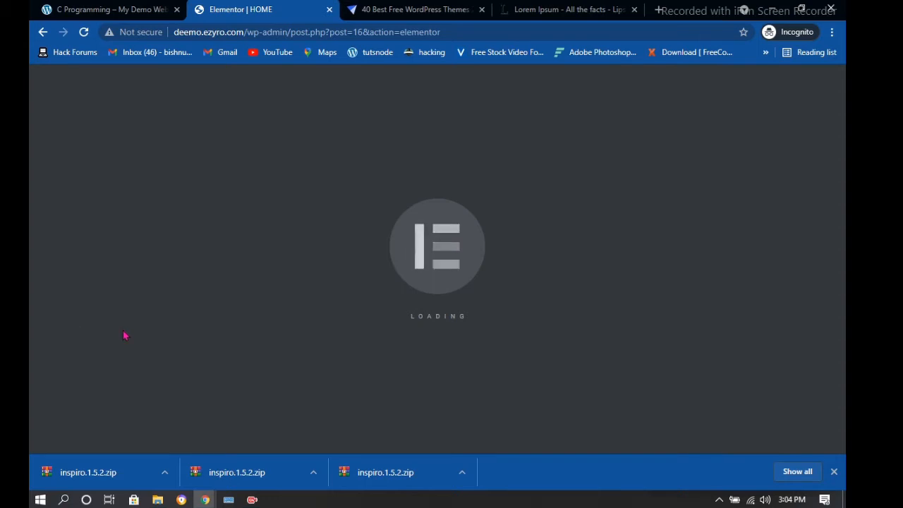
pyautogui.scroll(-3, 113, 303)
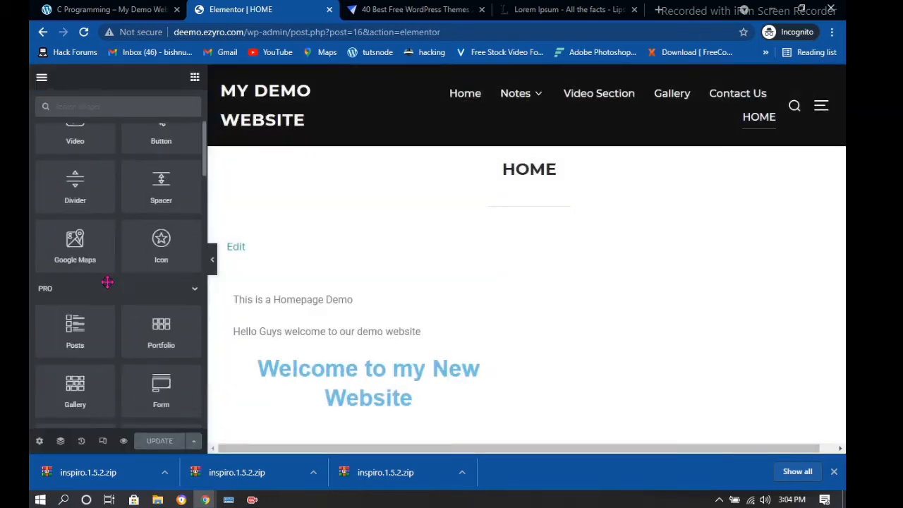
pyautogui.scroll(-1, 108, 283)
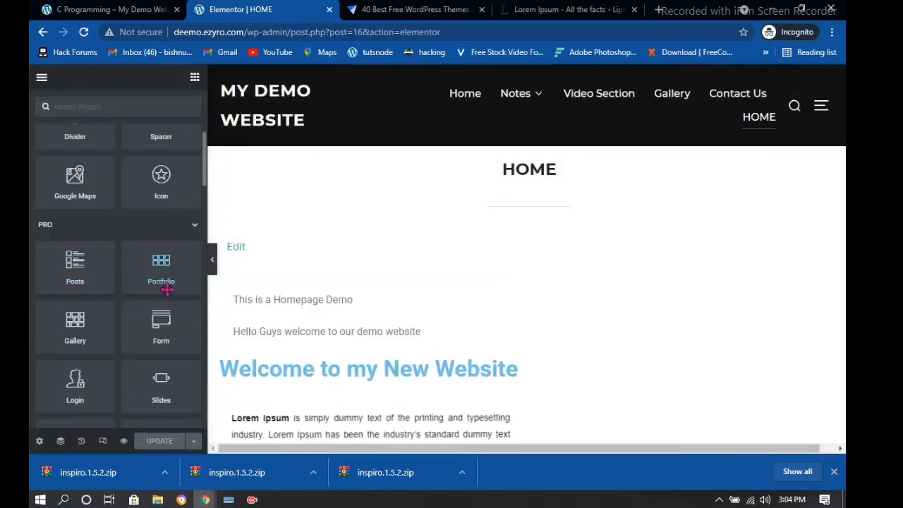
pyautogui.scroll(-1, 167, 289)
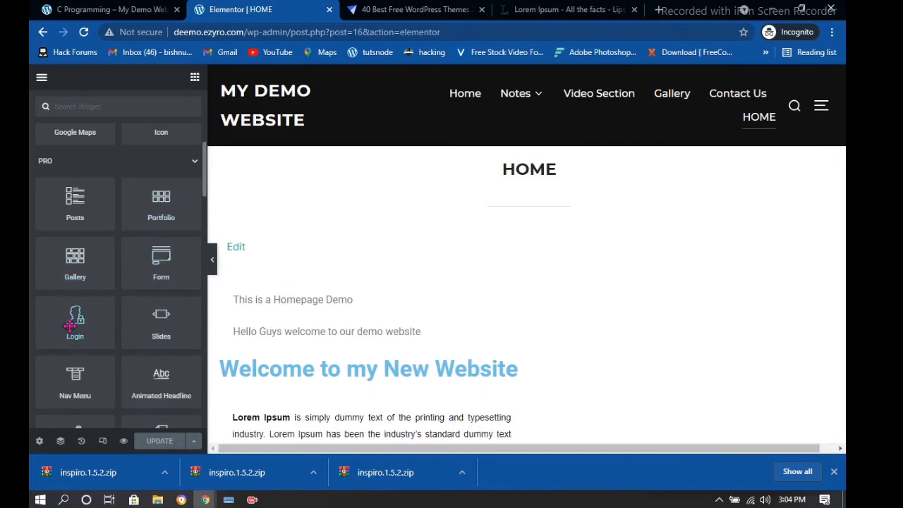
pyautogui.scroll(-2, 130, 332)
pyautogui.scroll(-12, 129, 330)
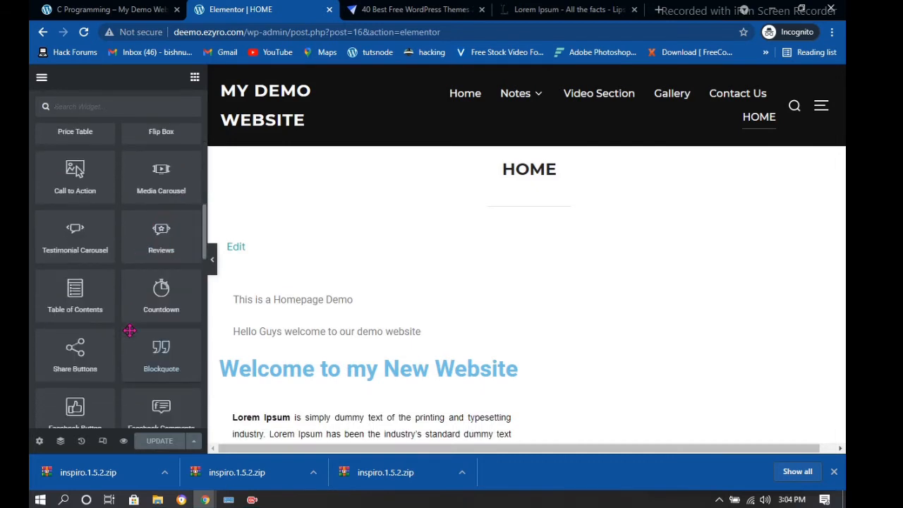
pyautogui.scroll(-3, 88, 272)
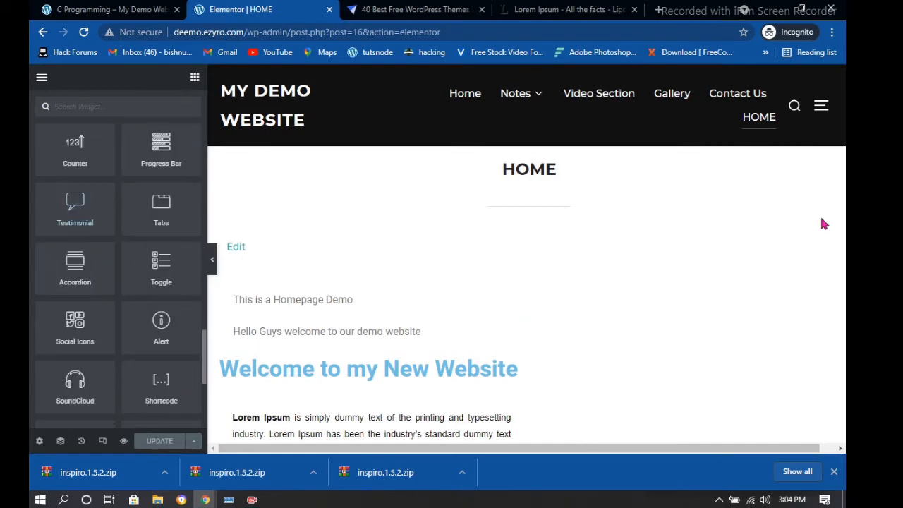
pyautogui.scroll(-5, 823, 222)
pyautogui.scroll(6, 130, 203)
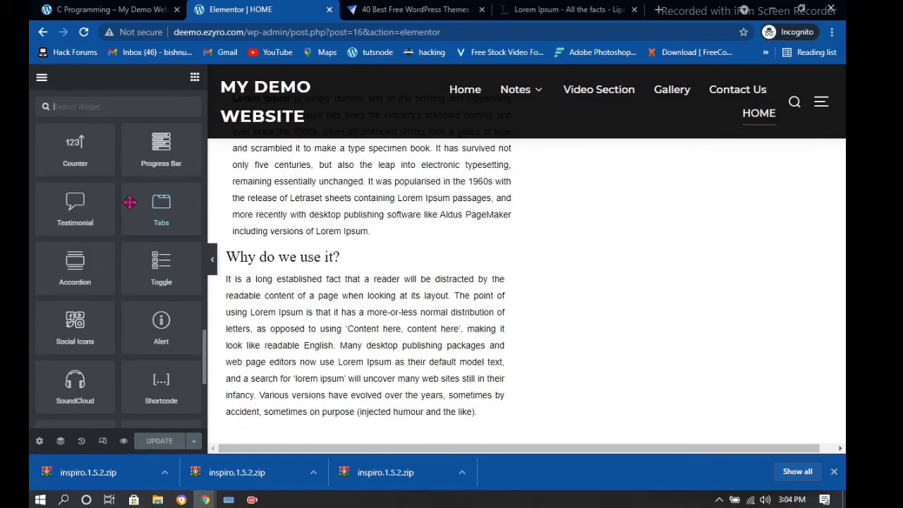
pyautogui.scroll(8, 130, 204)
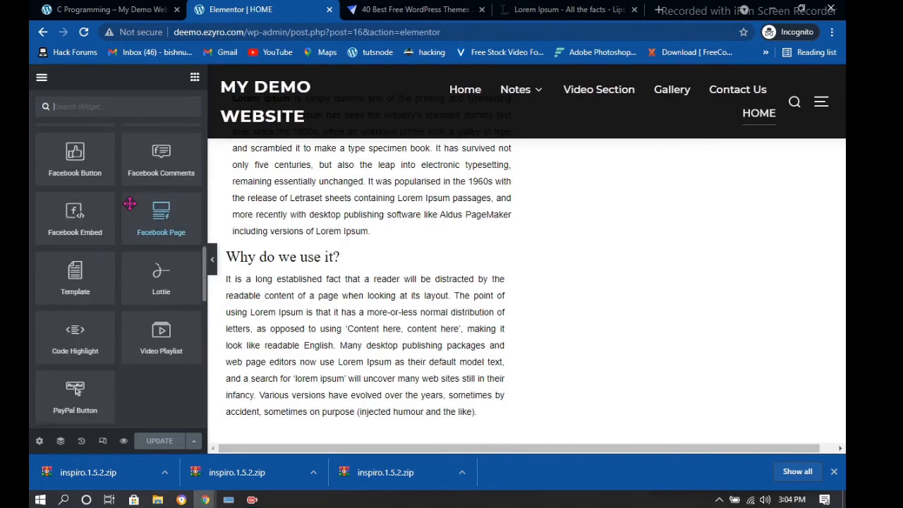
pyautogui.scroll(3, 130, 203)
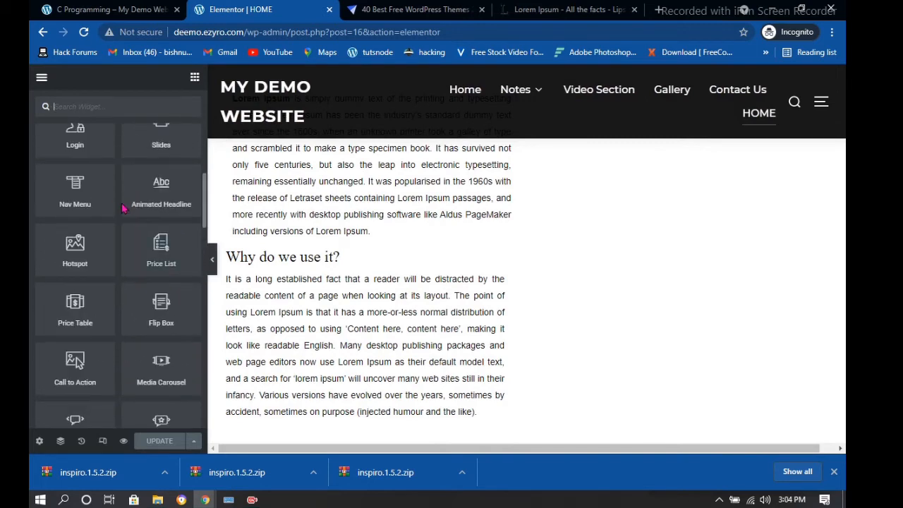
pyautogui.scroll(1, 64, 186)
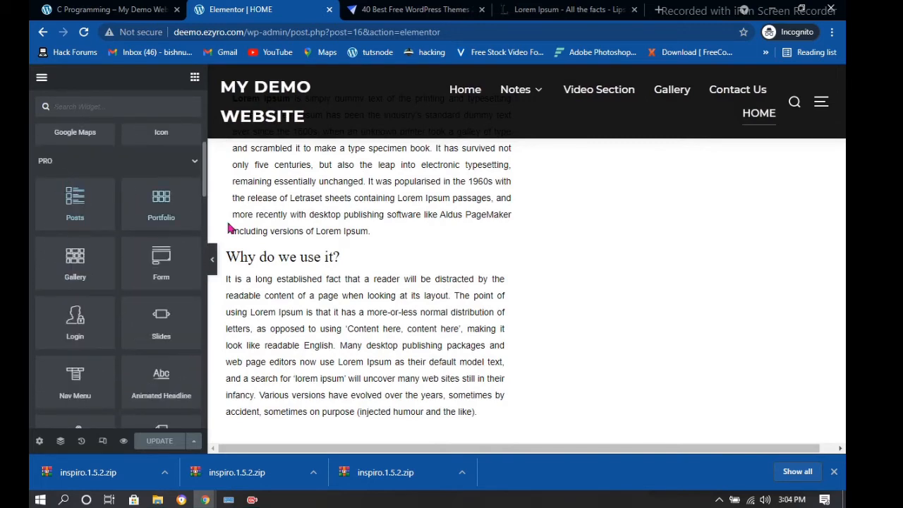
pyautogui.scroll(-1, 155, 248)
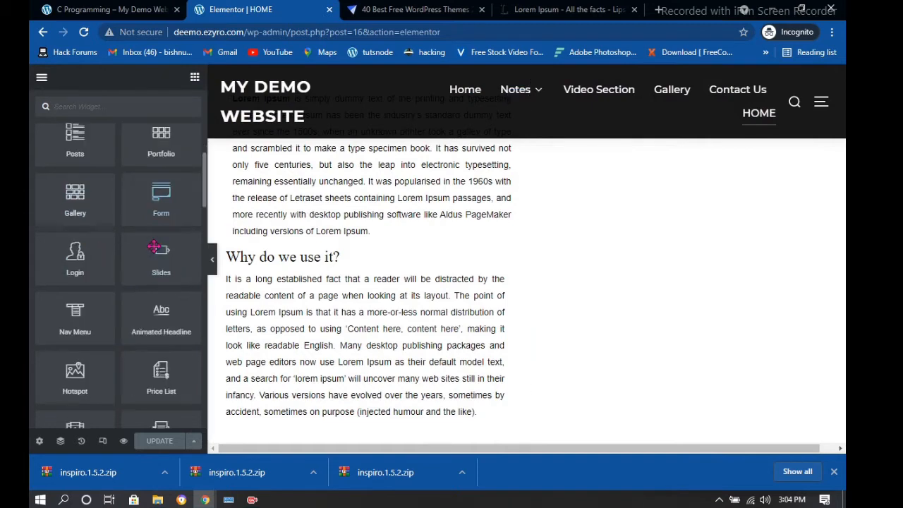
pyautogui.scroll(4, 155, 248)
pyautogui.scroll(-3, 154, 250)
pyautogui.scroll(-6, 154, 250)
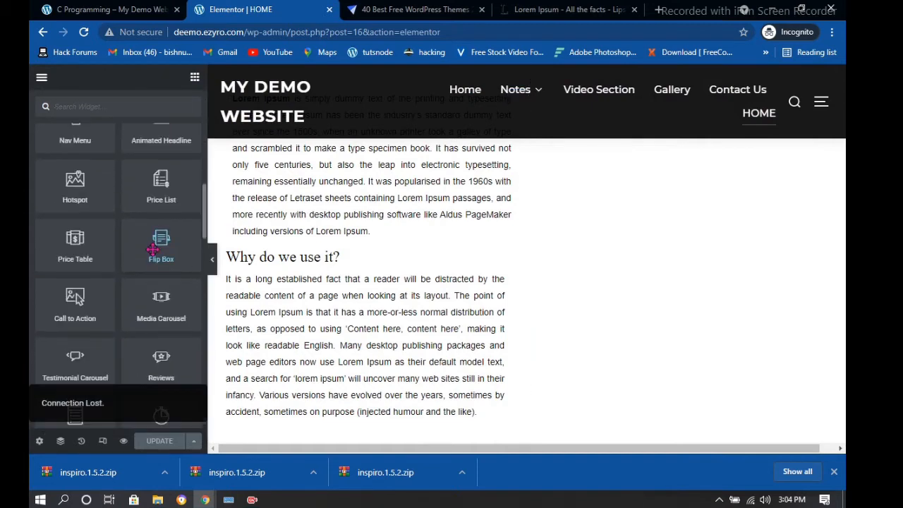
pyautogui.moveTo(74, 186); pyautogui.dragTo(207, 188)
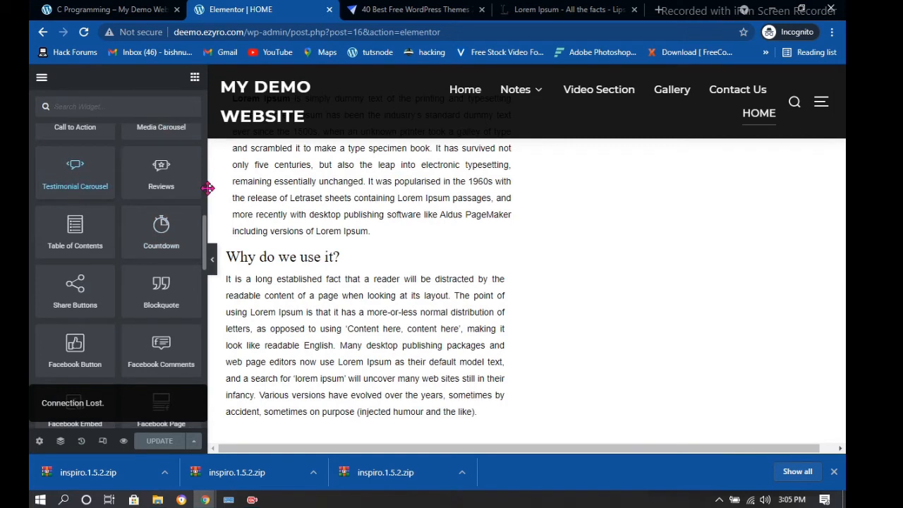
pyautogui.scroll(-5, 543, 239)
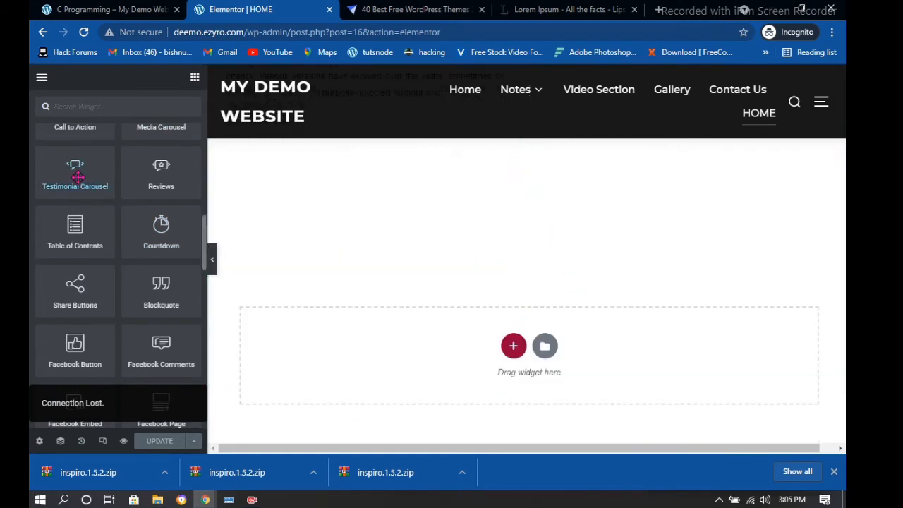
# Drop a Testimonial Carousel widget below the HOME page text
pyautogui.moveTo(76, 175); pyautogui.dragTo(542, 347)
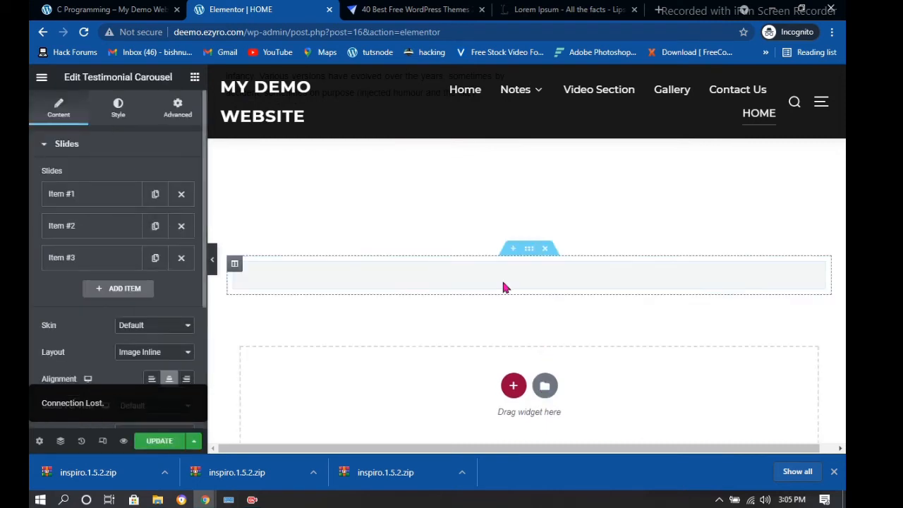
pyautogui.scroll(6, 535, 278)
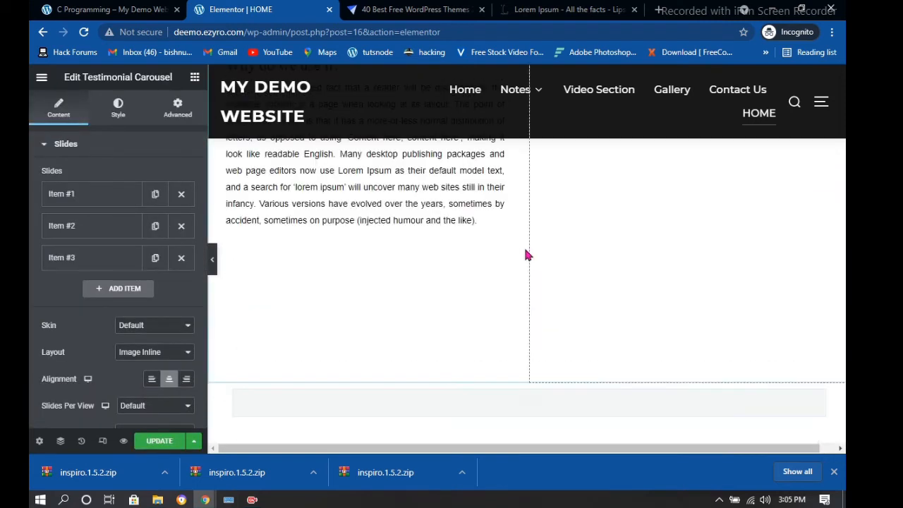
pyautogui.scroll(-6, 523, 279)
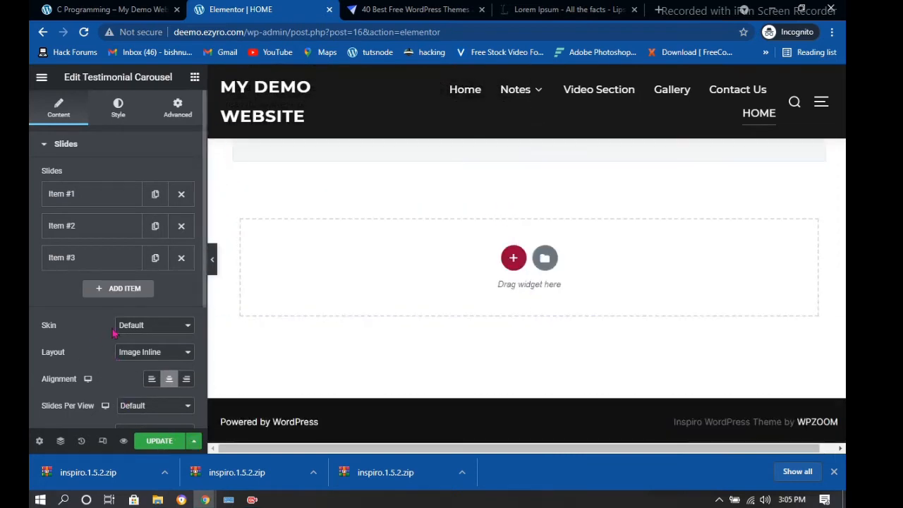
pyautogui.scroll(2, 451, 280)
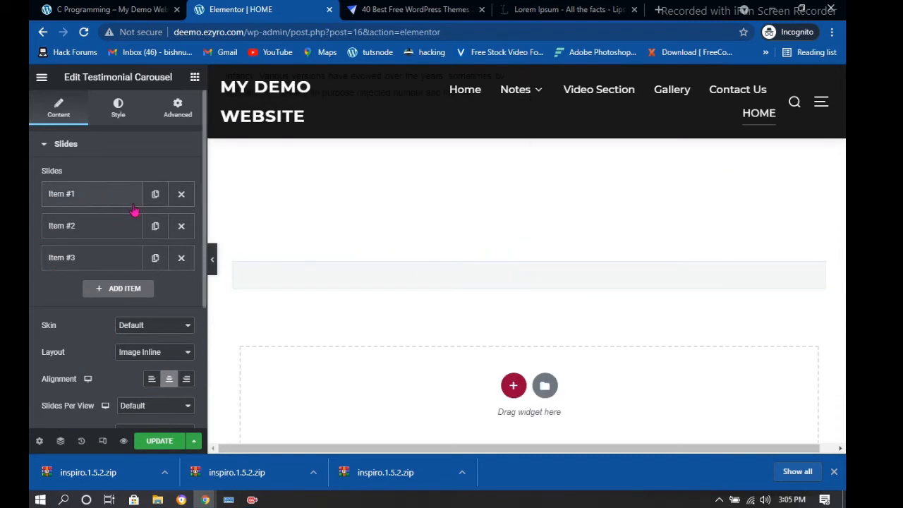
# Expand the carousel's Item #1 settings, then go to the Lorem Ipsum browser tab
pyautogui.click(125, 205)
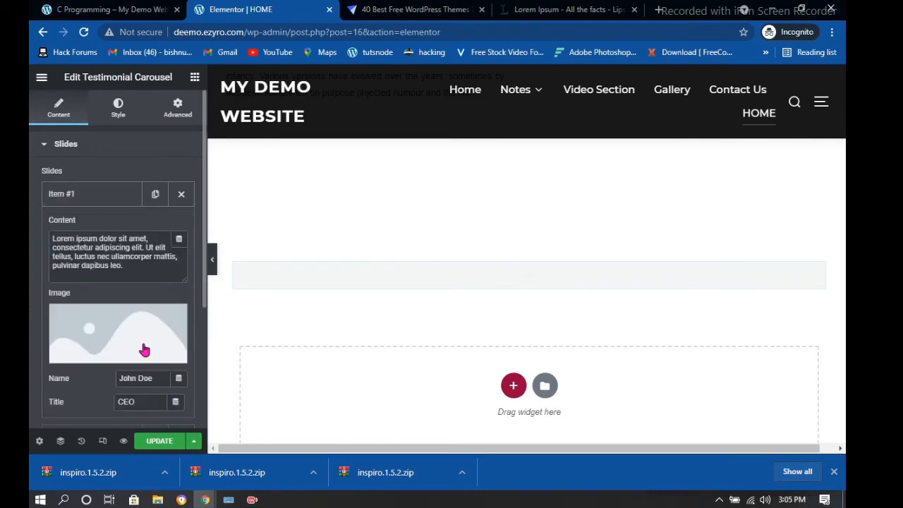
pyautogui.scroll(-2, 144, 351)
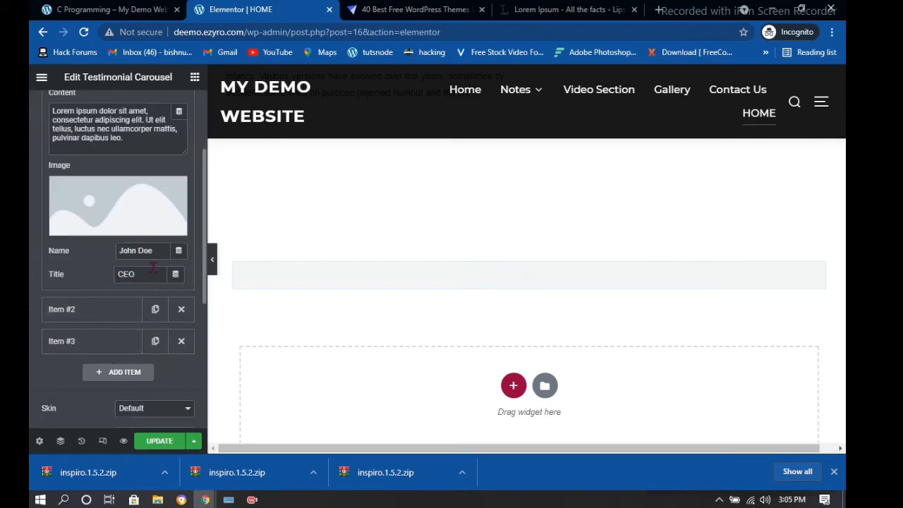
pyautogui.click(565, 9)
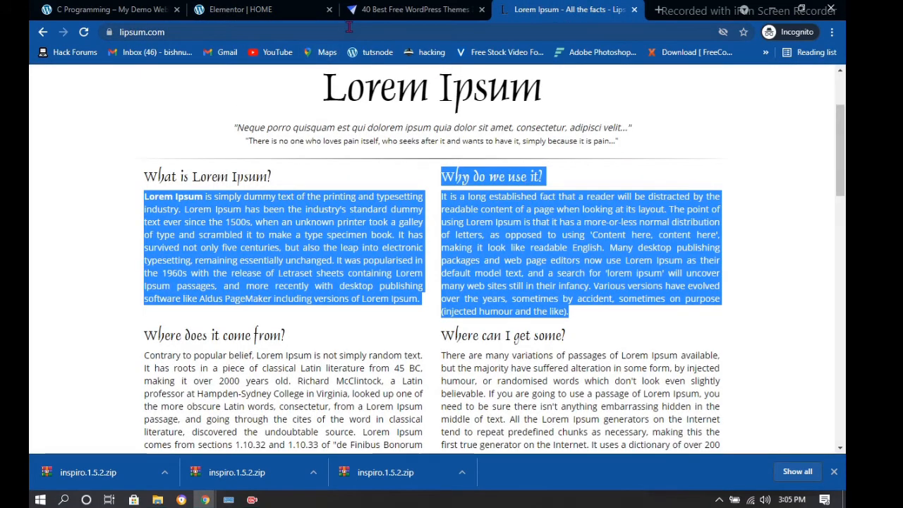
# Search Google for 'nature photo' from the Chrome address bar
pyautogui.click(349, 26)
pyautogui.write('p=')
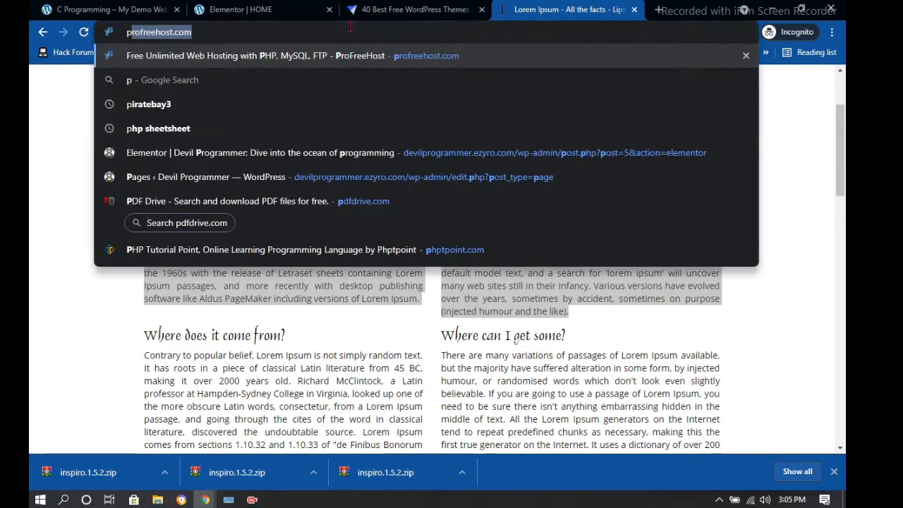
pyautogui.write('photo')
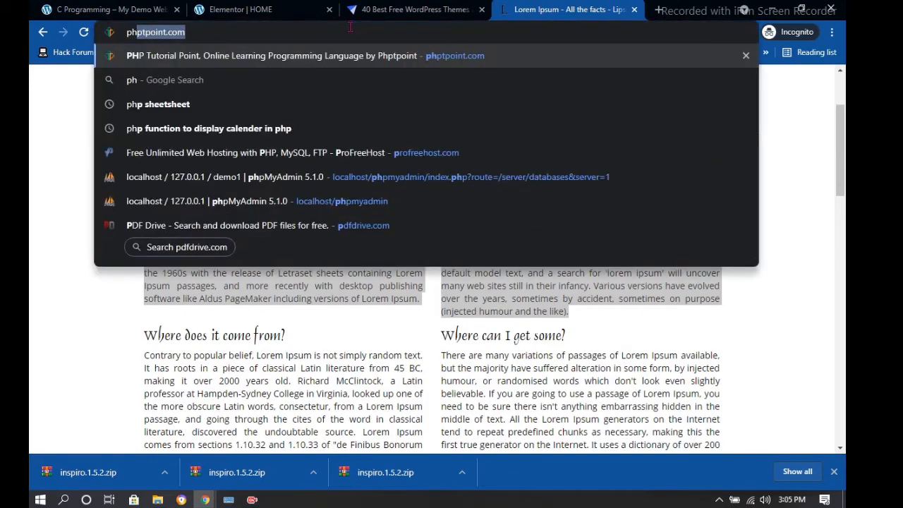
pyautogui.press('BackSpace')
pyautogui.press('BackSpace')
pyautogui.press('BackSpace')
pyautogui.press('BackSpace')
pyautogui.press('BackSpace')
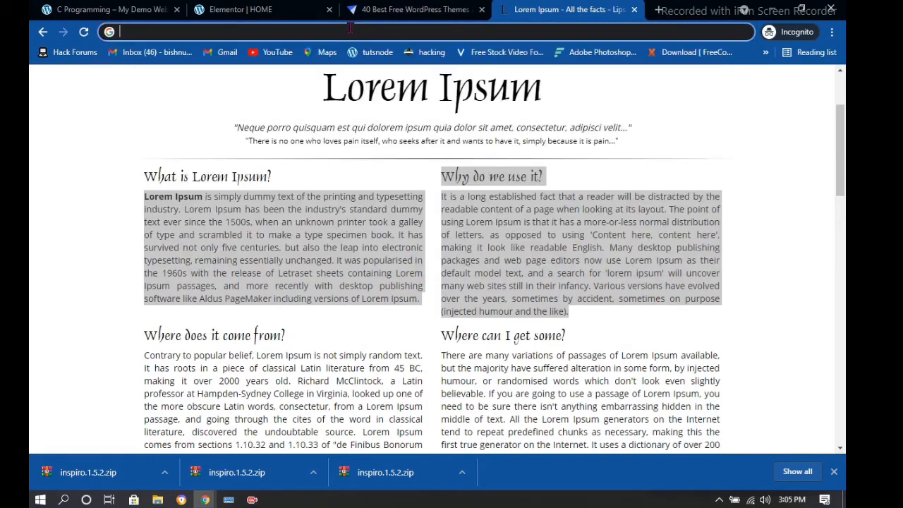
pyautogui.write('nature photo')
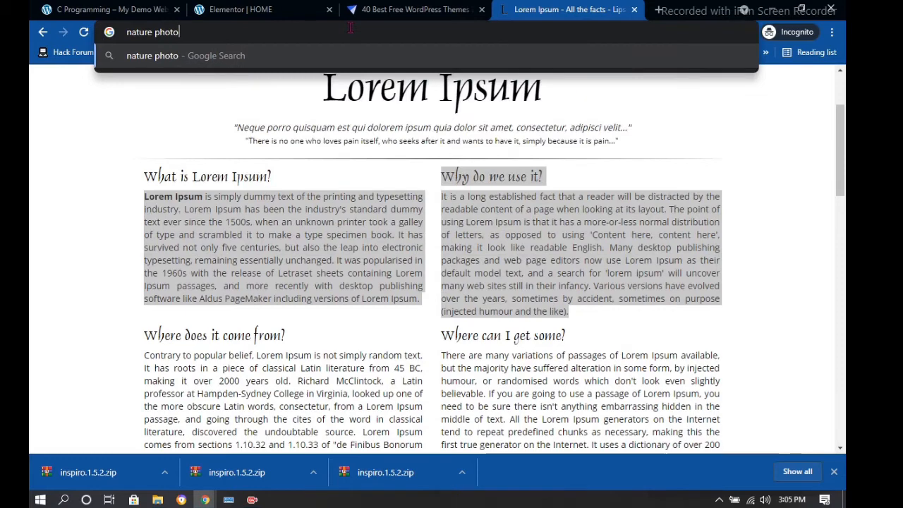
pyautogui.press('Return')
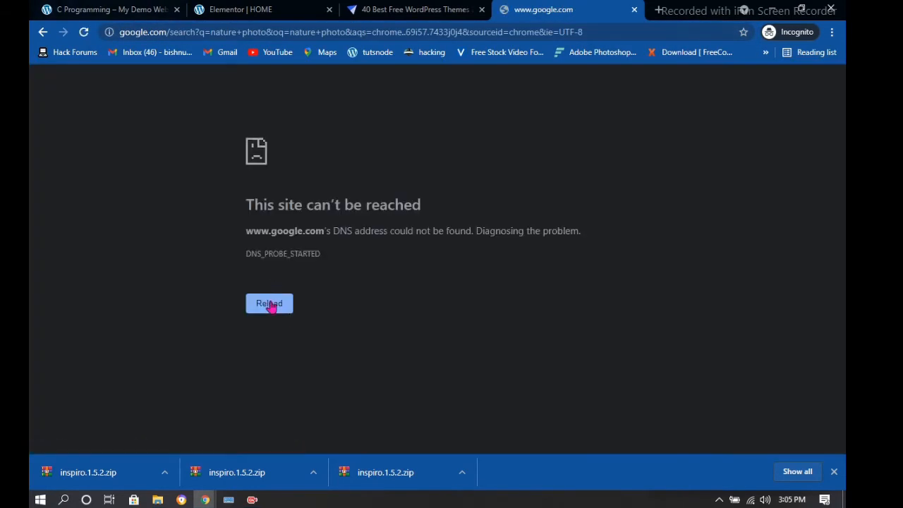
# Retry loading the unreachable search results page three times
pyautogui.click(272, 306)
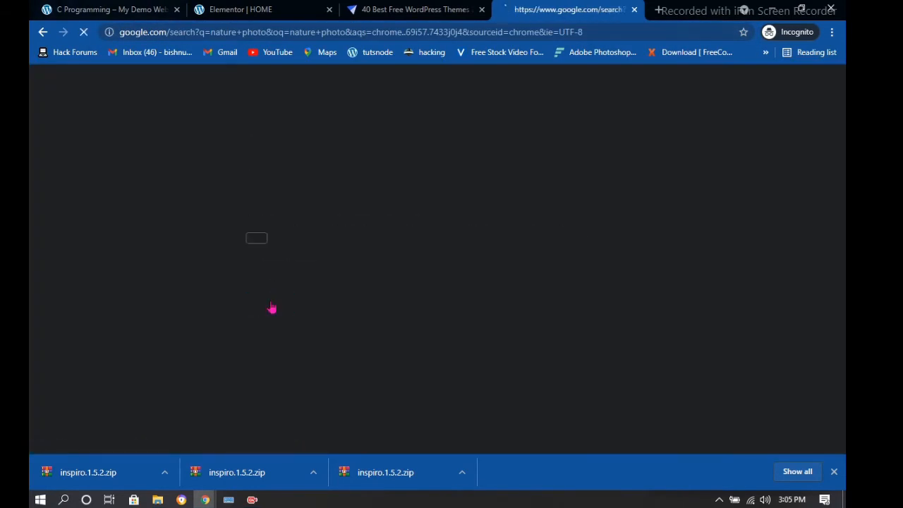
pyautogui.click(272, 306)
pyautogui.click(272, 306)
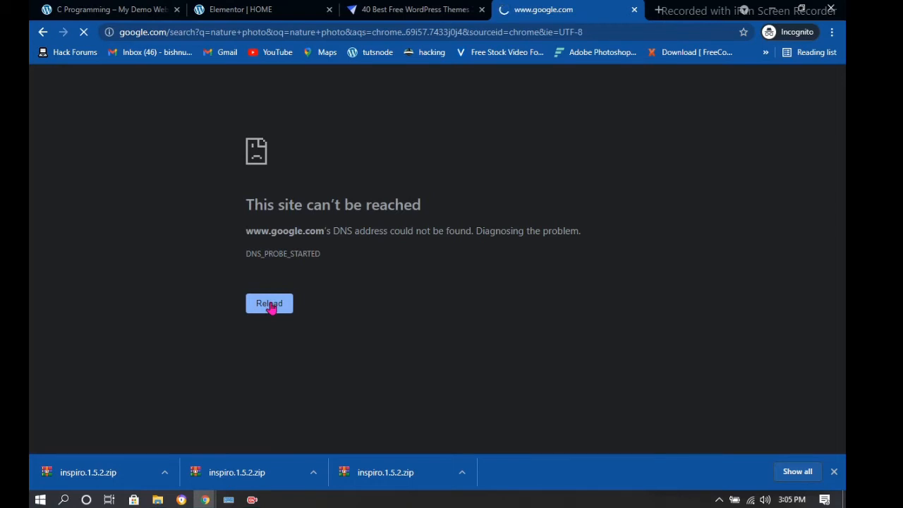
# Keep reloading the failed 'nature photo' search page
pyautogui.click(272, 308)
pyautogui.click(272, 308)
pyautogui.click(273, 309)
pyautogui.click(280, 305)
pyautogui.click(280, 305)
pyautogui.click(280, 305)
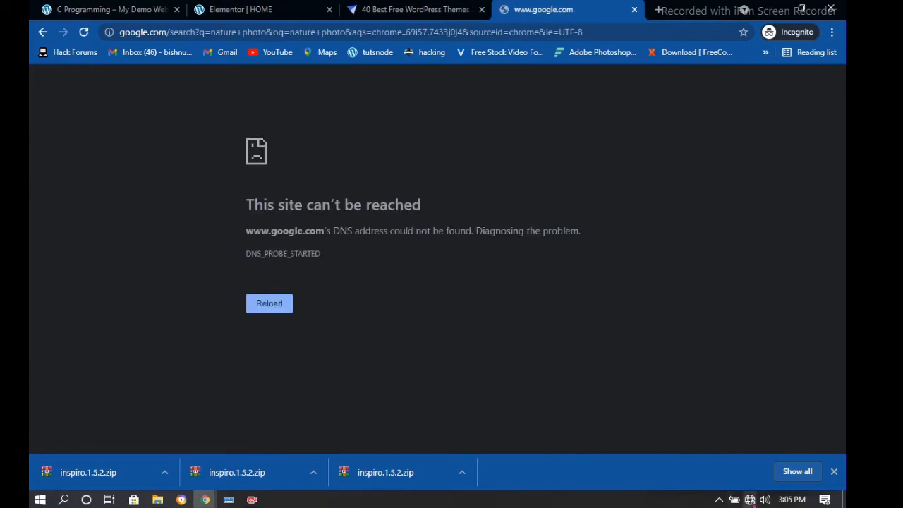
# Turn Wi-Fi off and back on from the Windows network tray
pyautogui.click(752, 503)
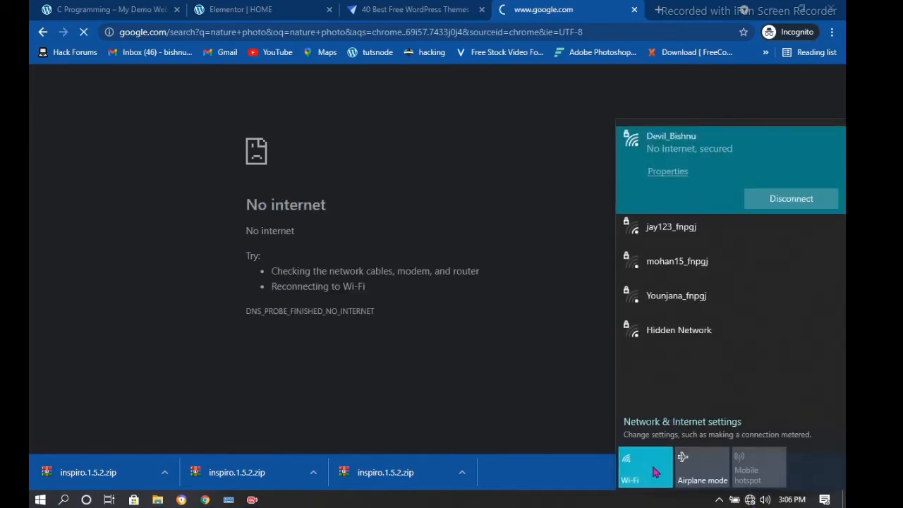
pyautogui.click(654, 472)
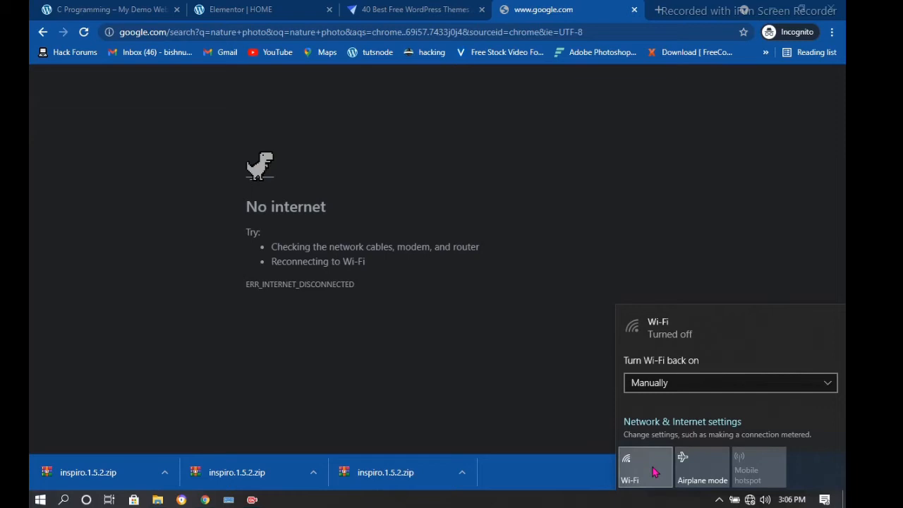
pyautogui.click(654, 472)
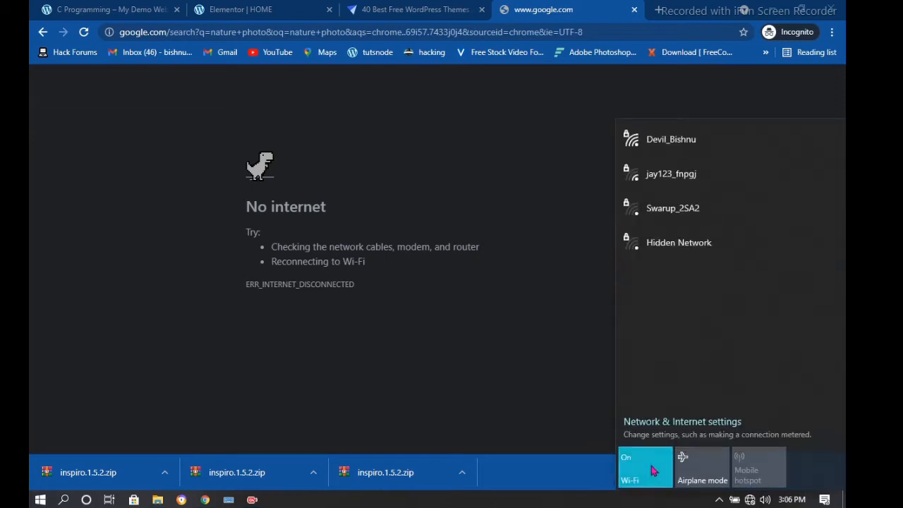
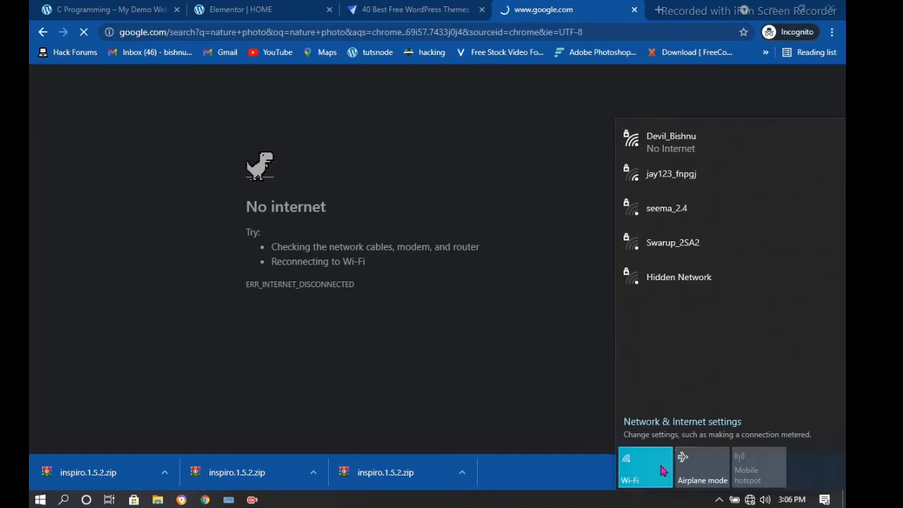
# Cycle Wi-Fi off and on three times until it reconnects, then dismiss the network flyout
pyautogui.click(662, 470)
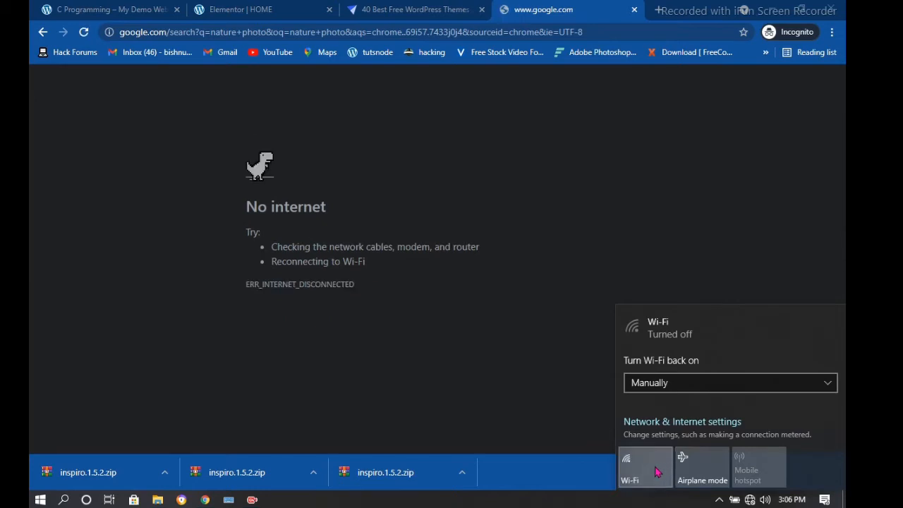
pyautogui.click(655, 471)
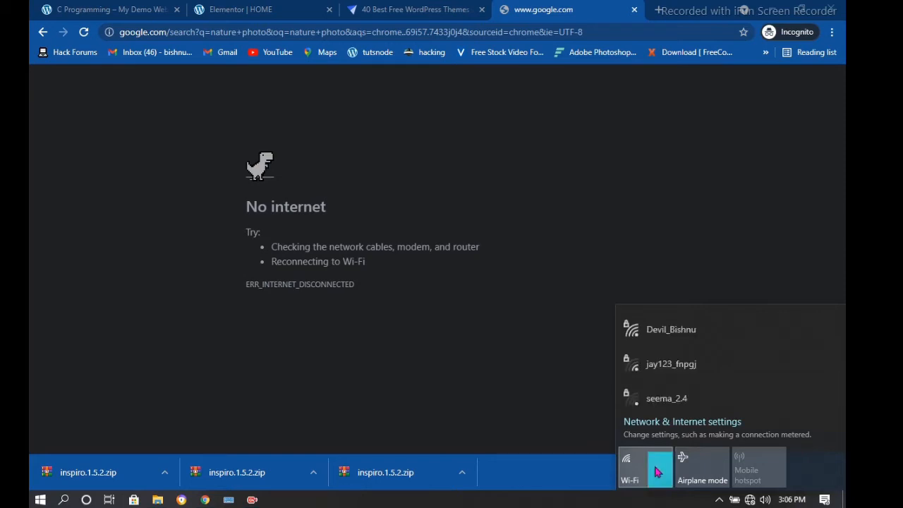
pyautogui.click(656, 472)
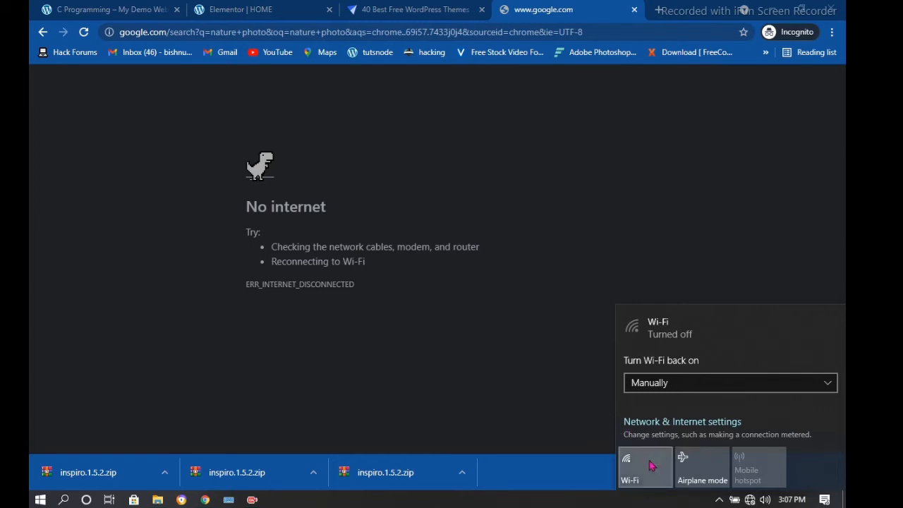
pyautogui.click(656, 467)
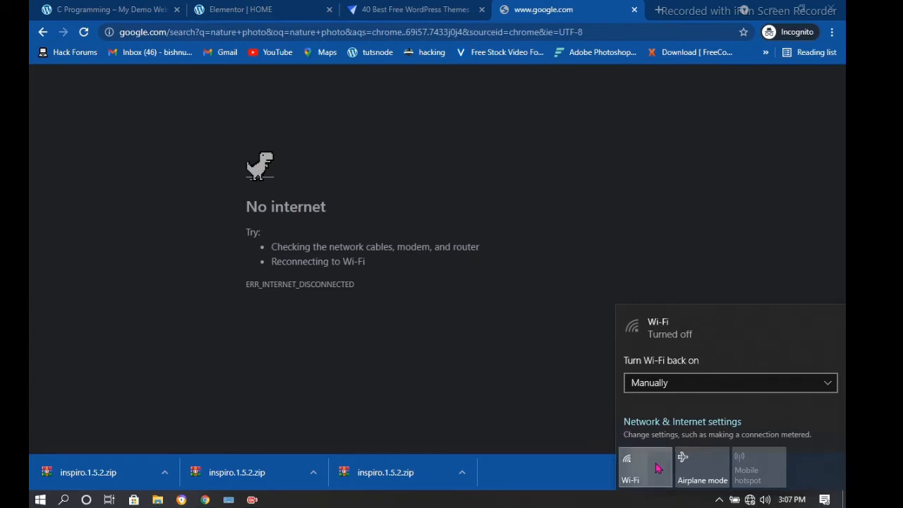
pyautogui.click(654, 471)
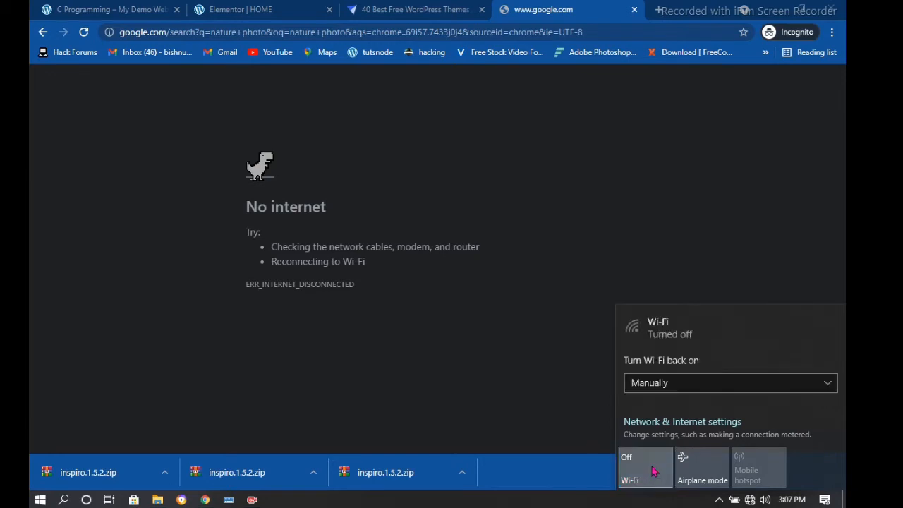
pyautogui.click(653, 471)
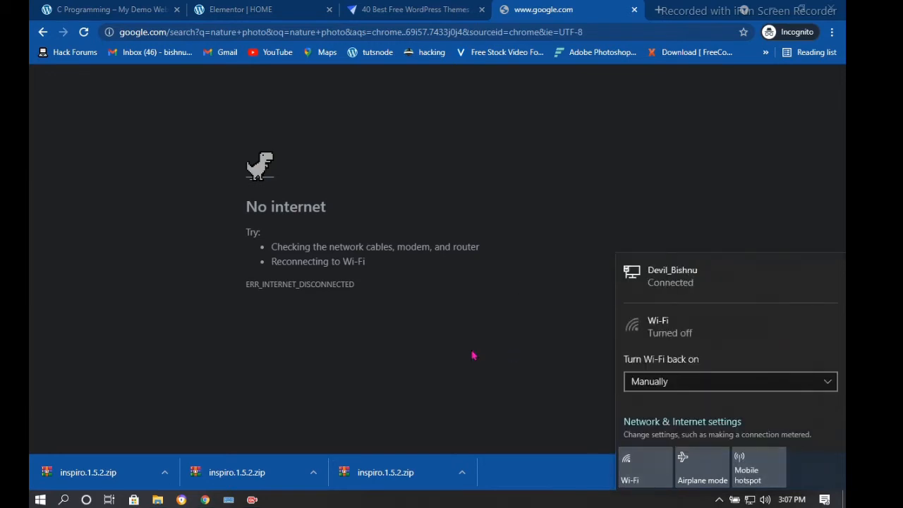
pyautogui.click(305, 275)
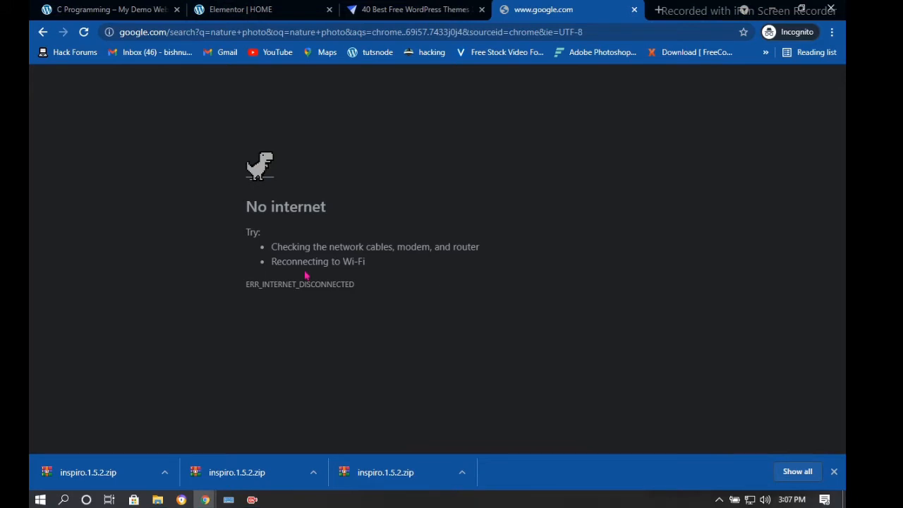
# Reload the Google nature photo search and copy the first photo's link address
pyautogui.click(86, 33)
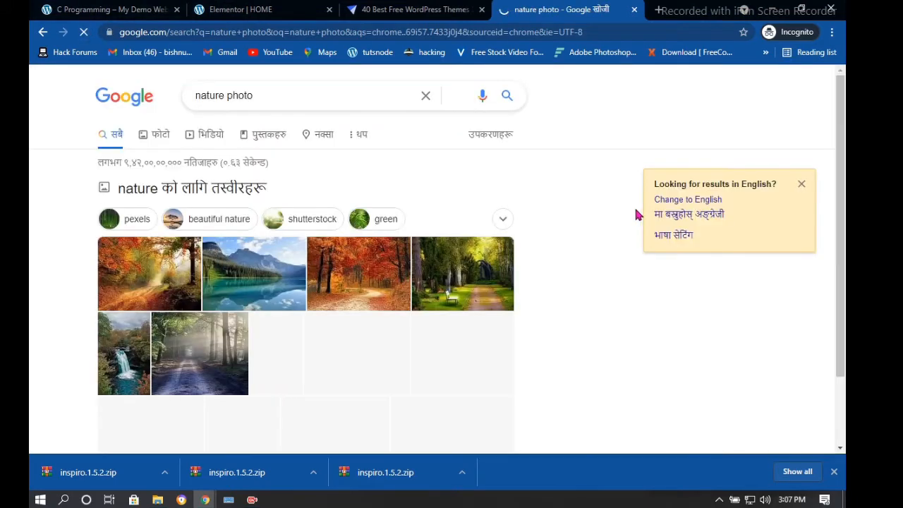
pyautogui.rightClick(130, 281)
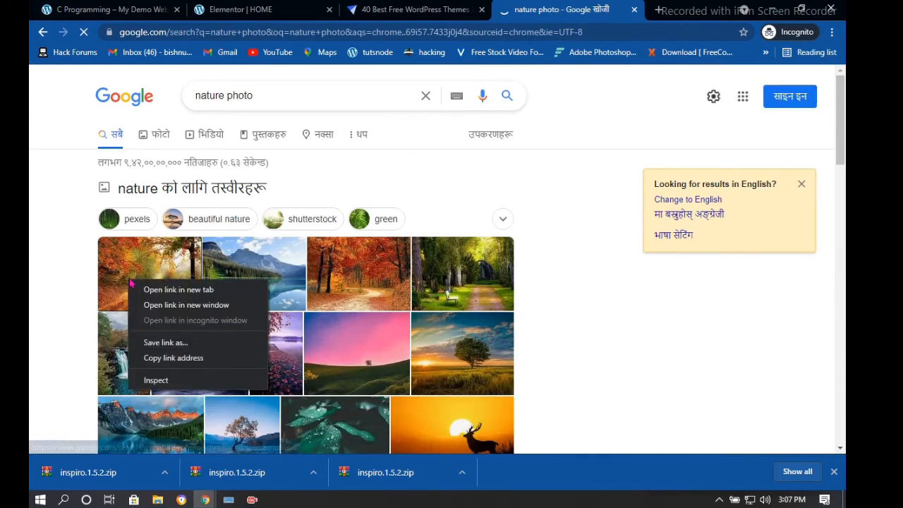
pyautogui.click(166, 359)
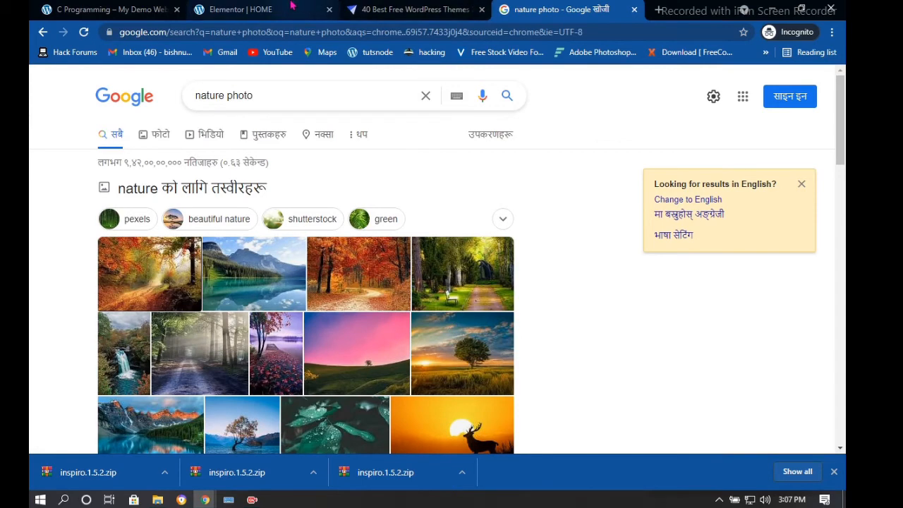
pyautogui.click(292, 7)
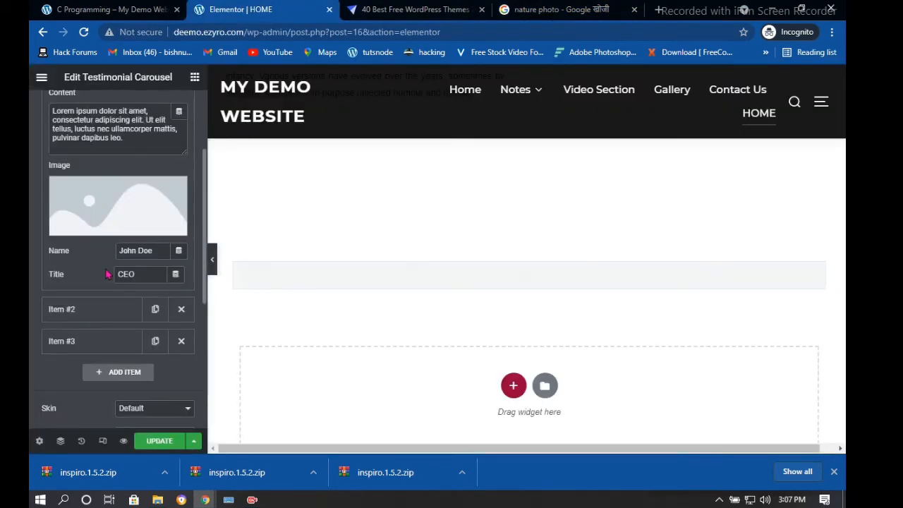
# Insert the copied Google link as the first testimonial's image via Insert from URL, then reopen it
pyautogui.moveTo(129, 227)
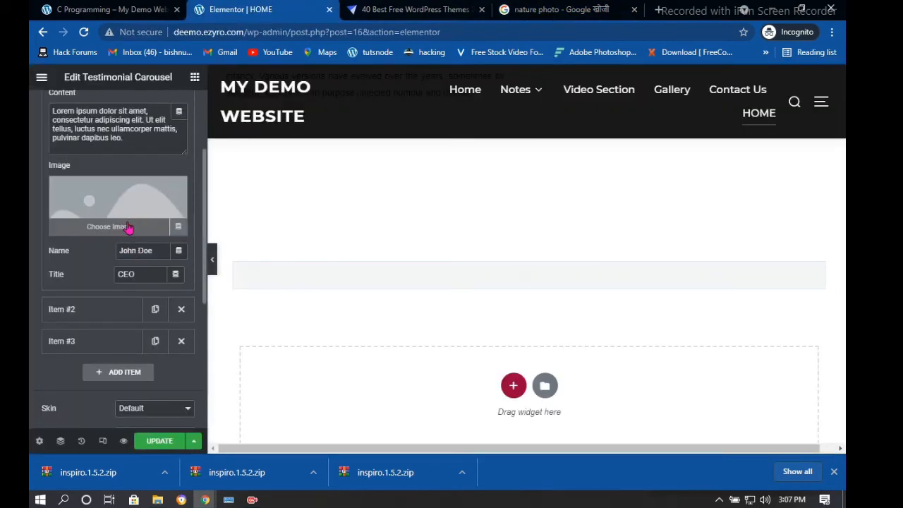
pyautogui.click(128, 228)
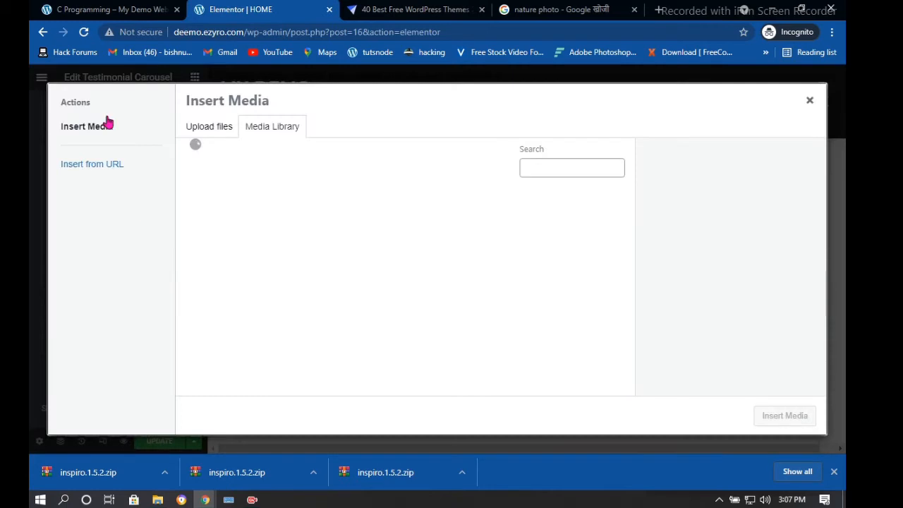
pyautogui.click(97, 166)
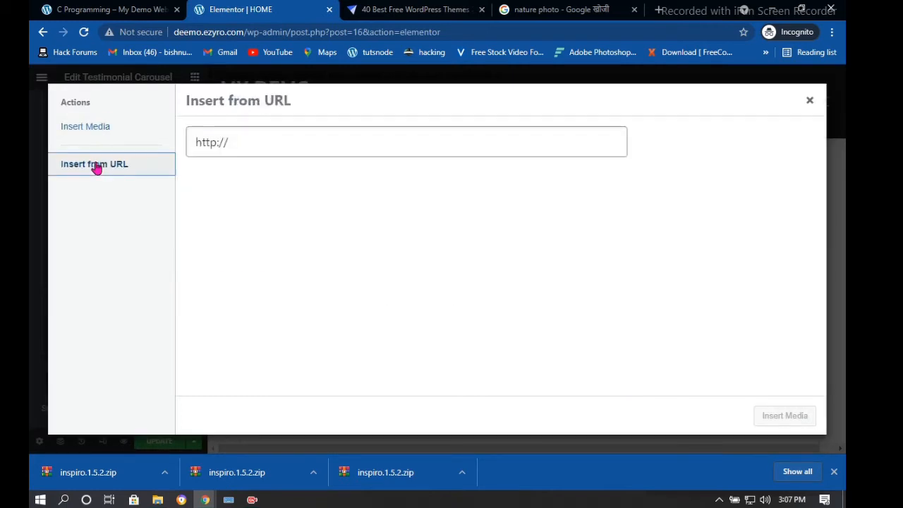
pyautogui.click(156, 134)
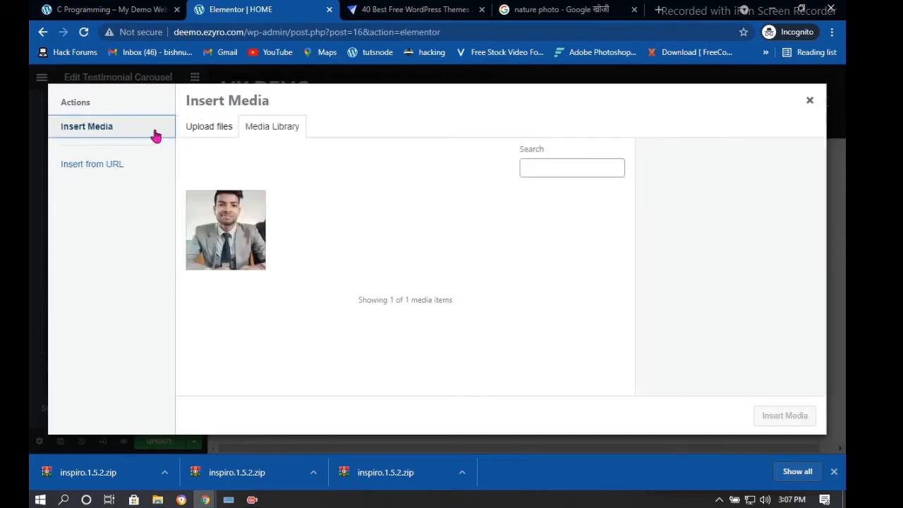
pyautogui.click(87, 167)
pyautogui.doubleClick(238, 144)
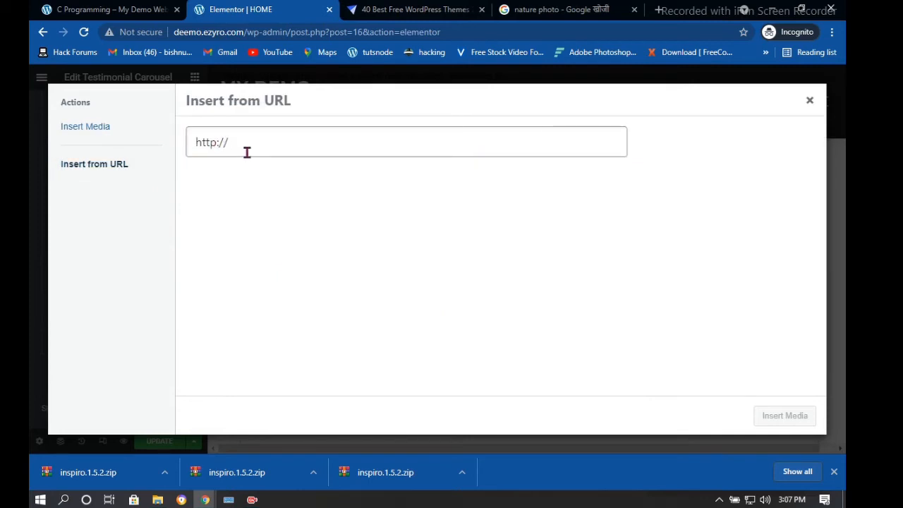
pyautogui.click(245, 151)
pyautogui.press('BackSpace')
pyautogui.press('BackSpace')
pyautogui.press('BackSpace')
pyautogui.press('BackSpace')
pyautogui.press('BackSpace')
pyautogui.press('BackSpace')
pyautogui.press('BackSpace')
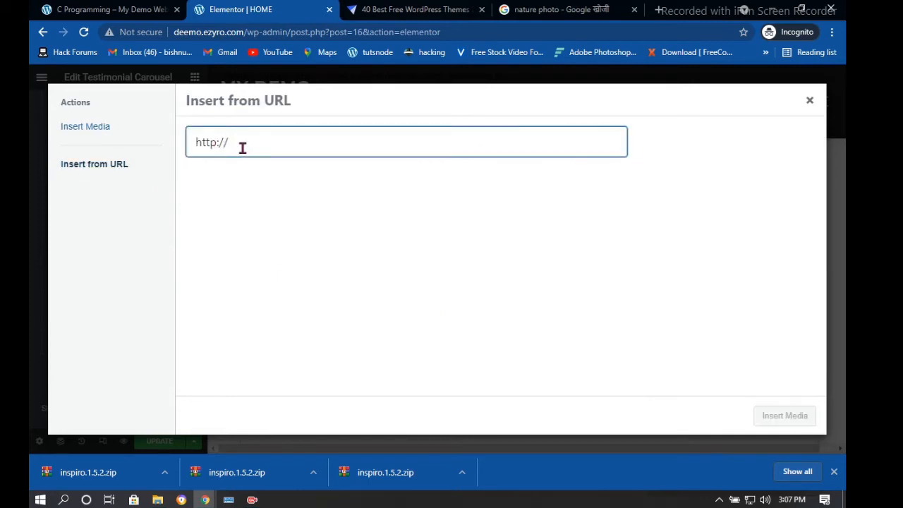
pyautogui.hotkey('ctrl', 'v')
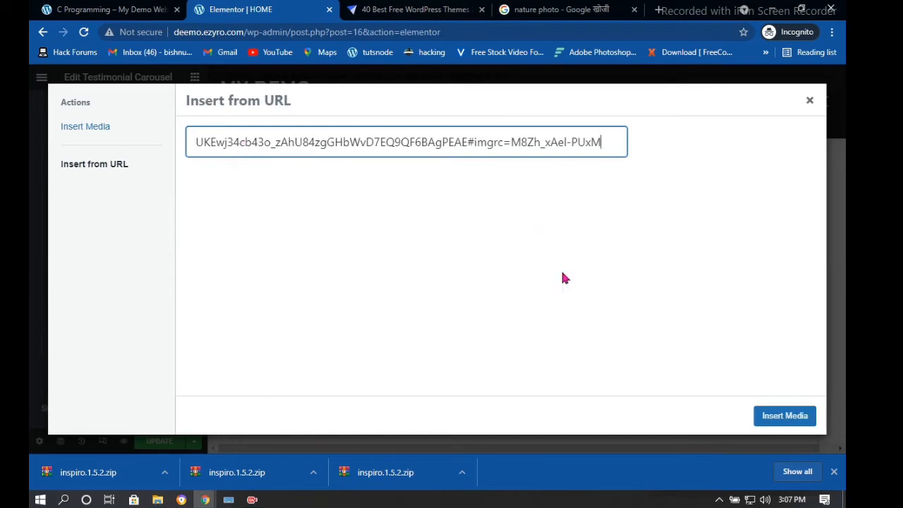
pyautogui.click(779, 417)
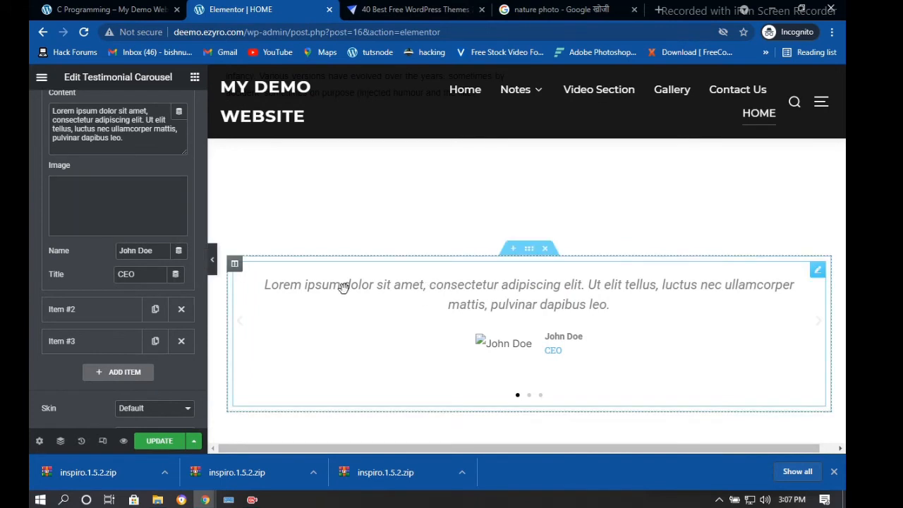
pyautogui.click(124, 227)
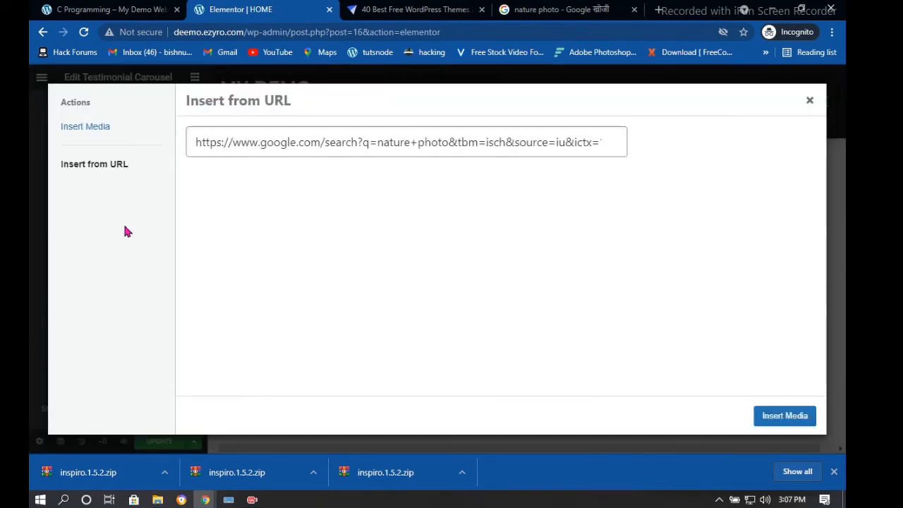
# Copy the enlarged Google preview image's link and insert it as the testimonial image
pyautogui.click(561, 10)
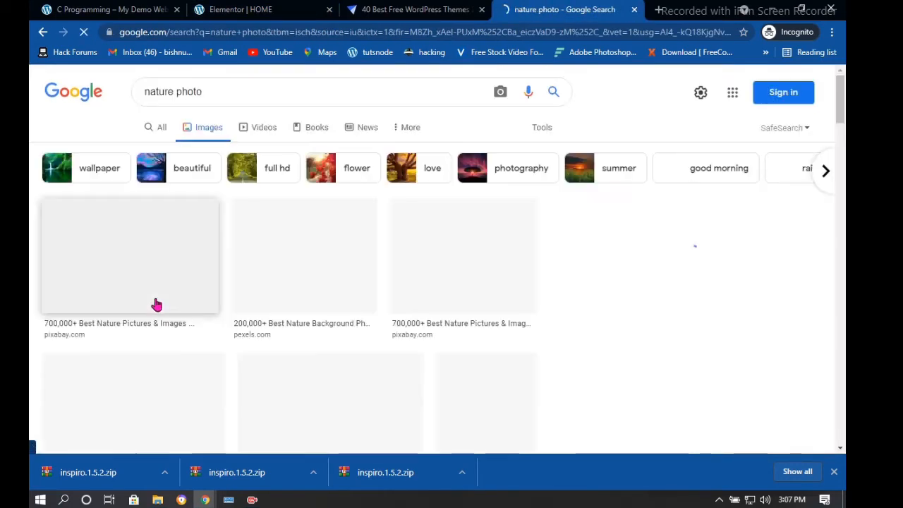
pyautogui.rightClick(107, 262)
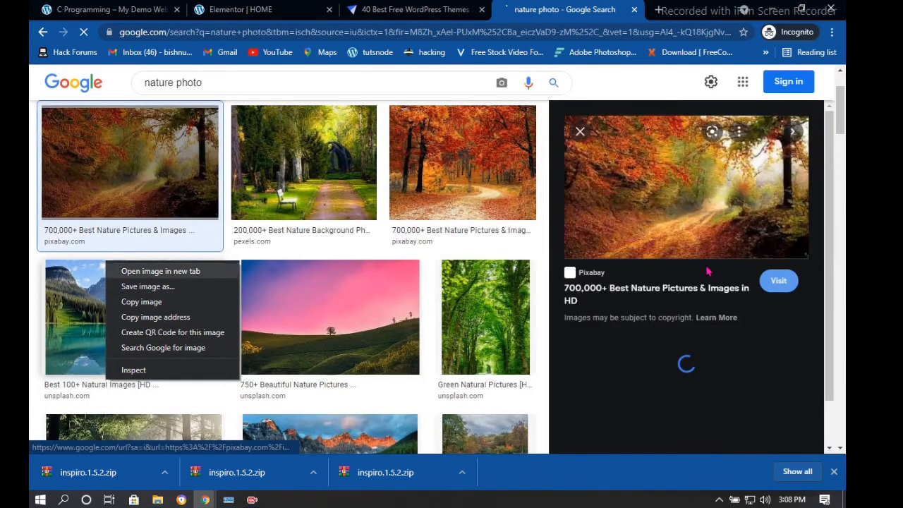
pyautogui.rightClick(698, 195)
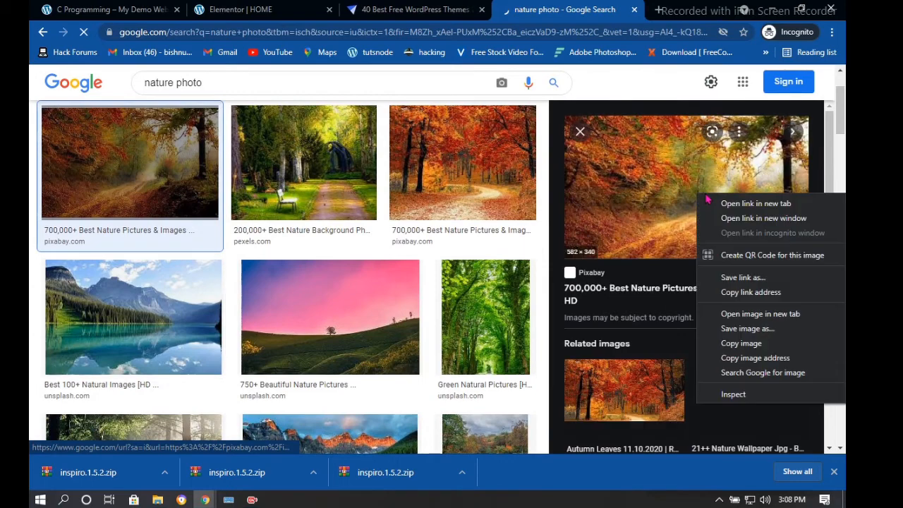
pyautogui.click(751, 292)
pyautogui.click(240, 10)
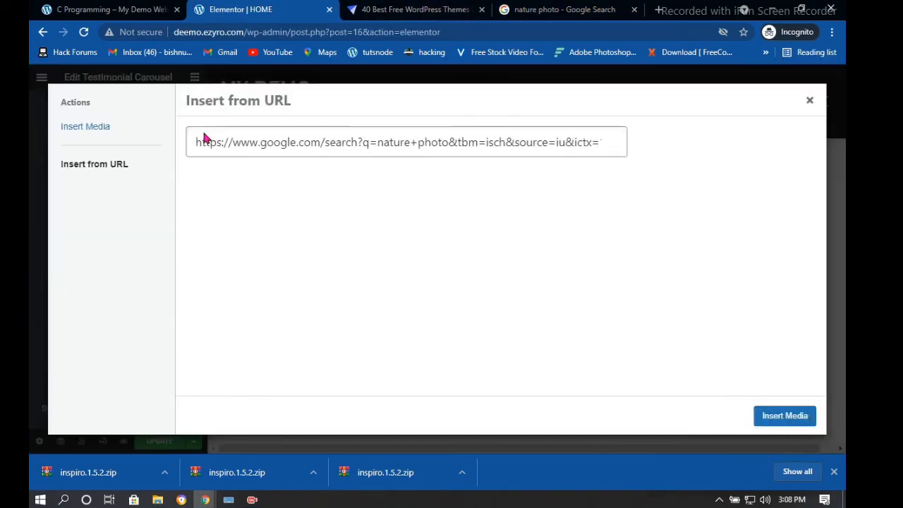
pyautogui.hotkey('ctrl', 'a')
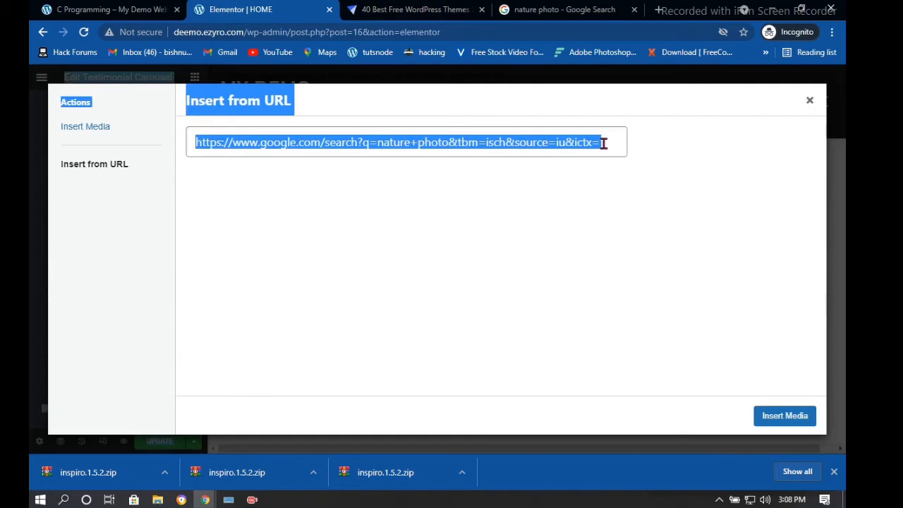
pyautogui.click(607, 144)
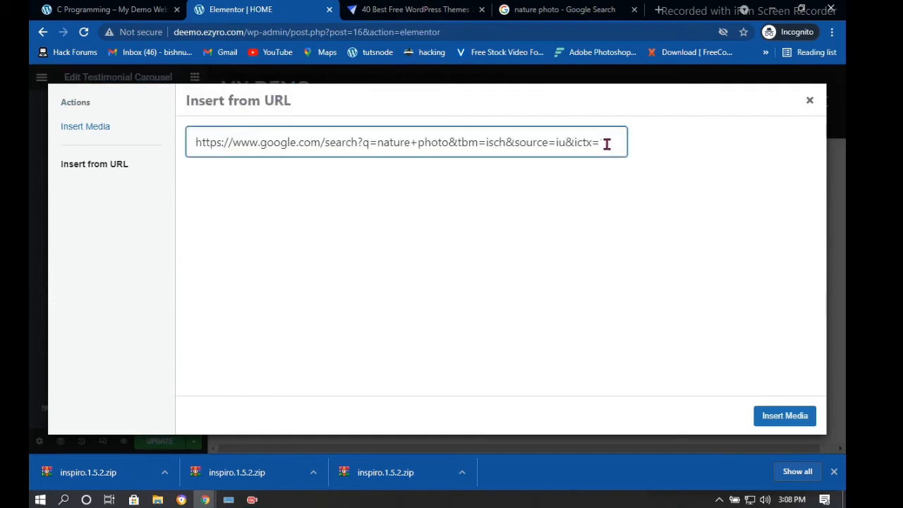
pyautogui.click(793, 417)
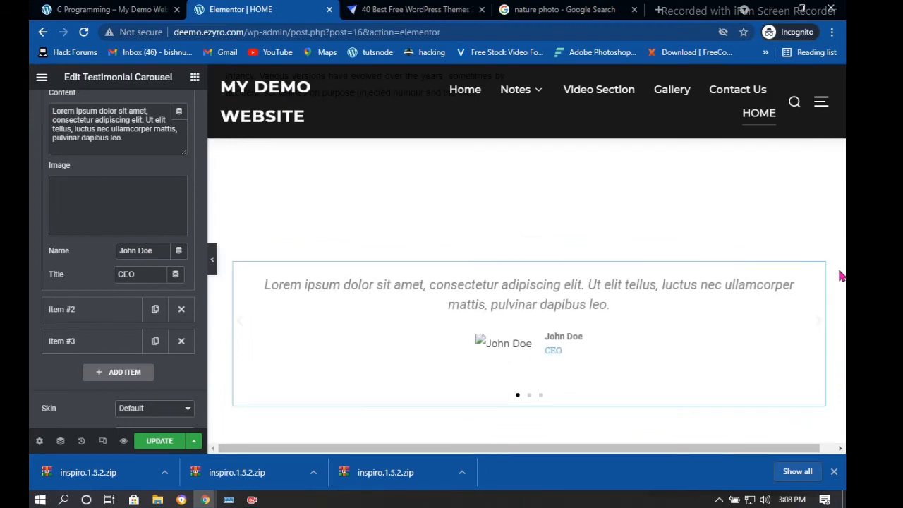
# Open the Pixabay page behind the autumn photo and insert its address as the testimonial image
pyautogui.moveTo(145, 204)
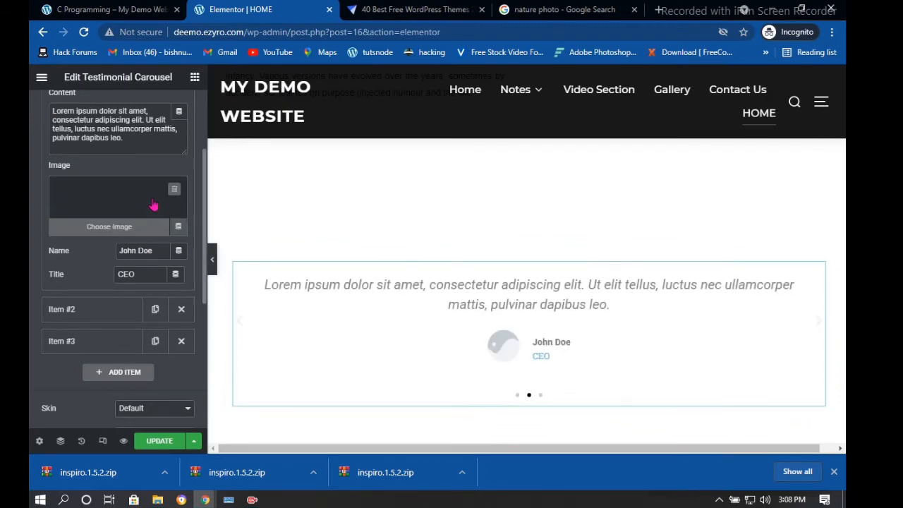
pyautogui.click(134, 234)
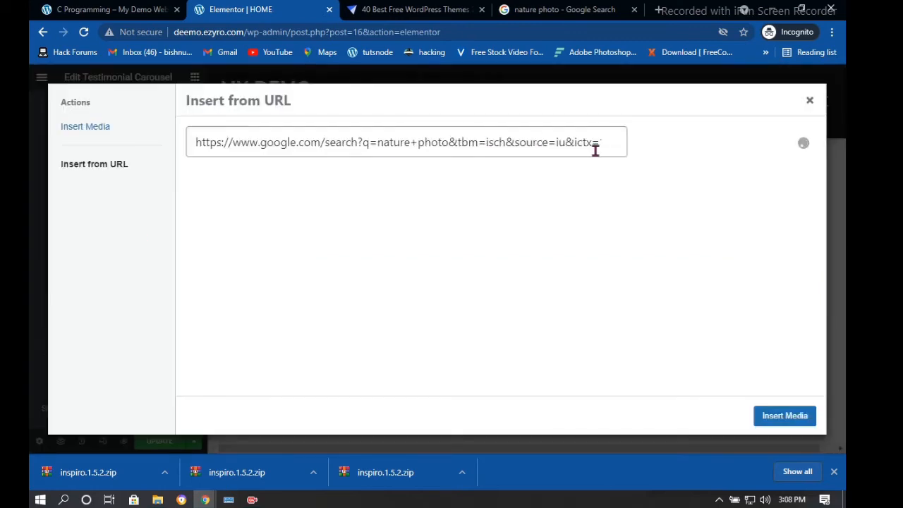
pyautogui.click(578, 10)
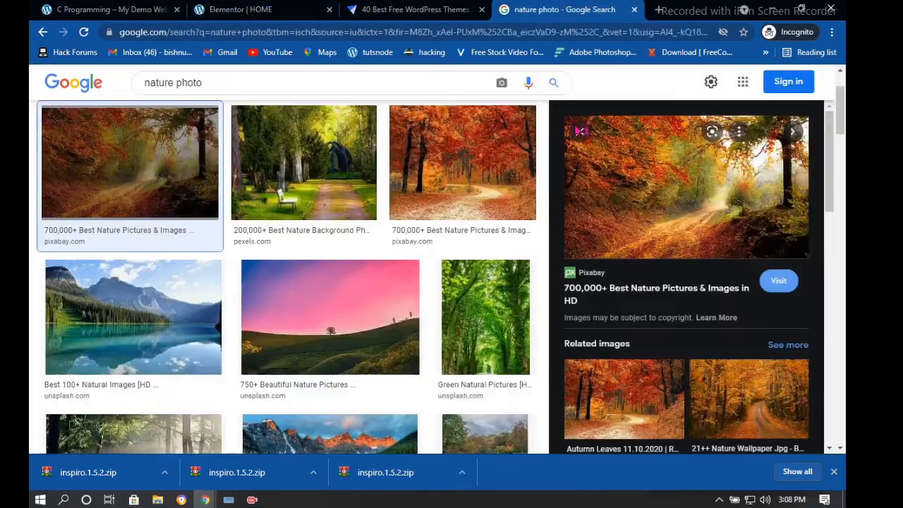
pyautogui.click(687, 197)
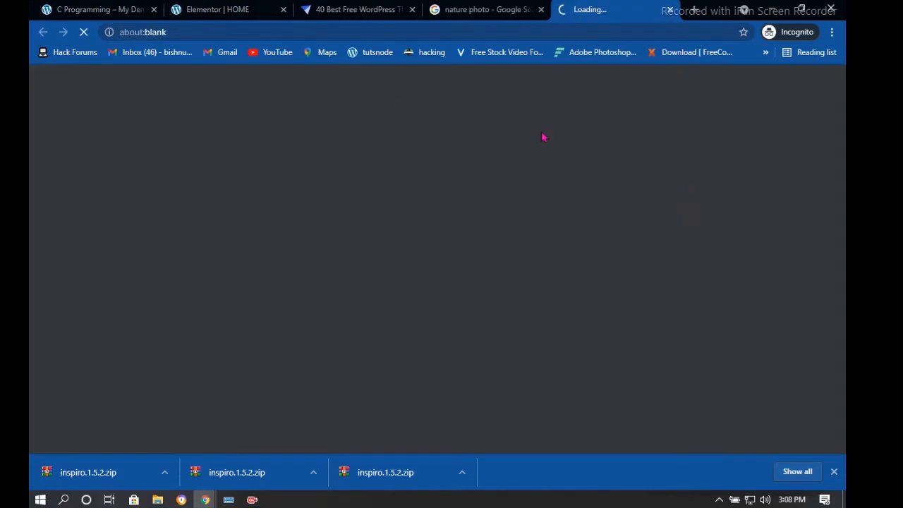
pyautogui.click(395, 35)
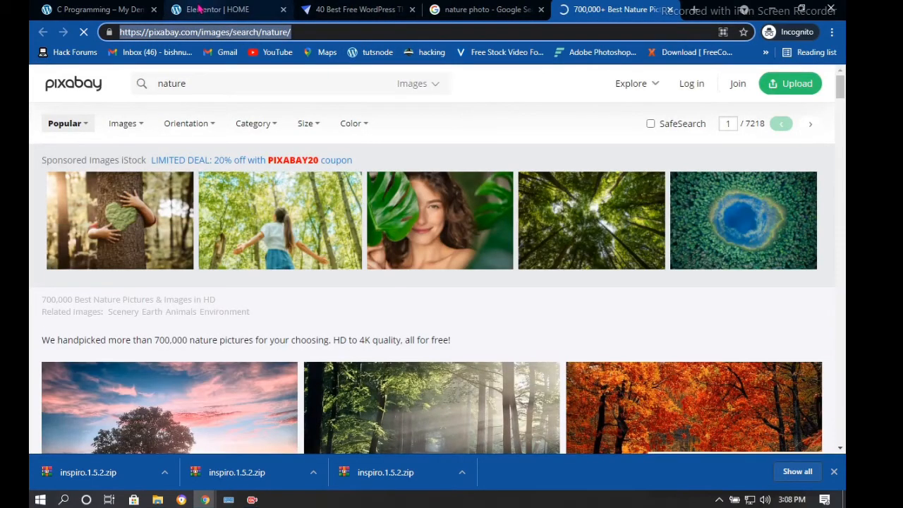
pyautogui.click(205, 10)
pyautogui.moveTo(584, 136); pyautogui.dragTo(145, 135)
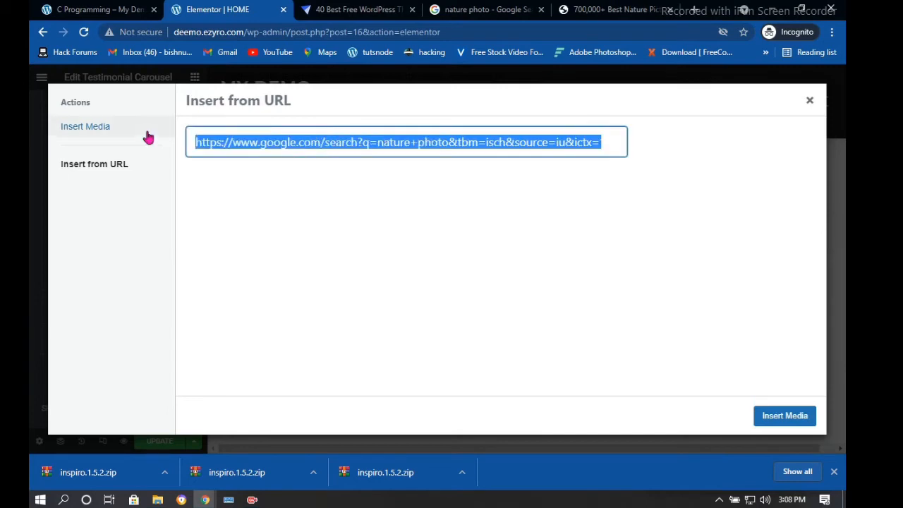
pyautogui.hotkey('ctrl', 'v')
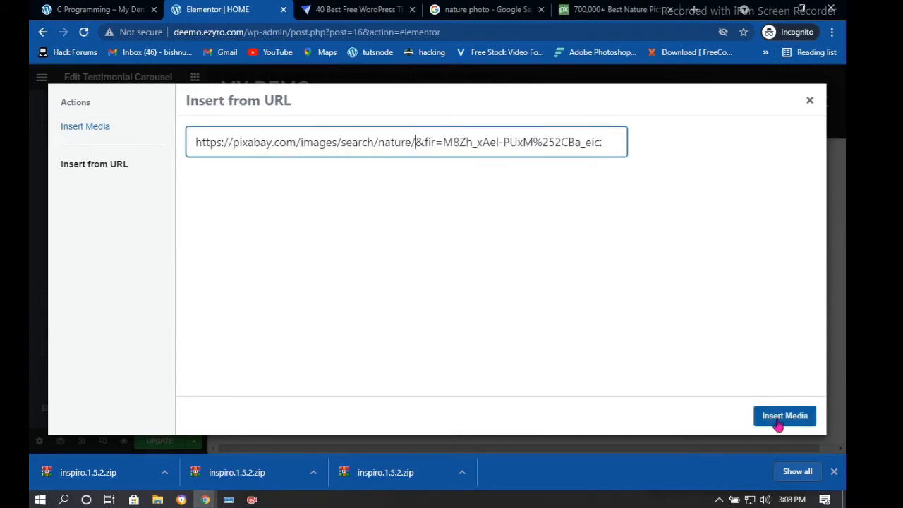
pyautogui.click(776, 421)
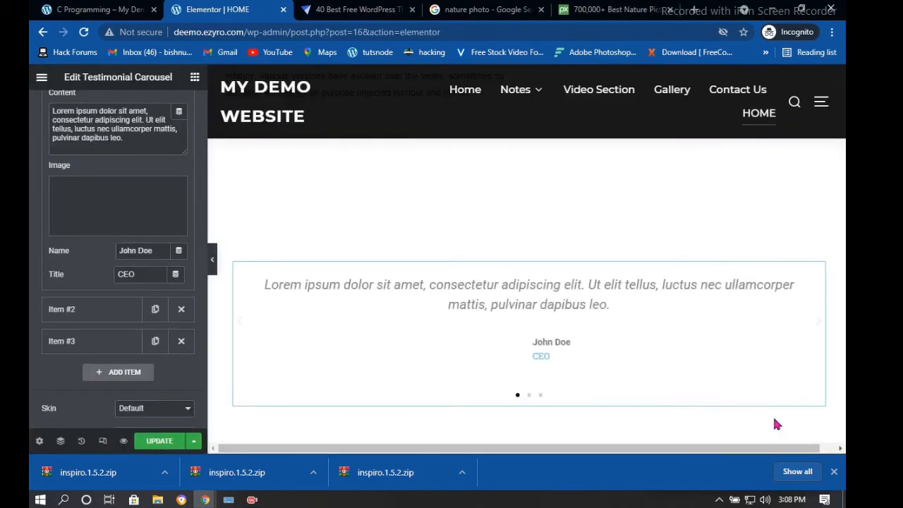
pyautogui.click(108, 227)
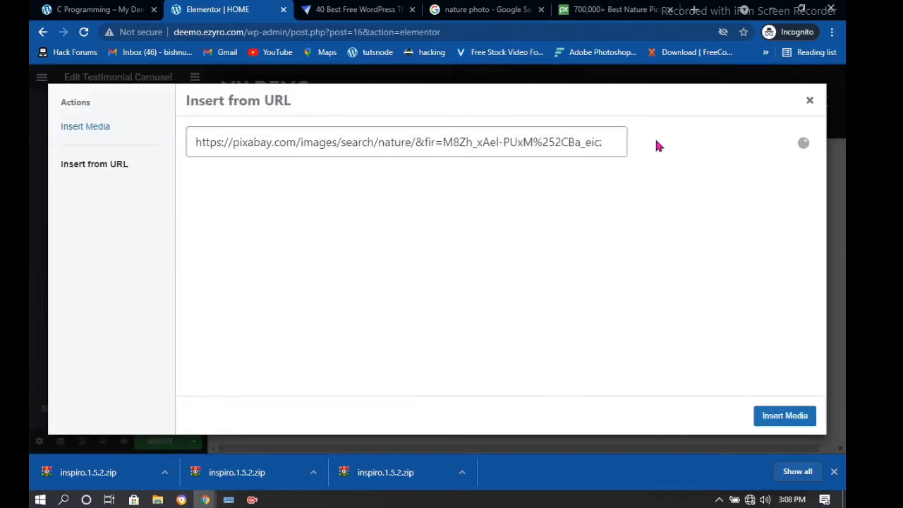
pyautogui.click(607, 141)
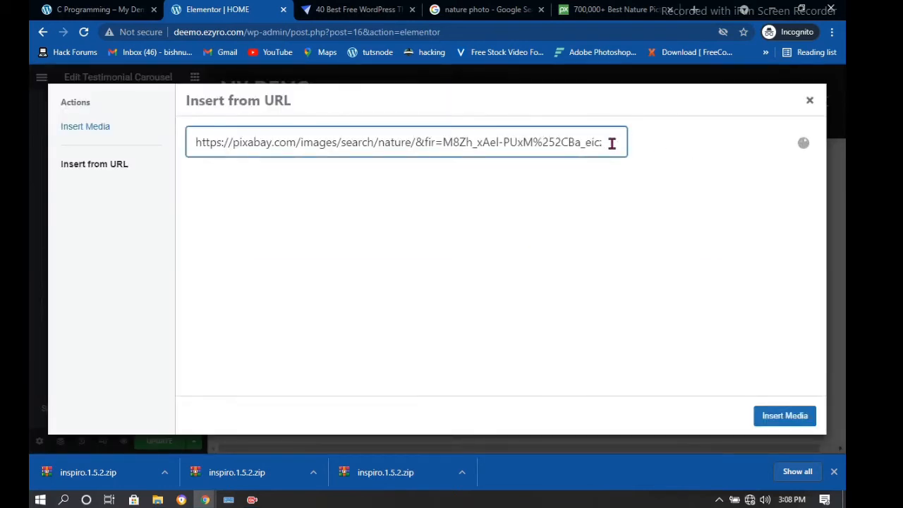
pyautogui.doubleClick(557, 138)
pyautogui.hotkey('ctrl', 'a')
pyautogui.hotkey('ctrl', 'v')
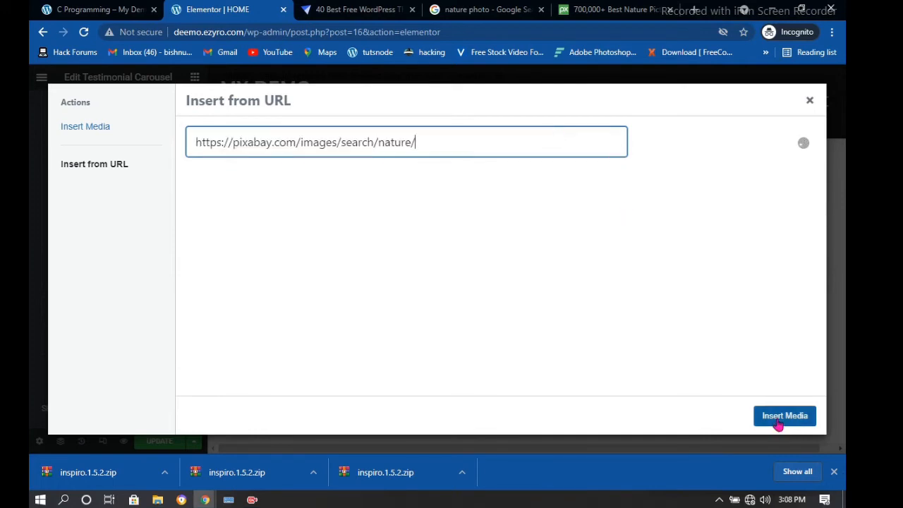
pyautogui.click(767, 412)
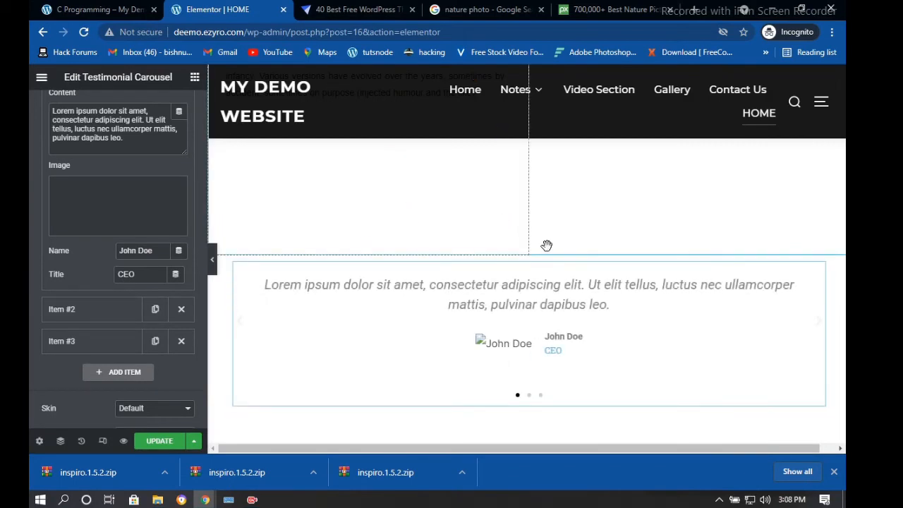
pyautogui.scroll(-1, 547, 247)
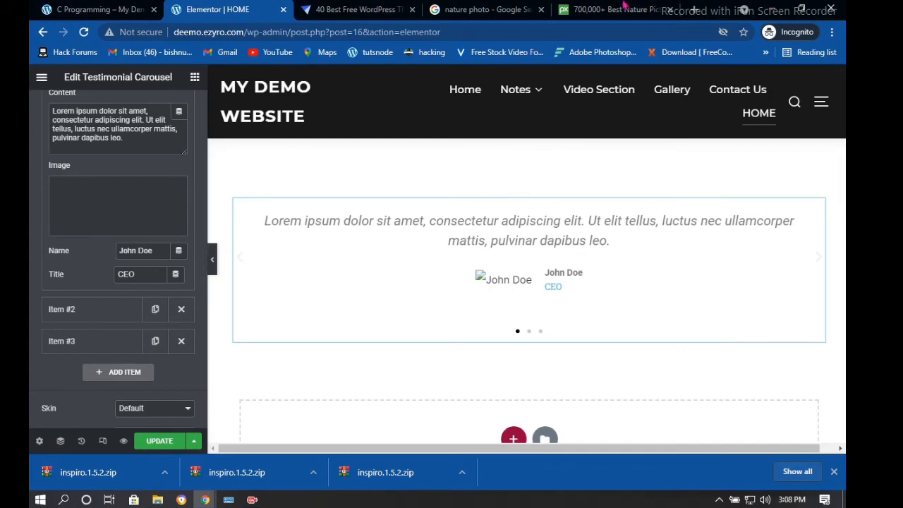
# Open the Pexels park photo result in a new tab and go to its Trees in Park page
pyautogui.click(485, 11)
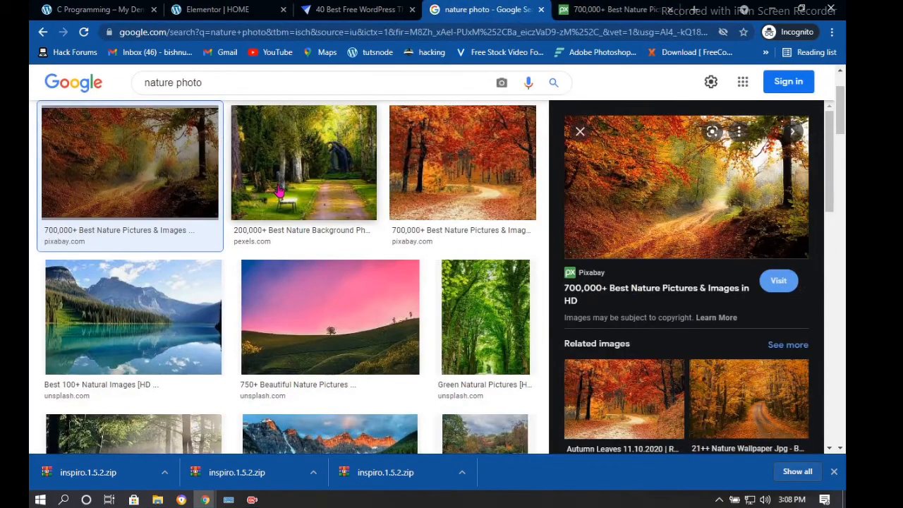
pyautogui.click(793, 132)
pyautogui.rightClick(726, 206)
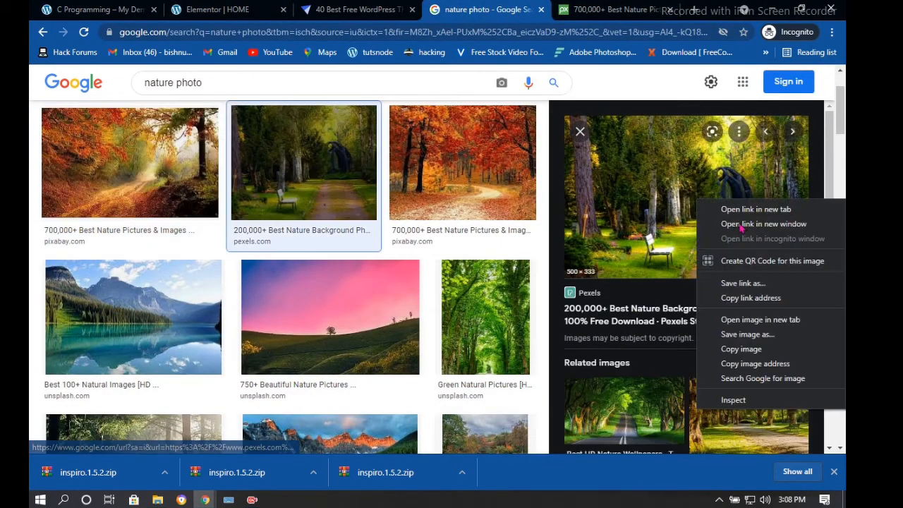
pyautogui.click(731, 150)
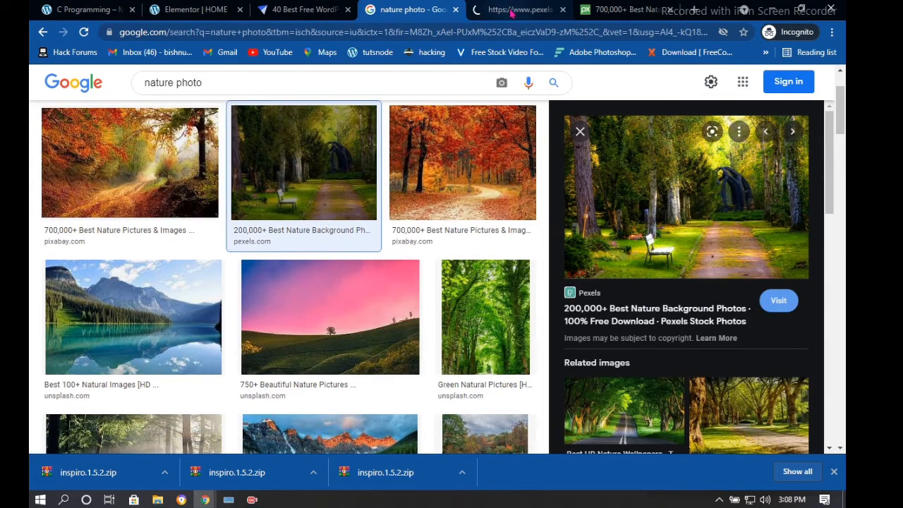
pyautogui.click(503, 10)
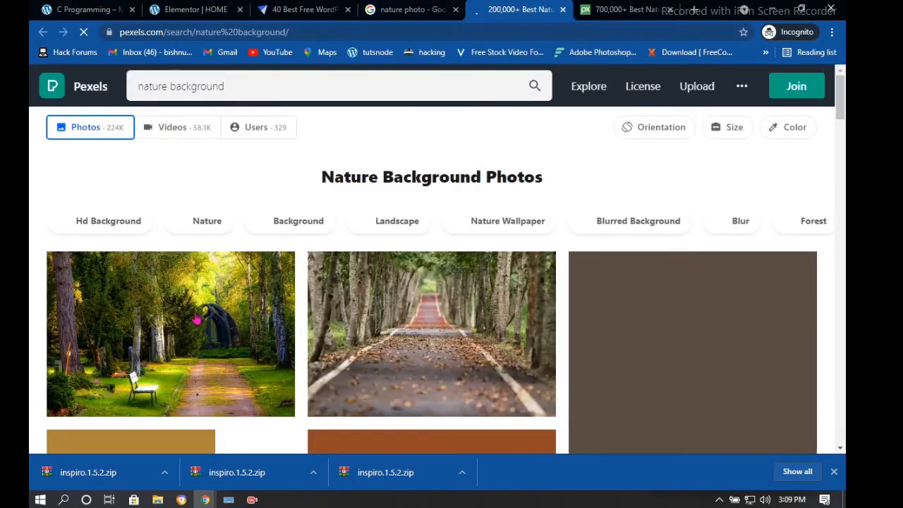
pyautogui.click(197, 319)
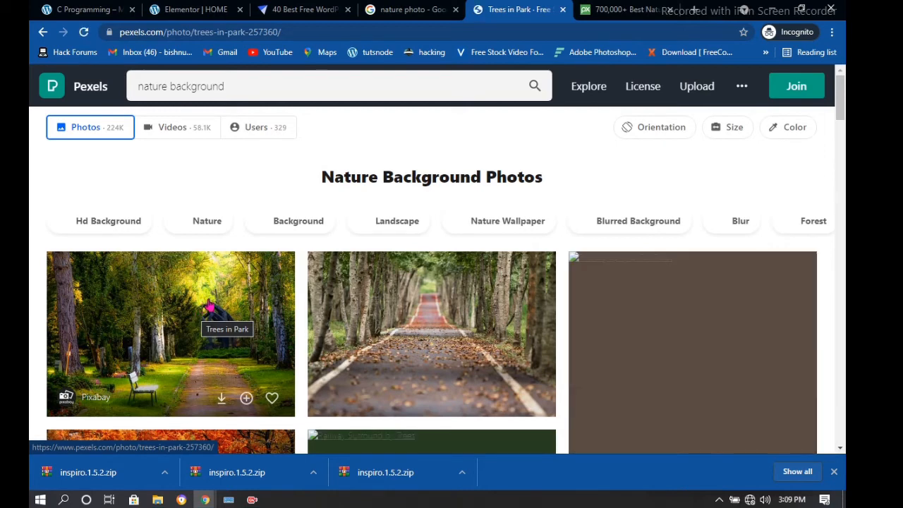
# Download the Trees in Park photo, then copy its link address
pyautogui.rightClick(209, 307)
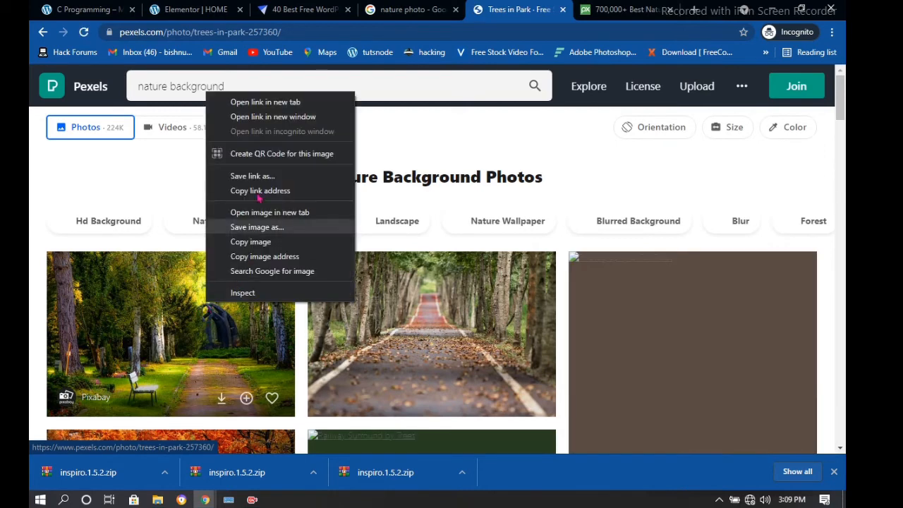
pyautogui.click(224, 401)
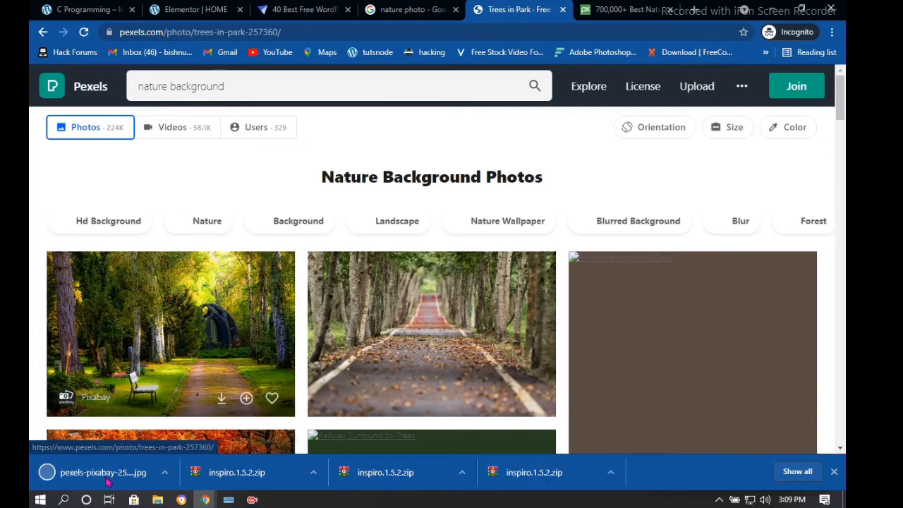
pyautogui.click(104, 484)
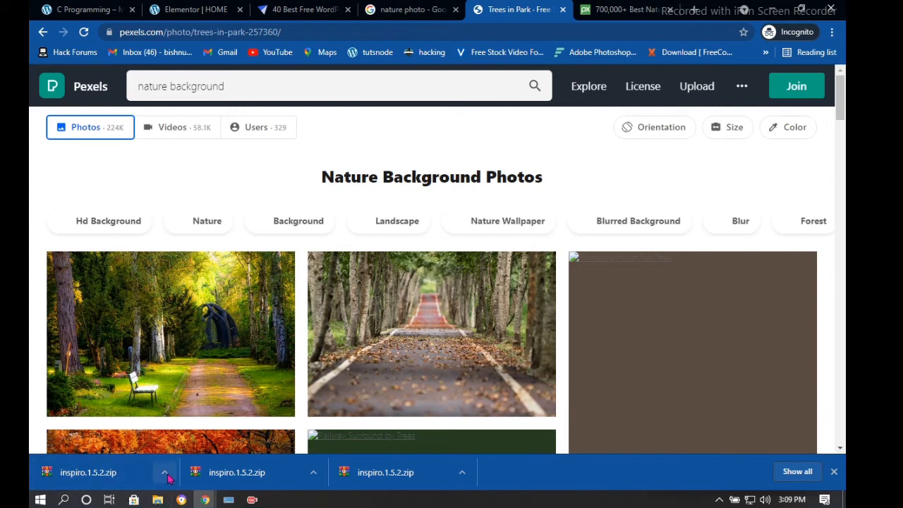
pyautogui.click(166, 475)
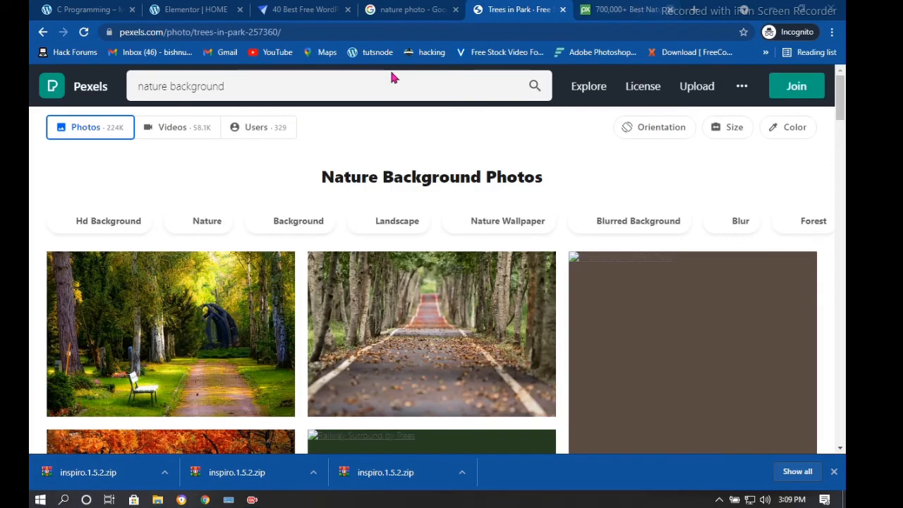
pyautogui.rightClick(195, 308)
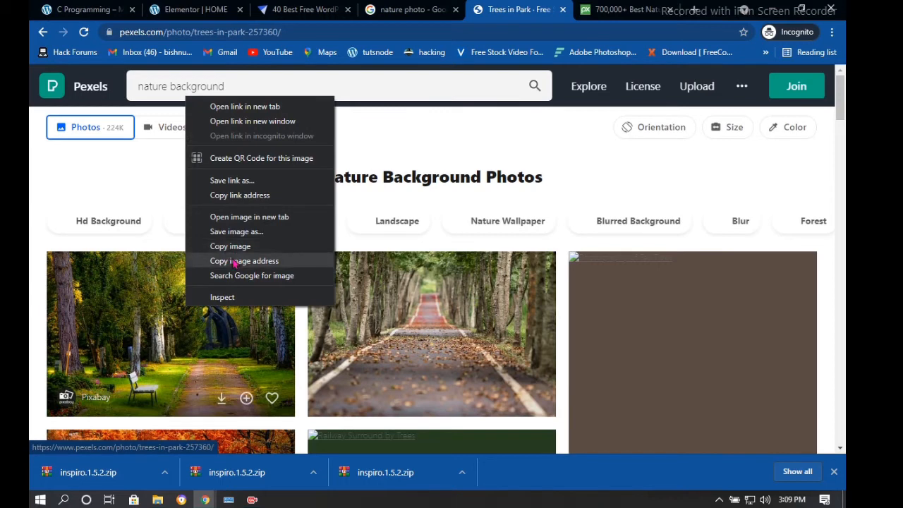
pyautogui.click(239, 195)
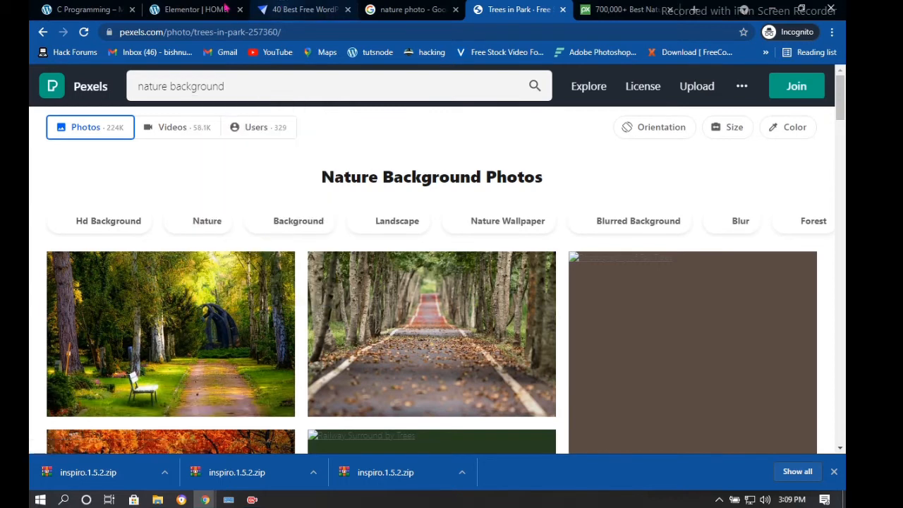
pyautogui.click(223, 7)
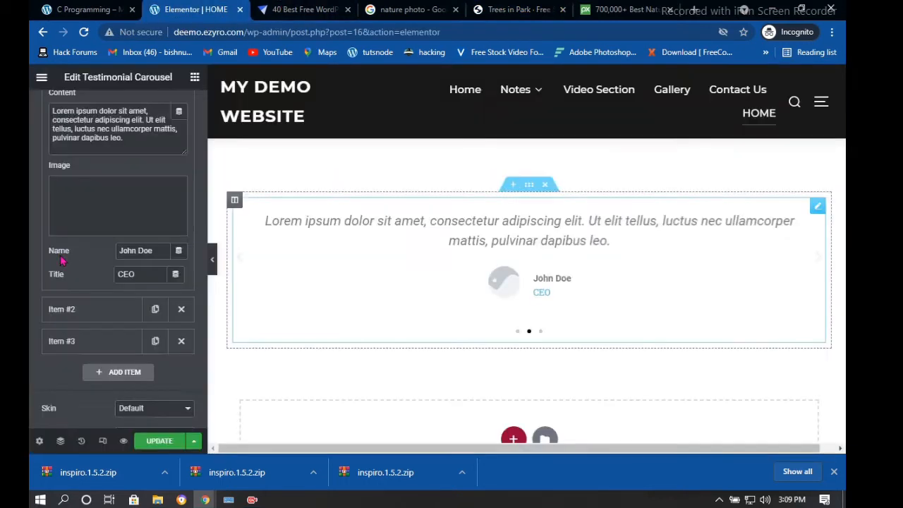
pyautogui.click(113, 230)
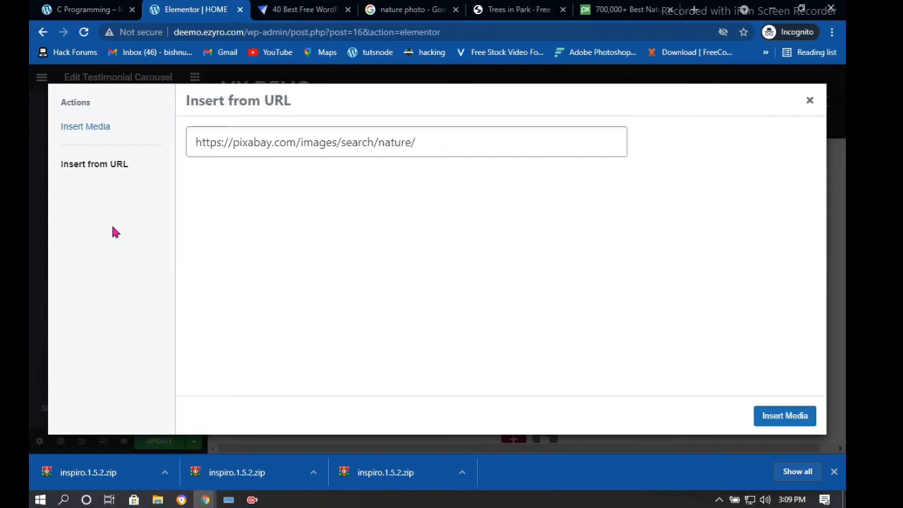
pyautogui.click(101, 128)
pyautogui.click(85, 170)
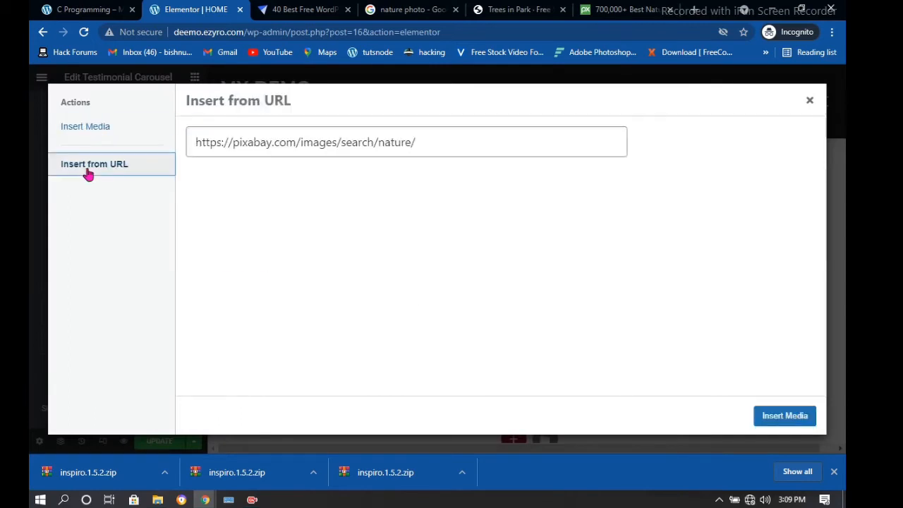
pyautogui.moveTo(418, 144); pyautogui.dragTo(169, 149)
pyautogui.write('https://www.pexels.com/photo/trees-in-park-257360/')
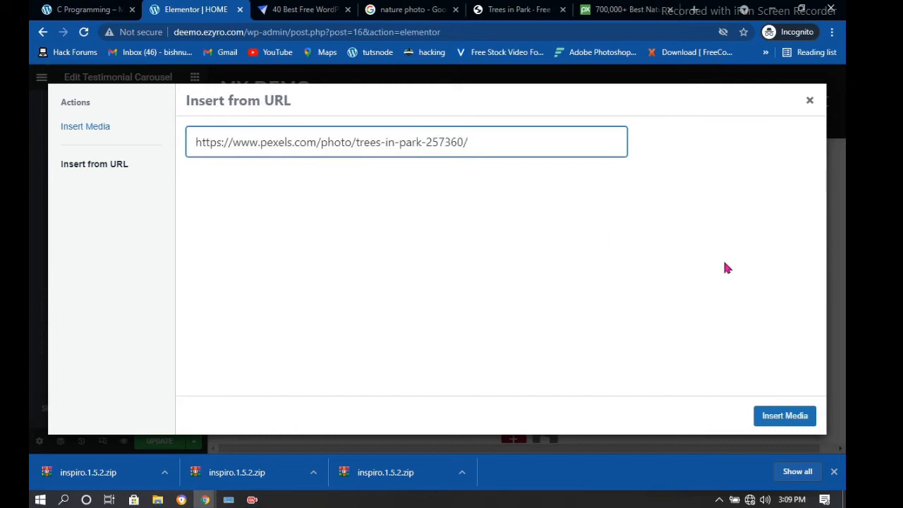
pyautogui.click(779, 412)
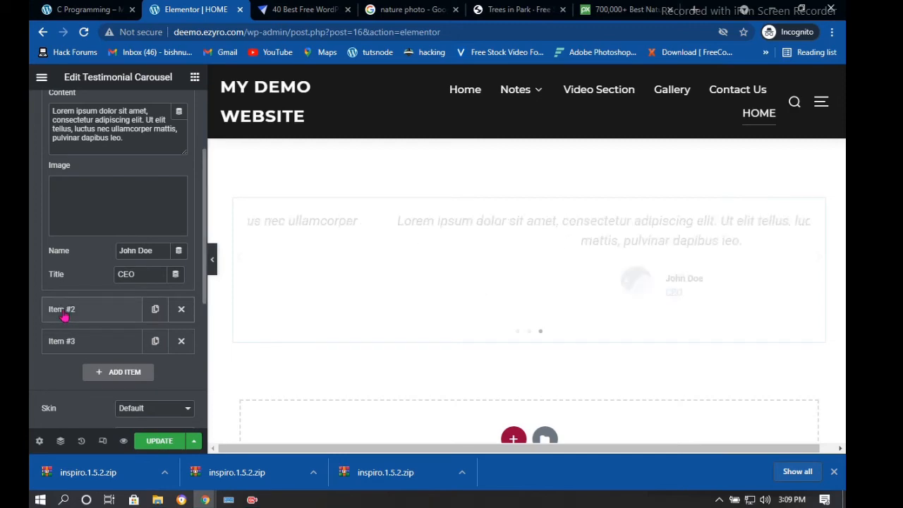
# Preview the Pixabay autumn road photo in Google Images and copy its image address
pyautogui.click(411, 8)
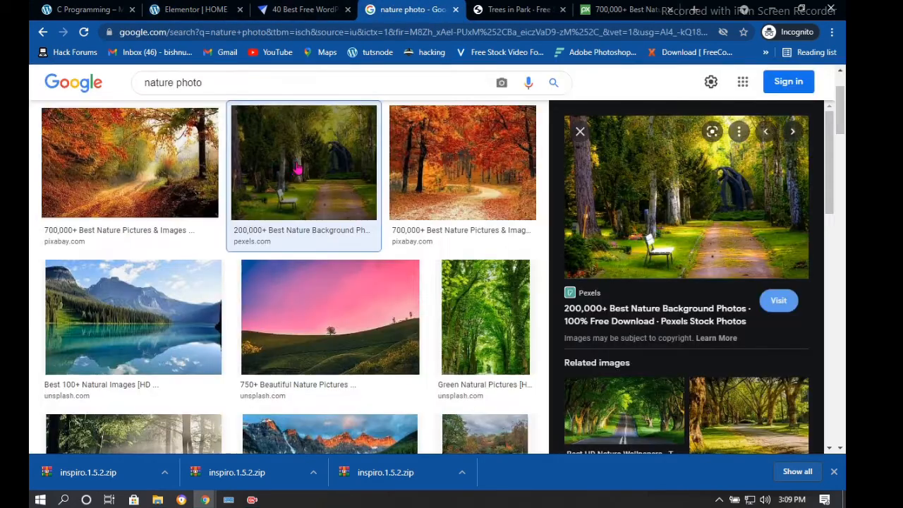
pyautogui.click(508, 234)
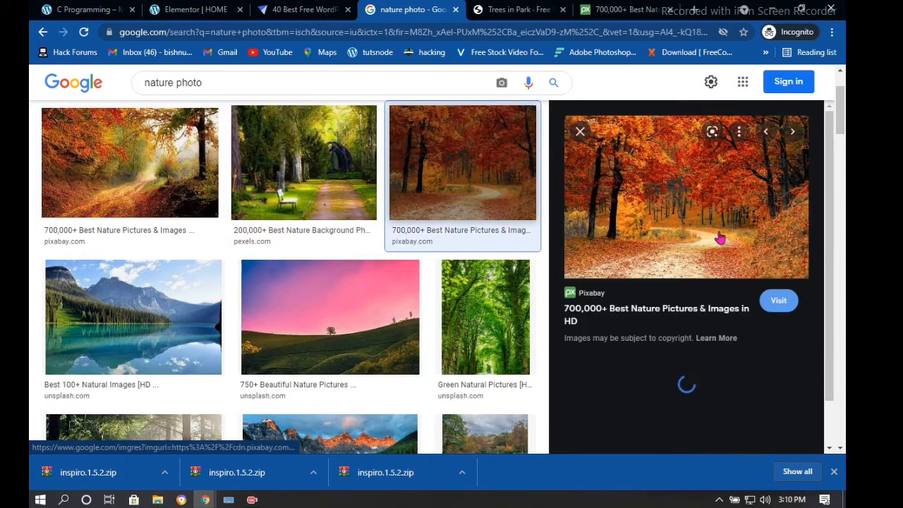
pyautogui.rightClick(720, 237)
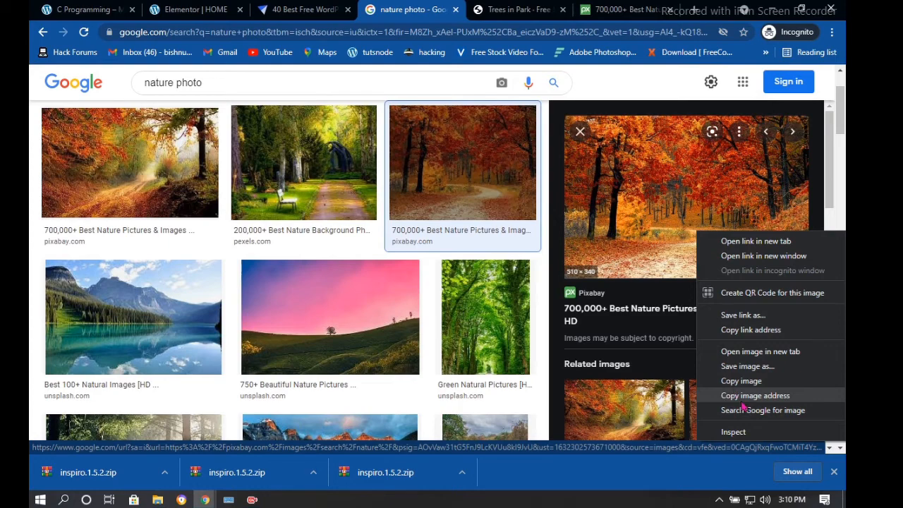
pyautogui.click(741, 401)
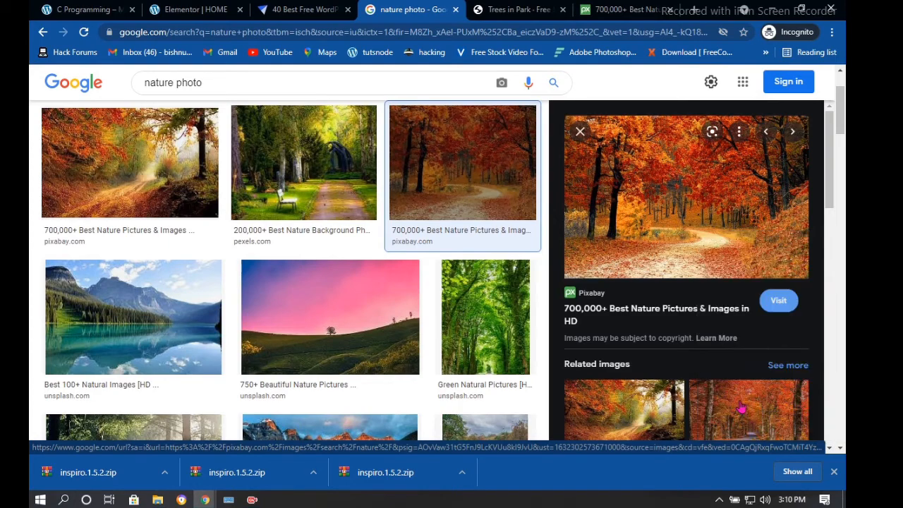
pyautogui.click(229, 9)
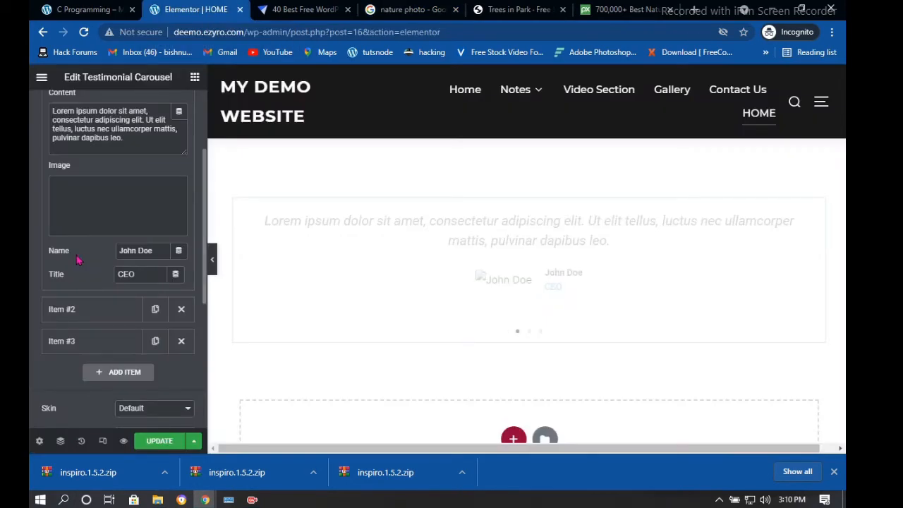
# Paste the autumn road image address over the old Pexels link and insert it as the first testimonial image
pyautogui.click(98, 221)
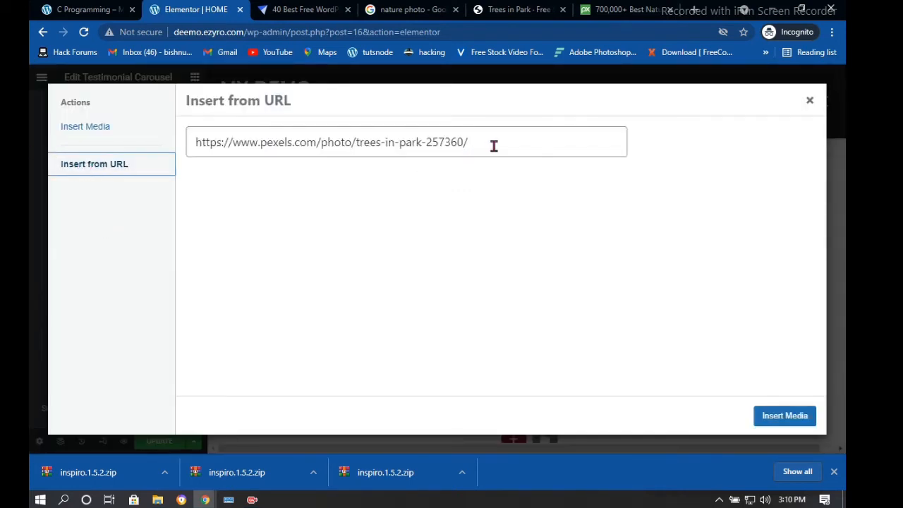
pyautogui.moveTo(493, 146); pyautogui.dragTo(175, 148)
pyautogui.write('https://cdn.pixabay.com/photo/2015/12/01/20/28/road-1072821__340.jpg')
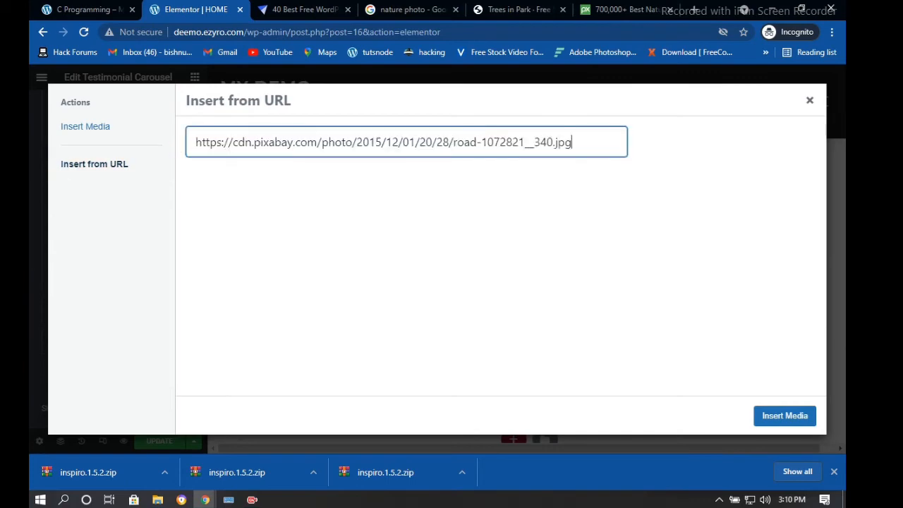
pyautogui.click(784, 417)
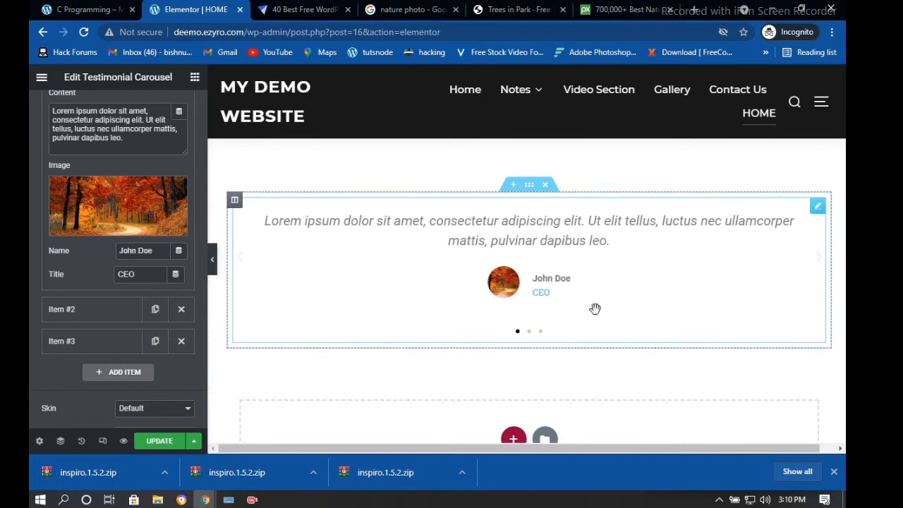
pyautogui.scroll(2, 76, 205)
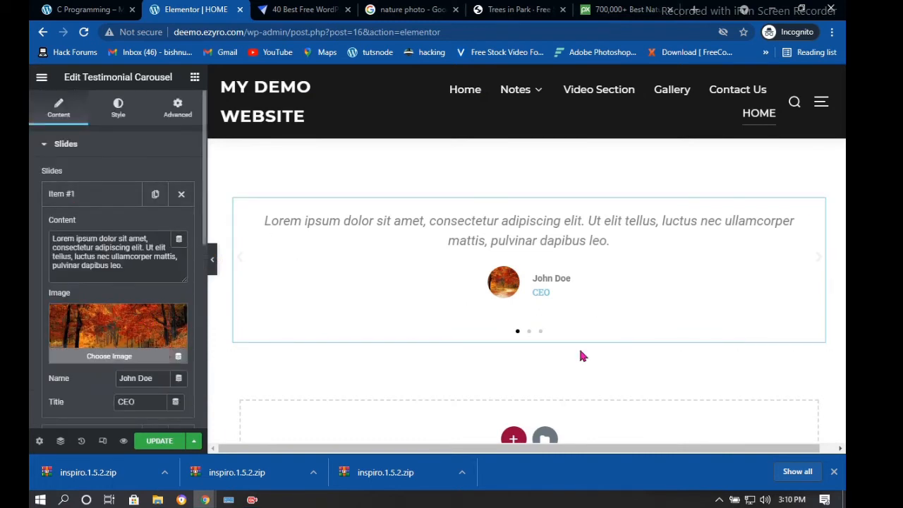
pyautogui.scroll(1, 564, 310)
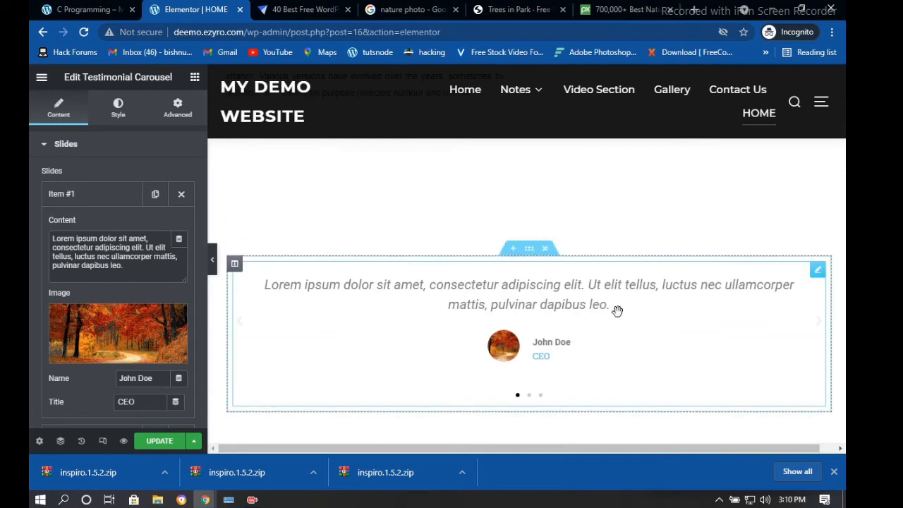
pyautogui.moveTo(617, 312); pyautogui.dragTo(607, 333)
pyautogui.scroll(2, 311, 294)
# Save the page with UPDATE, then hide and restore the editor panel to preview the carousel
pyautogui.click(175, 441)
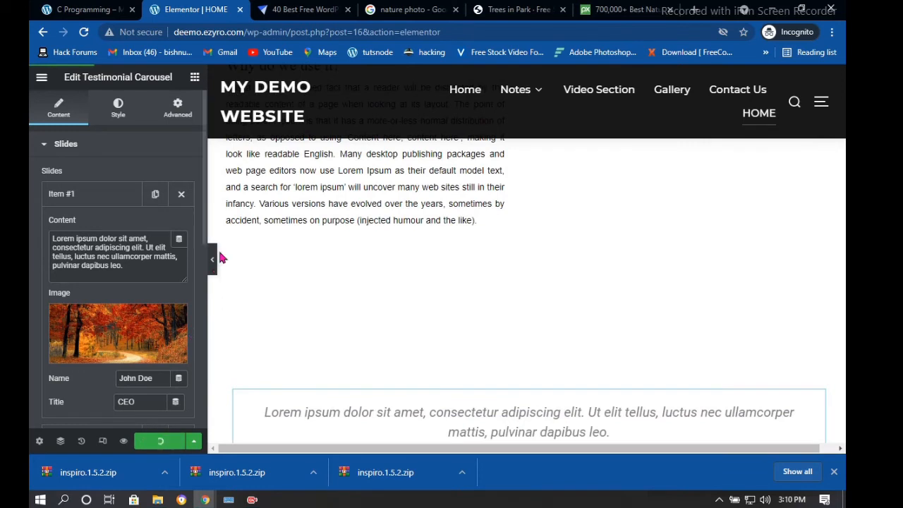
pyautogui.click(215, 264)
pyautogui.scroll(-3, 508, 251)
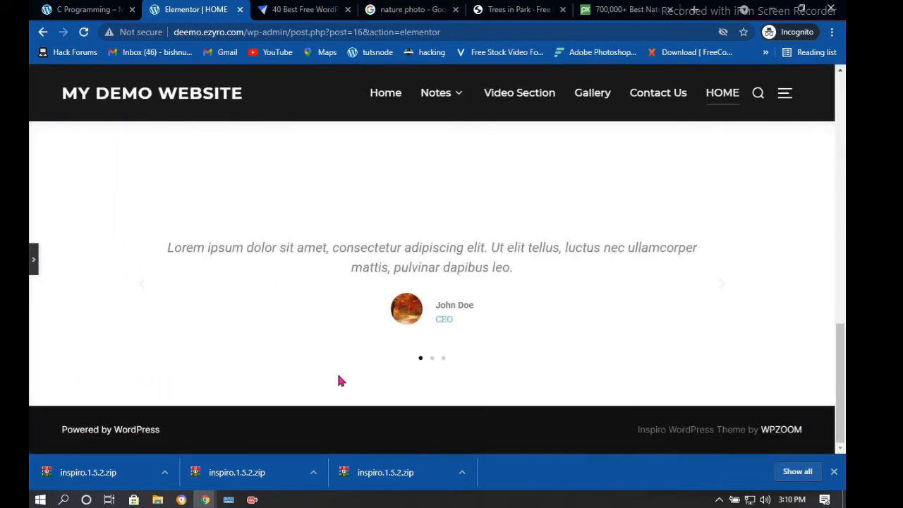
pyautogui.click(33, 259)
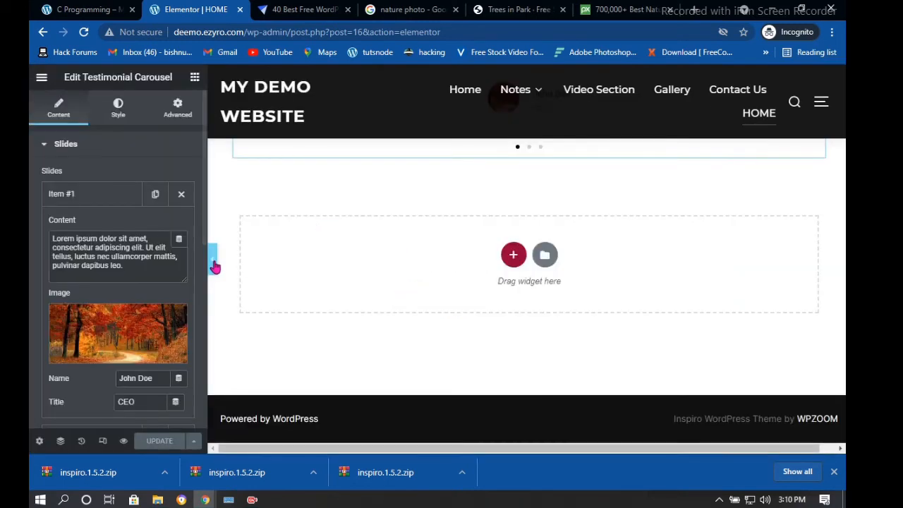
pyautogui.click(212, 261)
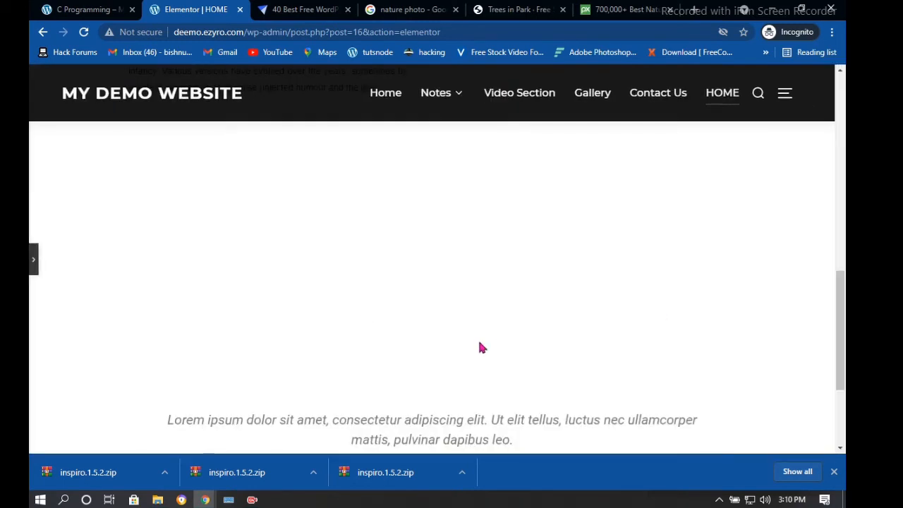
pyautogui.click(33, 261)
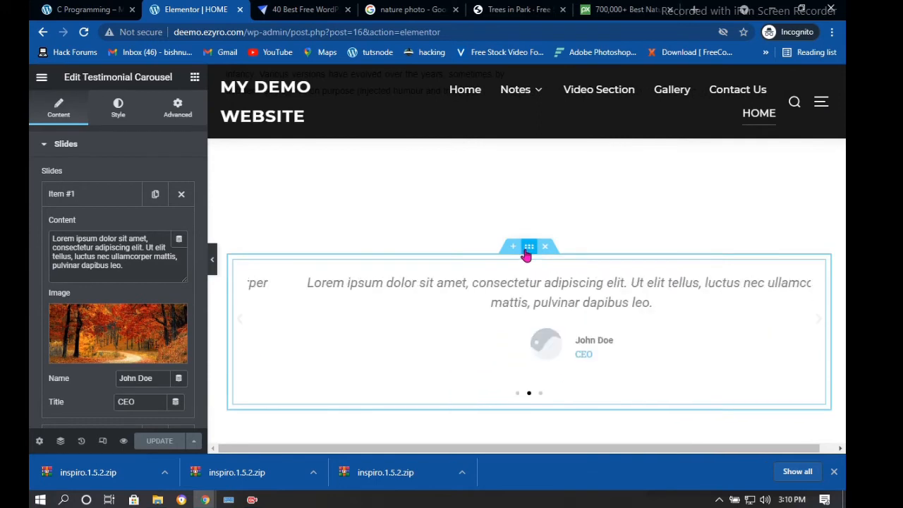
# Turn on Stretch Section and set Content Width to Full Width for the carousel section, then preview it
pyautogui.click(526, 254)
pyautogui.click(176, 347)
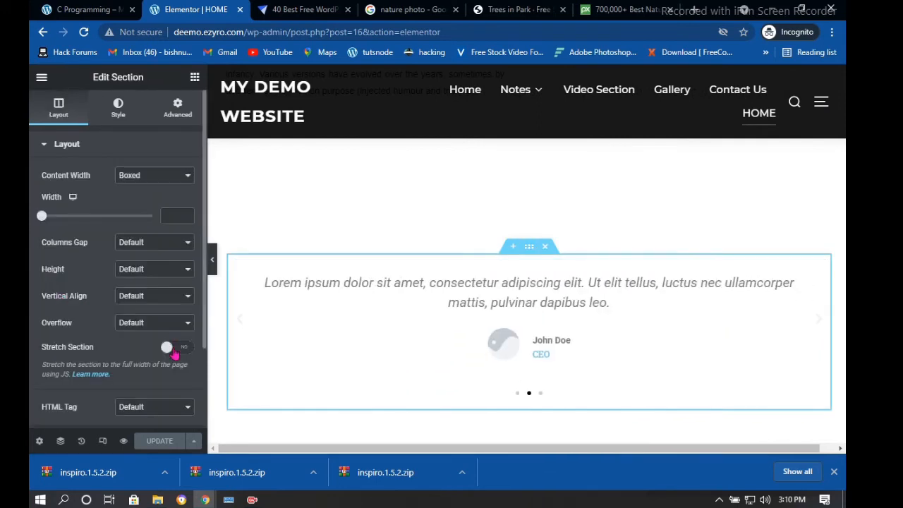
pyautogui.click(155, 175)
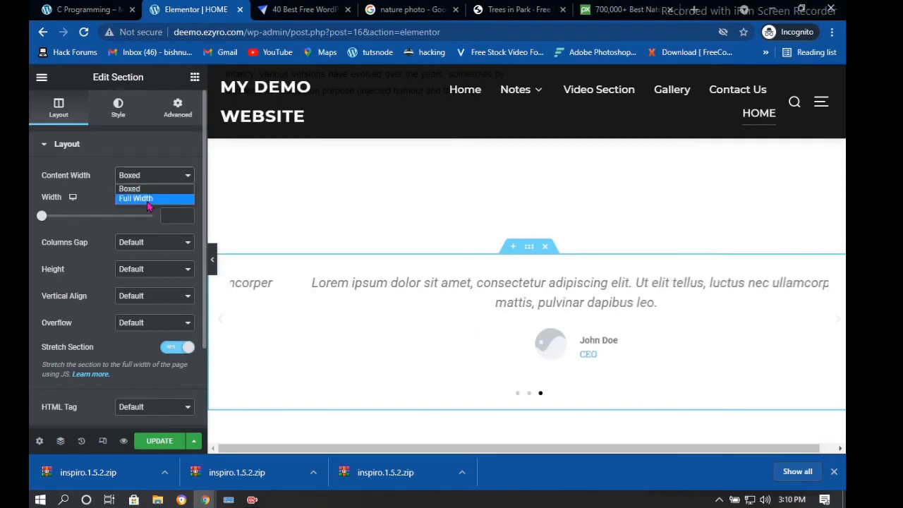
pyautogui.click(180, 198)
pyautogui.scroll(-2, 325, 274)
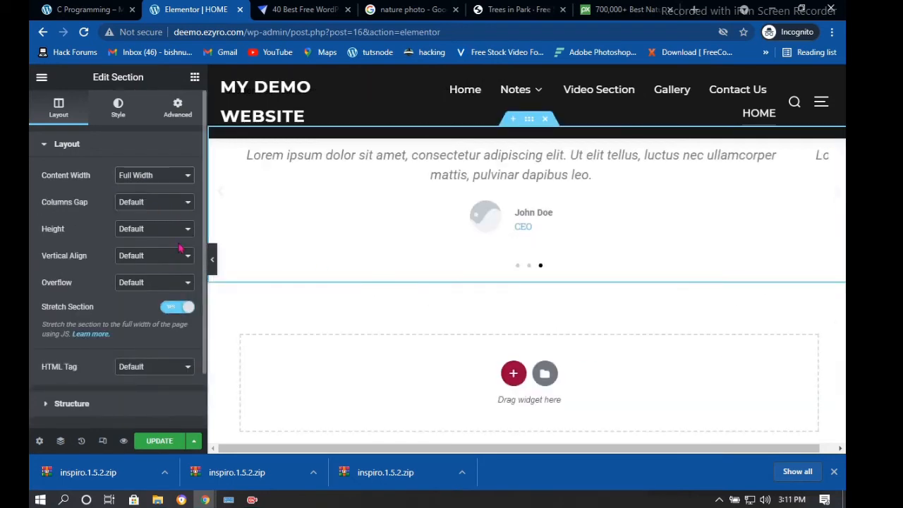
pyautogui.click(213, 263)
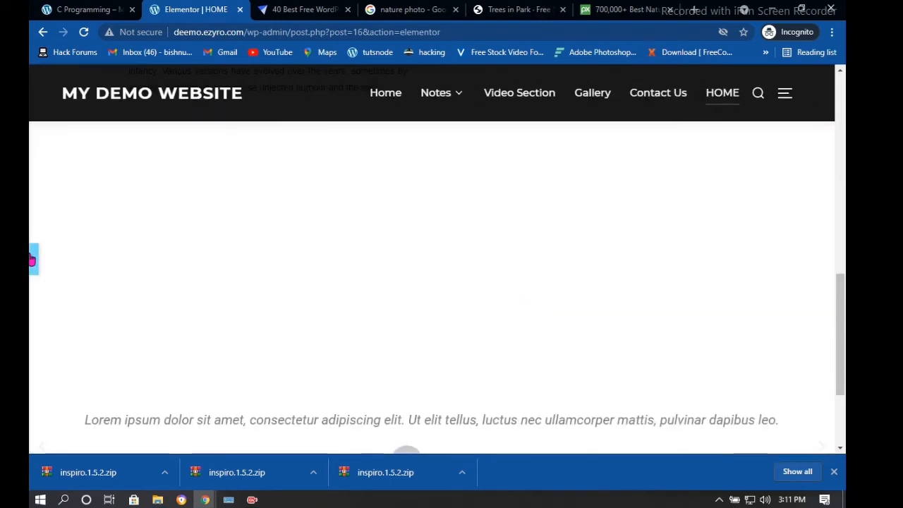
pyautogui.scroll(-2, 150, 212)
pyautogui.click(40, 259)
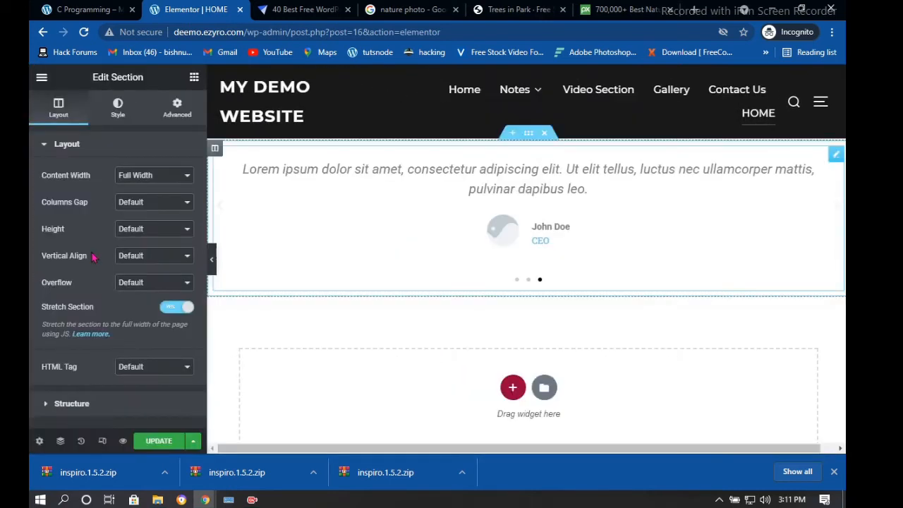
pyautogui.scroll(-1, 85, 282)
pyautogui.scroll(1, 74, 145)
pyautogui.click(212, 266)
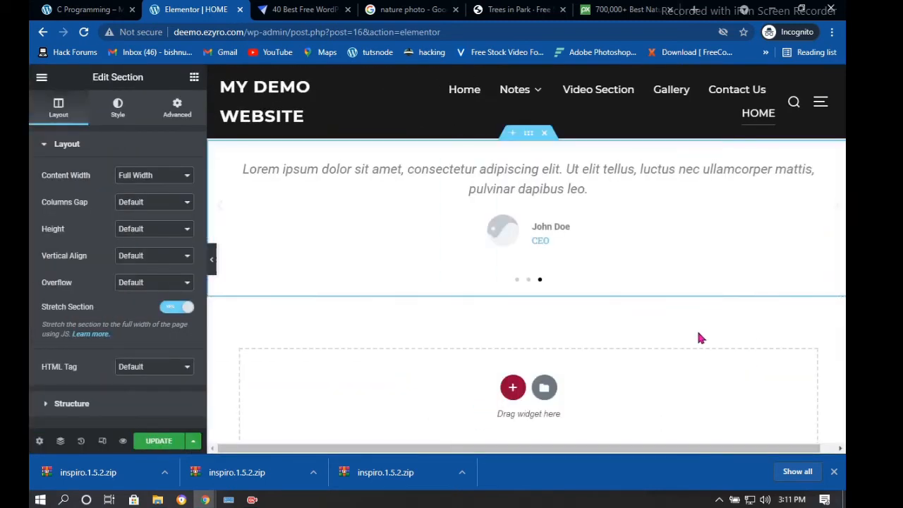
pyautogui.scroll(-2, 698, 334)
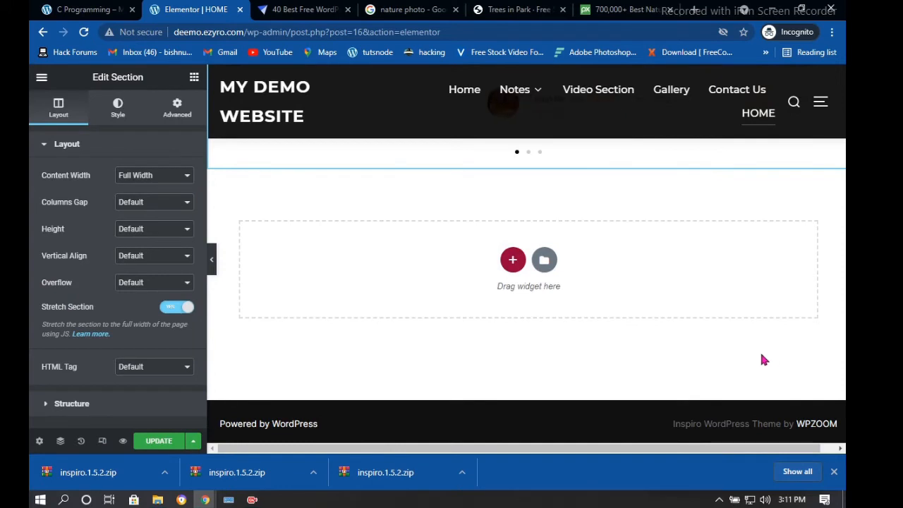
# Drag a Nav Menu widget from the Elements panel into a new section below the testimonial carousel
pyautogui.moveTo(750, 354); pyautogui.dragTo(379, 264)
pyautogui.scroll(-2, 94, 247)
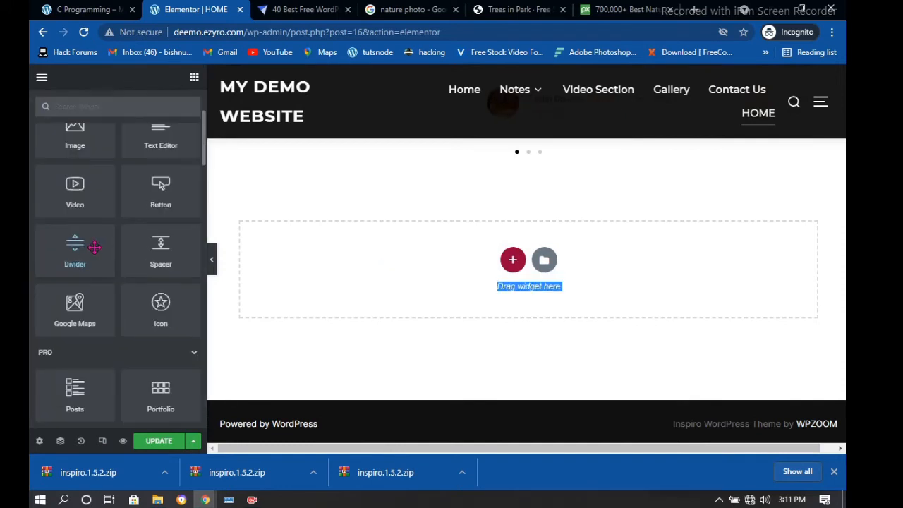
pyautogui.scroll(-4, 94, 247)
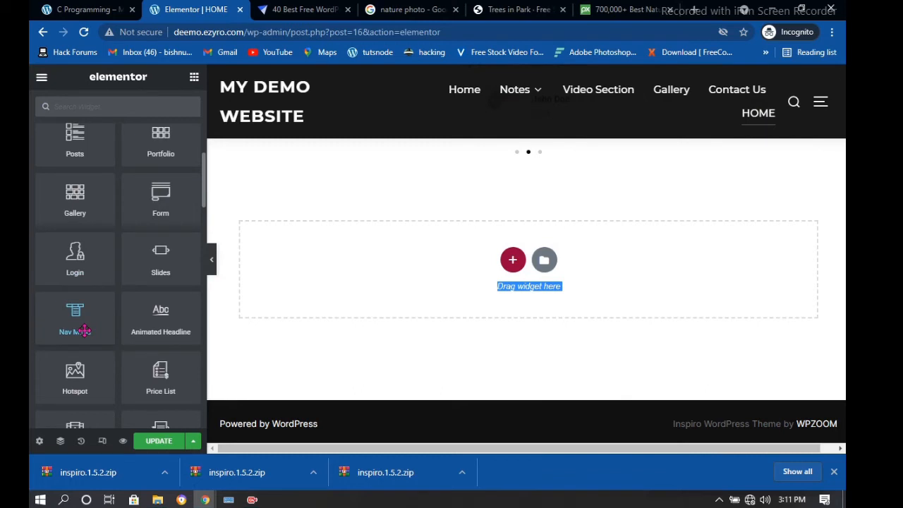
pyautogui.moveTo(83, 329); pyautogui.dragTo(508, 274)
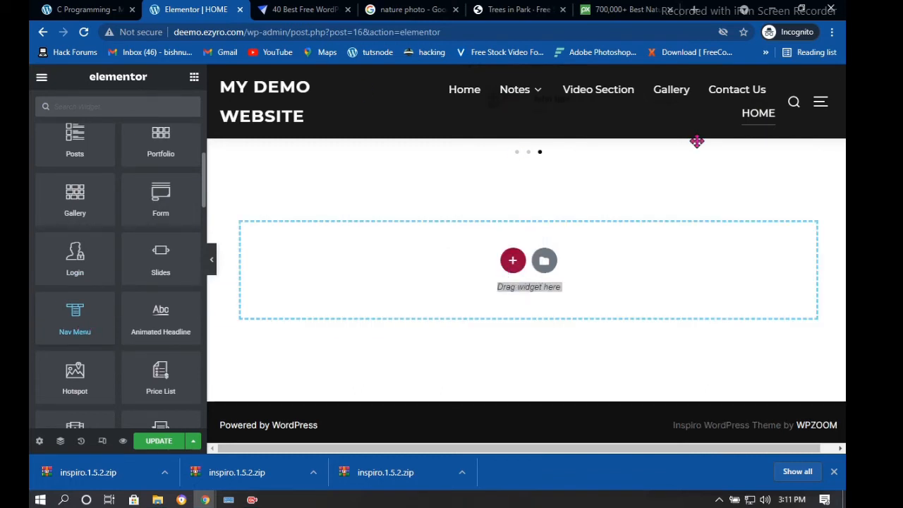
pyautogui.moveTo(514, 308); pyautogui.dragTo(532, 271)
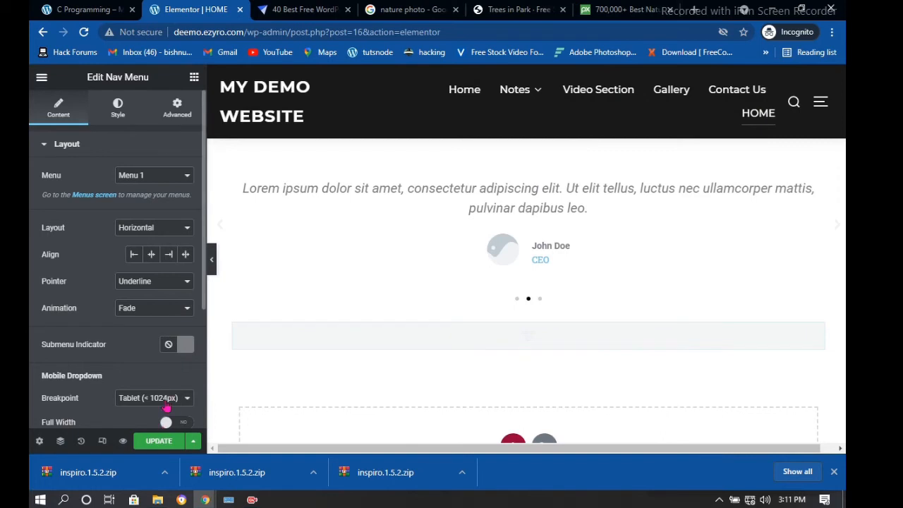
pyautogui.click(184, 184)
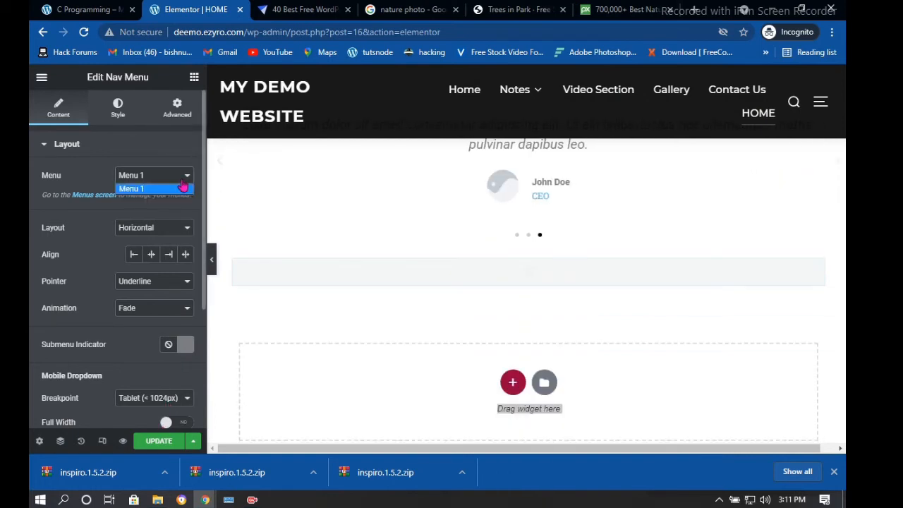
pyautogui.click(185, 189)
pyautogui.click(151, 445)
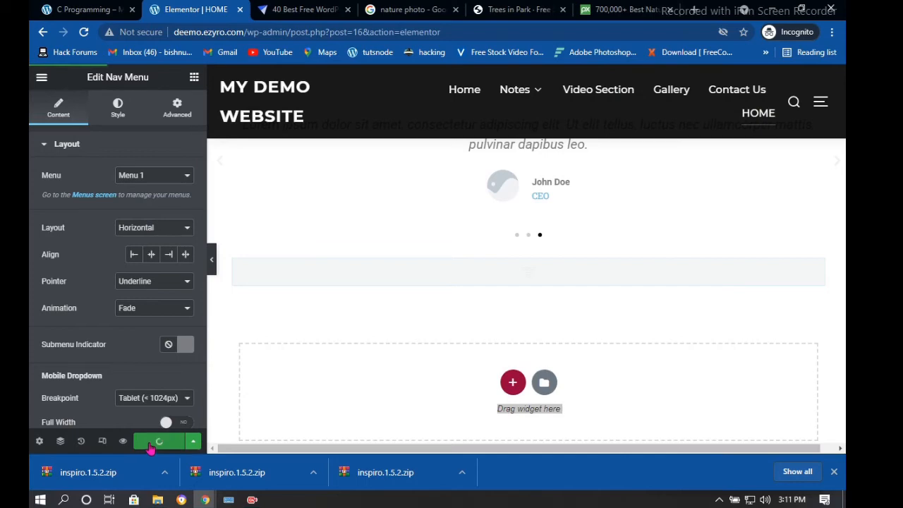
pyautogui.scroll(10, 583, 295)
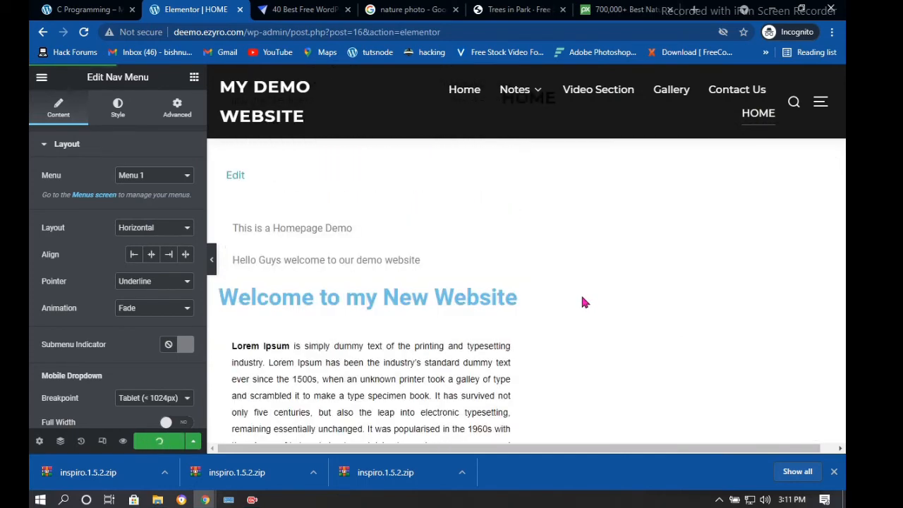
pyautogui.scroll(-5, 586, 296)
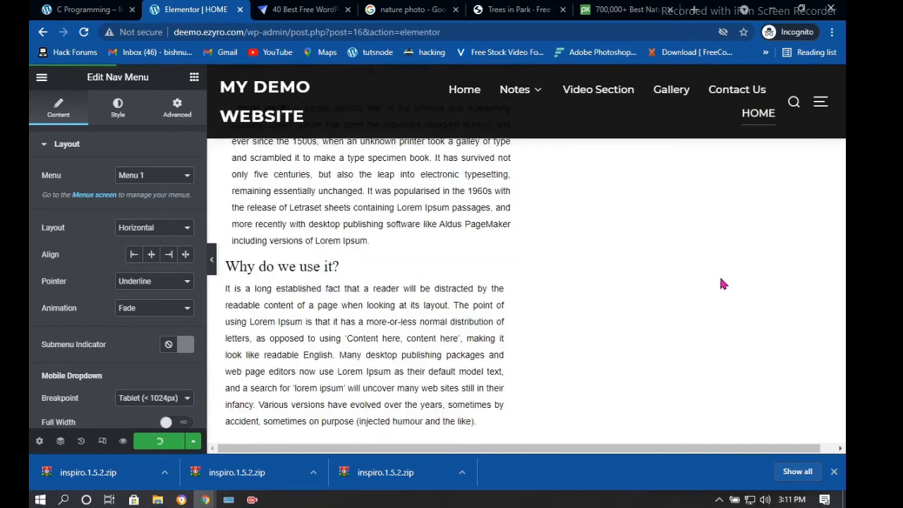
pyautogui.scroll(-8, 510, 288)
pyautogui.scroll(-2, 508, 279)
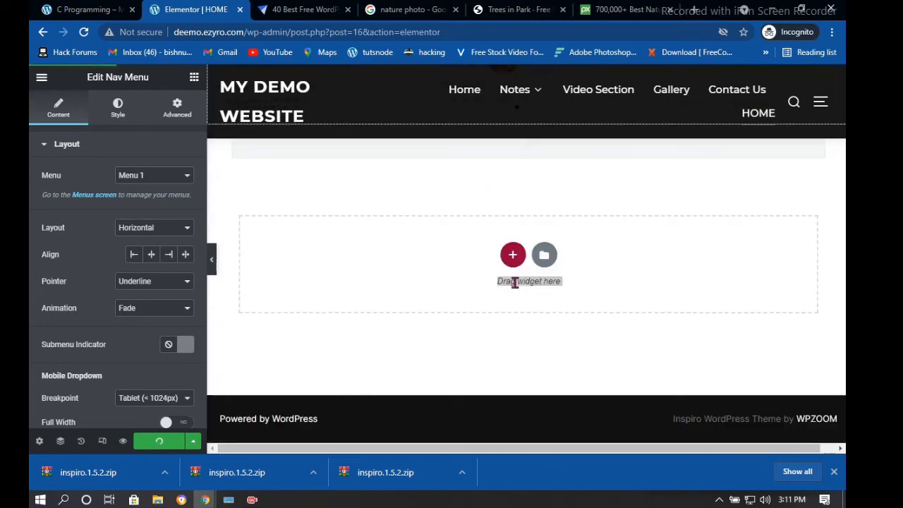
pyautogui.scroll(3, 233, 252)
pyautogui.scroll(1, 495, 333)
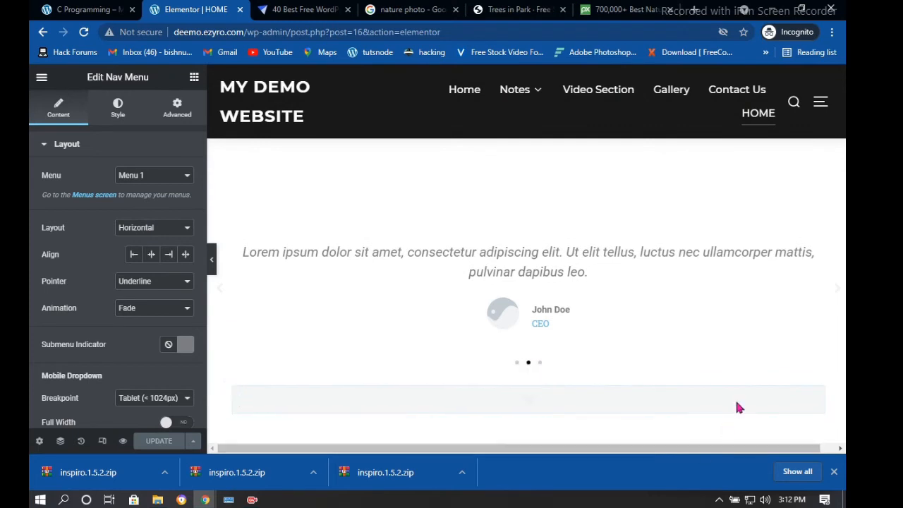
pyautogui.scroll(-2, 184, 240)
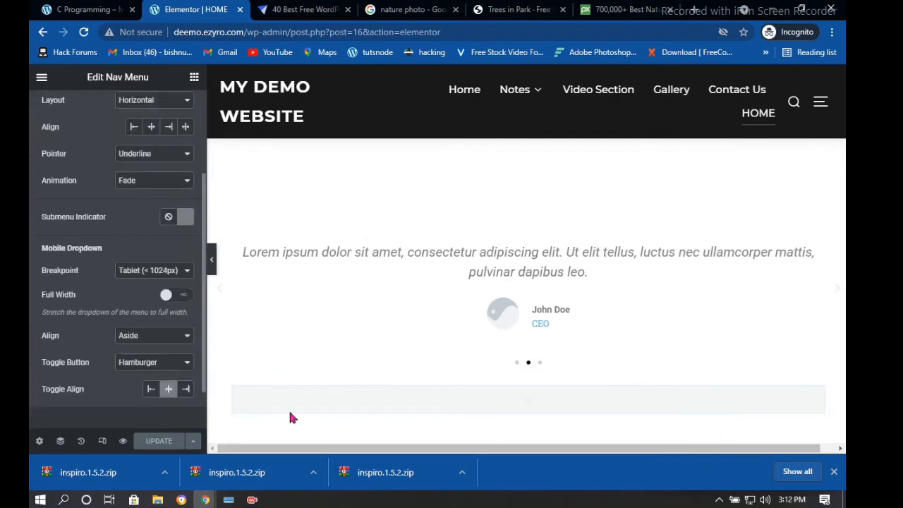
pyautogui.click(188, 336)
pyautogui.click(190, 349)
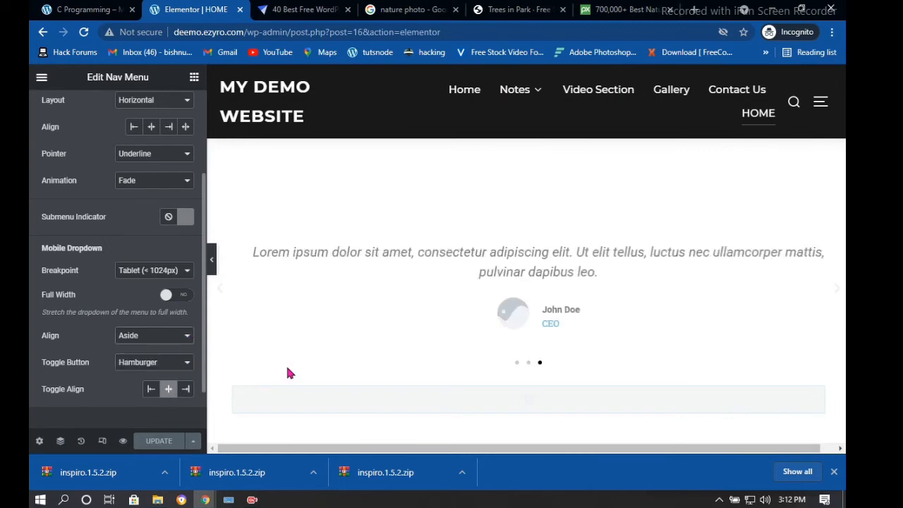
pyautogui.scroll(-1, 318, 374)
pyautogui.scroll(-2, 551, 387)
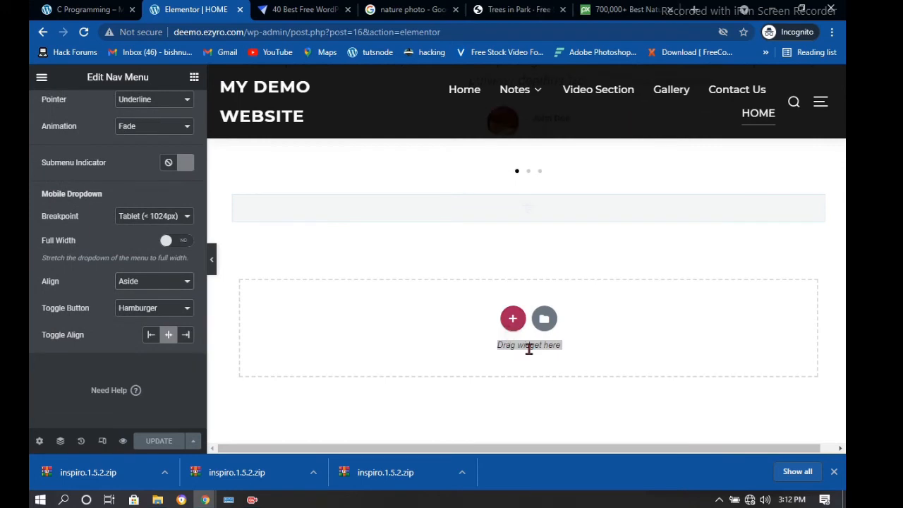
pyautogui.click(679, 406)
# Bring up the Elements panel and browse the list of available widgets
pyautogui.click(194, 77)
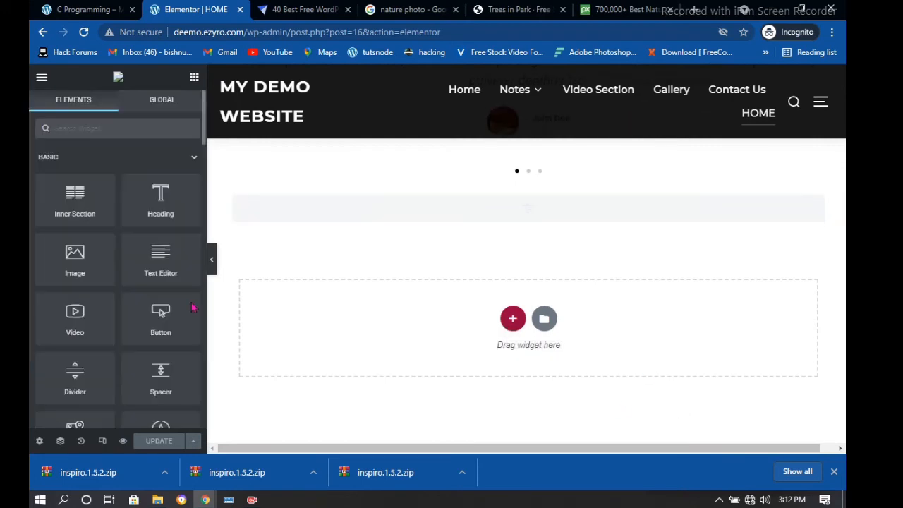
pyautogui.scroll(-10, 137, 282)
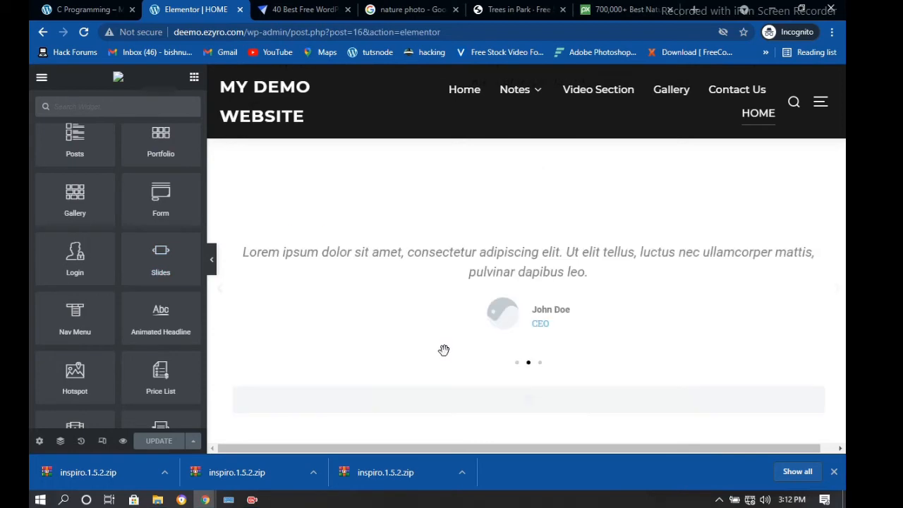
pyautogui.scroll(10, 440, 346)
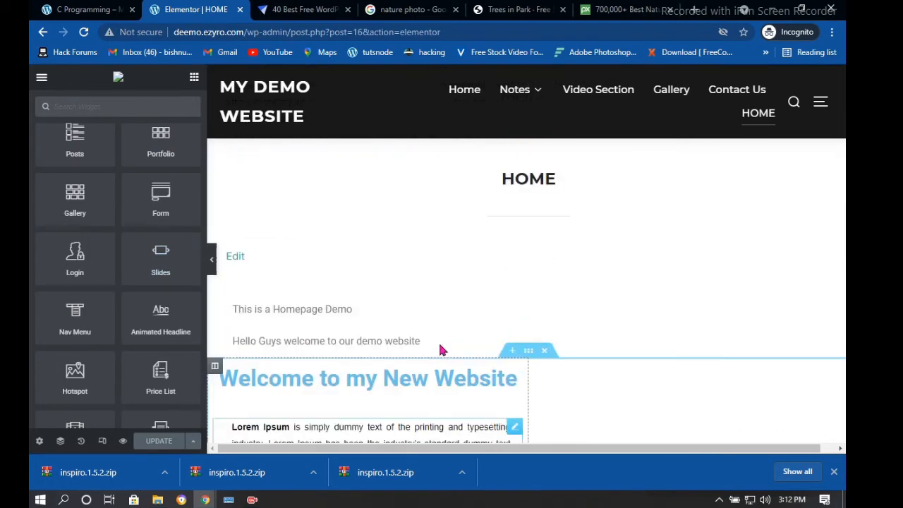
pyautogui.scroll(-2, 390, 402)
pyautogui.scroll(-8, 531, 316)
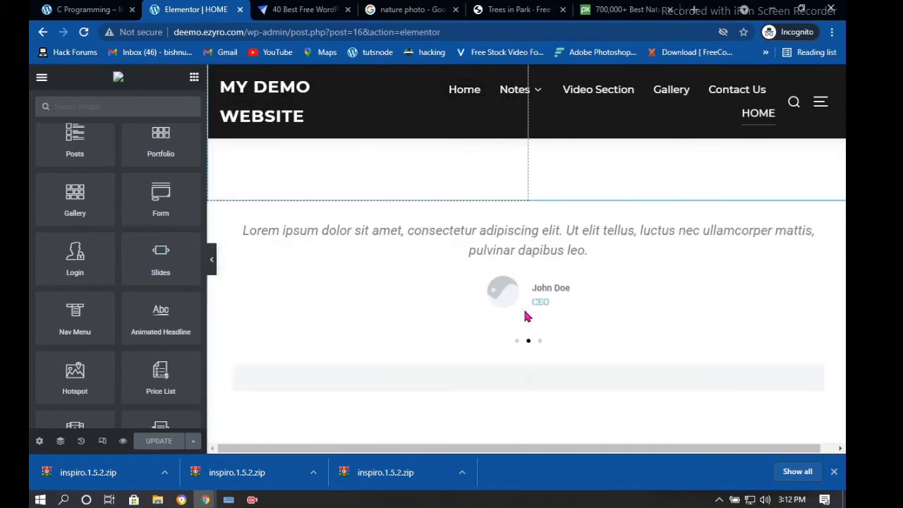
pyautogui.scroll(3, 527, 299)
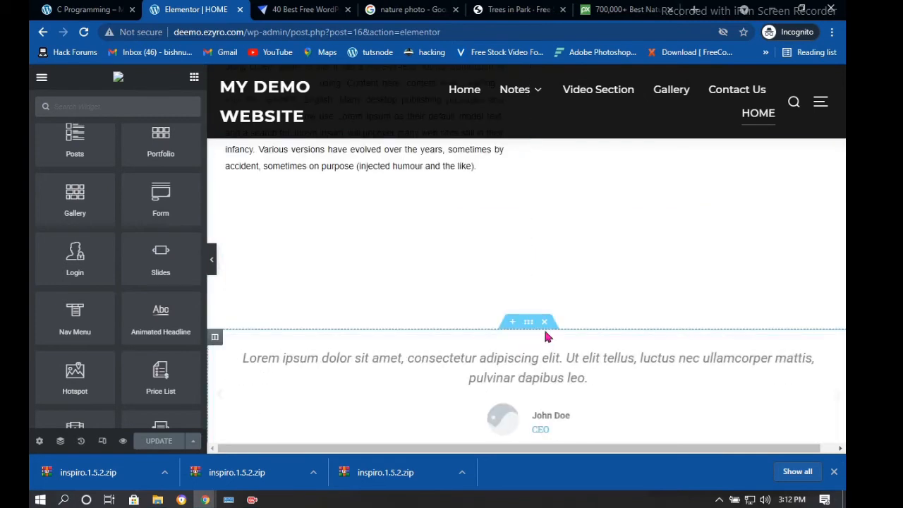
# Delete the testimonial section and drop the Slides widget into the empty section
pyautogui.click(544, 322)
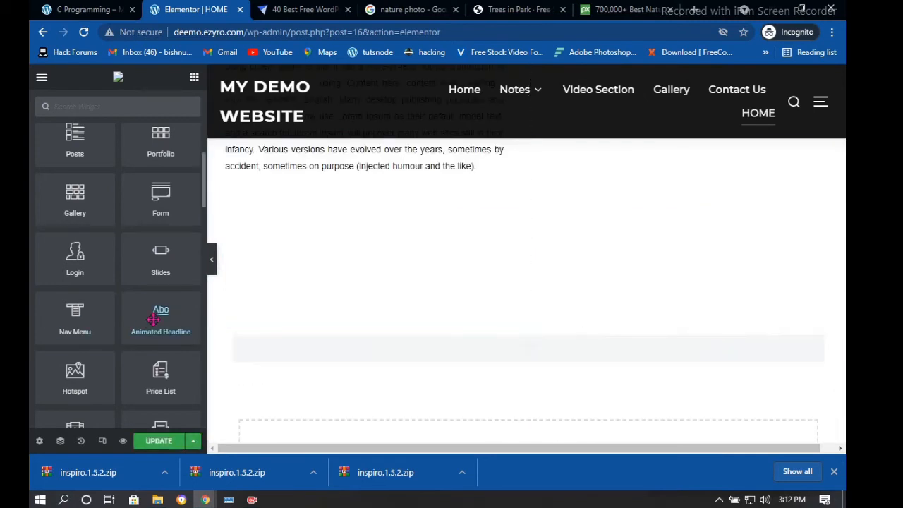
pyautogui.moveTo(160, 261); pyautogui.dragTo(515, 364)
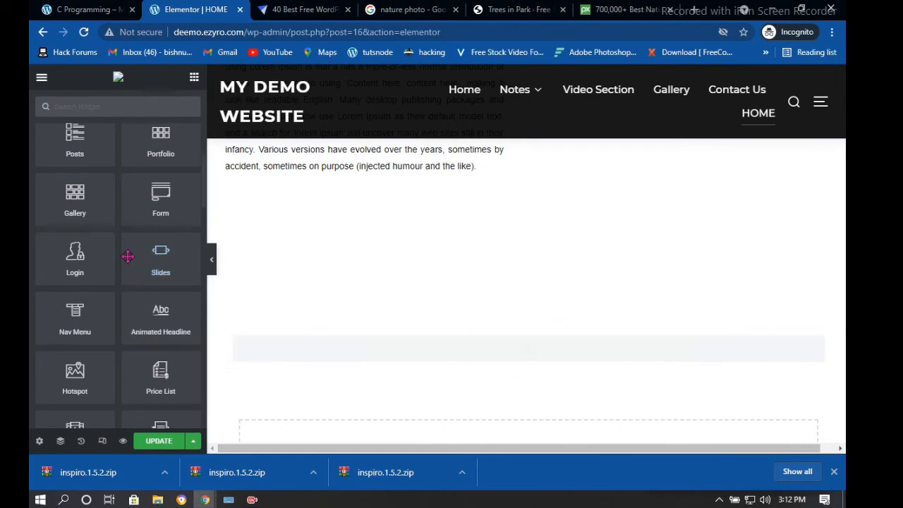
pyautogui.moveTo(160, 256); pyautogui.dragTo(543, 358)
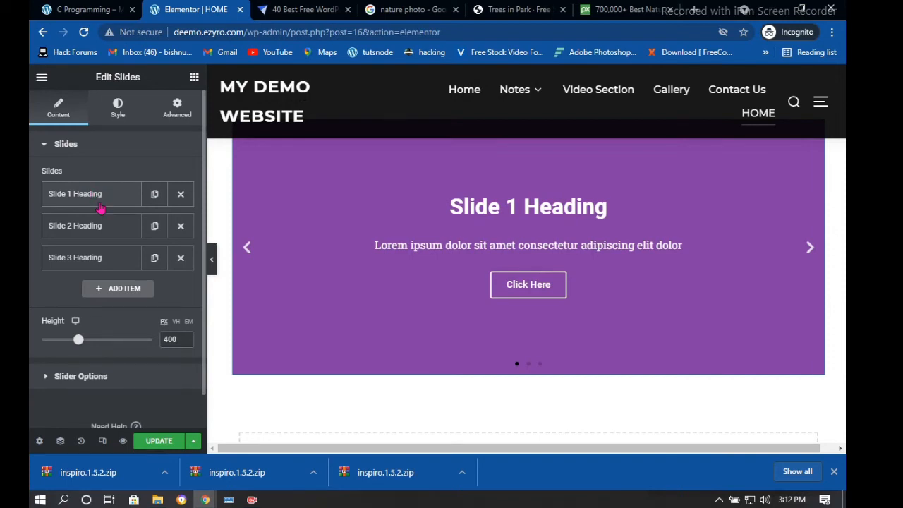
# Set Slide 1's background to the Pexels Trees in Park photo by pasting its image URL
pyautogui.click(98, 205)
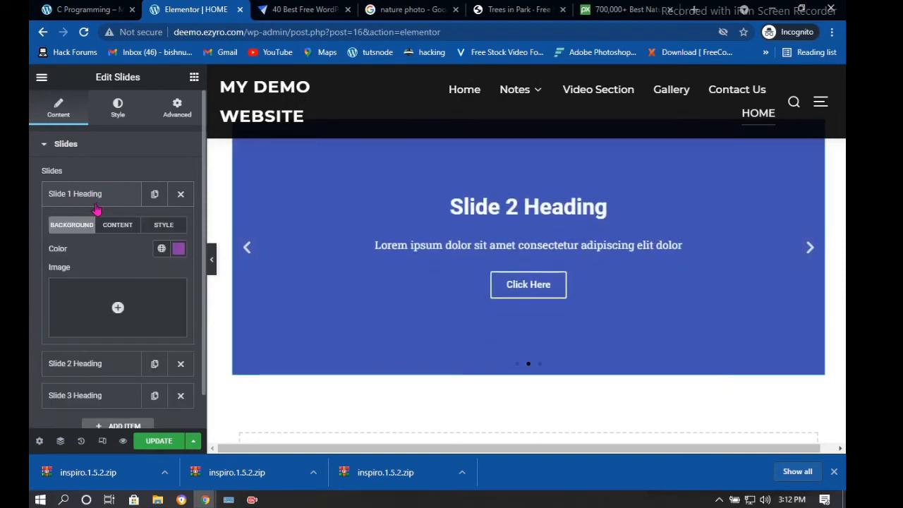
pyautogui.click(115, 309)
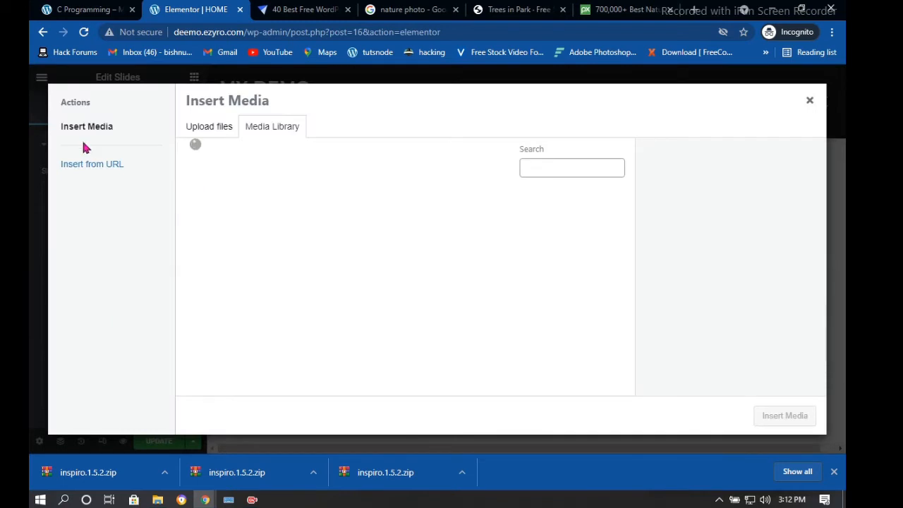
pyautogui.click(87, 167)
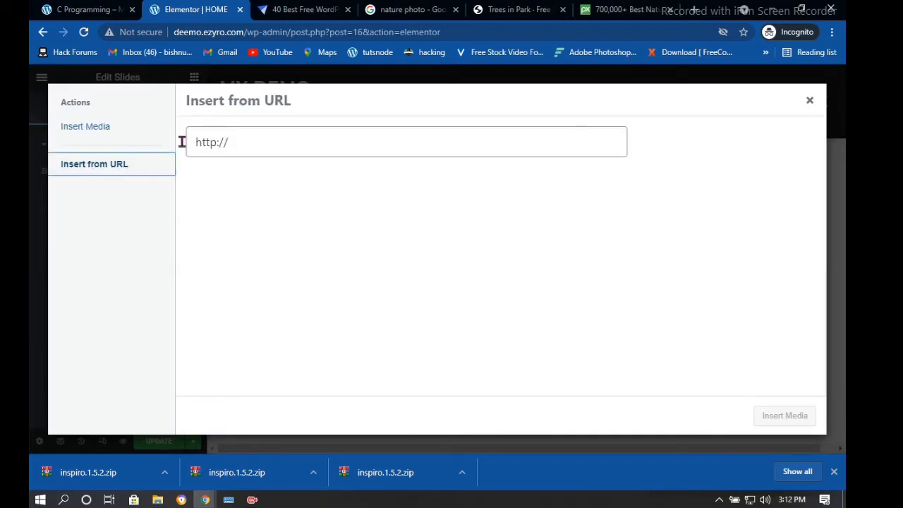
pyautogui.moveTo(236, 142); pyautogui.dragTo(182, 143)
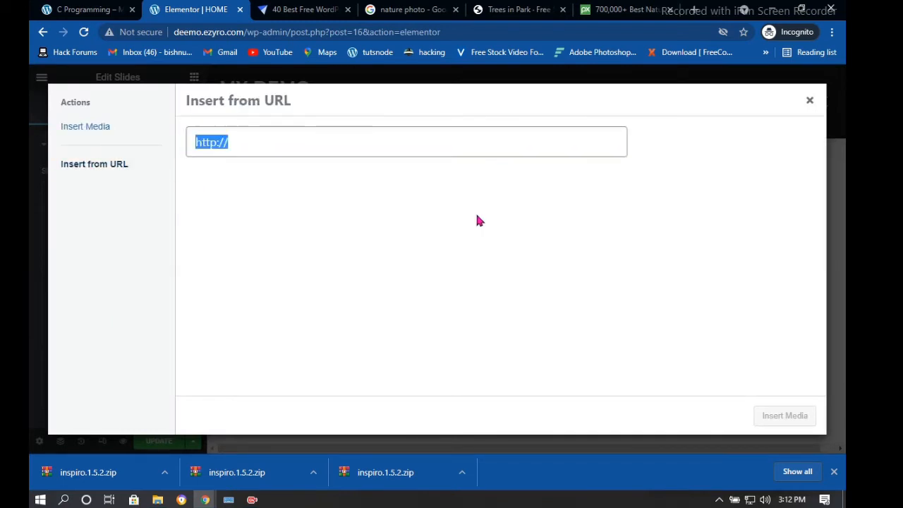
pyautogui.click(536, 9)
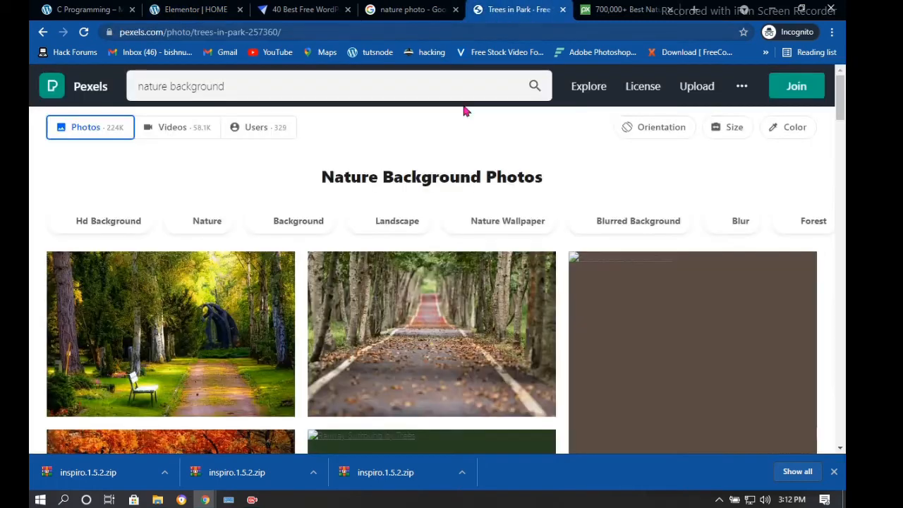
pyautogui.rightClick(133, 286)
pyautogui.click(189, 445)
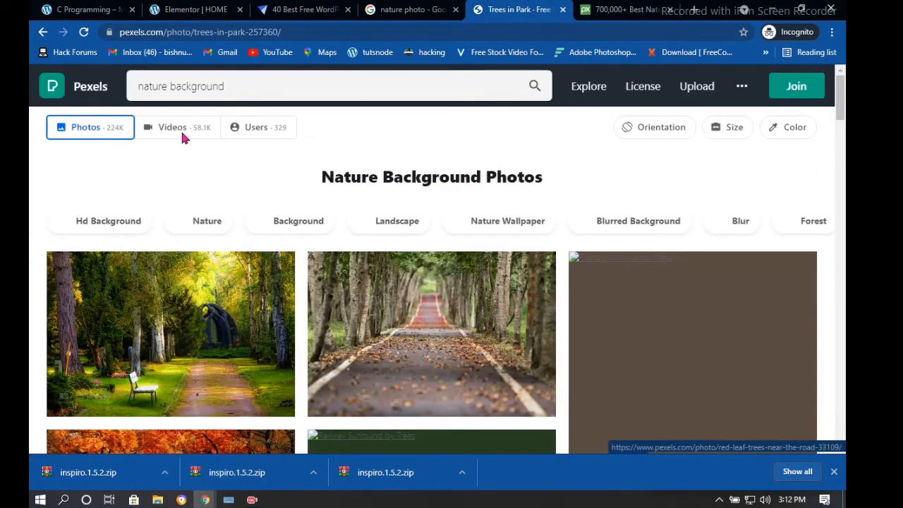
pyautogui.click(188, 9)
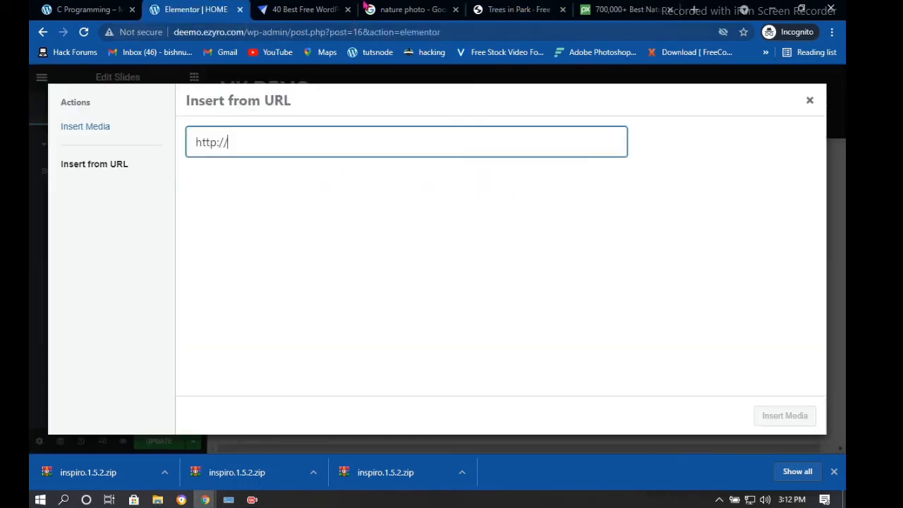
pyautogui.moveTo(229, 142); pyautogui.dragTo(190, 139)
pyautogui.hotkey('ctrl', 'v')
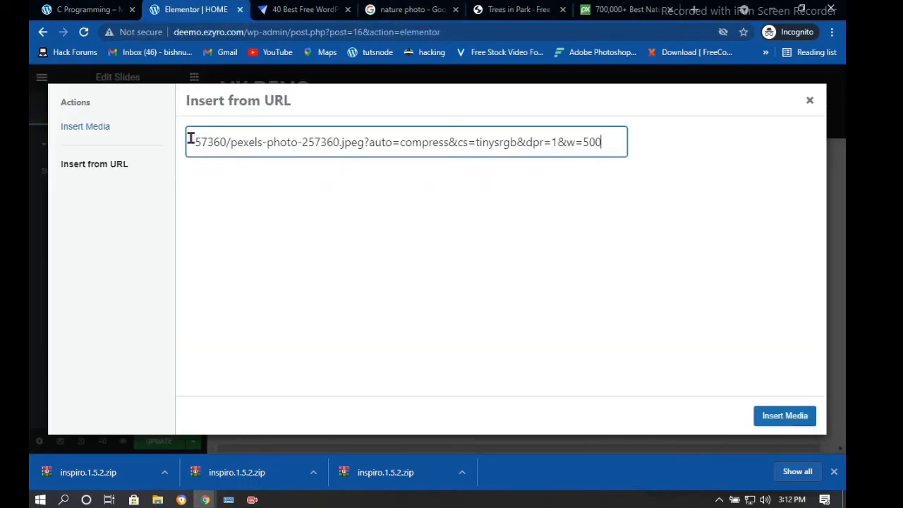
pyautogui.click(787, 416)
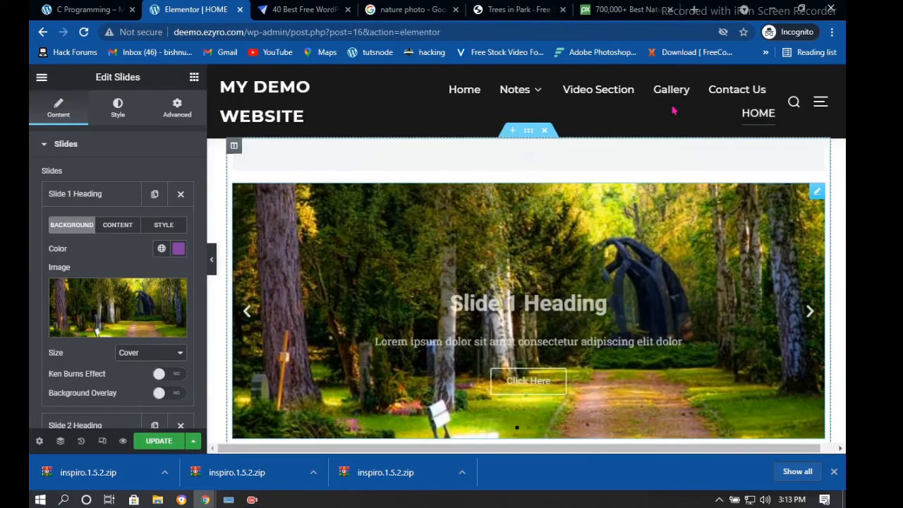
# Set Slide 2's background to the Pexels tree-lined road photo from its image URL
pyautogui.click(519, 9)
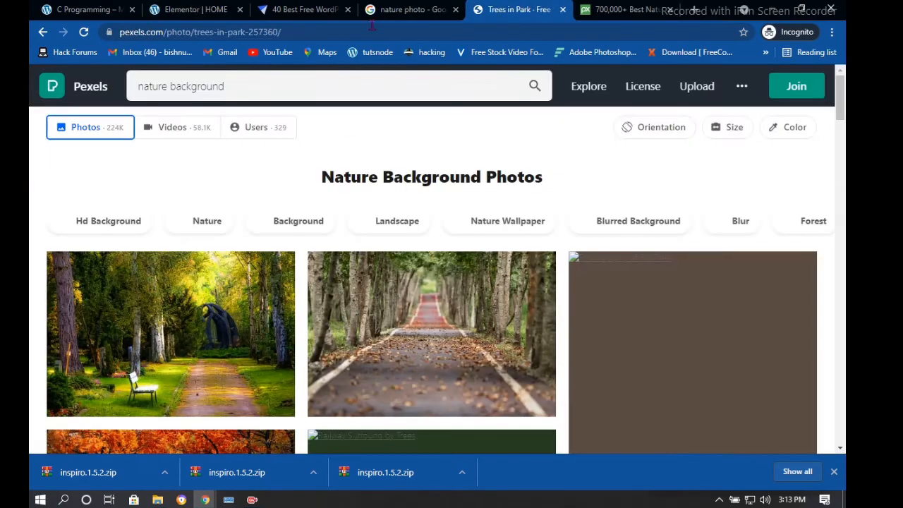
pyautogui.rightClick(406, 329)
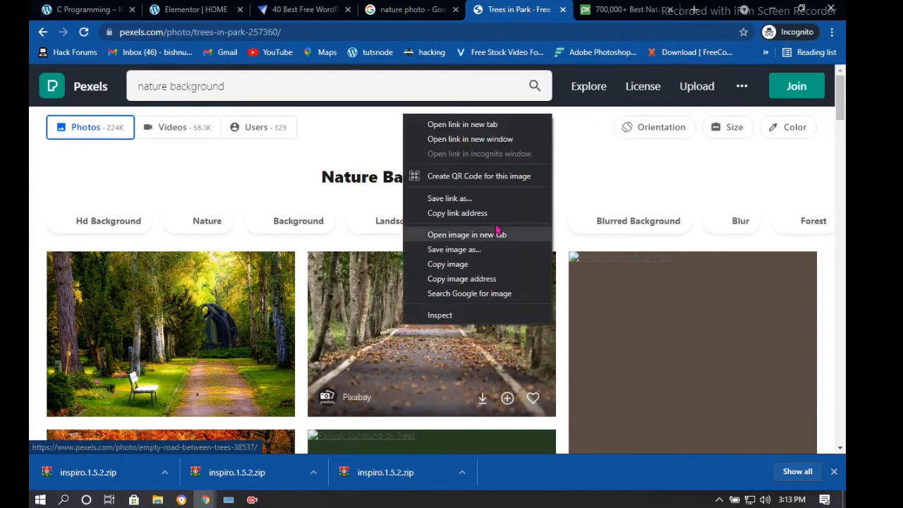
pyautogui.click(462, 279)
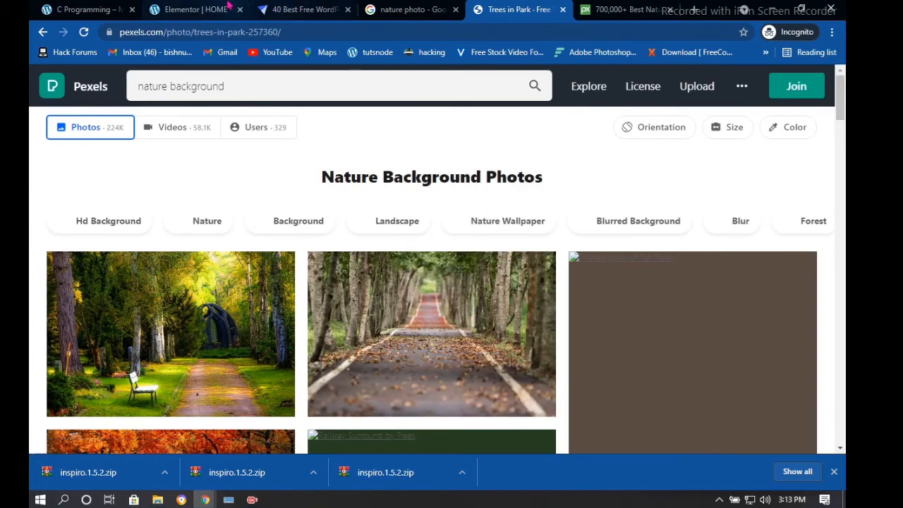
pyautogui.click(195, 10)
pyautogui.scroll(-3, 99, 283)
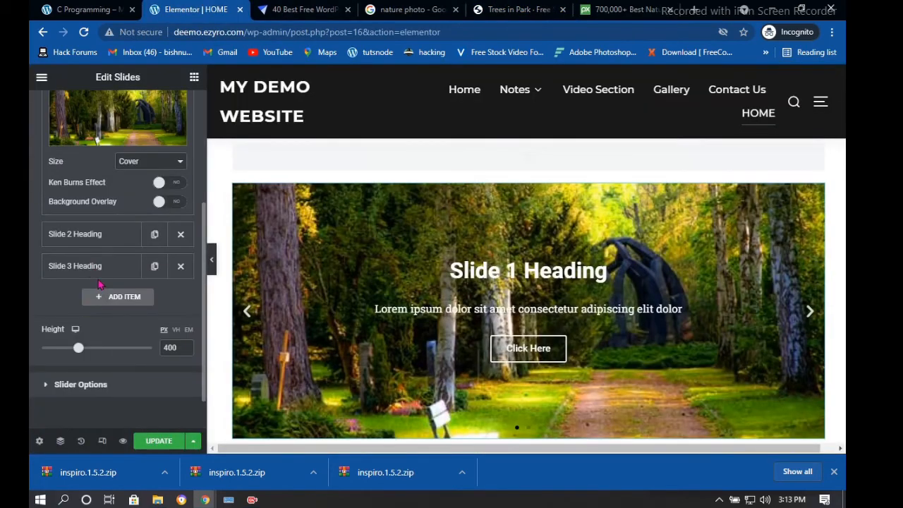
pyautogui.click(86, 240)
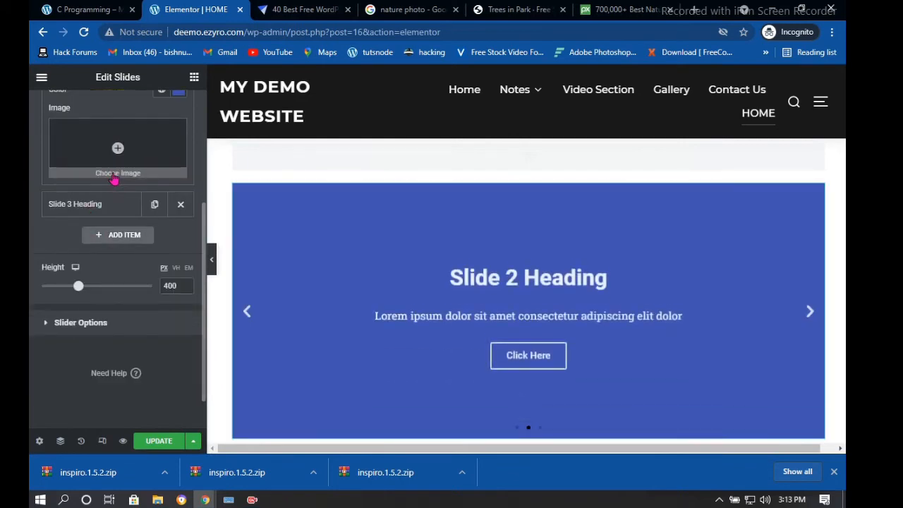
pyautogui.click(115, 179)
pyautogui.click(113, 170)
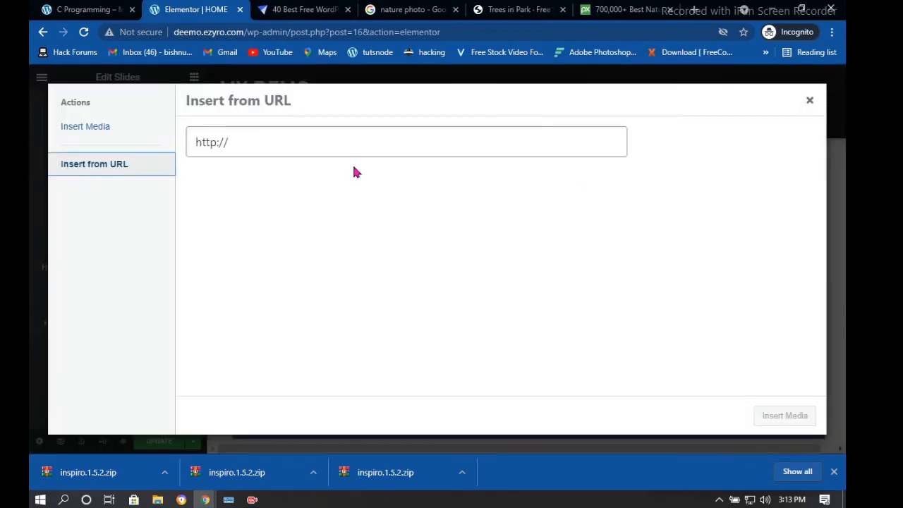
pyautogui.click(265, 147)
pyautogui.moveTo(265, 147); pyautogui.dragTo(191, 145)
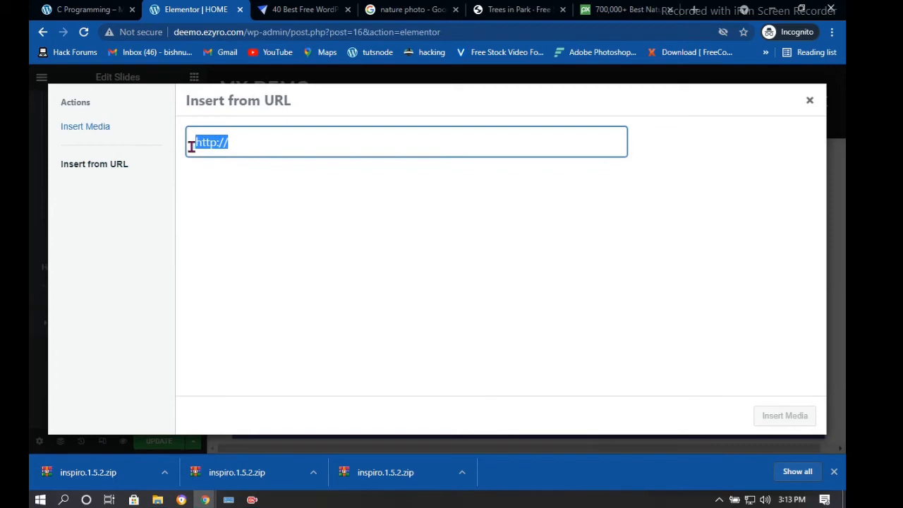
pyautogui.hotkey('ctrl', 'v')
pyautogui.click(796, 417)
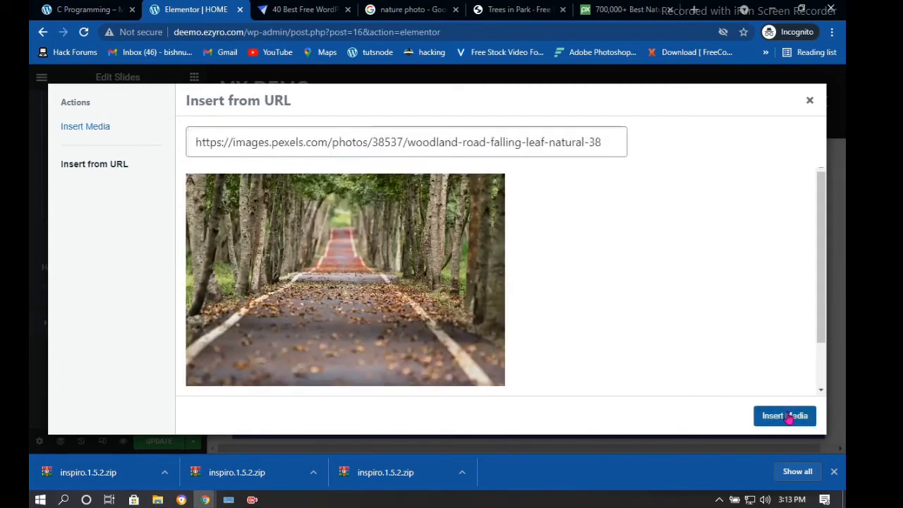
# Set Slide 3's background to the Google Images mountain lake photo from its URL
pyautogui.click(413, 9)
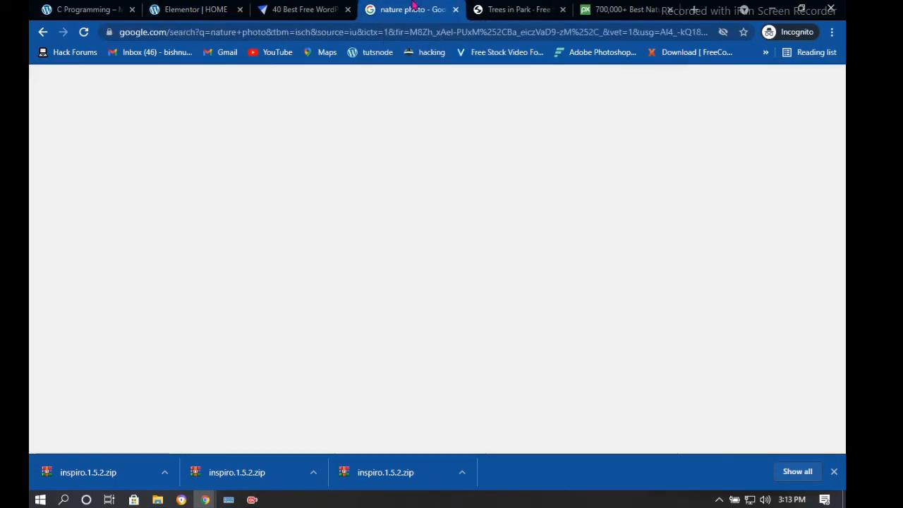
pyautogui.scroll(-3, 162, 162)
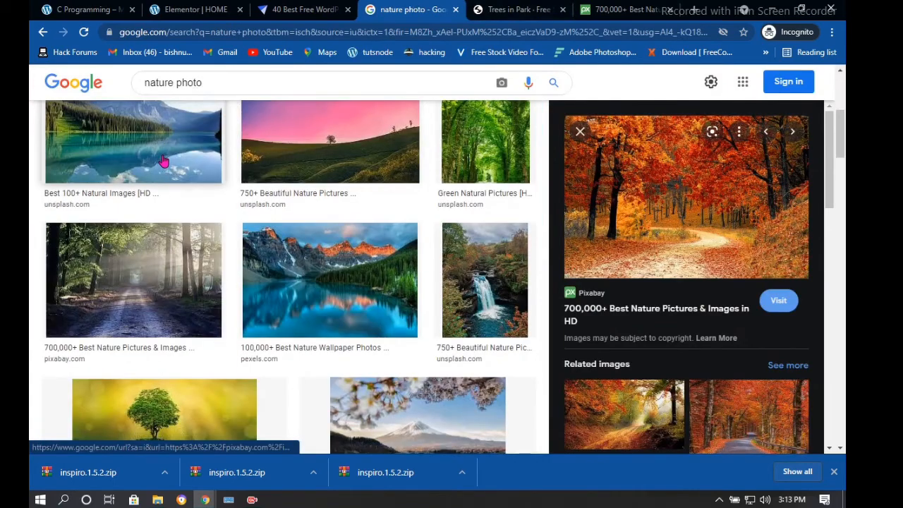
pyautogui.rightClick(162, 162)
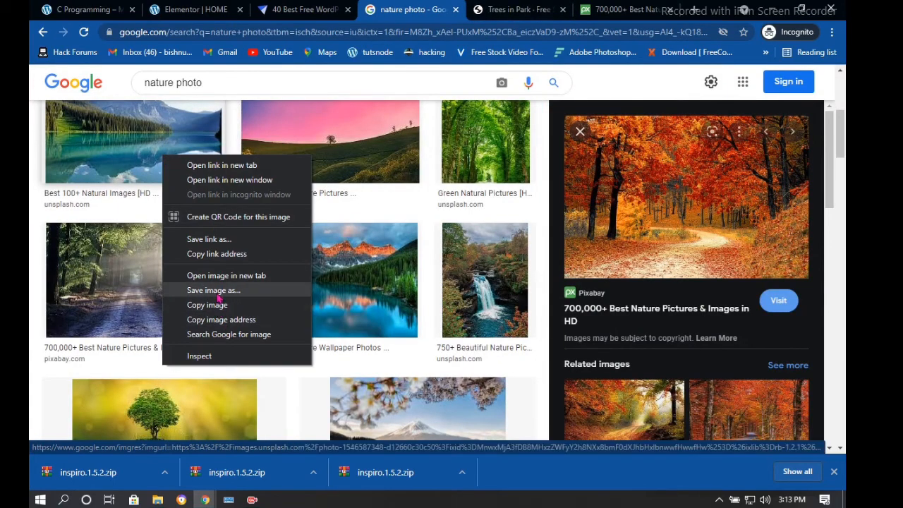
pyautogui.click(218, 320)
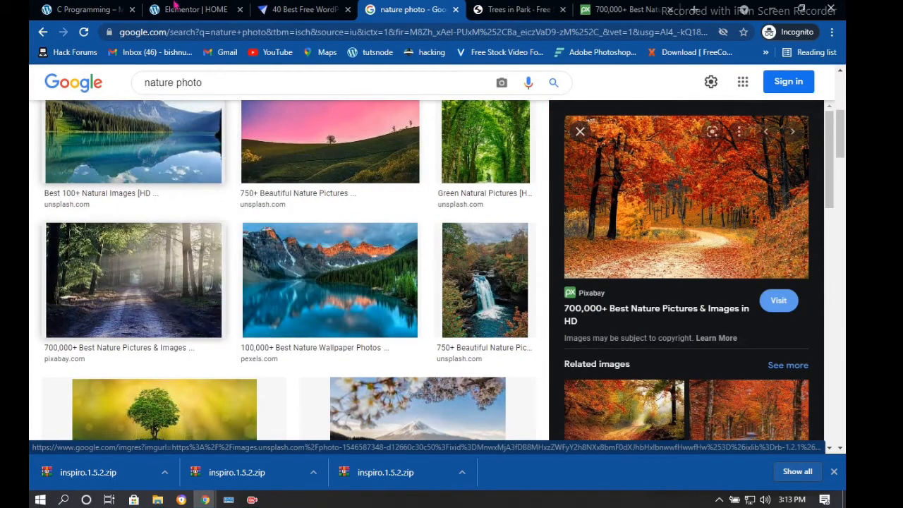
pyautogui.click(184, 9)
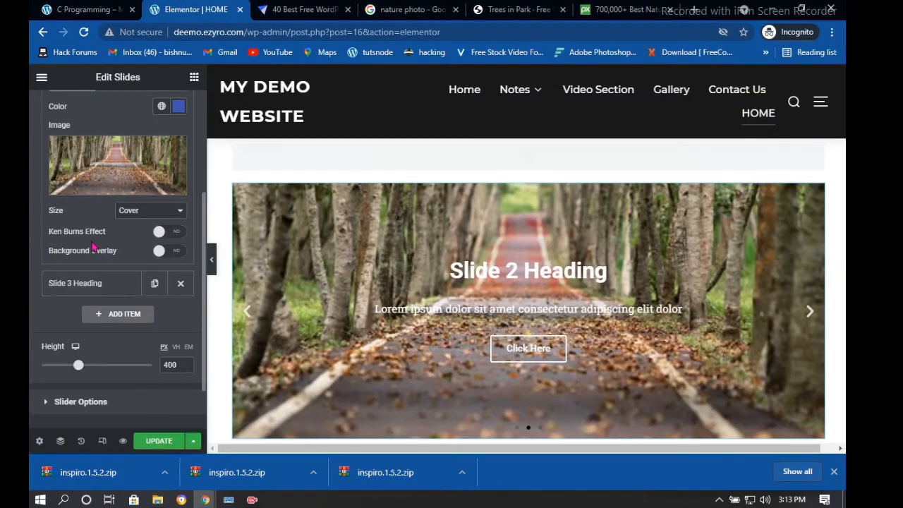
pyautogui.scroll(-2, 111, 304)
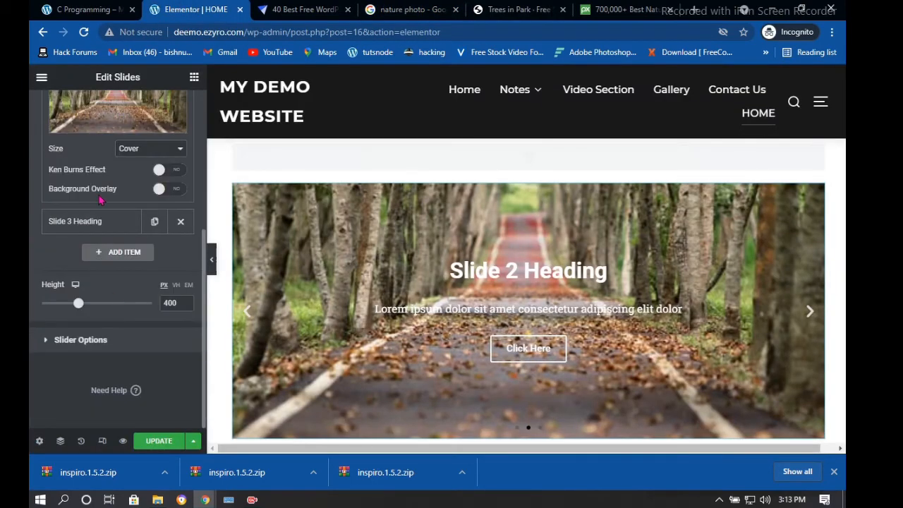
pyautogui.click(97, 226)
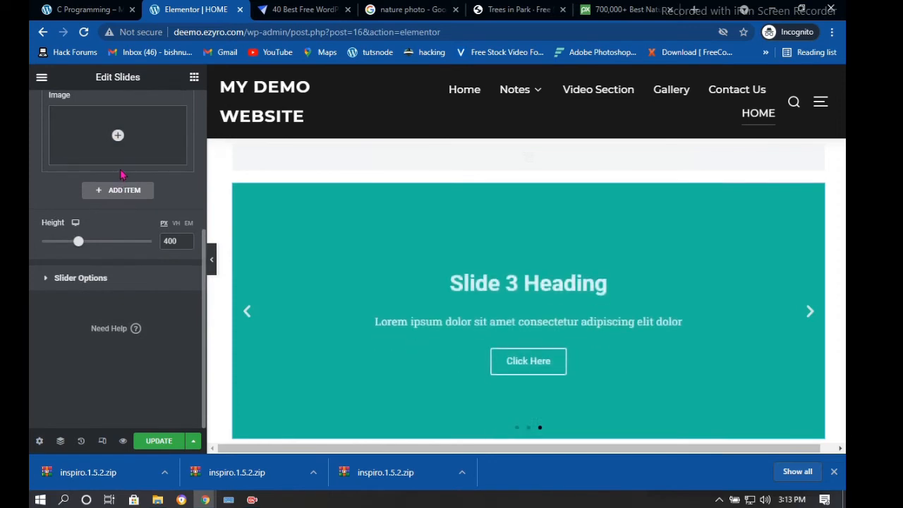
pyautogui.click(120, 157)
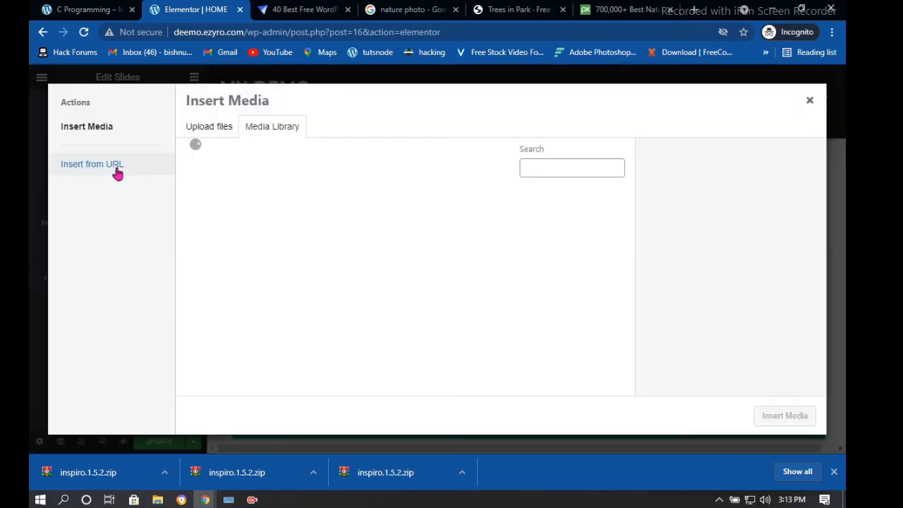
pyautogui.click(149, 166)
pyautogui.moveTo(278, 145); pyautogui.dragTo(187, 141)
pyautogui.hotkey('ctrl', 'v')
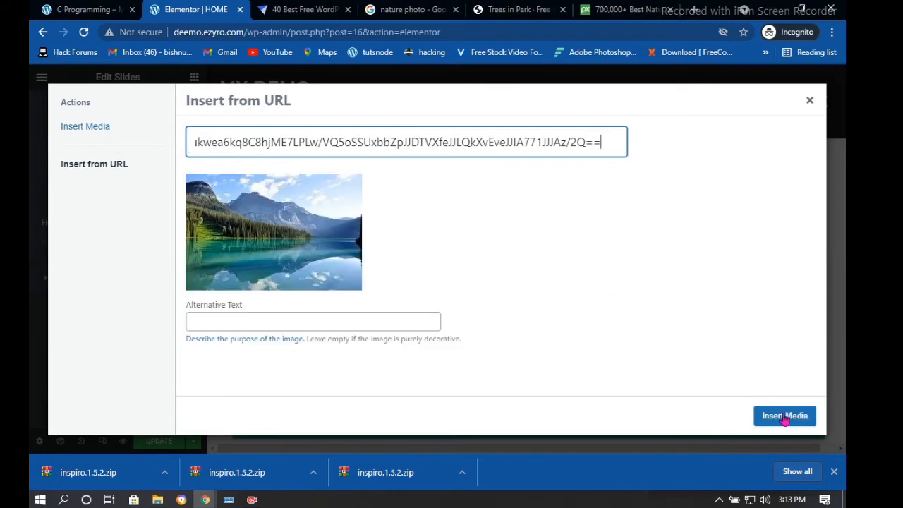
pyautogui.click(781, 418)
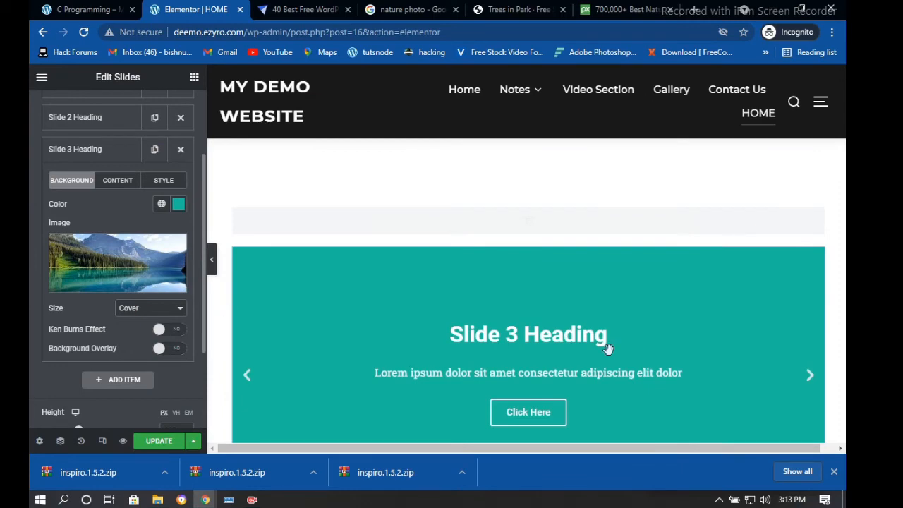
# Keep Slide 3's image size as Cover and enable Ken Burns zoom with direction In
pyautogui.click(809, 313)
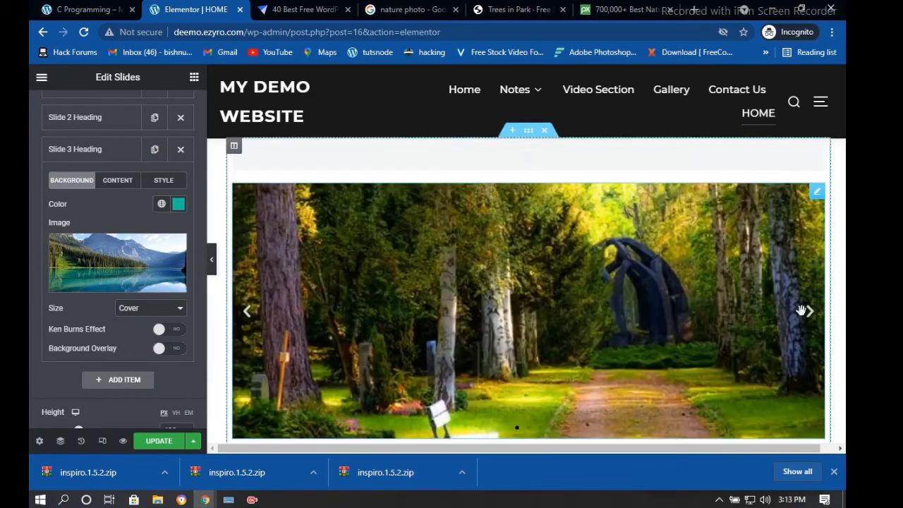
pyautogui.click(157, 311)
pyautogui.click(158, 325)
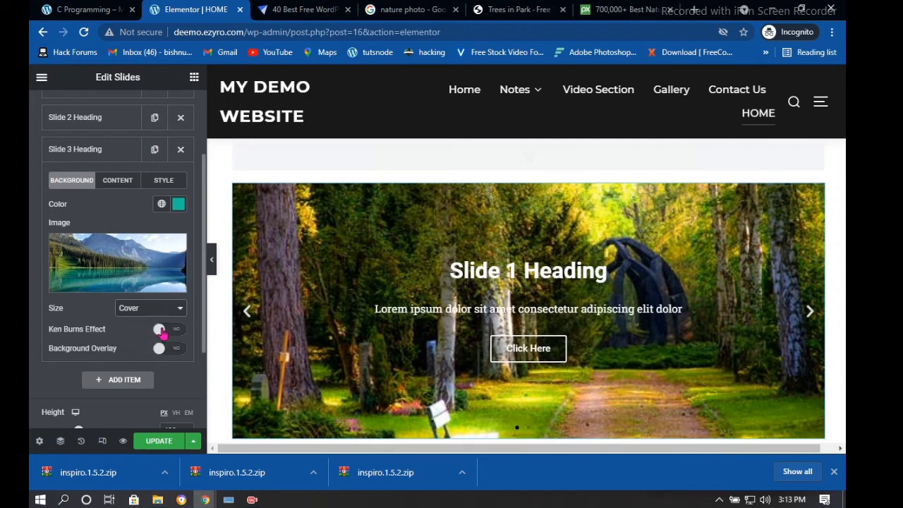
pyautogui.click(161, 330)
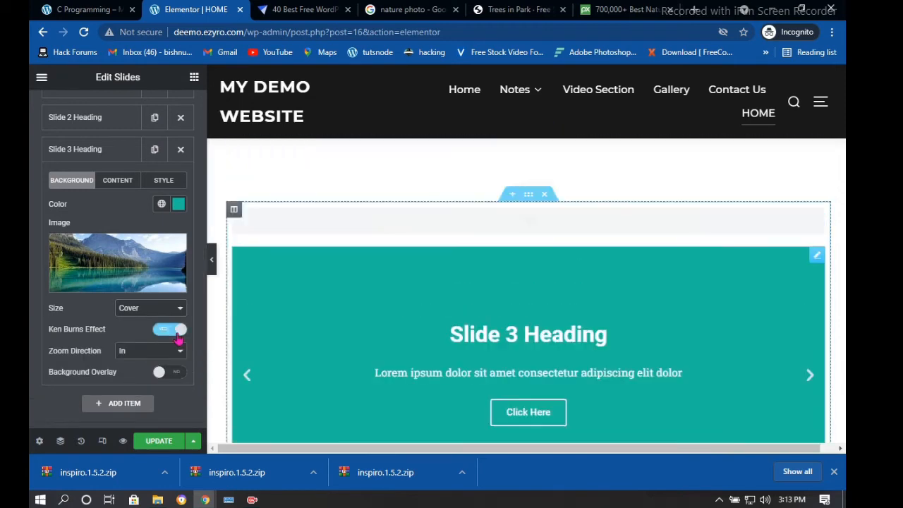
pyautogui.click(160, 352)
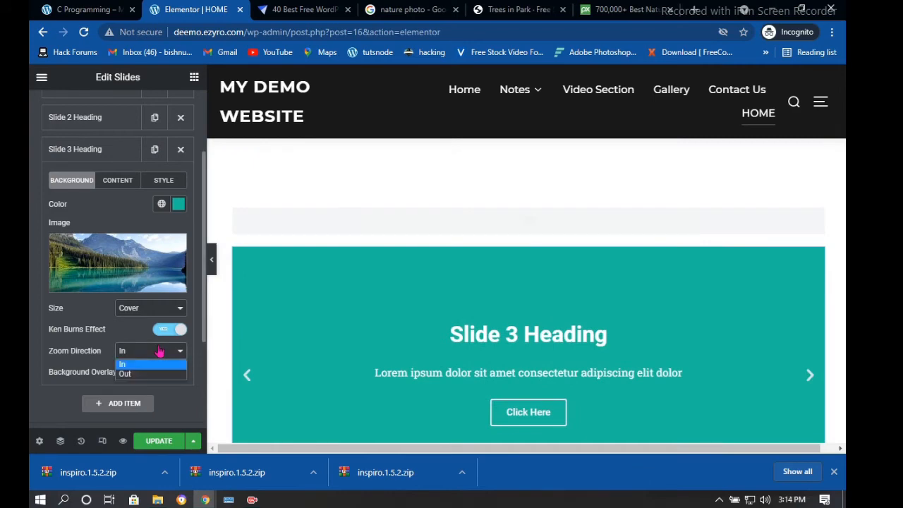
pyautogui.scroll(-1, 826, 318)
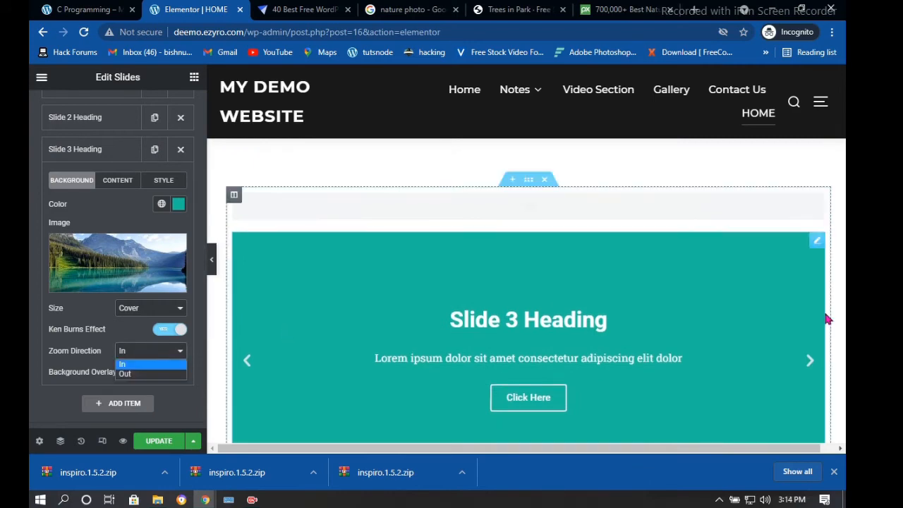
pyautogui.click(810, 313)
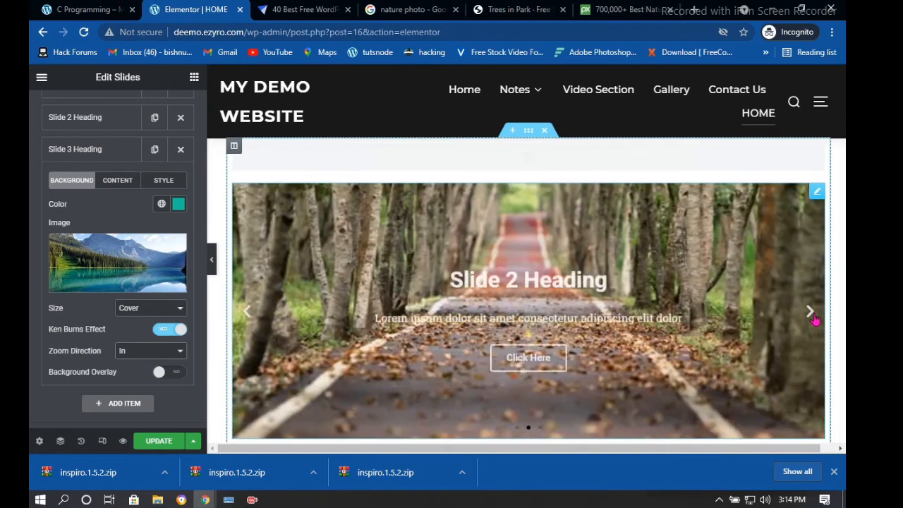
# Turn on Slide 3's background overlay with the Multiply blend mode
pyautogui.click(169, 372)
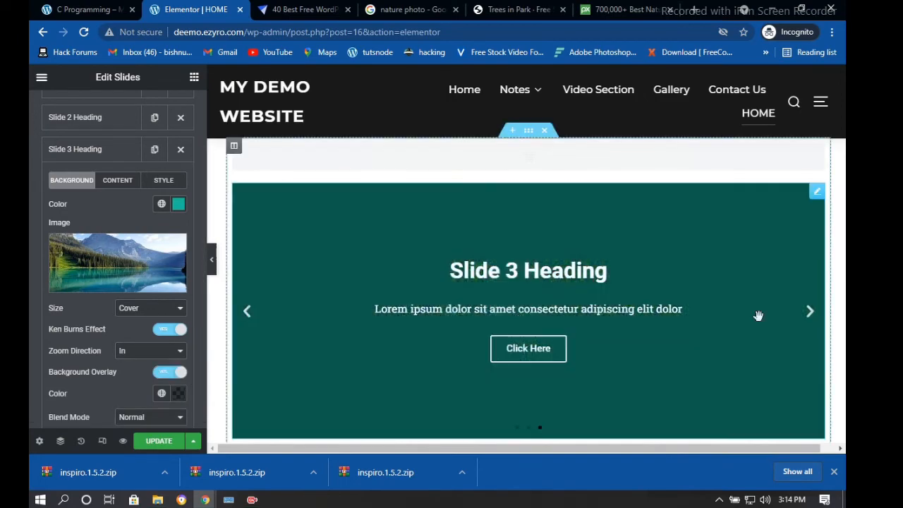
pyautogui.click(811, 312)
pyautogui.scroll(-2, 161, 323)
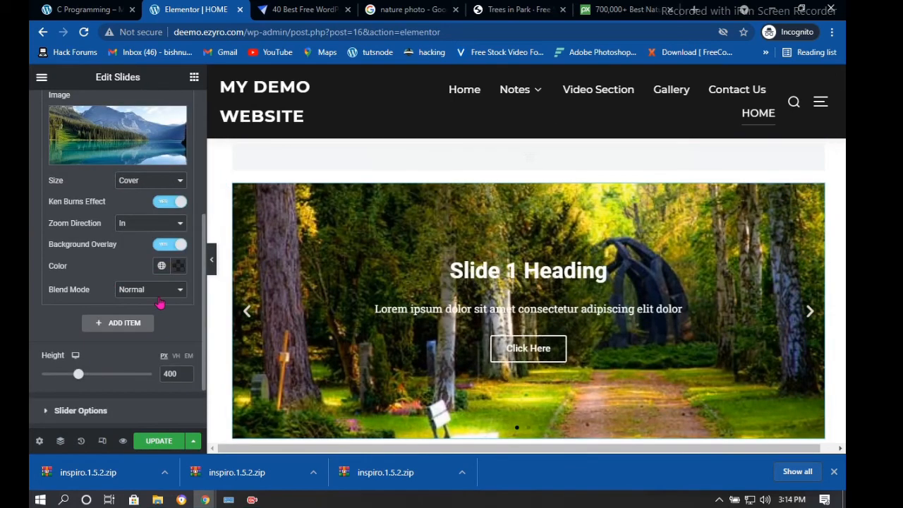
pyautogui.click(159, 291)
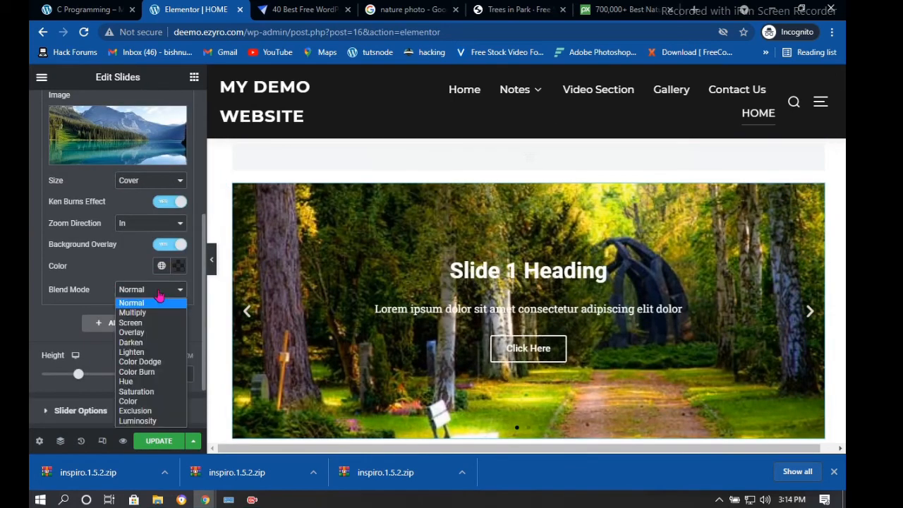
pyautogui.click(131, 315)
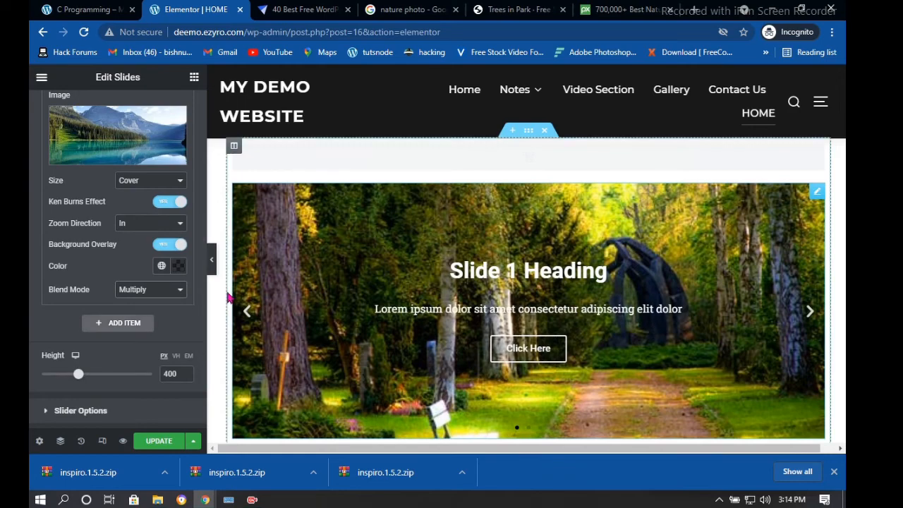
# Review the slide image size options and save the HOME page
pyautogui.click(808, 316)
pyautogui.scroll(-1, 105, 283)
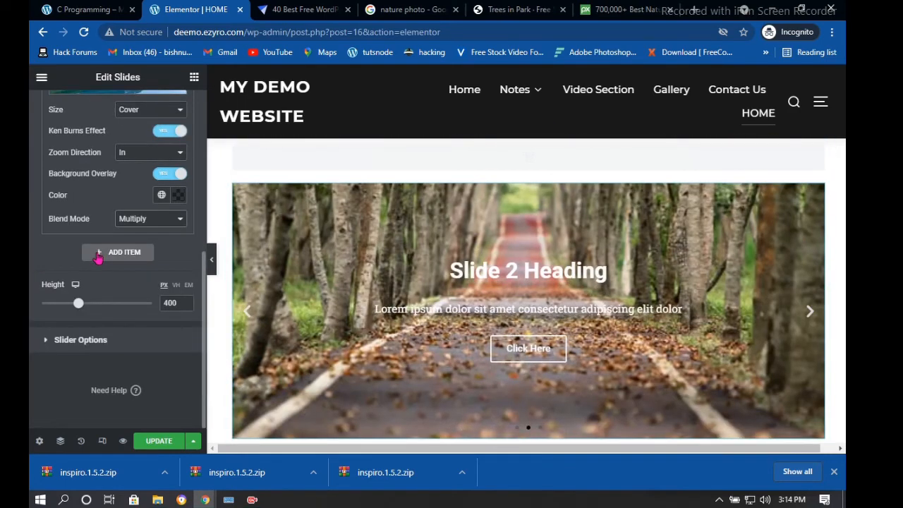
pyautogui.scroll(1, 98, 258)
pyautogui.scroll(2, 129, 282)
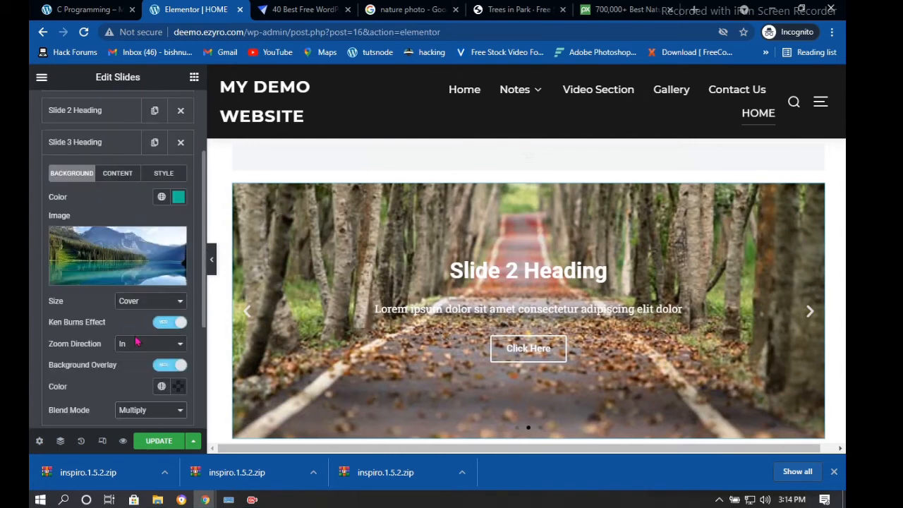
pyautogui.click(132, 303)
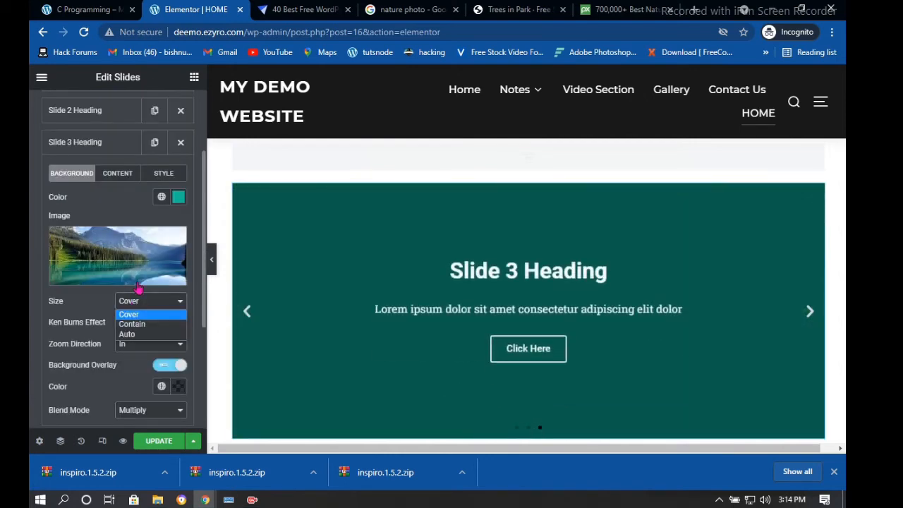
pyautogui.scroll(2, 134, 155)
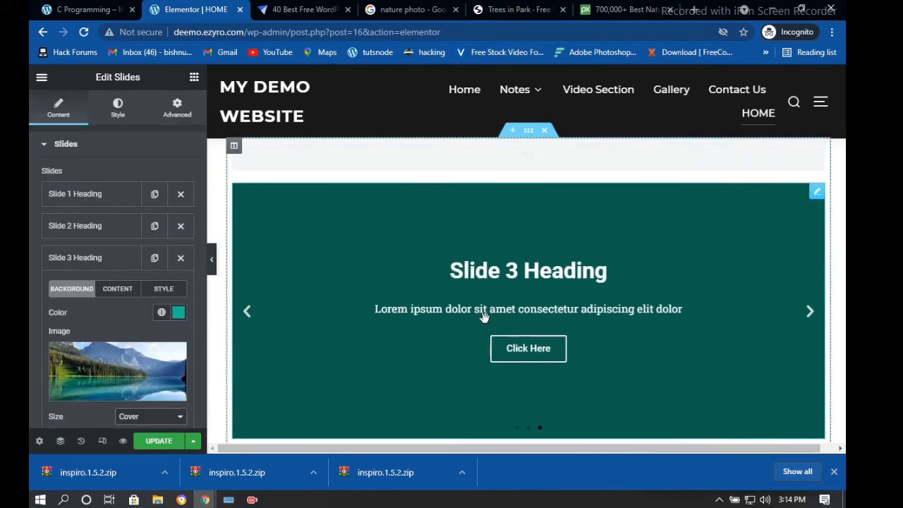
pyautogui.scroll(-3, 101, 314)
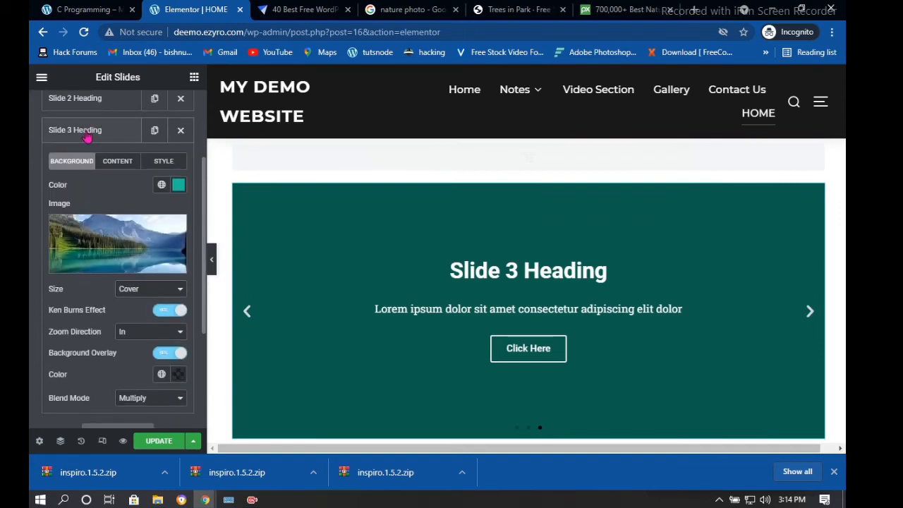
pyautogui.moveTo(146, 244)
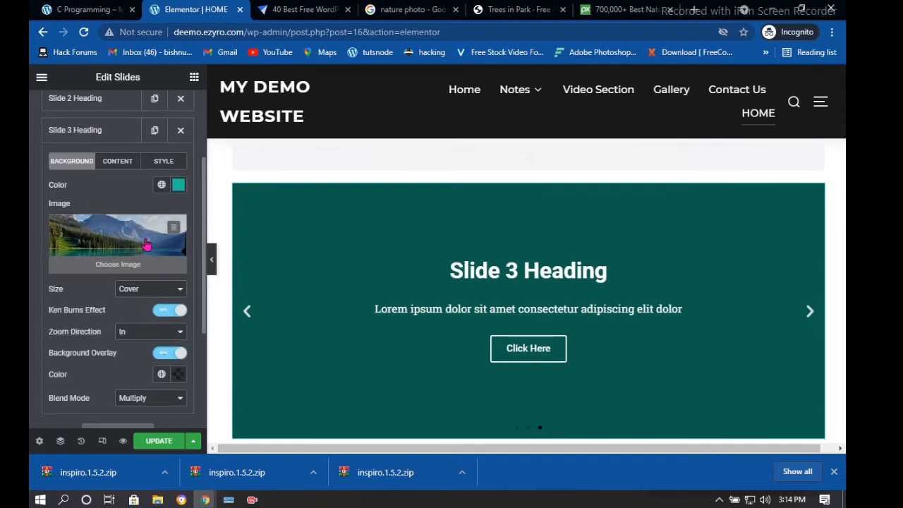
pyautogui.click(154, 441)
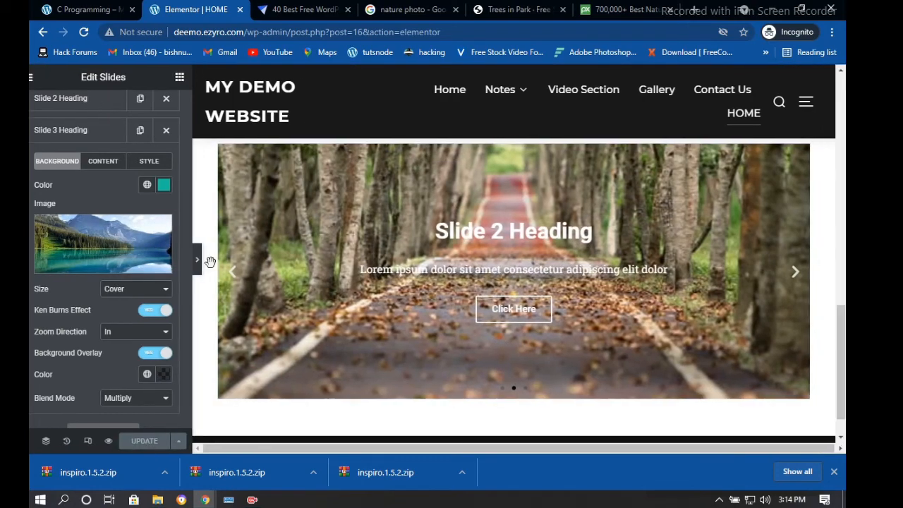
# Preview the page with the editor panel hidden, then open the slider section's settings
pyautogui.click(208, 259)
pyautogui.scroll(-1, 493, 248)
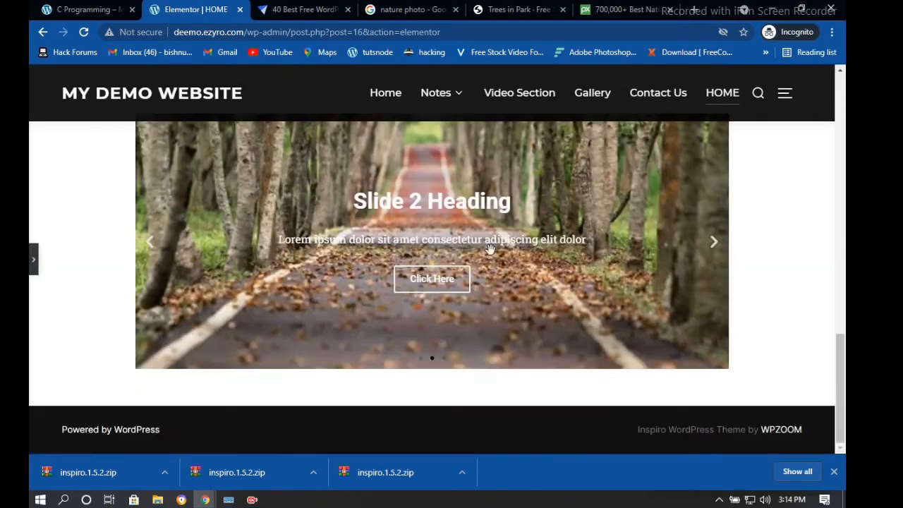
pyautogui.scroll(1, 464, 223)
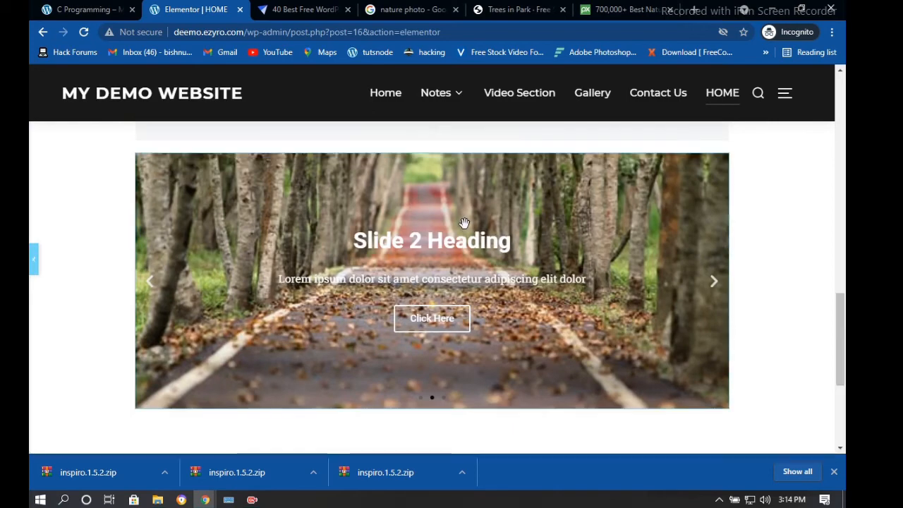
pyautogui.click(34, 259)
pyautogui.scroll(-2, 505, 182)
pyautogui.scroll(2, 541, 223)
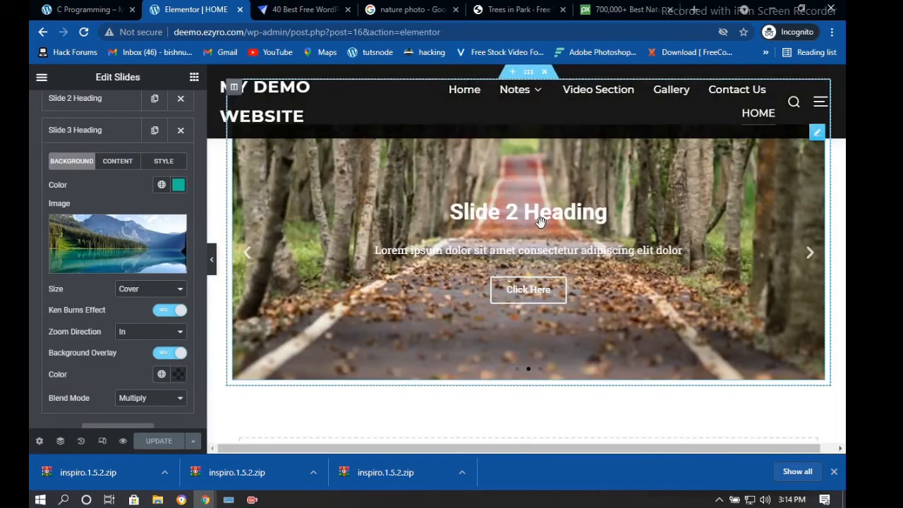
pyautogui.scroll(4, 540, 183)
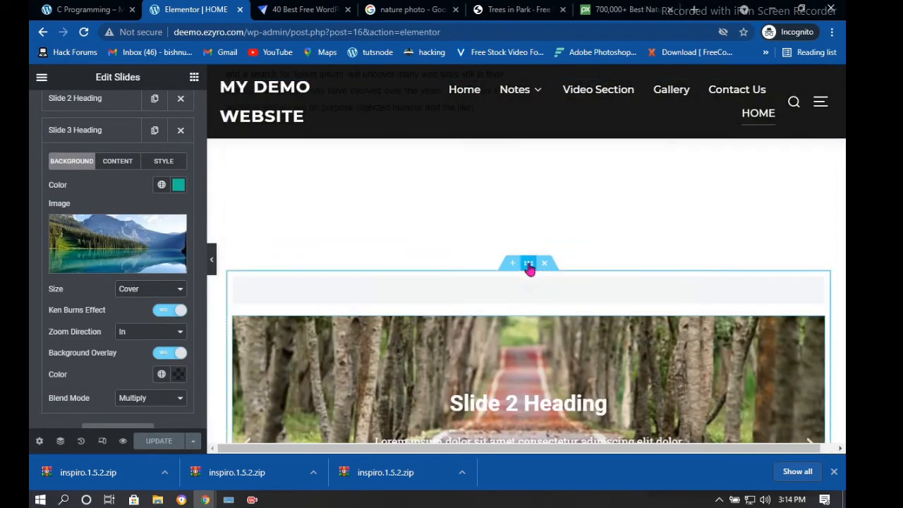
pyautogui.click(528, 267)
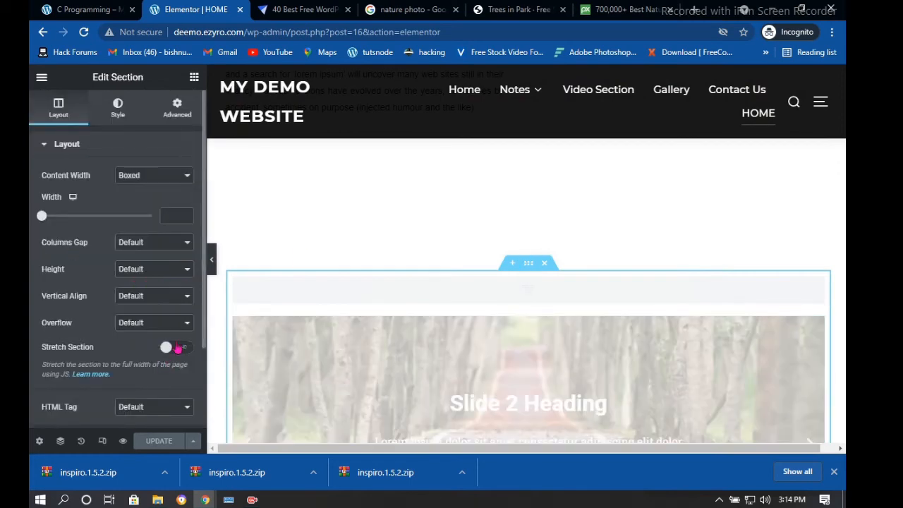
# Turn Stretch Section on and set the section's Content Width to Full Width
pyautogui.doubleClick(178, 347)
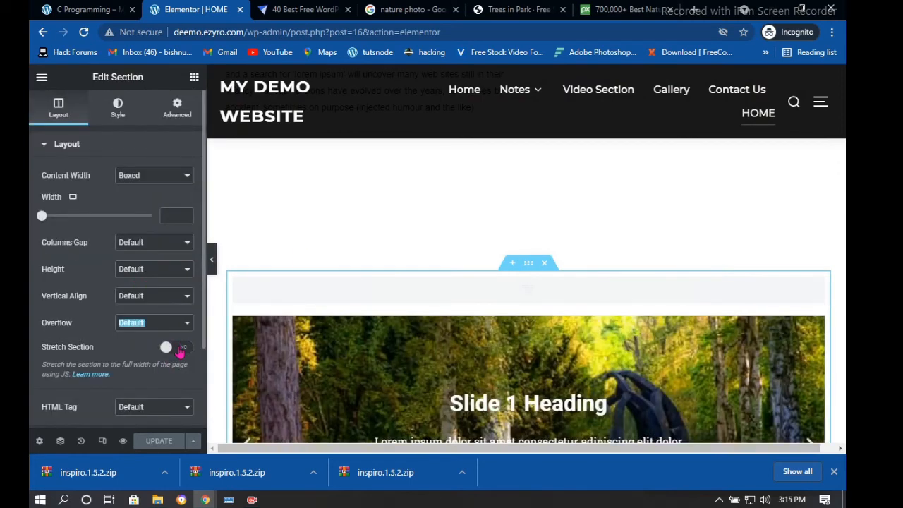
pyautogui.click(179, 348)
pyautogui.click(161, 179)
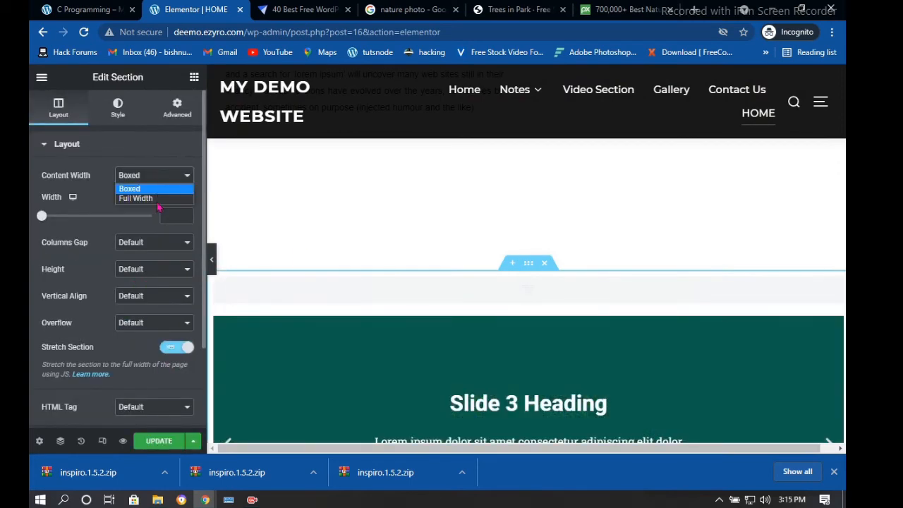
pyautogui.click(174, 457)
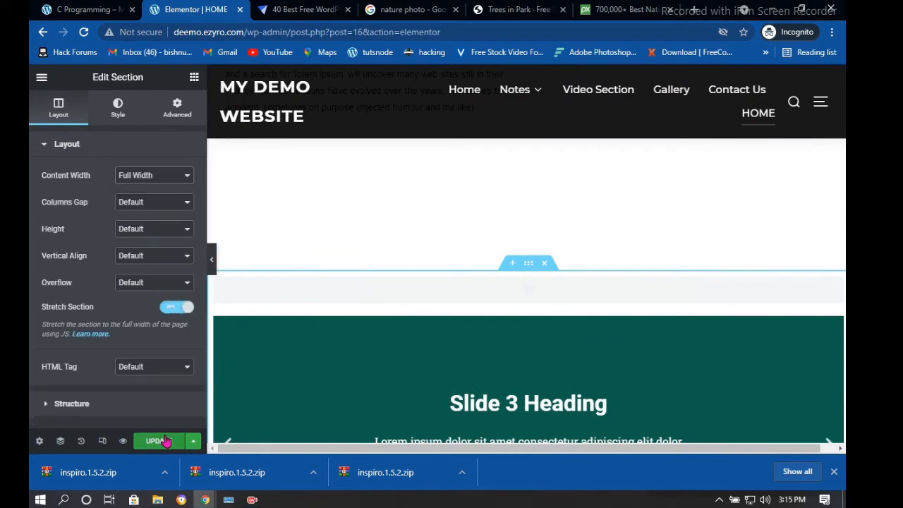
# Update the page, retrying after the Connection Lost error
pyautogui.click(166, 441)
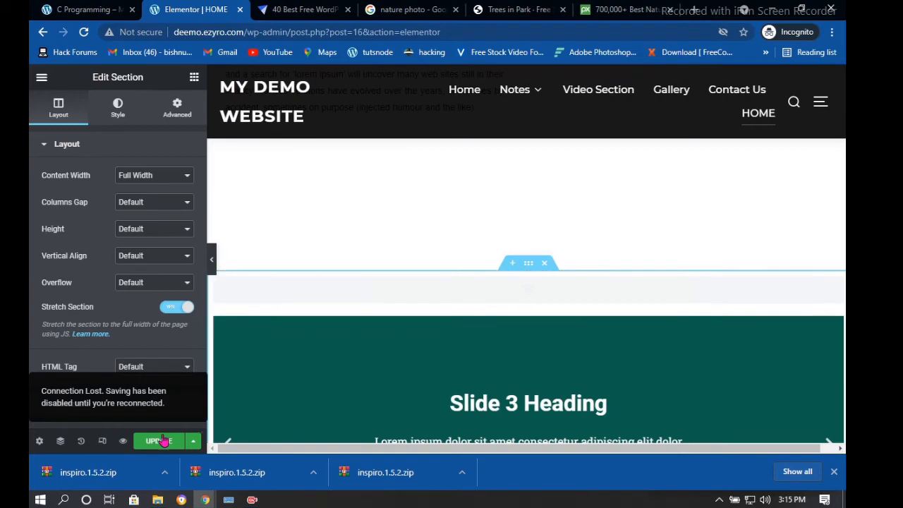
pyautogui.click(163, 441)
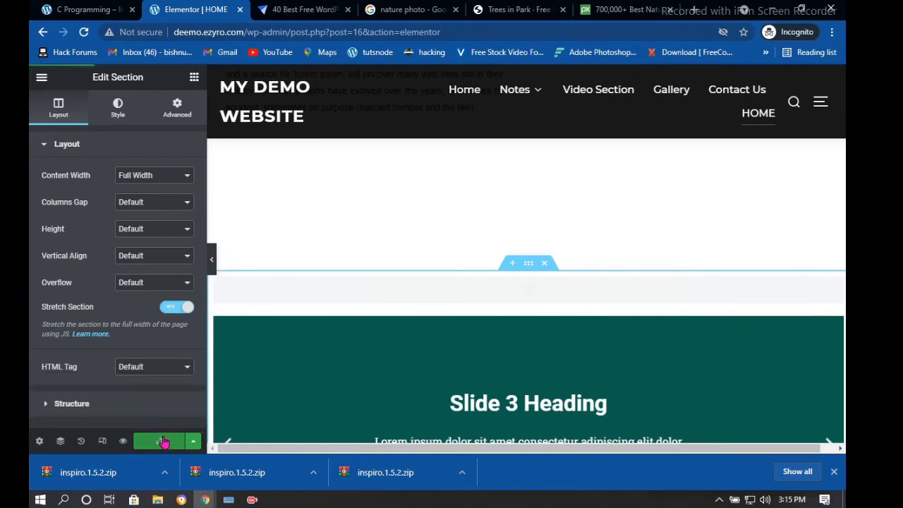
pyautogui.scroll(-3, 255, 282)
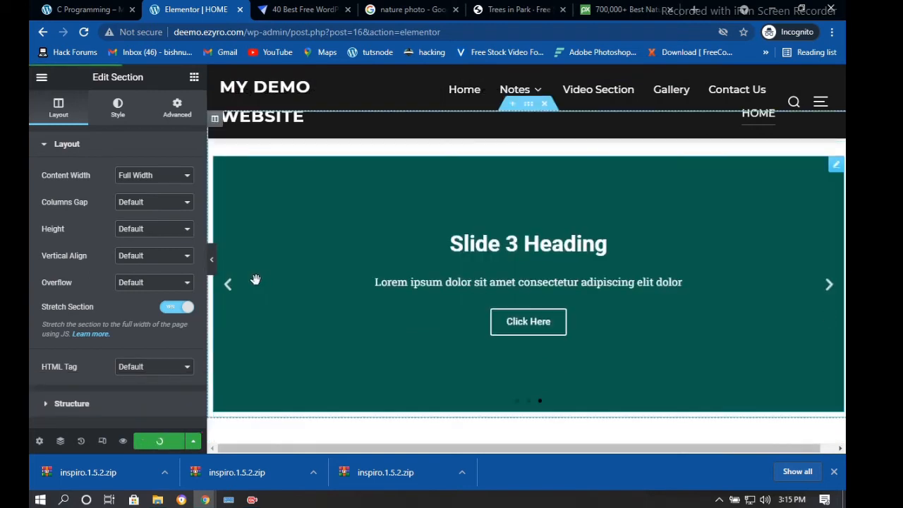
pyautogui.scroll(-2, 255, 280)
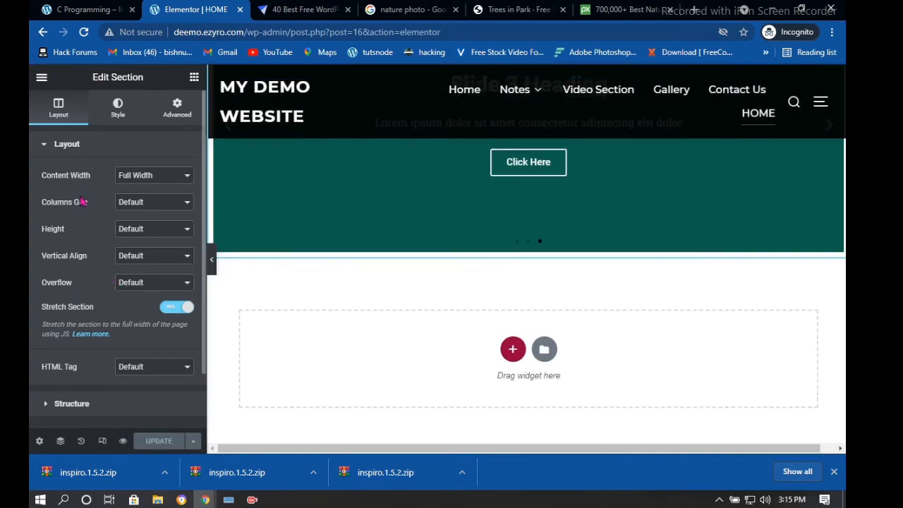
pyautogui.scroll(-2, 102, 333)
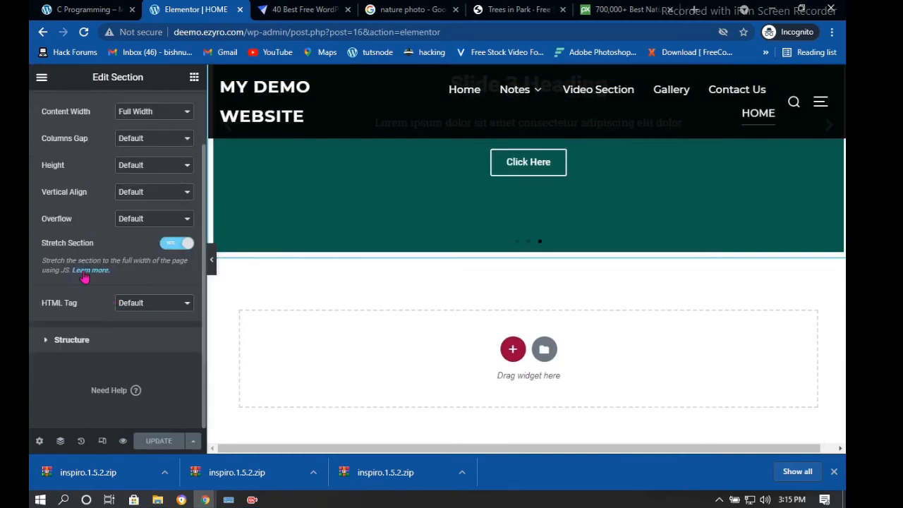
pyautogui.scroll(2, 86, 280)
pyautogui.scroll(3, 591, 238)
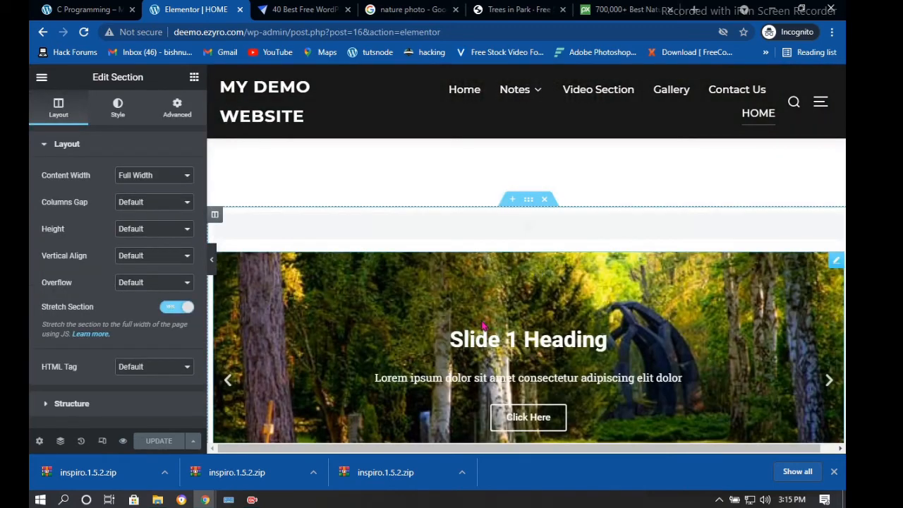
# Reinsert the lake photo as Slide 3's background with alternative text 'hello'
pyautogui.click(483, 326)
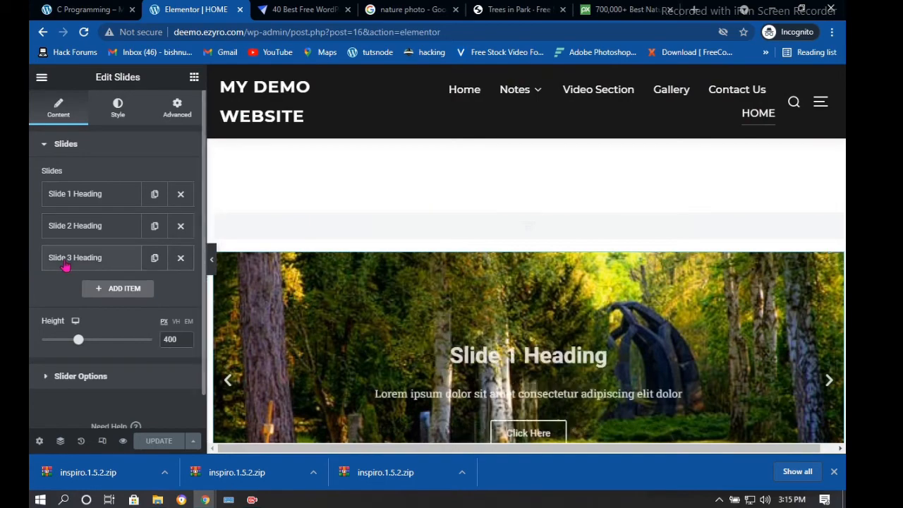
pyautogui.click(65, 266)
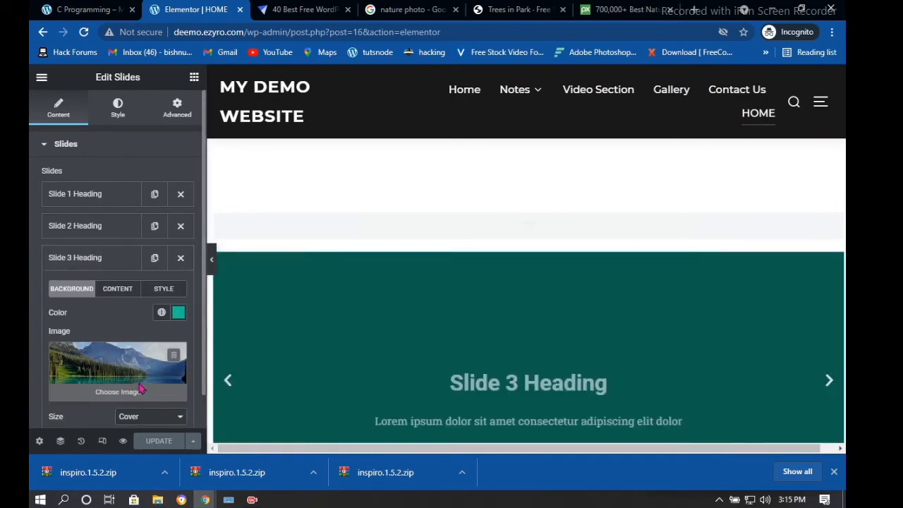
pyautogui.scroll(-1, 116, 349)
pyautogui.click(120, 331)
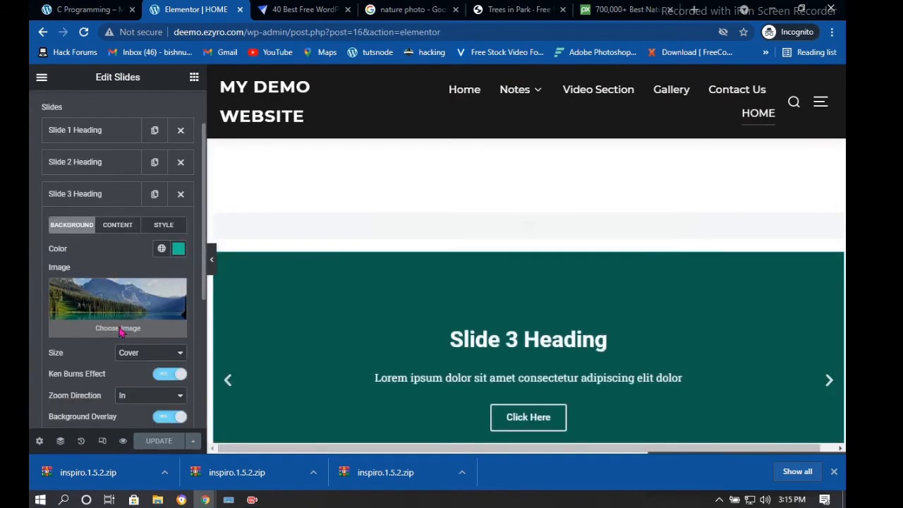
pyautogui.click(259, 318)
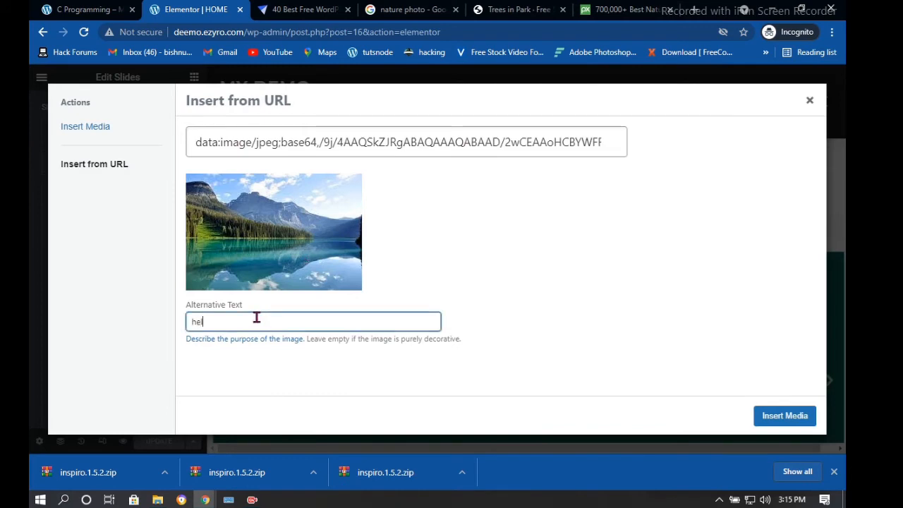
pyautogui.write('lo')
pyautogui.click(799, 416)
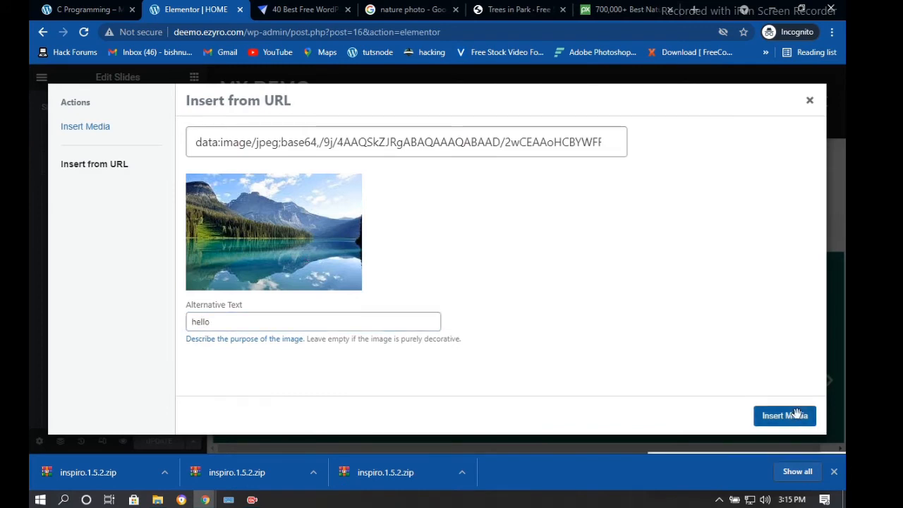
# Preview slide 1, then show Slide 3's title, description and button fields
pyautogui.scroll(-3, 592, 344)
pyautogui.scroll(1, 546, 273)
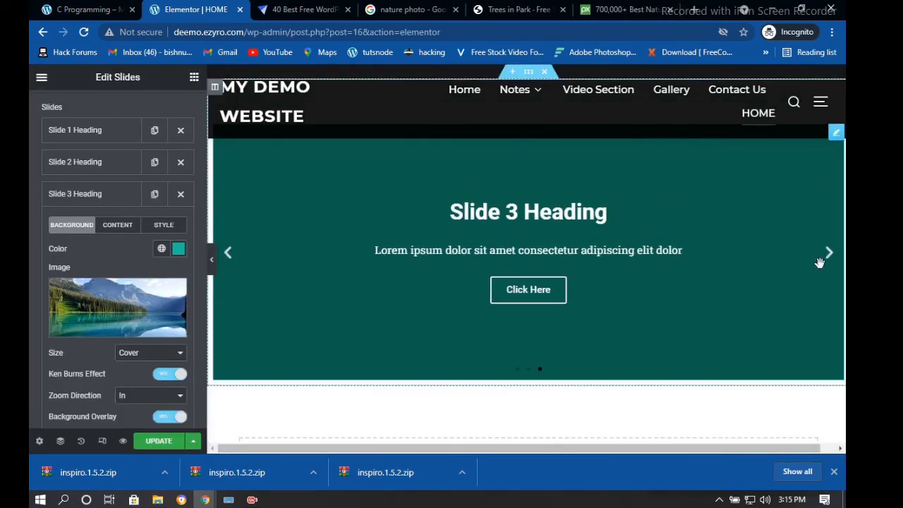
pyautogui.click(827, 255)
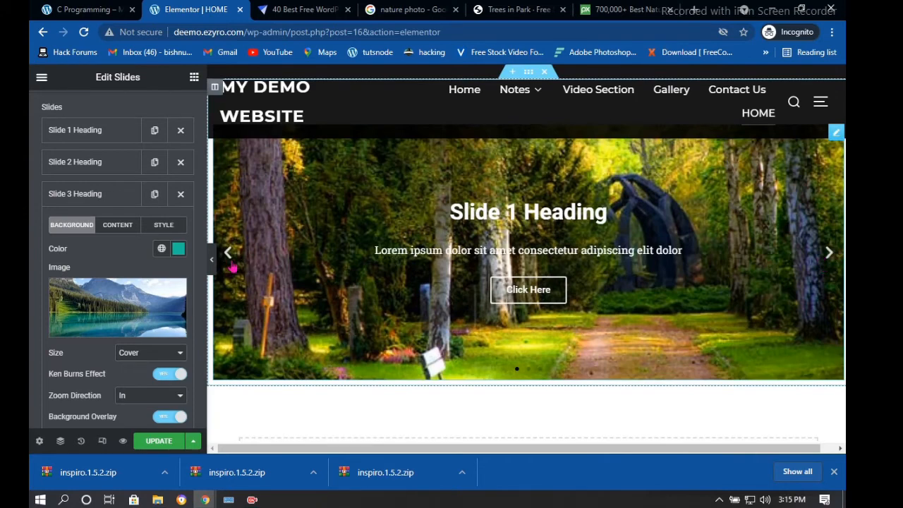
pyautogui.scroll(-3, 557, 234)
pyautogui.scroll(4, 557, 234)
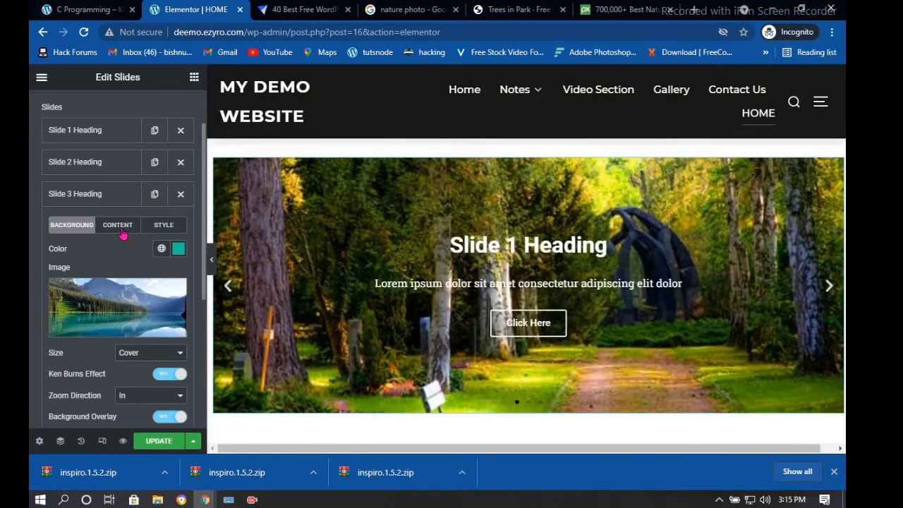
pyautogui.click(119, 227)
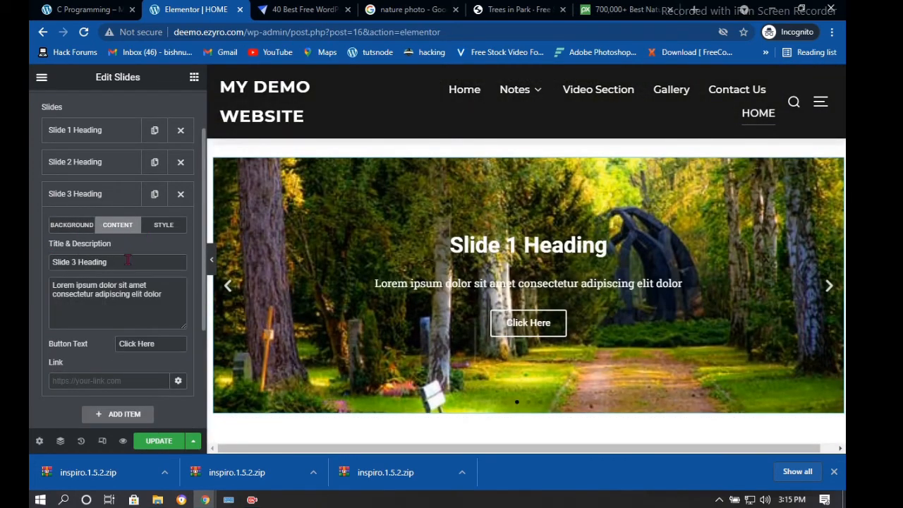
# Change Slide 1's title from 'Slide 1 Heading' to 'heading 1' and update the page
pyautogui.click(83, 139)
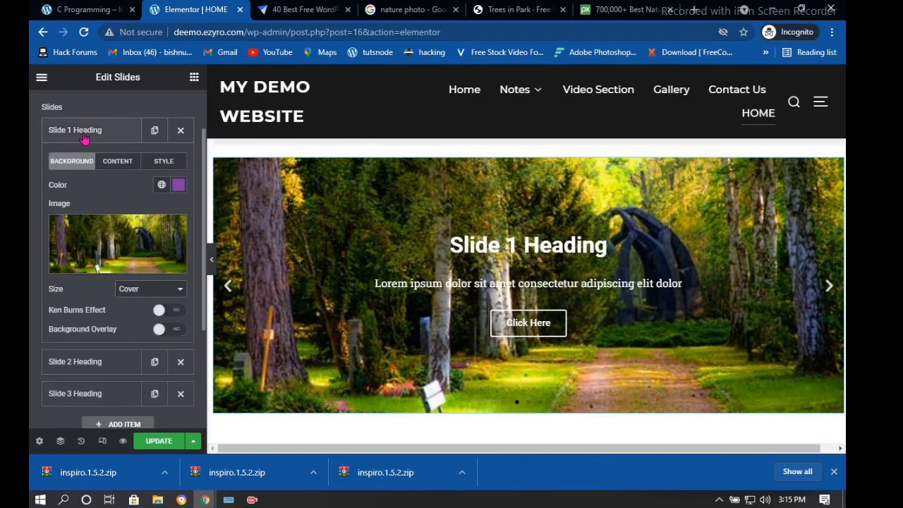
pyautogui.click(120, 164)
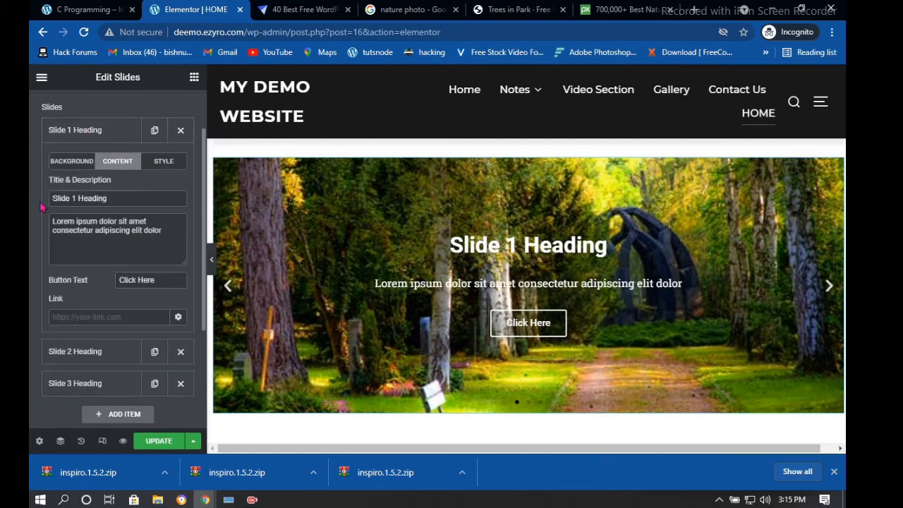
pyautogui.moveTo(79, 198); pyautogui.dragTo(44, 205)
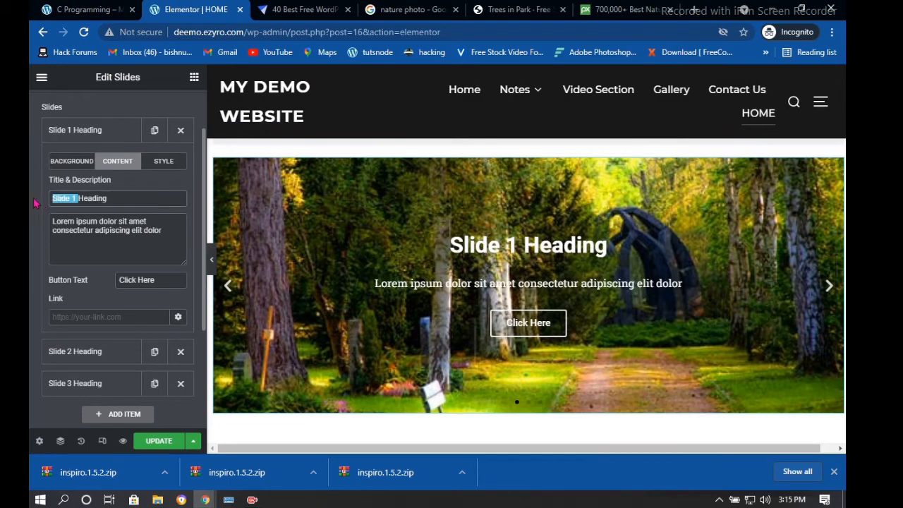
pyautogui.press('BackSpace')
pyautogui.press('BackSpace')
pyautogui.press('BackSpace')
pyautogui.press('BackSpace')
pyautogui.press('BackSpace')
pyautogui.press('BackSpace')
pyautogui.press('BackSpace')
pyautogui.press('BackSpace')
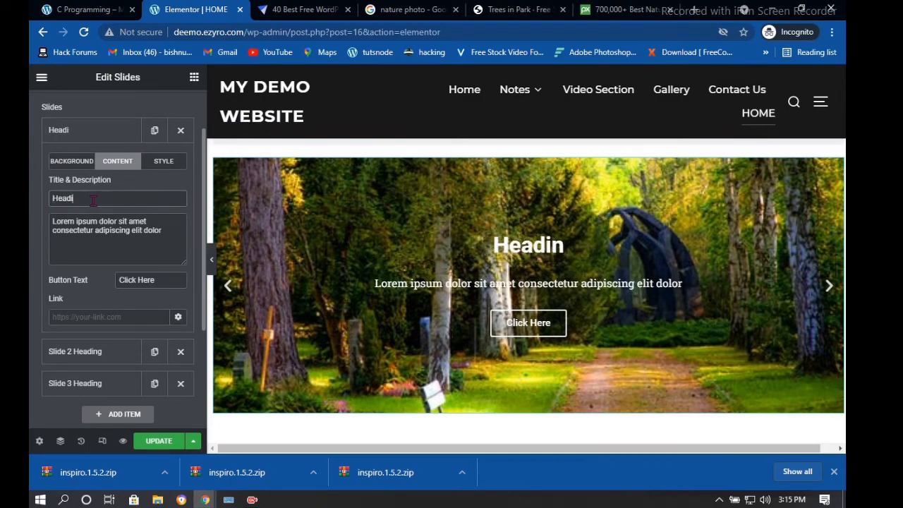
pyautogui.write('h')
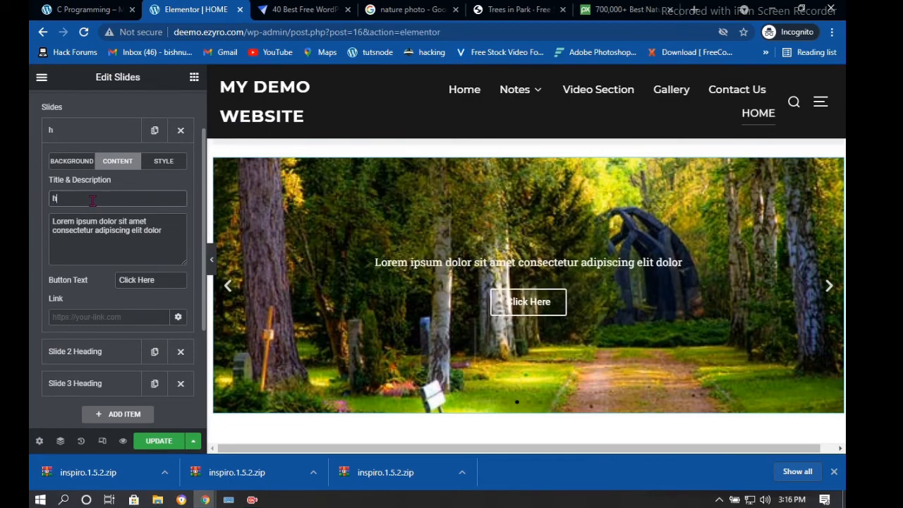
pyautogui.write('eading 1')
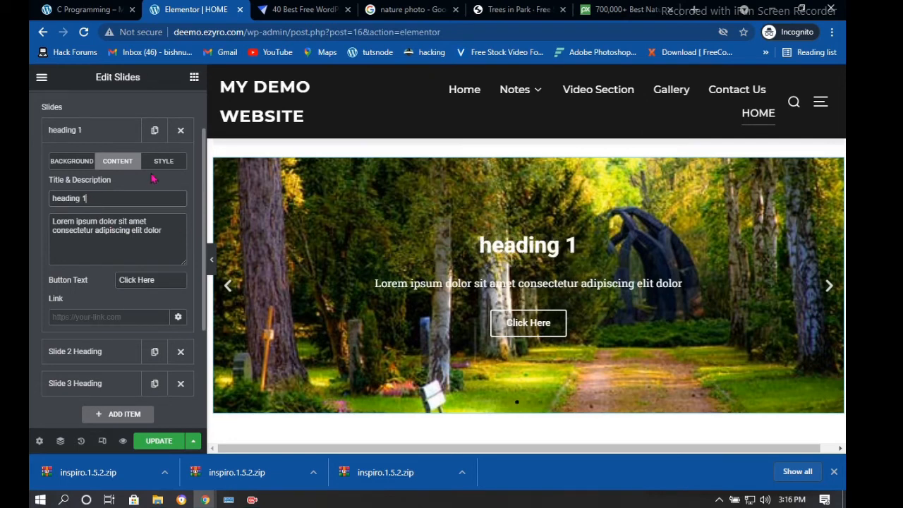
pyautogui.click(156, 168)
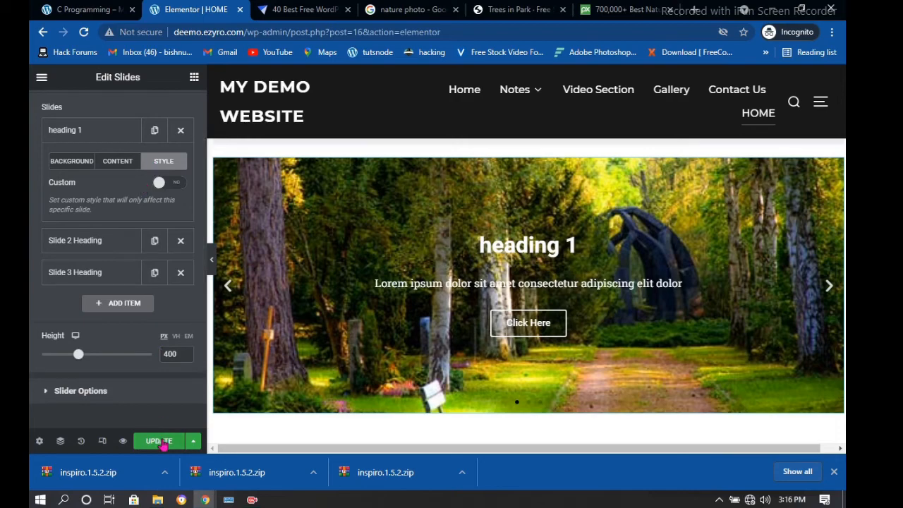
pyautogui.click(161, 442)
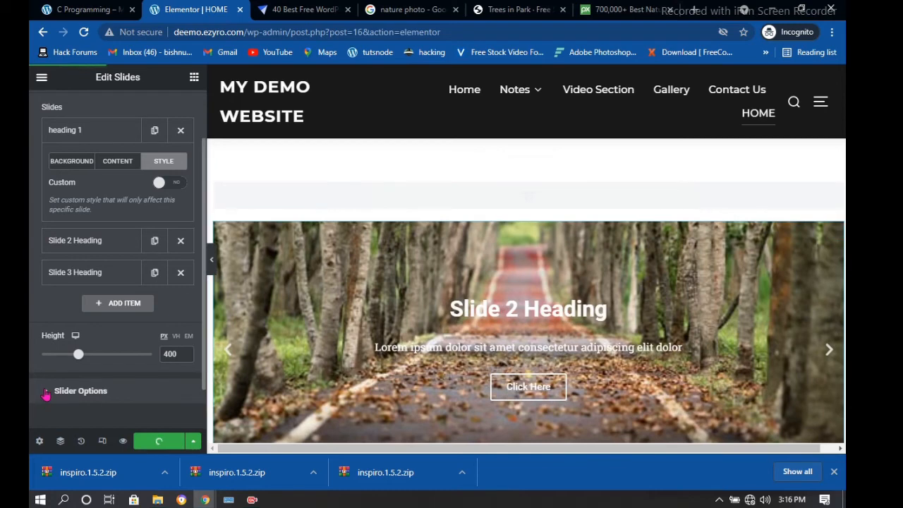
# Turn off Pause on Hover and Pause on Interaction in the slider options
pyautogui.click(65, 390)
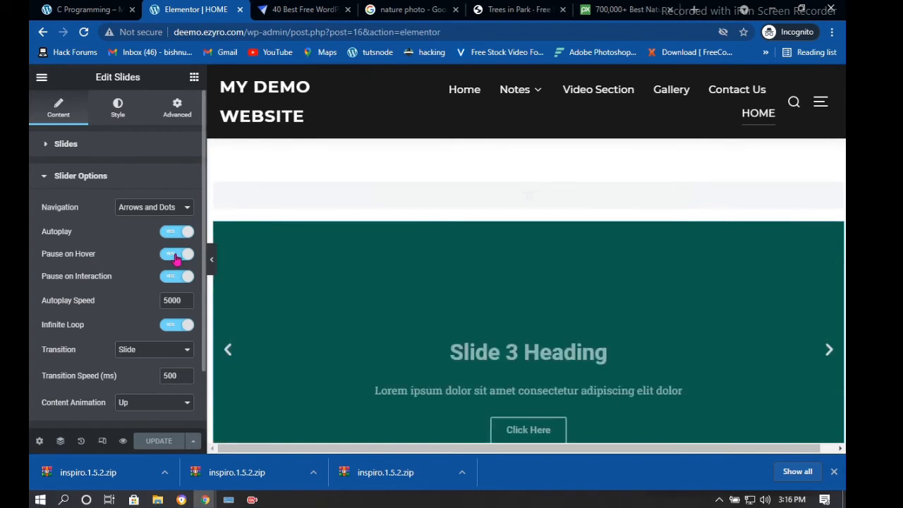
pyautogui.click(173, 256)
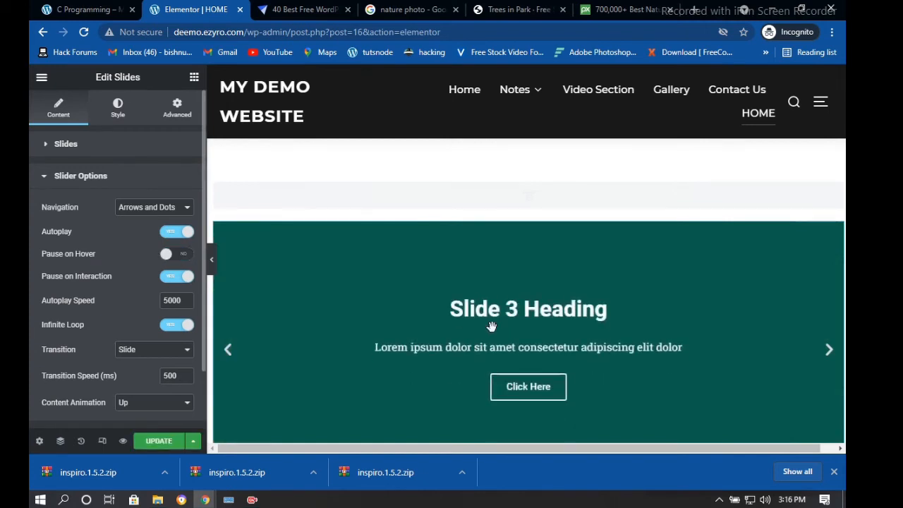
pyautogui.scroll(-1, 241, 284)
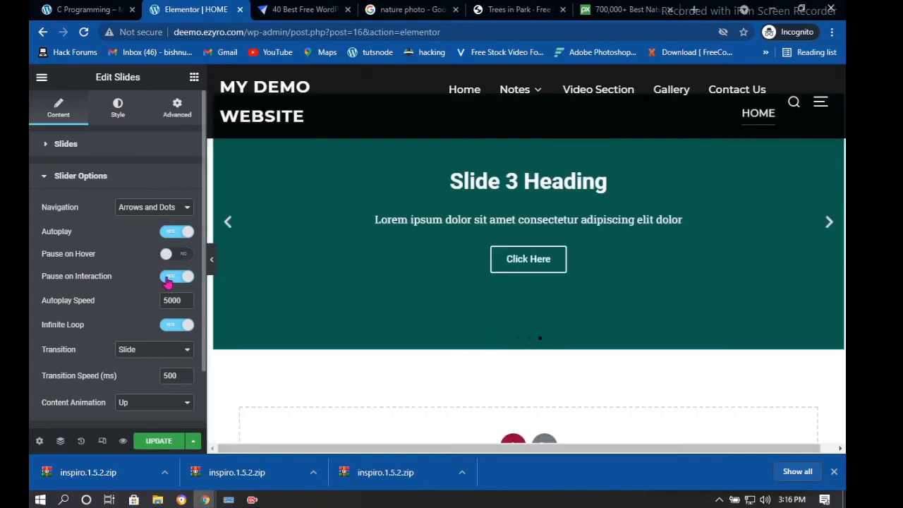
pyautogui.click(174, 279)
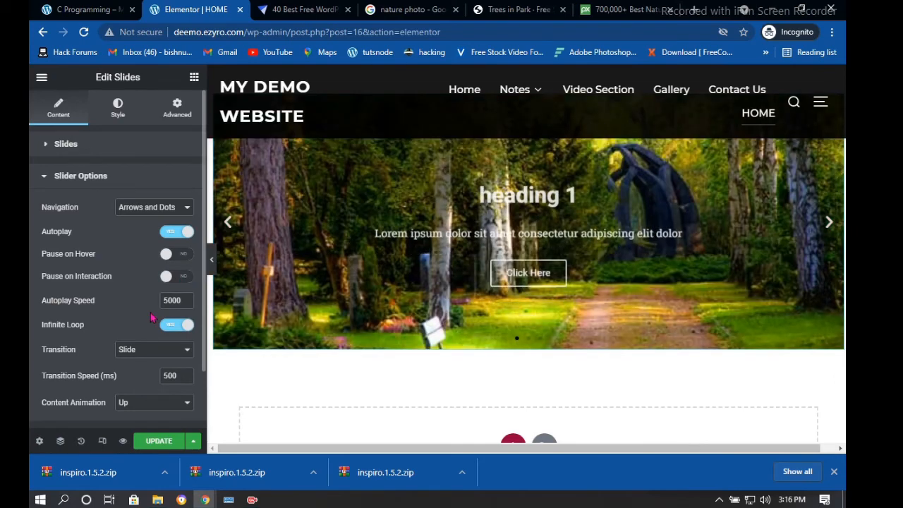
# Set the slide Transition to Slide and the Content Animation to Right
pyautogui.click(169, 352)
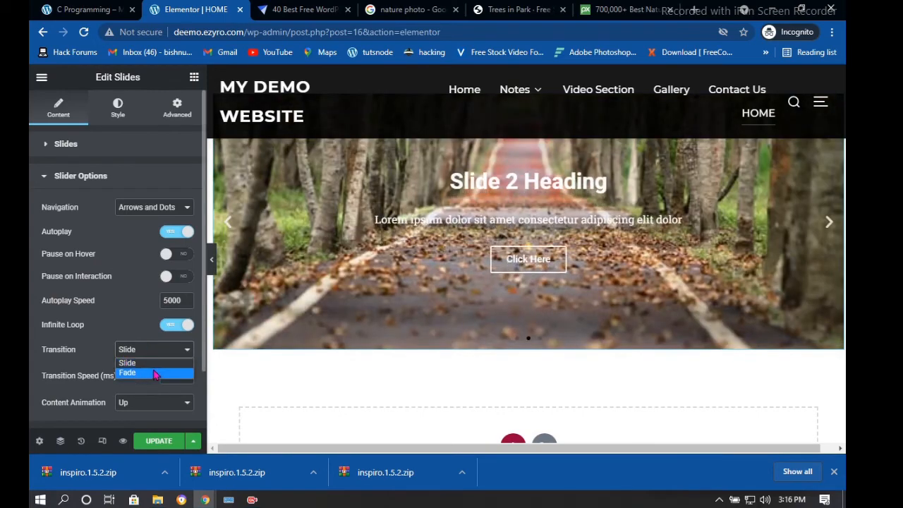
pyautogui.click(154, 372)
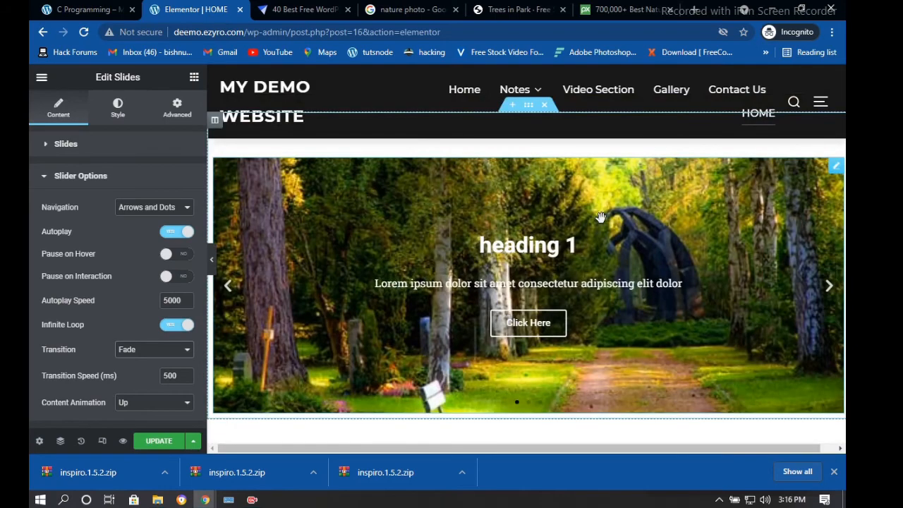
pyautogui.click(171, 356)
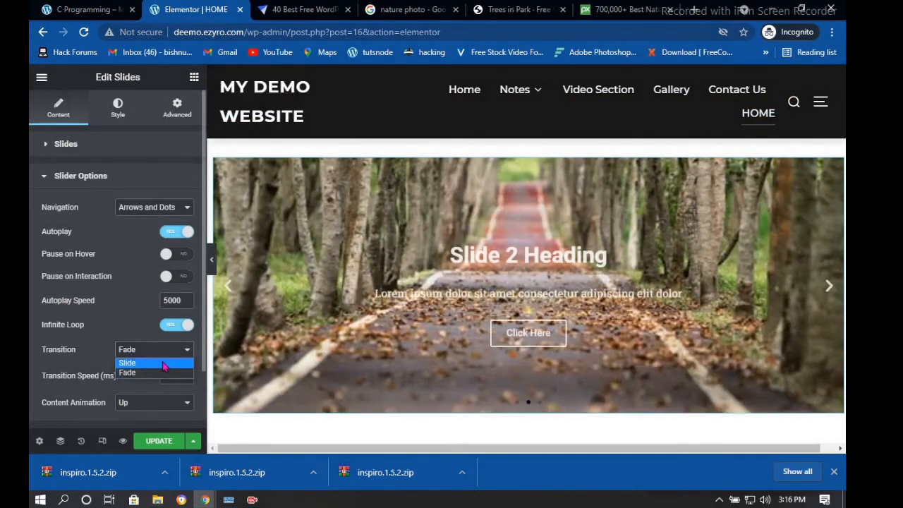
pyautogui.click(163, 361)
pyautogui.click(150, 408)
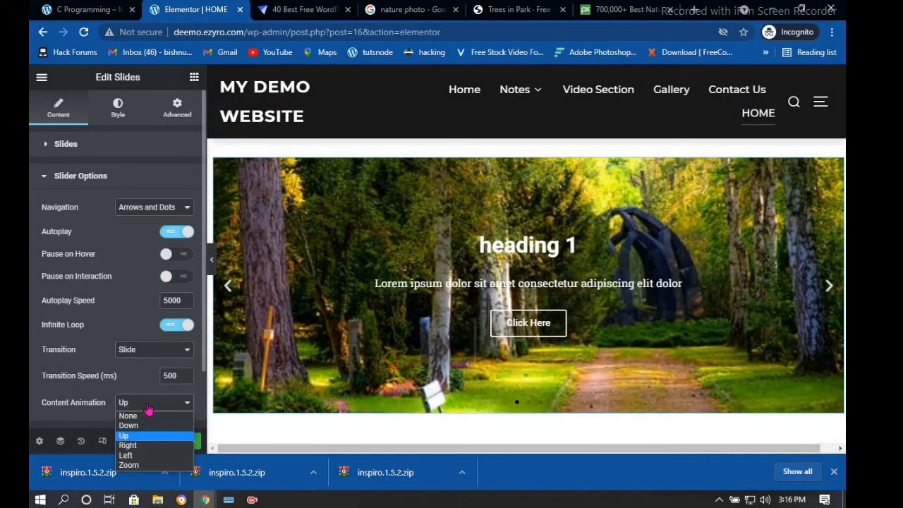
pyautogui.click(131, 448)
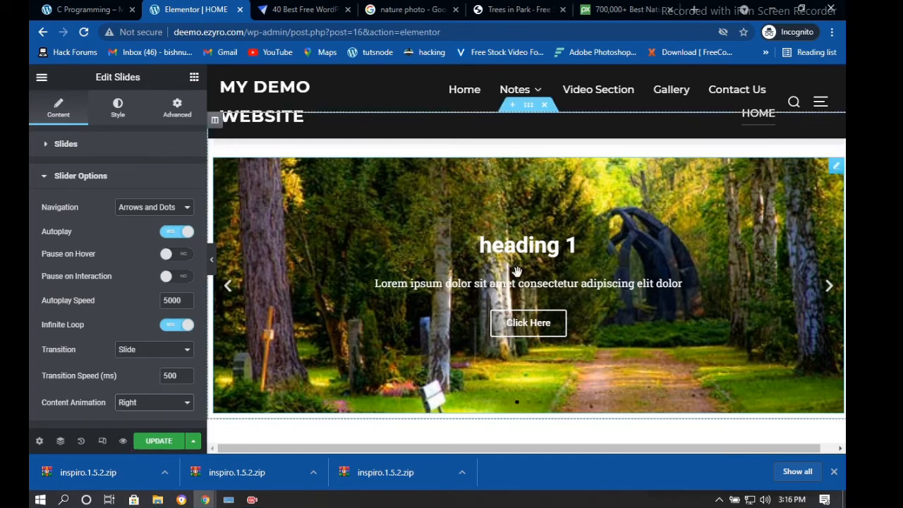
pyautogui.scroll(-2, 162, 355)
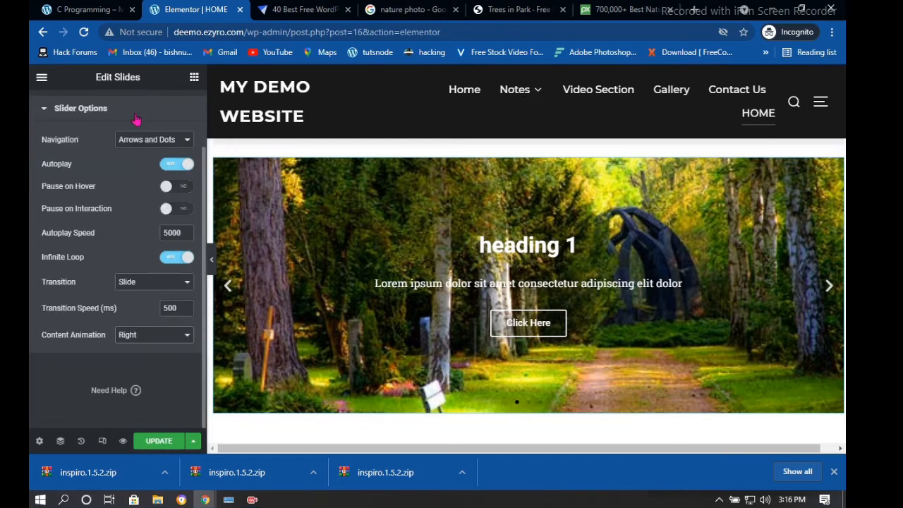
pyautogui.scroll(2, 136, 120)
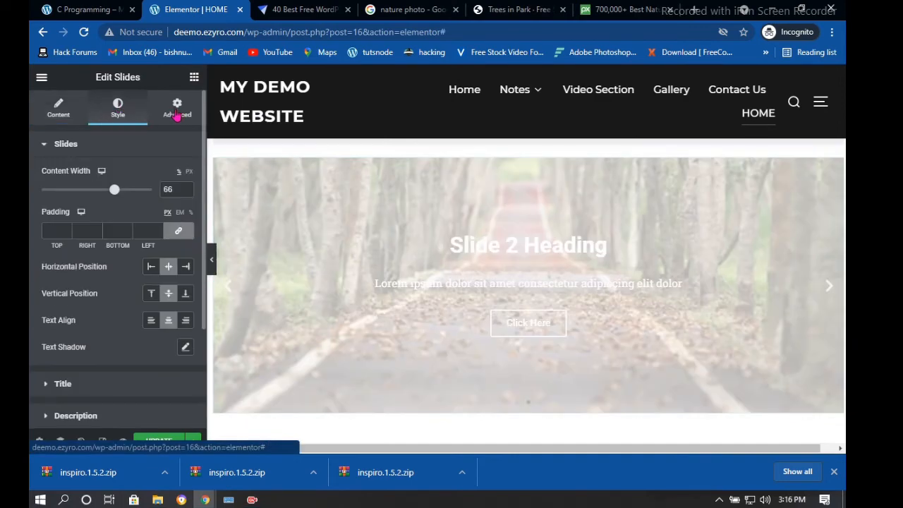
# Switch on Scrolling Effects under the slider's Advanced > Motion Effects settings
pyautogui.click(175, 114)
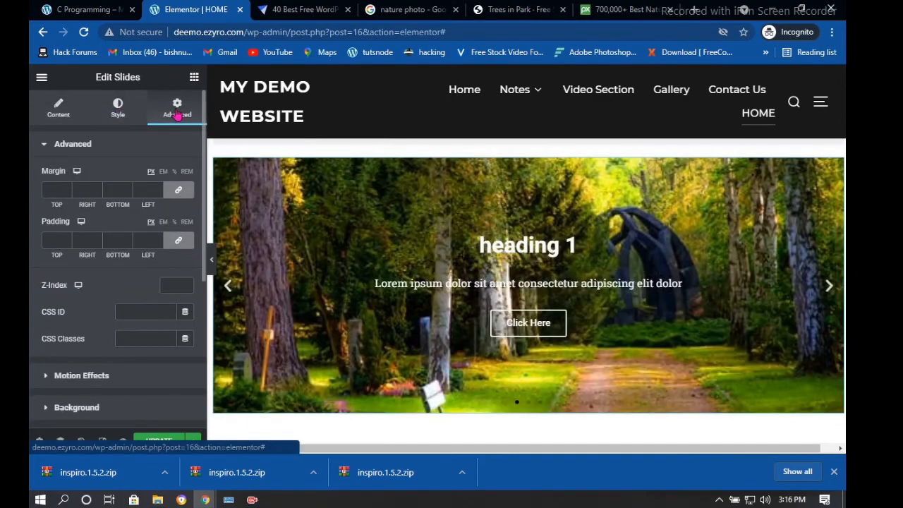
pyautogui.scroll(-4, 67, 266)
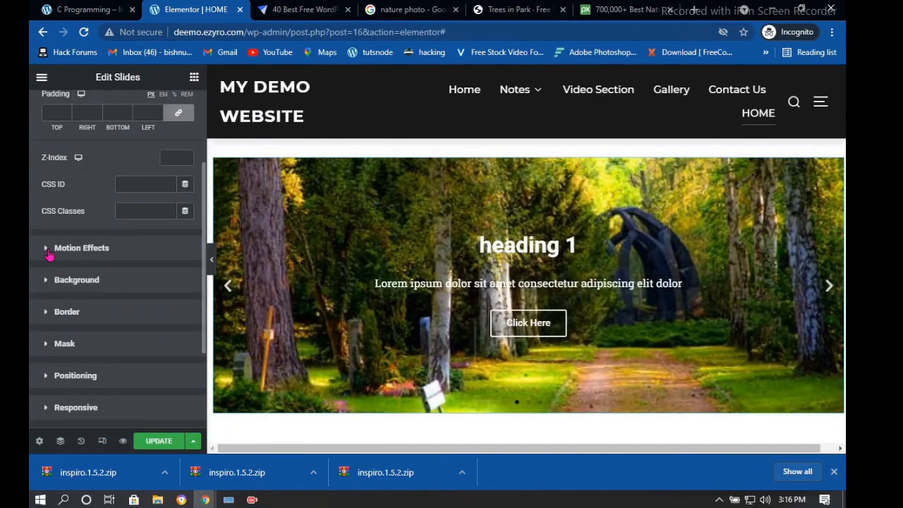
pyautogui.click(50, 250)
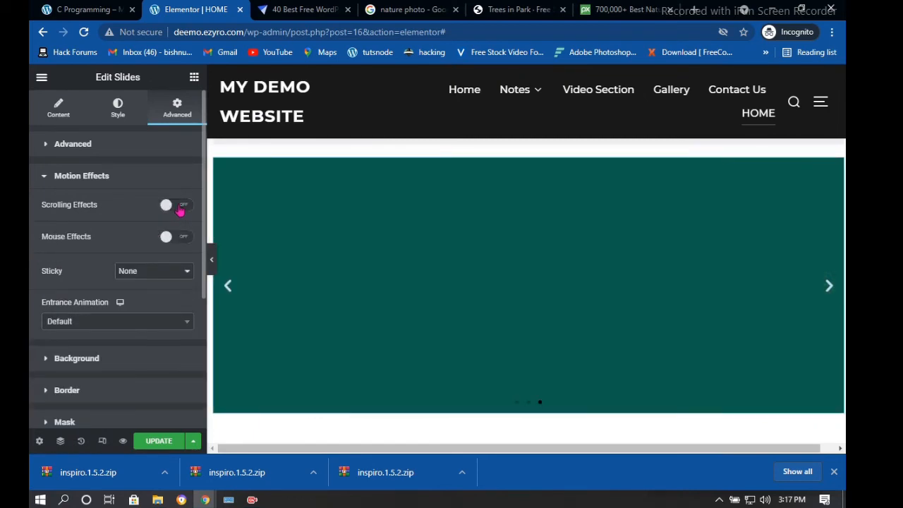
pyautogui.click(179, 206)
pyautogui.click(176, 206)
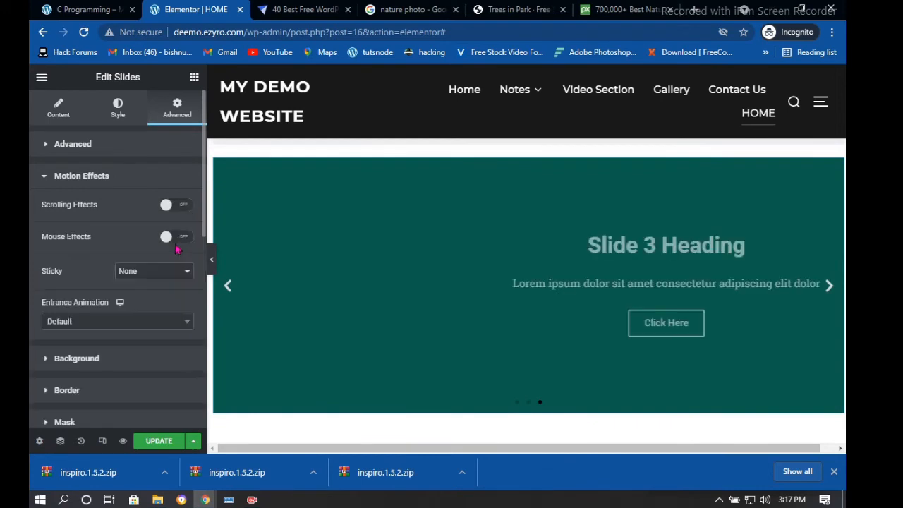
pyautogui.click(176, 208)
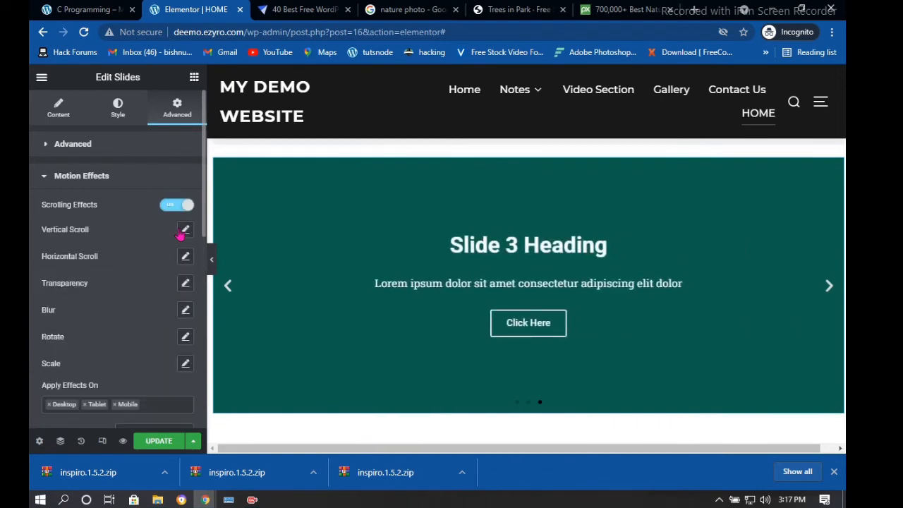
pyautogui.click(185, 283)
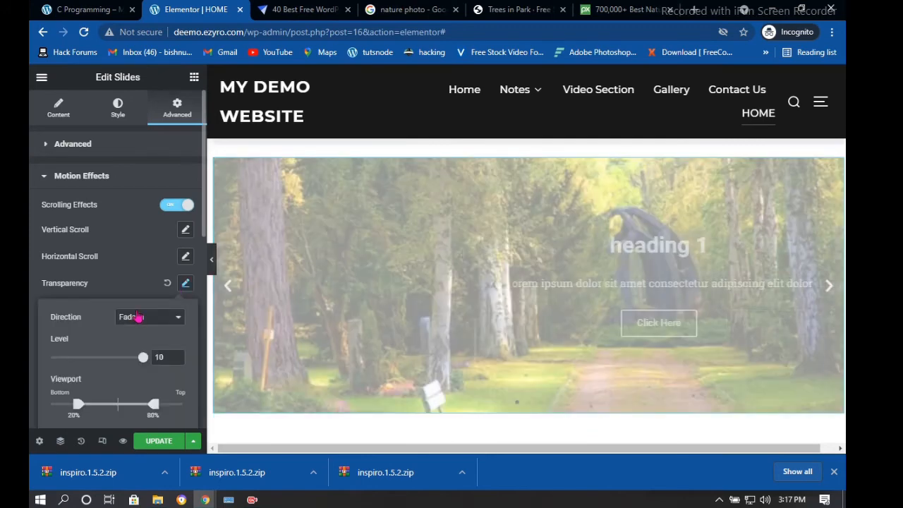
pyautogui.click(138, 317)
pyautogui.click(140, 342)
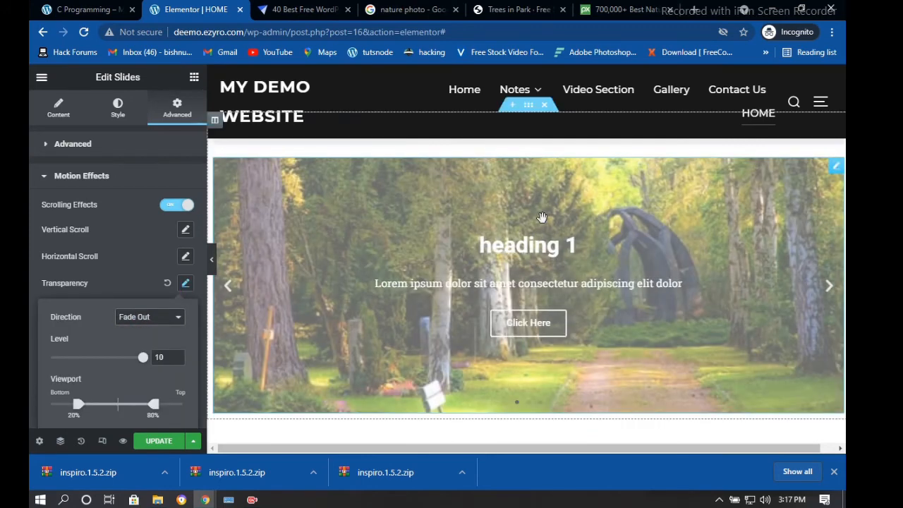
pyautogui.scroll(2, 580, 143)
pyautogui.scroll(-4, 583, 140)
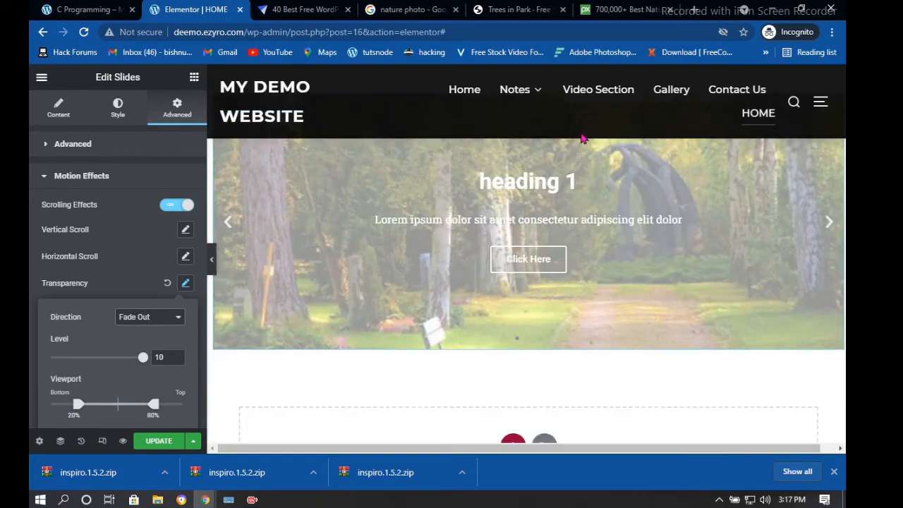
pyautogui.scroll(1, 583, 140)
pyautogui.scroll(4, 582, 139)
pyautogui.scroll(-4, 582, 141)
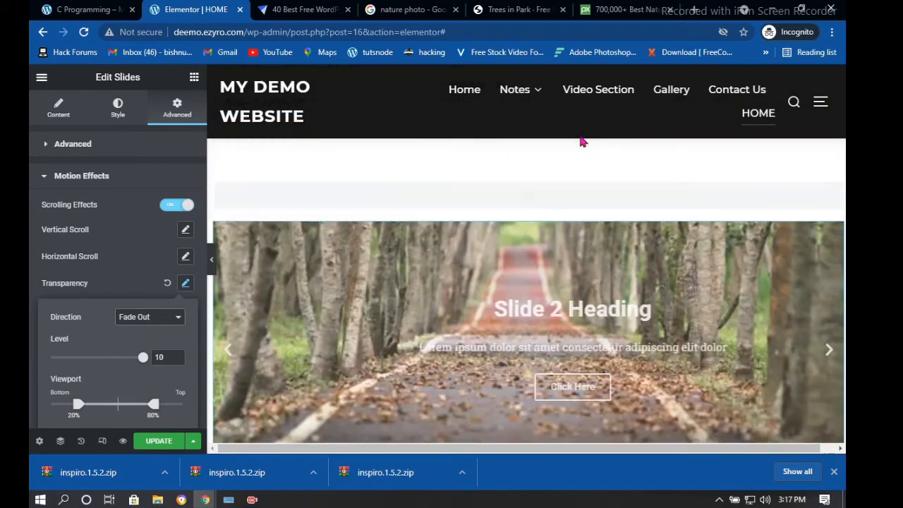
pyautogui.scroll(-1, 583, 141)
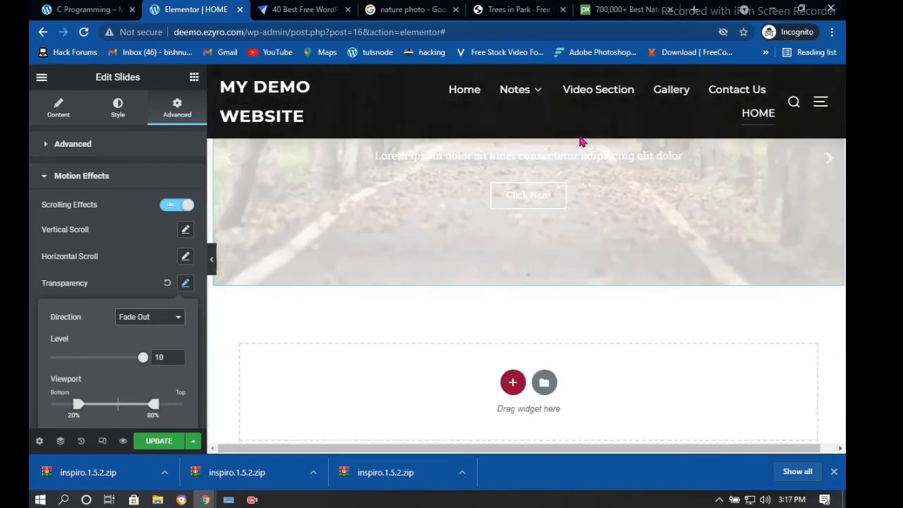
pyautogui.click(149, 324)
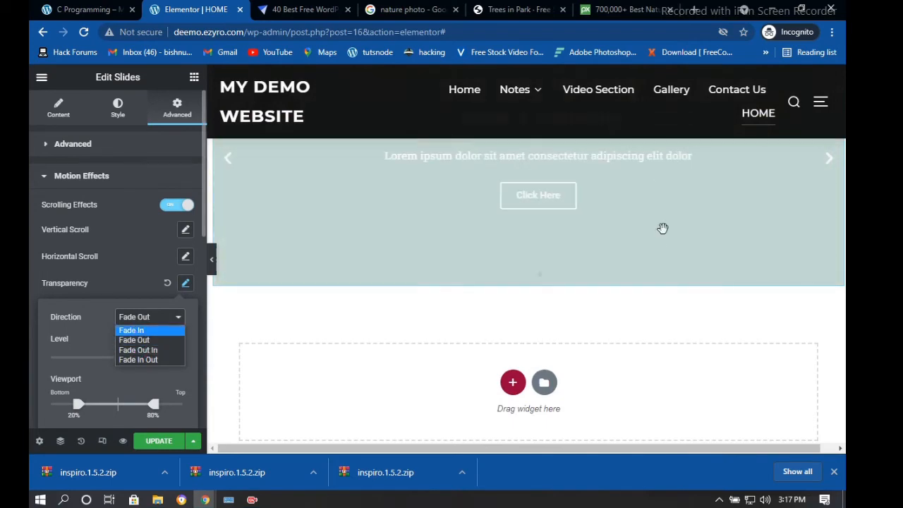
pyautogui.scroll(-5, 675, 204)
pyautogui.scroll(-3, 677, 204)
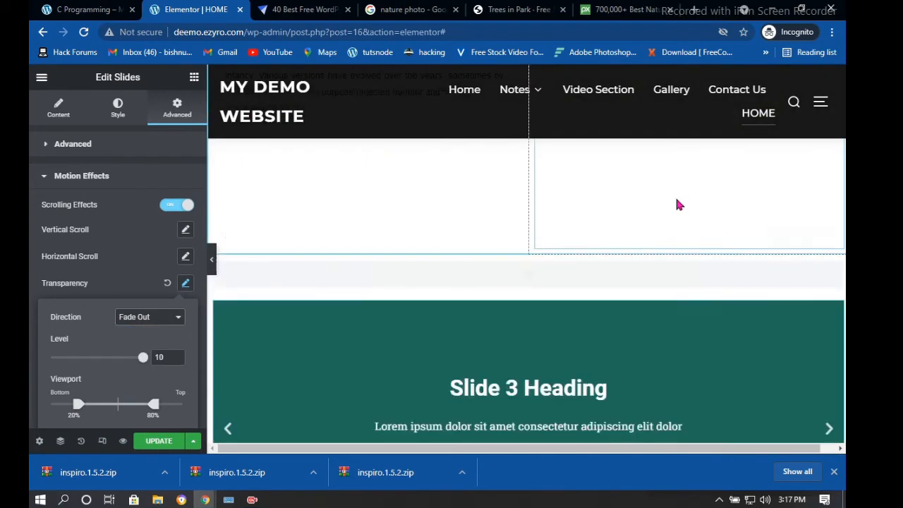
pyautogui.scroll(-1, 675, 198)
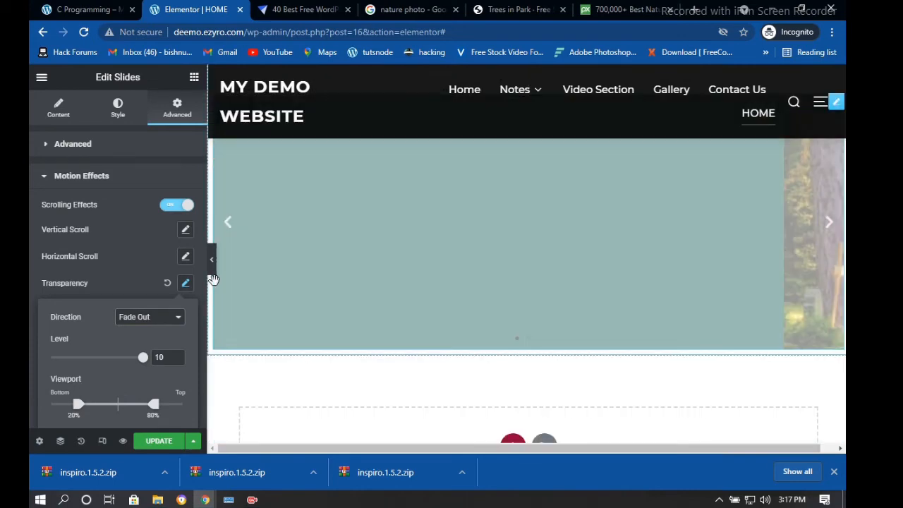
pyautogui.click(149, 316)
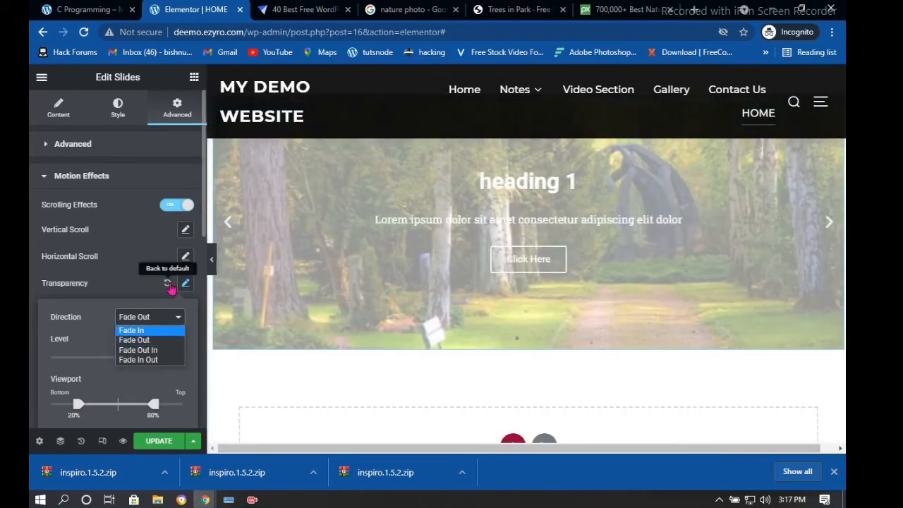
pyautogui.click(168, 285)
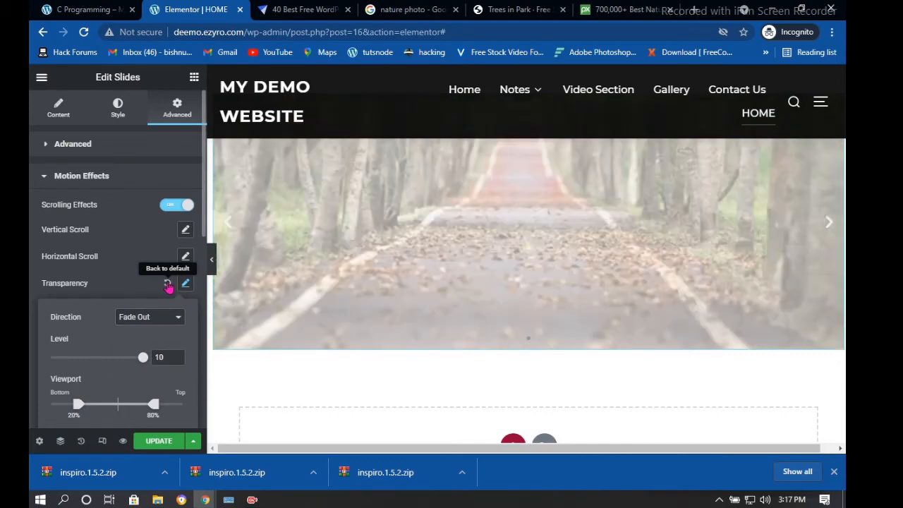
pyautogui.click(168, 285)
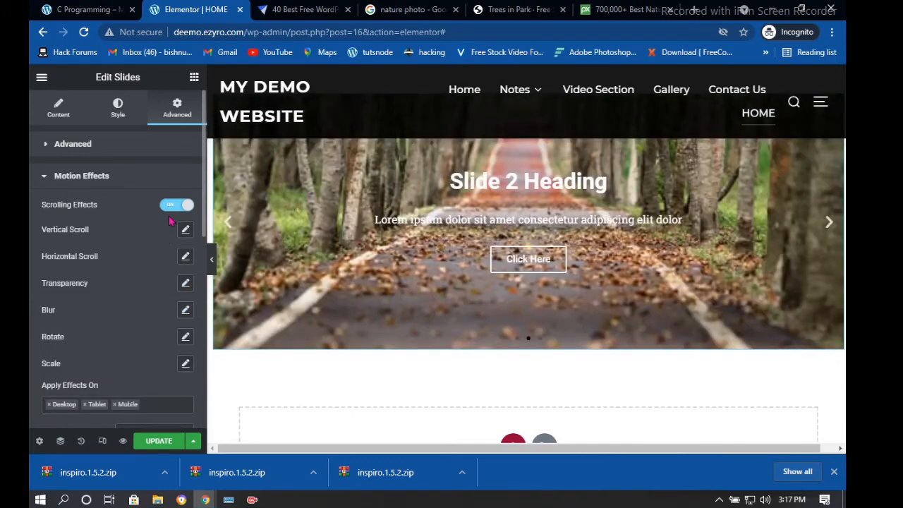
pyautogui.scroll(-3, 159, 288)
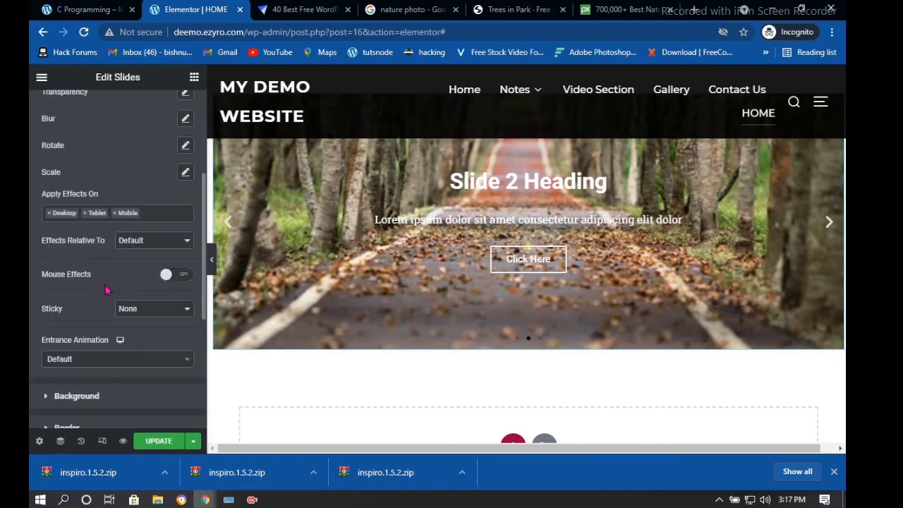
# Enable mouse effects with 3D Tilt on Direct direction at speed 4, then update the page
pyautogui.click(185, 277)
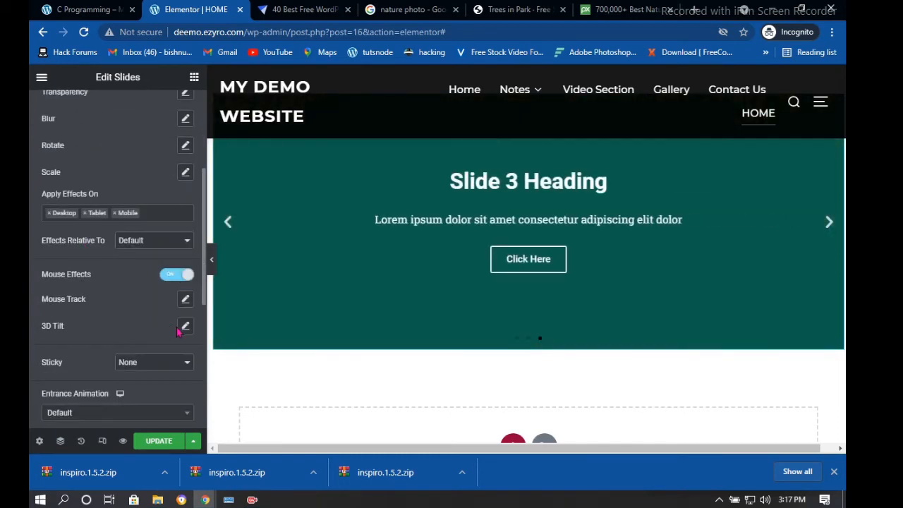
pyautogui.click(185, 326)
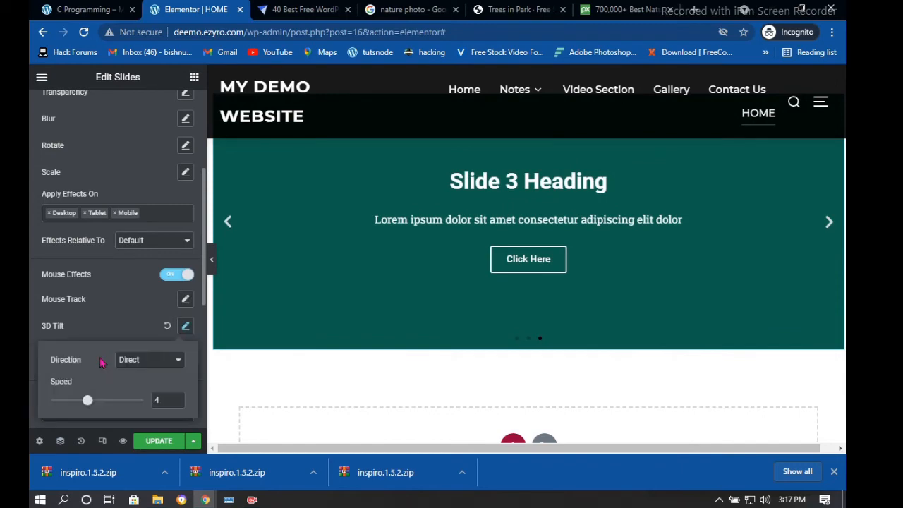
pyautogui.click(138, 361)
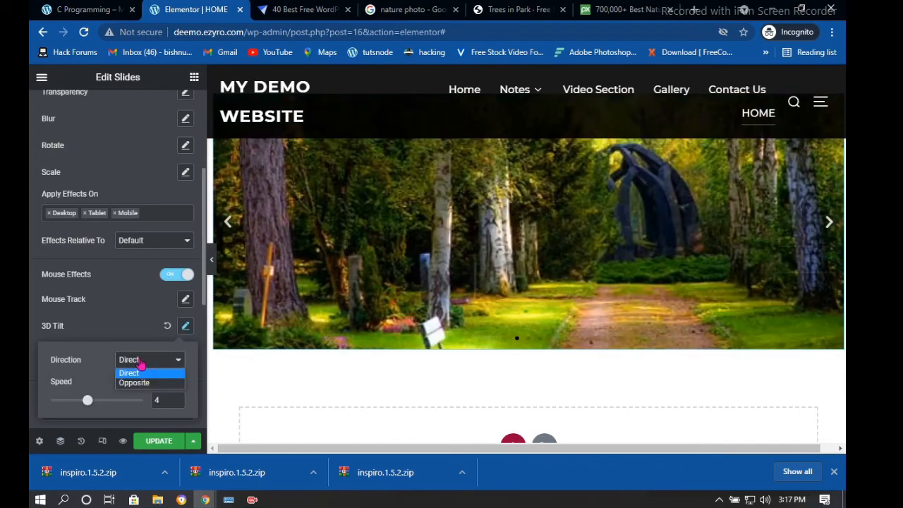
pyautogui.click(87, 402)
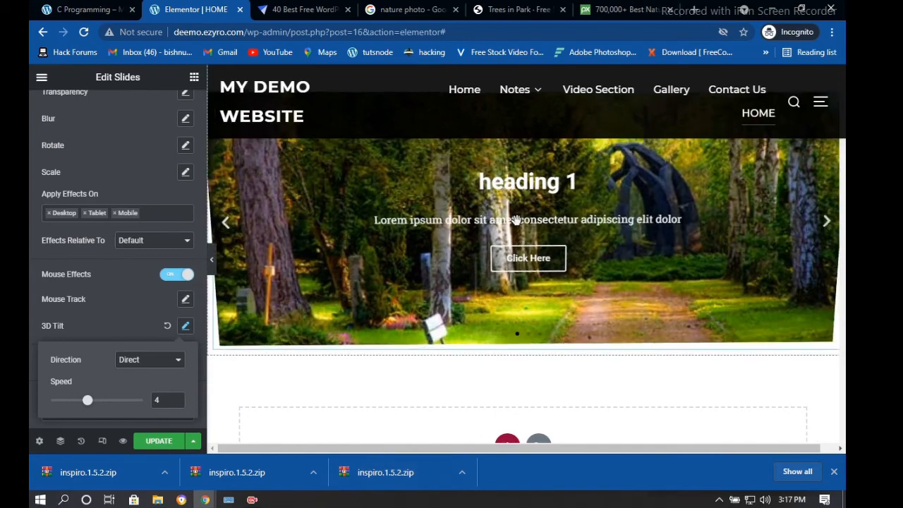
pyautogui.scroll(2, 515, 222)
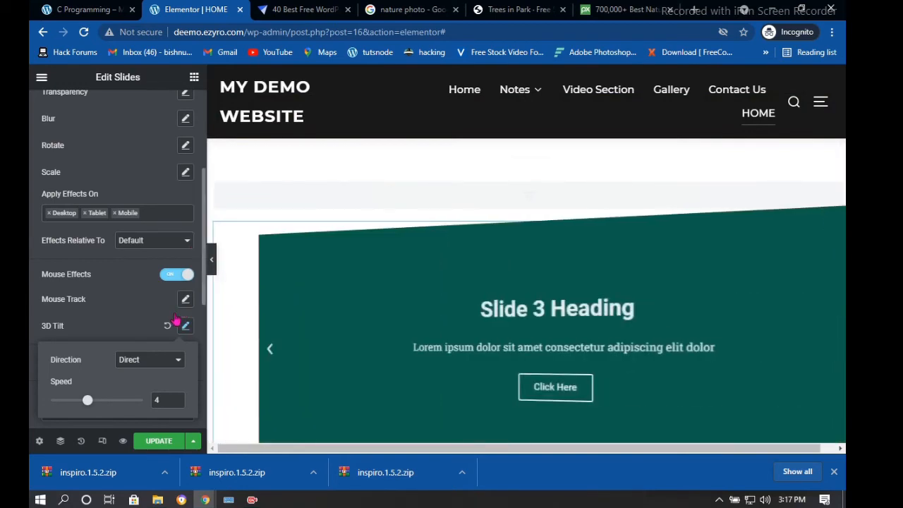
pyautogui.scroll(-1, 140, 392)
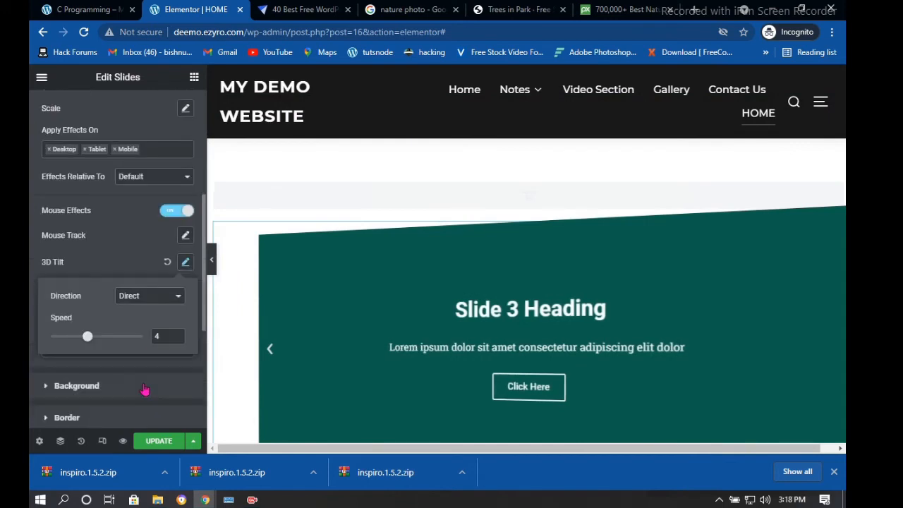
pyautogui.click(146, 441)
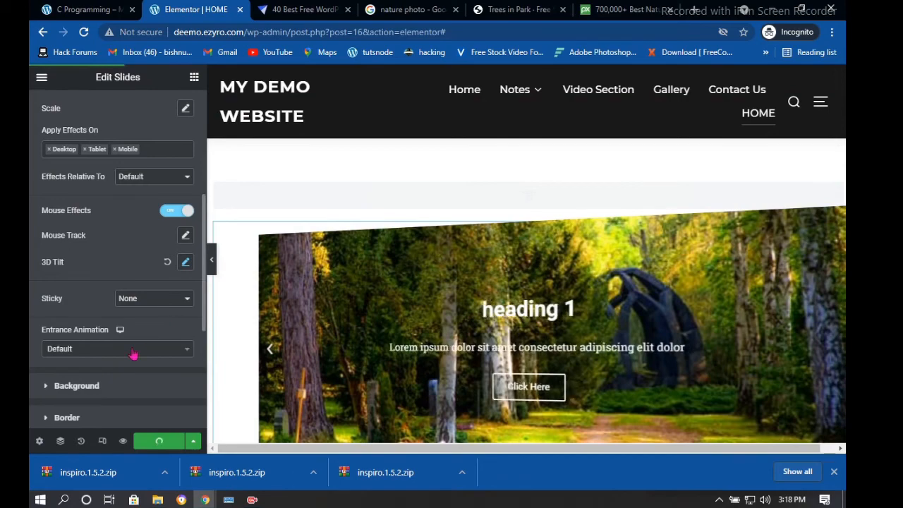
# Set the slider's entrance animation to Roll In
pyautogui.click(132, 352)
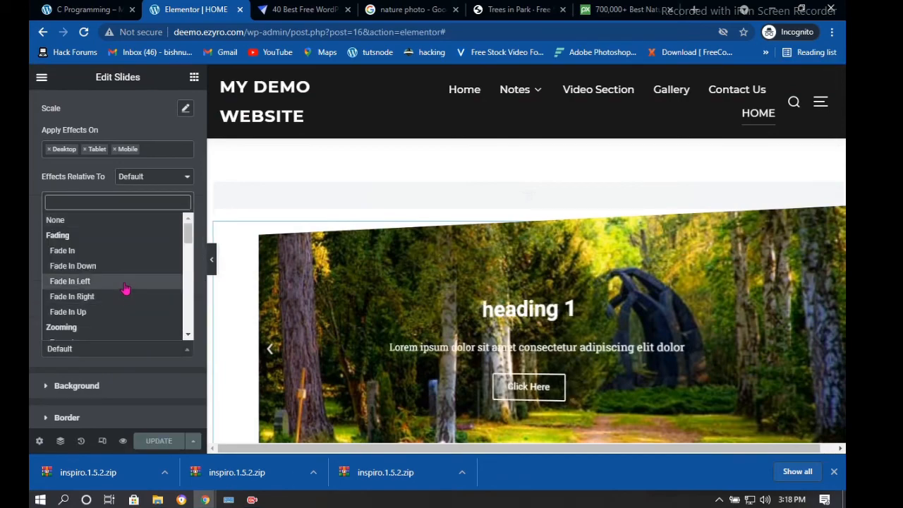
pyautogui.scroll(-4, 121, 317)
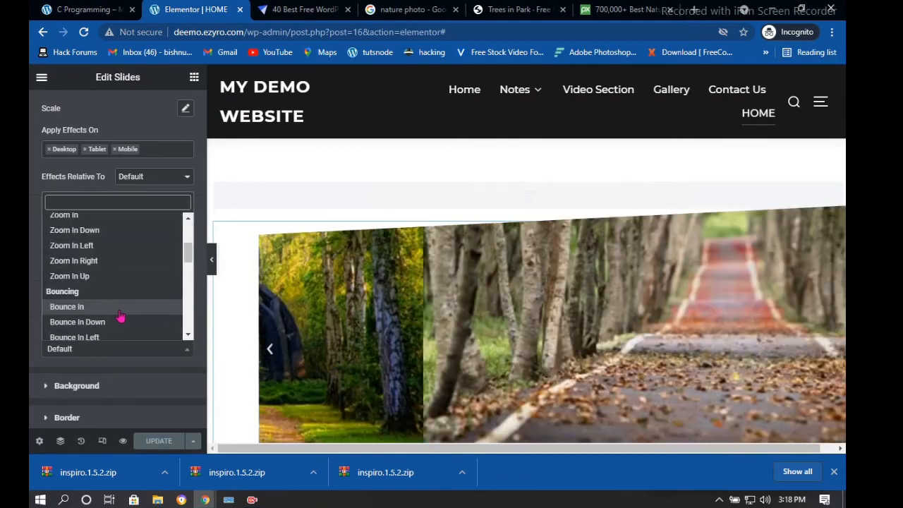
pyautogui.scroll(-2, 122, 317)
pyautogui.scroll(-3, 120, 317)
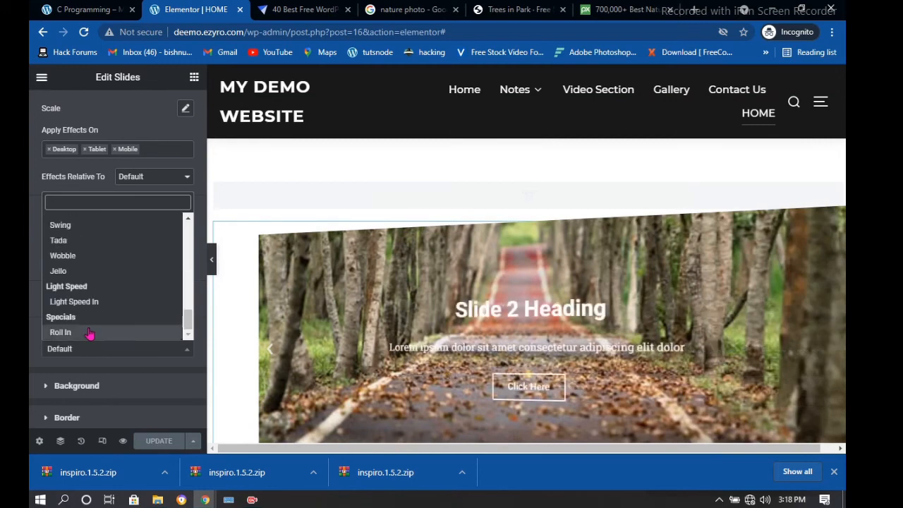
pyautogui.click(85, 330)
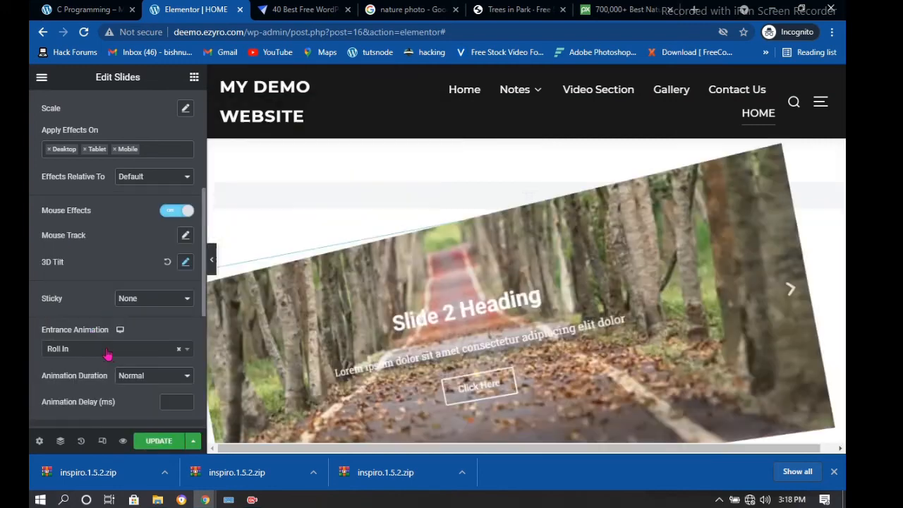
# Change the entrance animation from Roll In to Light Speed In
pyautogui.click(105, 350)
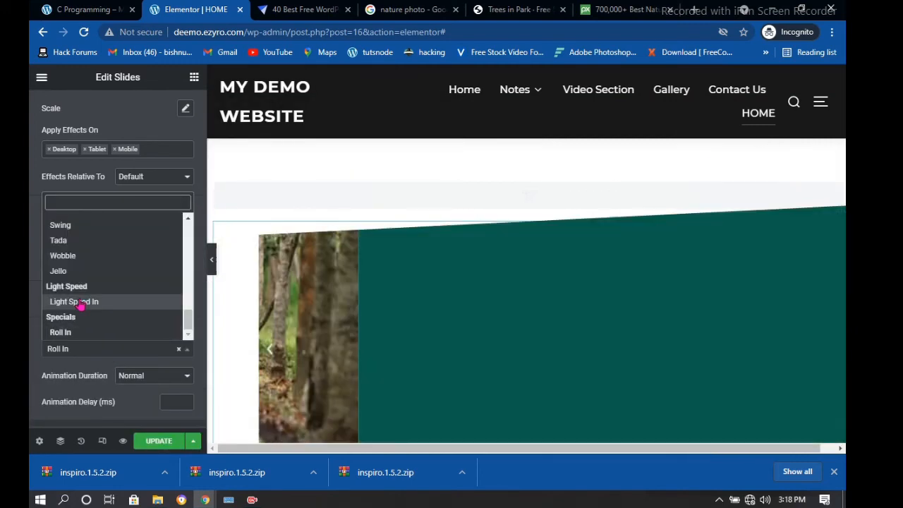
pyautogui.click(92, 302)
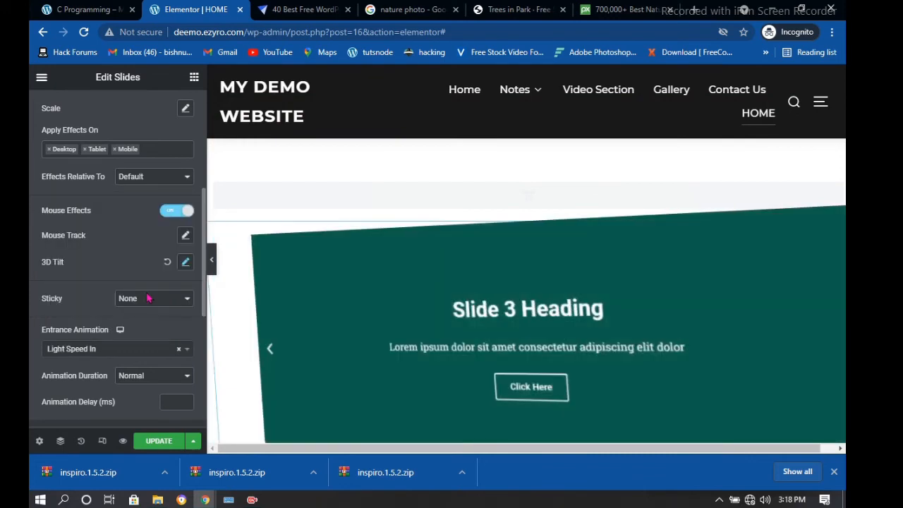
pyautogui.click(149, 302)
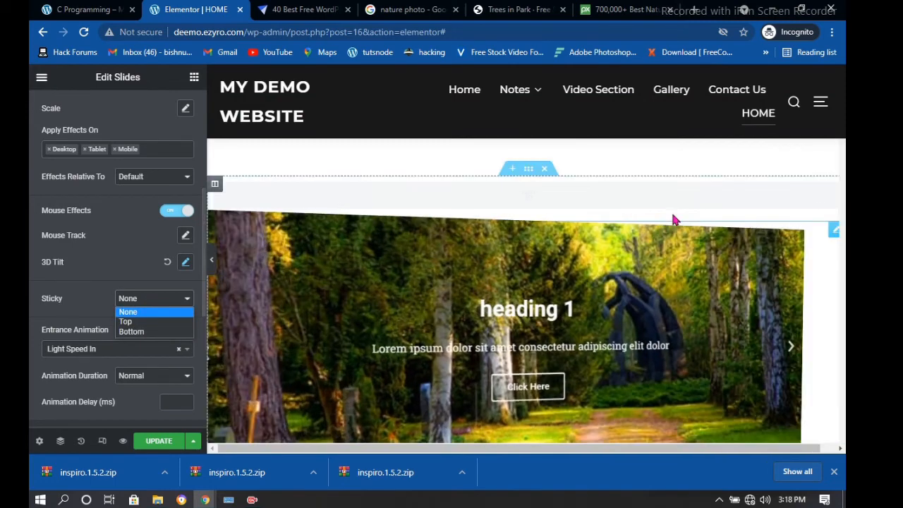
# Make the slider sticky at the Top and scroll the preview to test it
pyautogui.scroll(-3, 663, 211)
pyautogui.scroll(1, 304, 241)
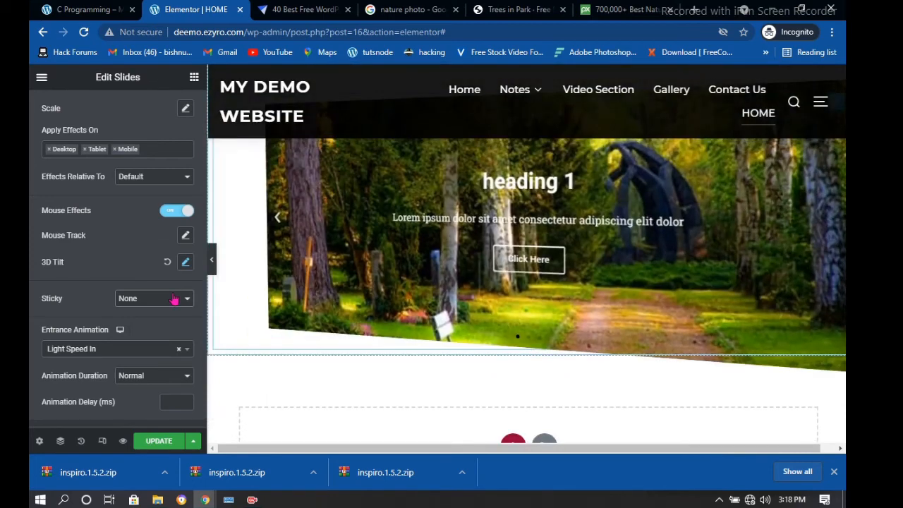
pyautogui.click(176, 298)
pyautogui.click(343, 246)
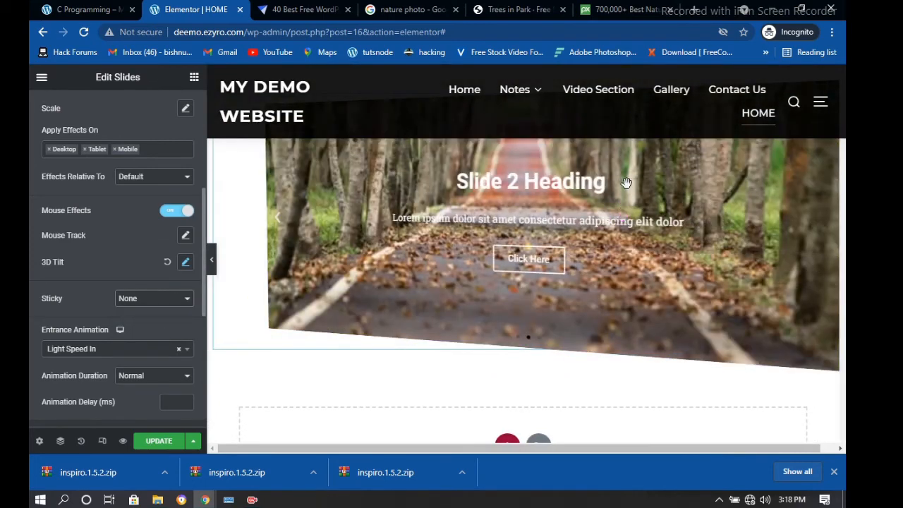
pyautogui.scroll(-6, 626, 175)
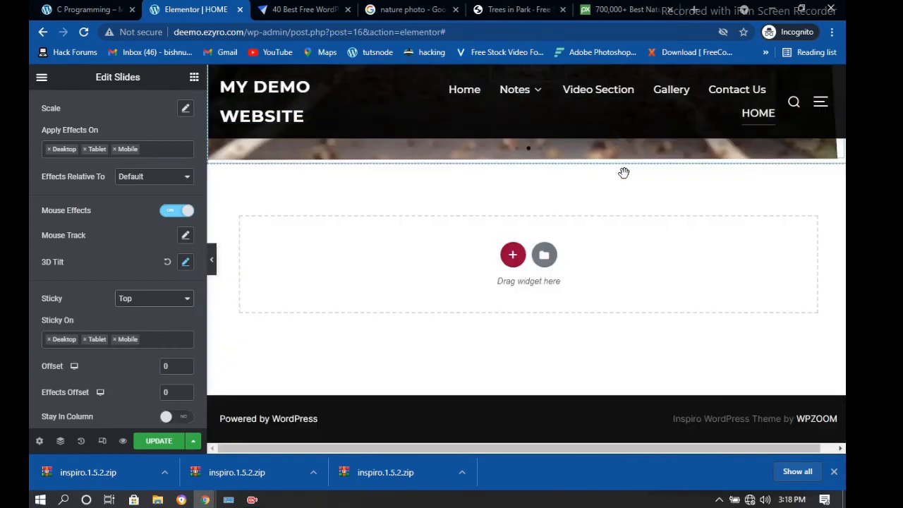
pyautogui.scroll(2, 621, 177)
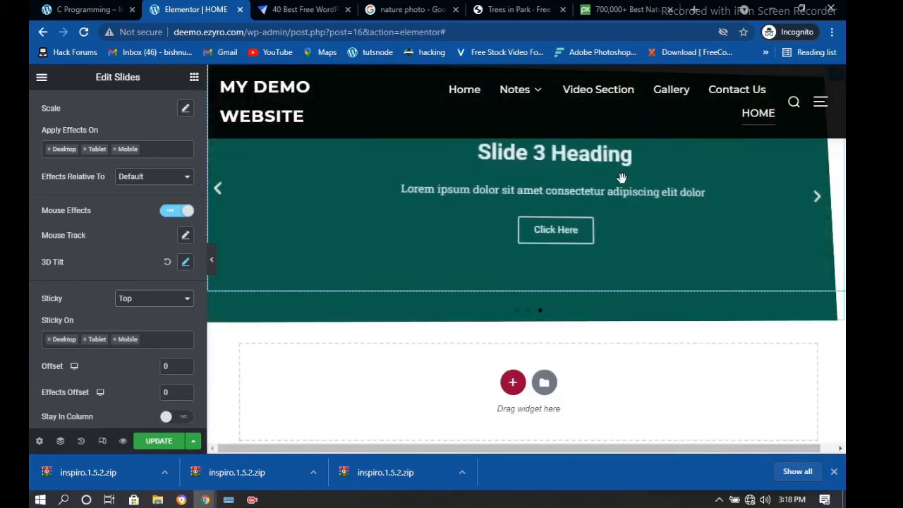
pyautogui.scroll(4, 620, 176)
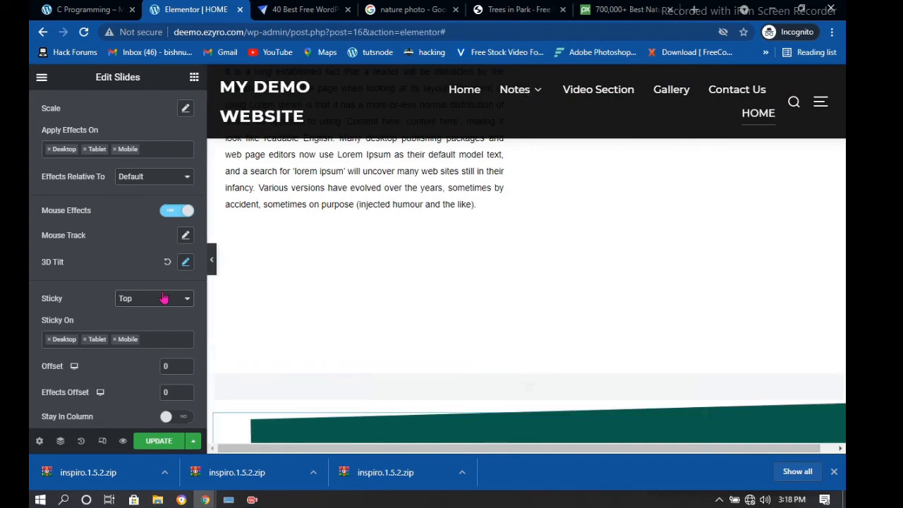
# Set the slider's Sticky option back to None
pyautogui.click(163, 298)
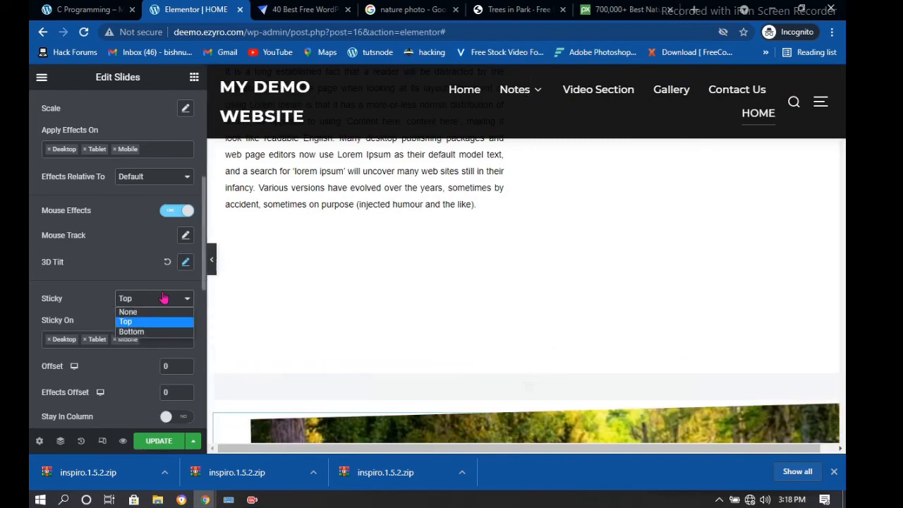
pyautogui.click(131, 315)
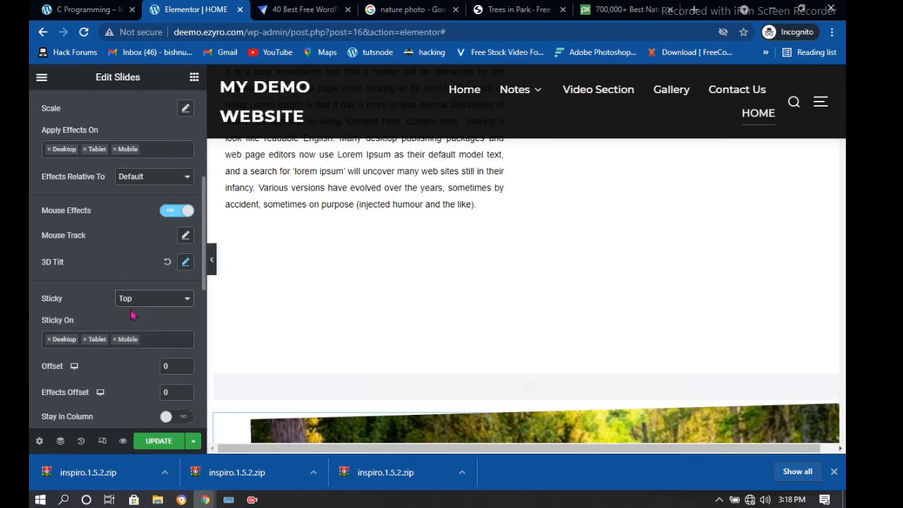
pyautogui.scroll(-1, 145, 367)
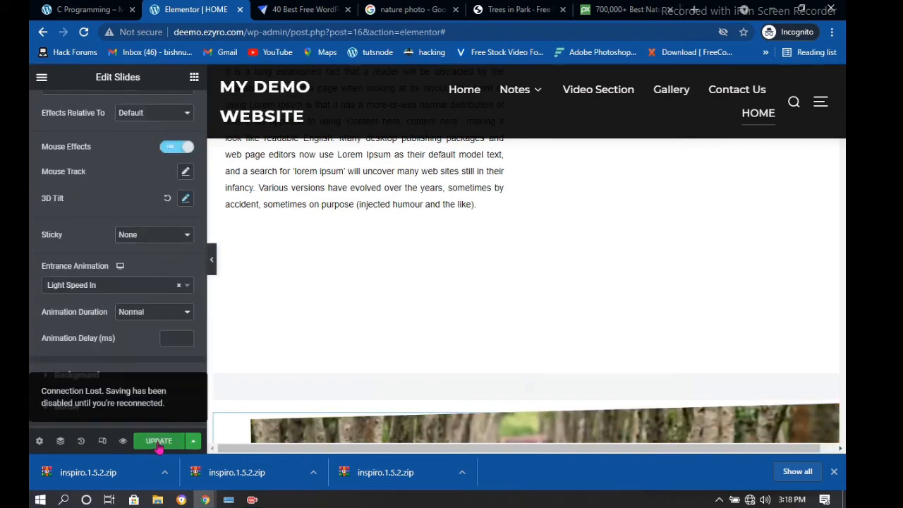
# Try saving the page with UPDATE twice, then check the Wi-Fi status from the taskbar
pyautogui.click(158, 444)
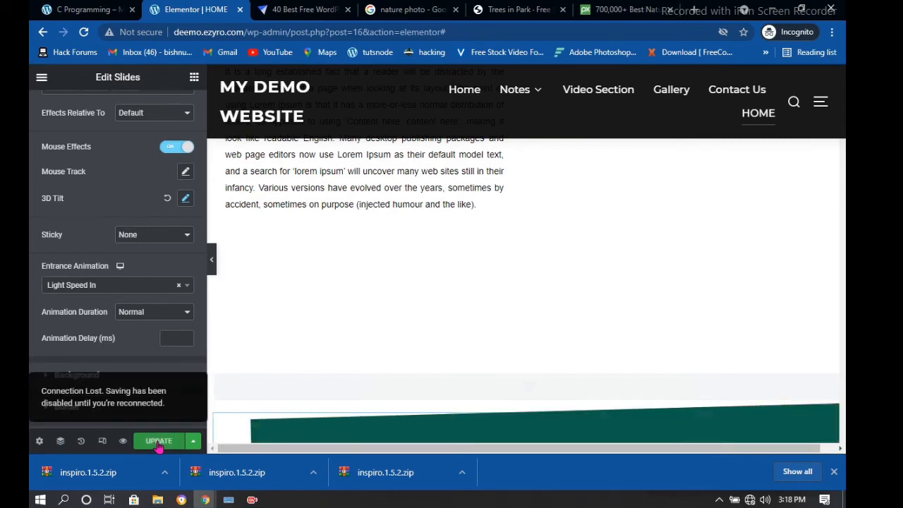
pyautogui.click(158, 441)
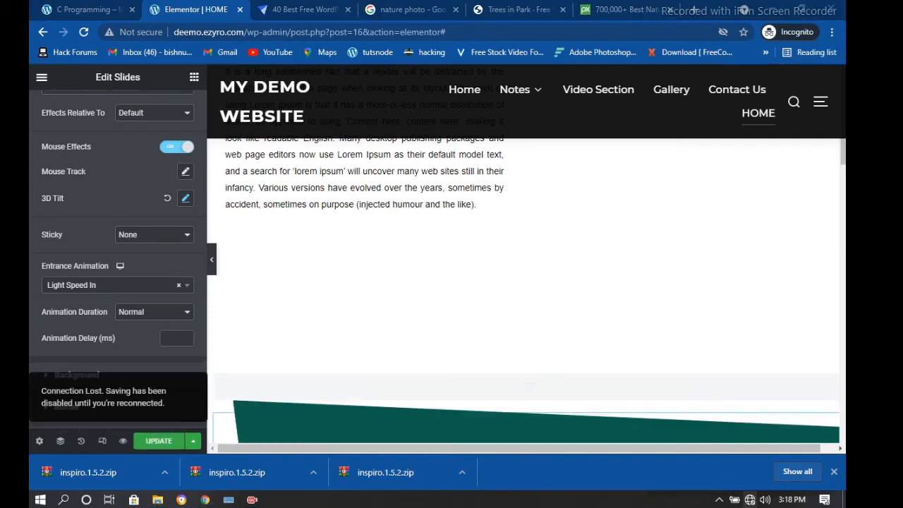
pyautogui.click(749, 500)
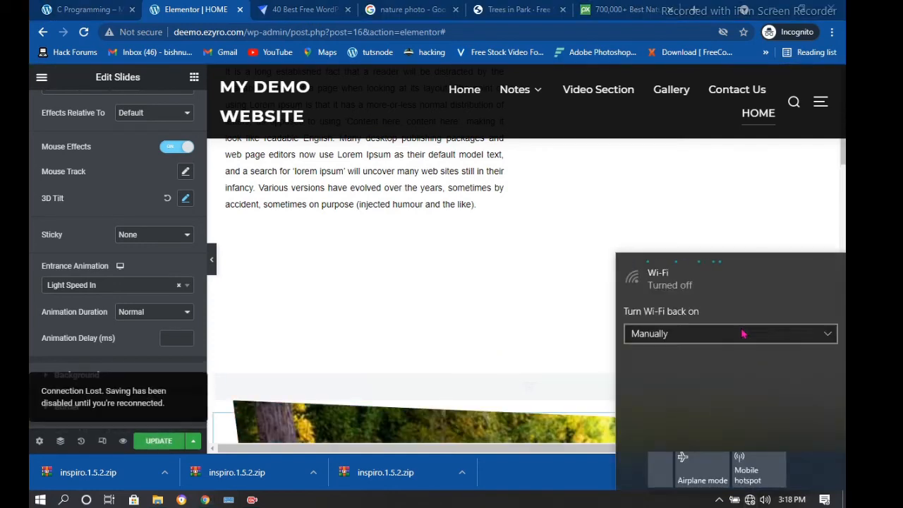
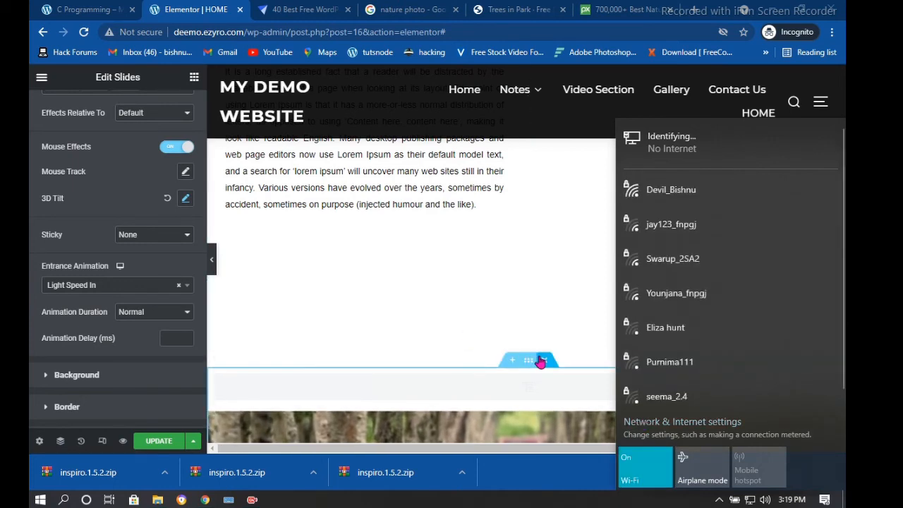
# Turn off Wi-Fi from the action center and scroll the preview to the empty section above the footer
pyautogui.click(652, 465)
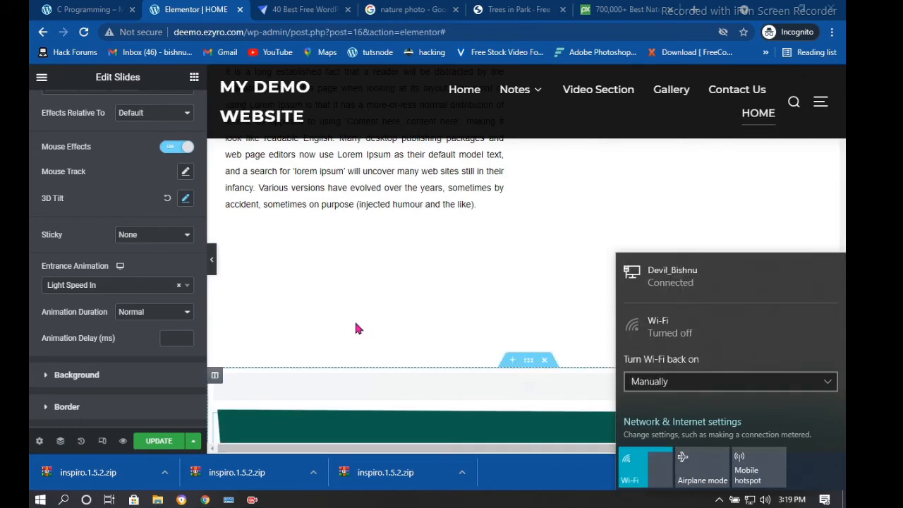
pyautogui.scroll(-3, 320, 326)
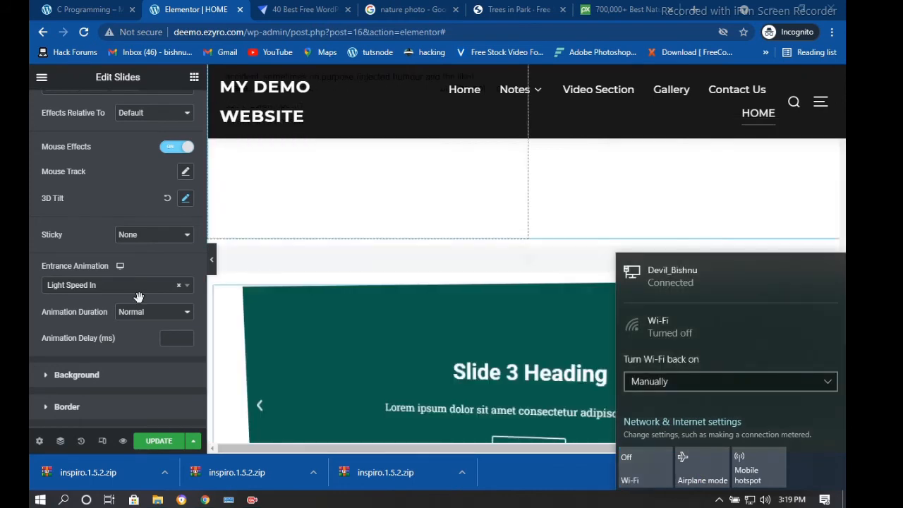
pyautogui.scroll(-3, 134, 304)
pyautogui.scroll(-3, 484, 357)
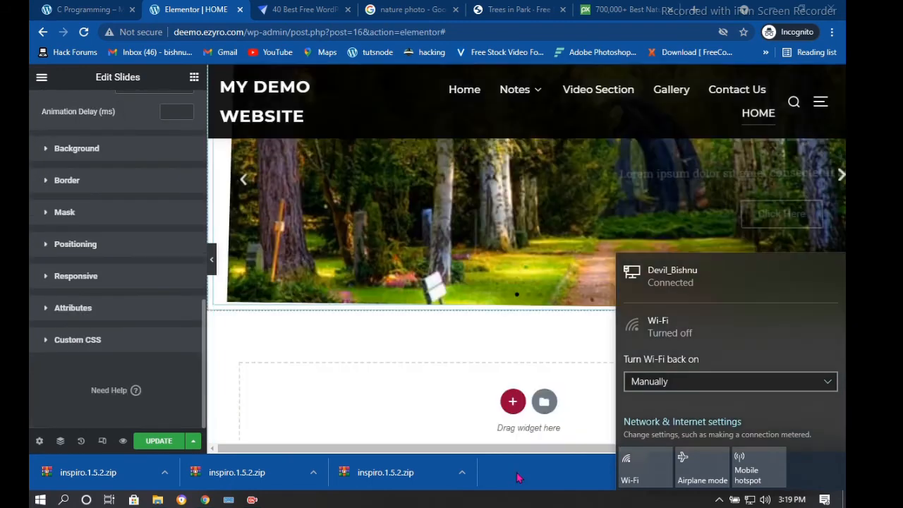
pyautogui.click(519, 477)
pyautogui.scroll(-5, 783, 349)
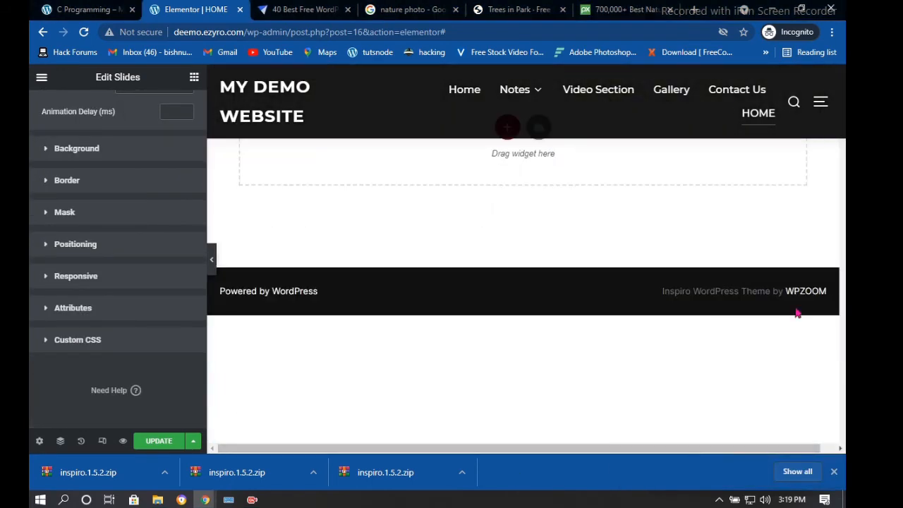
# Drag the Posts widget below the slider to add a three-column recent-posts grid
pyautogui.click(426, 268)
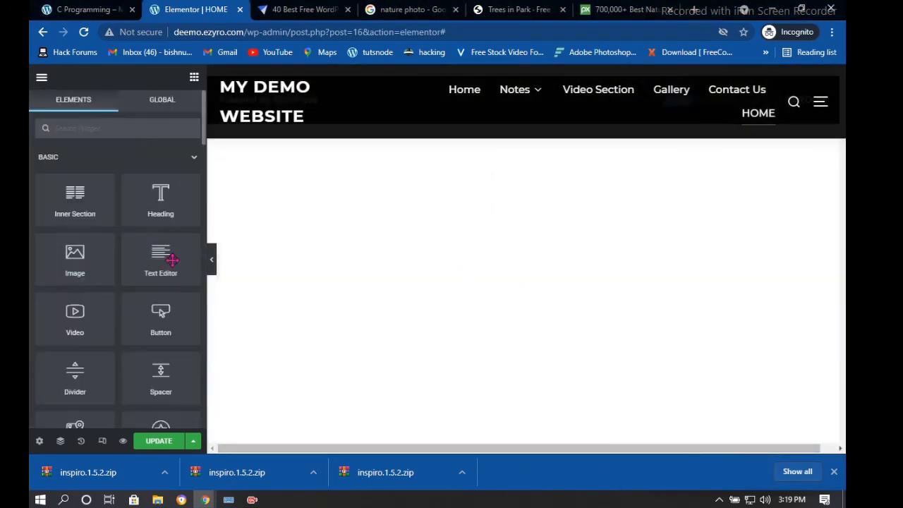
pyautogui.scroll(-2, 102, 270)
pyautogui.scroll(-1, 100, 272)
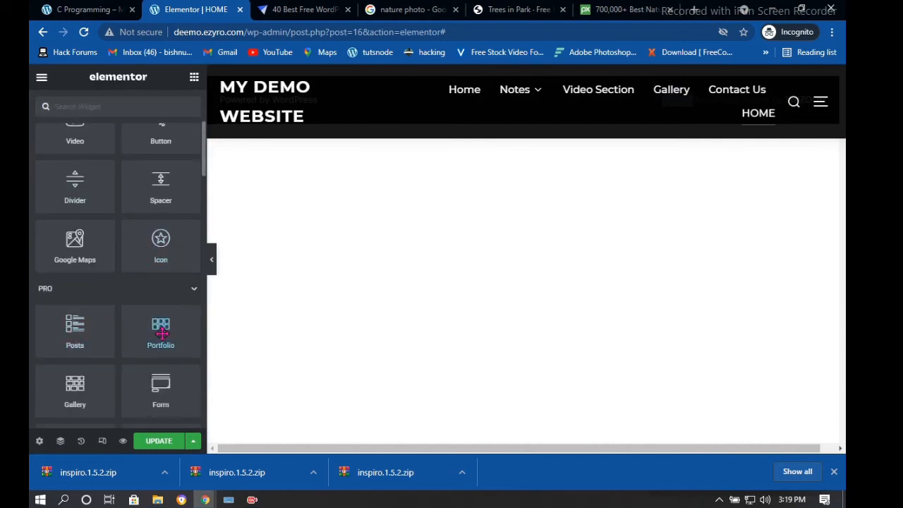
pyautogui.moveTo(77, 324); pyautogui.dragTo(480, 205)
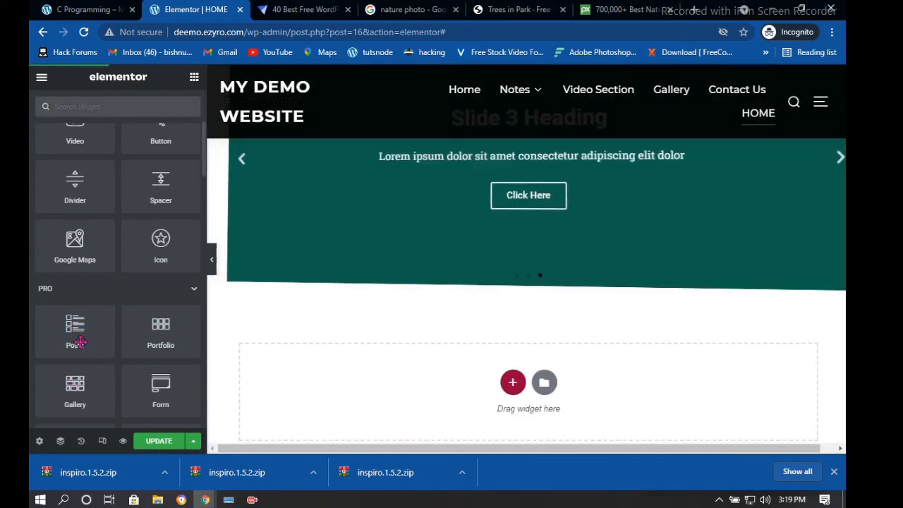
pyautogui.moveTo(78, 337); pyautogui.dragTo(523, 278)
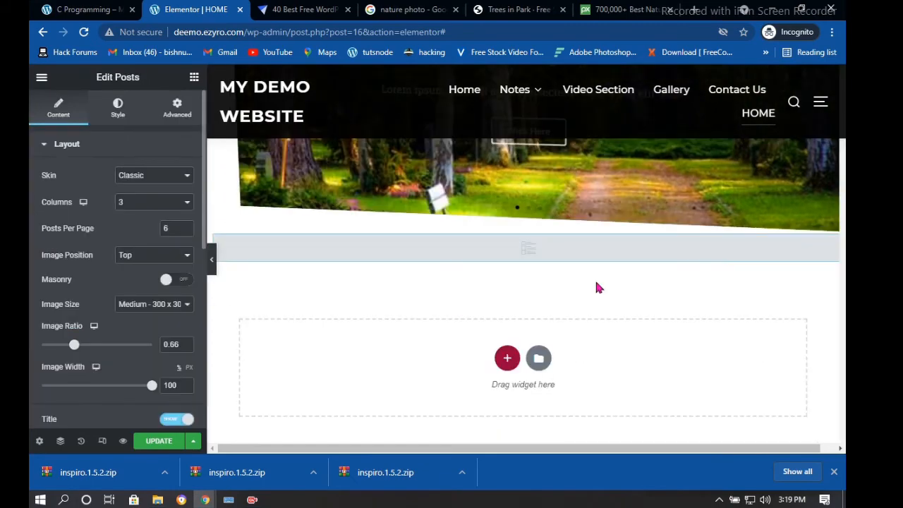
pyautogui.scroll(4, 421, 343)
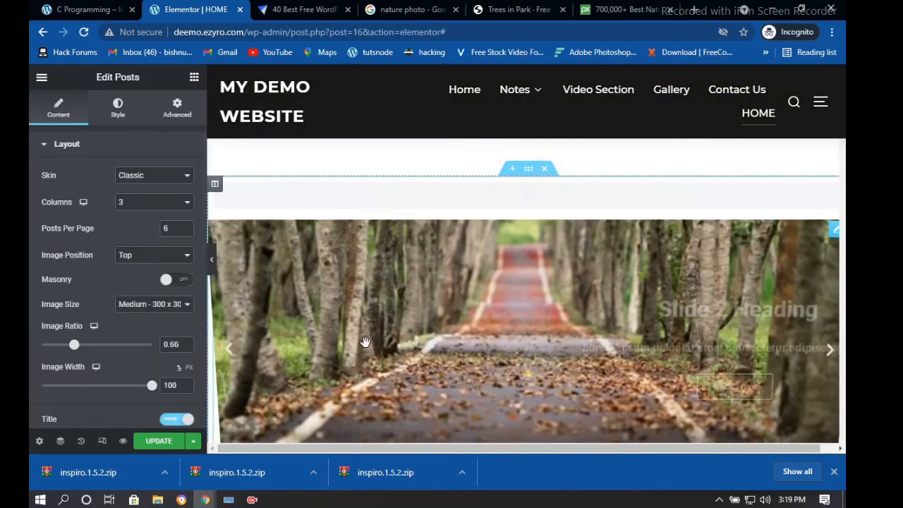
pyautogui.scroll(-10, 360, 324)
pyautogui.scroll(2, 386, 237)
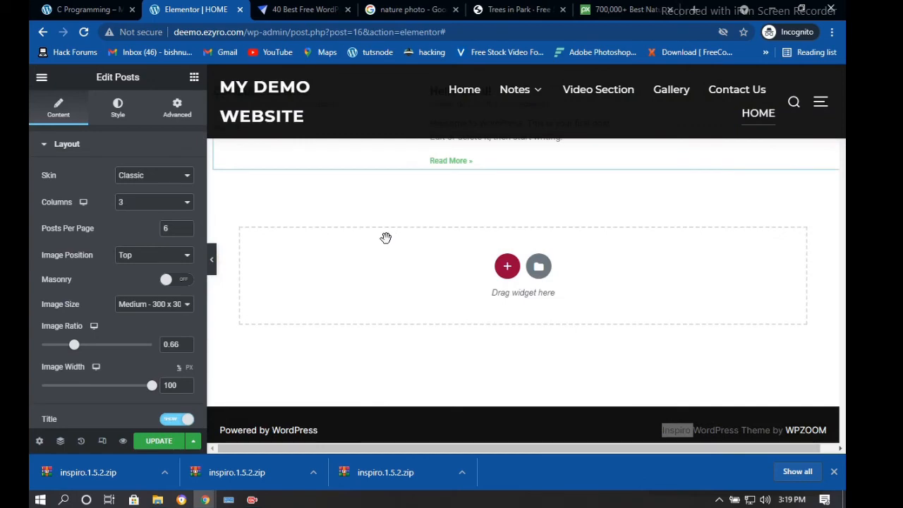
pyautogui.scroll(8, 385, 238)
pyautogui.scroll(-3, 374, 296)
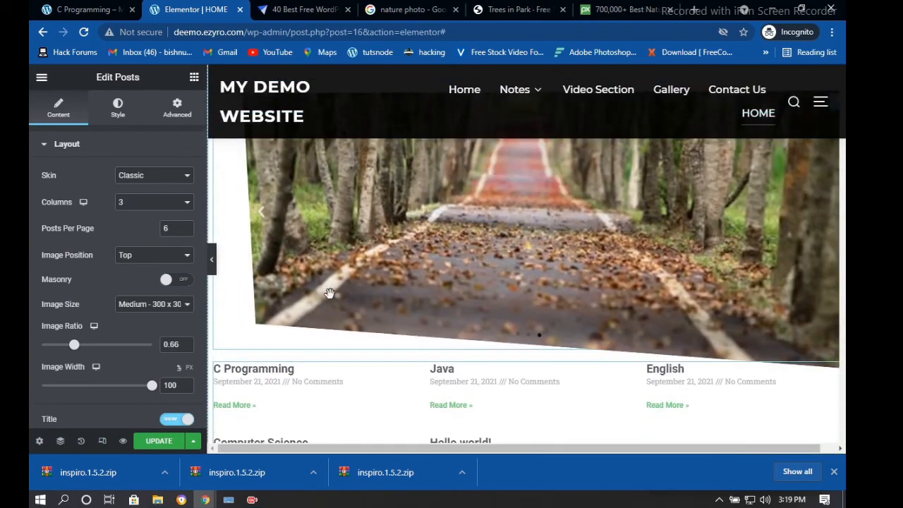
pyautogui.scroll(-1, 105, 304)
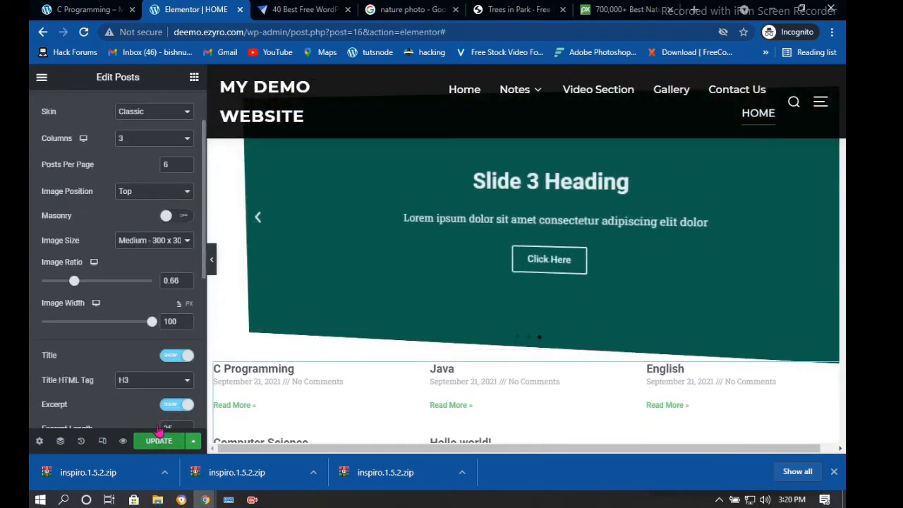
# Save the page with UPDATE and return to the widget list
pyautogui.click(159, 434)
pyautogui.scroll(-1, 140, 291)
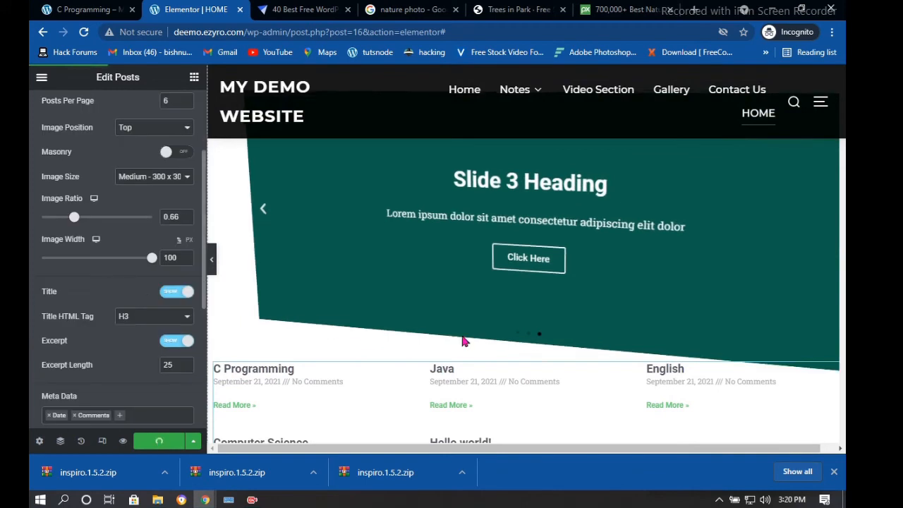
pyautogui.scroll(-2, 469, 343)
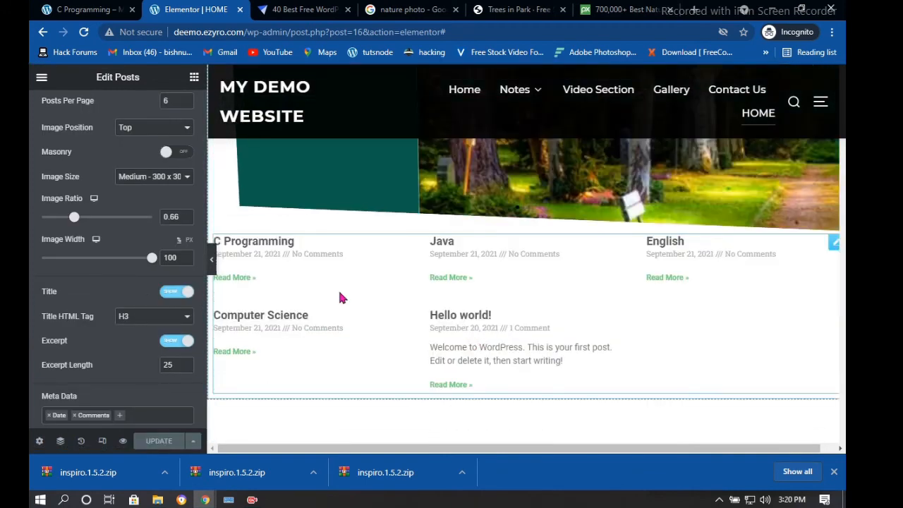
pyautogui.scroll(-1, 168, 298)
pyautogui.scroll(-1, 168, 297)
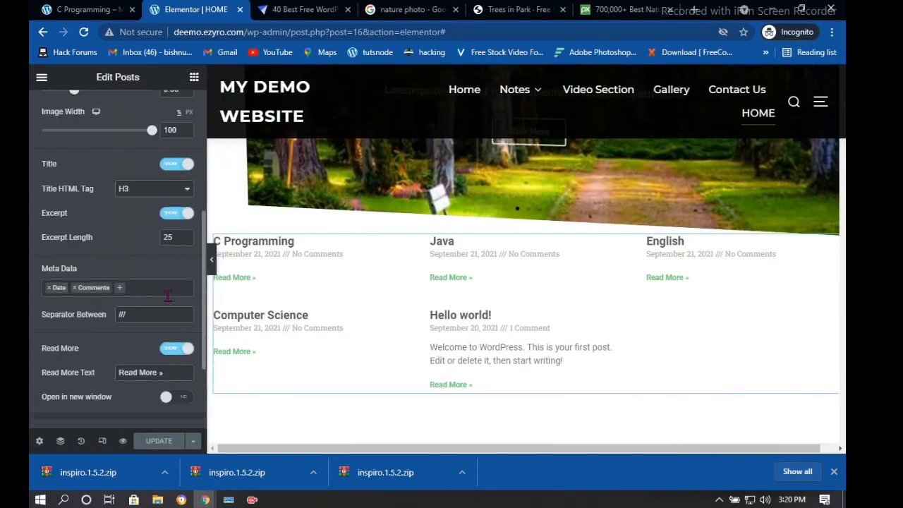
pyautogui.scroll(-2, 168, 302)
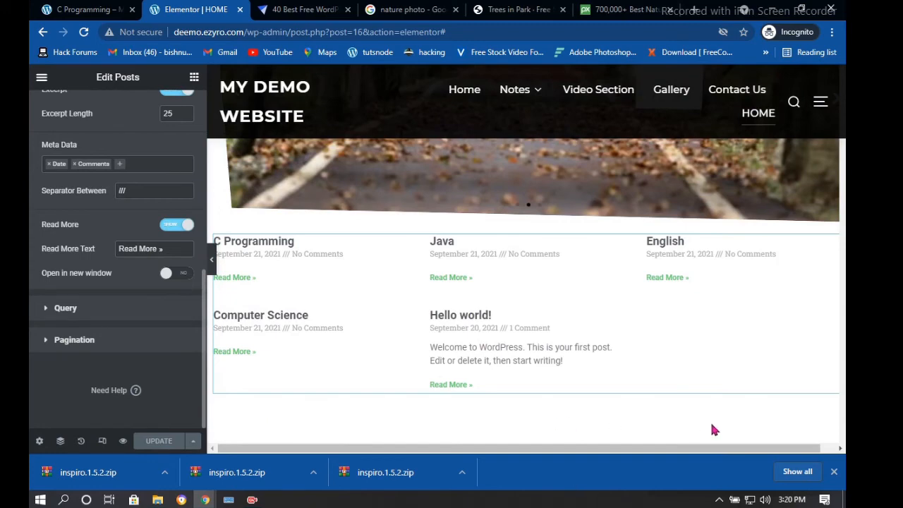
pyautogui.scroll(-5, 700, 397)
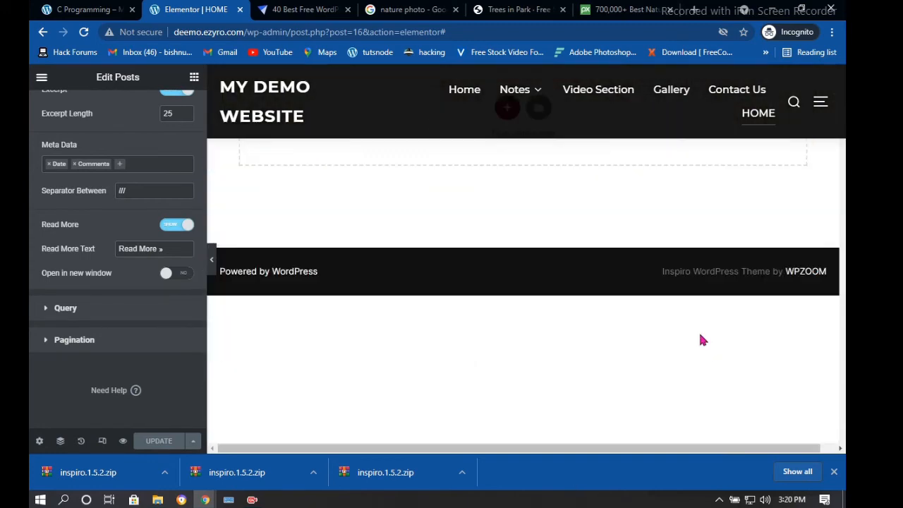
pyautogui.scroll(-3, 700, 334)
pyautogui.press('Delete')
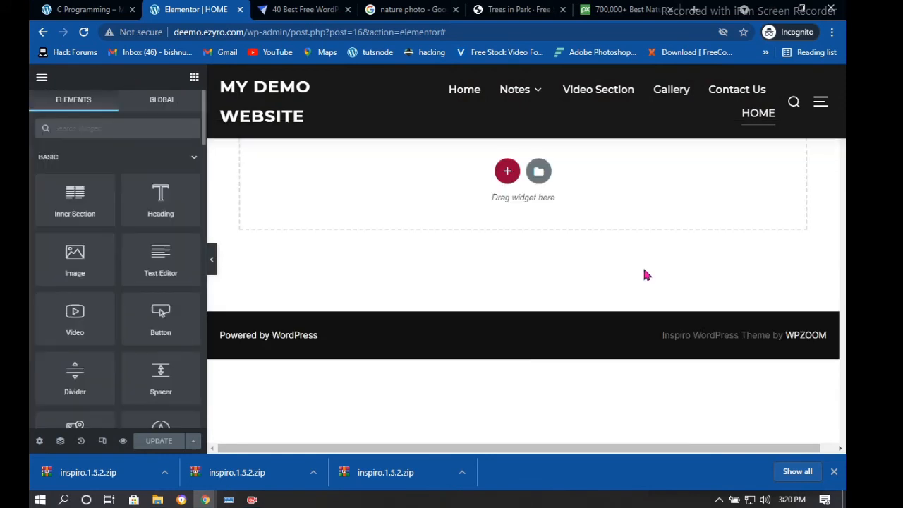
# Drop a Basic Gallery widget, 4 columns with no images yet, into the section below the recent-posts grid
pyautogui.scroll(-5, 71, 268)
pyautogui.scroll(-3, 76, 274)
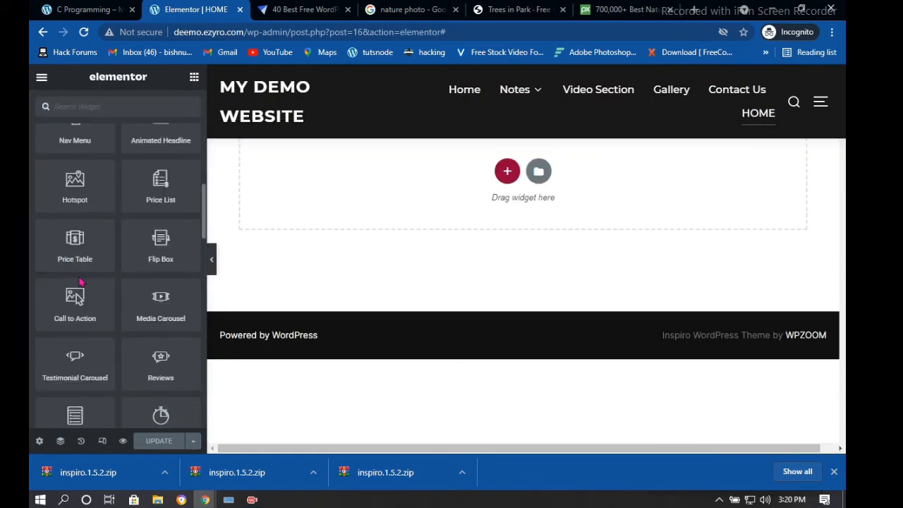
pyautogui.scroll(-1, 81, 281)
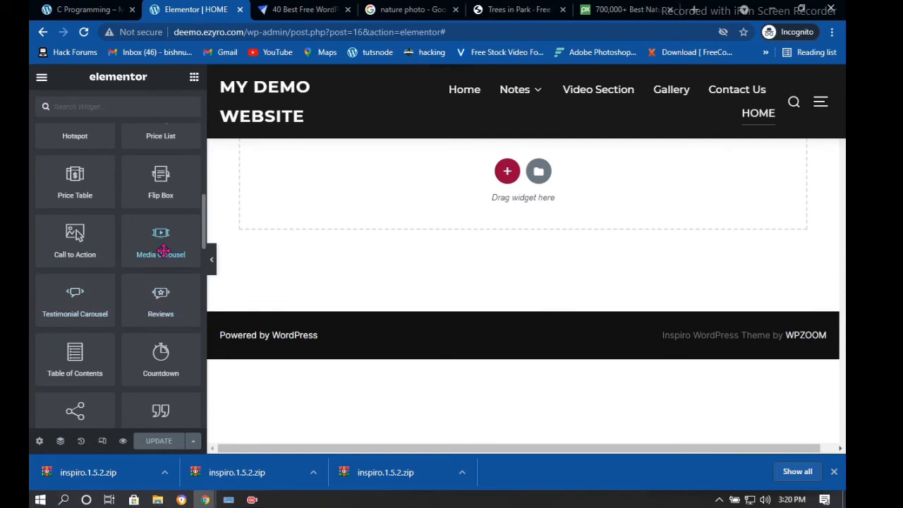
pyautogui.scroll(-1, 156, 343)
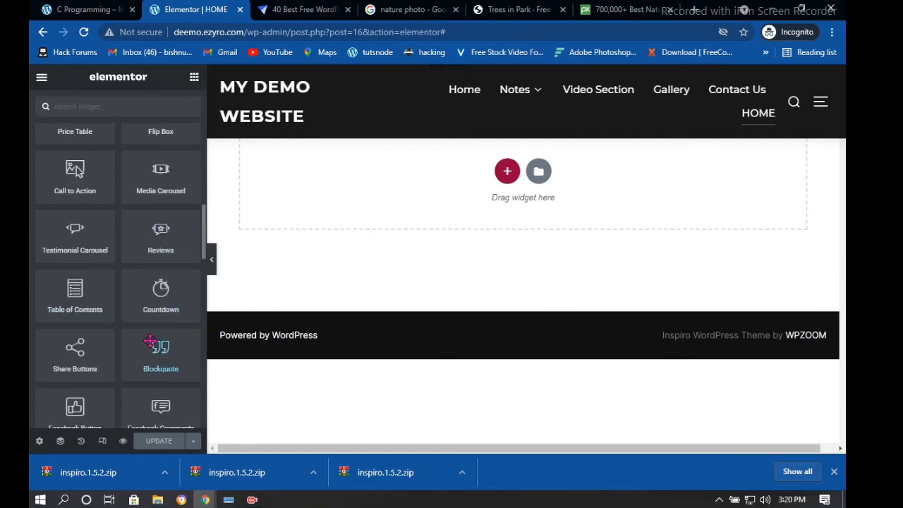
pyautogui.scroll(-1, 145, 342)
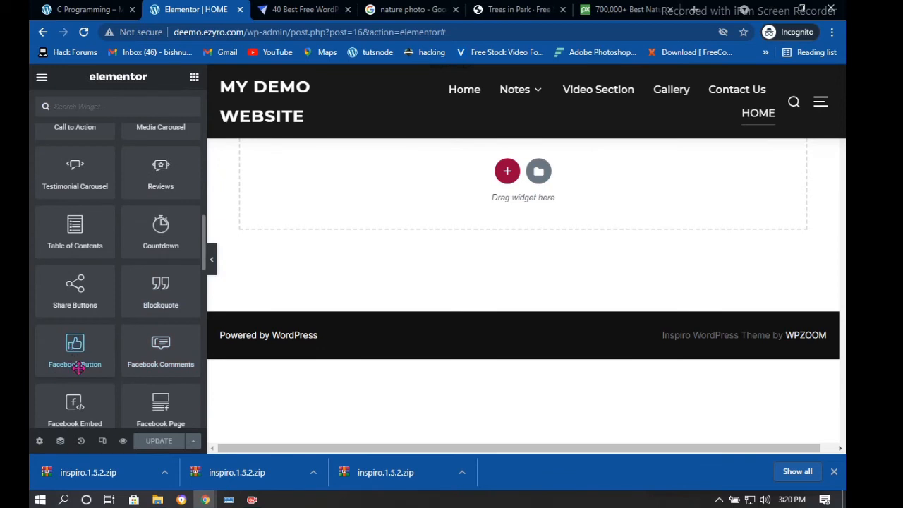
pyautogui.scroll(-2, 78, 360)
pyautogui.scroll(-4, 78, 353)
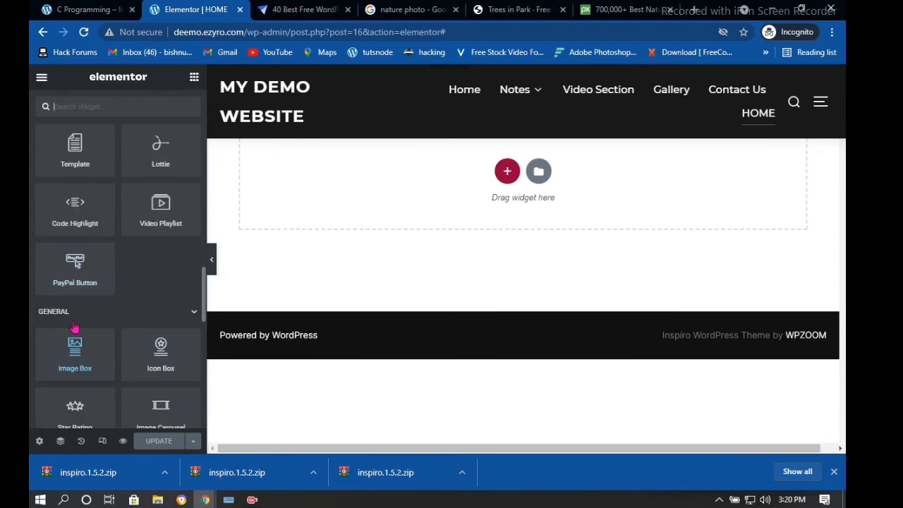
pyautogui.scroll(-3, 81, 346)
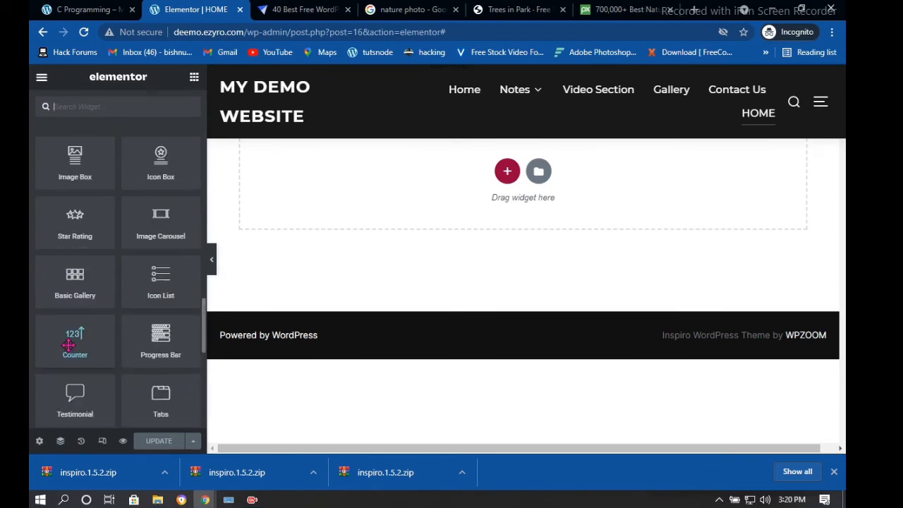
pyautogui.scroll(1, 70, 194)
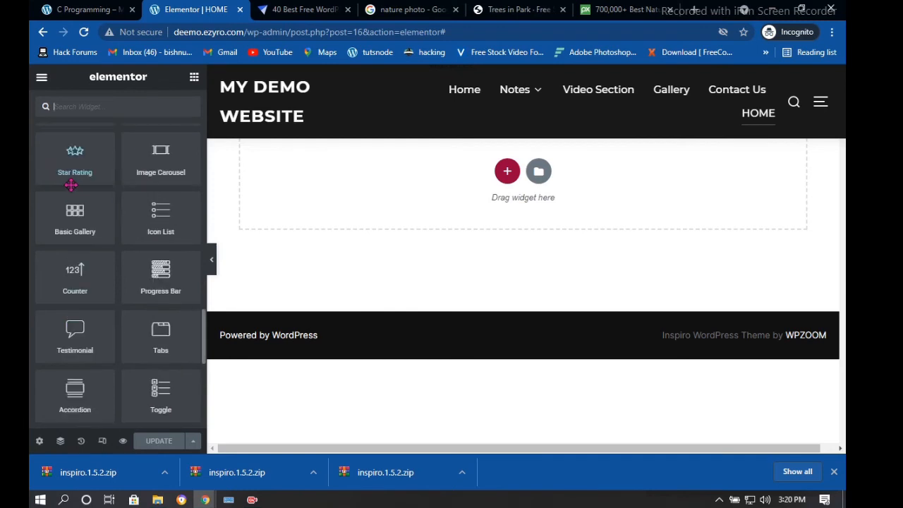
pyautogui.moveTo(64, 229); pyautogui.dragTo(537, 217)
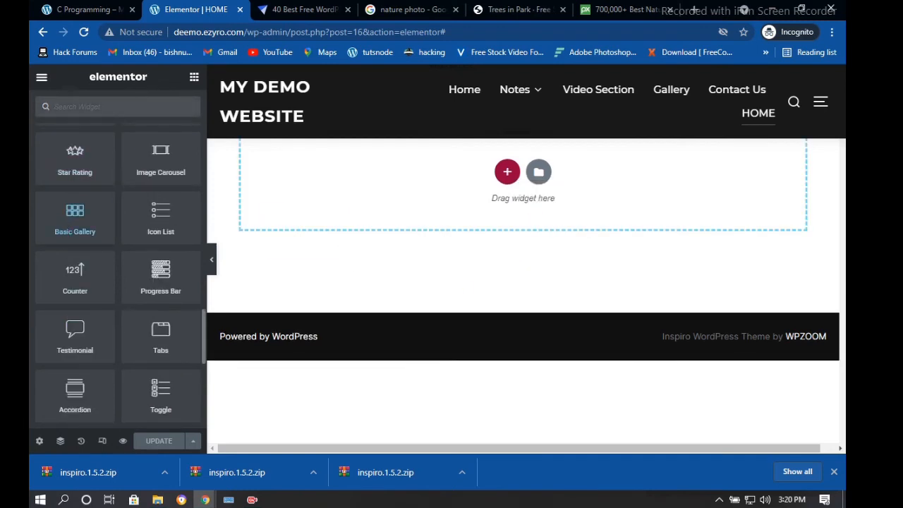
pyautogui.moveTo(419, 252); pyautogui.dragTo(553, 167)
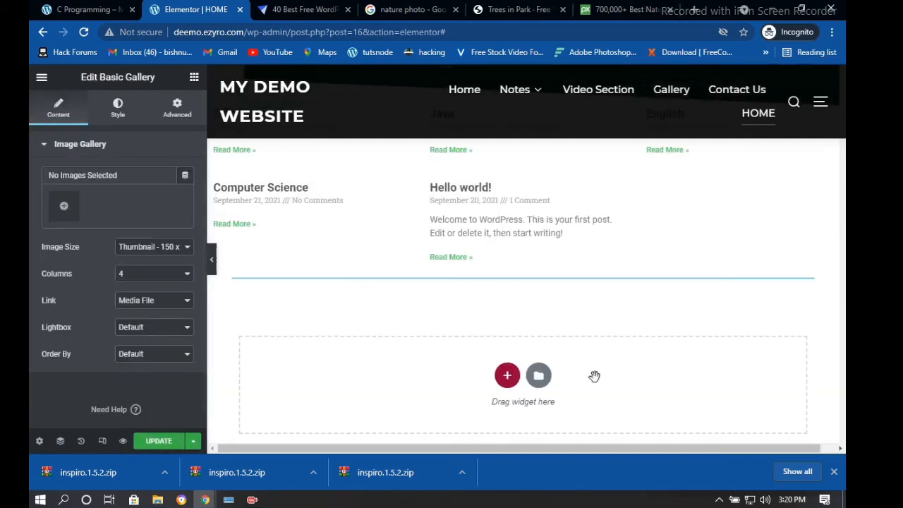
pyautogui.scroll(-2, 503, 327)
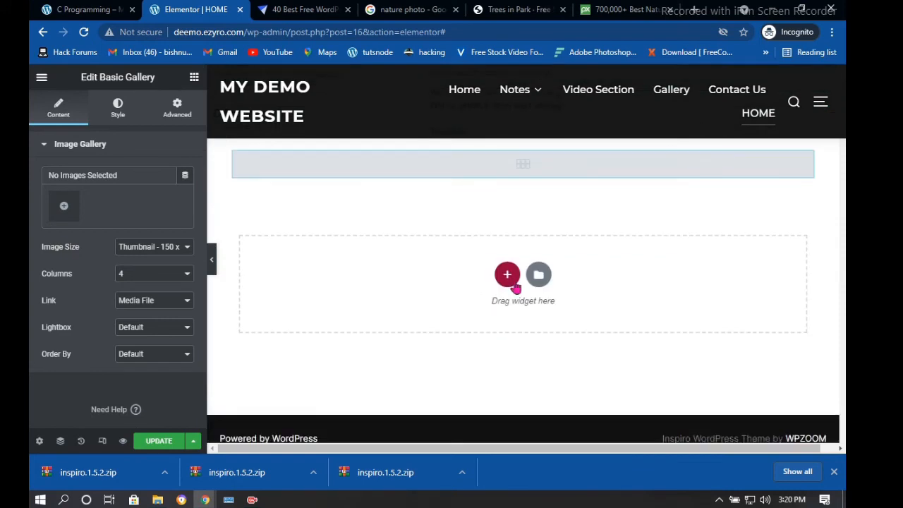
pyautogui.moveTo(528, 168); pyautogui.dragTo(525, 169)
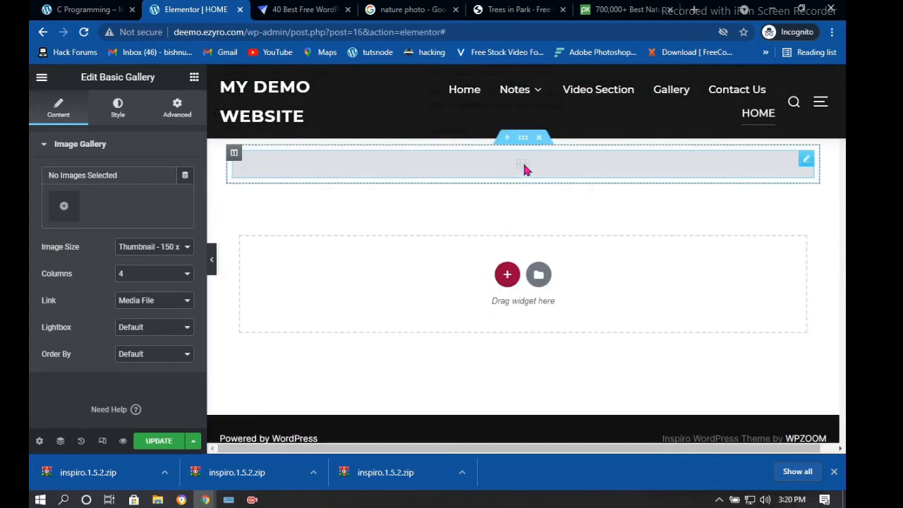
pyautogui.click(64, 208)
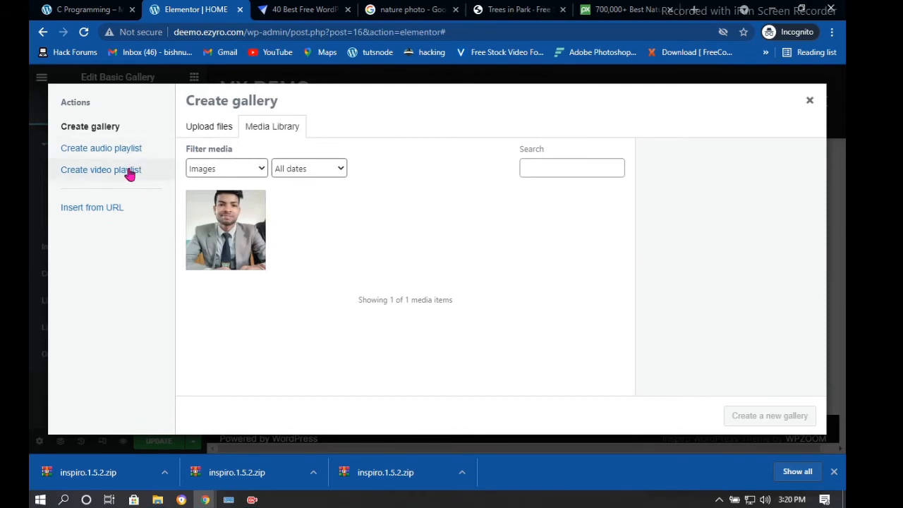
pyautogui.click(230, 244)
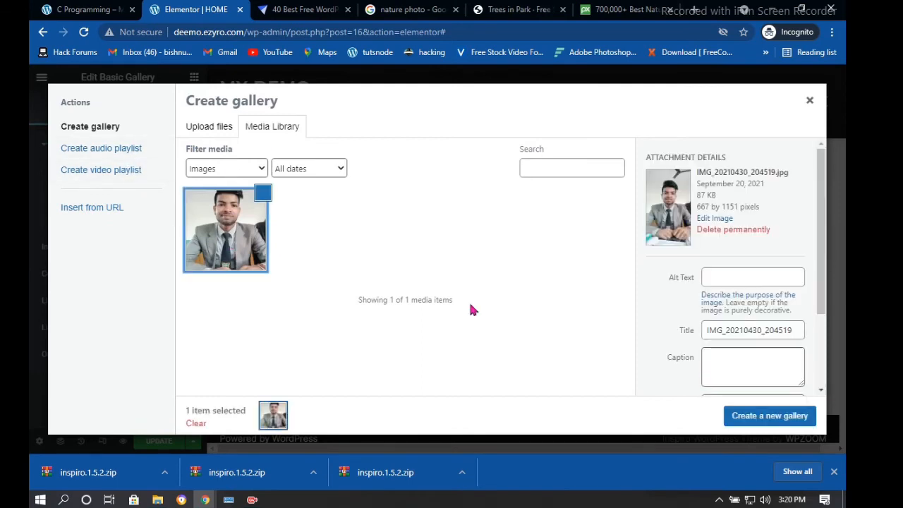
pyautogui.click(769, 416)
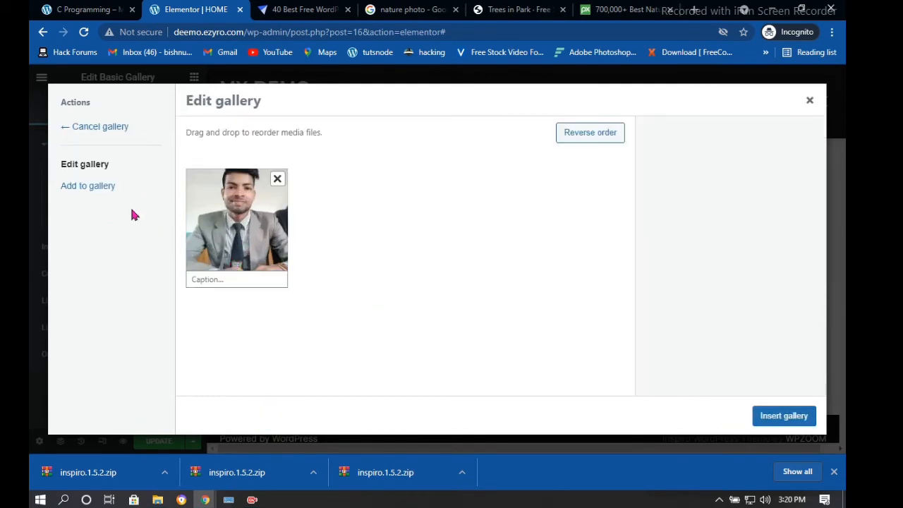
pyautogui.click(75, 138)
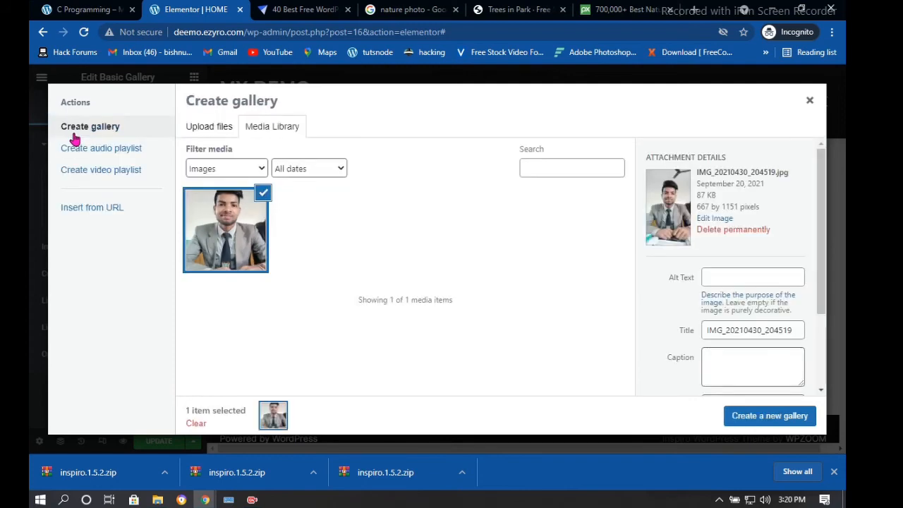
pyautogui.click(87, 210)
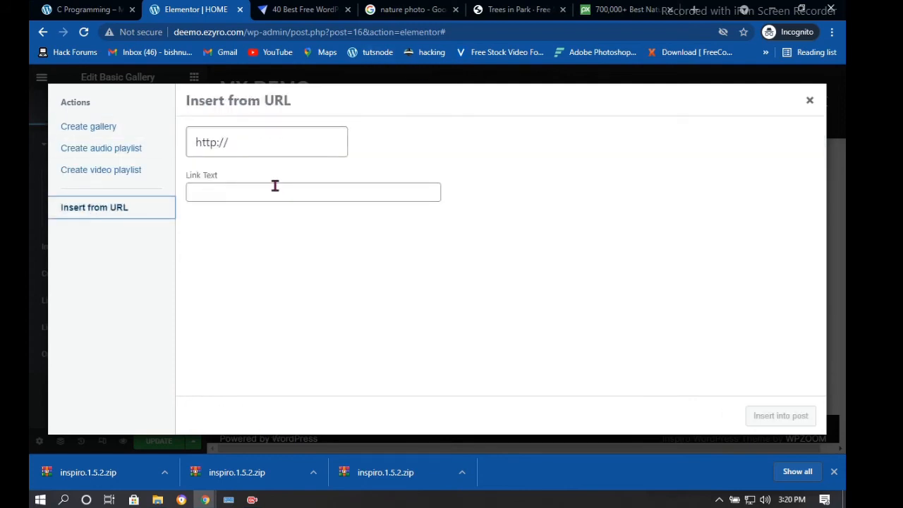
pyautogui.click(280, 147)
pyautogui.click(158, 150)
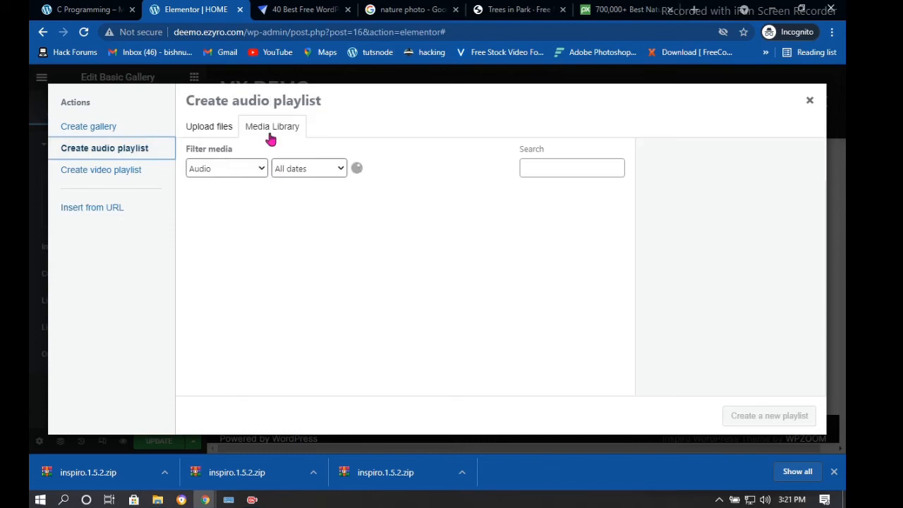
pyautogui.click(94, 208)
pyautogui.moveTo(230, 141); pyautogui.dragTo(195, 145)
pyautogui.doubleClick(195, 145)
pyautogui.hotkey('ctrl', 'v')
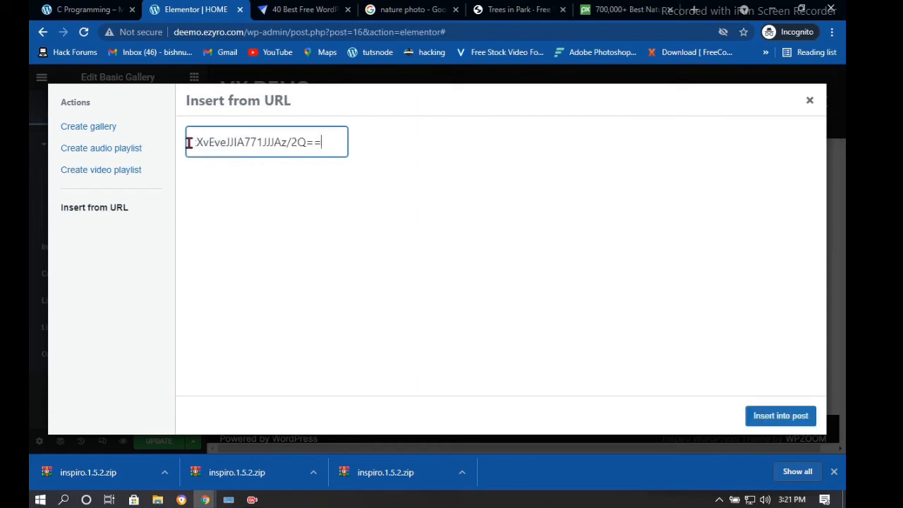
pyautogui.click(757, 415)
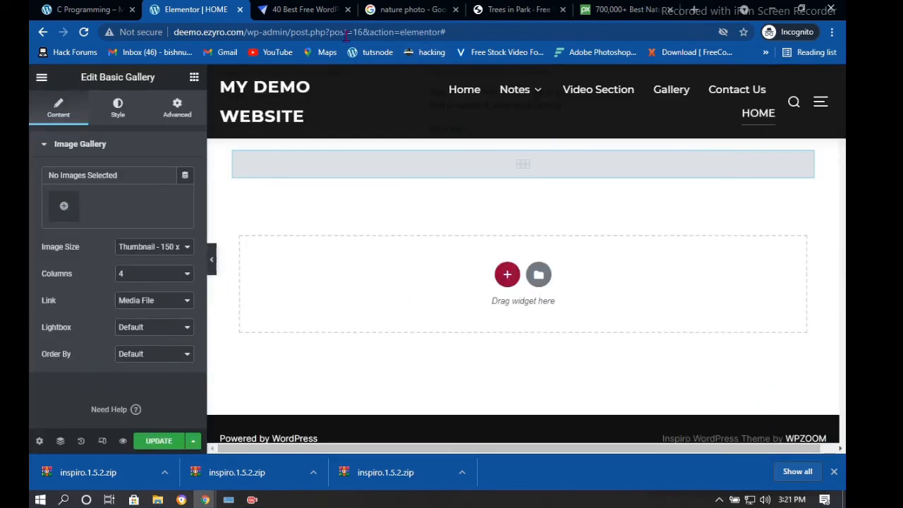
# Save the page, then open and close the gallery's media picker without adding images
pyautogui.click(165, 440)
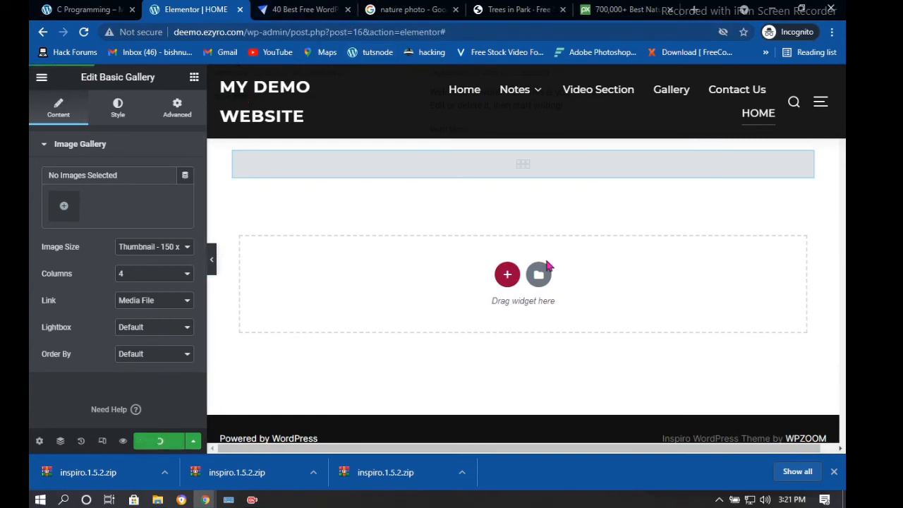
pyautogui.scroll(2, 546, 263)
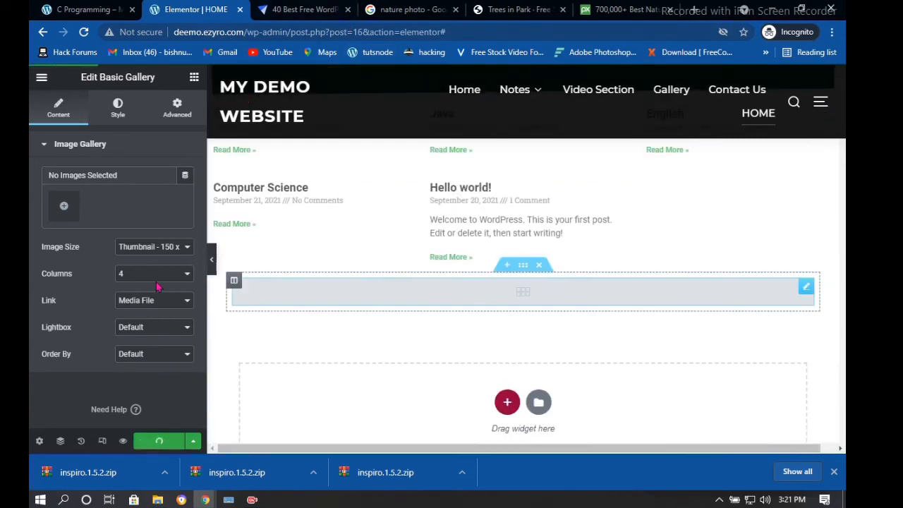
pyautogui.click(65, 209)
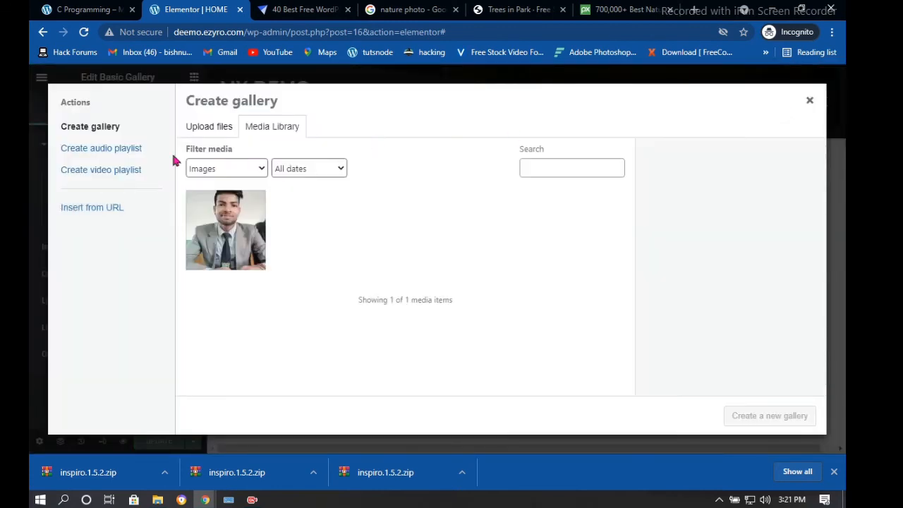
pyautogui.click(811, 102)
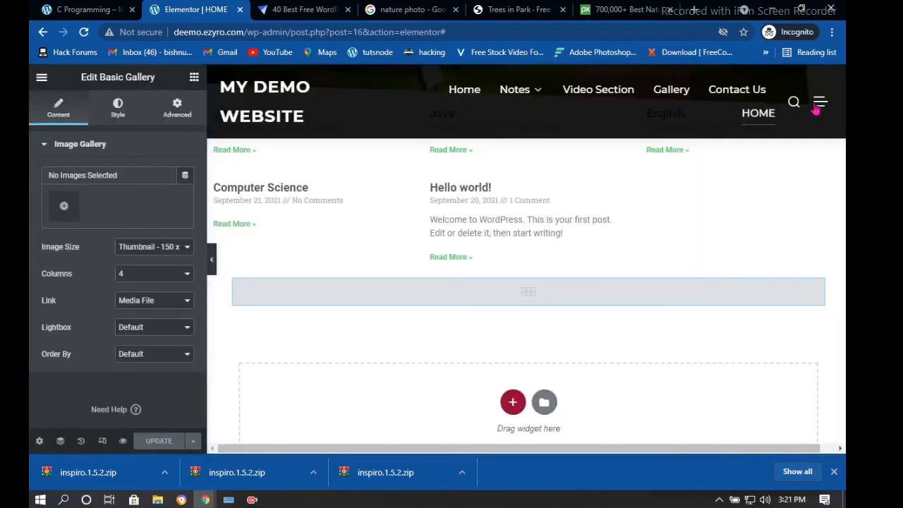
# Delete the empty Basic Gallery section from the page
pyautogui.scroll(-3, 440, 248)
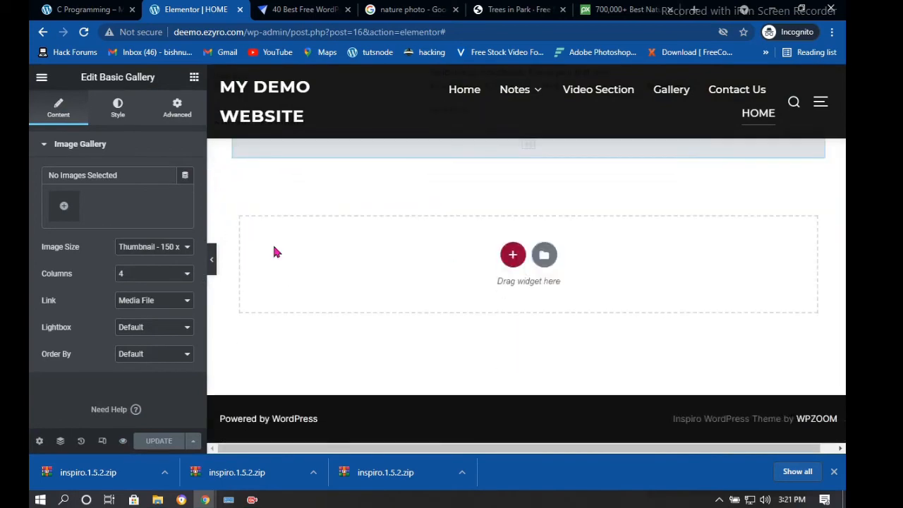
pyautogui.scroll(5, 580, 240)
pyautogui.scroll(-1, 572, 317)
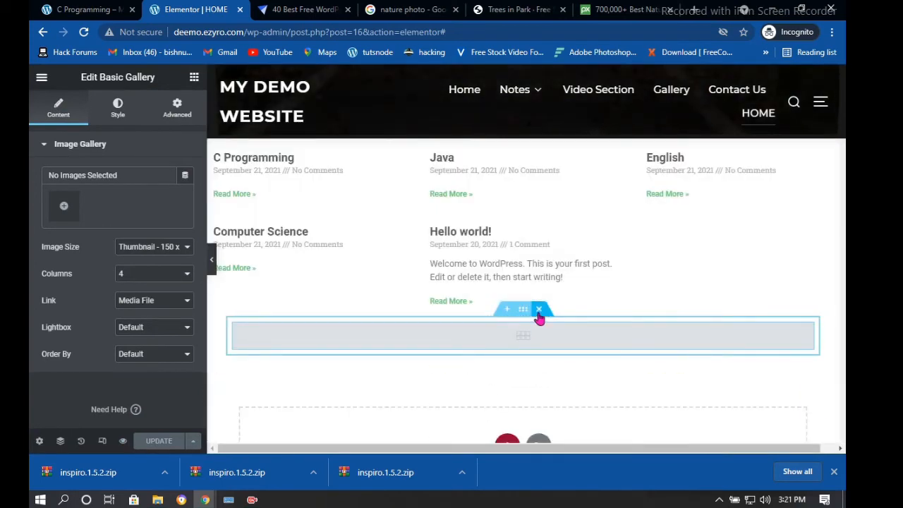
pyautogui.click(538, 311)
# Drag an Accordion widget from the panel toward the page
pyautogui.scroll(-10, 112, 296)
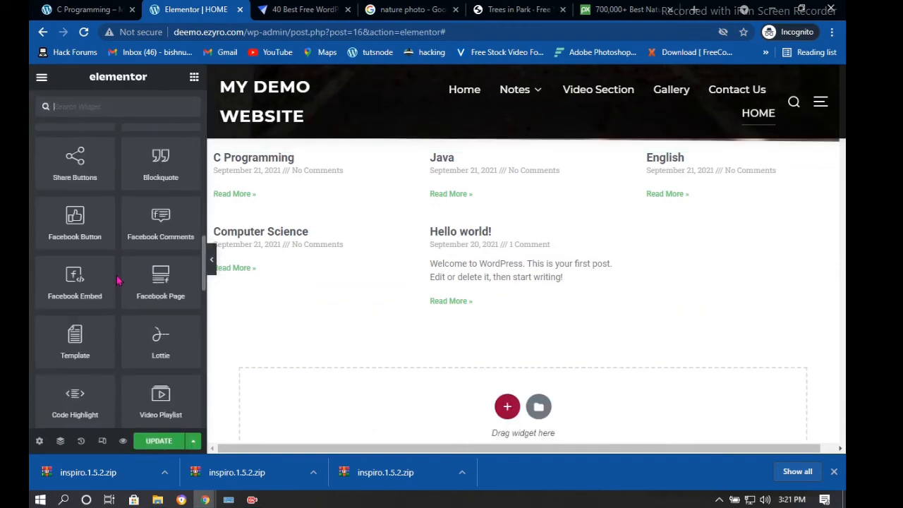
pyautogui.scroll(-12, 119, 277)
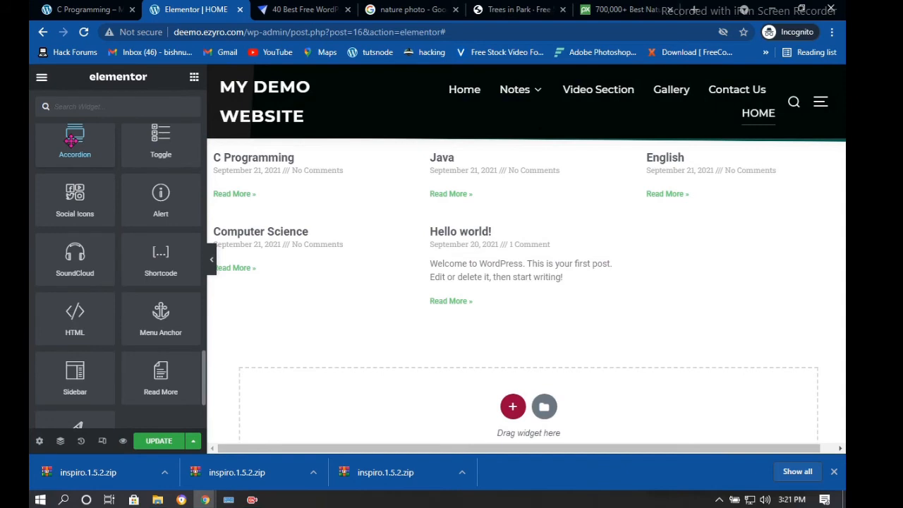
pyautogui.moveTo(71, 140); pyautogui.dragTo(468, 339)
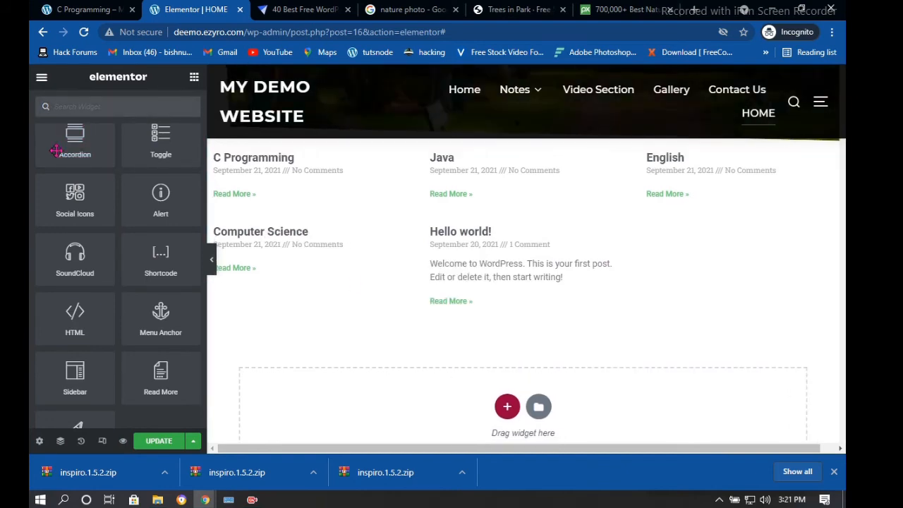
# Drop the Accordion widget below the blog posts and expand Accordion #1 and Accordion #2
pyautogui.moveTo(64, 146); pyautogui.dragTo(512, 339)
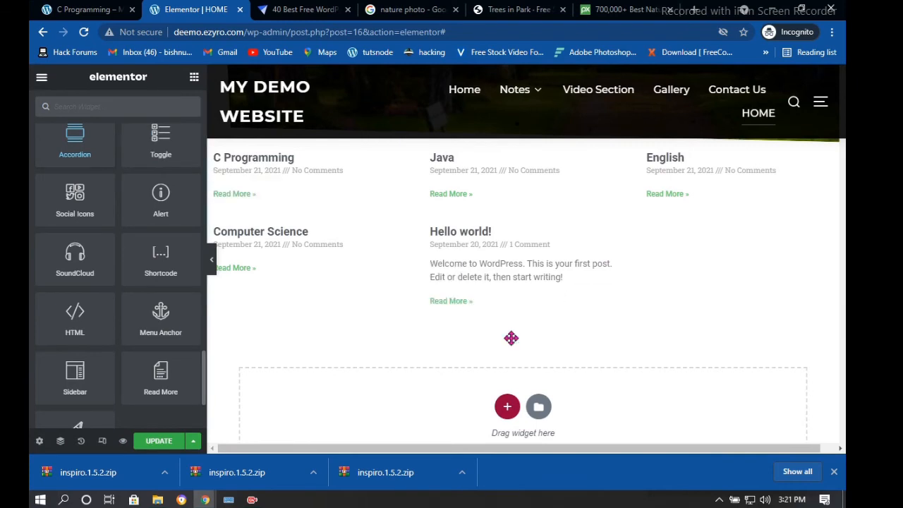
pyautogui.moveTo(69, 141); pyautogui.dragTo(510, 308)
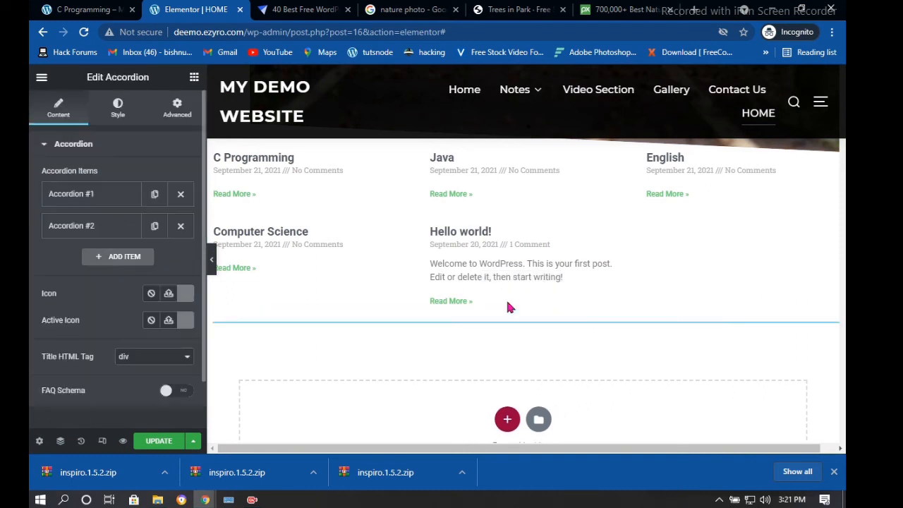
pyautogui.click(311, 333)
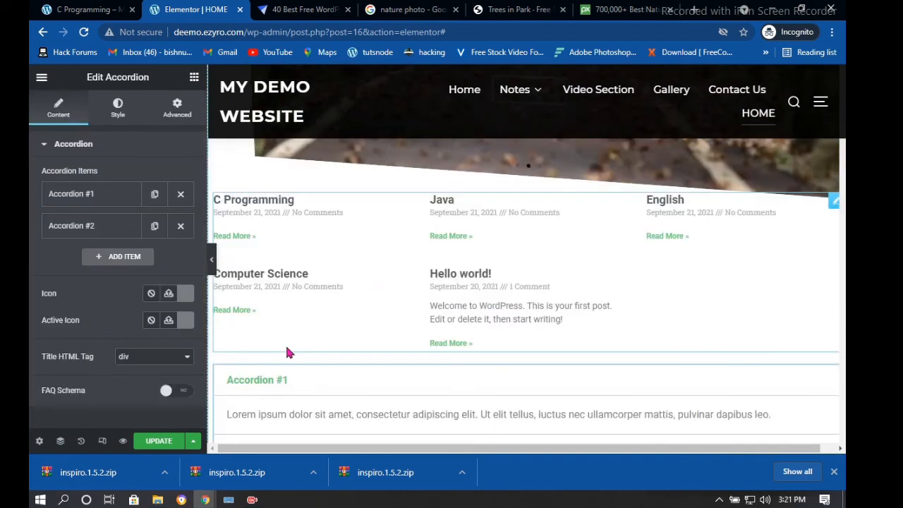
pyautogui.scroll(-2, 272, 296)
pyautogui.scroll(-3, 274, 297)
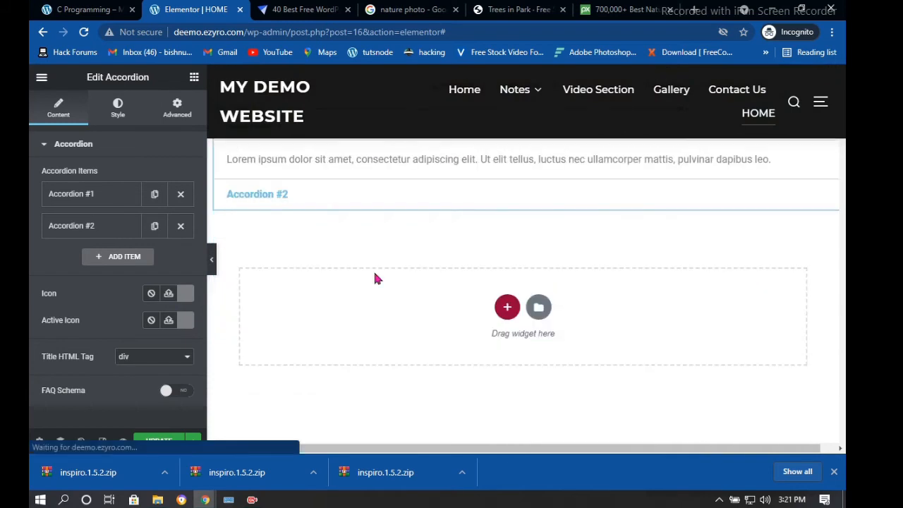
pyautogui.click(263, 196)
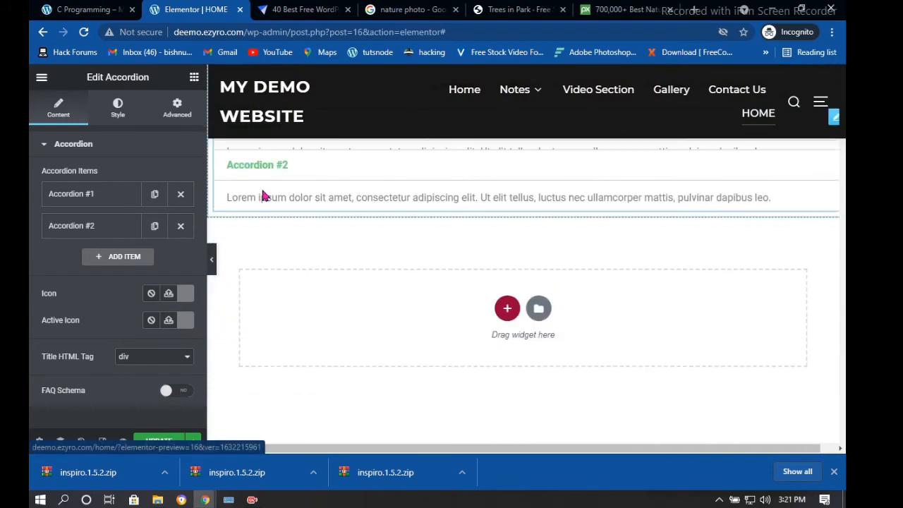
pyautogui.scroll(10, 268, 210)
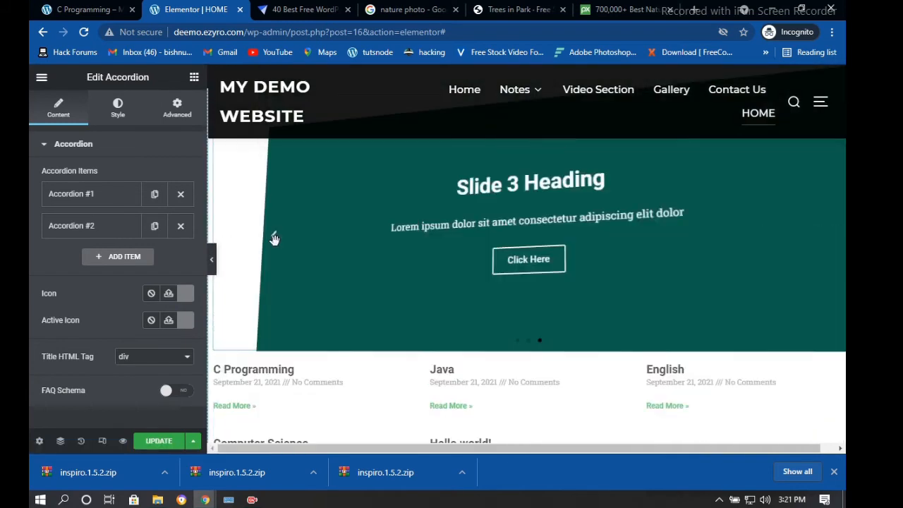
# Save the page with the new accordion using UPDATE
pyautogui.click(156, 443)
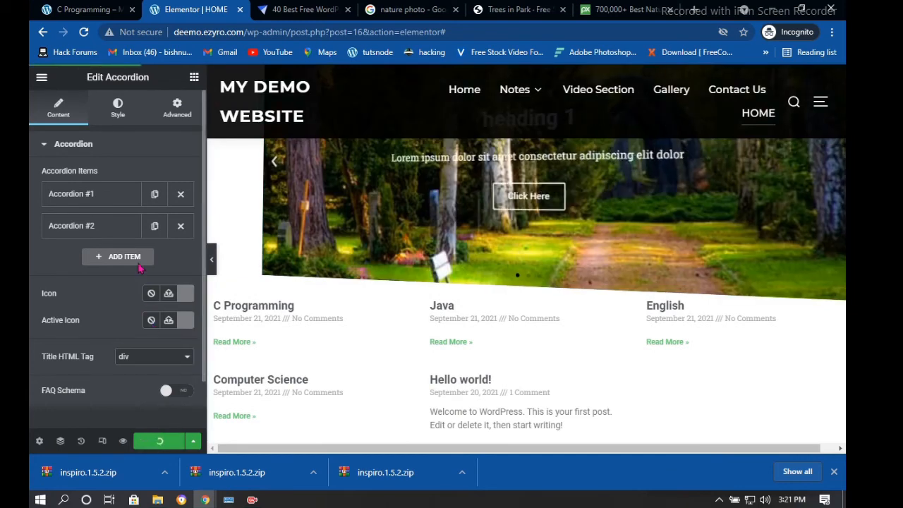
pyautogui.scroll(-2, 145, 275)
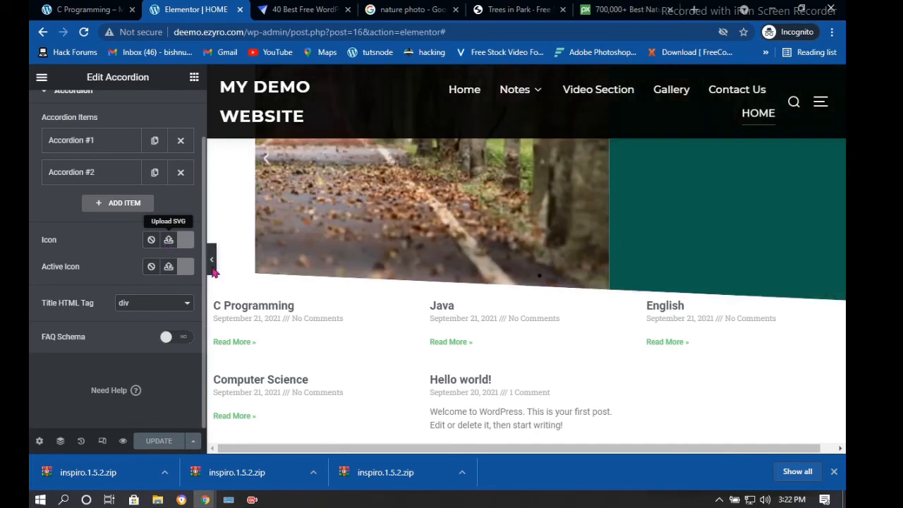
pyautogui.scroll(-4, 238, 262)
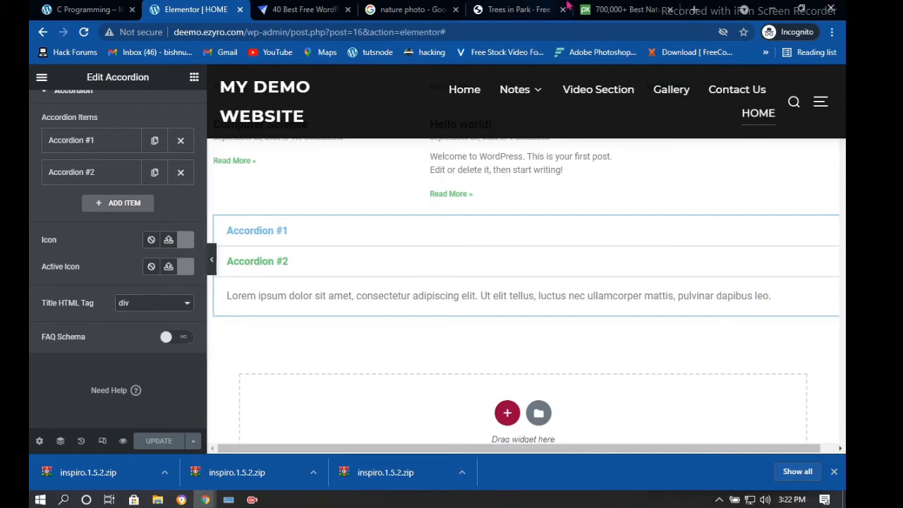
pyautogui.scroll(-3, 518, 357)
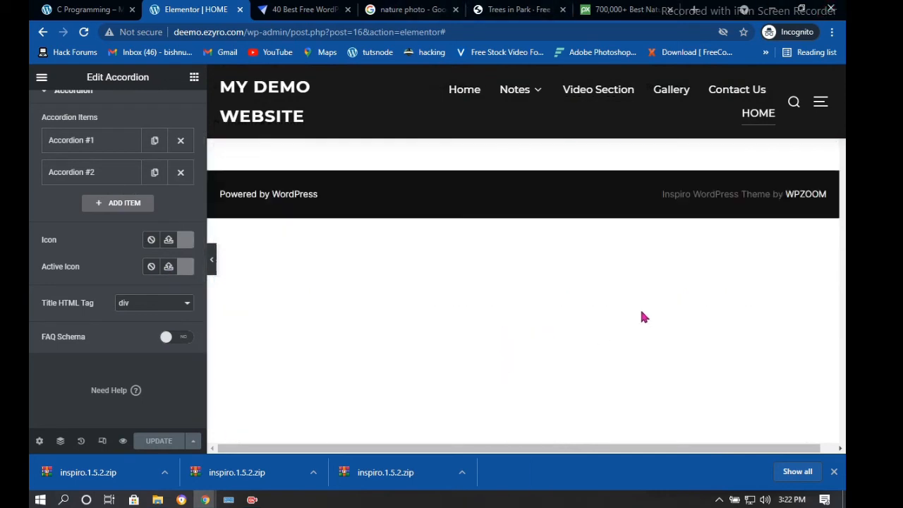
# Add a Form widget with Name, Email, Message and Send below the accordion, then save the page
pyautogui.press('Delete')
pyautogui.scroll(-8, 161, 258)
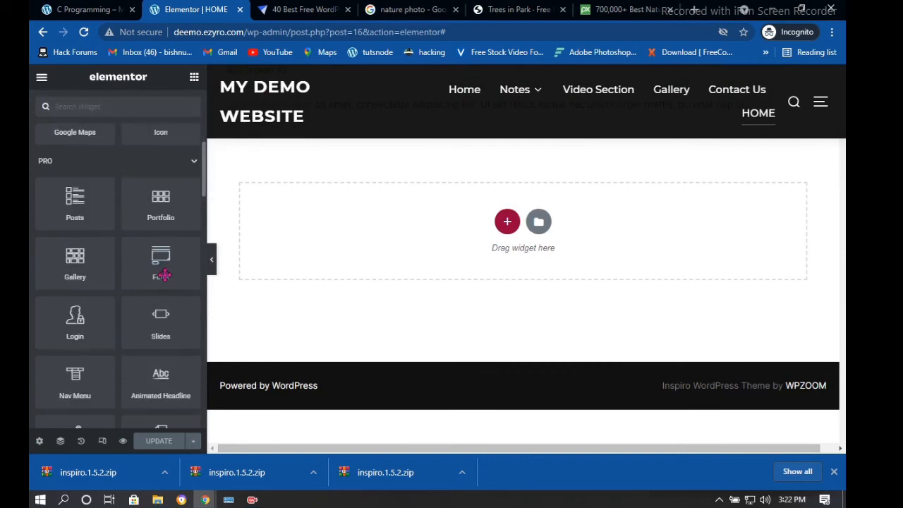
pyautogui.scroll(2, 161, 209)
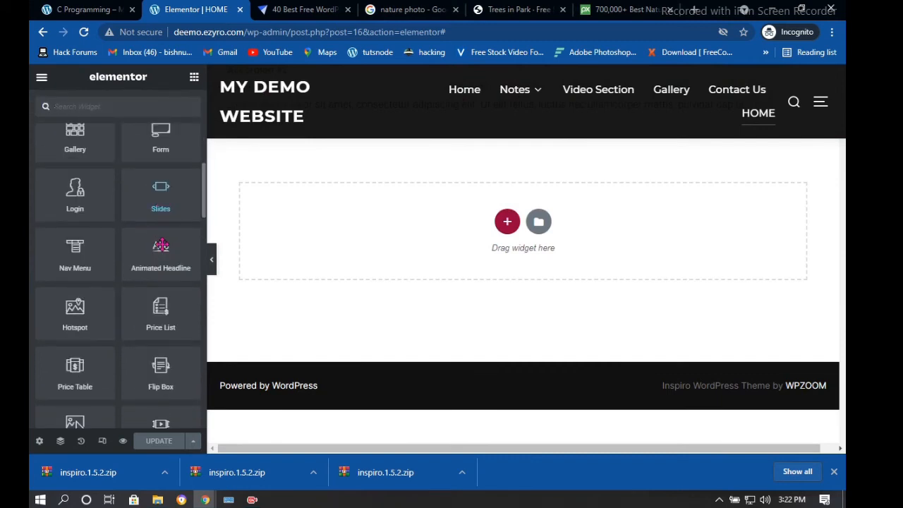
pyautogui.moveTo(159, 139); pyautogui.dragTo(518, 219)
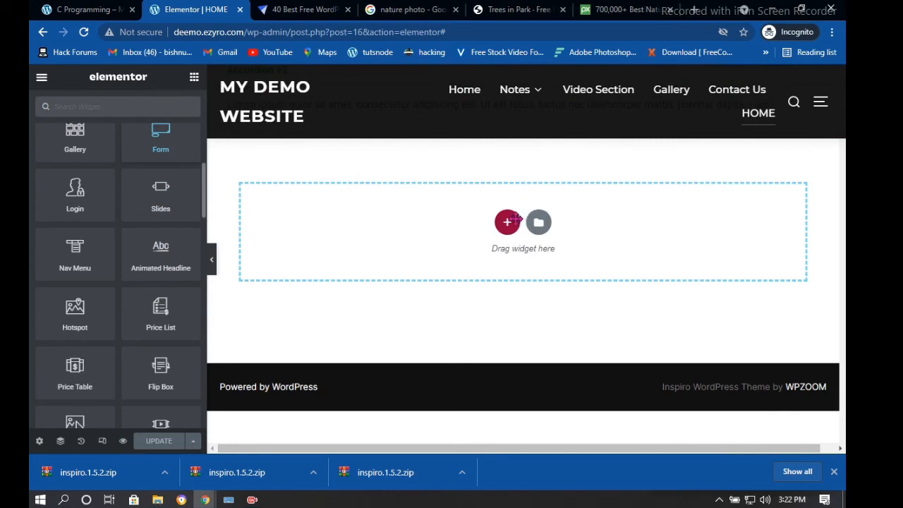
pyautogui.moveTo(695, 185); pyautogui.dragTo(695, 185)
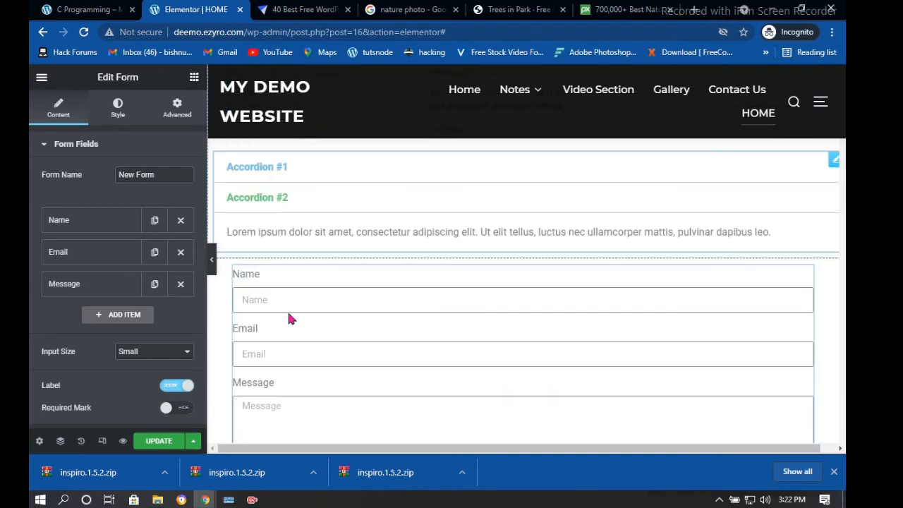
pyautogui.click(159, 442)
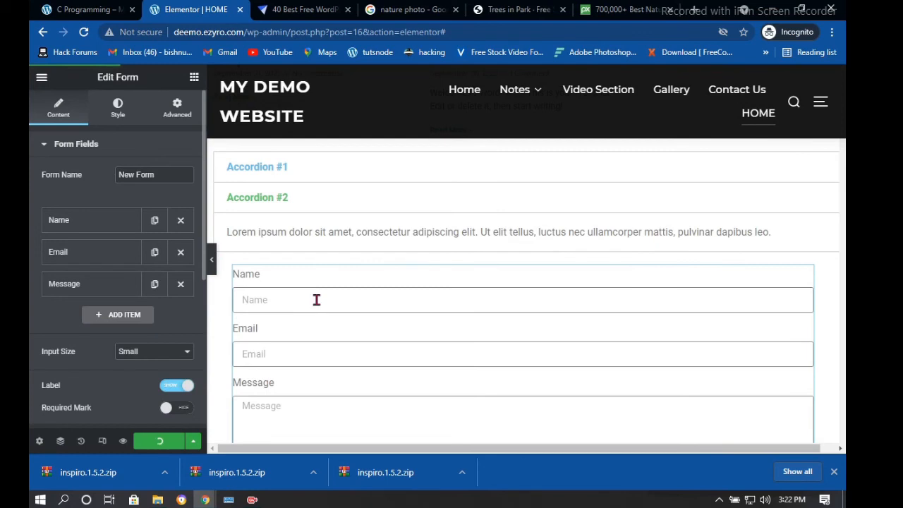
pyautogui.scroll(-1, 314, 297)
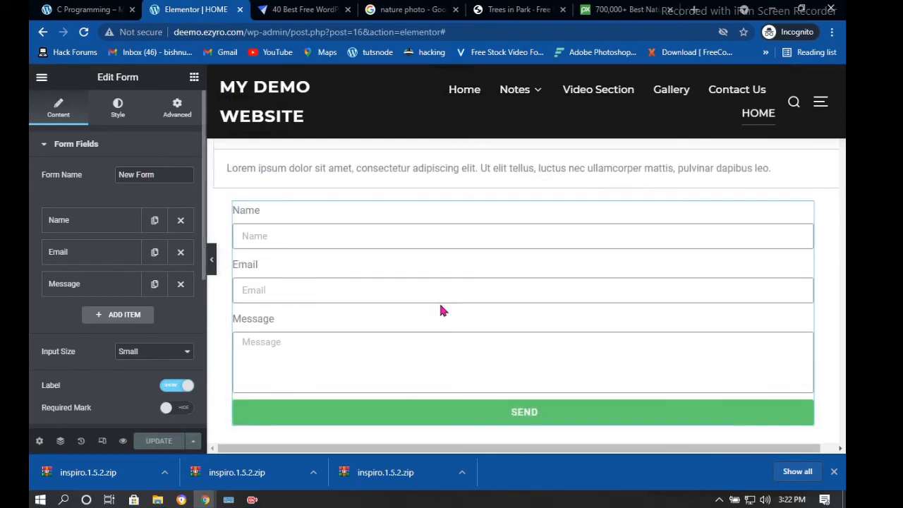
pyautogui.scroll(-3, 440, 310)
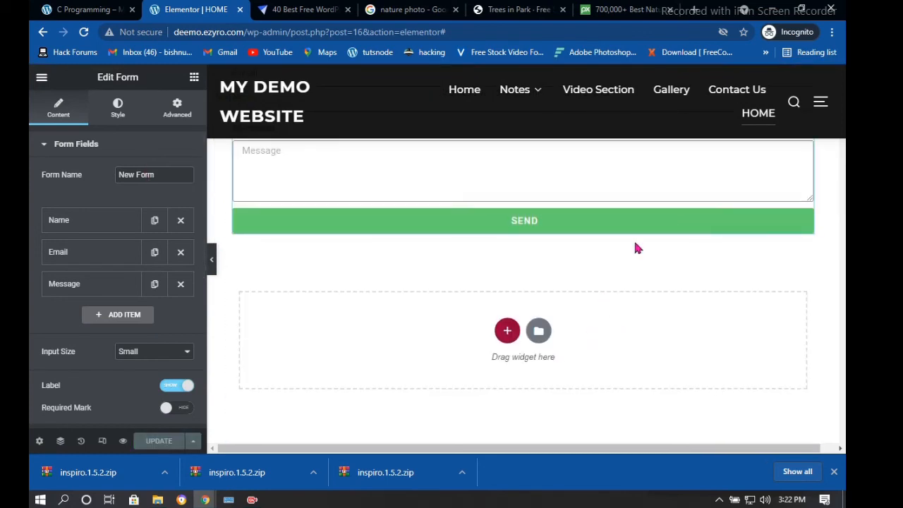
pyautogui.scroll(-4, 79, 252)
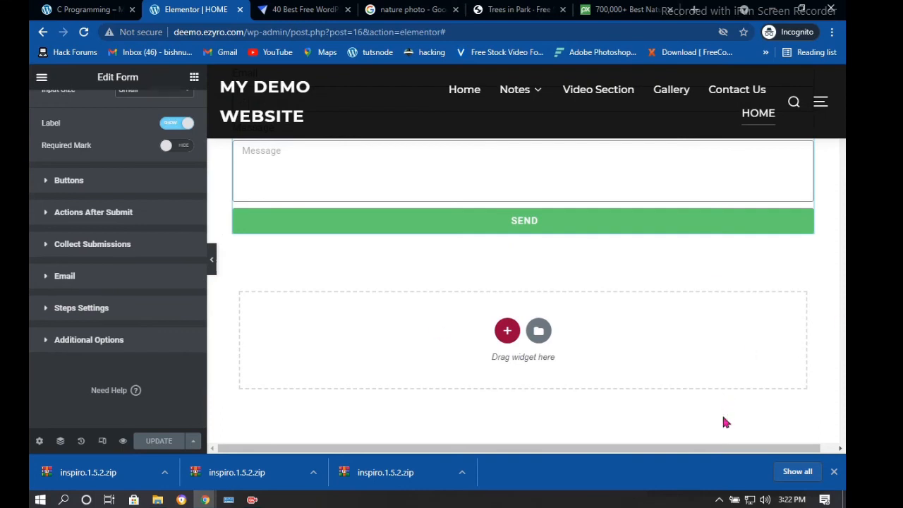
# Expand the SITE, SINGLE and WORDPRESS widget categories in the Elementor panel
pyautogui.scroll(1, 82, 219)
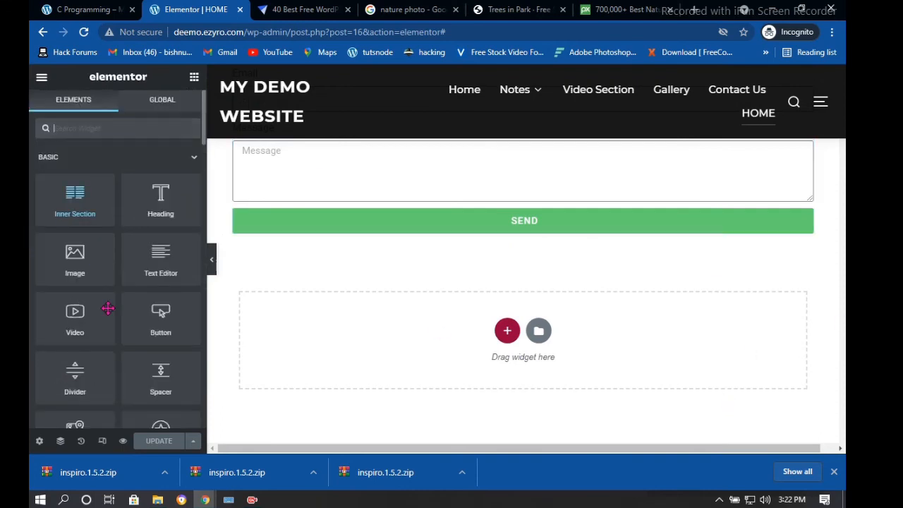
pyautogui.scroll(-11, 105, 293)
pyautogui.scroll(-9, 103, 277)
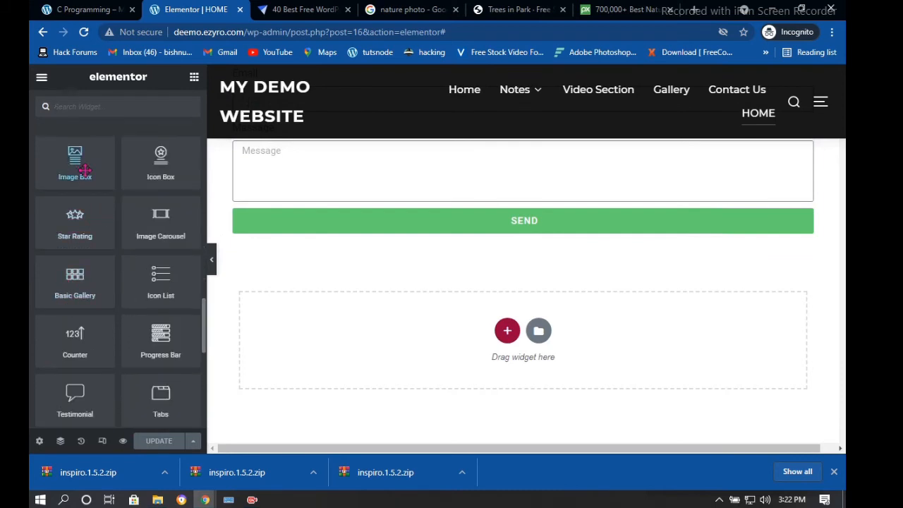
pyautogui.scroll(-4, 141, 296)
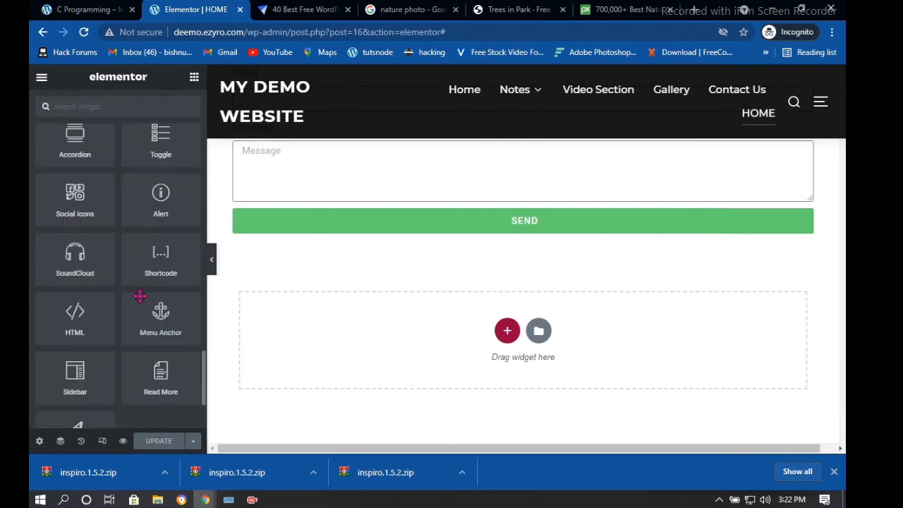
pyautogui.scroll(-1, 110, 289)
pyautogui.scroll(-2, 110, 289)
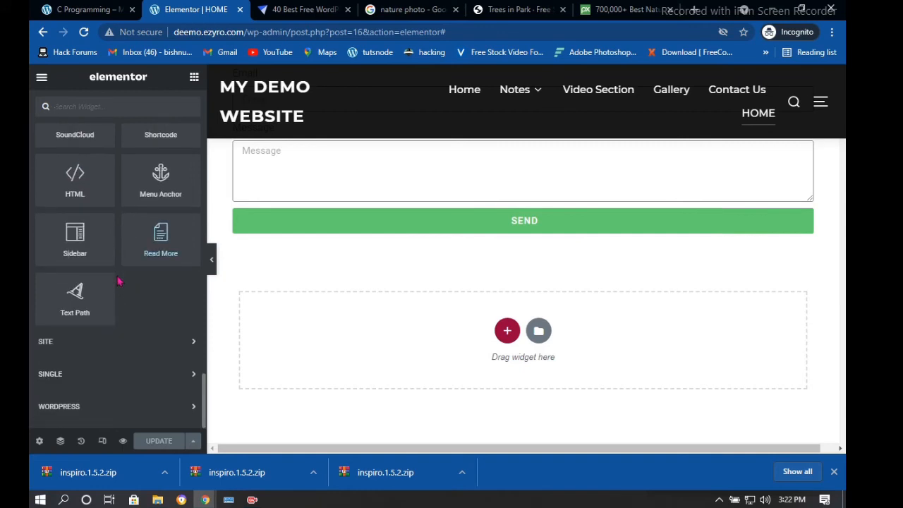
pyautogui.click(188, 344)
pyautogui.scroll(-2, 85, 313)
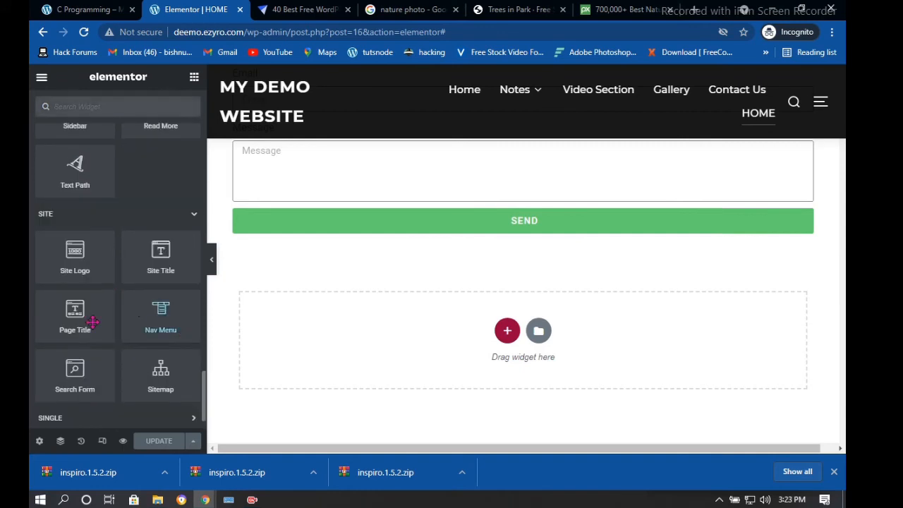
pyautogui.scroll(-1, 134, 367)
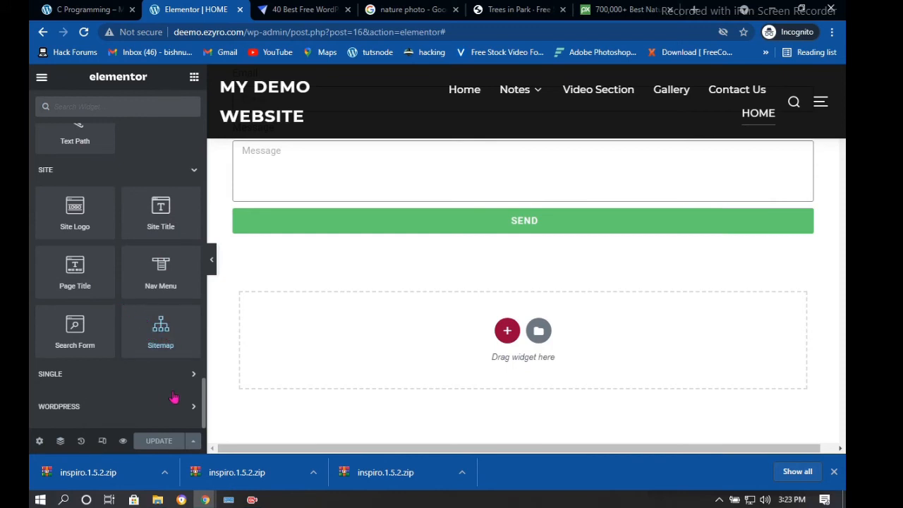
pyautogui.click(177, 373)
pyautogui.scroll(-3, 169, 353)
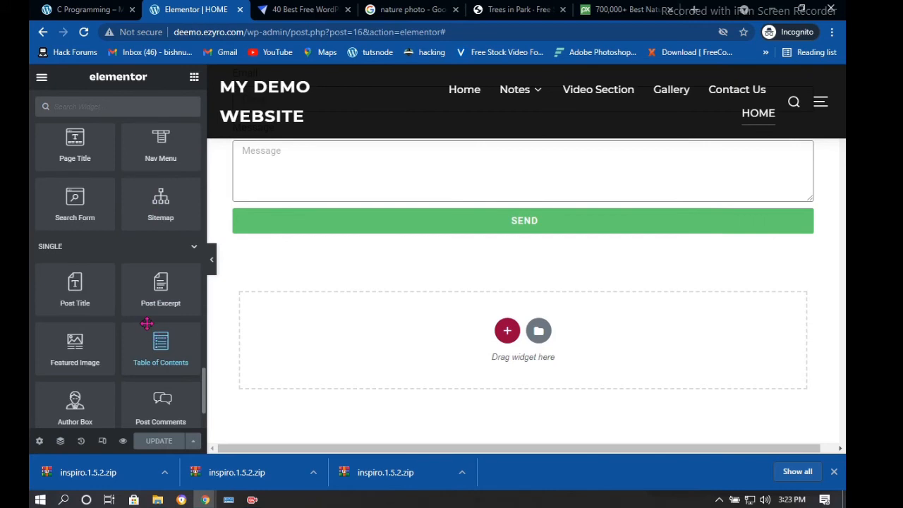
pyautogui.scroll(-2, 146, 323)
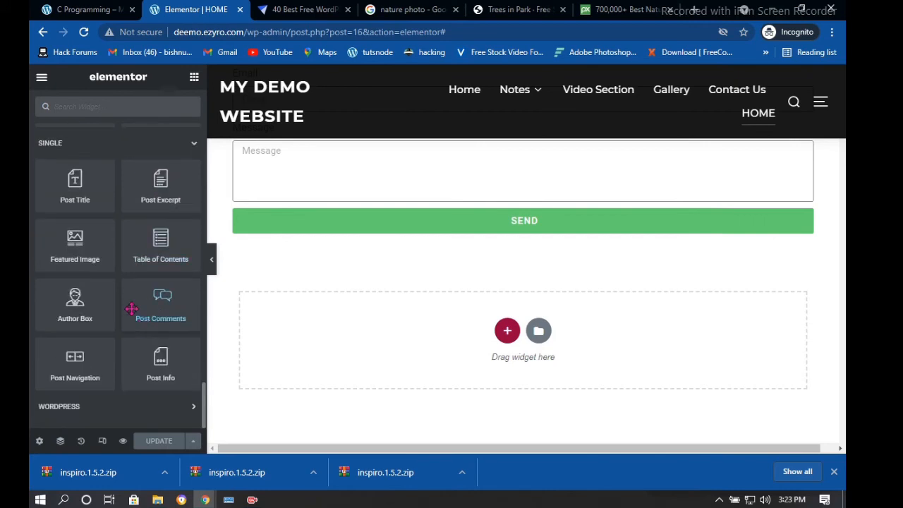
pyautogui.click(192, 407)
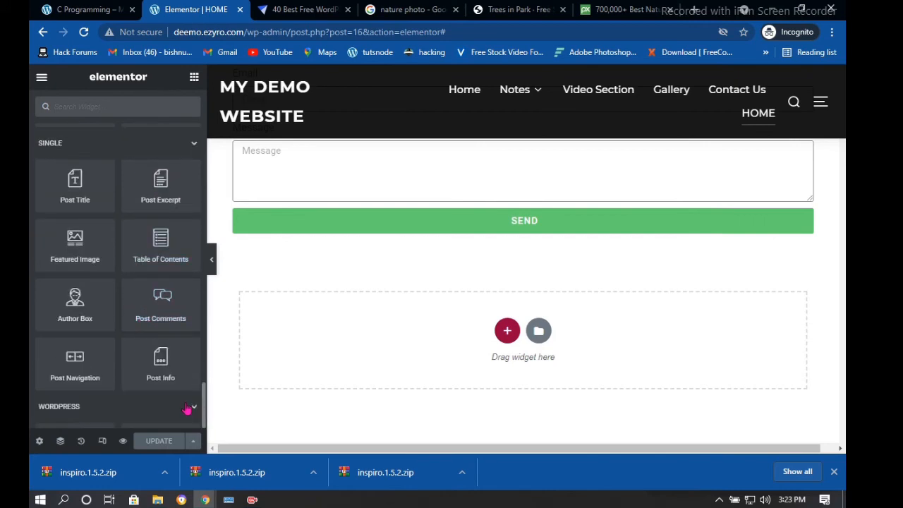
pyautogui.scroll(-4, 192, 407)
pyautogui.scroll(-4, 113, 331)
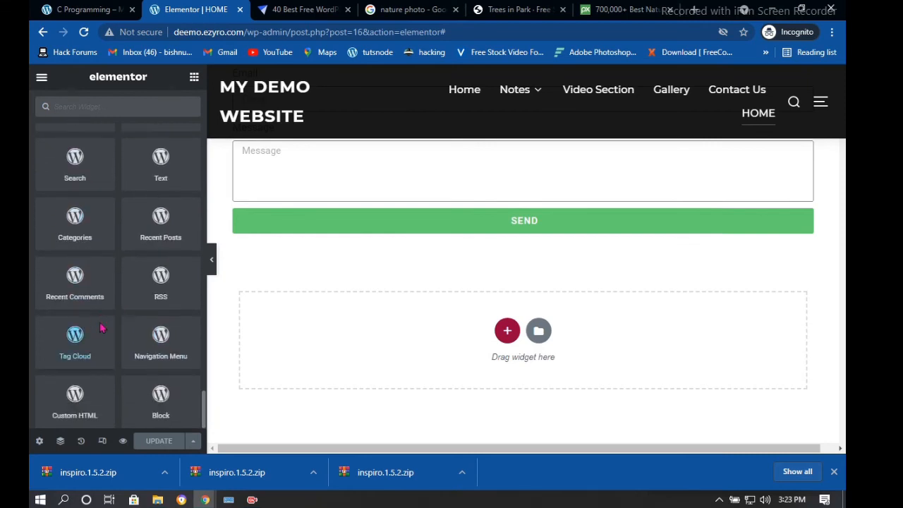
pyautogui.scroll(5, 106, 317)
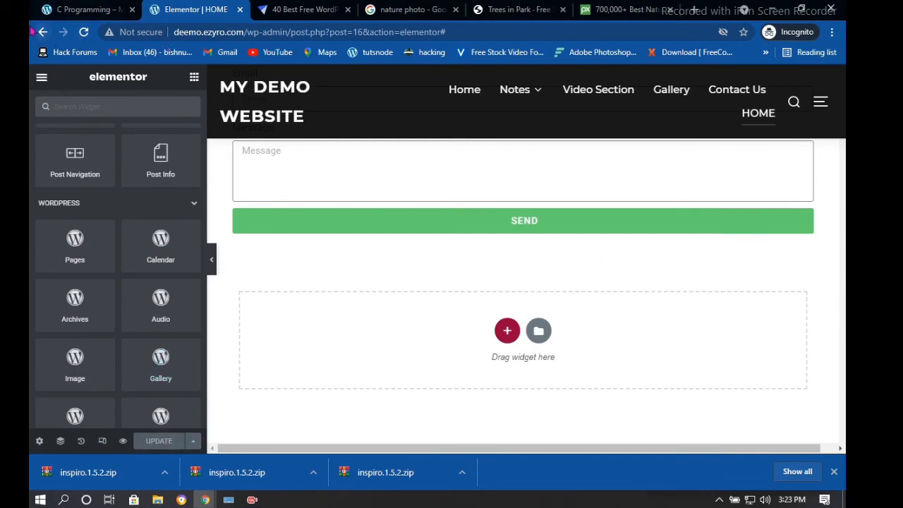
# Exit Elementor to the dashboard, then reload the C Programming post tab
pyautogui.click(42, 81)
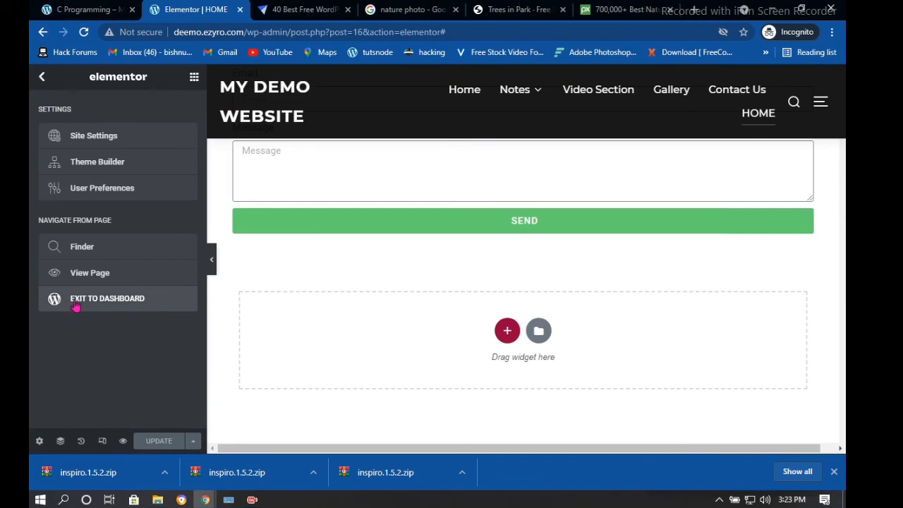
pyautogui.click(75, 303)
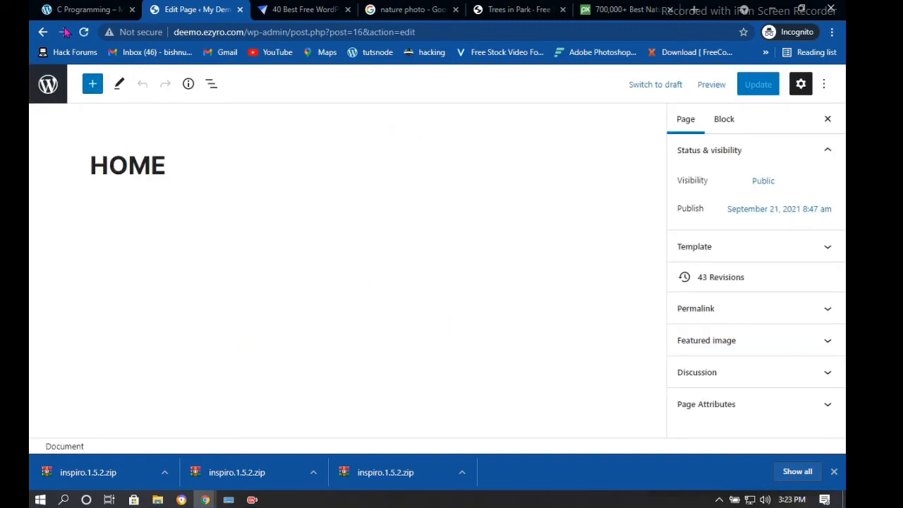
pyautogui.click(47, 92)
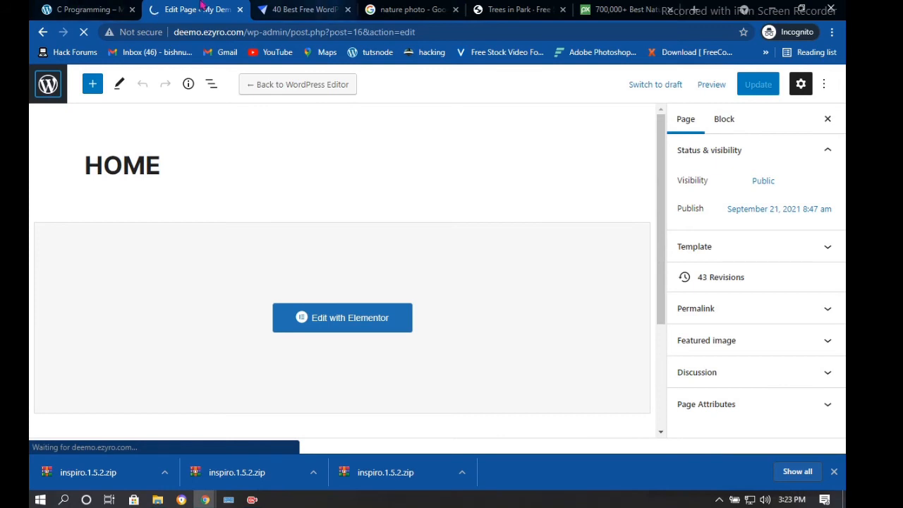
pyautogui.click(100, 6)
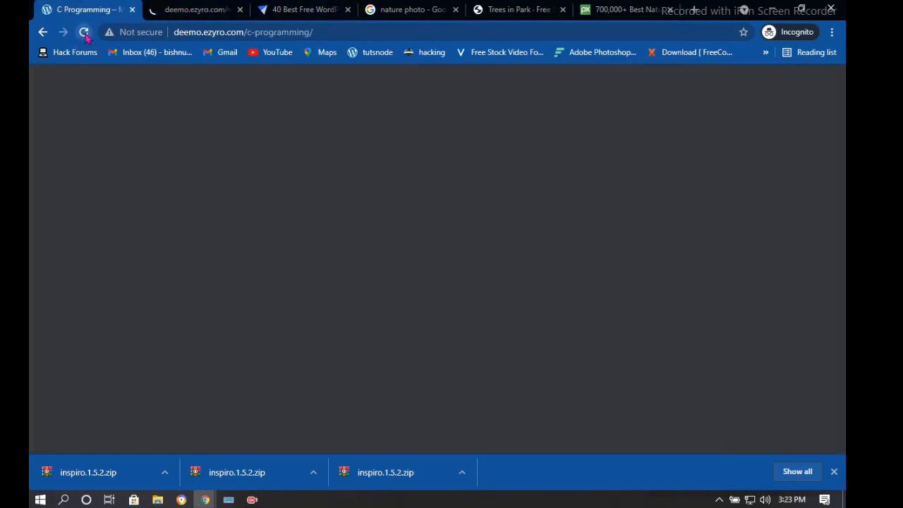
pyautogui.click(84, 36)
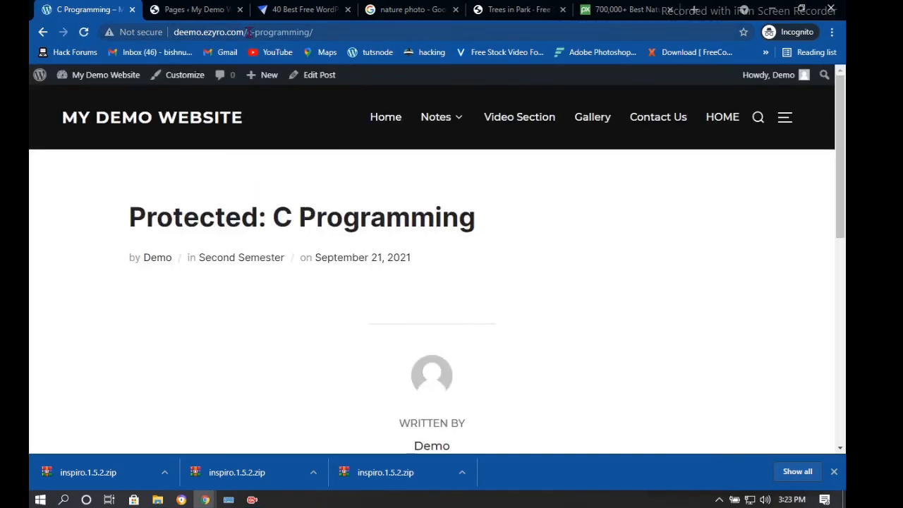
# Go from the post to the site's home page and scroll through it
pyautogui.click(272, 32)
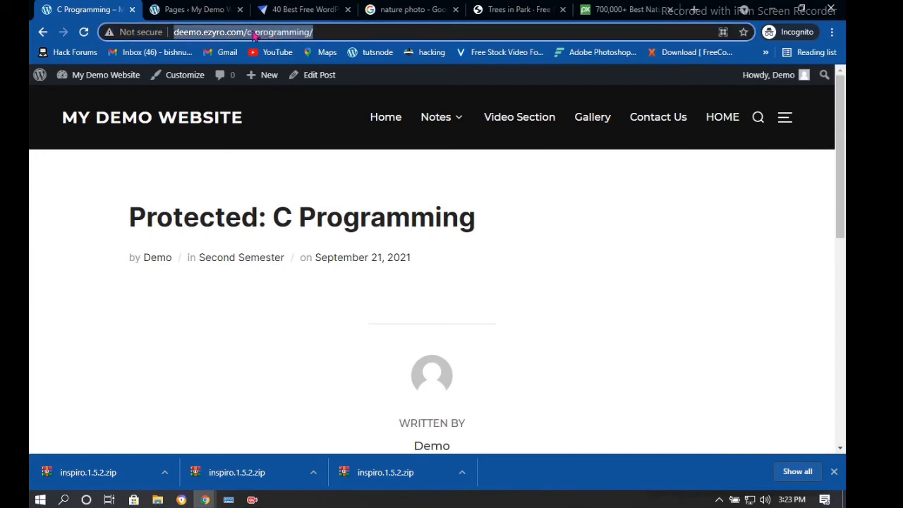
pyautogui.click(388, 119)
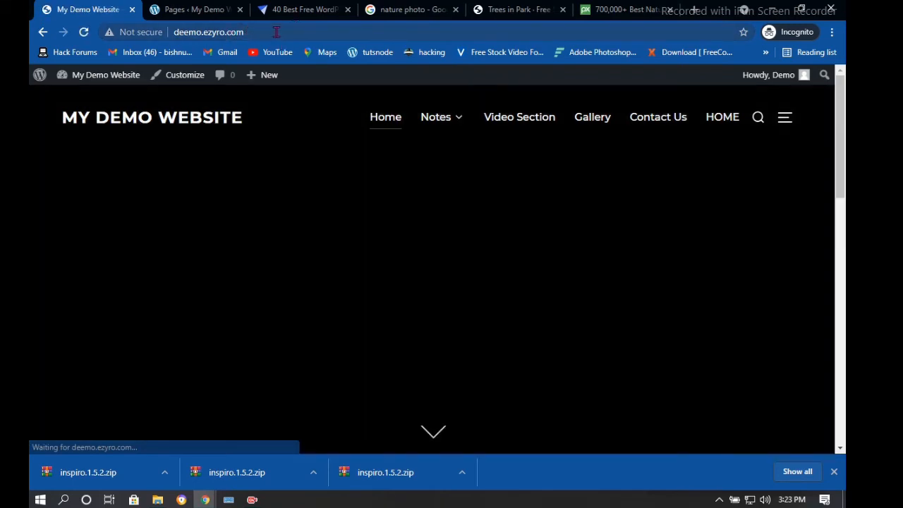
pyautogui.scroll(-3, 433, 117)
pyautogui.scroll(3, 520, 295)
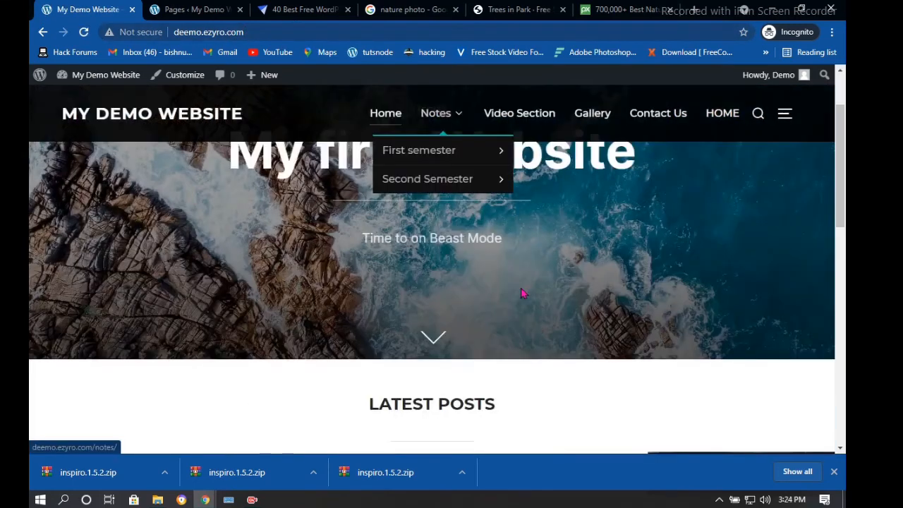
pyautogui.scroll(-10, 522, 275)
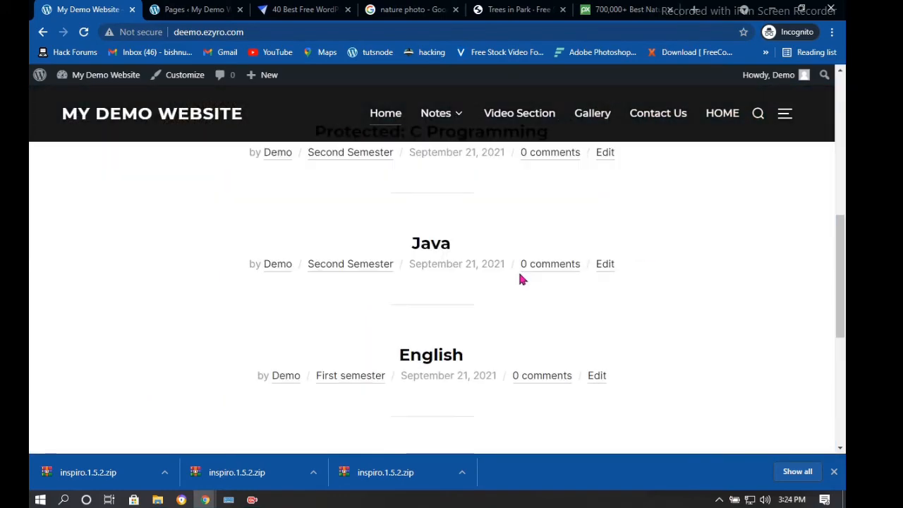
pyautogui.scroll(-2, 518, 278)
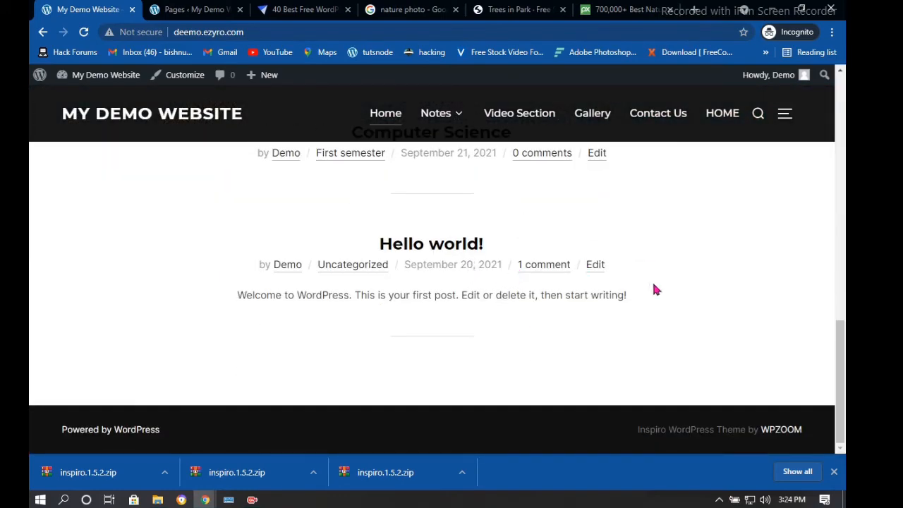
# Glance at the Pages admin list, then open the HOME page from the header and scroll it
pyautogui.click(205, 10)
pyautogui.click(36, 9)
pyautogui.scroll(1, 729, 121)
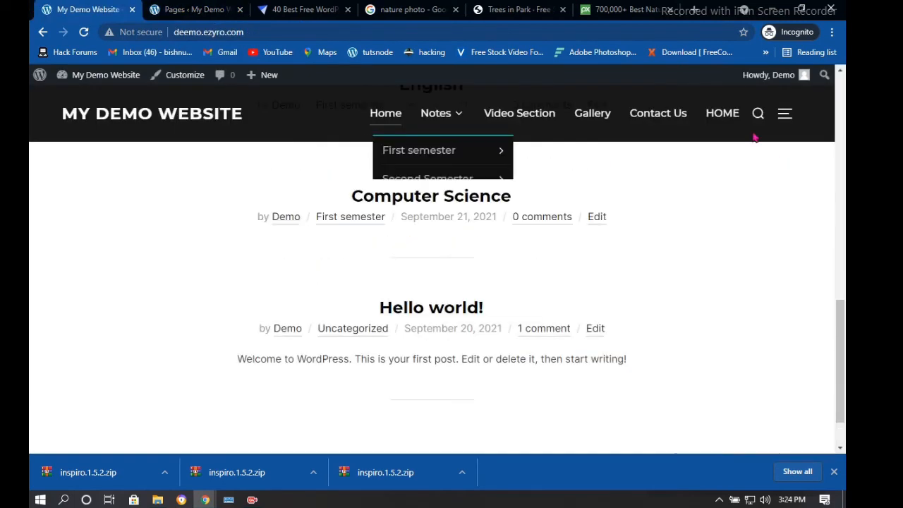
pyautogui.click(728, 119)
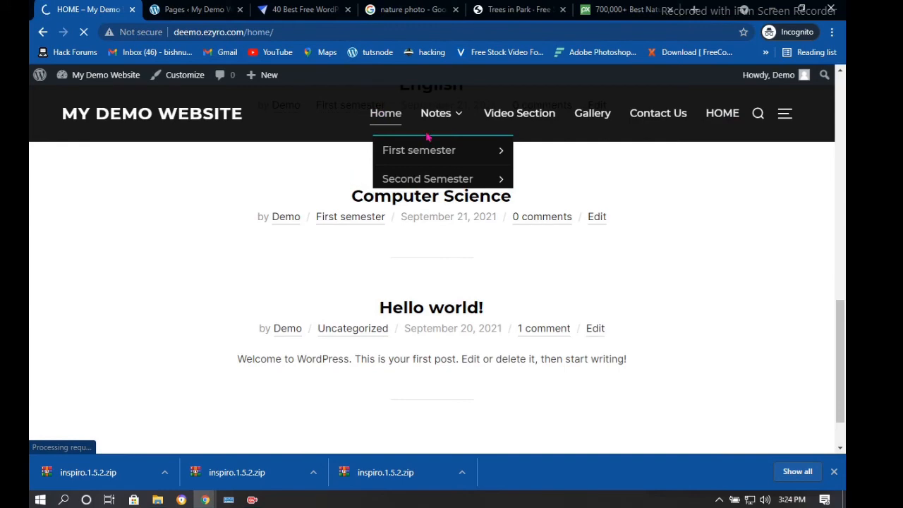
pyautogui.scroll(-2, 393, 217)
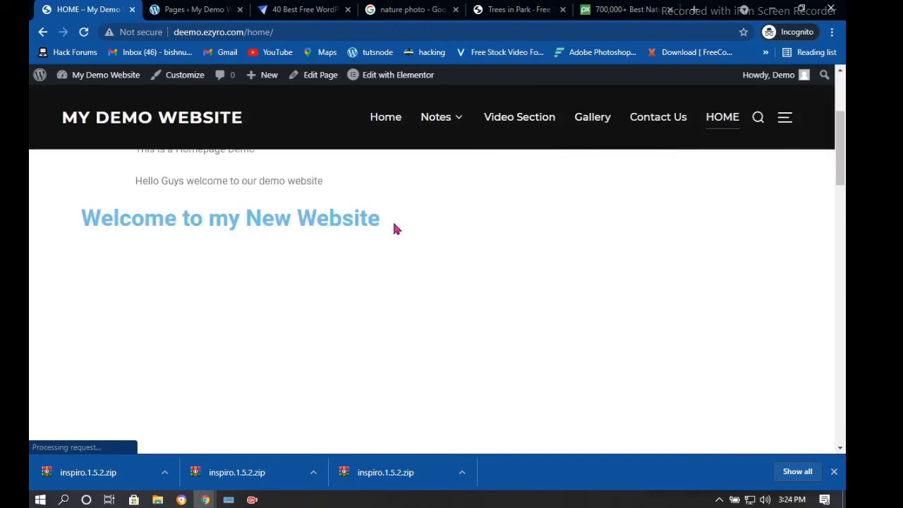
pyautogui.scroll(-4, 468, 204)
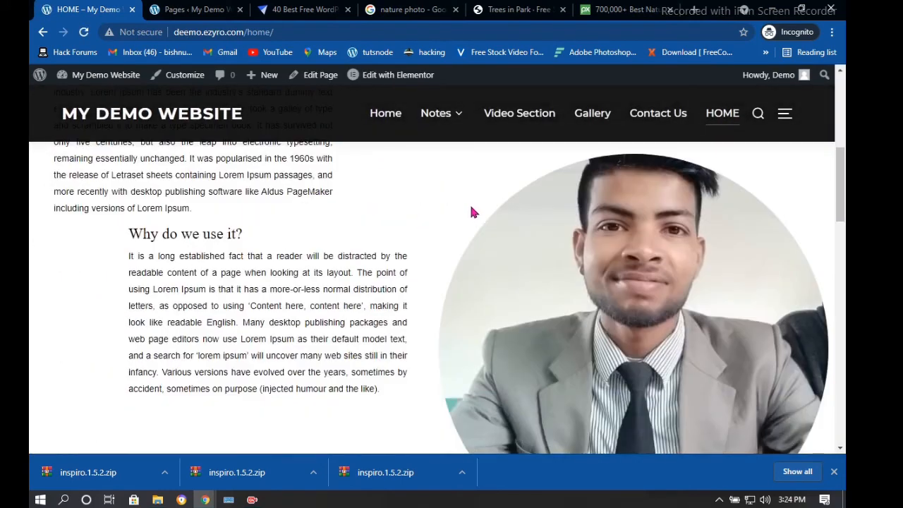
pyautogui.scroll(2, 469, 203)
pyautogui.scroll(-5, 469, 203)
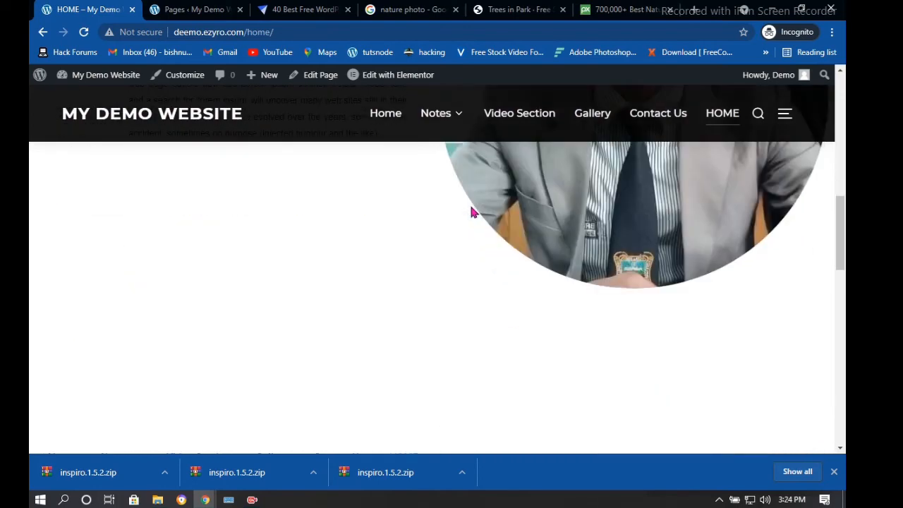
pyautogui.scroll(-5, 471, 210)
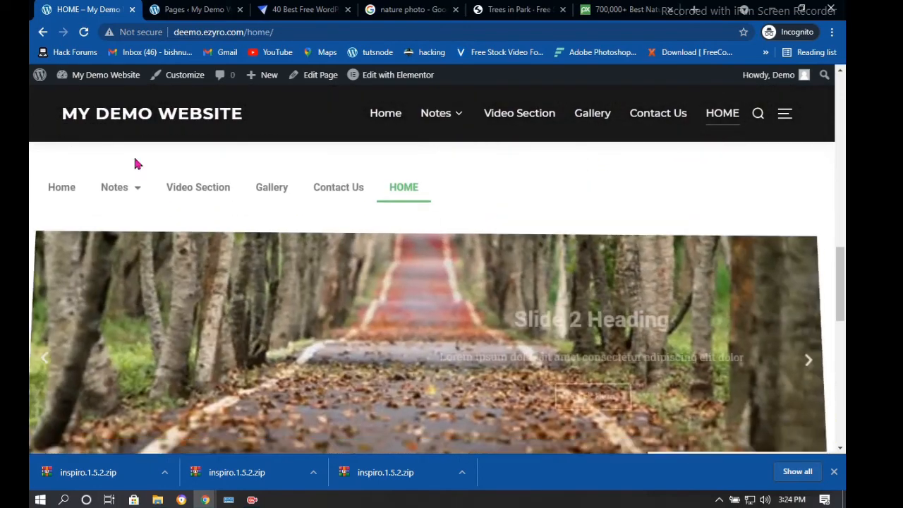
pyautogui.scroll(-1, 144, 176)
pyautogui.scroll(2, 144, 176)
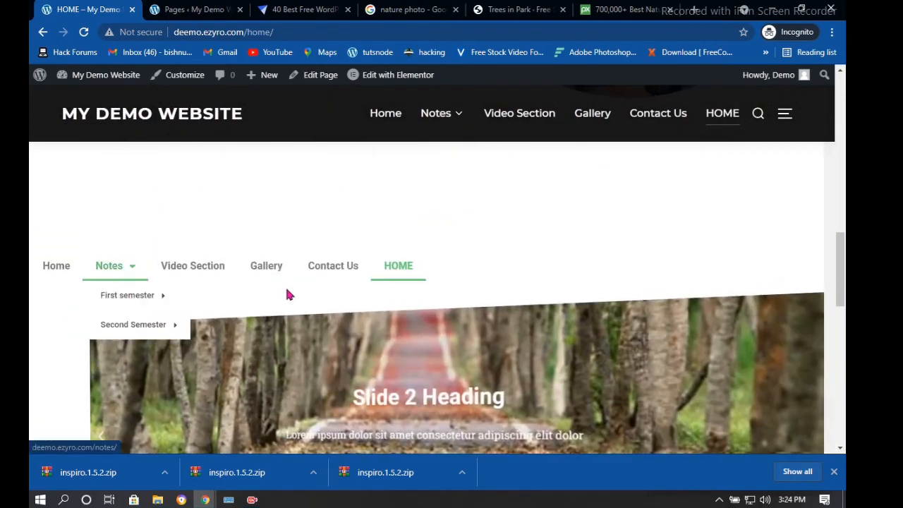
pyautogui.scroll(-6, 298, 287)
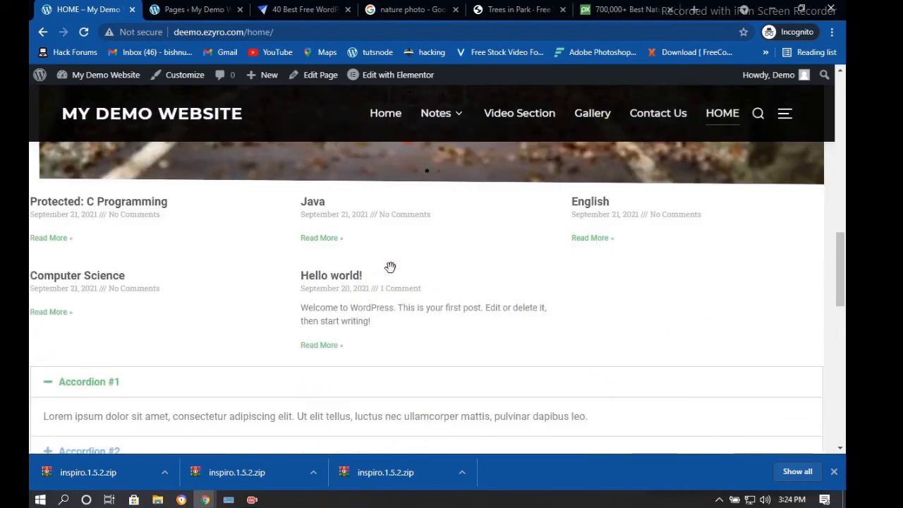
pyautogui.scroll(-6, 390, 267)
pyautogui.scroll(2, 109, 195)
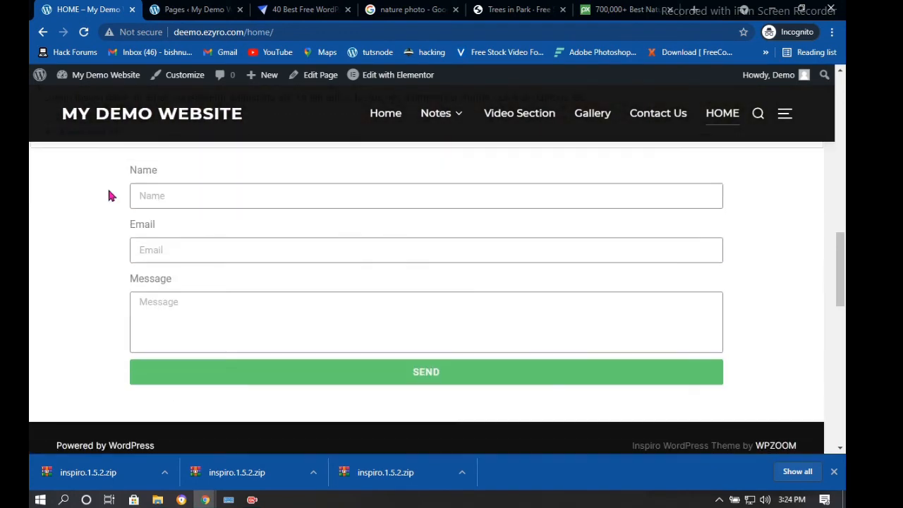
pyautogui.scroll(10, 451, 167)
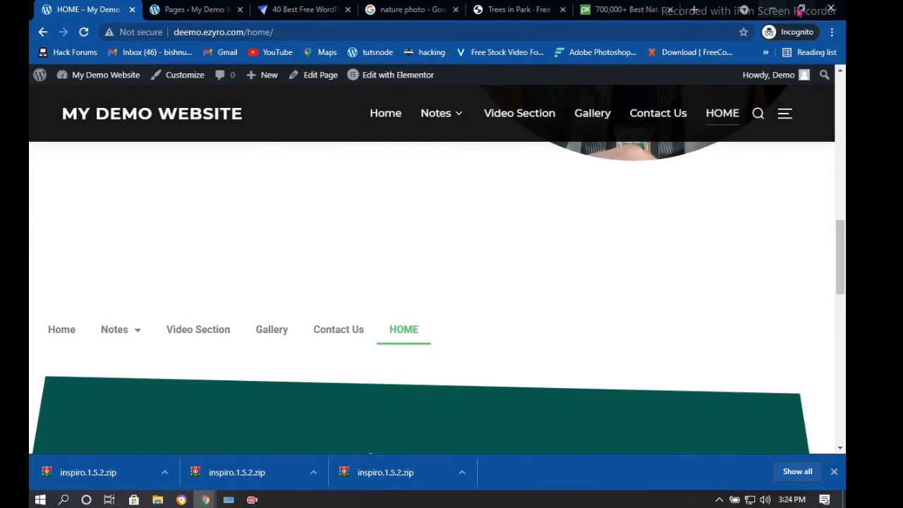
# Test the narrow layout's mobile menu with Notes and First semester submenus, then maximize and go back
pyautogui.click(801, 9)
pyautogui.scroll(-6, 486, 247)
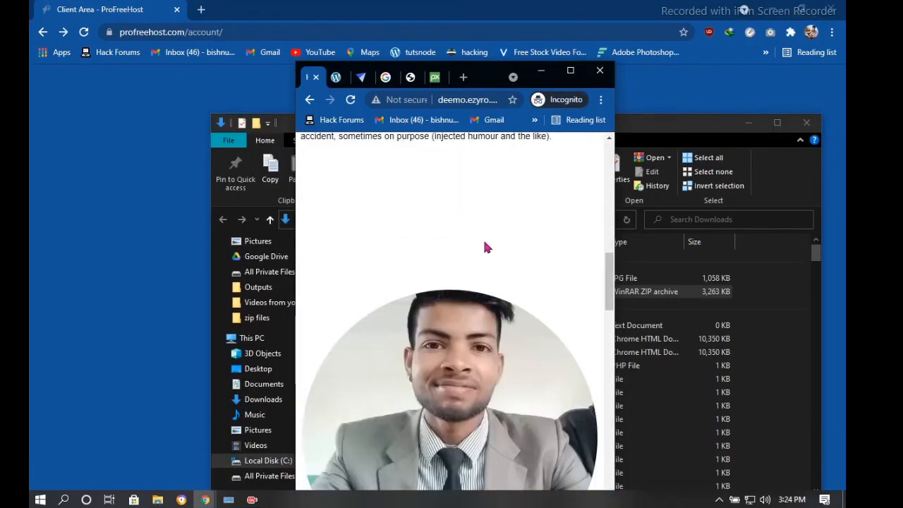
pyautogui.scroll(-8, 485, 247)
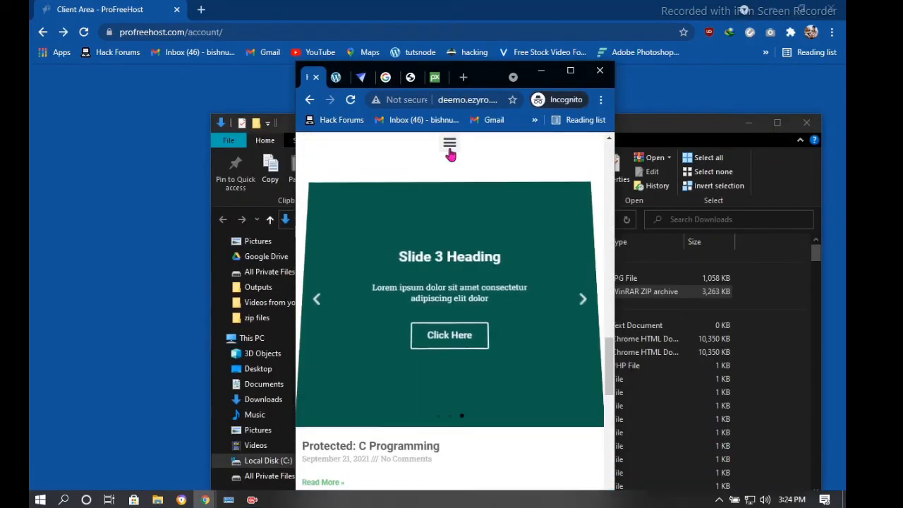
pyautogui.click(448, 149)
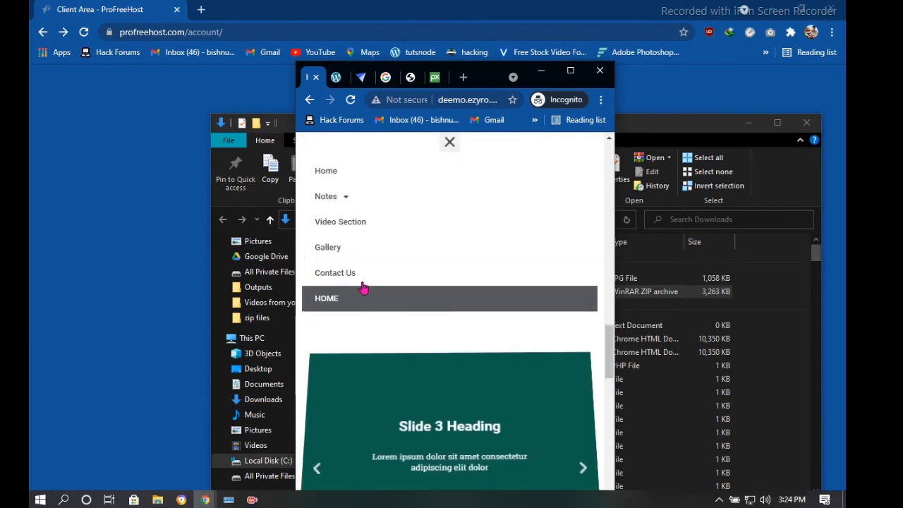
pyautogui.click(347, 201)
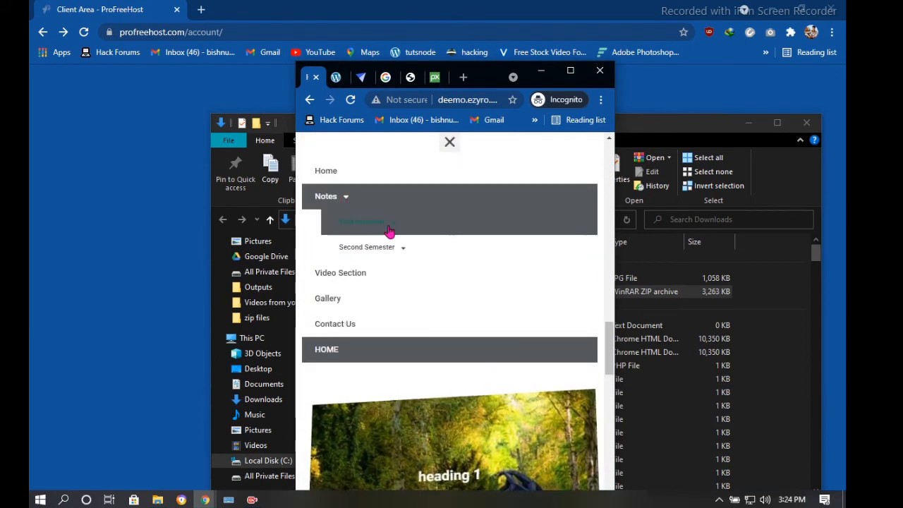
pyautogui.click(390, 226)
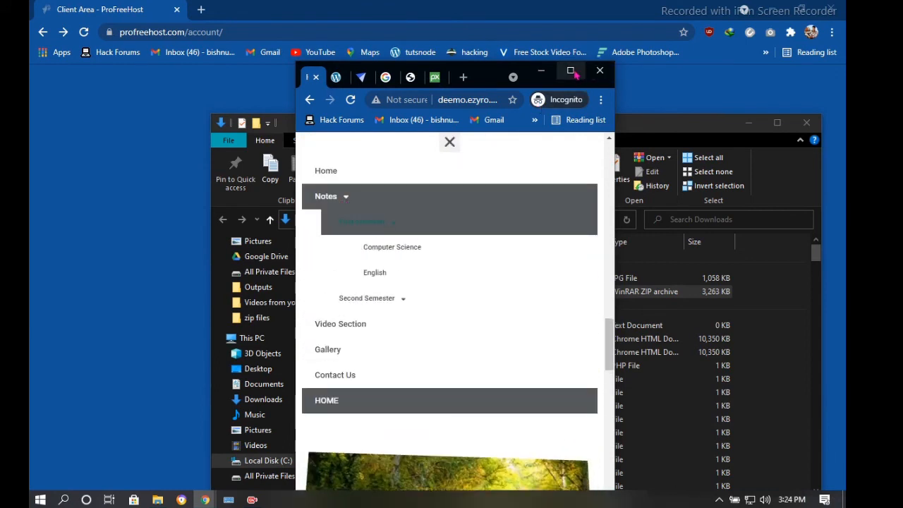
pyautogui.click(570, 70)
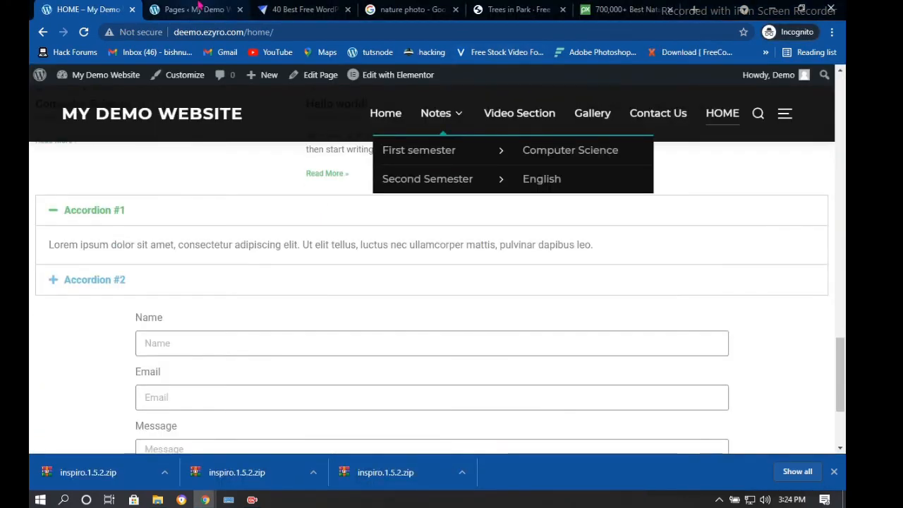
pyautogui.click(38, 36)
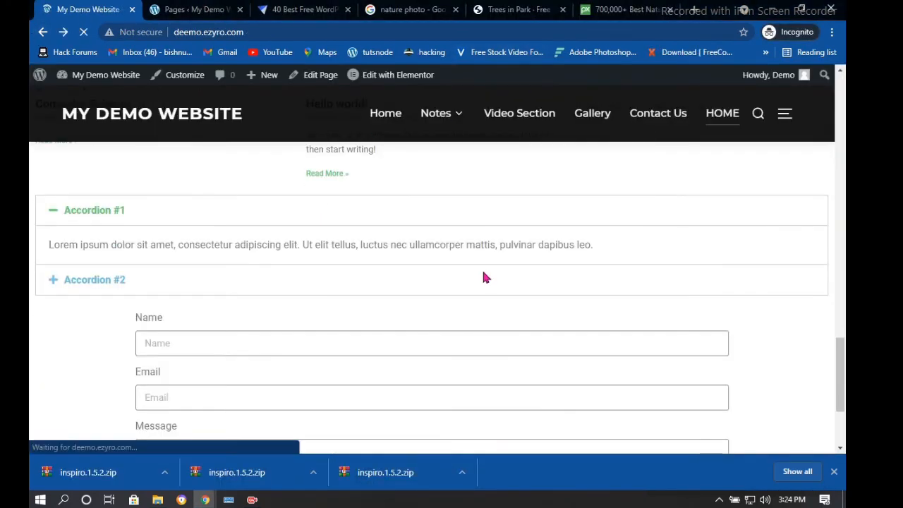
pyautogui.scroll(3, 223, 186)
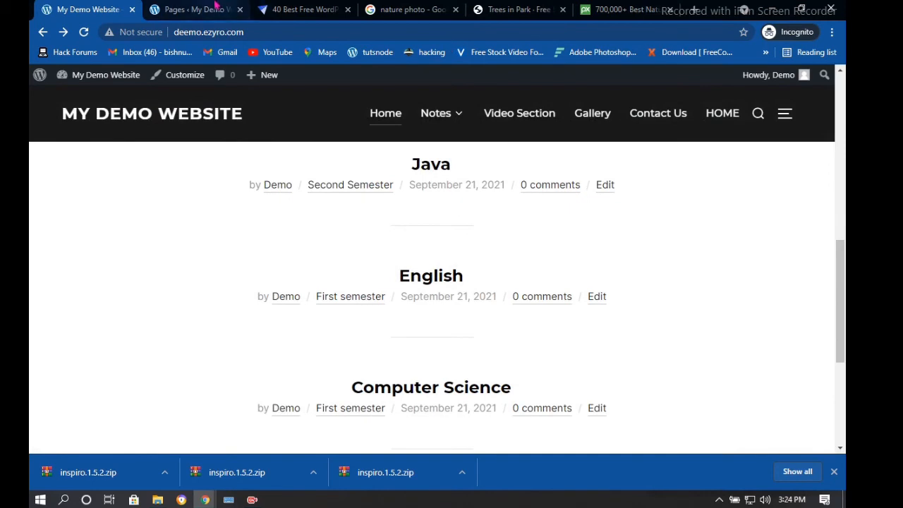
# Open the Contact Us page in the editor from the Pages list
pyautogui.click(190, 9)
pyautogui.moveTo(189, 308)
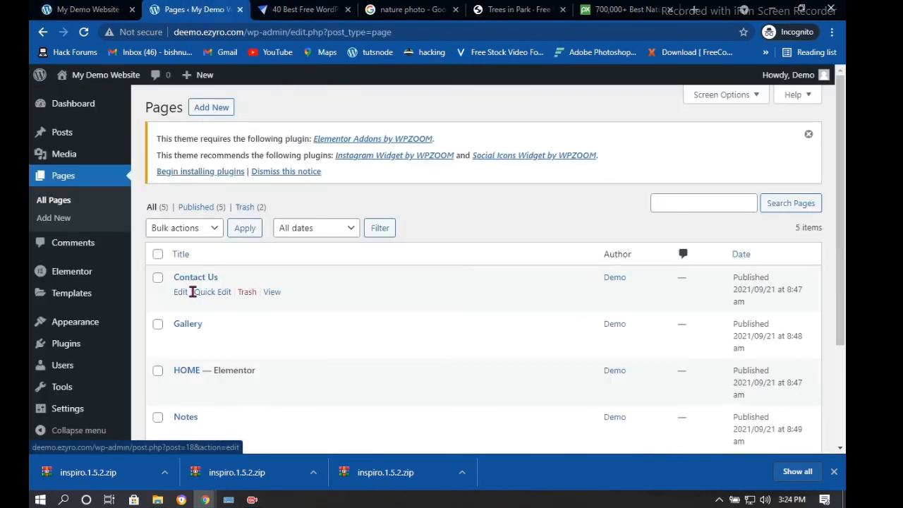
pyautogui.click(181, 293)
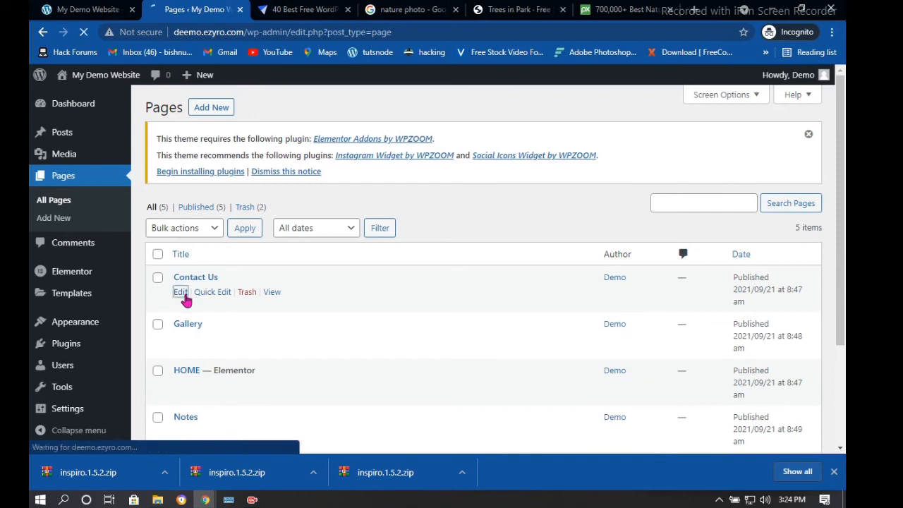
pyautogui.scroll(-2, 665, 204)
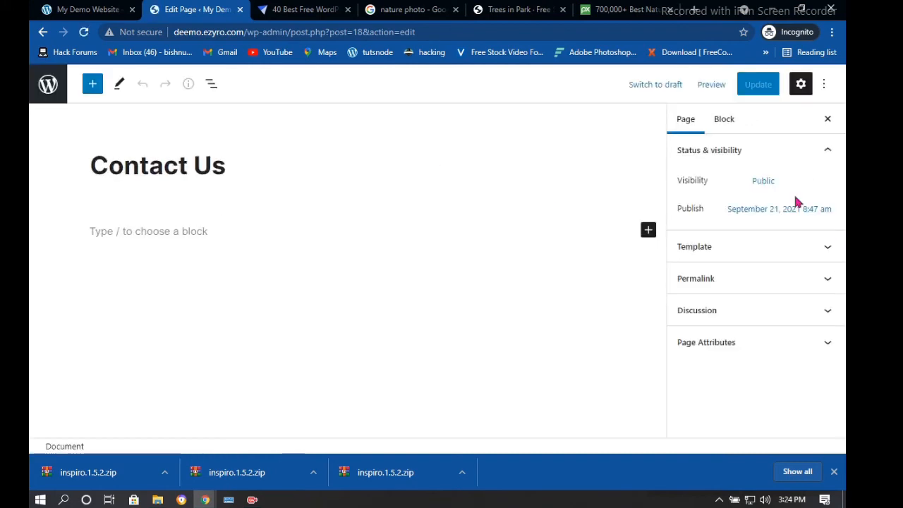
# Inspect its Template, Permalink and Featured image panels, then switch to the 'nature photo' search tab
pyautogui.click(809, 254)
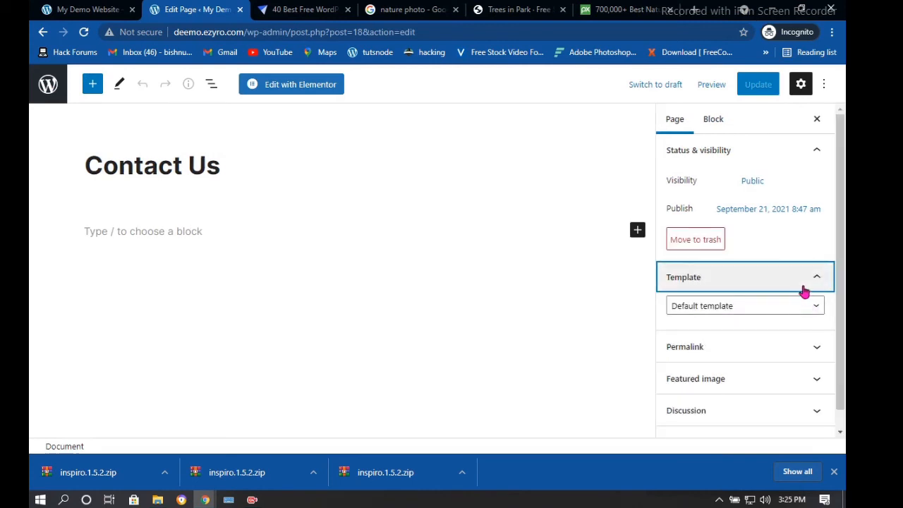
pyautogui.click(804, 347)
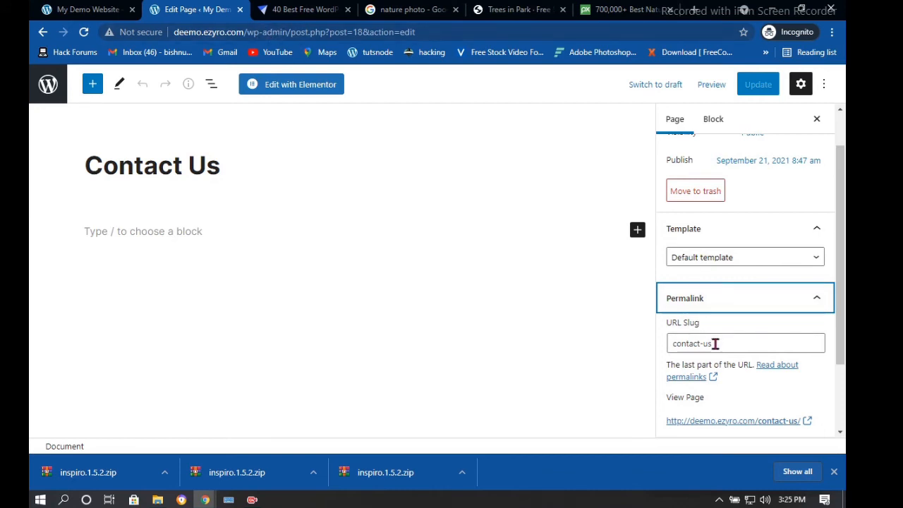
pyautogui.scroll(-3, 713, 338)
pyautogui.click(817, 363)
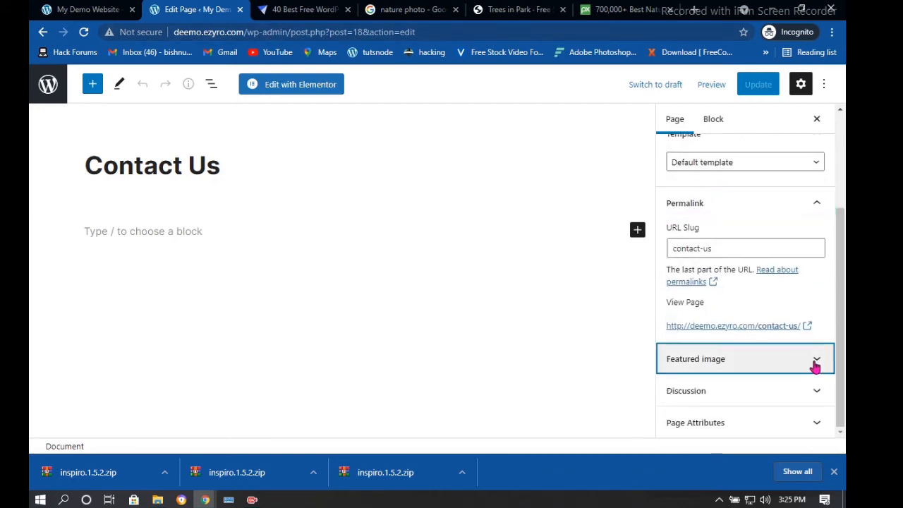
pyautogui.click(807, 351)
pyautogui.click(410, 11)
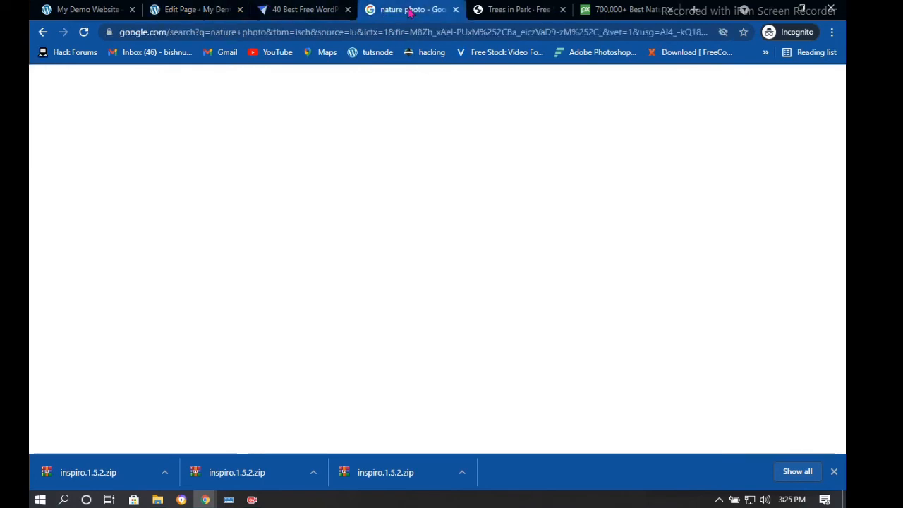
# Rerun the 'nature photo' Google search, switch to All results and scroll through them
pyautogui.click(249, 84)
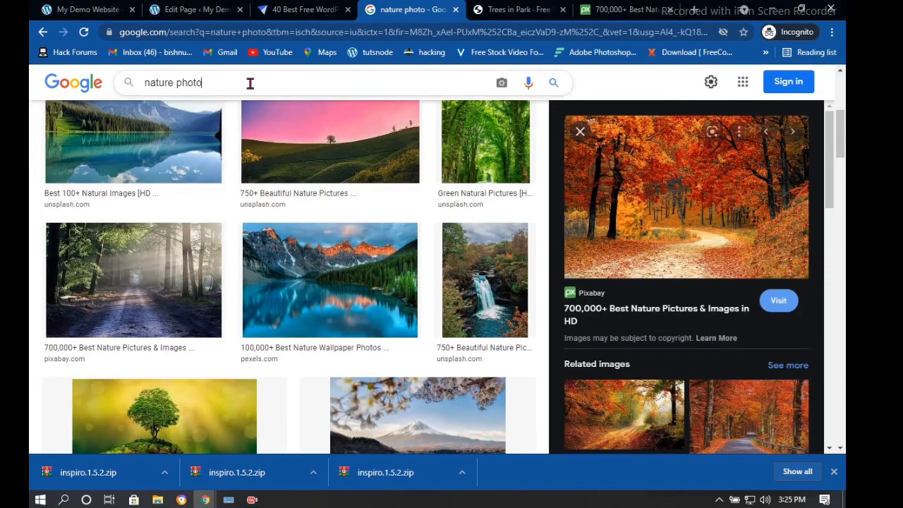
pyautogui.press('Return')
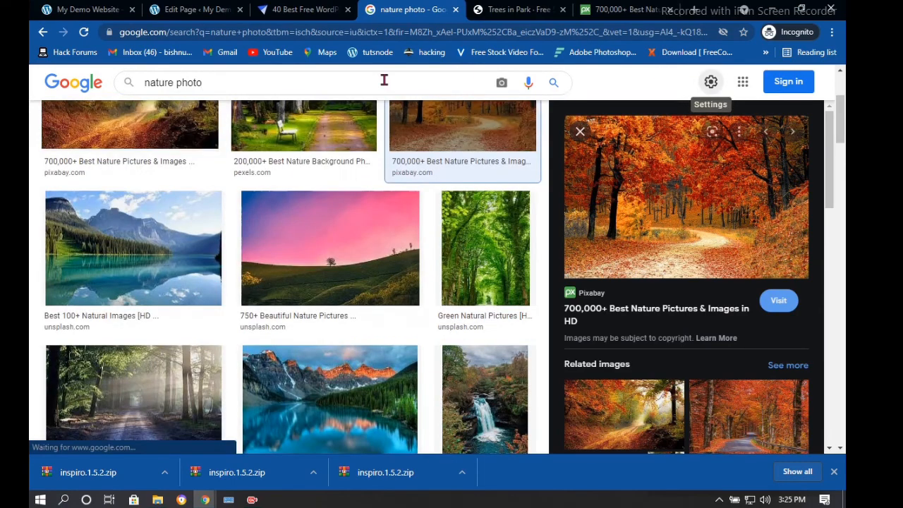
pyautogui.click(164, 128)
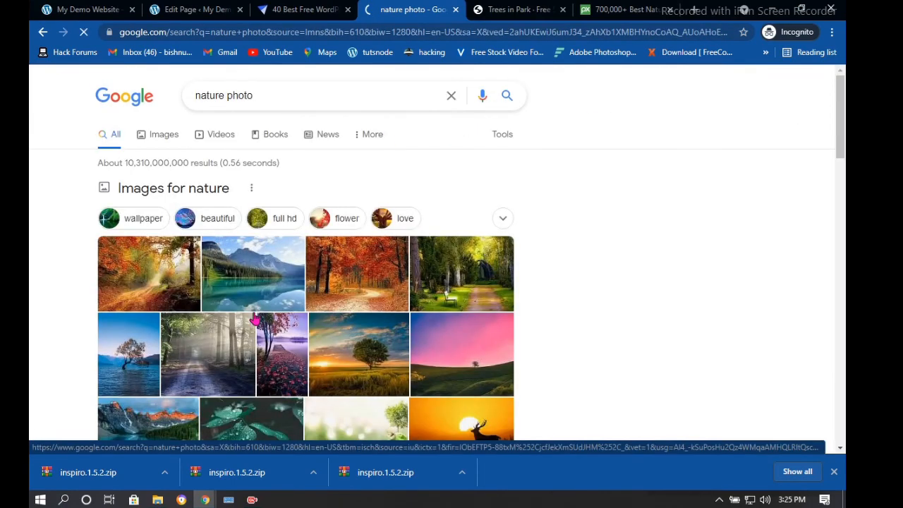
pyautogui.scroll(-5, 256, 259)
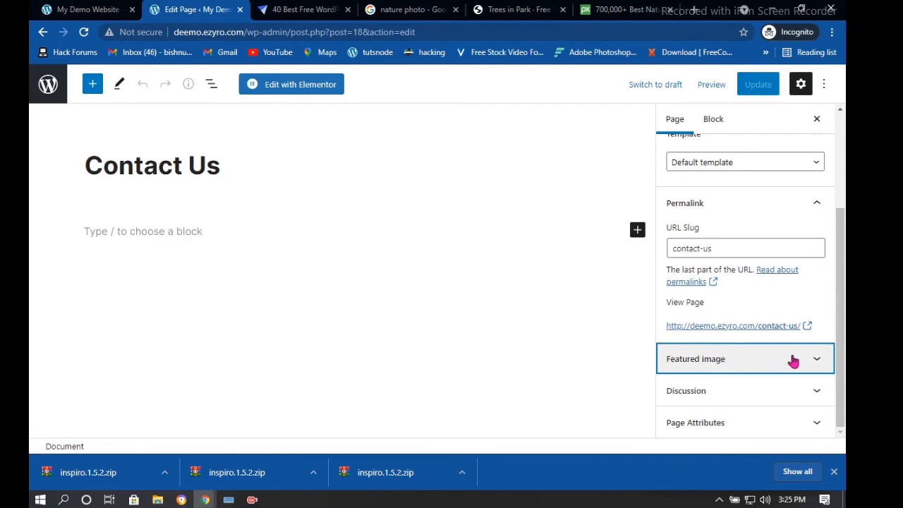
# Turn on Allow comments in the Contact Us page's Discussion settings
pyautogui.click(791, 359)
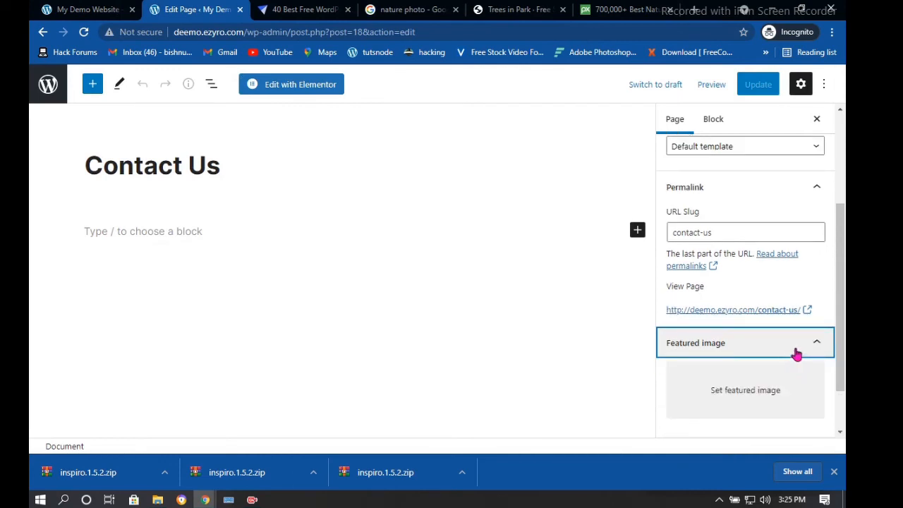
pyautogui.scroll(-1, 796, 354)
pyautogui.click(807, 393)
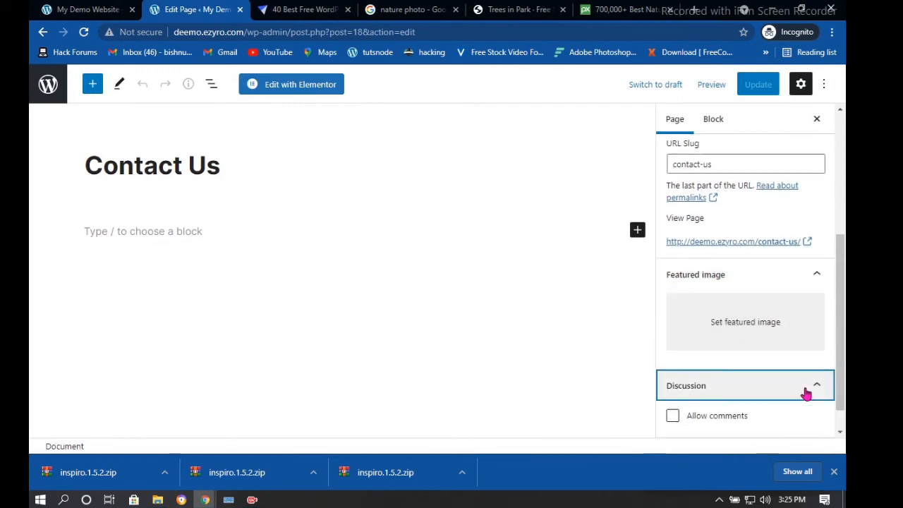
pyautogui.scroll(-1, 784, 367)
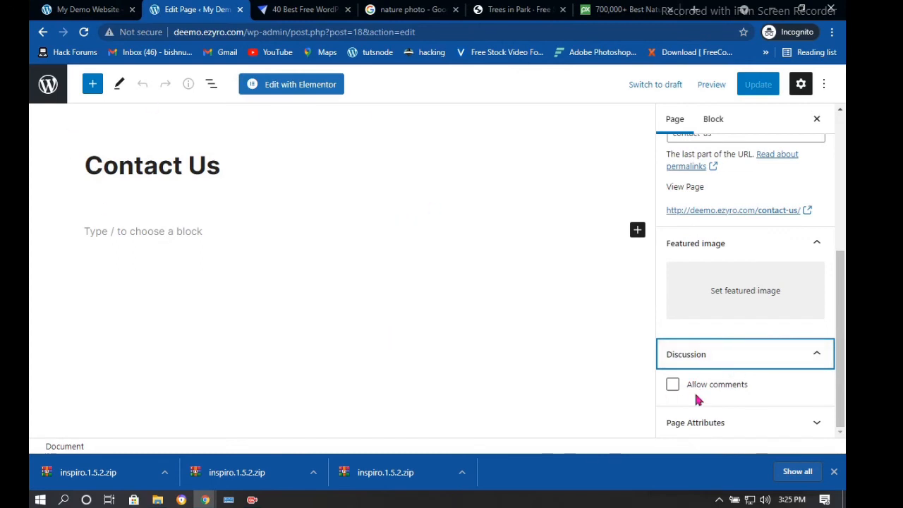
pyautogui.click(673, 387)
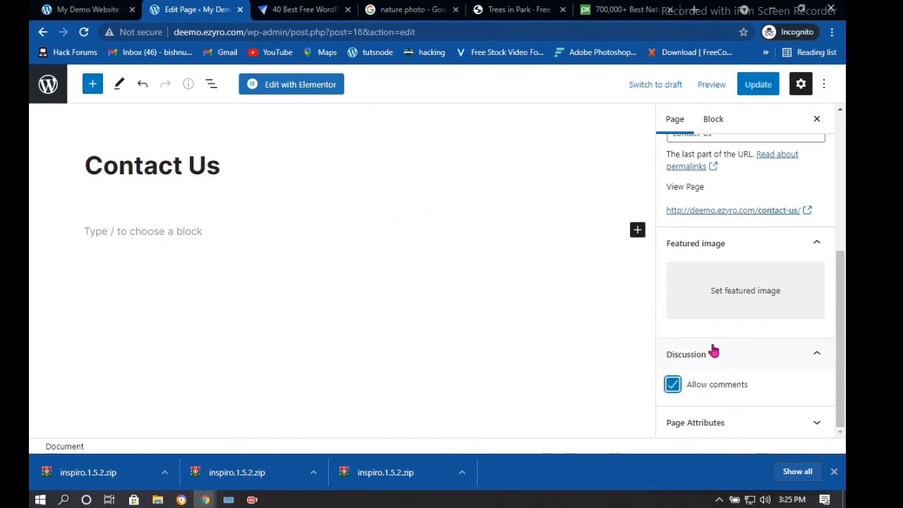
pyautogui.click(791, 424)
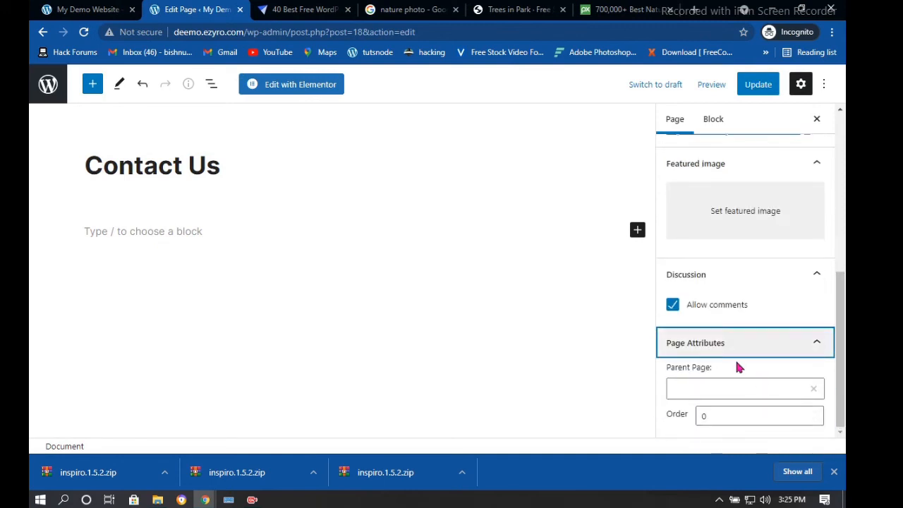
# Update the Contact Us page, cancelling the Leave site prompt so the save finishes
pyautogui.scroll(3, 699, 247)
pyautogui.scroll(2, 701, 245)
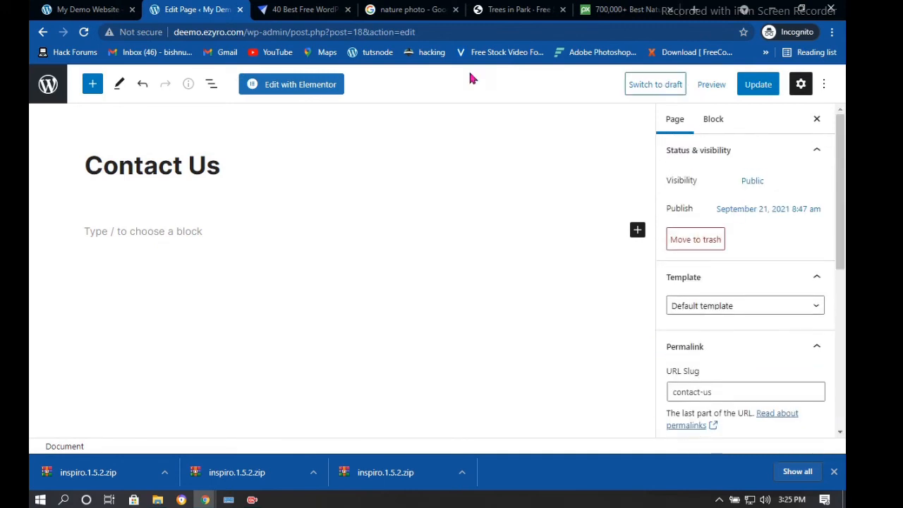
pyautogui.click(759, 84)
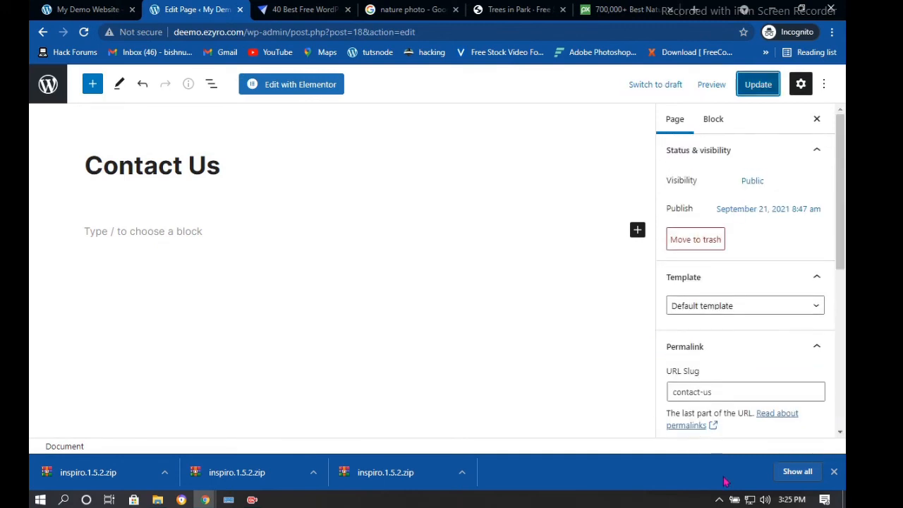
pyautogui.click(62, 92)
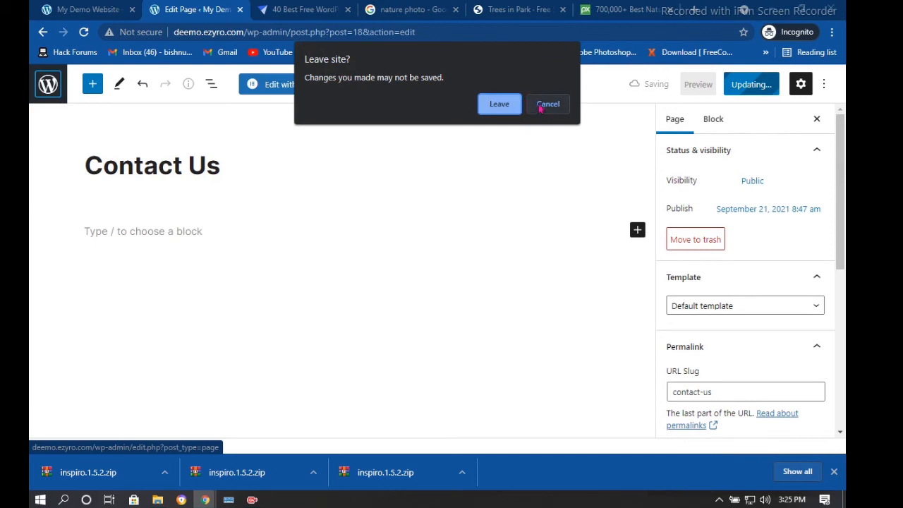
pyautogui.click(548, 104)
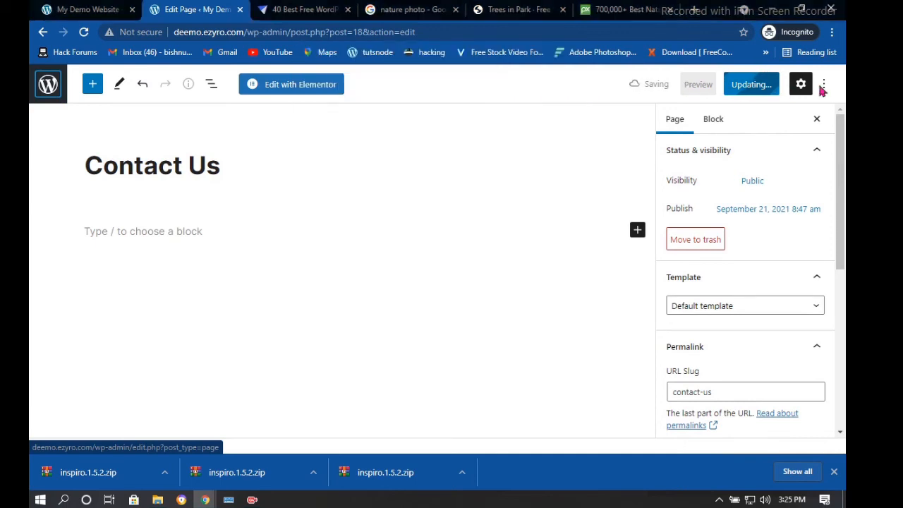
# Return to the Pages list, then go to Templates > Landing Pages
pyautogui.click(49, 89)
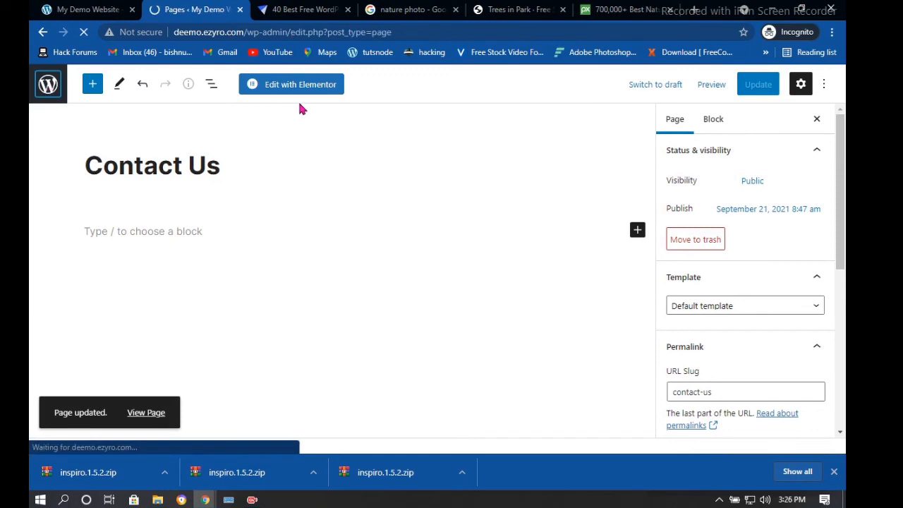
pyautogui.scroll(-2, 335, 195)
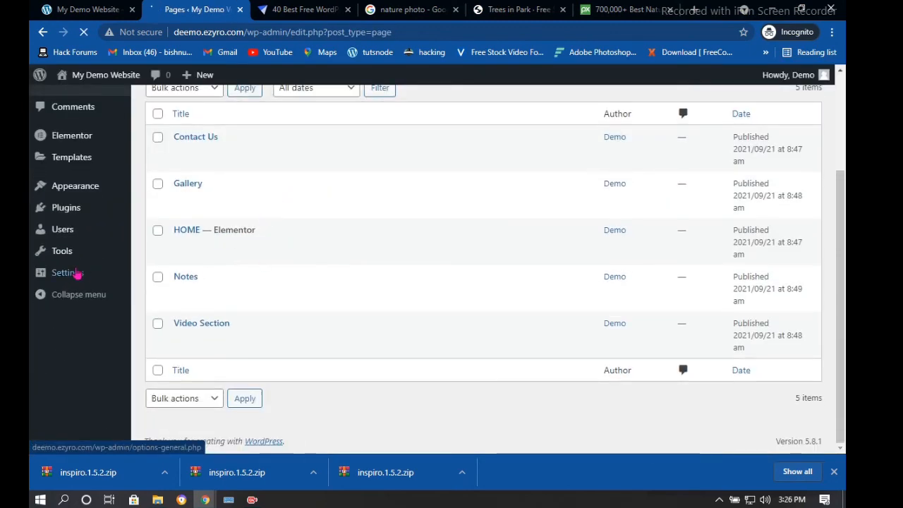
pyautogui.scroll(2, 291, 292)
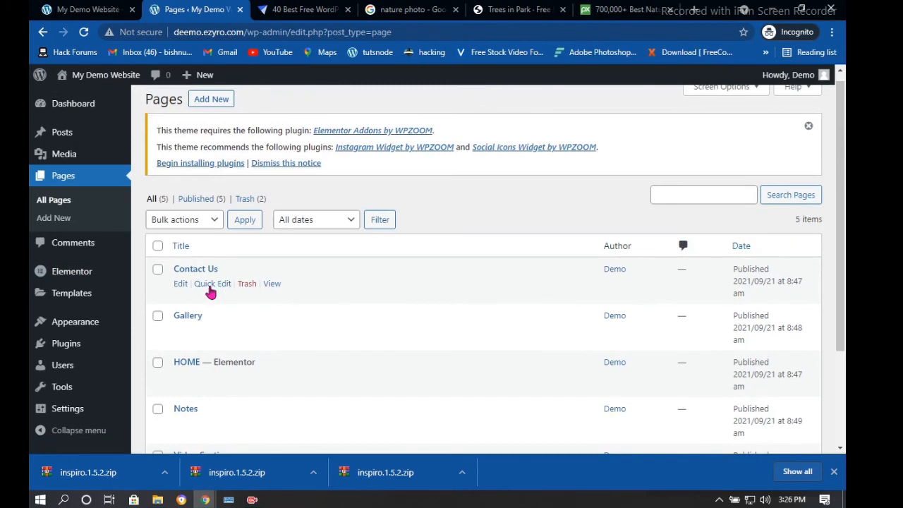
pyautogui.scroll(-1, 145, 272)
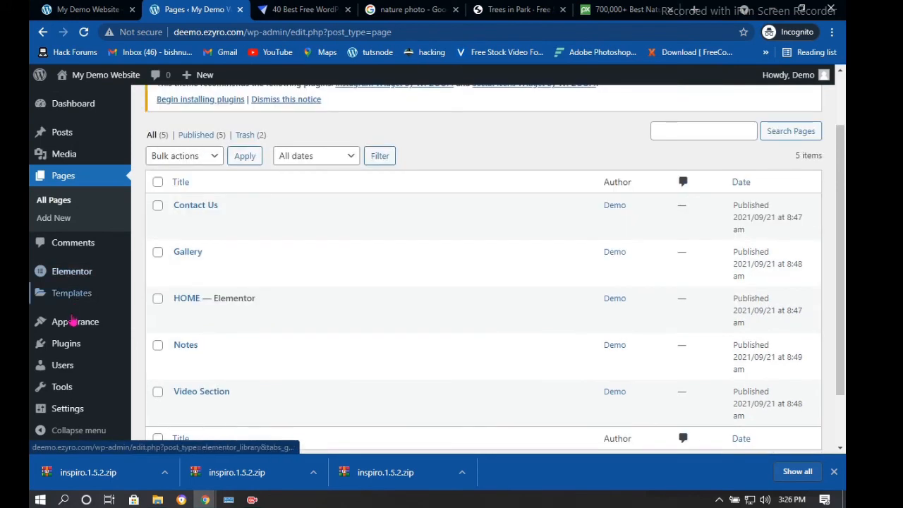
pyautogui.moveTo(66, 301)
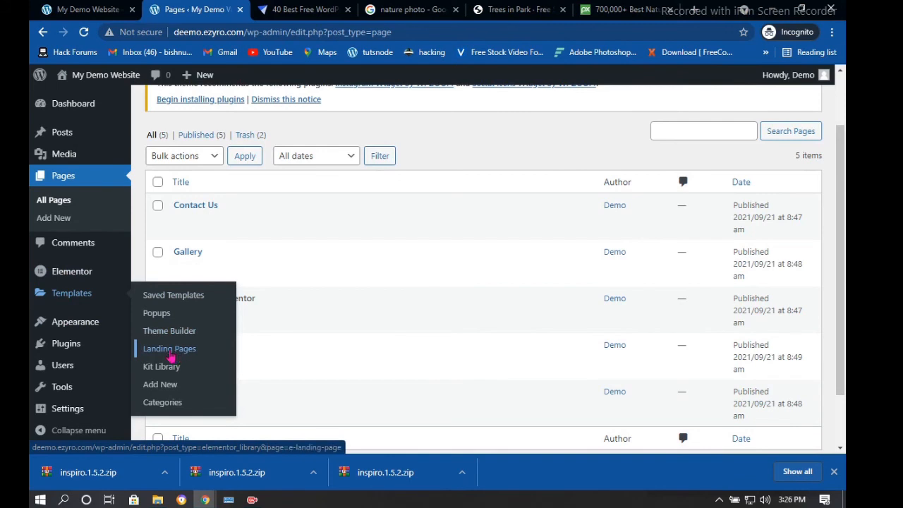
pyautogui.click(170, 358)
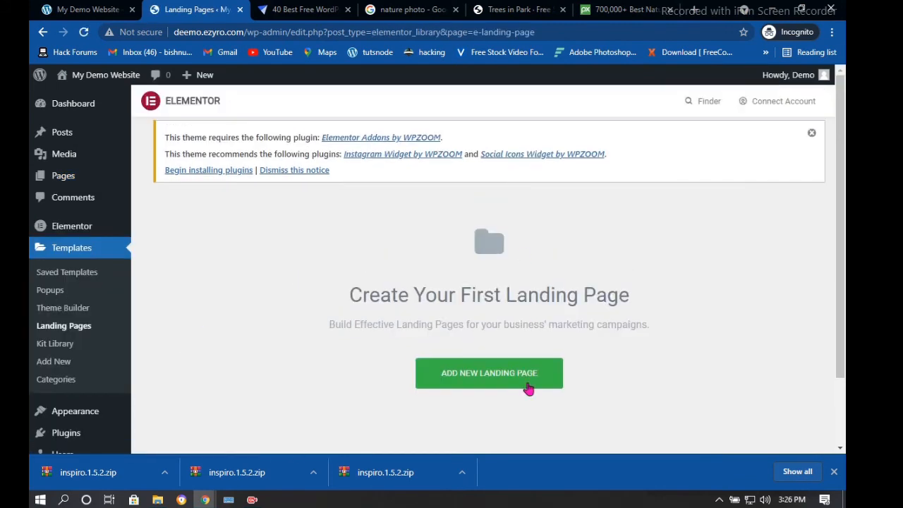
# Add a new landing page and insert the Parental Counseling layout from the library's Landing Pages
pyautogui.click(492, 383)
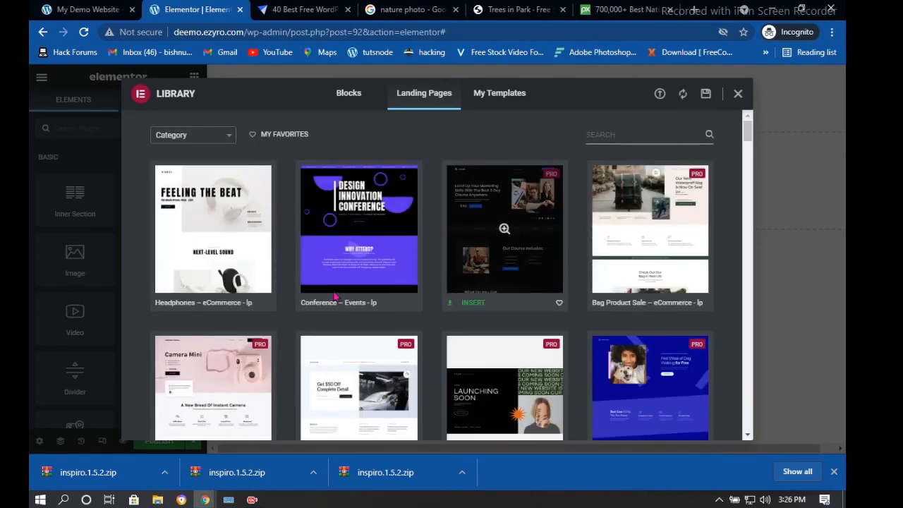
pyautogui.scroll(-5, 648, 288)
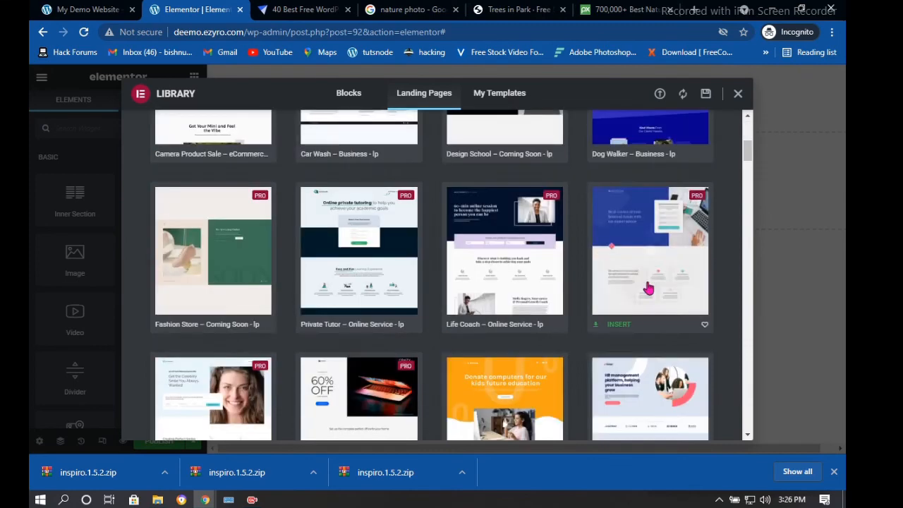
pyautogui.scroll(-3, 647, 288)
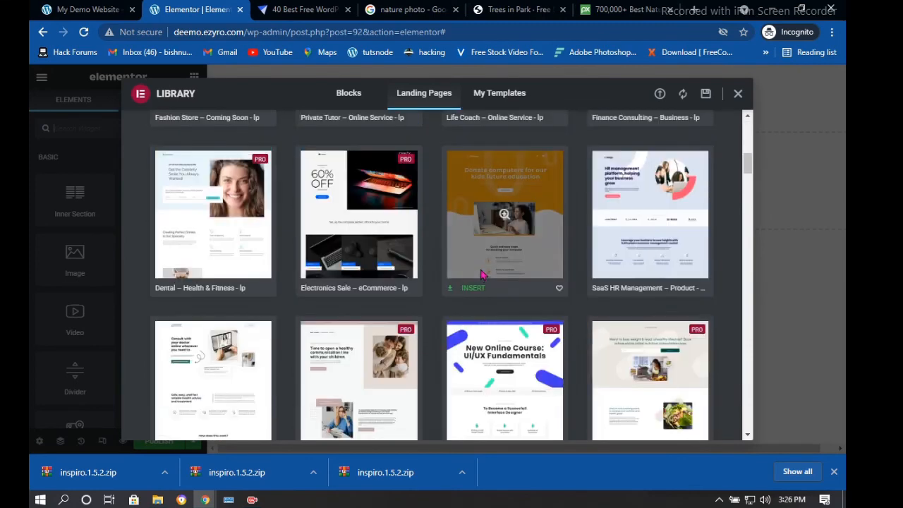
pyautogui.scroll(-1, 481, 273)
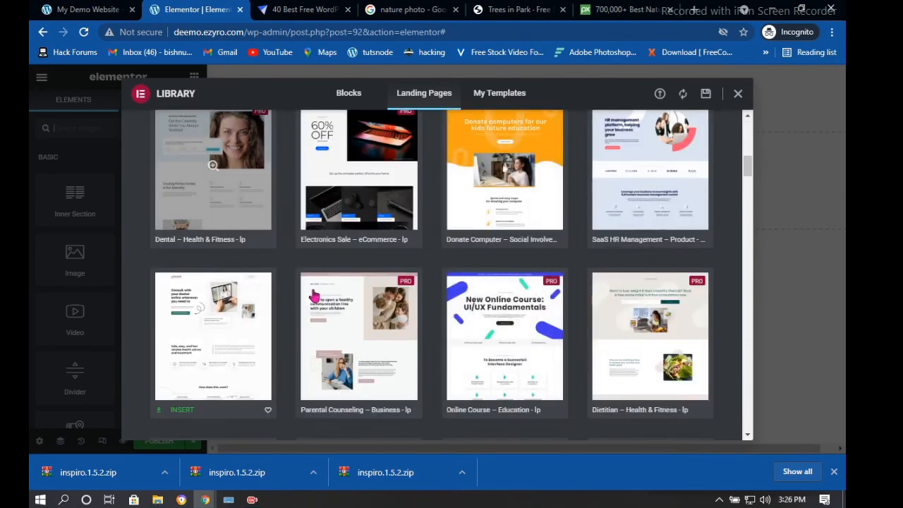
pyautogui.scroll(-1, 314, 296)
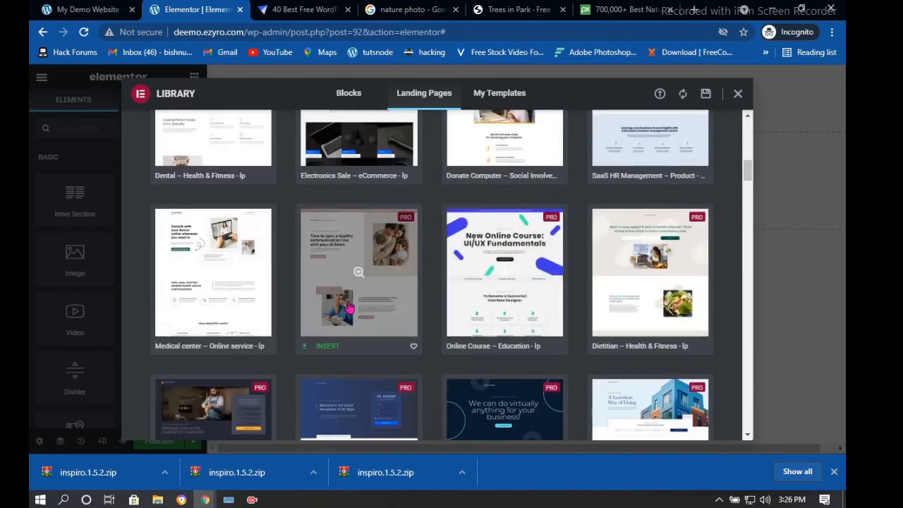
pyautogui.scroll(-2, 403, 289)
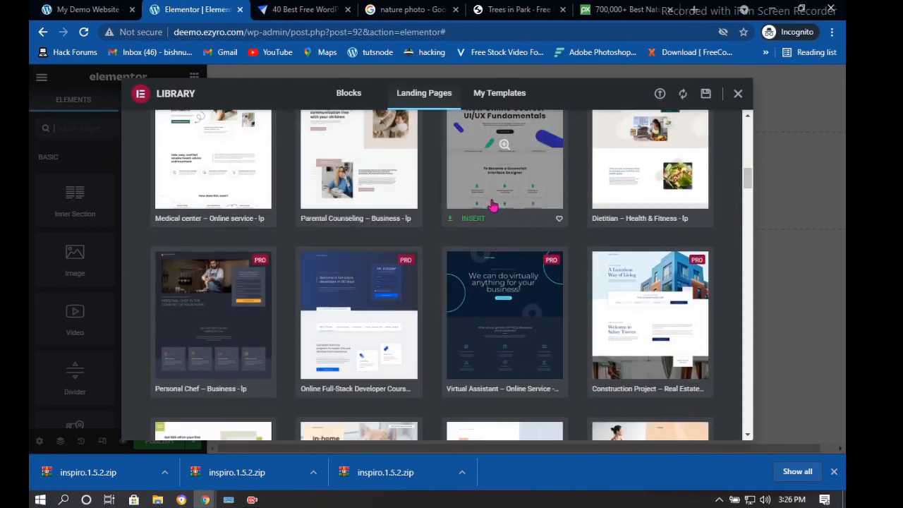
pyautogui.scroll(1, 357, 197)
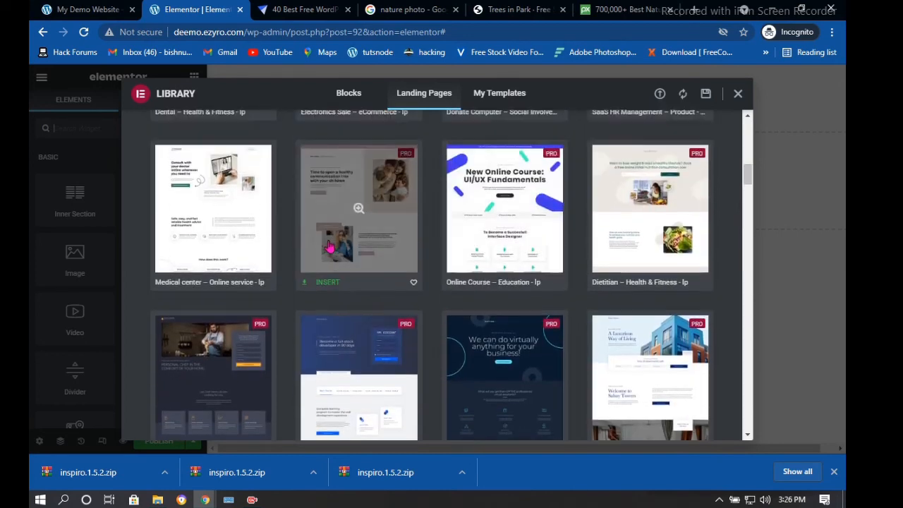
pyautogui.click(323, 284)
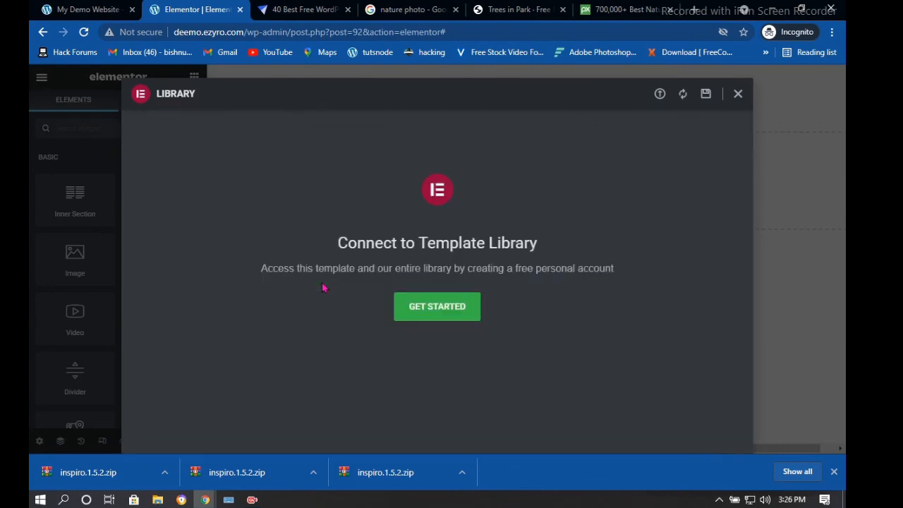
pyautogui.click(432, 311)
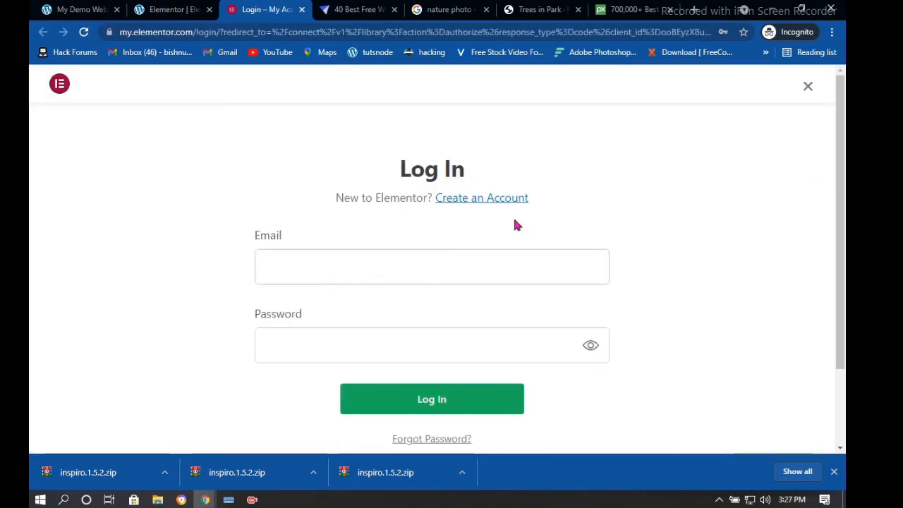
# Log in to the Elementor account with the saved credentials and request the library connection
pyautogui.click(307, 266)
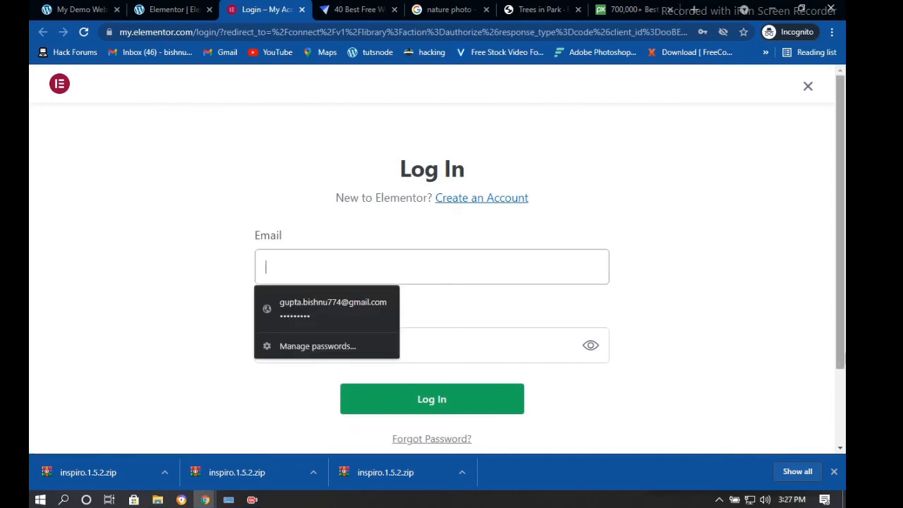
pyautogui.click(301, 316)
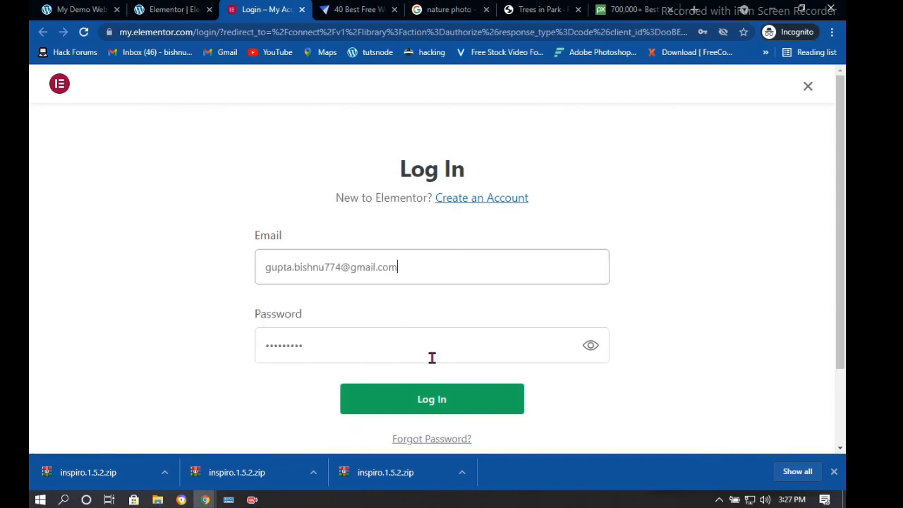
pyautogui.click(466, 401)
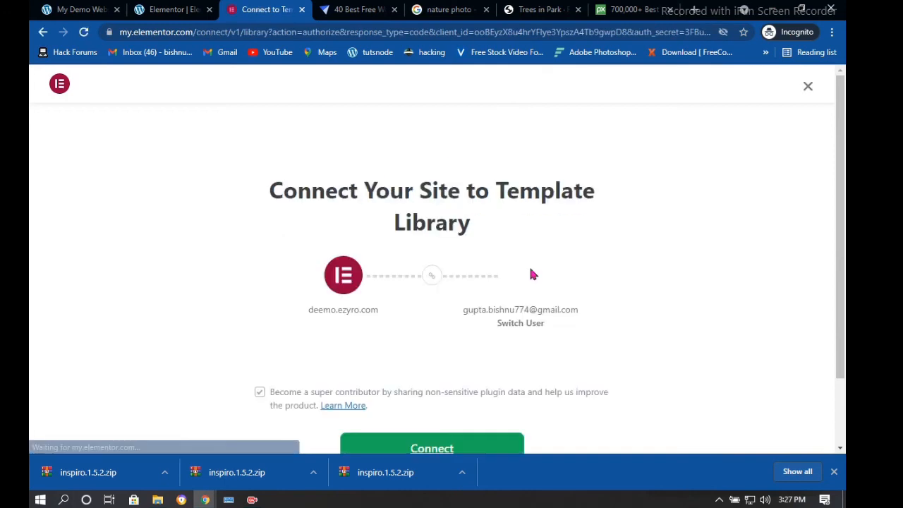
pyautogui.scroll(-1, 532, 274)
pyautogui.click(431, 367)
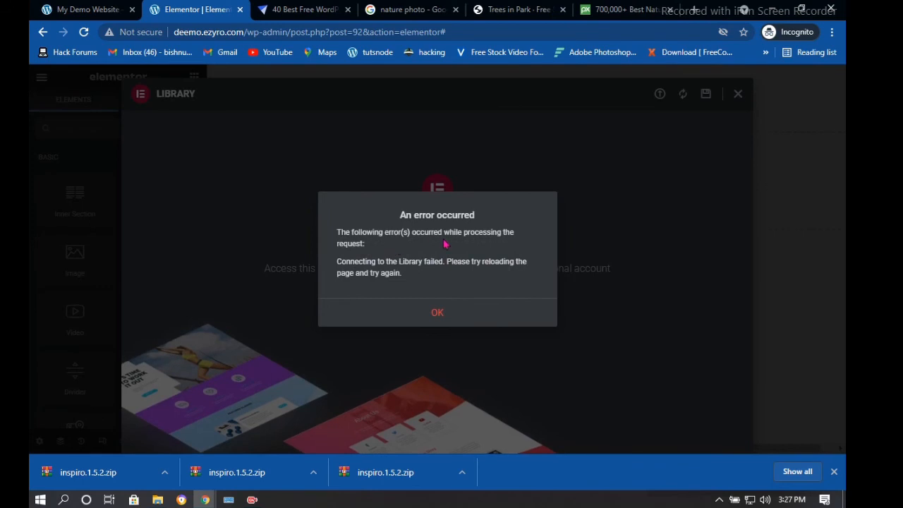
# Dismiss the connection errors, retry the authorization, then close the library in the editor tab
pyautogui.click(437, 317)
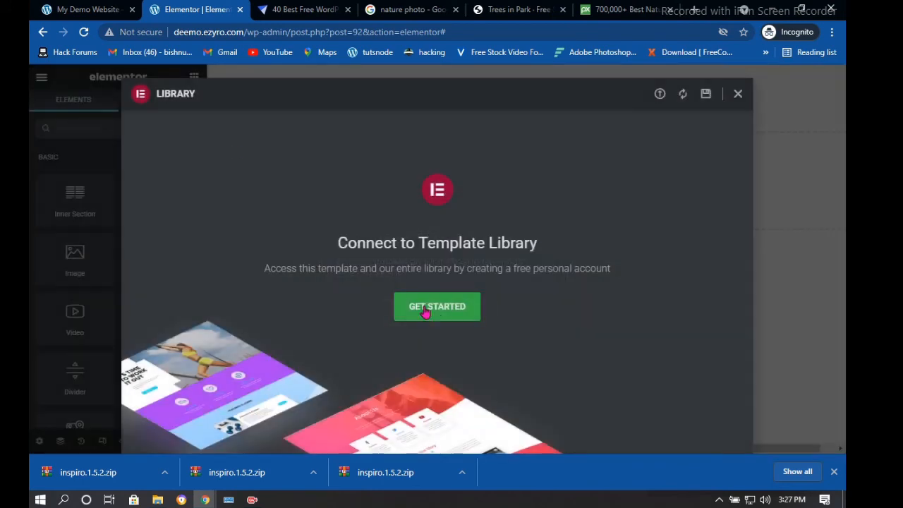
pyautogui.click(437, 314)
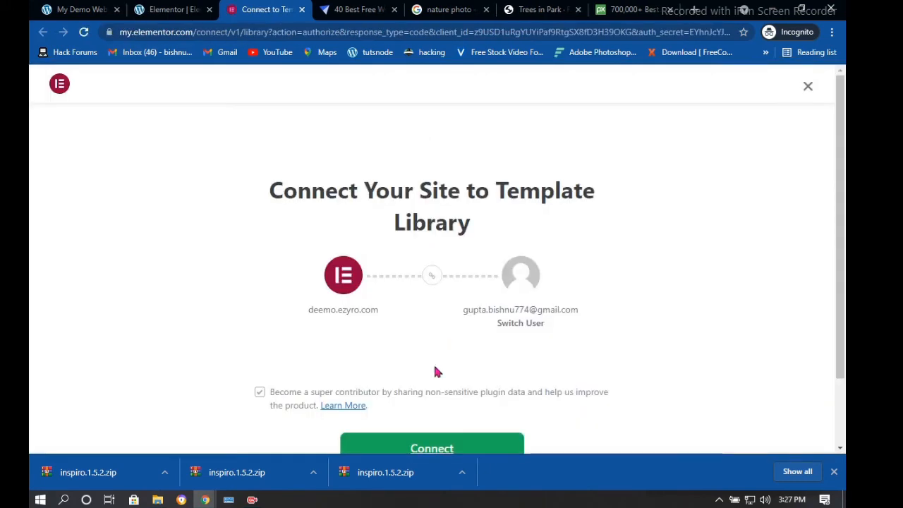
pyautogui.scroll(-1, 413, 424)
pyautogui.click(398, 364)
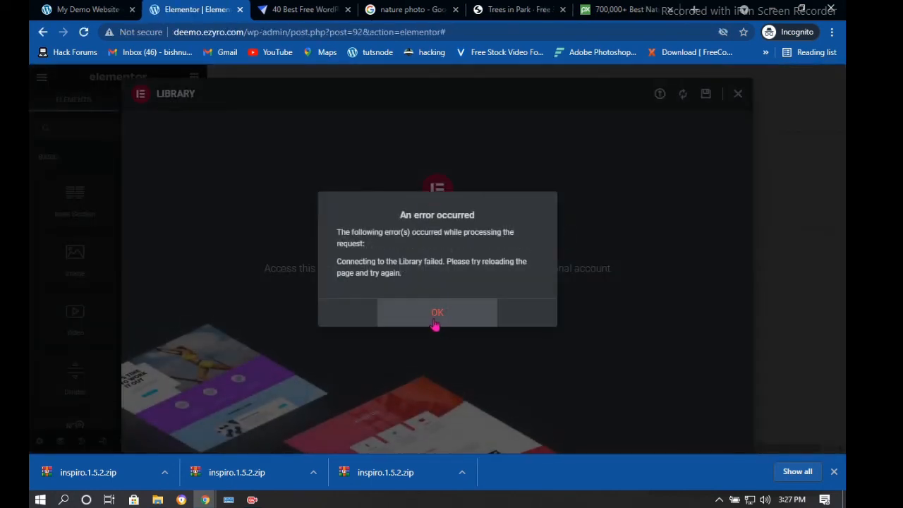
pyautogui.click(435, 316)
pyautogui.click(426, 311)
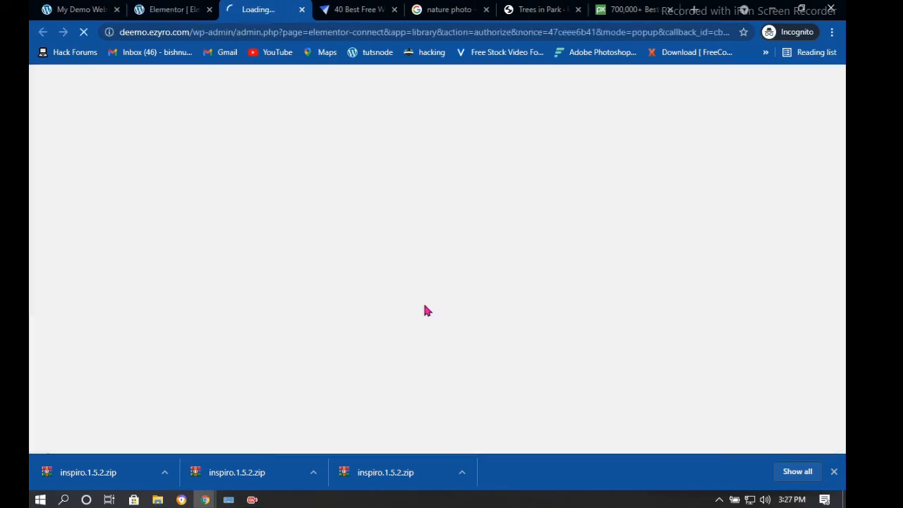
pyautogui.click(169, 9)
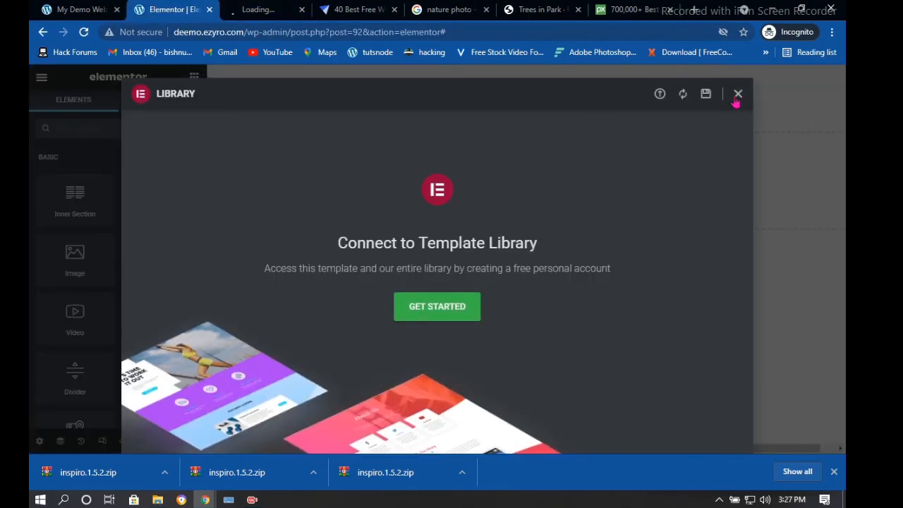
pyautogui.click(738, 94)
# Set the Elementor editor's UI Theme to Dark in User Preferences
pyautogui.scroll(-10, 125, 261)
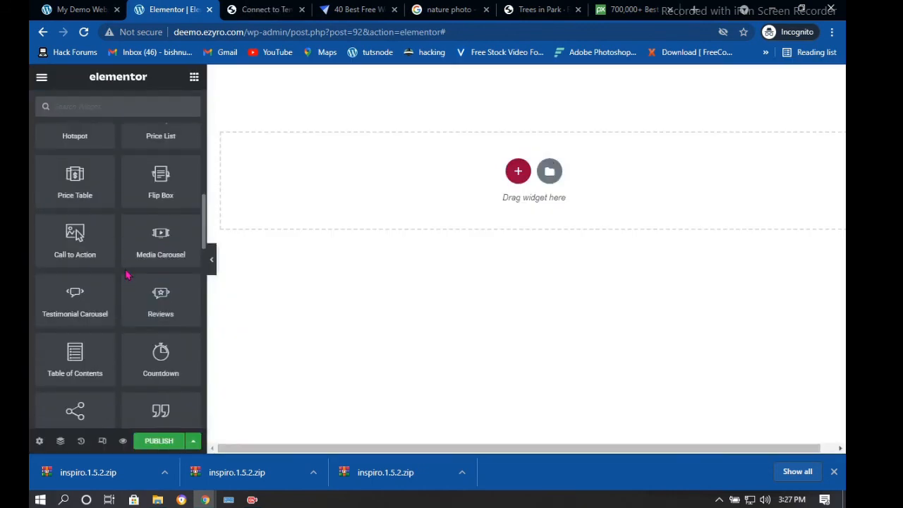
pyautogui.scroll(-15, 111, 259)
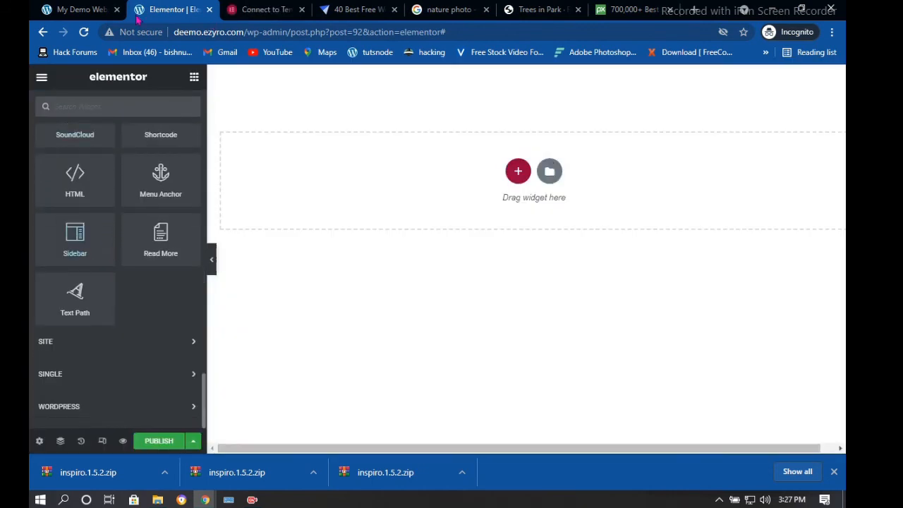
pyautogui.click(92, 11)
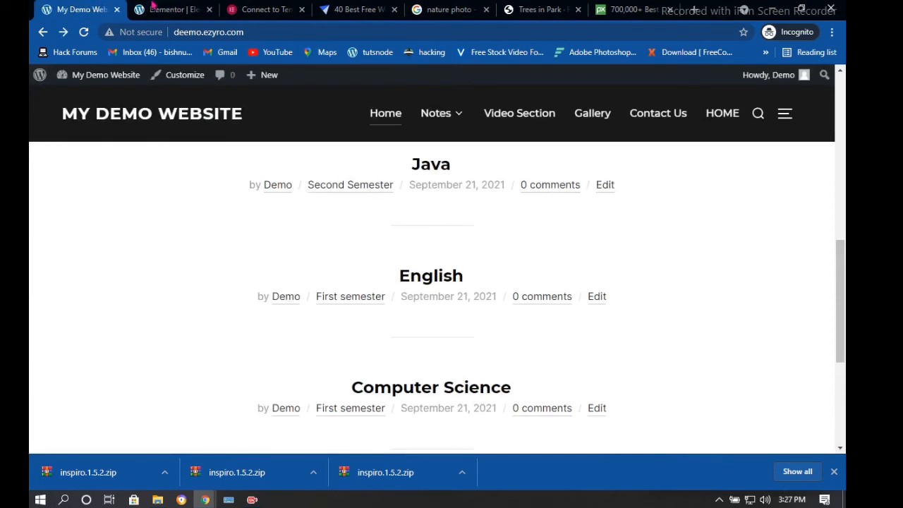
pyautogui.click(153, 7)
pyautogui.click(39, 78)
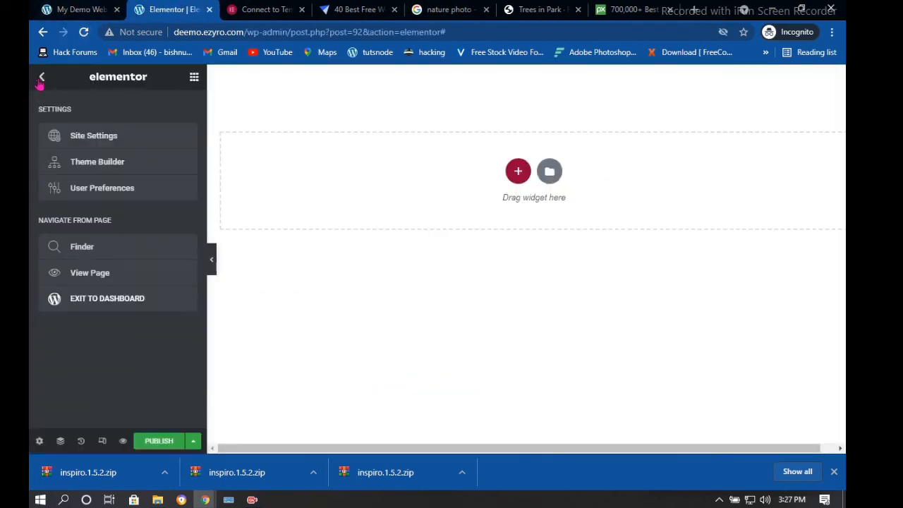
pyautogui.click(94, 201)
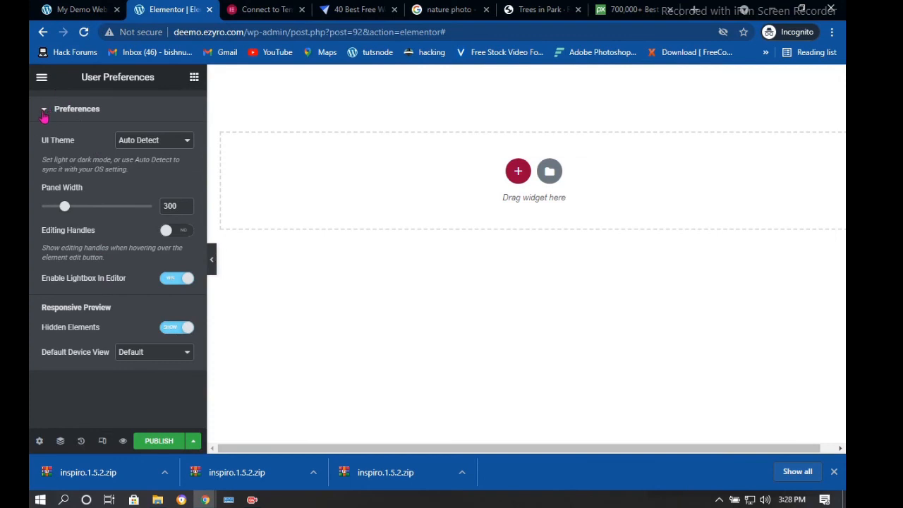
pyautogui.click(171, 141)
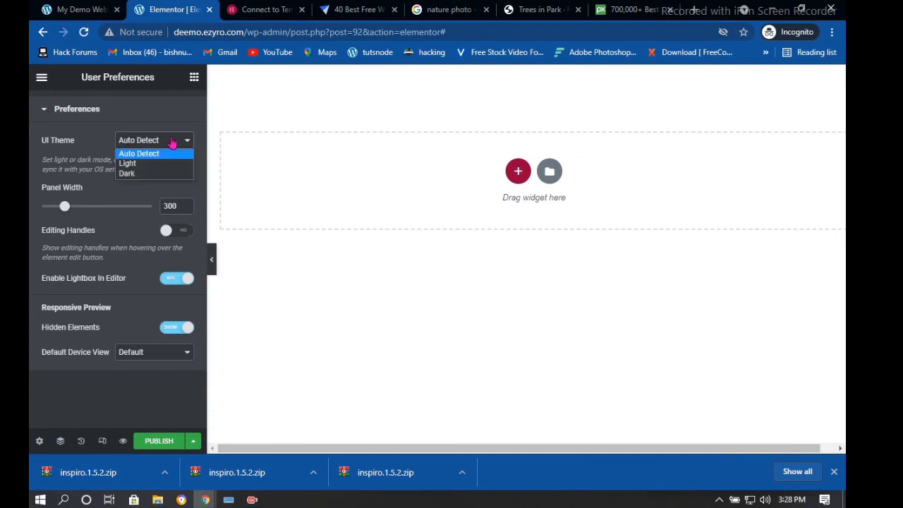
pyautogui.press('Down')
pyautogui.press('Down')
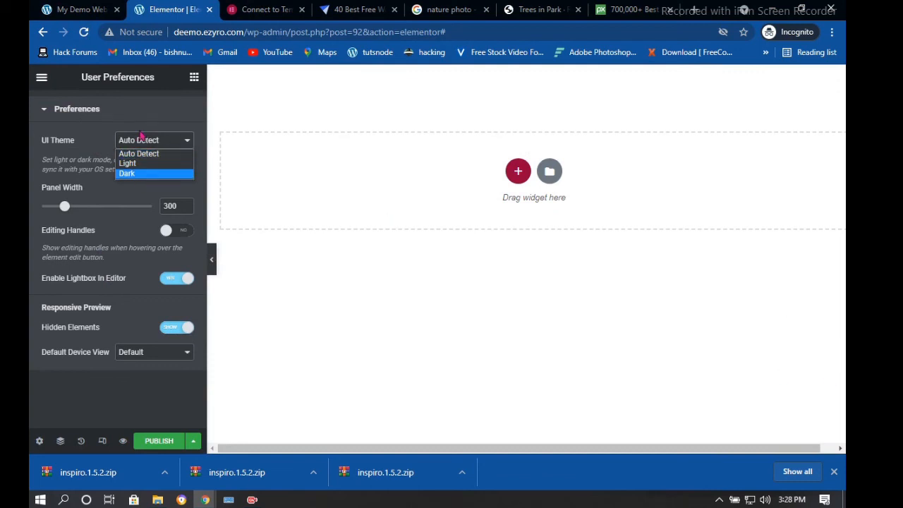
pyautogui.click(144, 151)
pyautogui.click(44, 110)
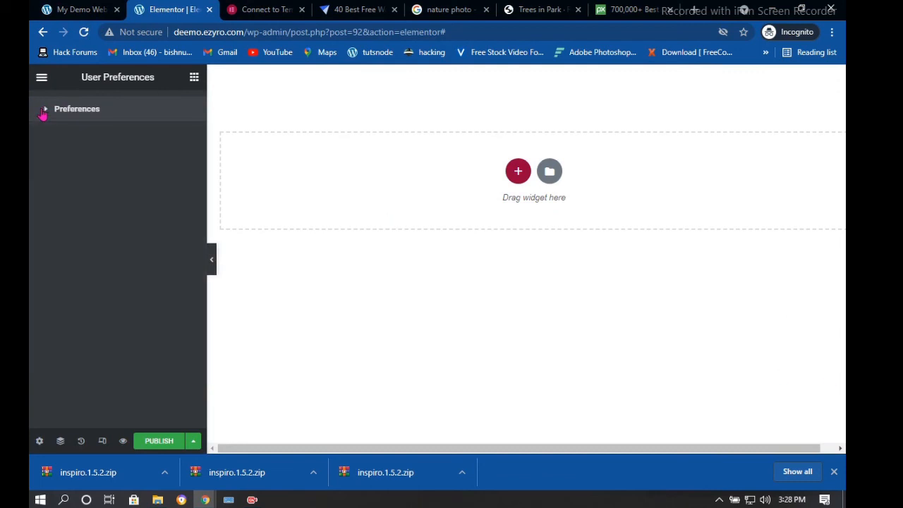
pyautogui.click(44, 109)
pyautogui.click(148, 141)
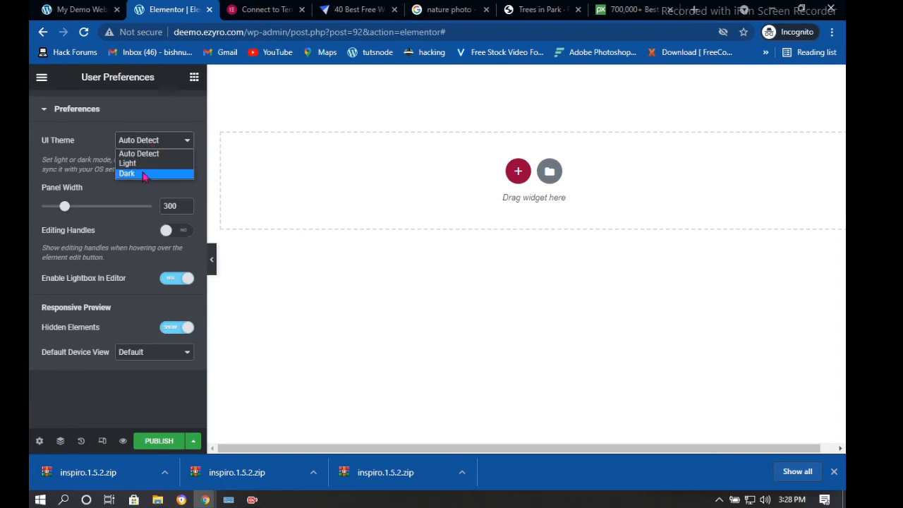
pyautogui.click(144, 174)
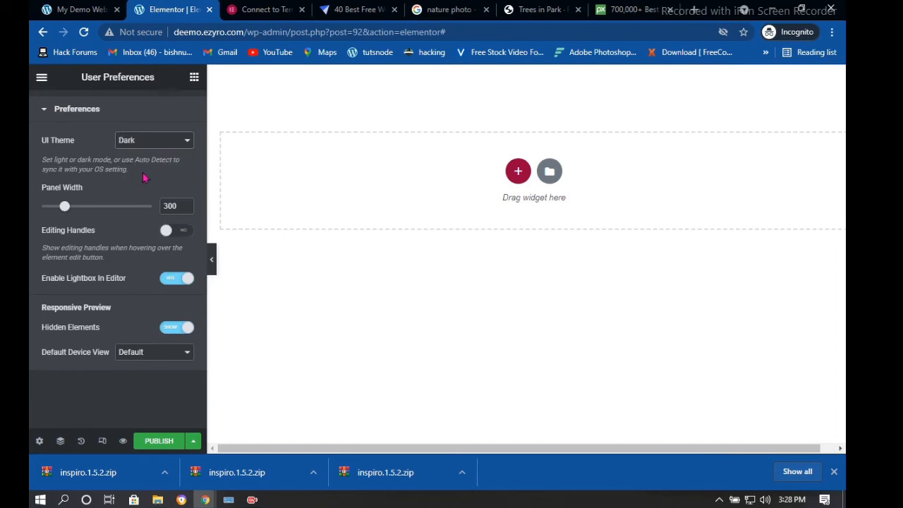
# Publish the landing page, then retry the library connection and dismiss its error
pyautogui.click(159, 440)
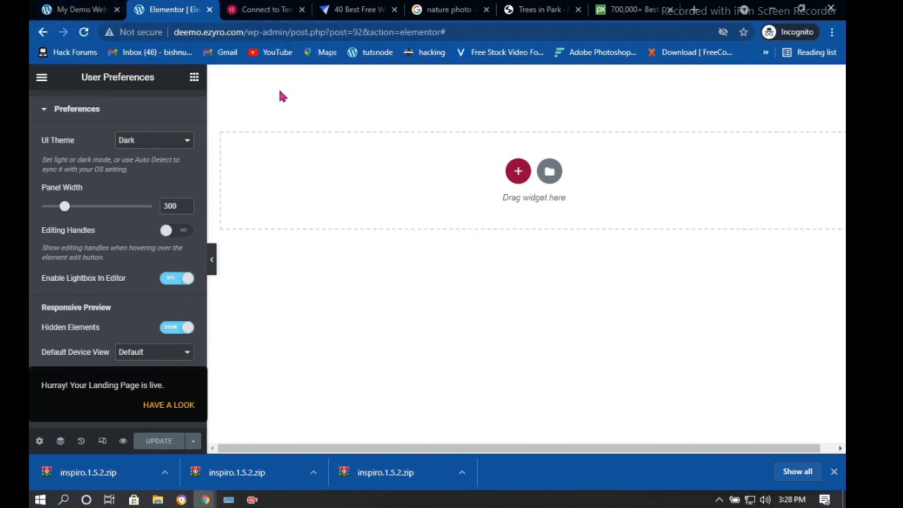
pyautogui.click(273, 5)
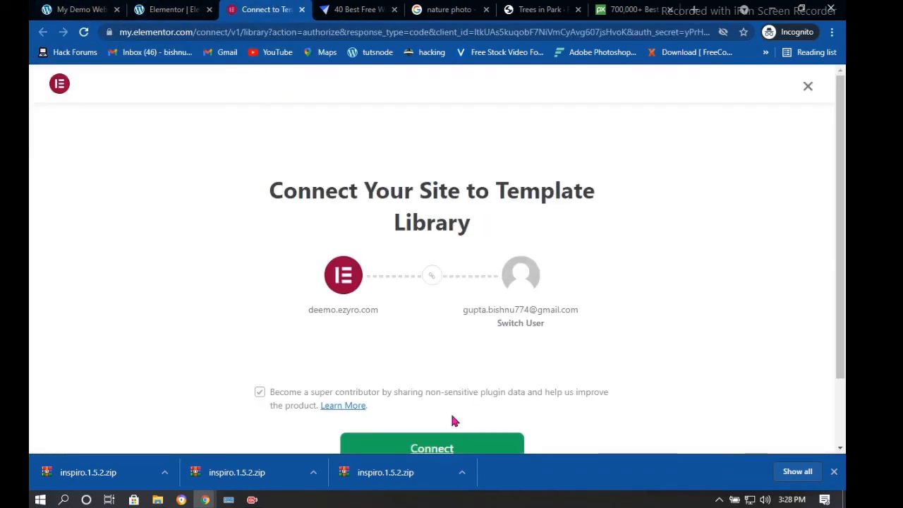
pyautogui.scroll(-2, 455, 419)
pyautogui.click(445, 372)
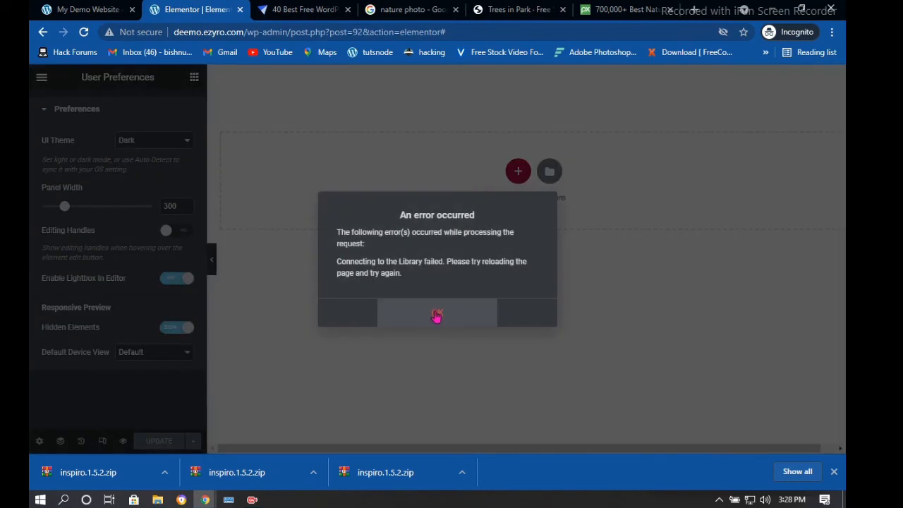
pyautogui.click(437, 317)
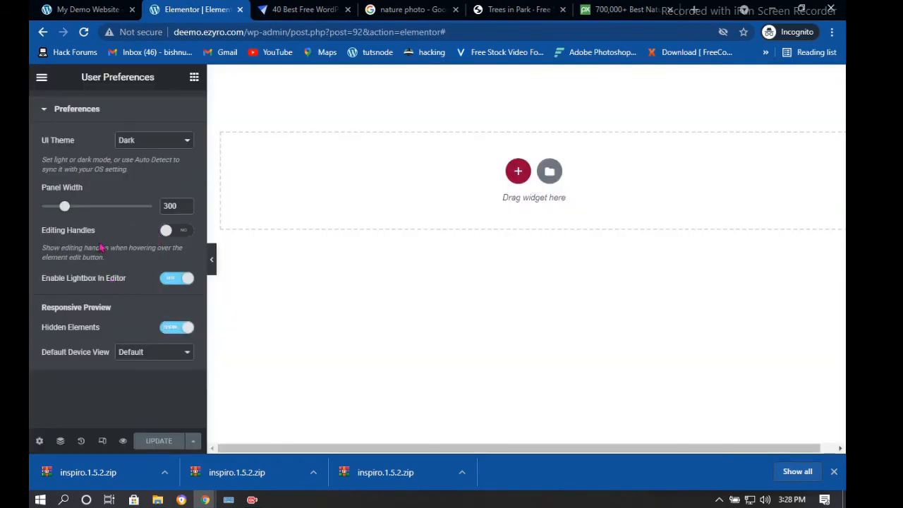
pyautogui.click(86, 10)
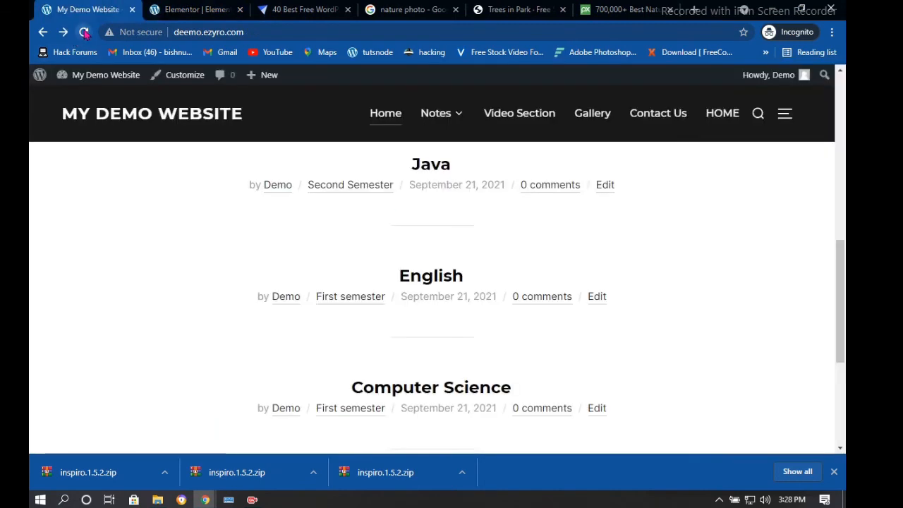
# Reload and scroll the live site, open its sidebar, then reopen the Elementor editor's main menu
pyautogui.click(83, 33)
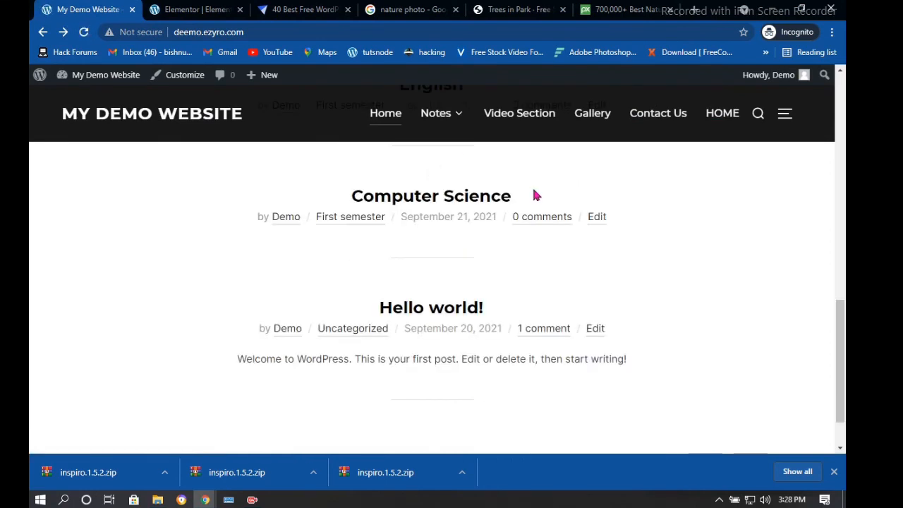
pyautogui.scroll(-4, 534, 194)
pyautogui.scroll(2, 653, 169)
pyautogui.scroll(-2, 692, 163)
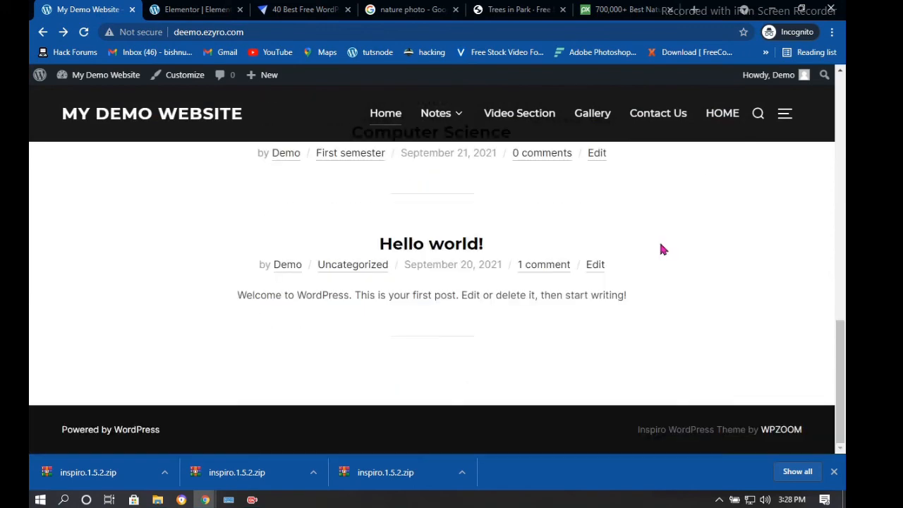
pyautogui.scroll(8, 358, 226)
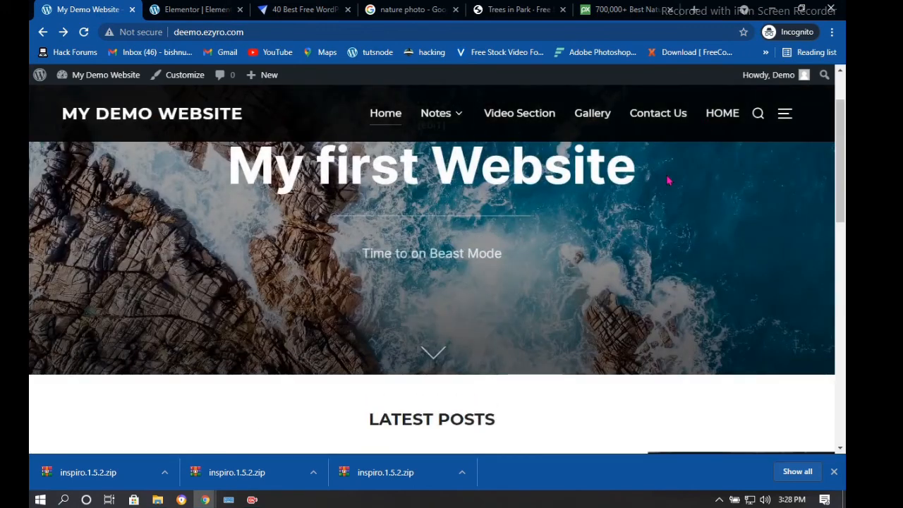
pyautogui.scroll(-2, 564, 212)
pyautogui.scroll(2, 606, 204)
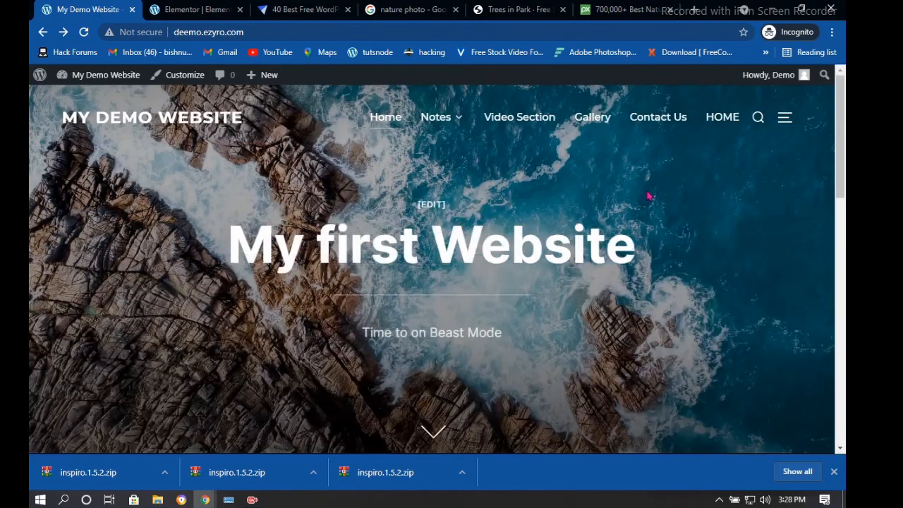
pyautogui.click(785, 120)
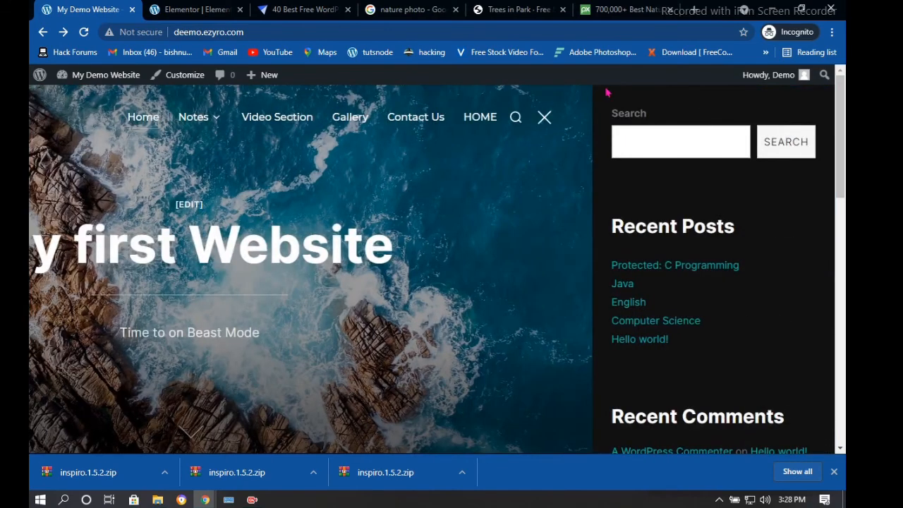
pyautogui.click(214, 7)
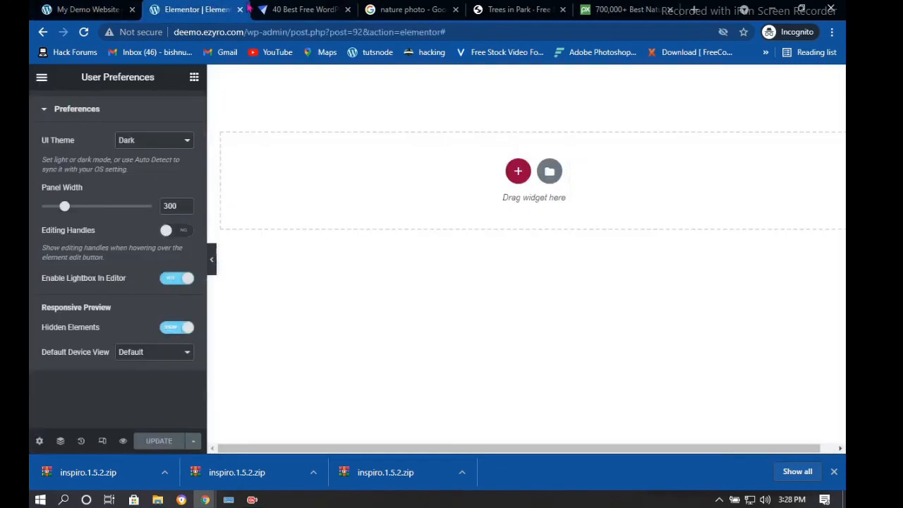
pyautogui.click(40, 79)
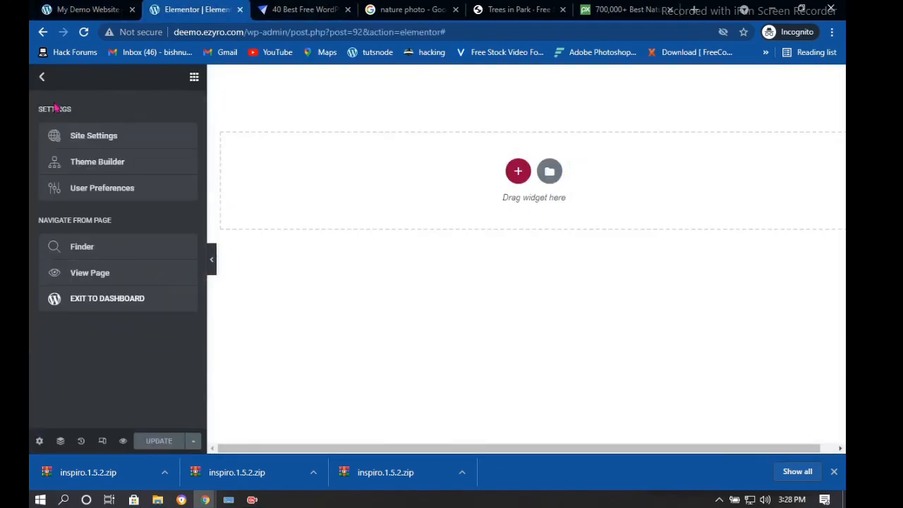
# Exit the editor to the dashboard and open Templates > Popups, reloading it after it fails
pyautogui.click(128, 298)
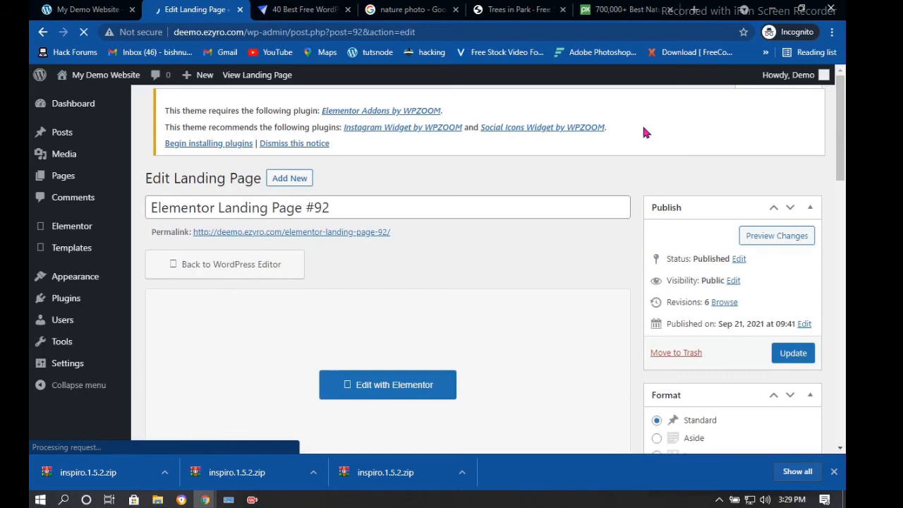
pyautogui.scroll(-3, 639, 177)
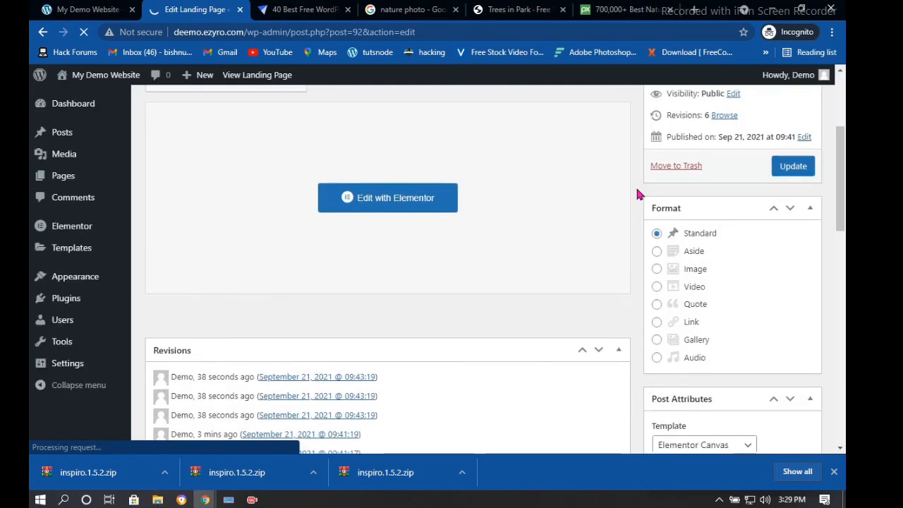
pyautogui.scroll(-4, 637, 193)
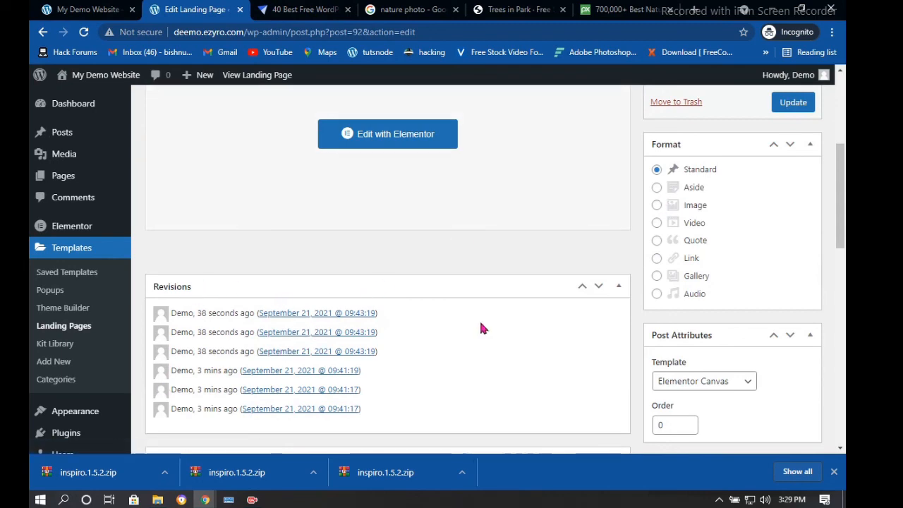
pyautogui.scroll(-5, 227, 282)
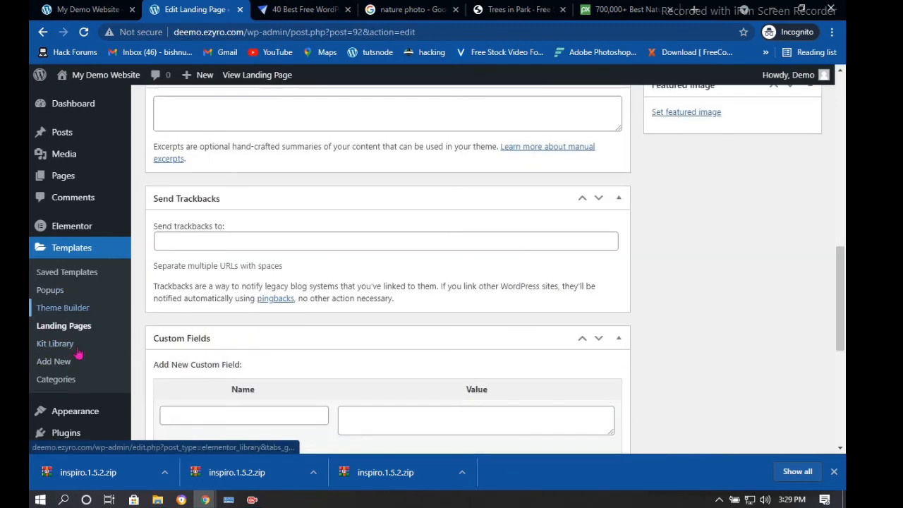
pyautogui.click(48, 299)
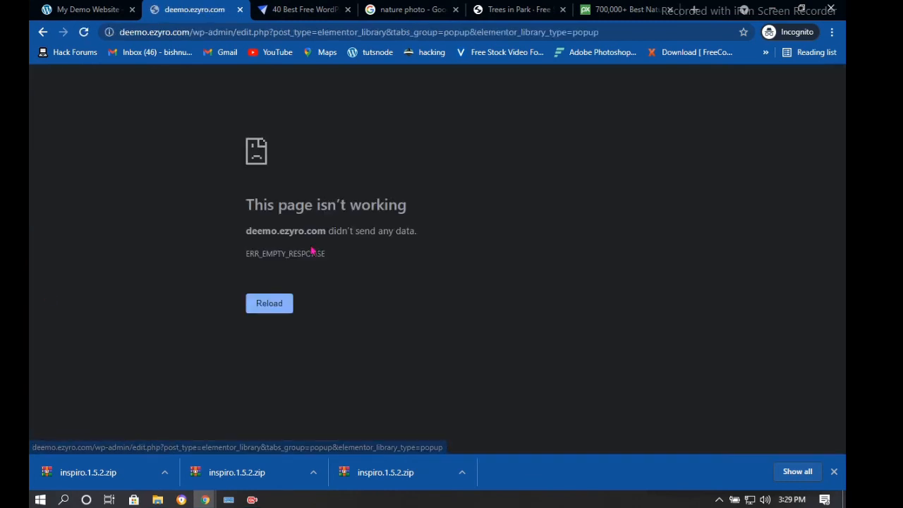
pyautogui.click(274, 303)
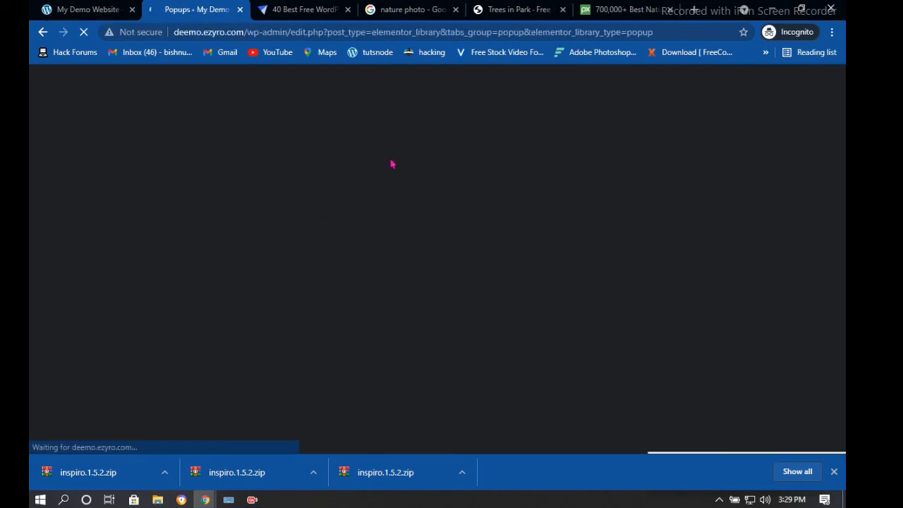
pyautogui.scroll(-1, 509, 312)
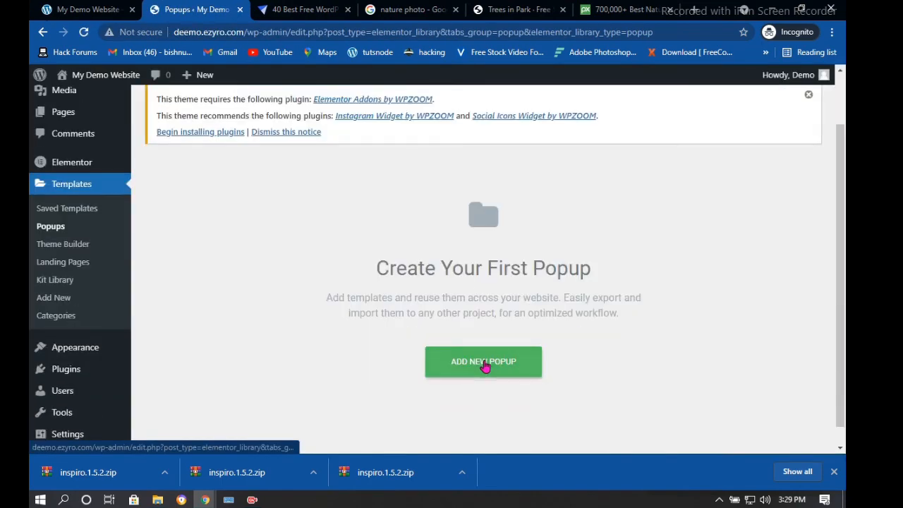
# Create a new template of type Header and open it in Elementor
pyautogui.click(486, 364)
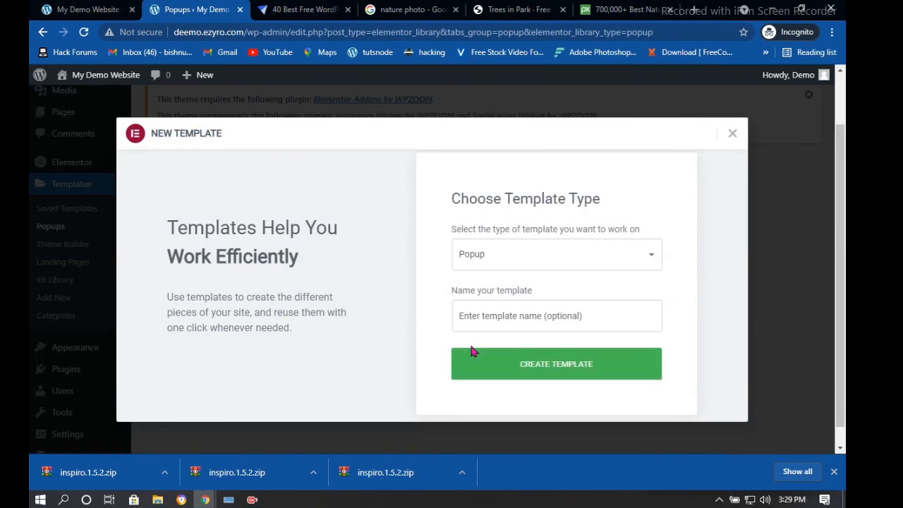
pyautogui.click(581, 258)
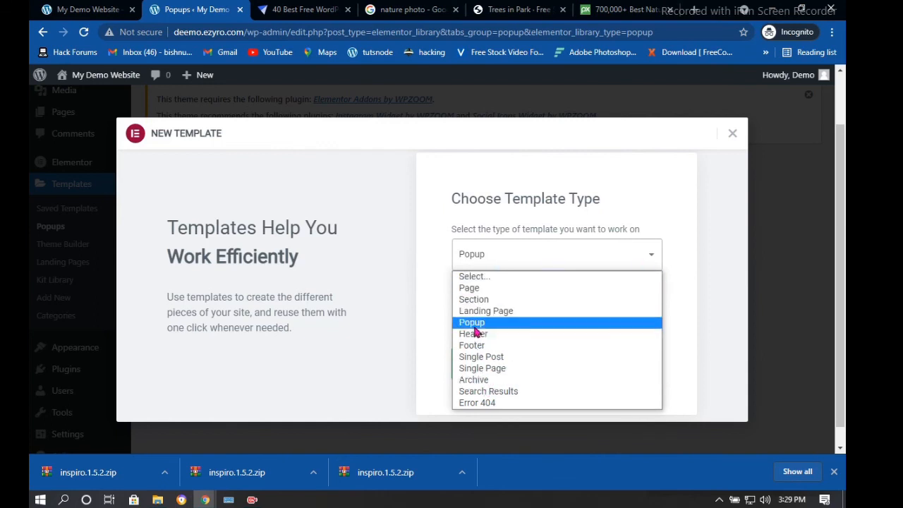
pyautogui.click(474, 334)
pyautogui.click(521, 321)
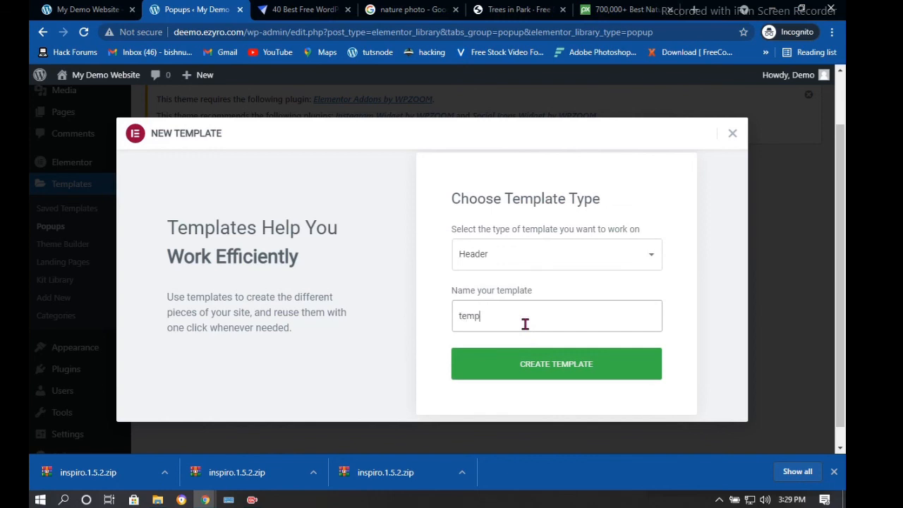
pyautogui.click(549, 362)
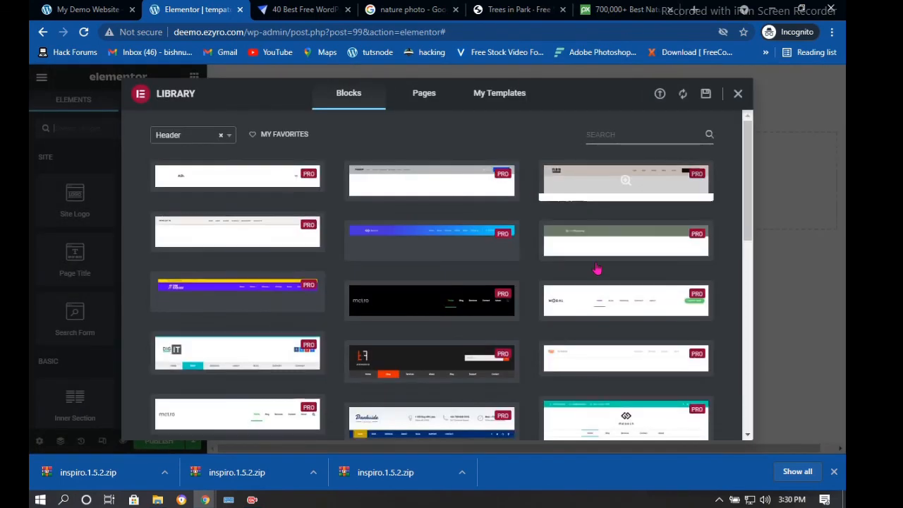
# Scroll through the library's Header blocks, all labelled Pro
pyautogui.scroll(-2, 669, 282)
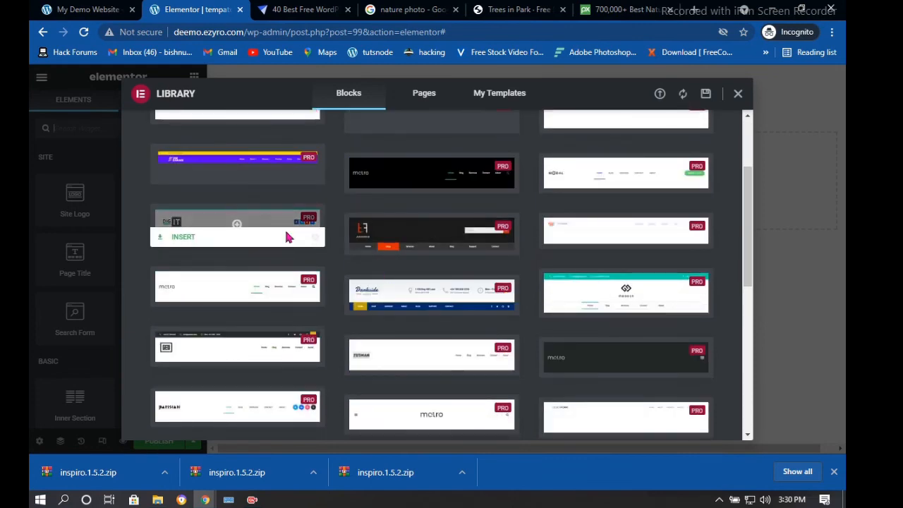
pyautogui.scroll(-2, 534, 207)
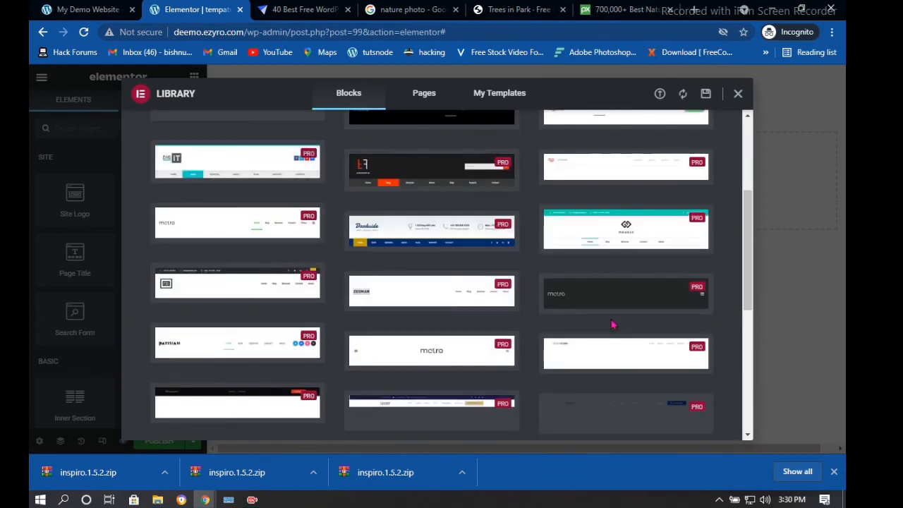
pyautogui.scroll(-3, 390, 293)
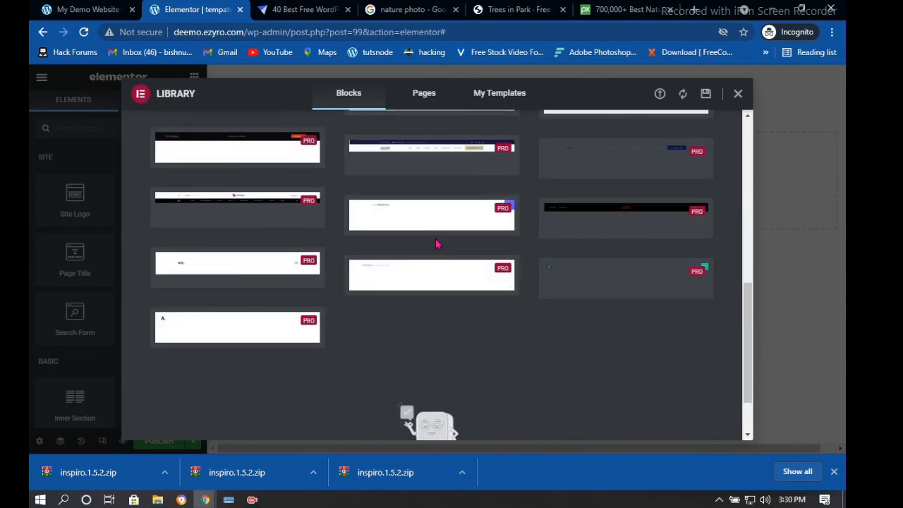
pyautogui.scroll(3, 422, 258)
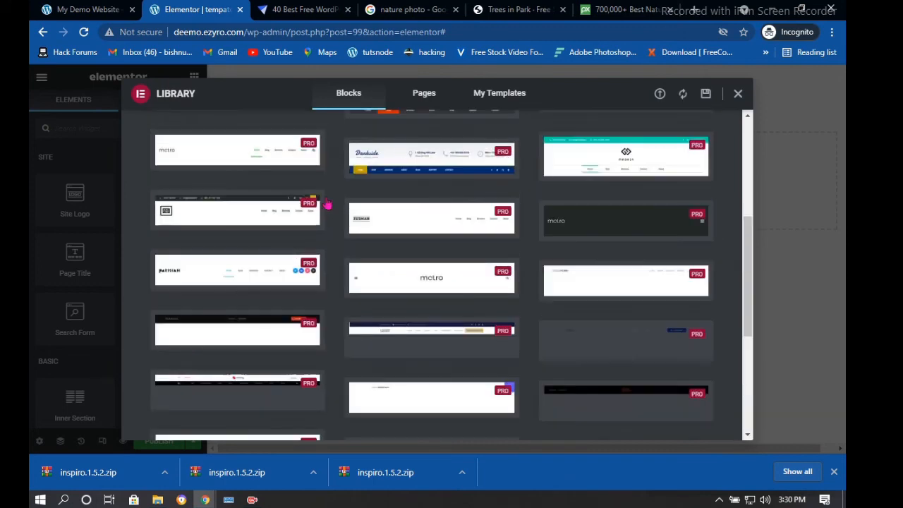
pyautogui.scroll(4, 212, 266)
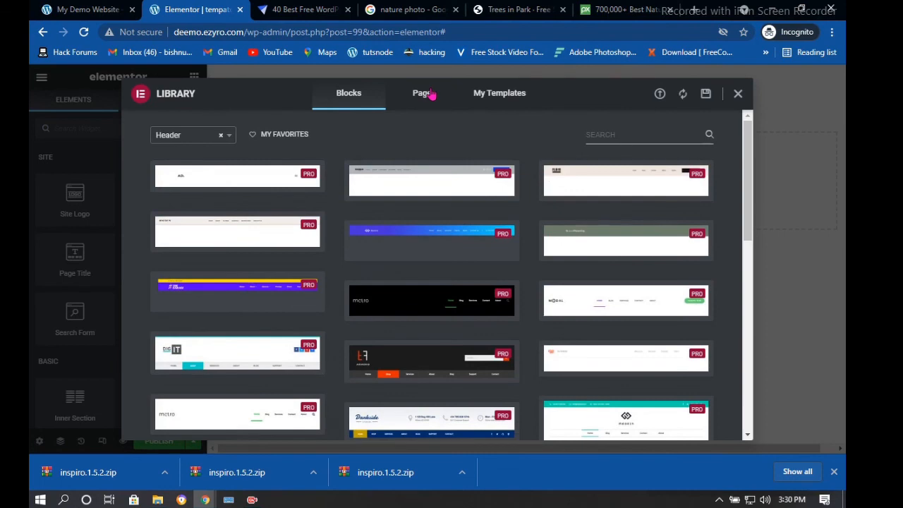
# Browse the library's Pages layouts and insert the Homepage – Study layout
pyautogui.click(421, 95)
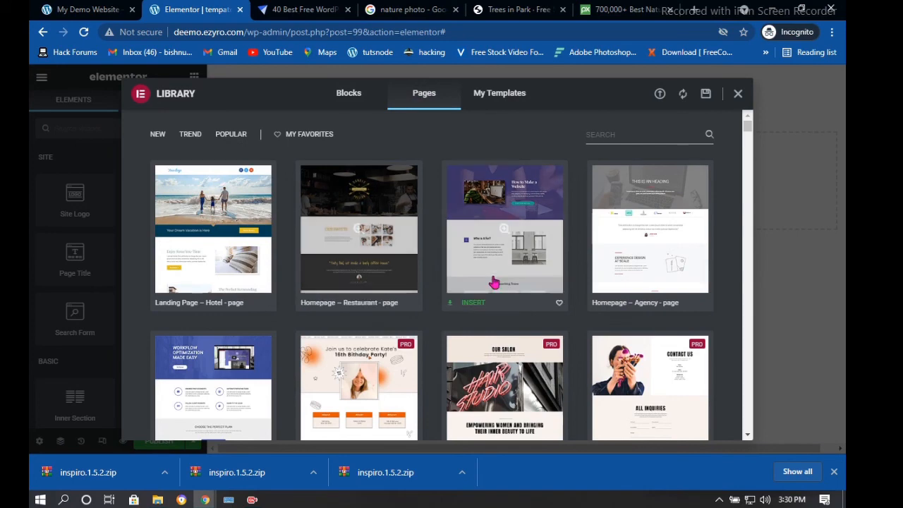
pyautogui.scroll(-2, 494, 282)
pyautogui.scroll(-3, 345, 282)
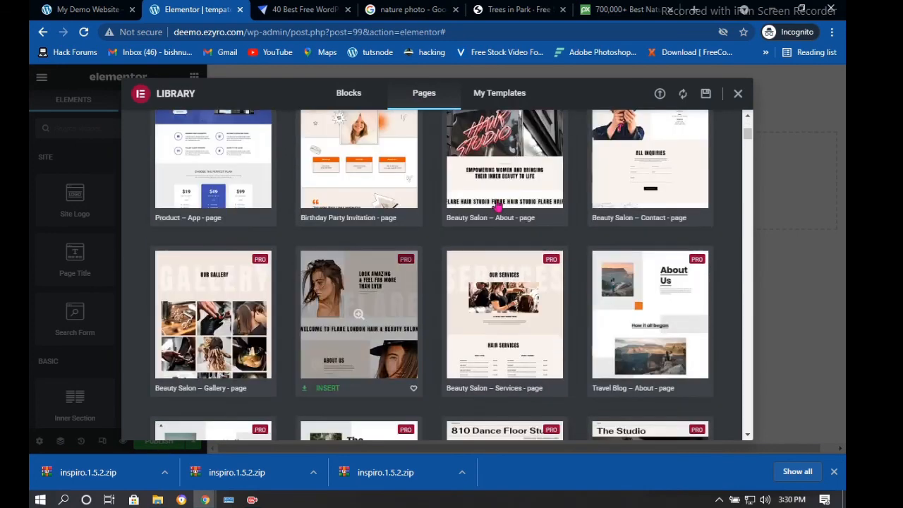
pyautogui.scroll(2, 480, 212)
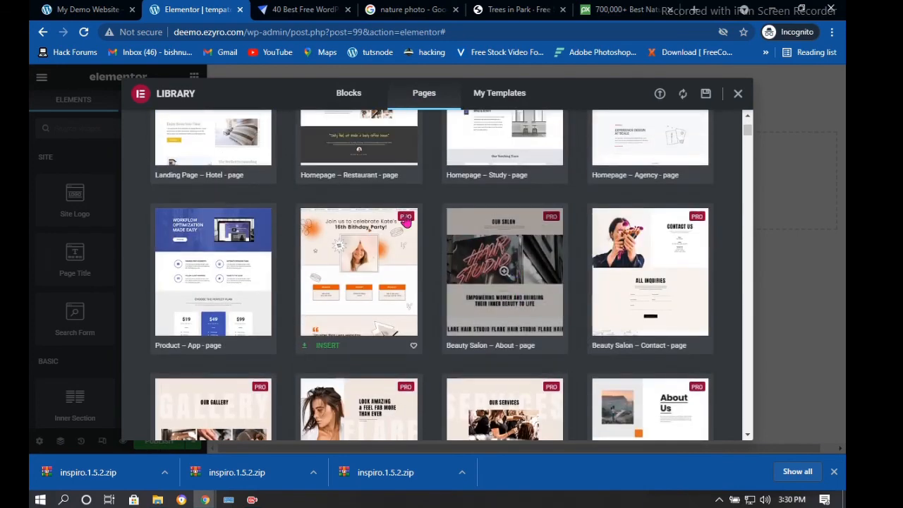
pyautogui.scroll(2, 406, 222)
pyautogui.scroll(2, 473, 282)
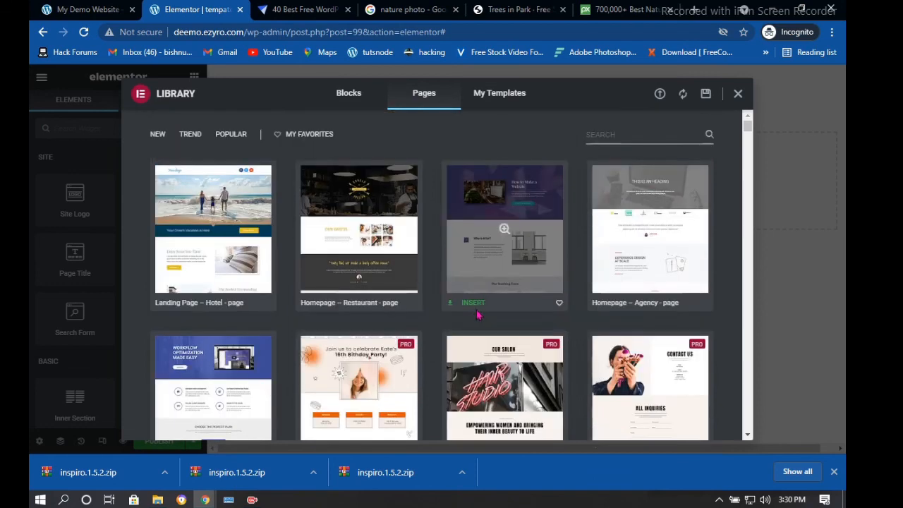
pyautogui.click(467, 308)
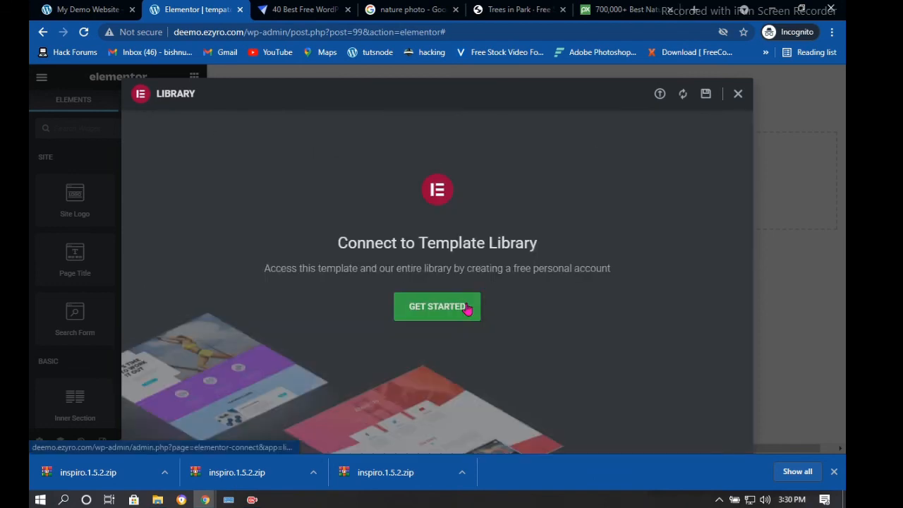
# Connect to the Elementor template library so the Homepage – Study layout is inserted
pyautogui.click(452, 309)
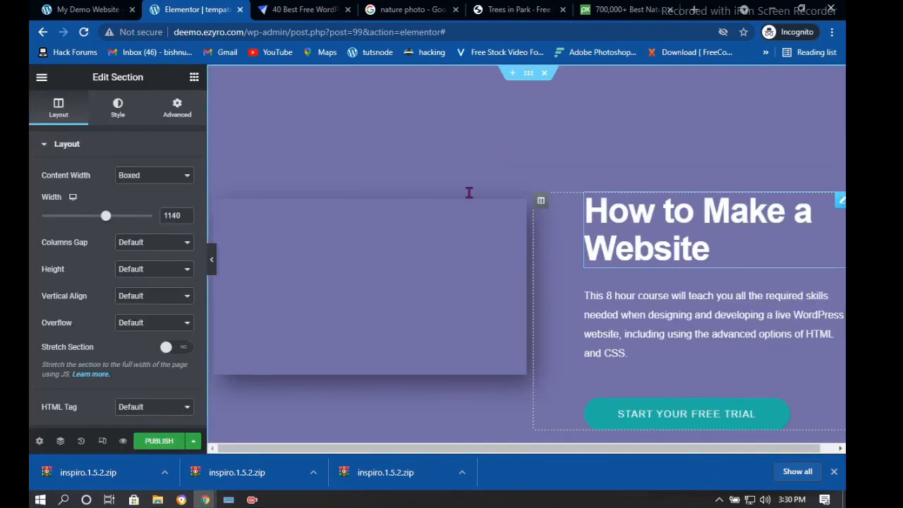
# Turn on Stretch Section for the Study template's course section and review the full layout
pyautogui.scroll(-6, 624, 204)
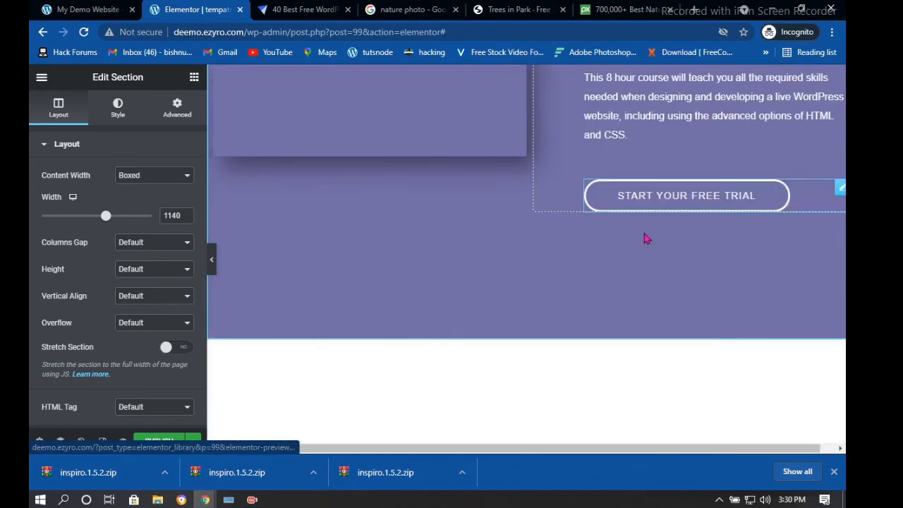
pyautogui.scroll(3, 625, 205)
pyautogui.scroll(3, 625, 203)
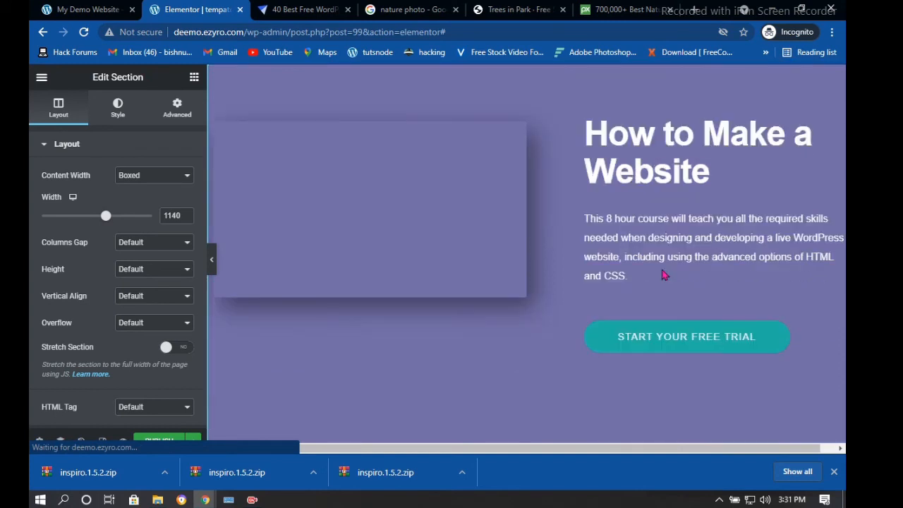
pyautogui.scroll(-3, 439, 196)
pyautogui.scroll(-2, 322, 270)
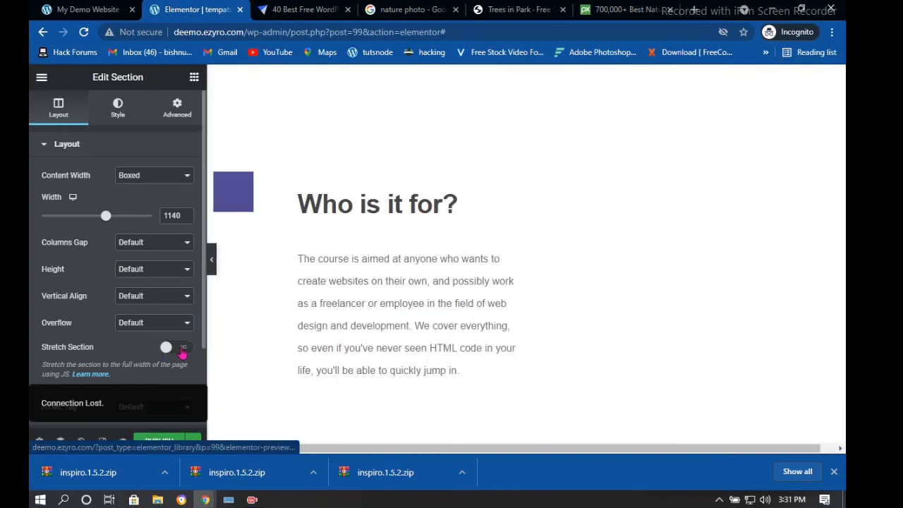
pyautogui.click(185, 346)
pyautogui.scroll(-7, 570, 191)
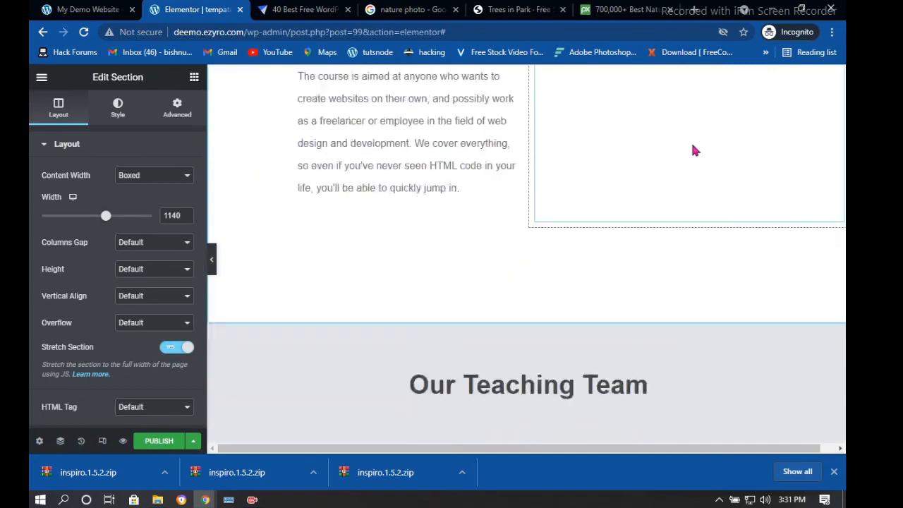
pyautogui.scroll(-15, 672, 150)
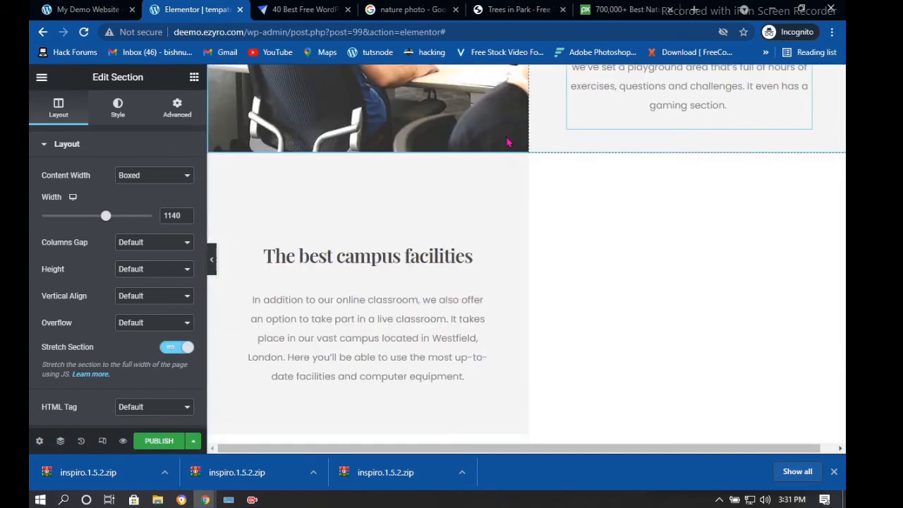
pyautogui.scroll(-2, 508, 142)
pyautogui.scroll(20, 508, 142)
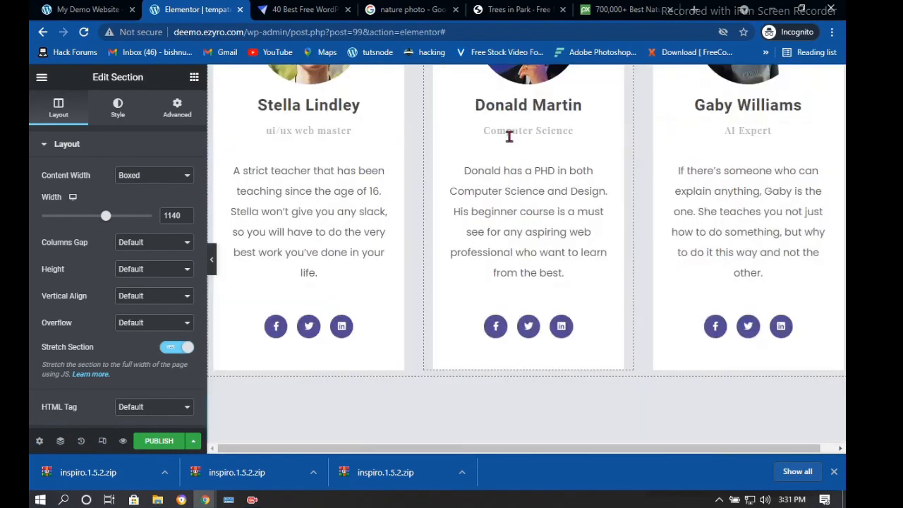
pyautogui.scroll(5, 510, 136)
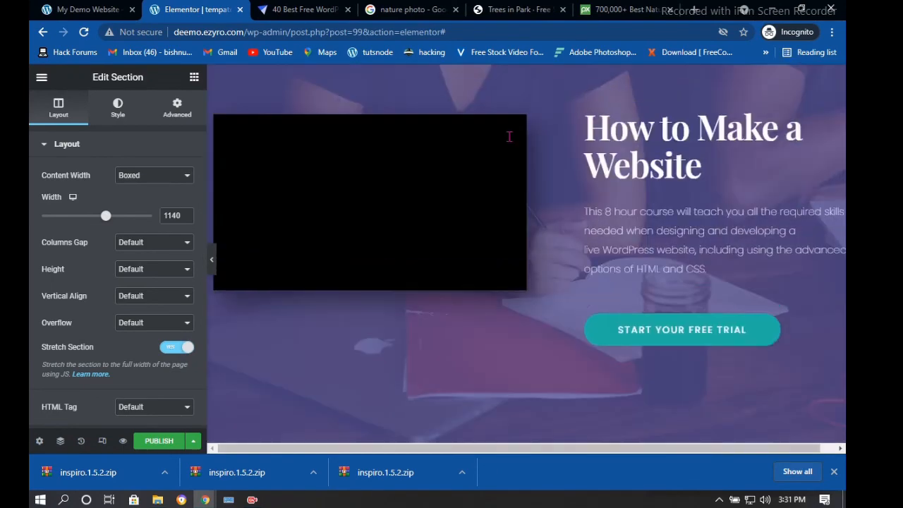
# Publish the template without display conditions, then switch to the My Demo Website tab
pyautogui.click(157, 443)
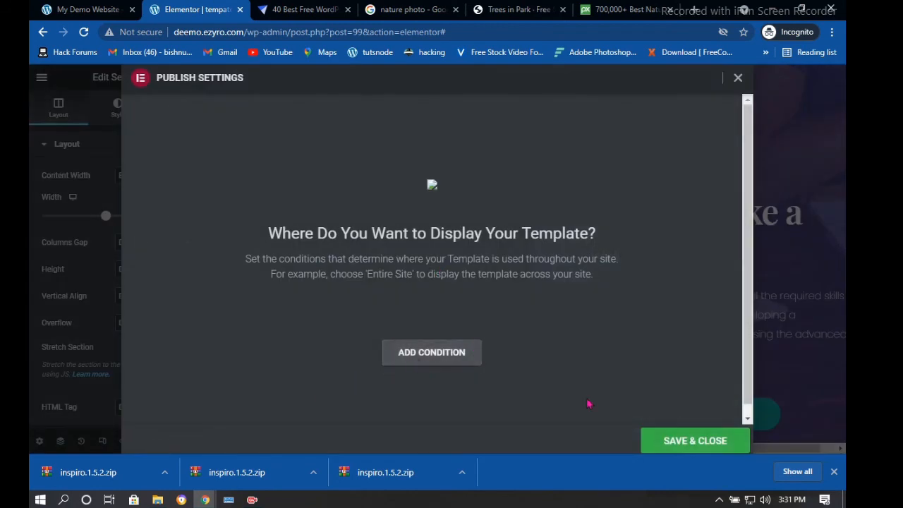
pyautogui.click(669, 442)
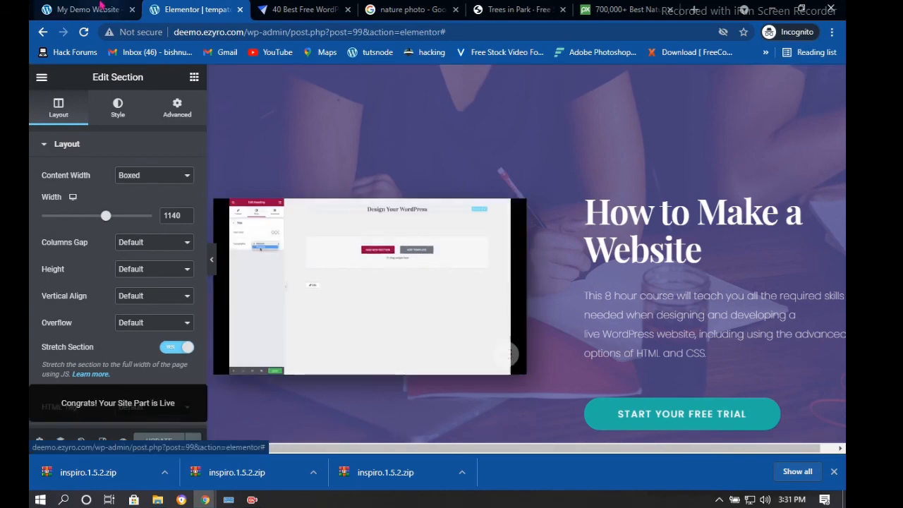
pyautogui.click(100, 7)
# Reload the live site and look through the HOME page content
pyautogui.click(84, 33)
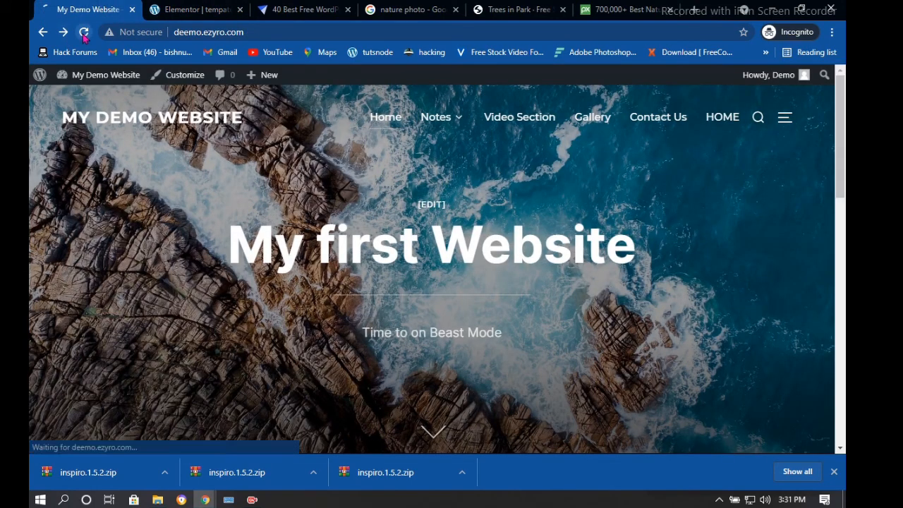
pyautogui.scroll(-10, 541, 194)
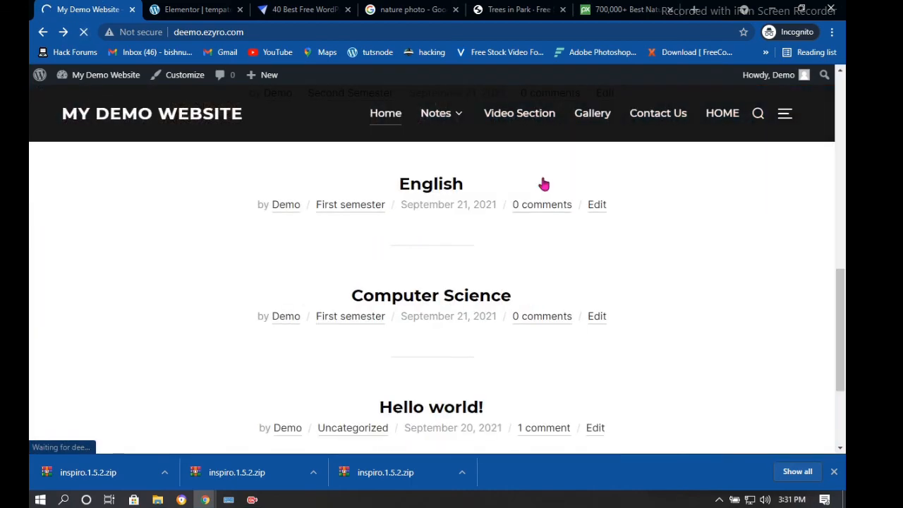
pyautogui.scroll(5, 427, 134)
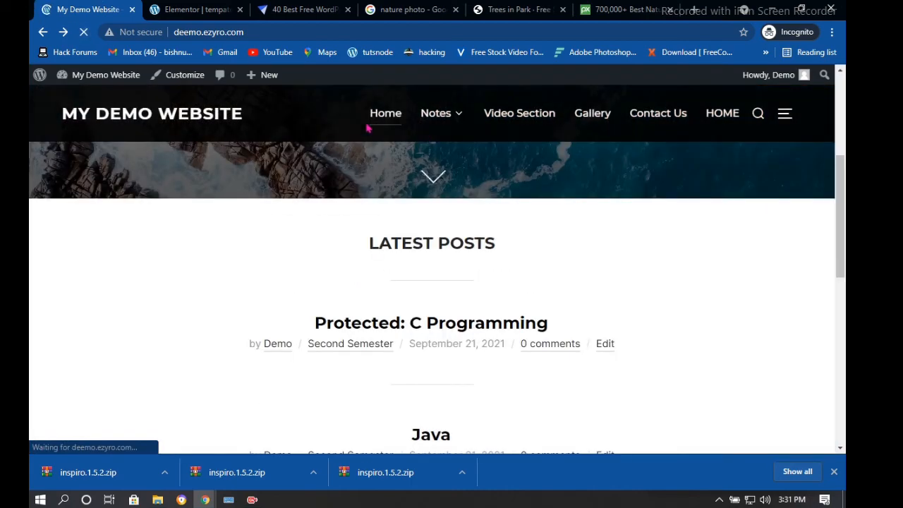
pyautogui.scroll(-5, 365, 127)
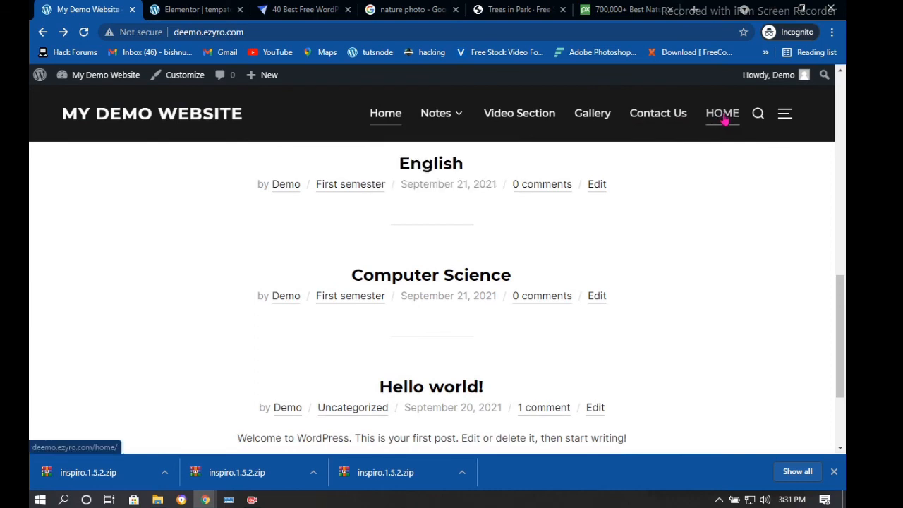
pyautogui.click(723, 118)
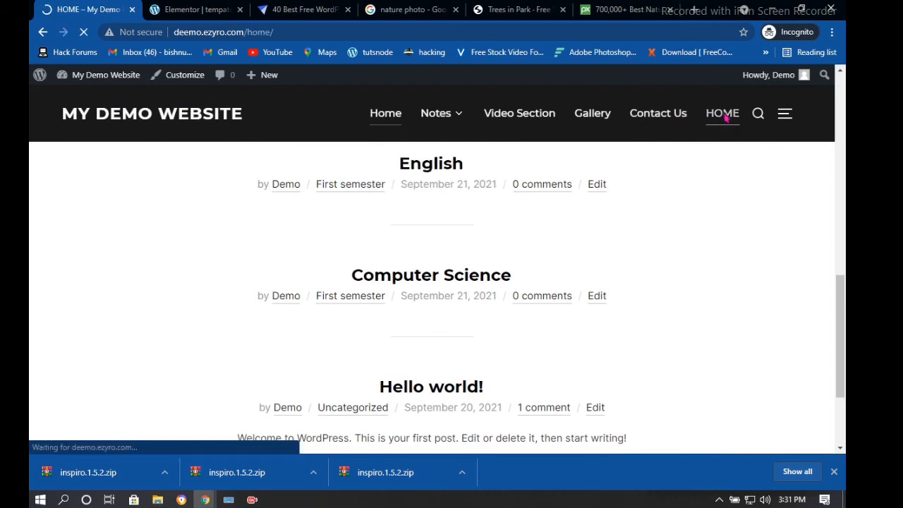
pyautogui.scroll(-2, 555, 171)
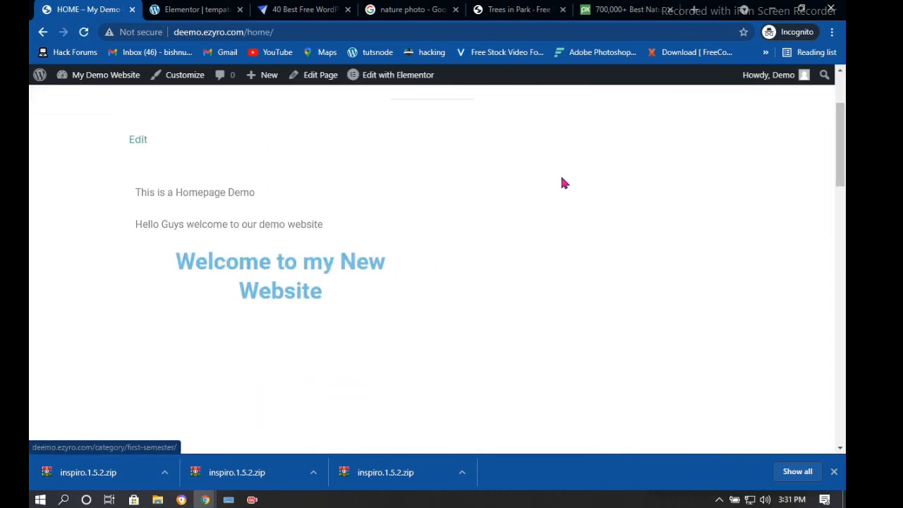
pyautogui.scroll(-8, 413, 147)
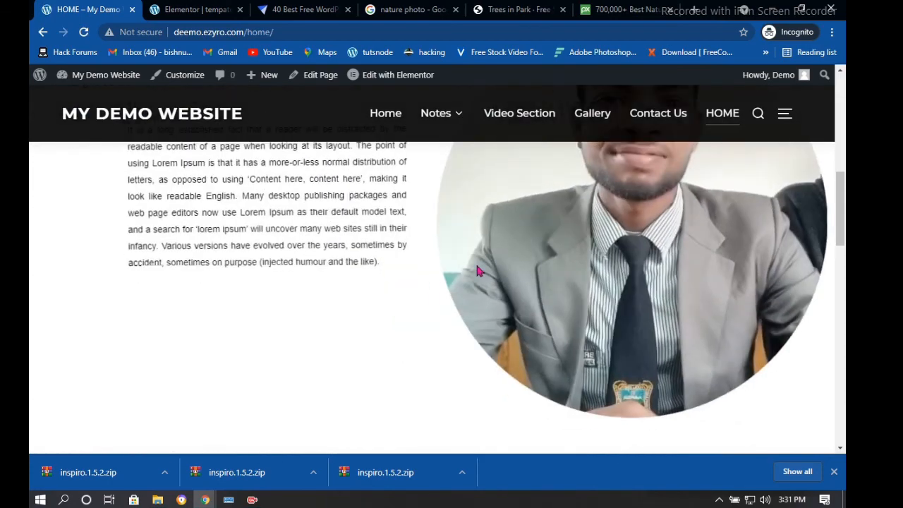
pyautogui.scroll(-10, 474, 258)
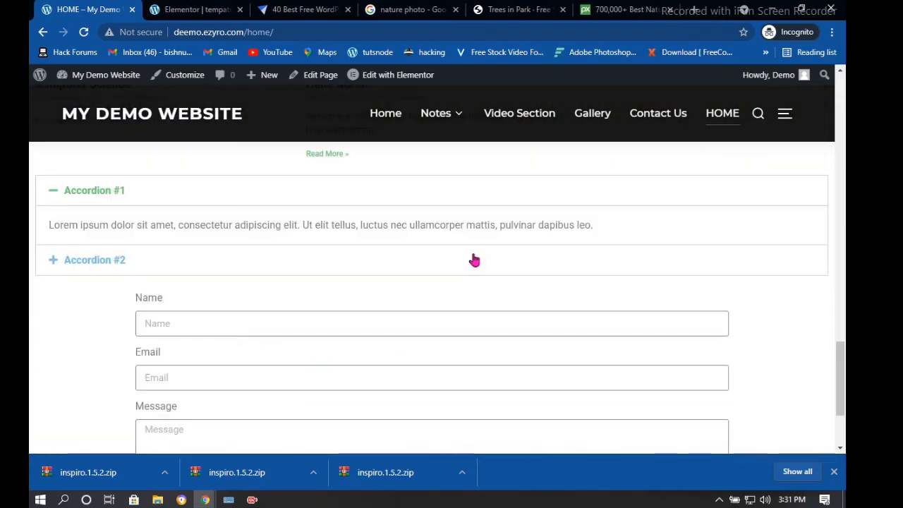
pyautogui.scroll(-2, 474, 260)
pyautogui.scroll(15, 496, 220)
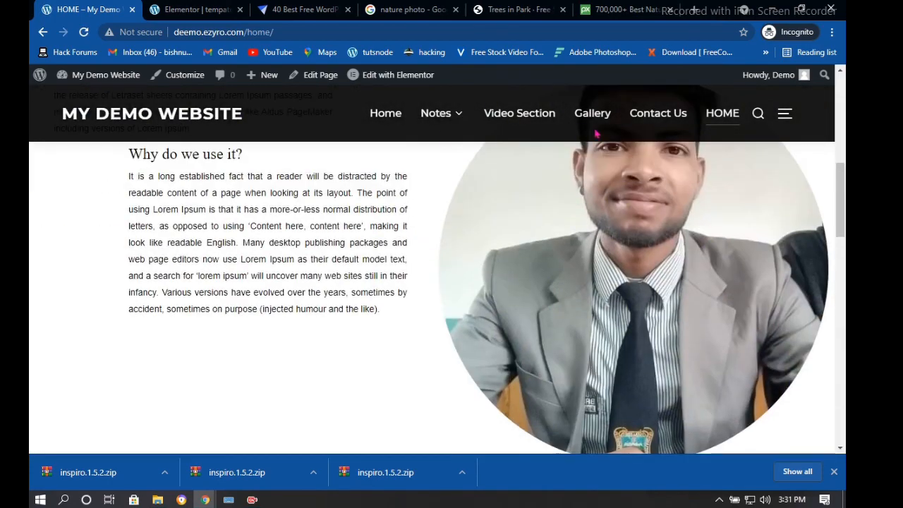
# View the Contact Us page, then return to the template in Elementor
pyautogui.click(652, 120)
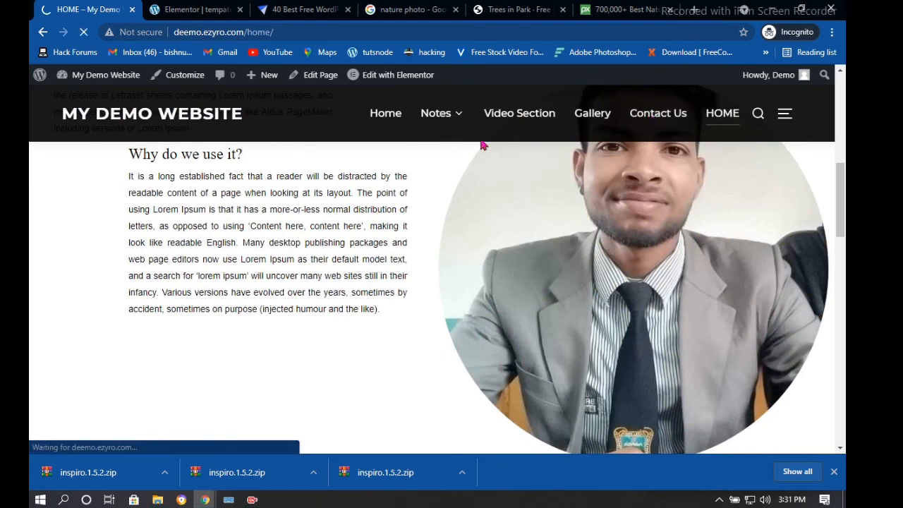
pyautogui.scroll(-4, 402, 191)
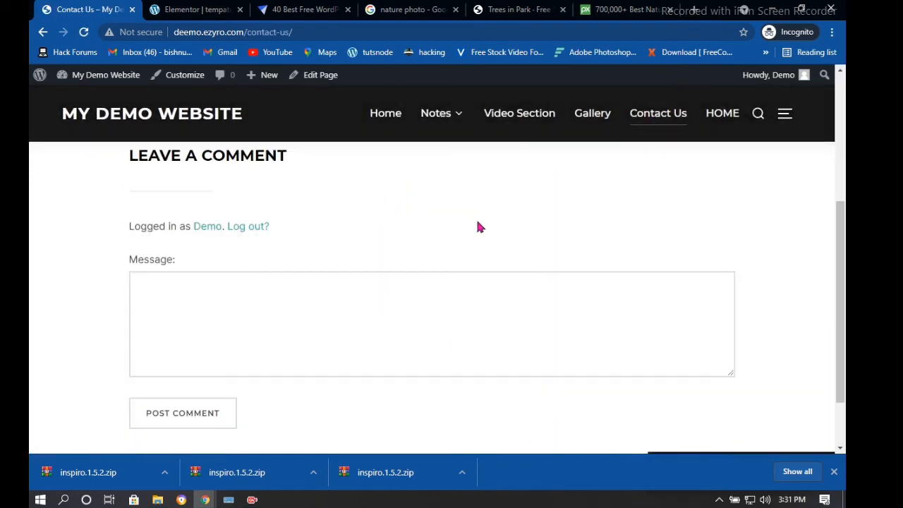
pyautogui.scroll(5, 520, 209)
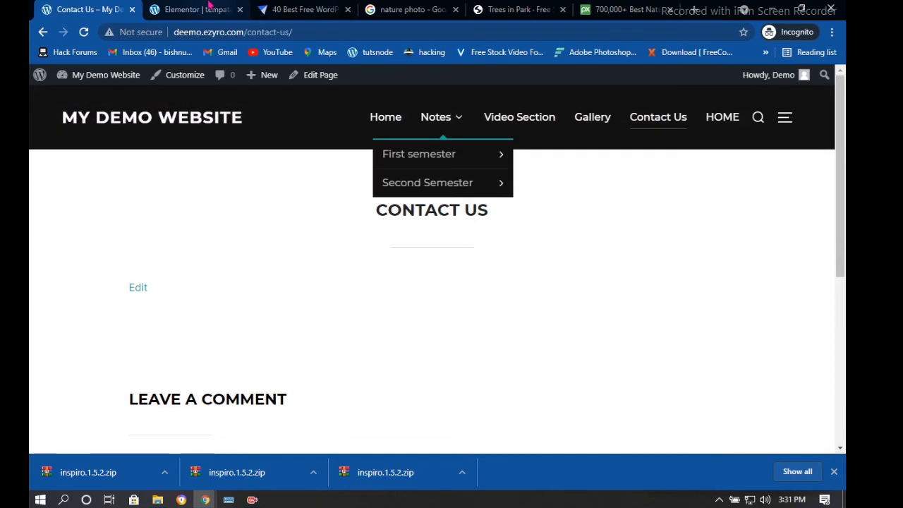
pyautogui.click(209, 7)
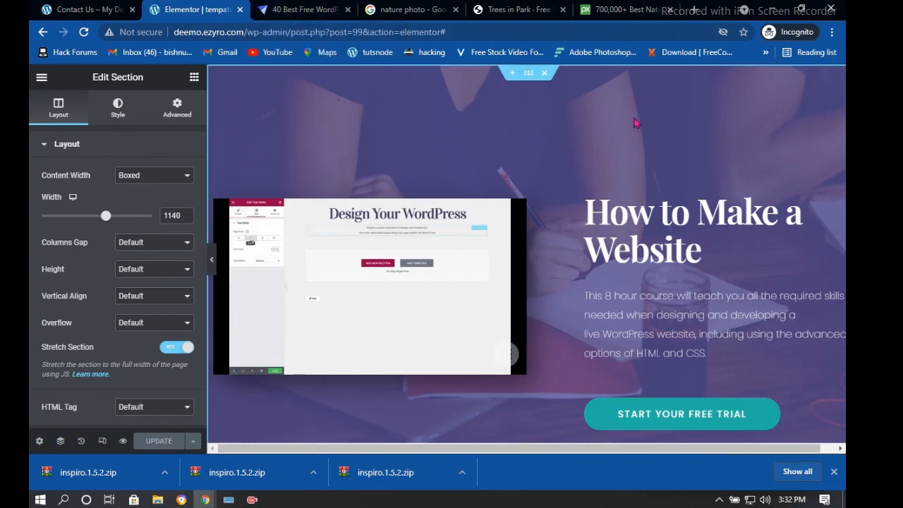
# Exit the Elementor editor to the dashboard's Edit Template screen for 'tempate'
pyautogui.scroll(-5, 677, 310)
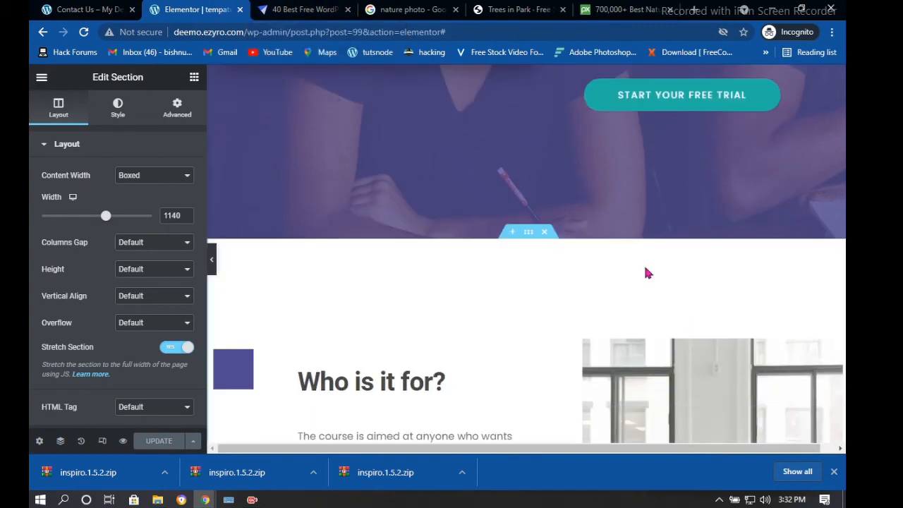
pyautogui.scroll(-10, 647, 273)
pyautogui.click(41, 77)
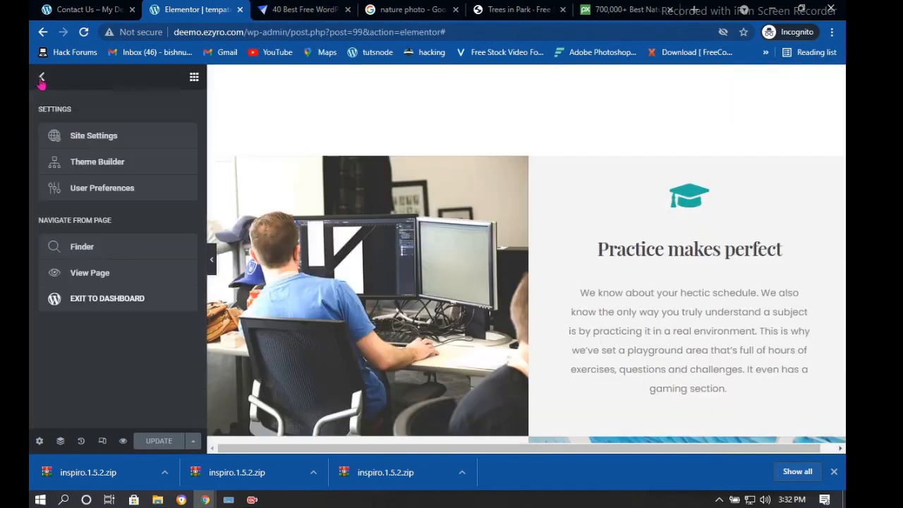
pyautogui.click(112, 299)
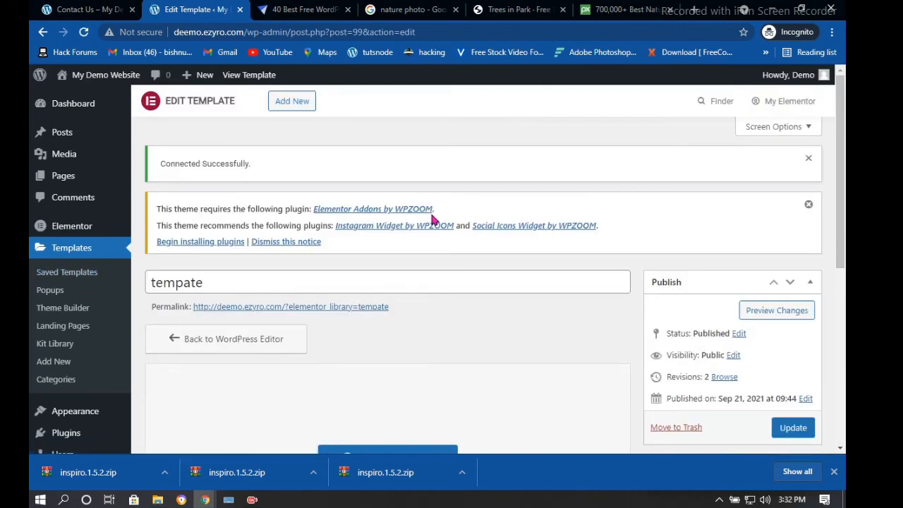
# Show the admin Pages list with its five published pages, including Contact Us, Gallery and HOME
pyautogui.scroll(-5, 448, 169)
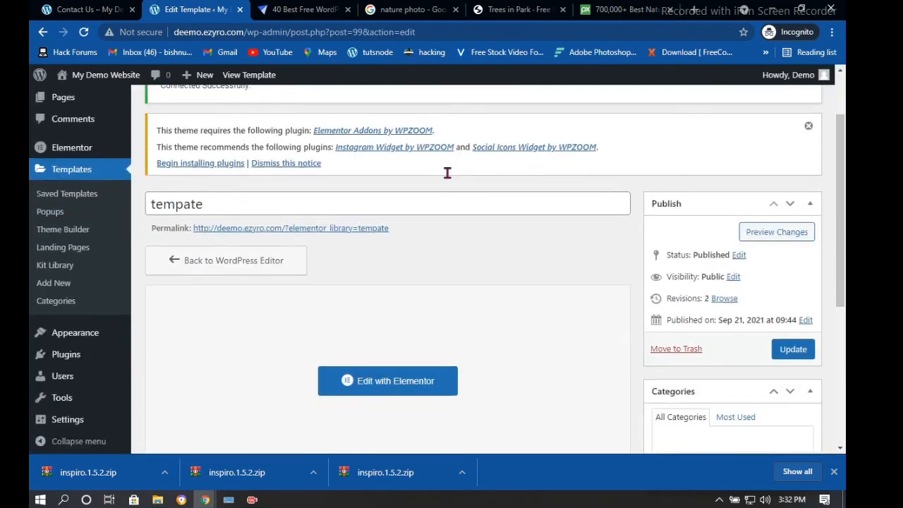
pyautogui.scroll(5, 448, 190)
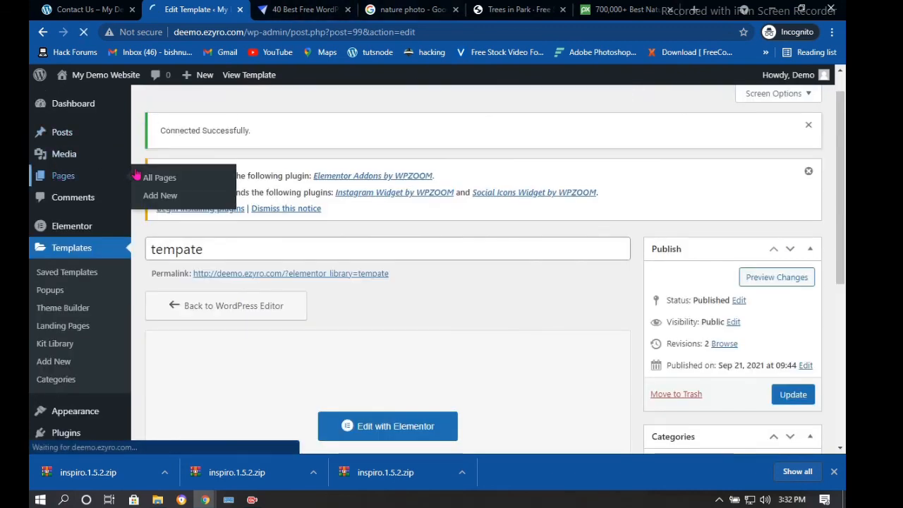
pyautogui.click(151, 180)
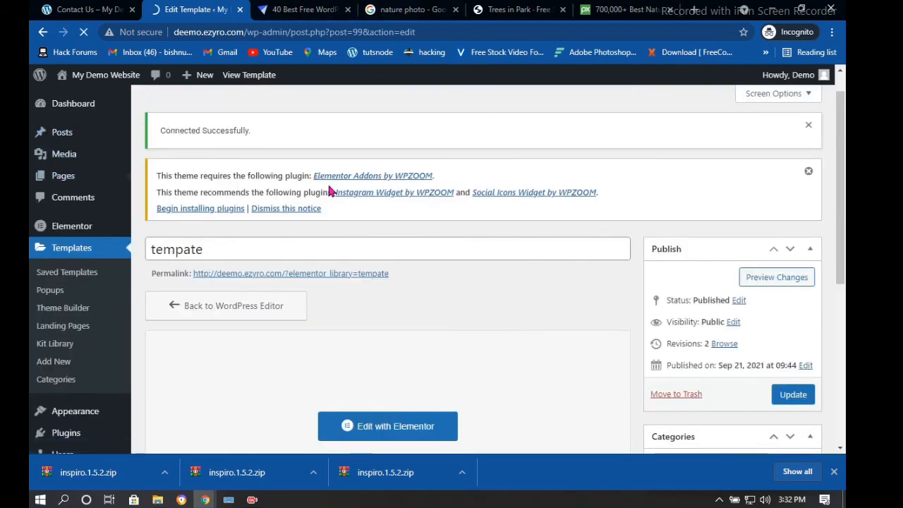
pyautogui.scroll(-3, 439, 219)
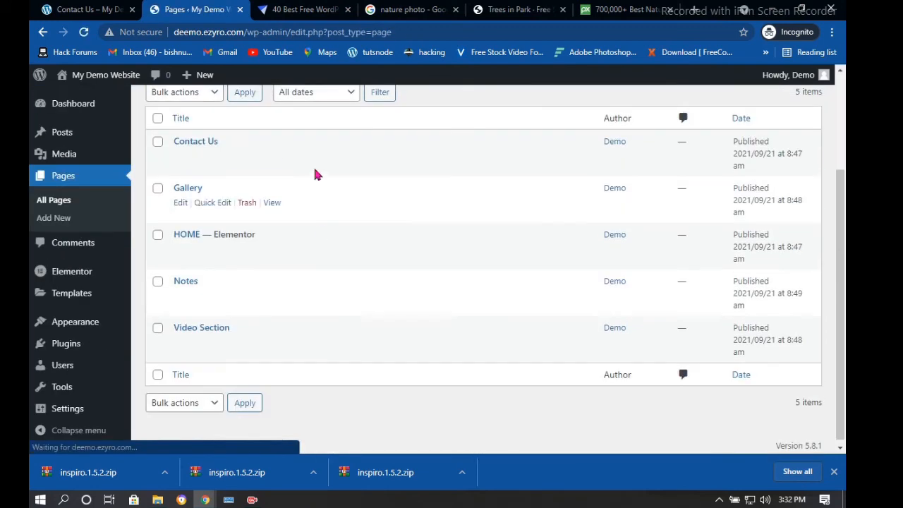
pyautogui.scroll(2, 212, 212)
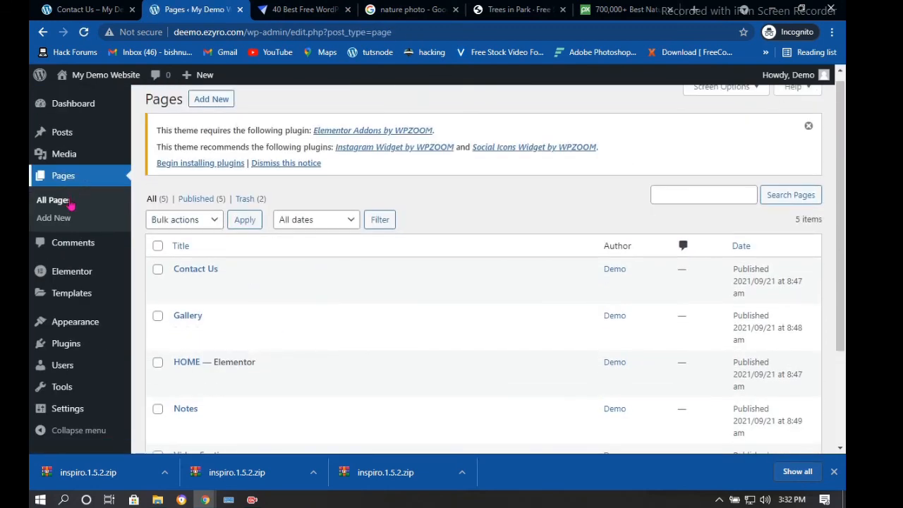
pyautogui.scroll(-2, 177, 366)
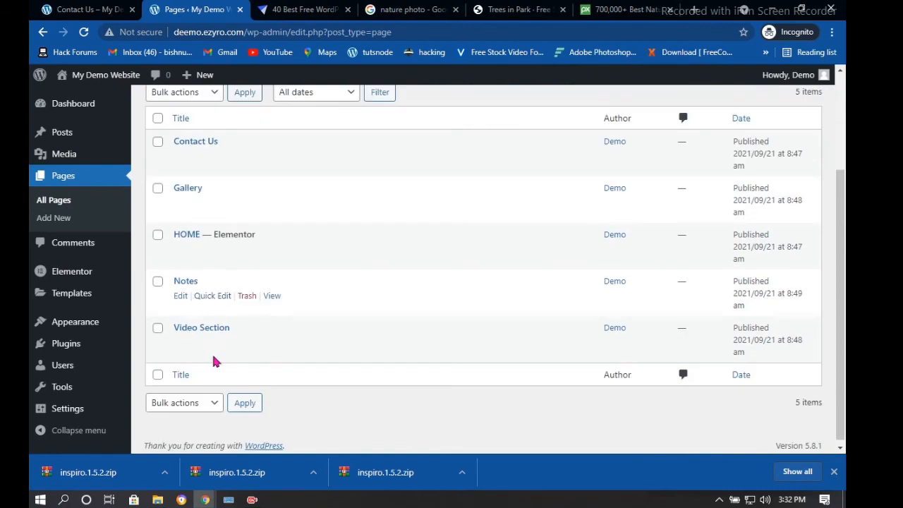
pyautogui.moveTo(80, 345)
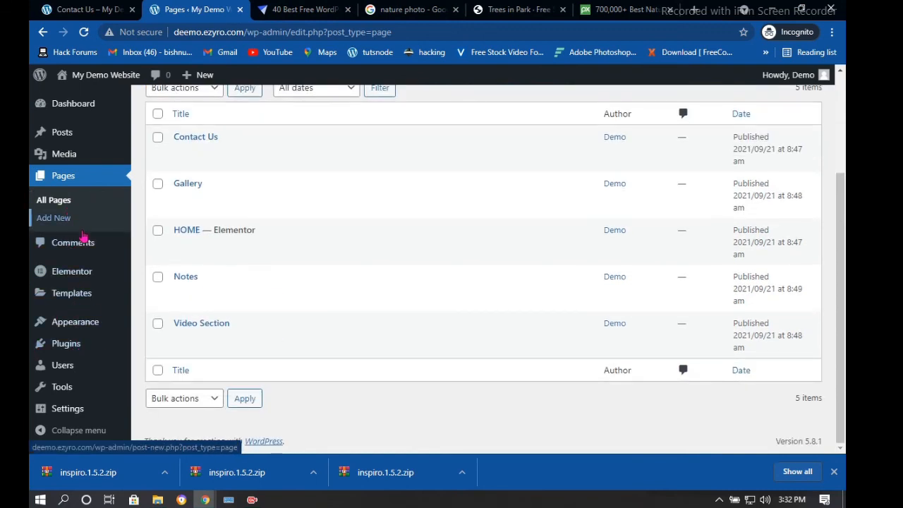
pyautogui.moveTo(80, 276)
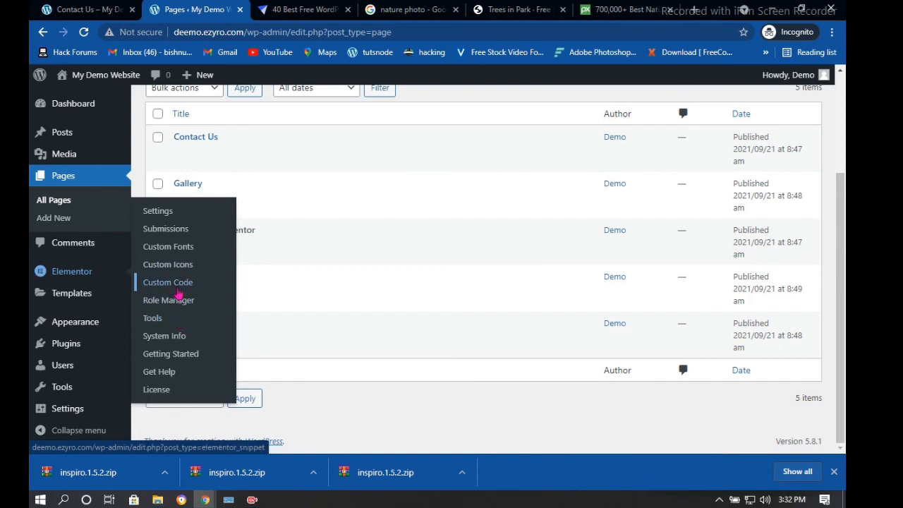
# Open Elementor's Role Manager and expand then collapse the Editor, Author and Contributor options
pyautogui.click(177, 302)
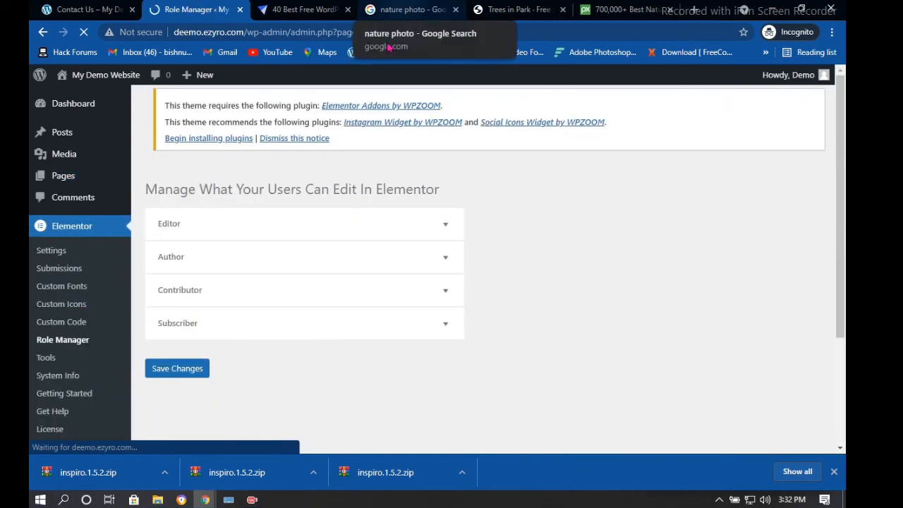
pyautogui.click(359, 261)
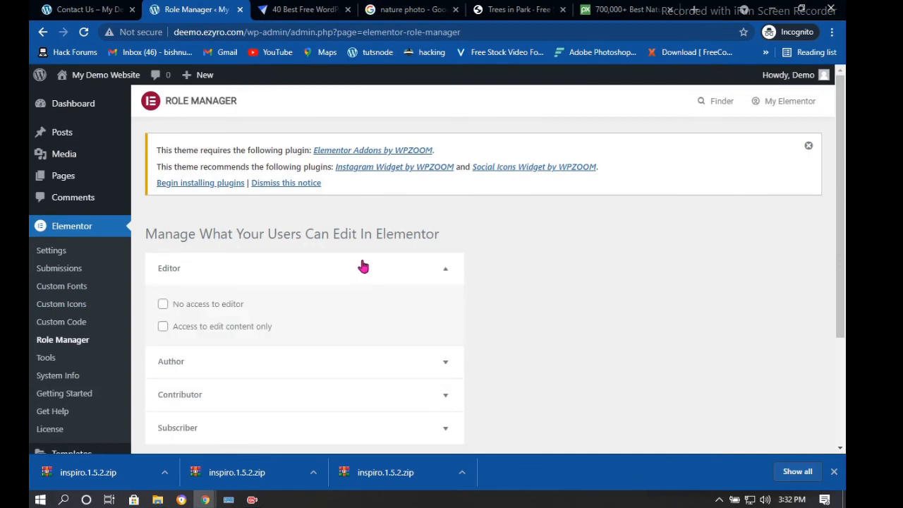
pyautogui.click(364, 268)
pyautogui.click(343, 304)
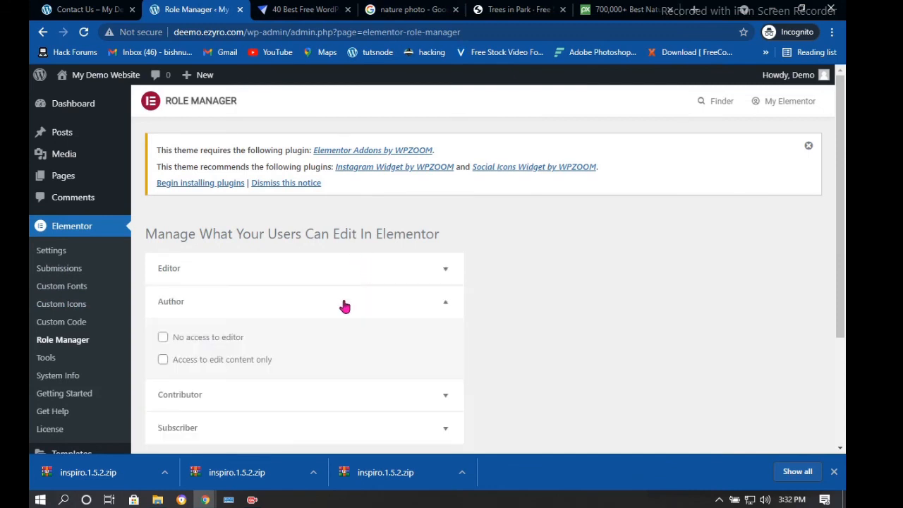
pyautogui.click(342, 305)
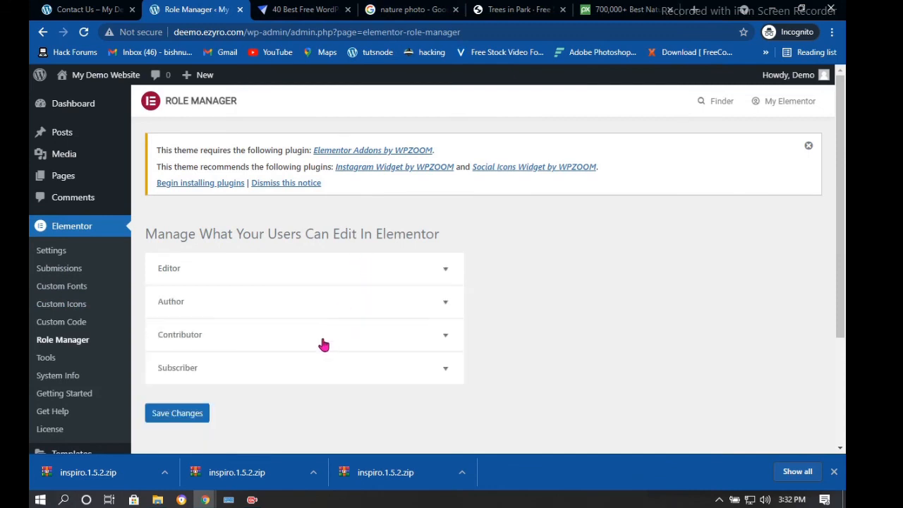
pyautogui.click(323, 343)
pyautogui.click(323, 342)
pyautogui.scroll(-1, 558, 376)
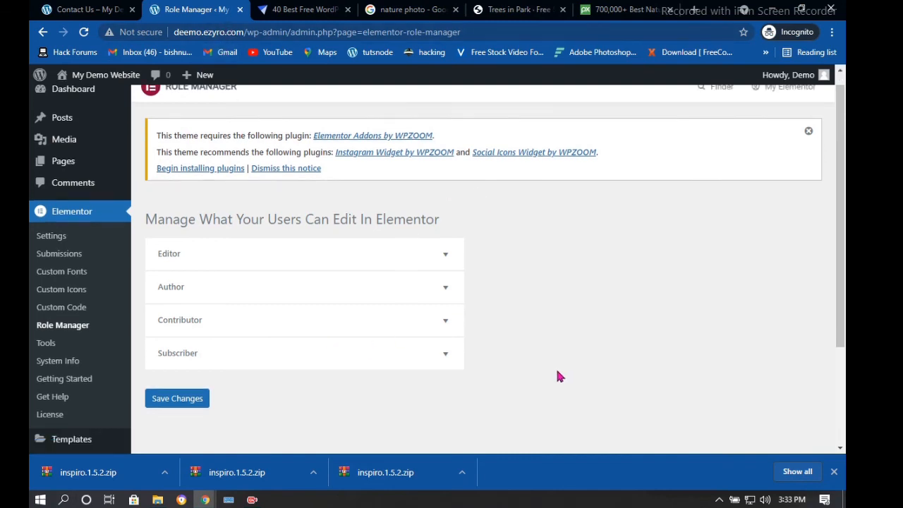